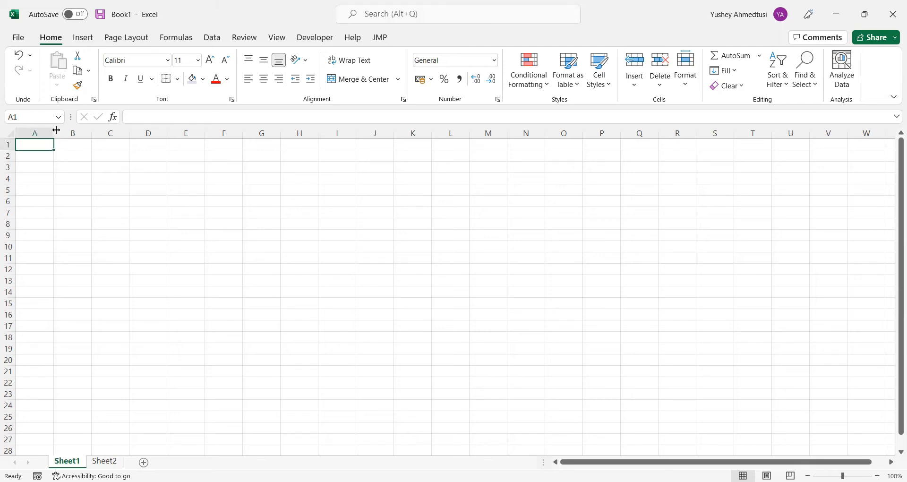
Widen columns A to D and enter the header Date in cell A1
drag(57, 130, 345, 136)
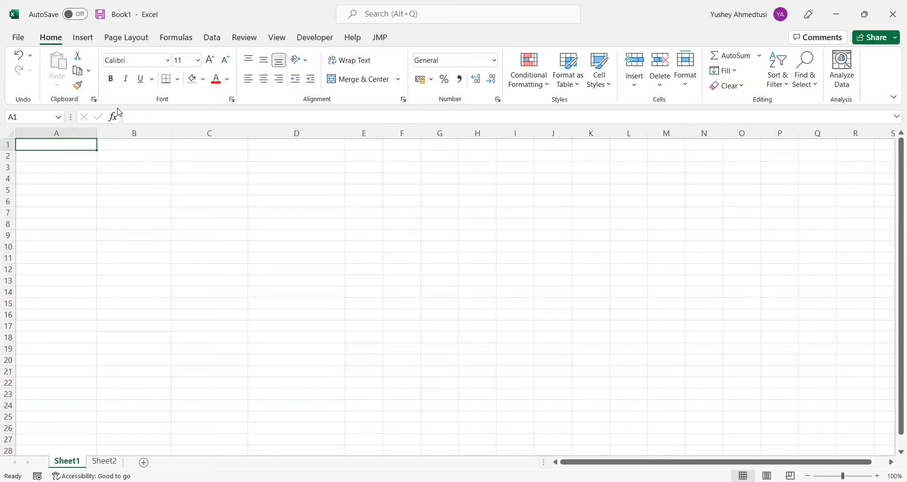
text(Date)
key(Tab)
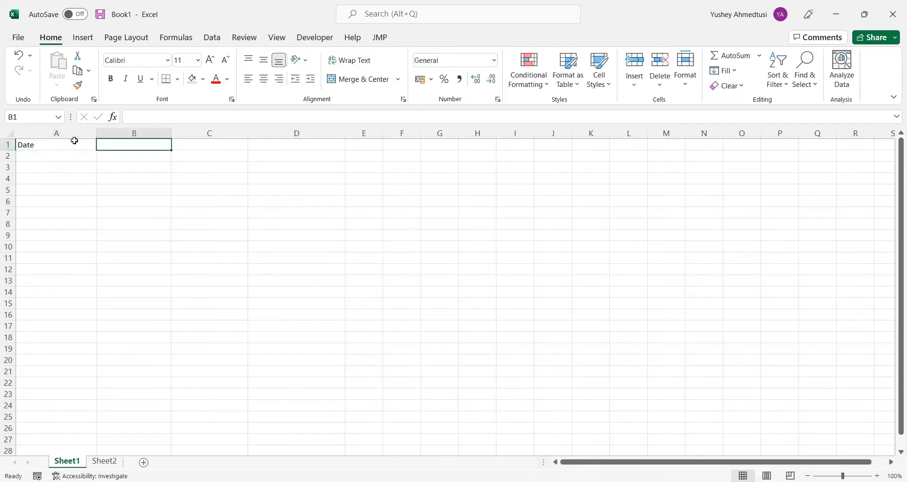
click(74, 141)
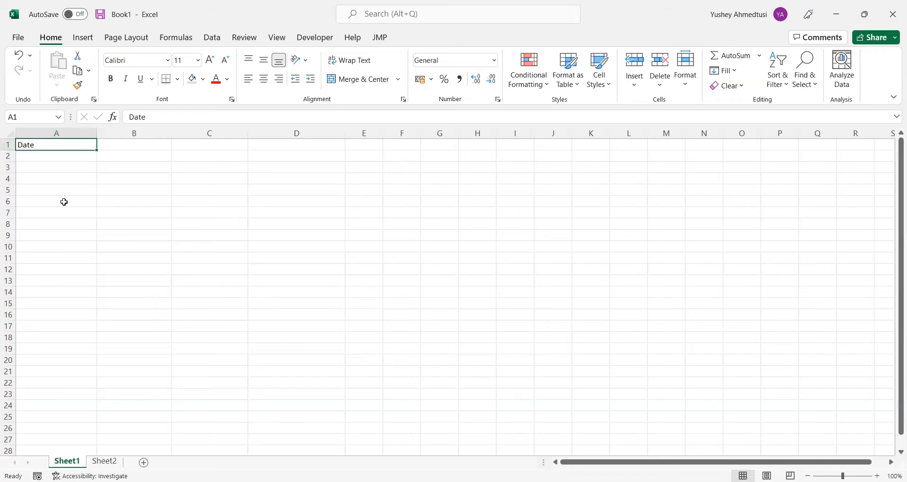
key(Tab)
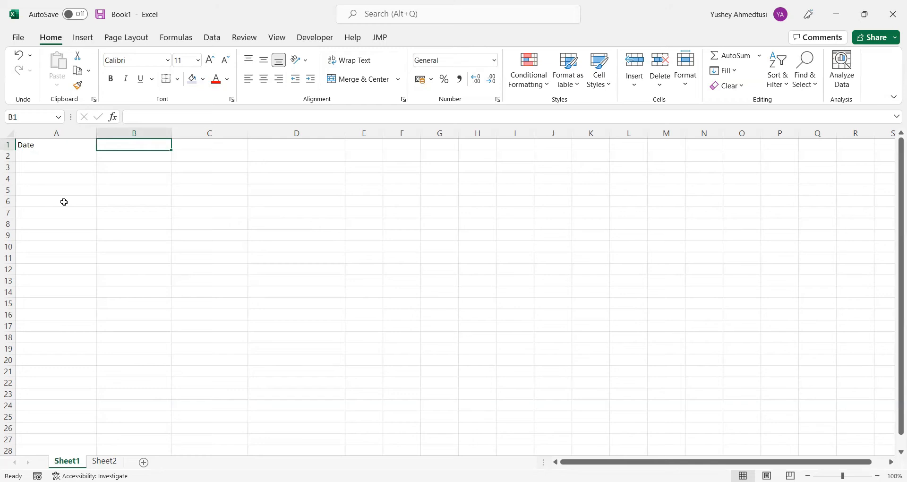
Enter the headers Team 1, Team 2 and Winner in cells B1 to D1, and select the first cell under Date
text(Team 1)
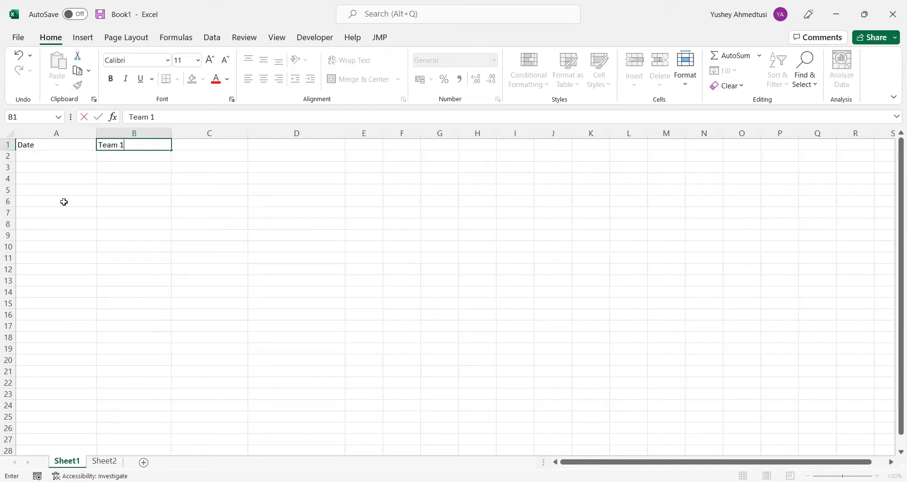
key(Tab)
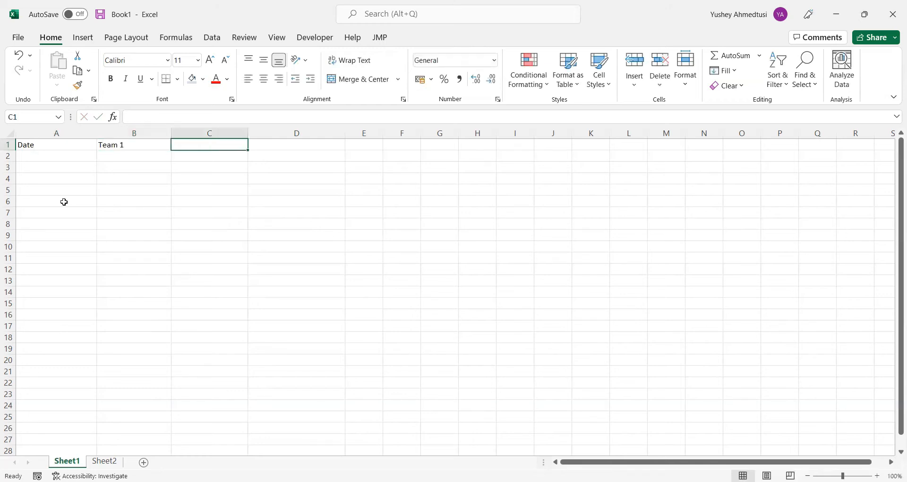
text(Team 2)
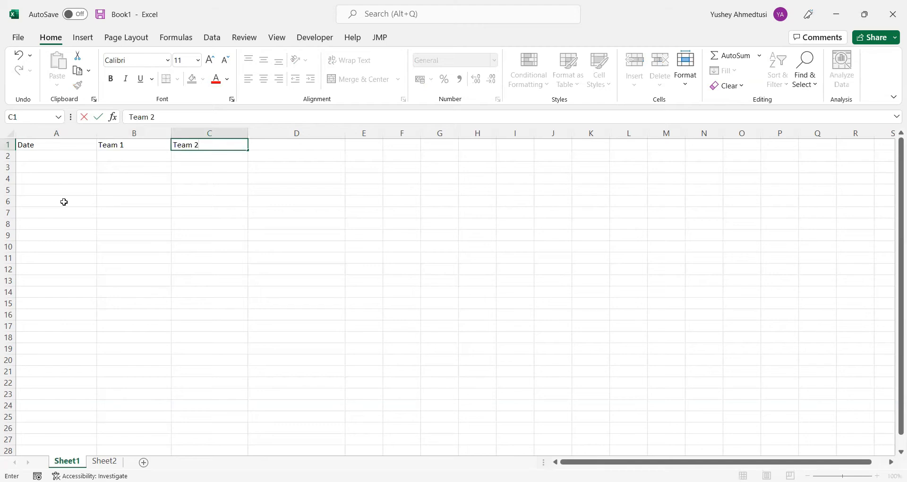
key(Tab)
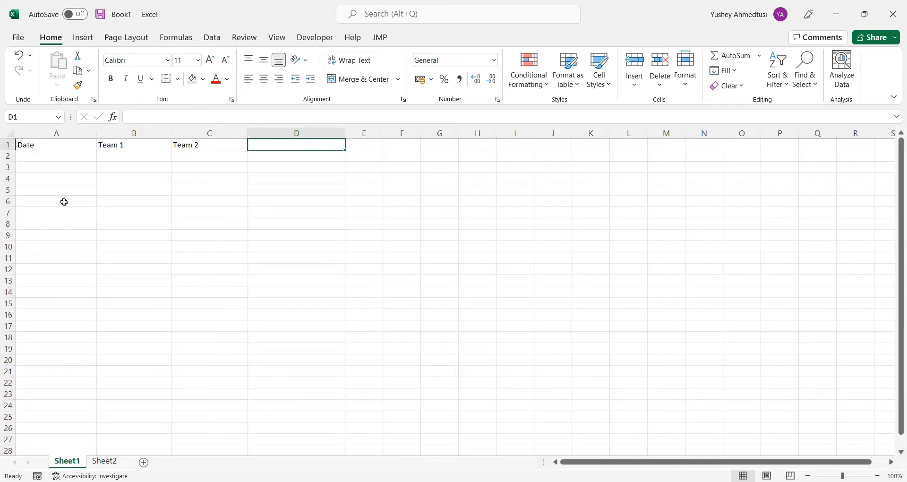
text(W)
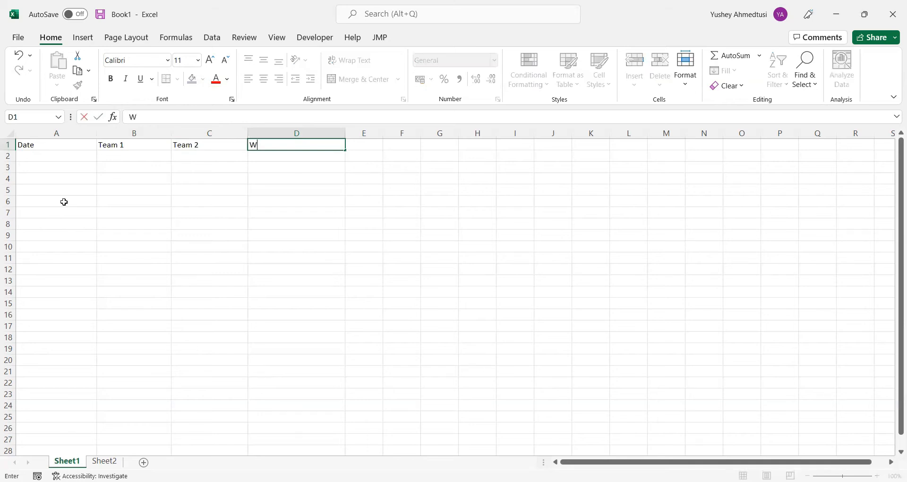
text(inner)
key(Return)
key(Left)
key(Left)
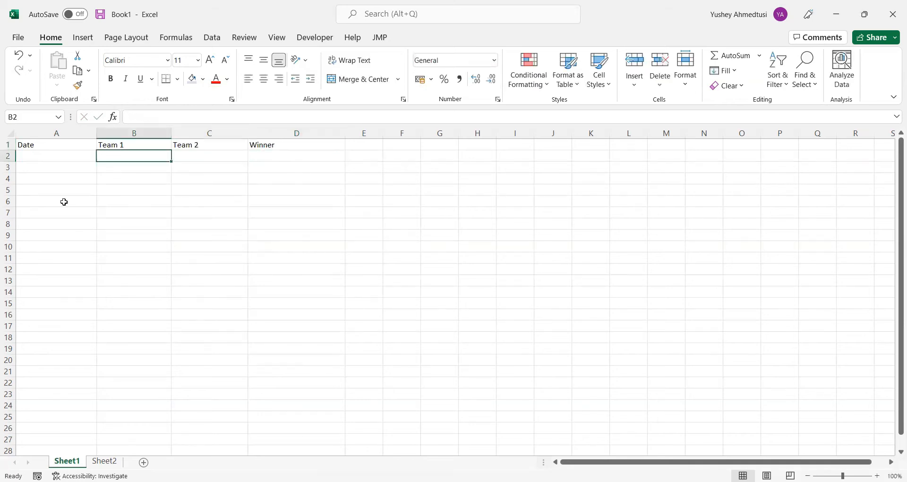
key(Left)
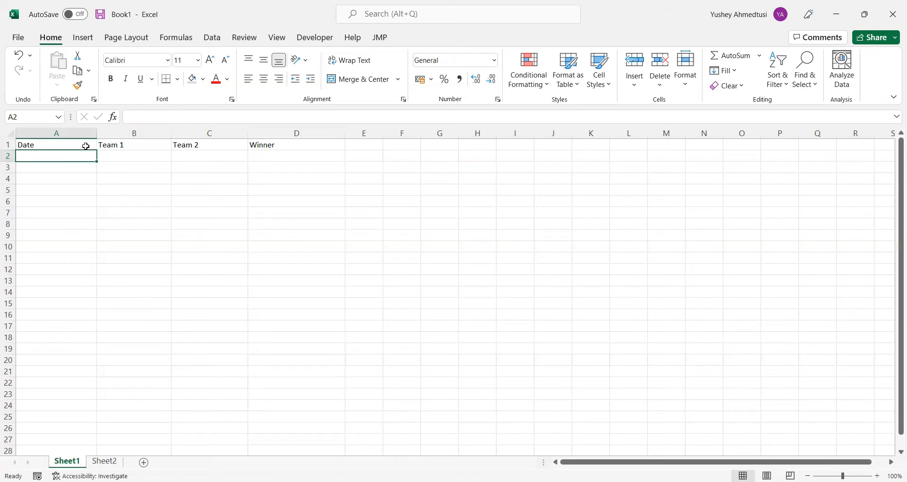
click(86, 146)
click(80, 156)
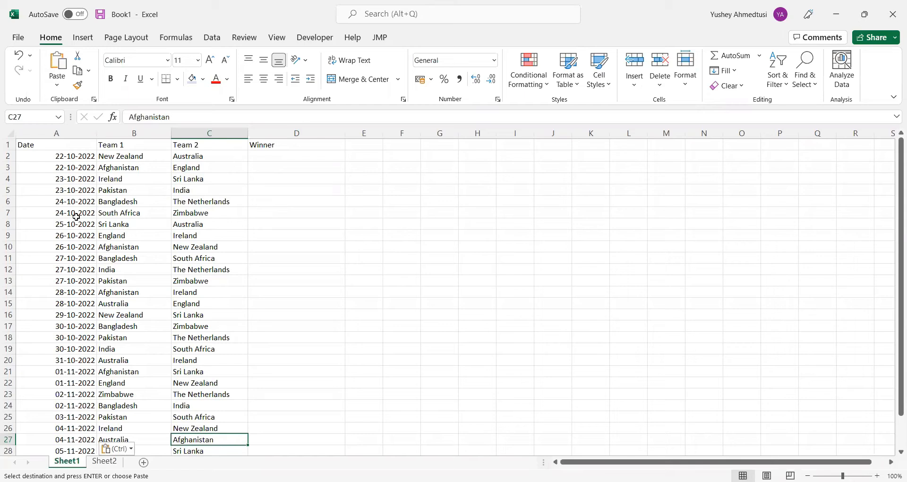
Review the match dates and opposing teams filled into the Date, Team 1 and Team 2 columns
scroll(197, 381, down, 1)
scroll(149, 218, up, 1)
scroll(149, 218, down, 1)
click(138, 161)
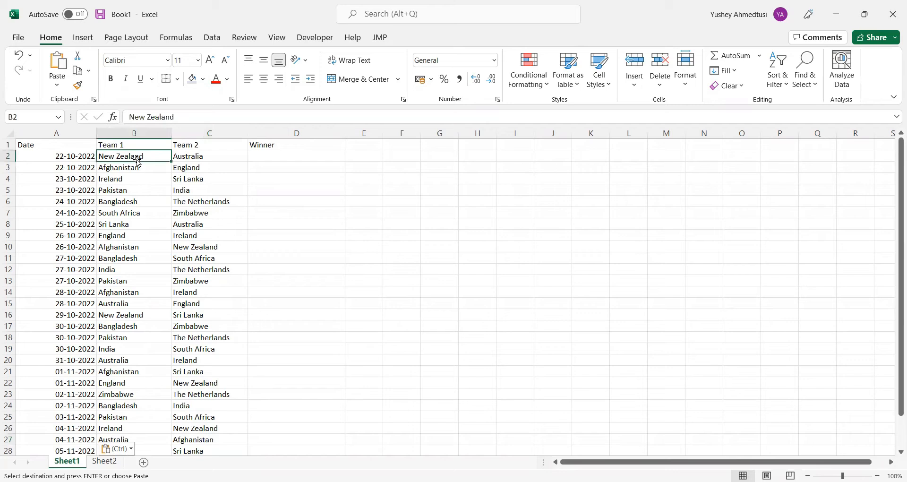
key(Left)
key(Down)
key(Down)
key(Down)
key(Down)
key(Down)
key(Down)
key(Right)
key(Right)
key(Left)
key(Left)
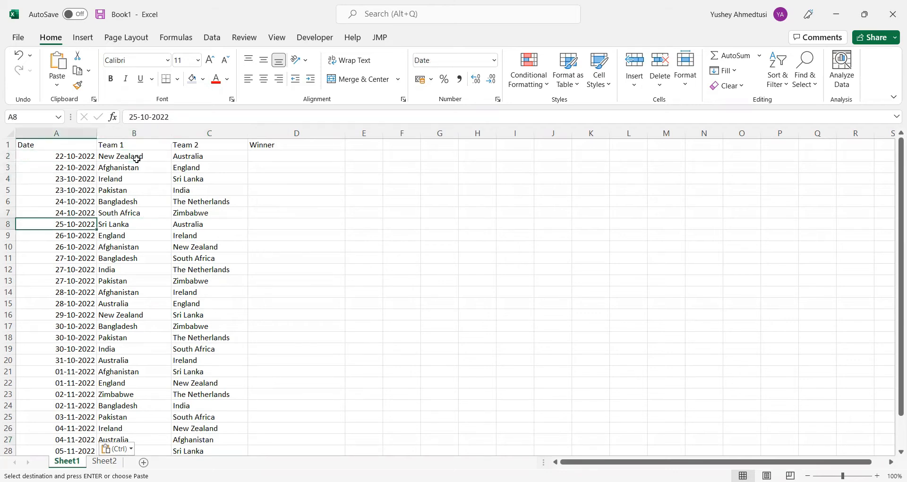
key(Down)
key(Right)
key(Right)
key(Down)
key(Left)
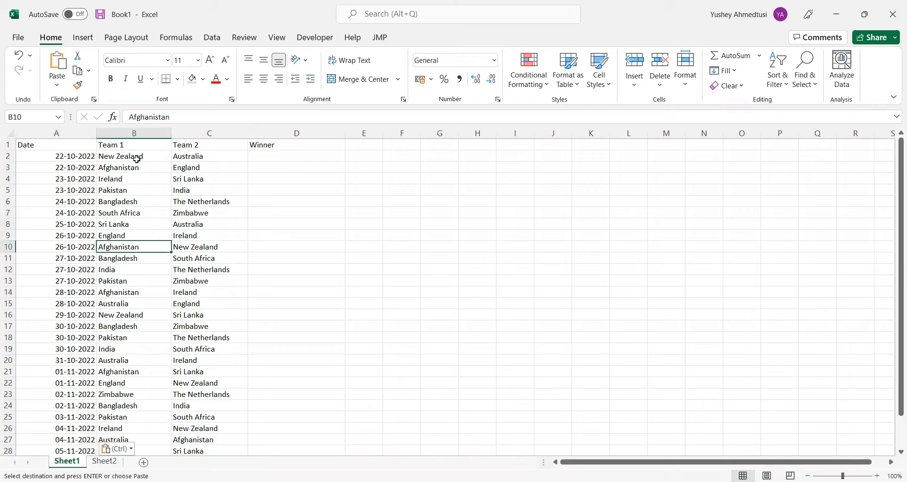
key(Left)
key(Down)
key(Down)
key(Right)
key(Up)
key(Down)
key(Up)
key(Up)
key(Up)
key(Up)
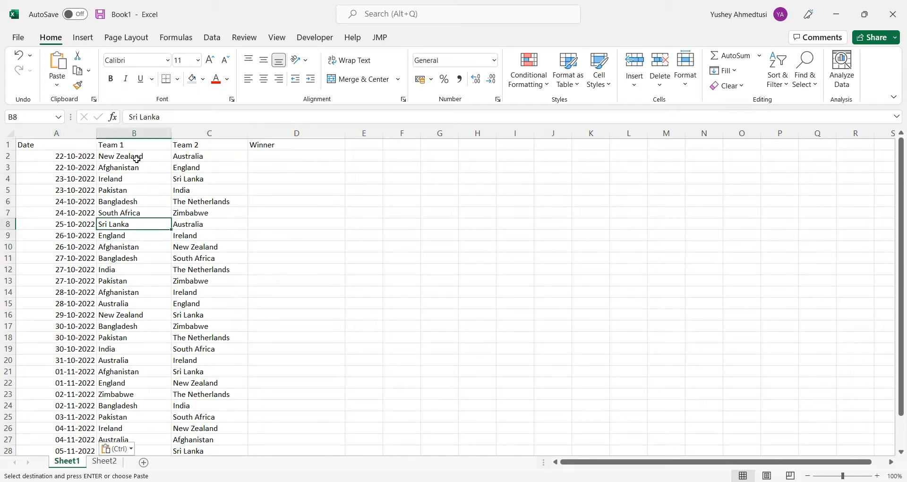
scroll(135, 158, down, 3)
scroll(135, 158, up, 3)
key(ctrl+v)
click(183, 155)
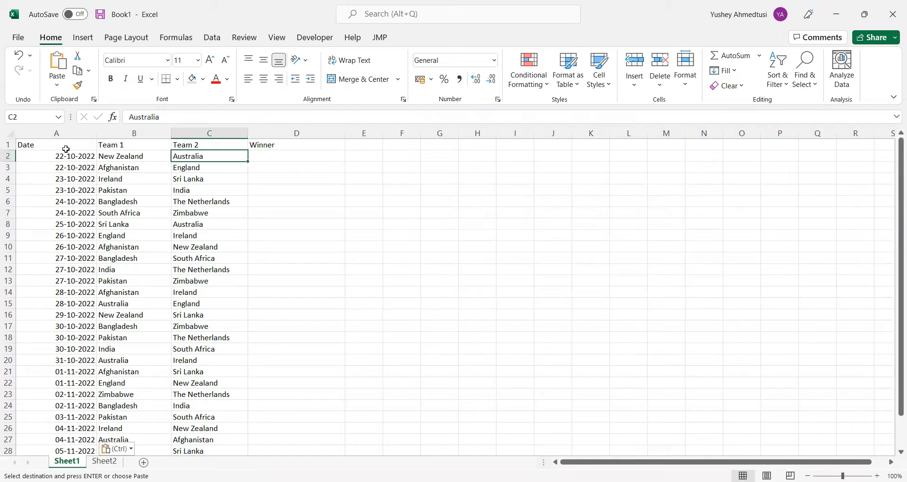
drag(66, 149, 78, 156)
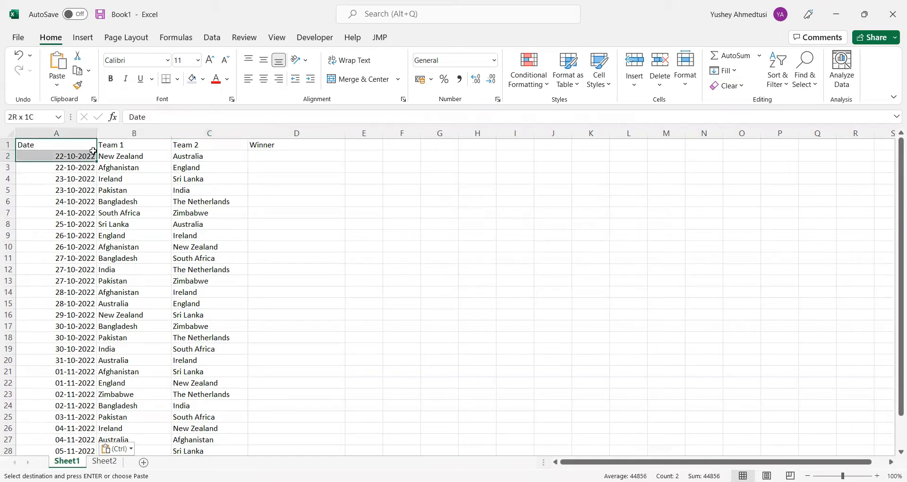
click(306, 158)
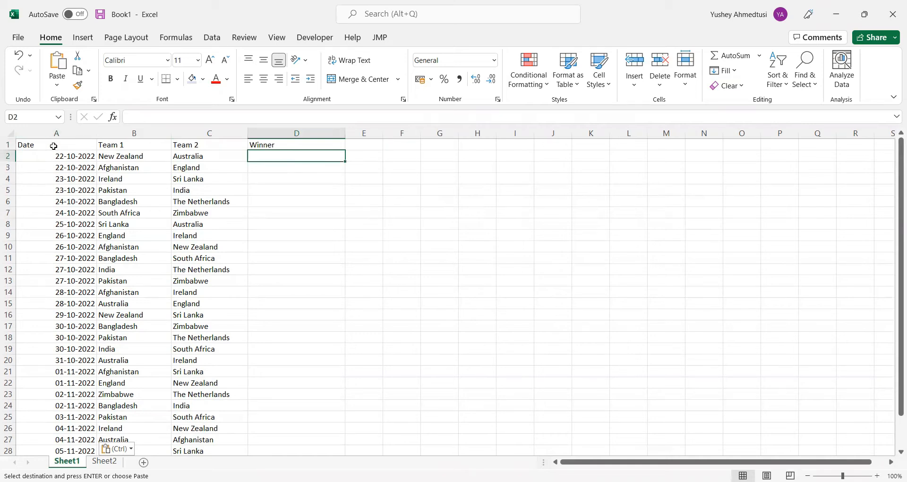
Apply all borders to the whole table A1:D31 and centre its contents vertically and horizontally
scroll(89, 198, down, 1)
scroll(89, 193, up, 1)
drag(81, 147, 264, 440)
scroll(290, 313, up, 2)
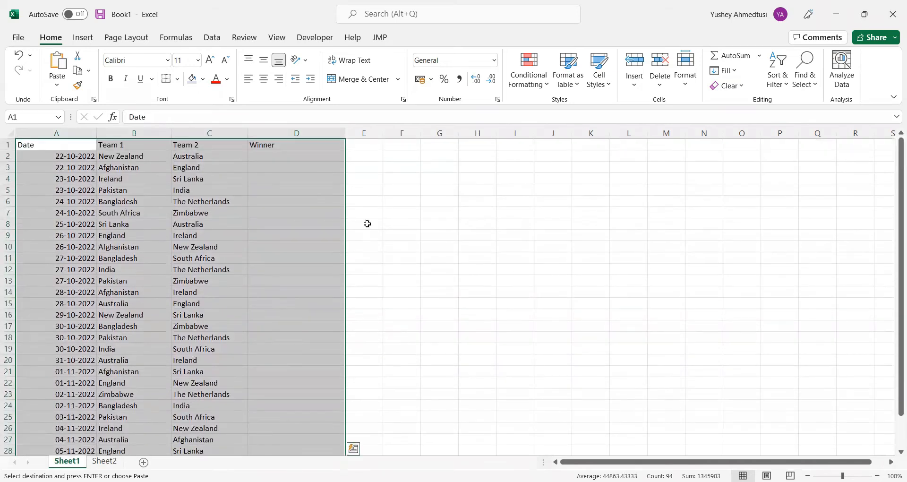
click(178, 80)
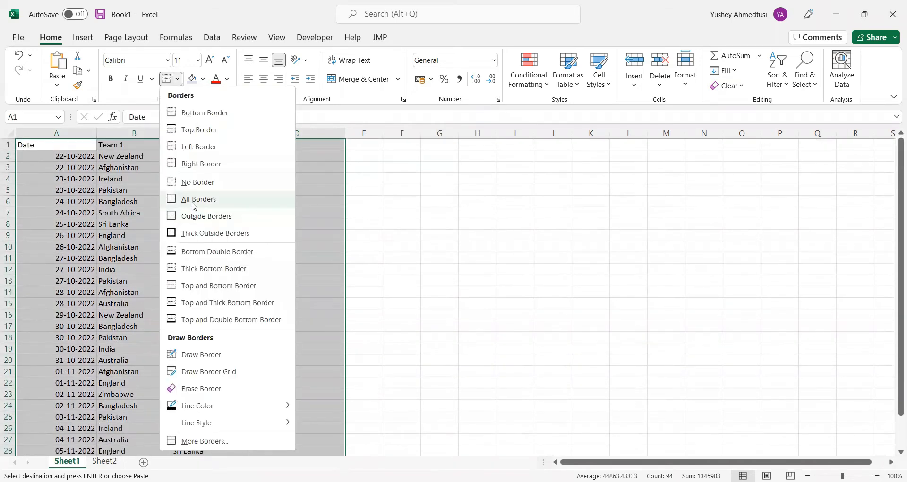
click(194, 206)
click(265, 61)
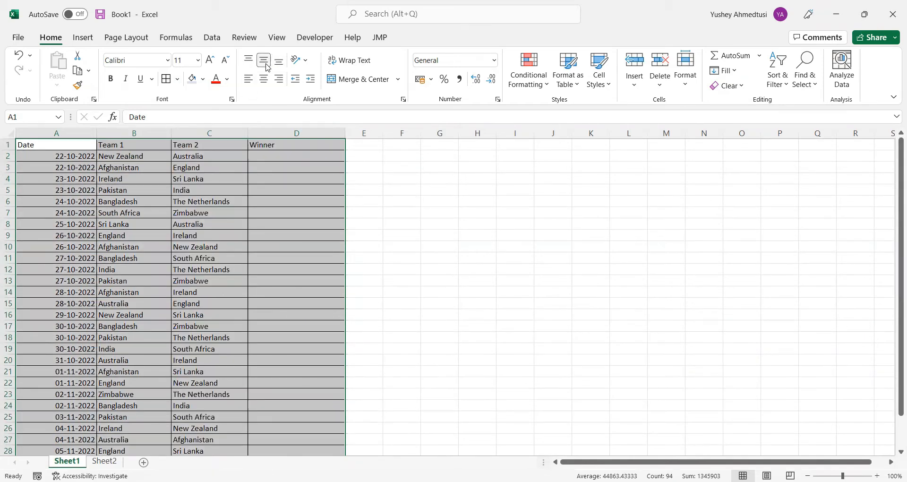
click(264, 79)
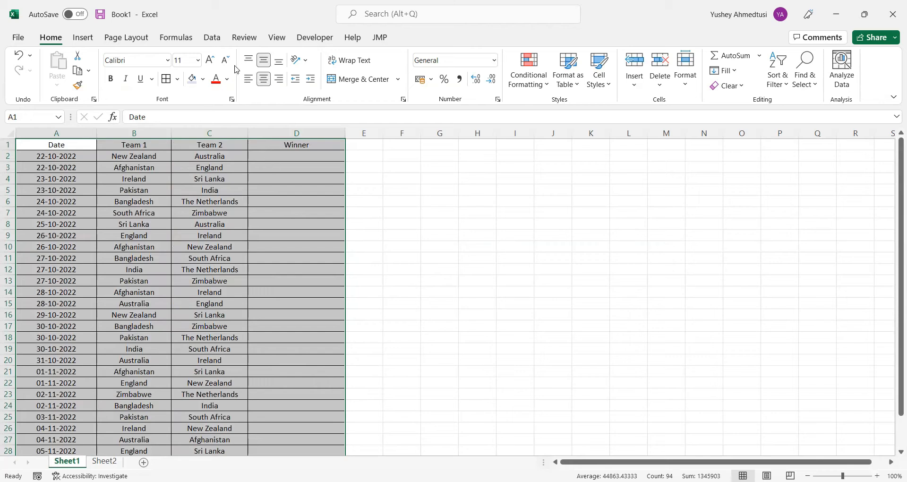
click(47, 177)
Make the header row A1:D1 bold and fill it with a light blue theme colour
drag(70, 144, 267, 139)
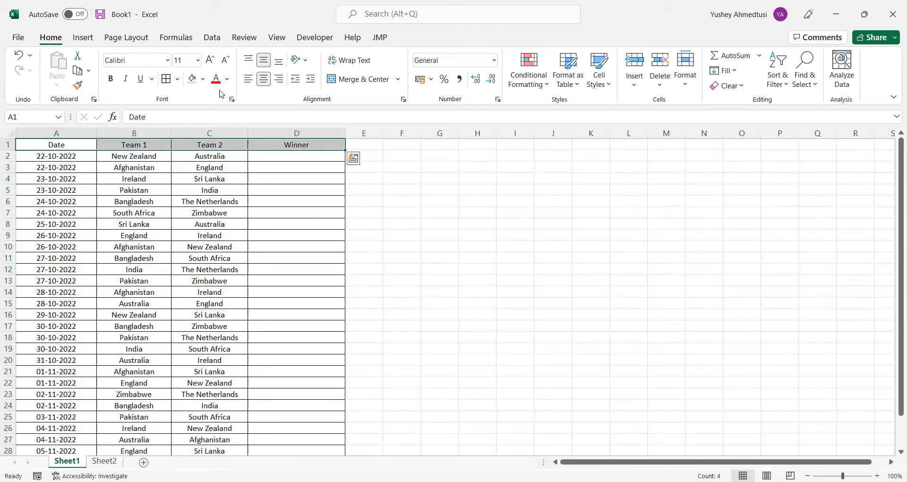
click(111, 79)
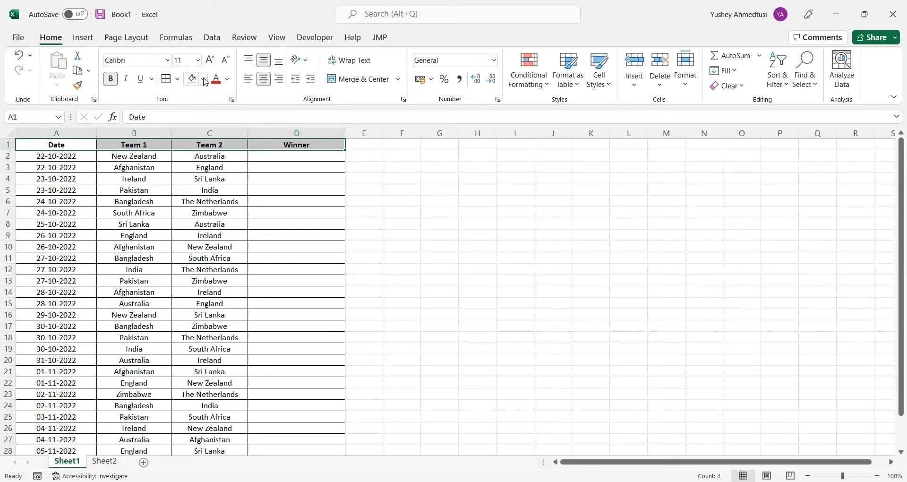
click(204, 79)
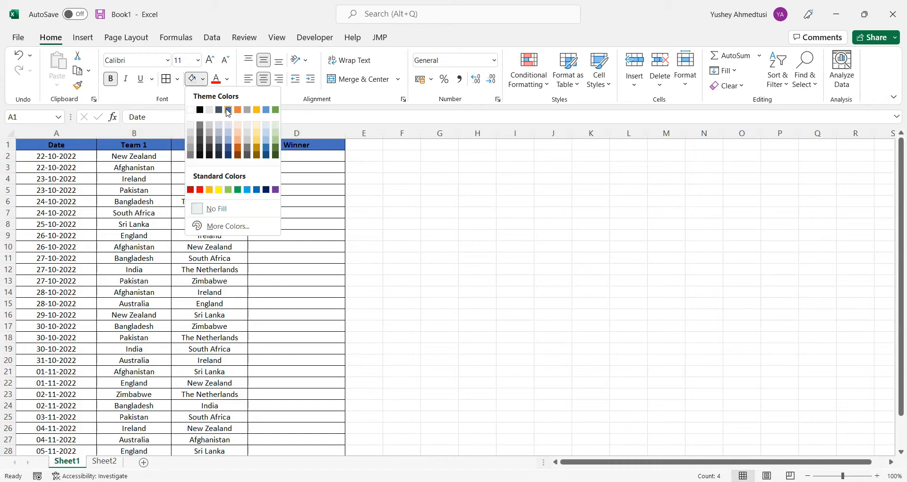
click(229, 142)
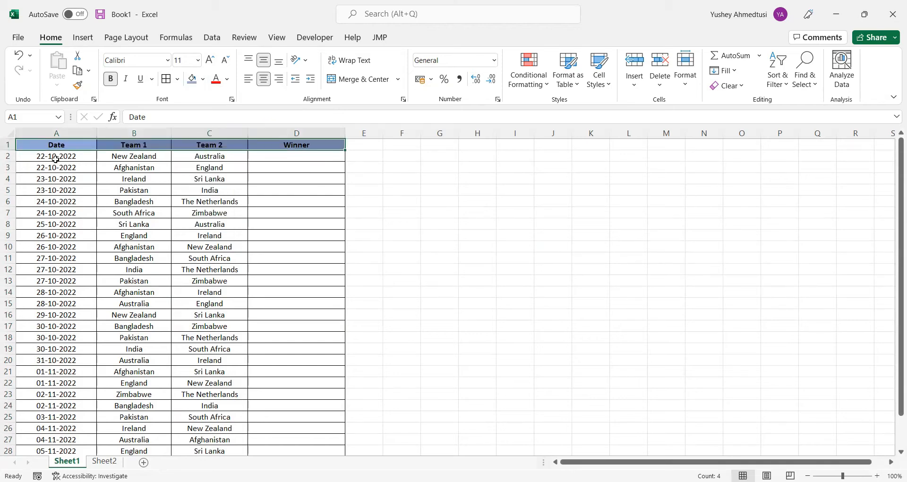
Fill the date cells A2:A31 with a blue theme shade lighter than the header row's
drag(55, 159, 57, 428)
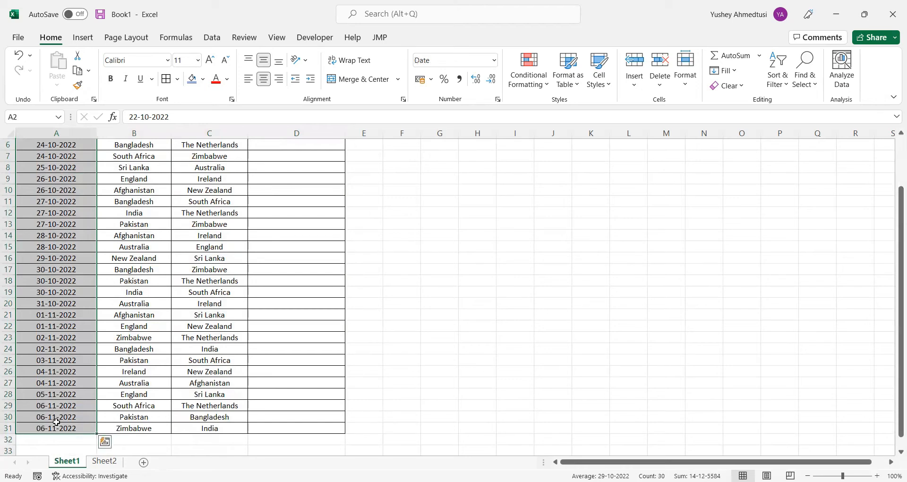
click(203, 79)
click(228, 143)
scroll(166, 190, up, 2)
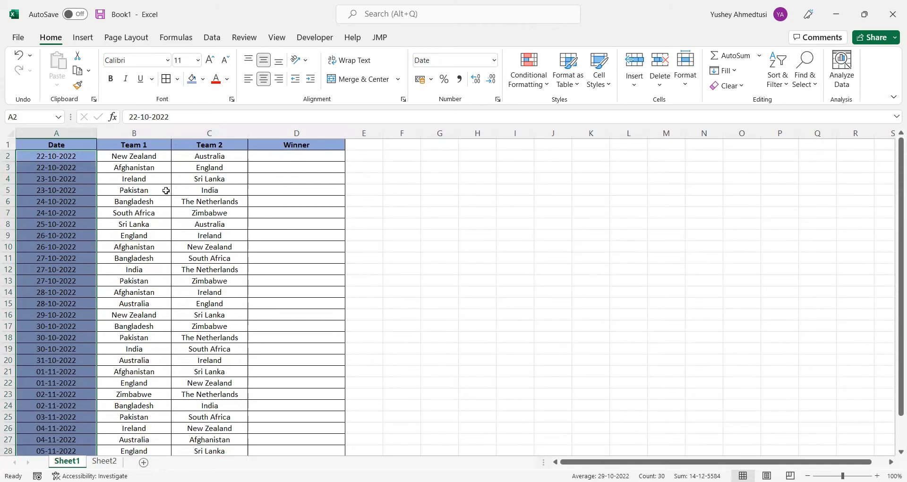
click(203, 79)
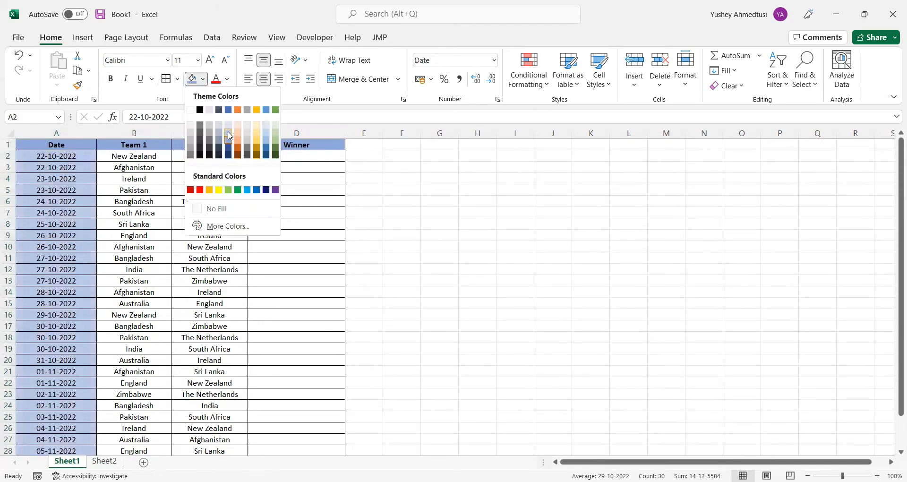
click(229, 136)
click(165, 169)
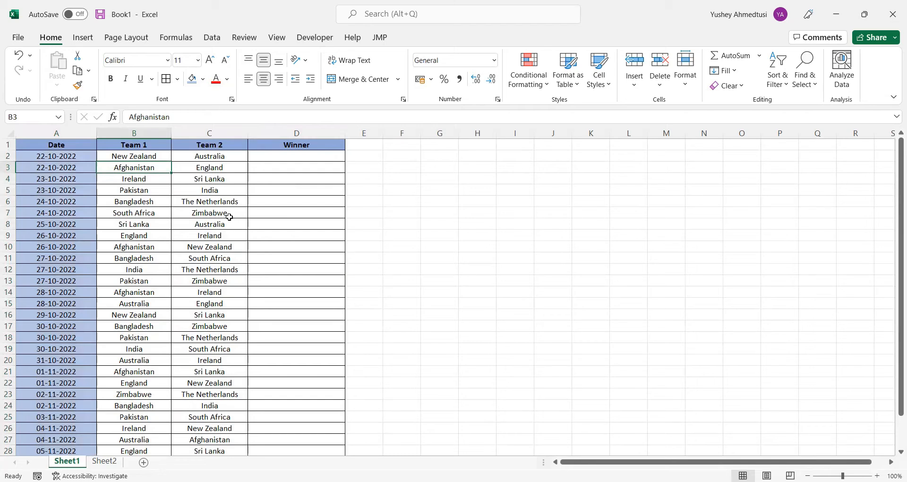
drag(142, 158, 165, 160)
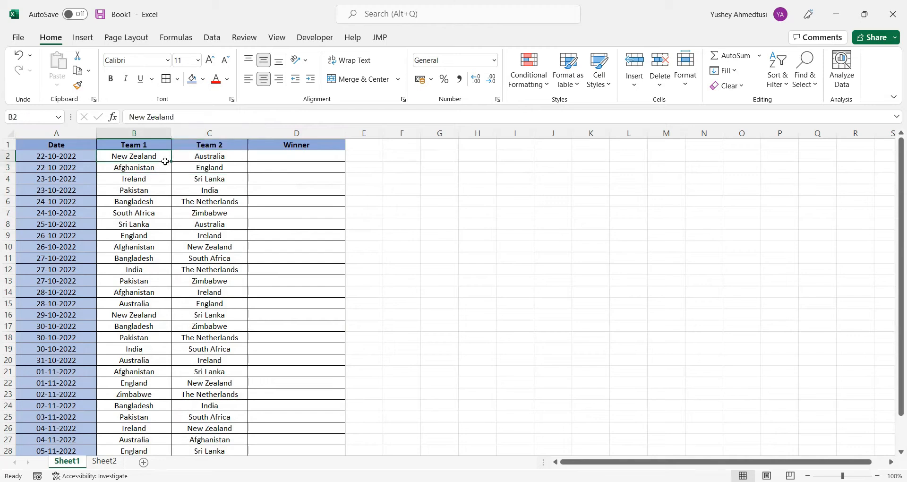
click(202, 179)
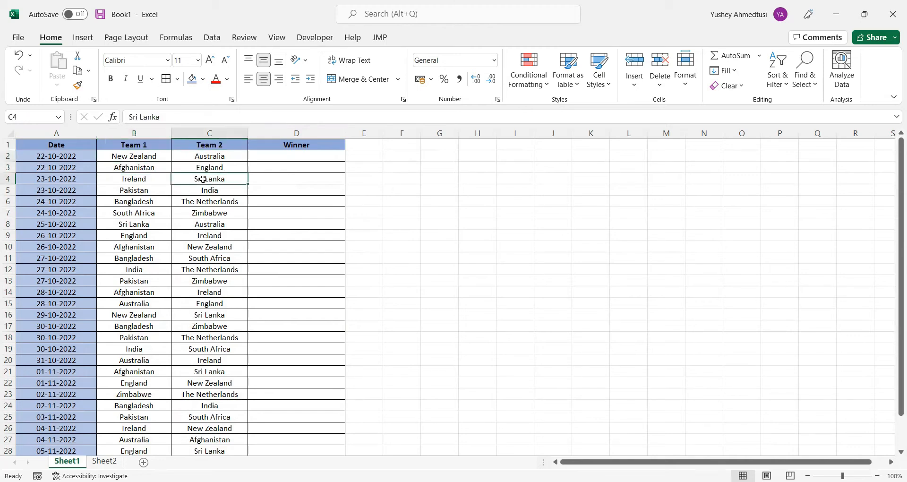
click(143, 157)
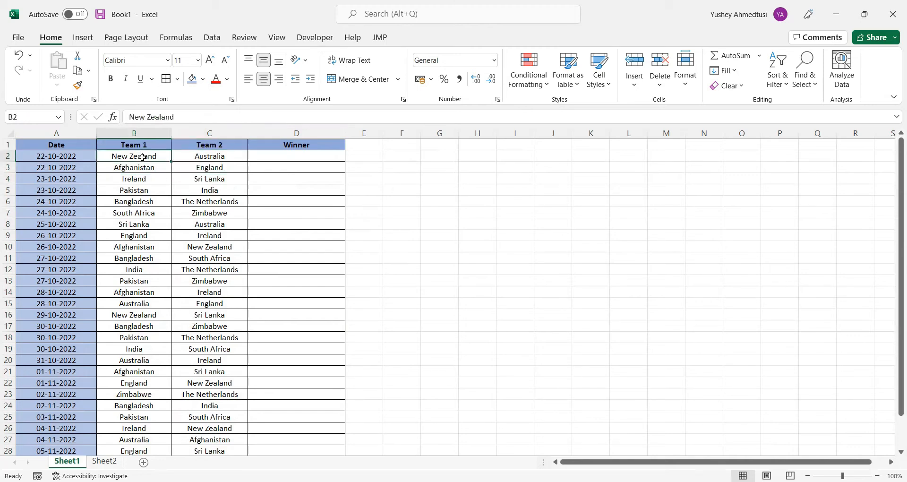
click(197, 158)
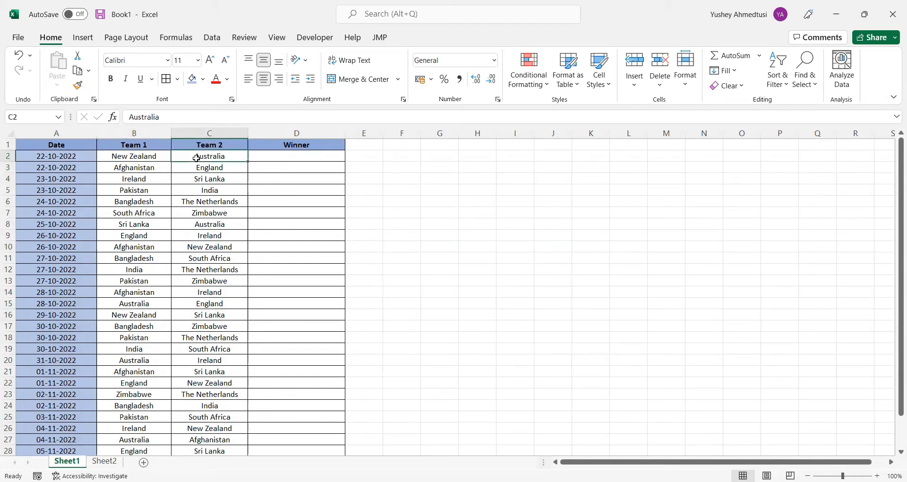
Fill the team cells B2:C31 with the theme colour Blue, Accent 1, Lighter 80%
drag(145, 157, 227, 428)
click(205, 79)
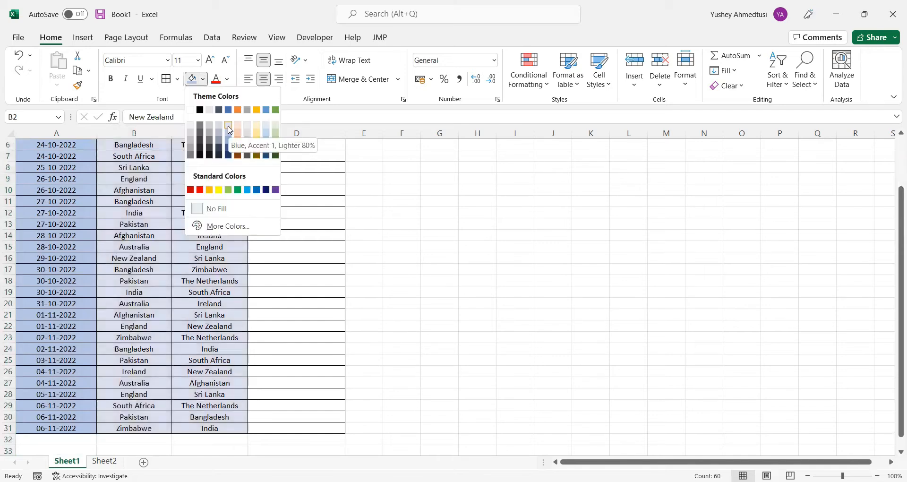
click(230, 129)
scroll(304, 245, up, 2)
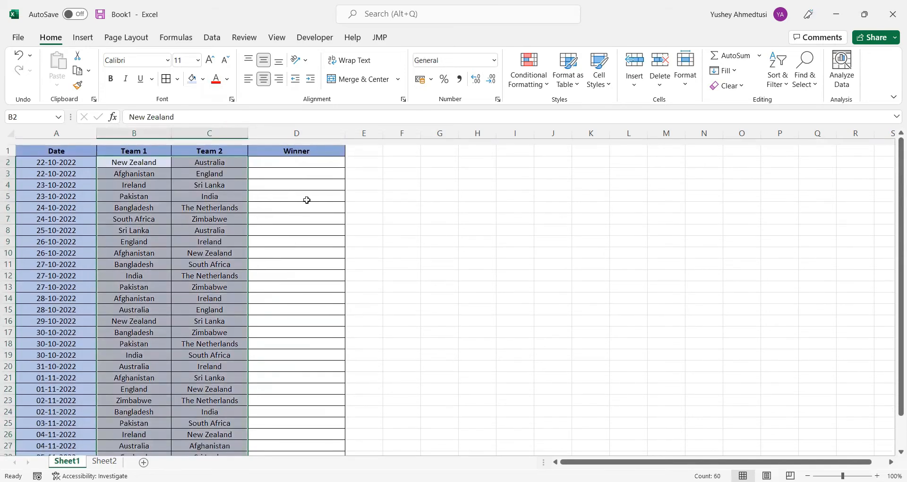
click(312, 154)
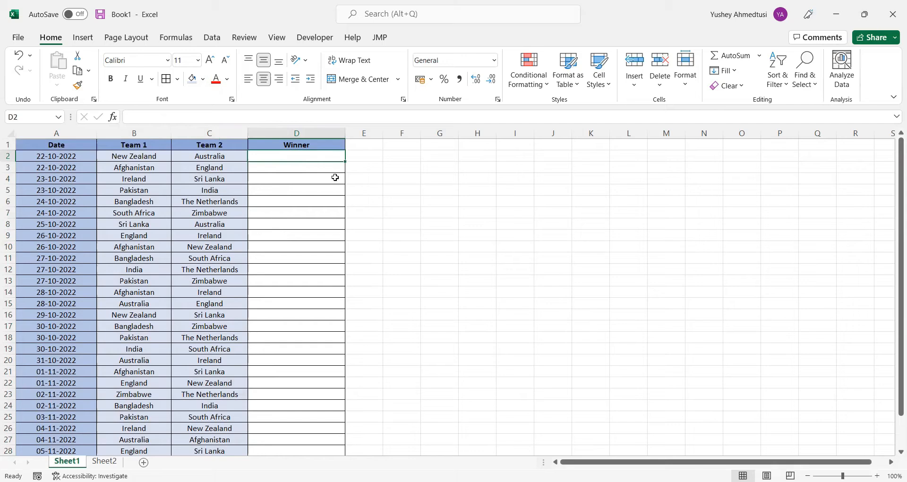
click(306, 208)
drag(287, 157, 294, 428)
scroll(282, 211, up, 2)
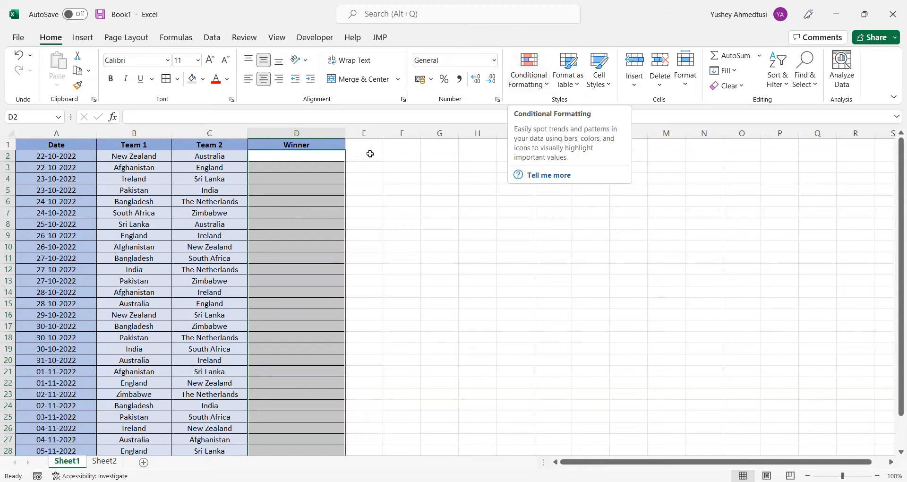
click(282, 176)
Fill the empty Winner cells D2:D31 with a light blue-gray theme shade
click(301, 155)
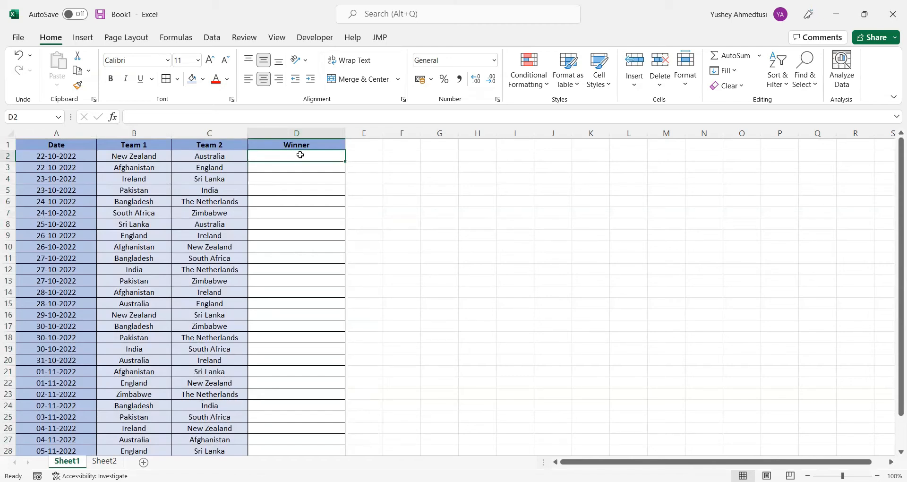
drag(300, 155, 278, 386)
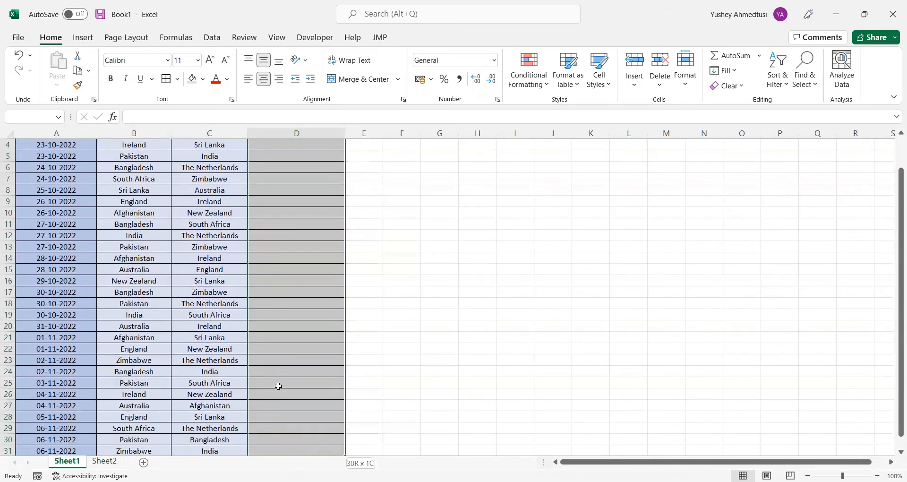
scroll(278, 387, down, 2)
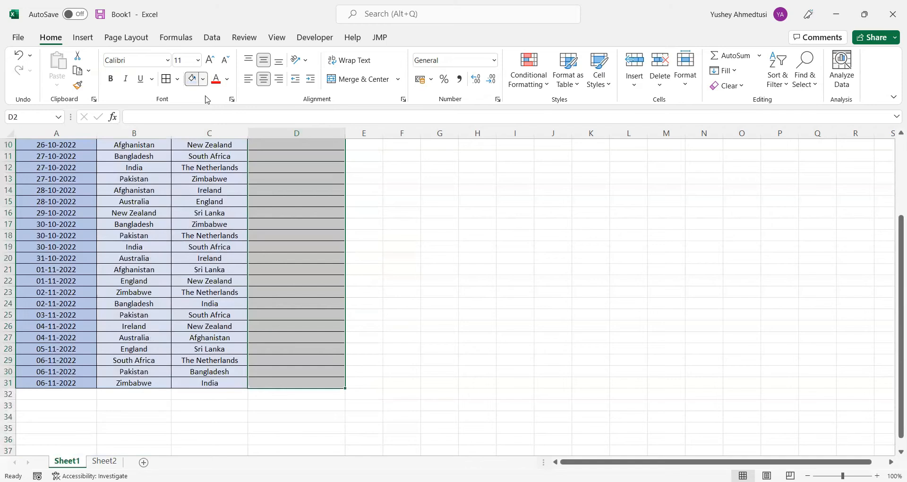
click(203, 79)
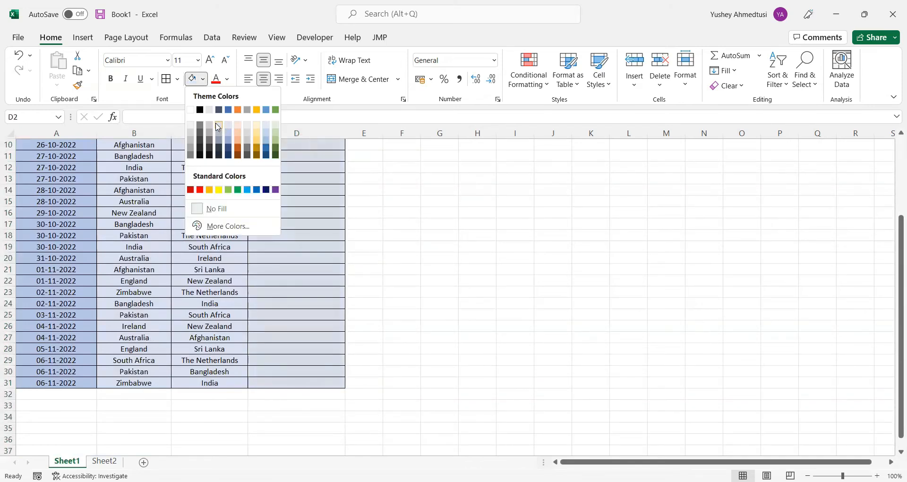
scroll(391, 241, up, 3)
click(390, 242)
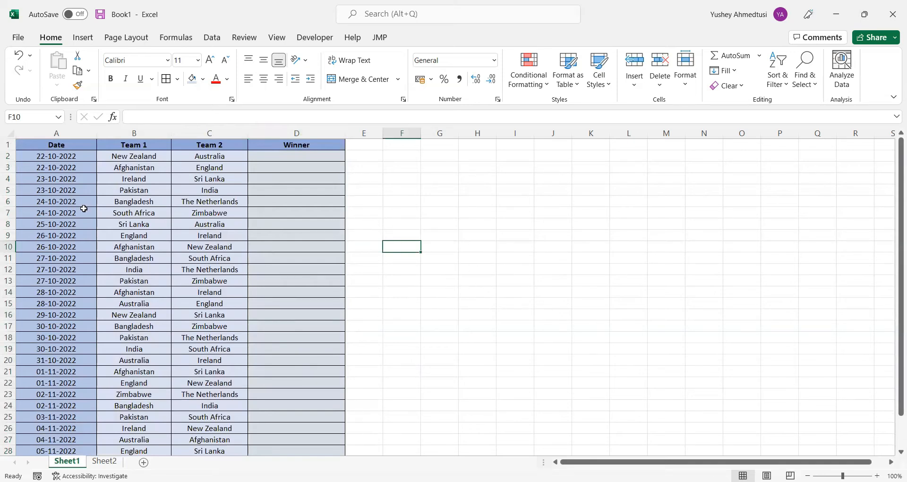
scroll(149, 215, down, 1)
scroll(149, 215, up, 1)
click(492, 215)
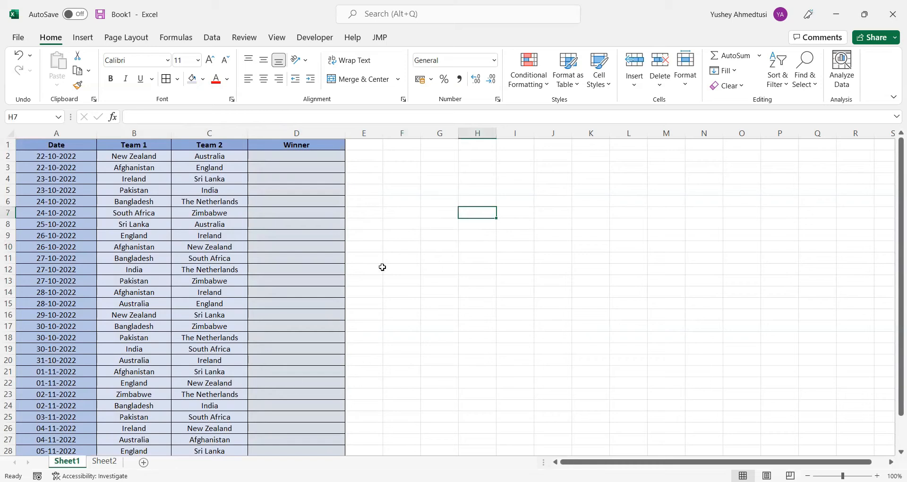
Merge and centre cells H3:O4 and enter the title POINTS TABLE in them
drag(477, 170, 723, 180)
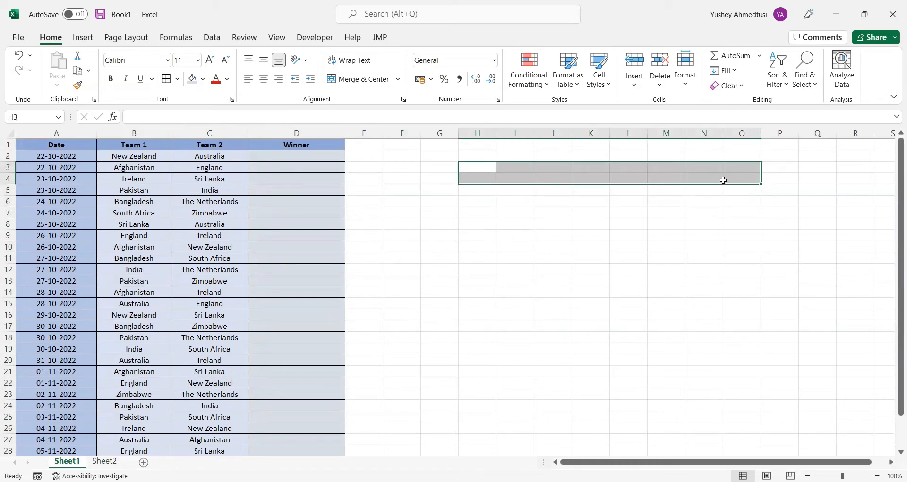
click(356, 81)
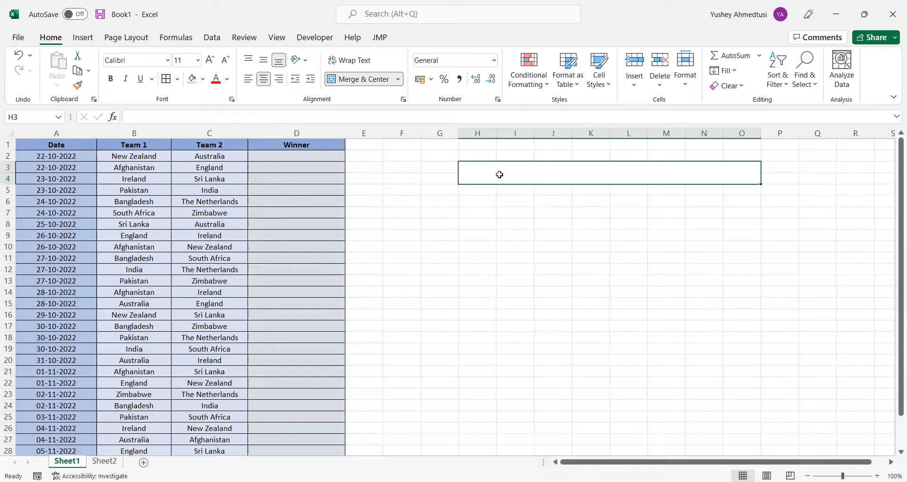
text(POINTS TABLE)
click(527, 226)
Fill the POINTS TABLE title cell with Blue, Accent 1, Lighter 60% and set its font size to 20
click(529, 176)
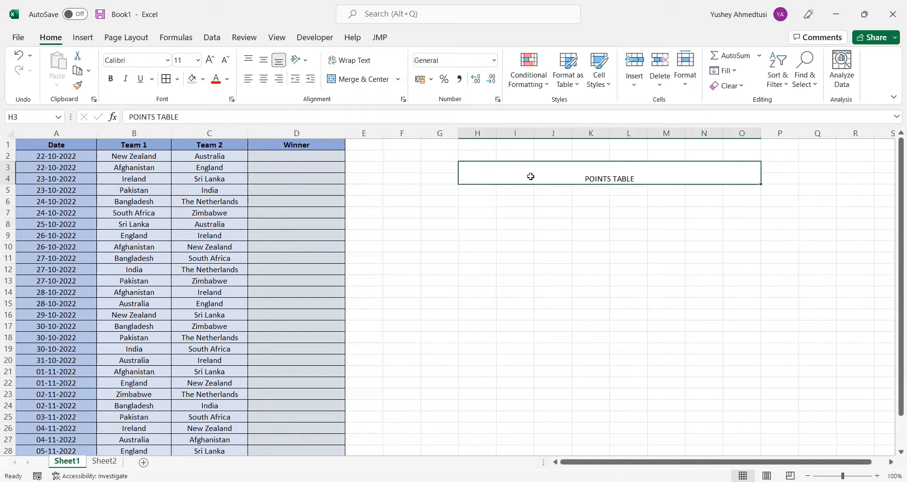
click(205, 81)
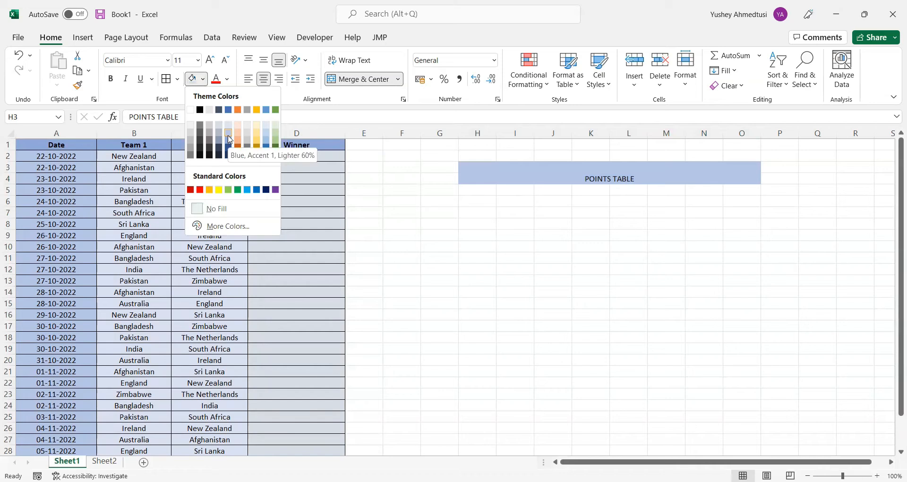
click(230, 139)
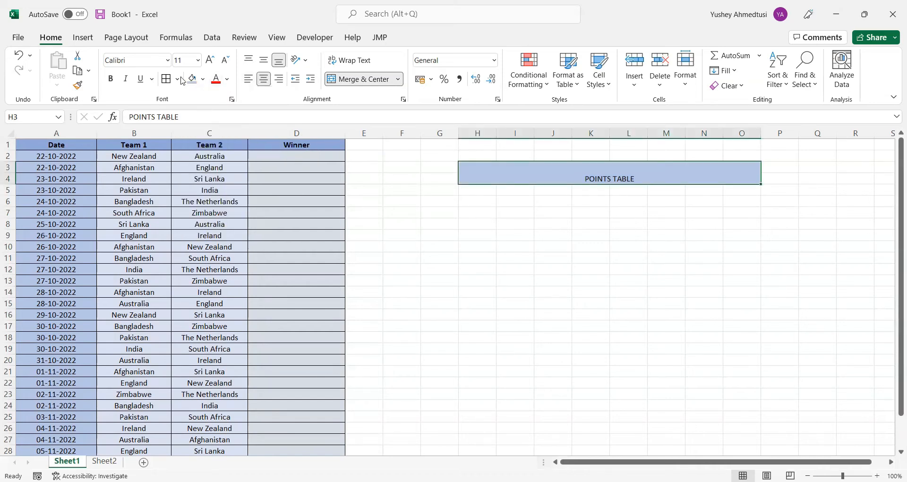
click(198, 61)
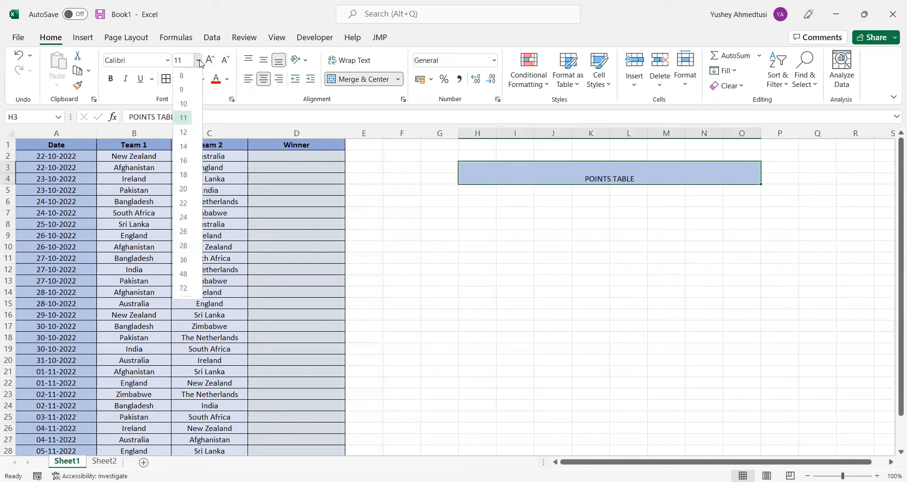
click(178, 190)
Set the POINTS TABLE title in bold Times New Roman and centre it vertically in its cell
click(133, 60)
text(T)
key(Return)
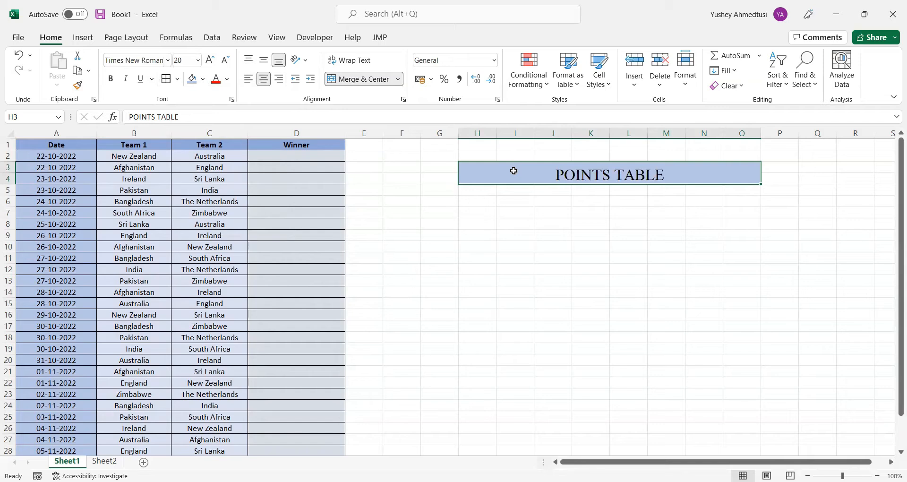
key(ctrl+b)
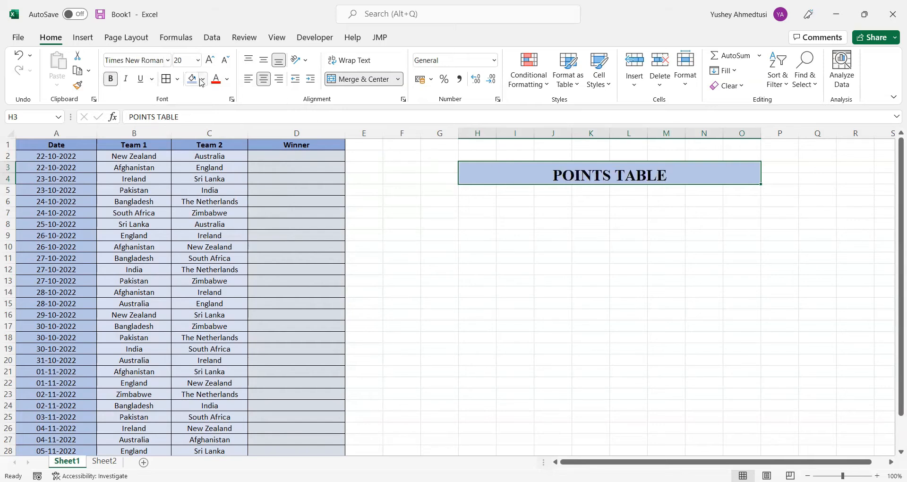
click(264, 60)
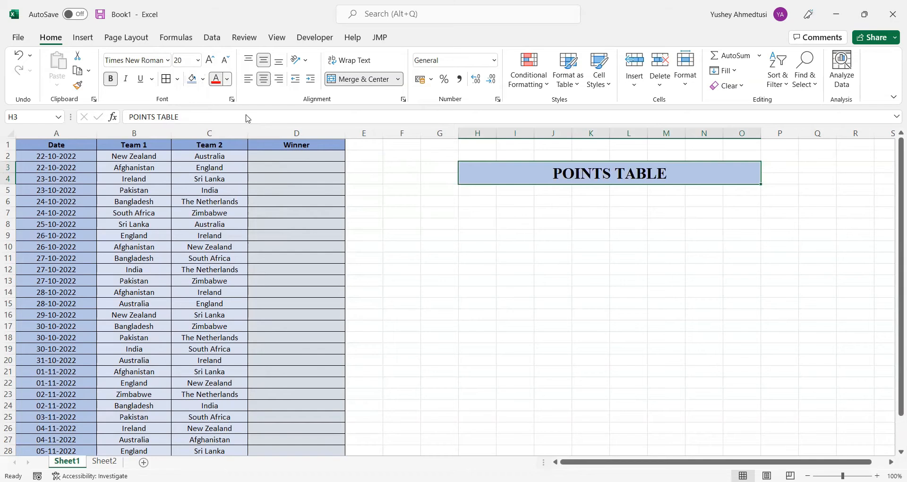
Colour the POINTS TABLE title text white and fill its cell with a medium blue-gray theme shade
click(227, 80)
click(216, 127)
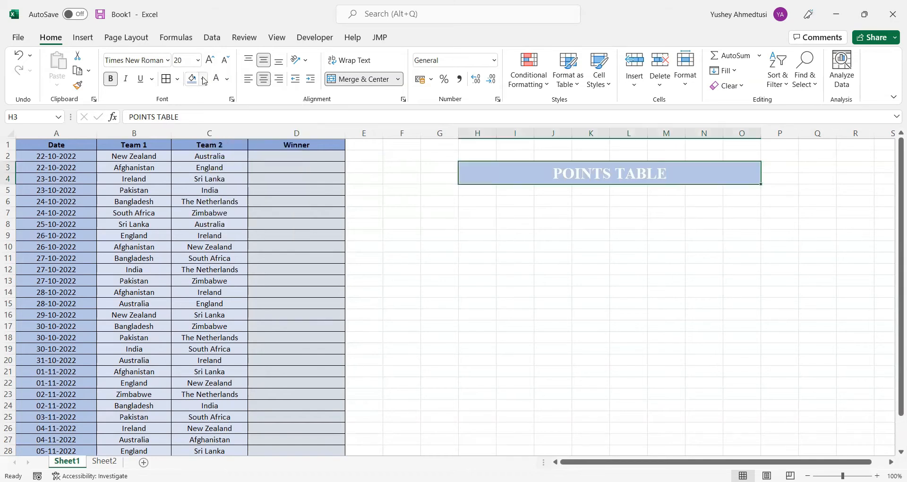
click(203, 79)
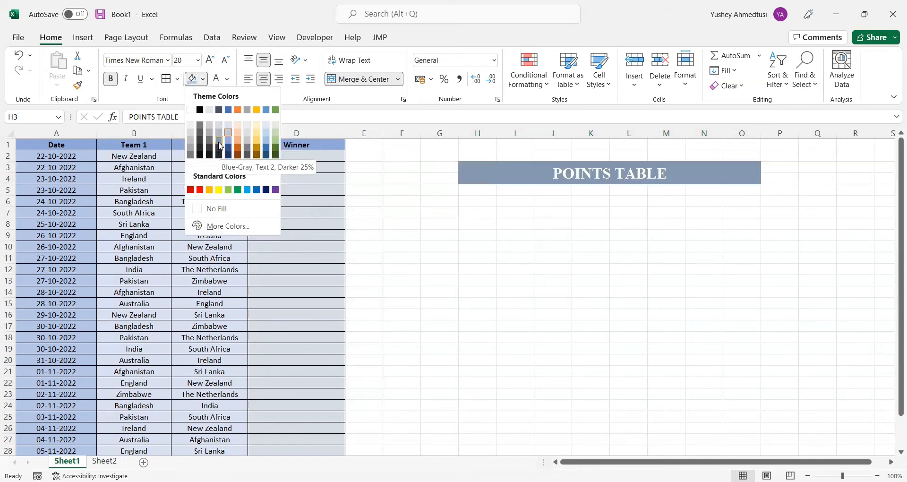
click(220, 142)
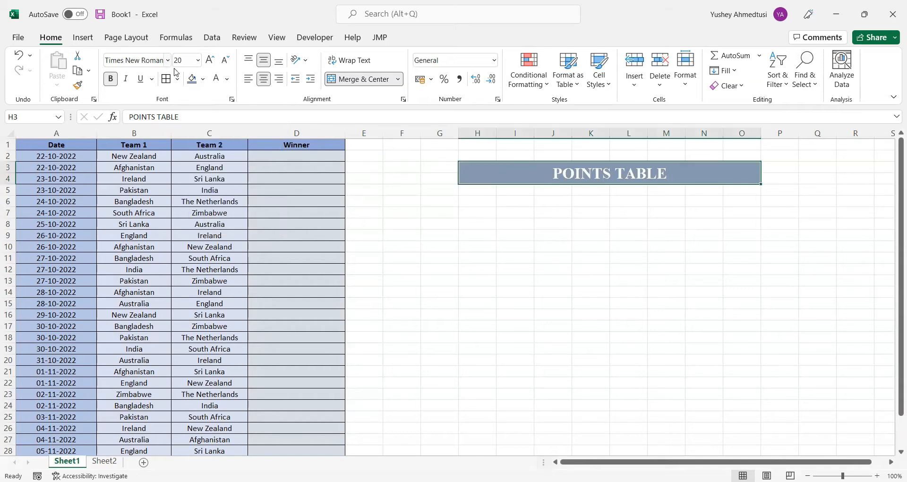
Apply thick outside borders to the merged POINTS TABLE title cell
click(178, 79)
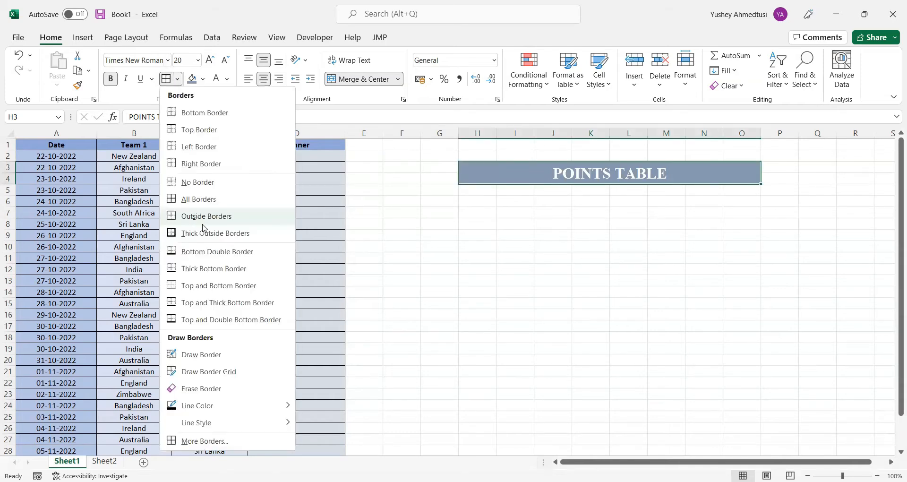
click(207, 233)
click(553, 213)
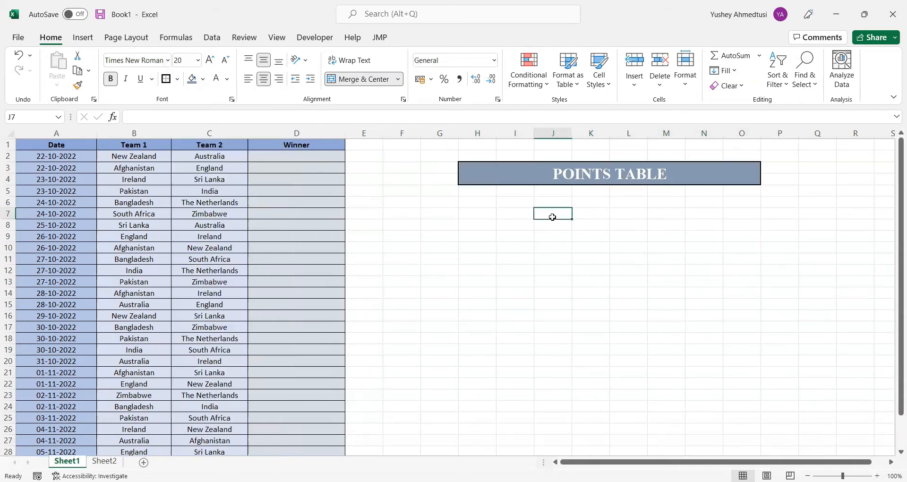
Merge and centre cells H5:O6 below the title and fill them with Orange, Accent 2, Lighter 60%
drag(472, 189, 730, 198)
click(348, 77)
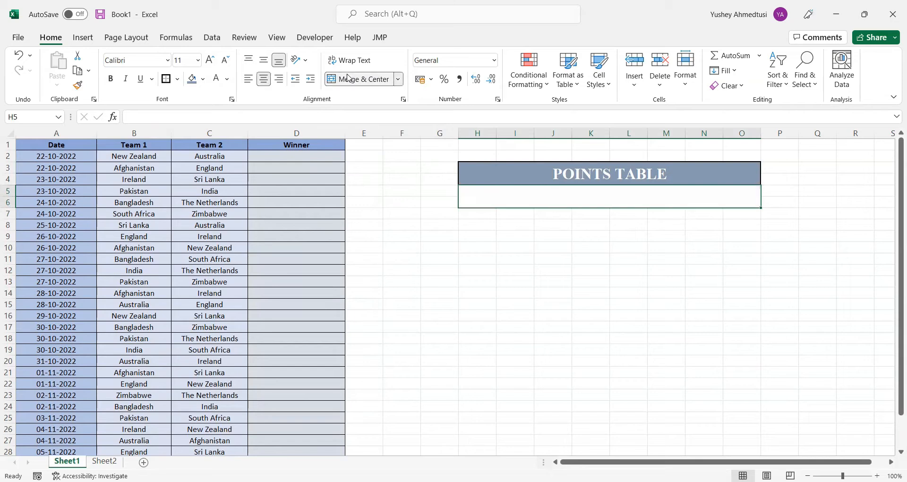
click(202, 79)
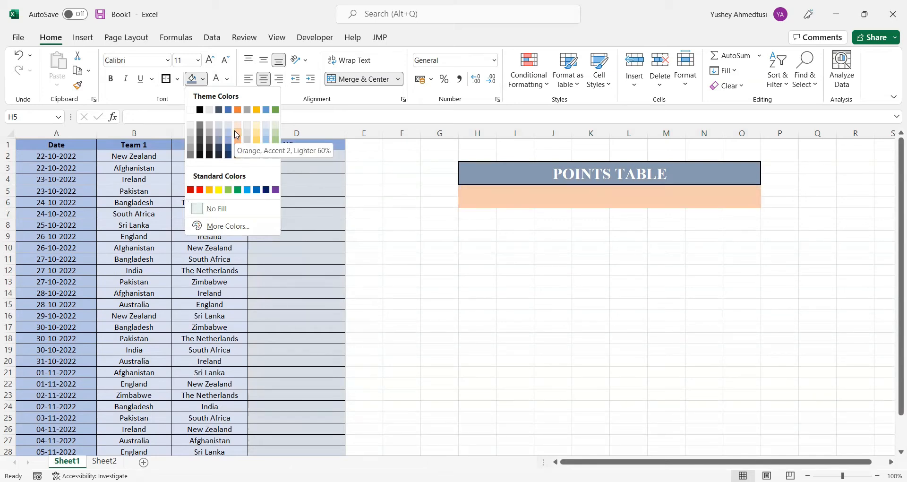
click(237, 135)
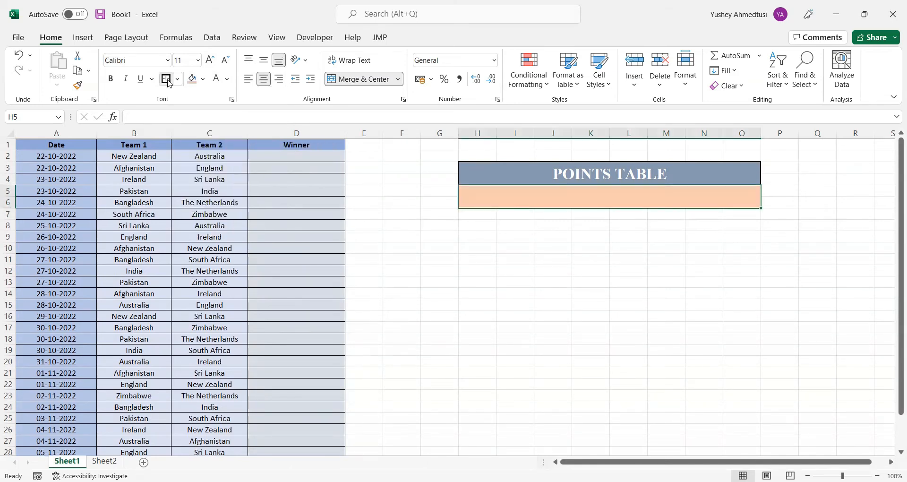
Enter the heading GROUP A in the merged orange cell H5
text(GROUP A)
key(ctrl+Return)
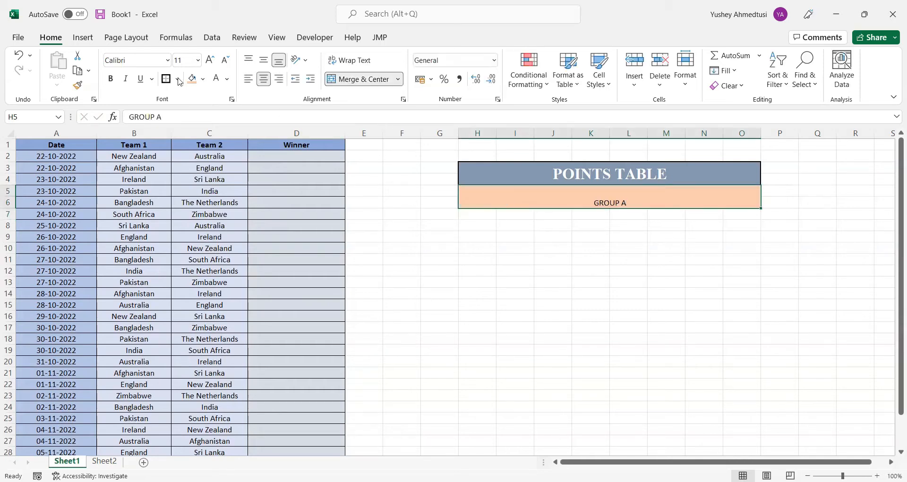
Format the GROUP A heading in bold 16-point Times New Roman and centre it vertically
click(183, 62)
text(16)
click(131, 62)
text(Times New Roman)
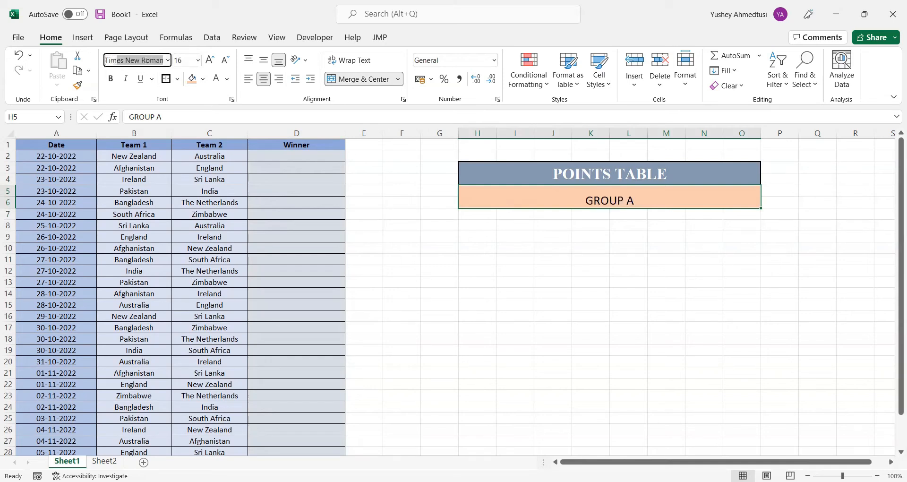
key(Return)
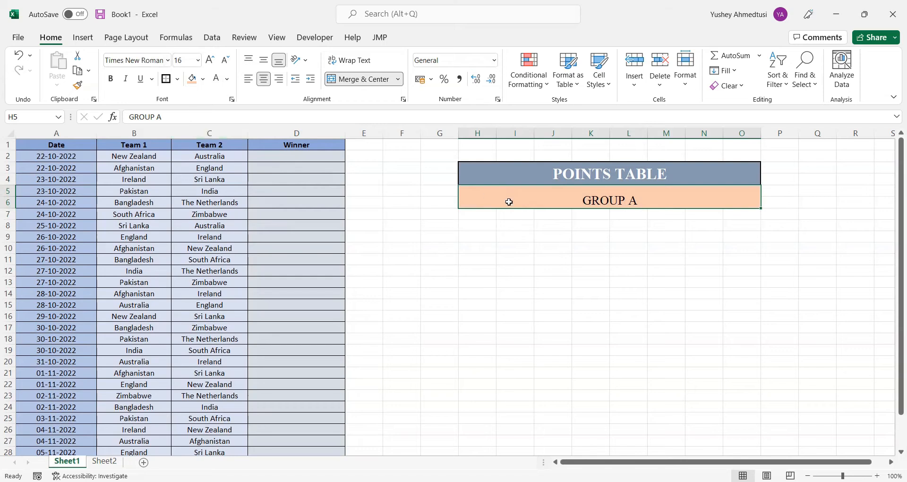
click(111, 78)
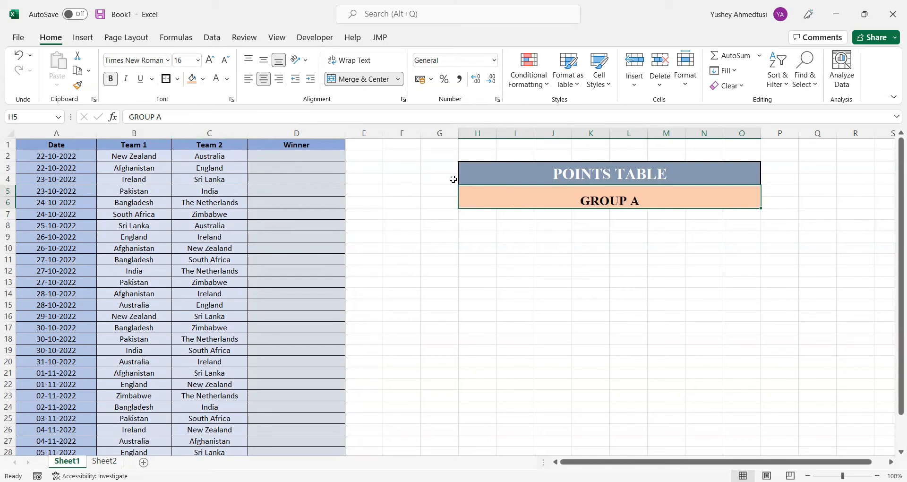
click(263, 59)
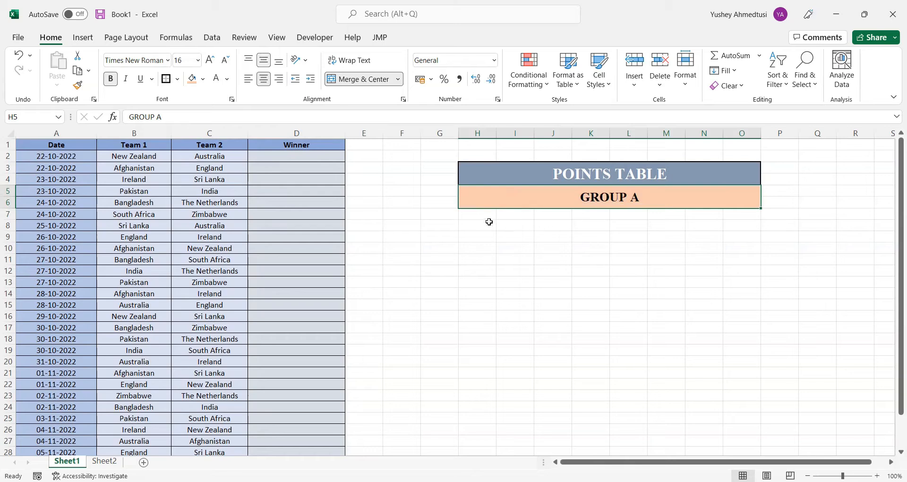
drag(487, 216, 545, 221)
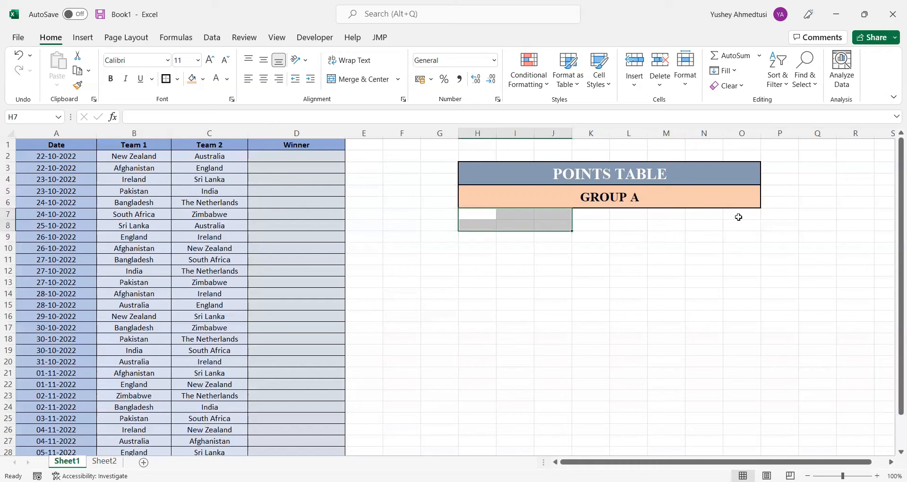
click(607, 213)
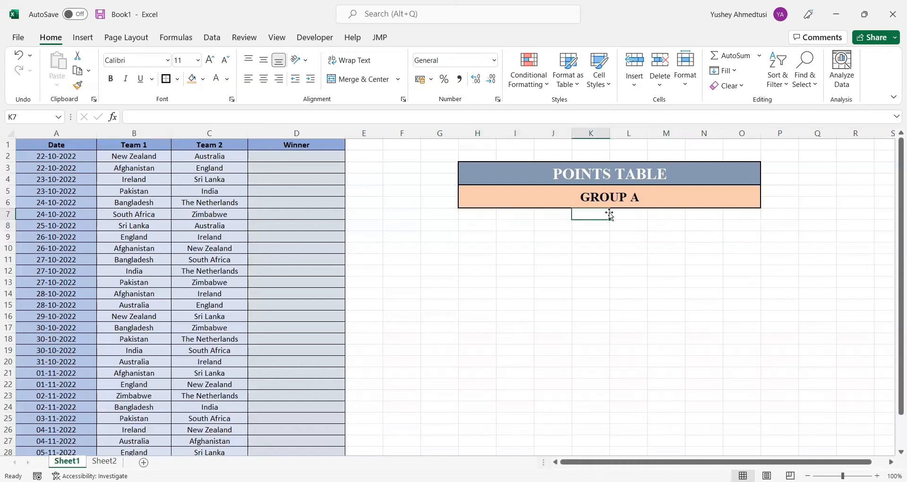
click(513, 214)
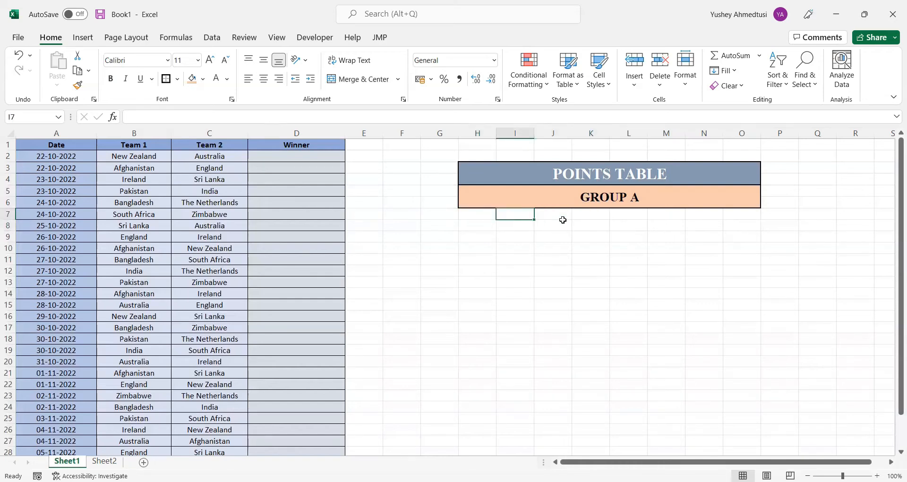
Enter the column headings Points in O7 and NRR in N7 below the GROUP A heading
click(546, 215)
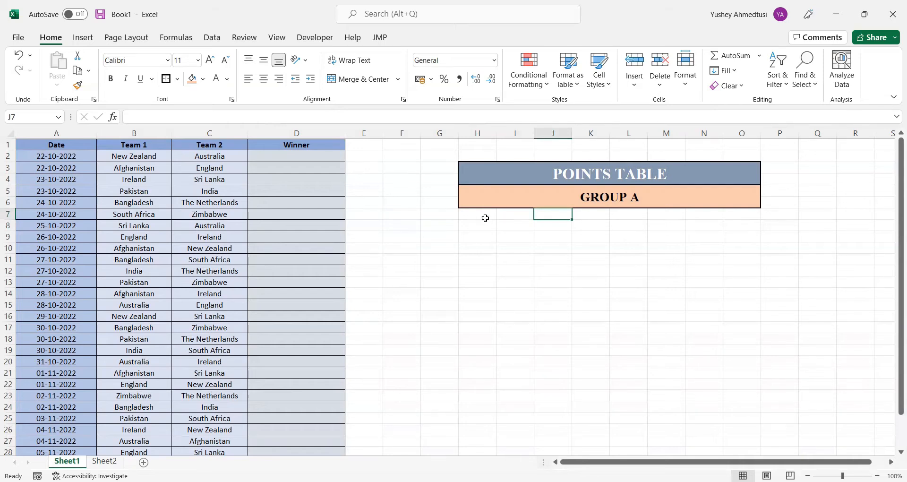
click(740, 218)
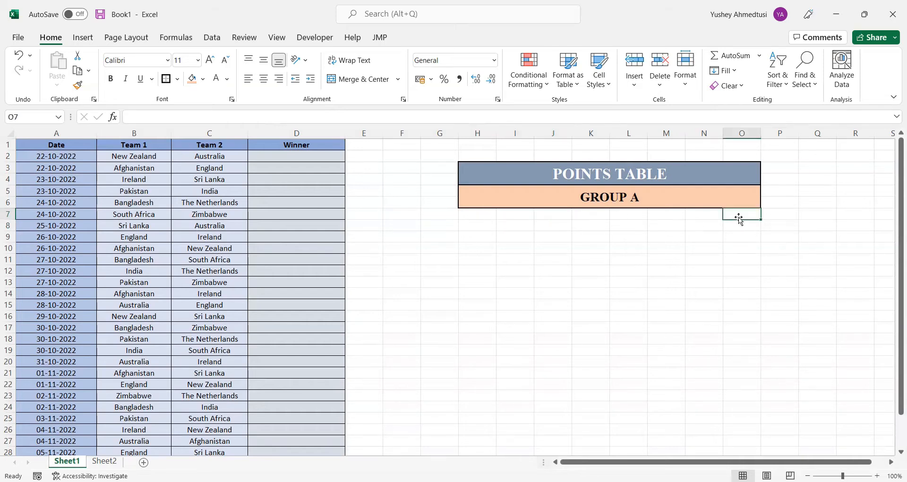
text(Poi)
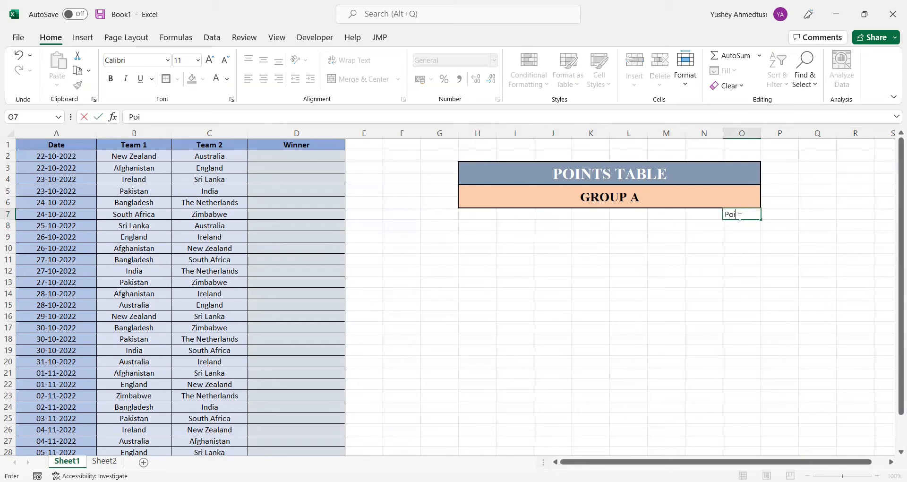
text(nts)
key(Left)
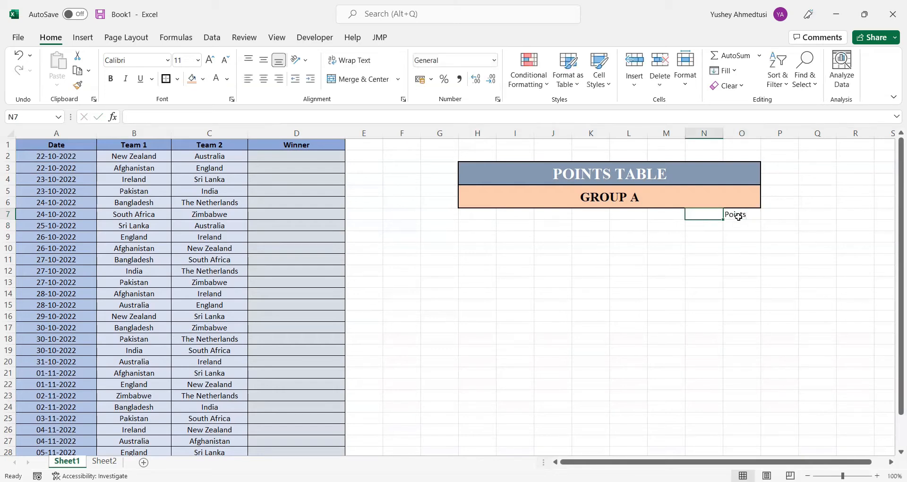
text(N)
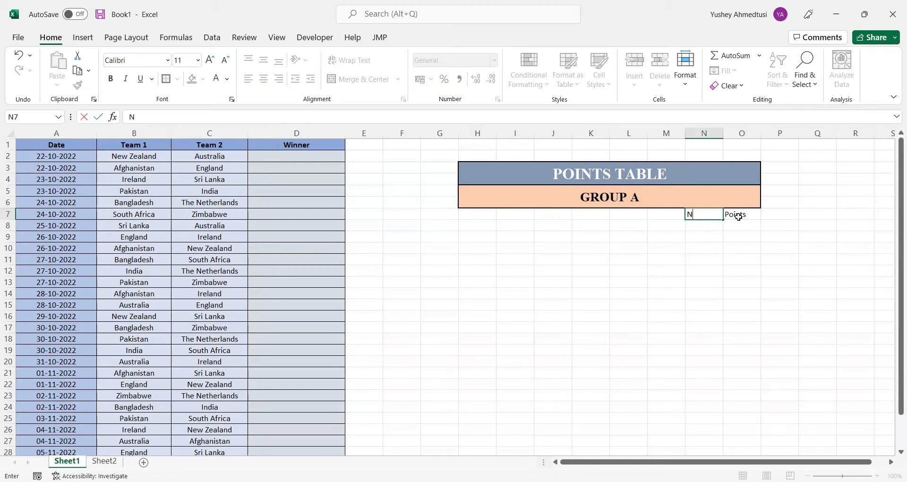
text(RR)
key(Left)
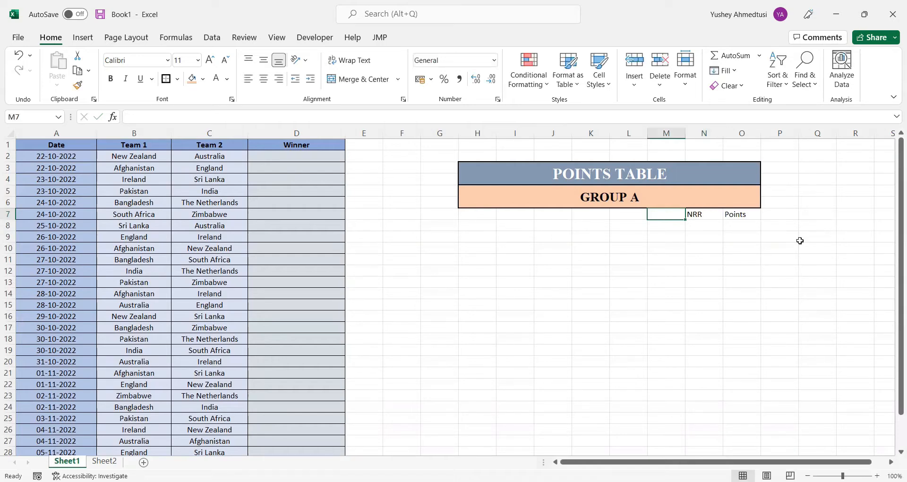
Enter the column headings N/A in M7, L in L7 and W in K7
text(N/A)
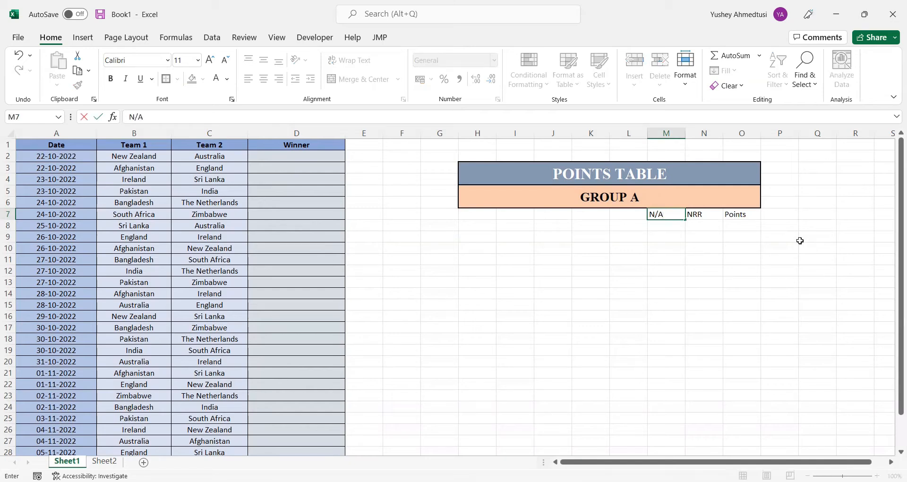
key(Left)
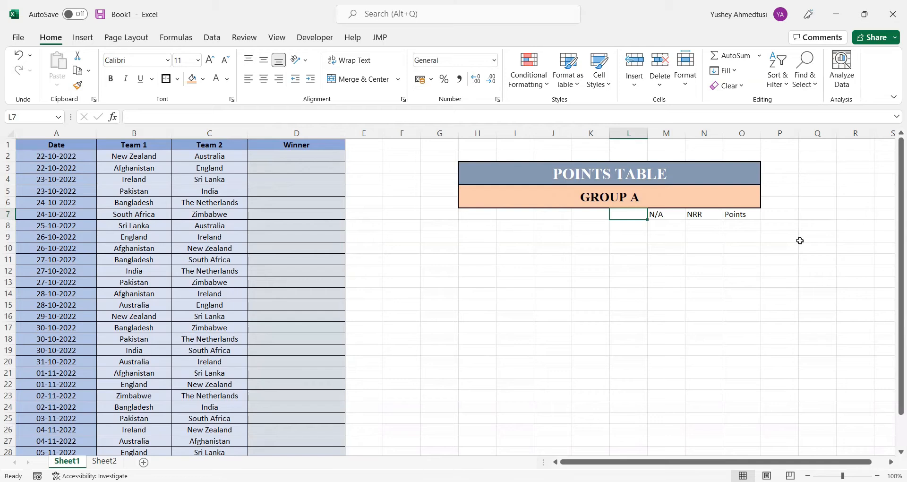
text(L)
key(Left)
text(W)
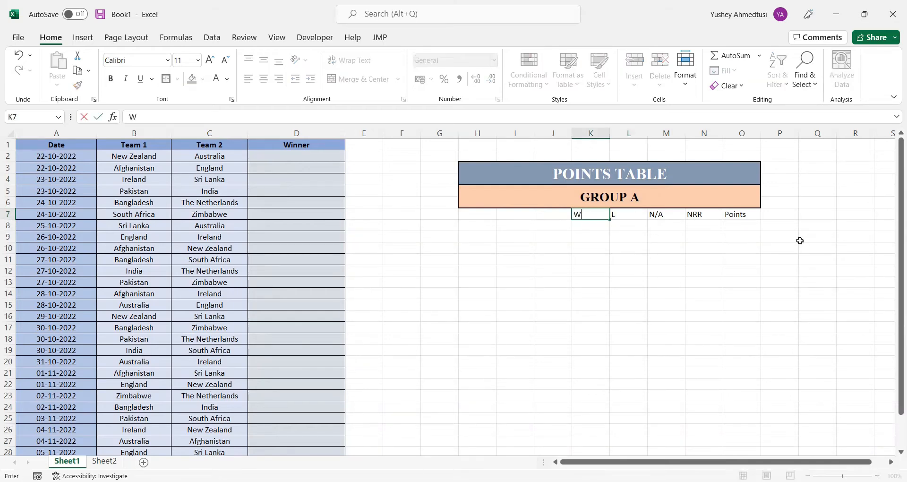
key(Left)
Merge and centre cells H7:J7 and enter the heading Team Name in them
drag(484, 214, 550, 218)
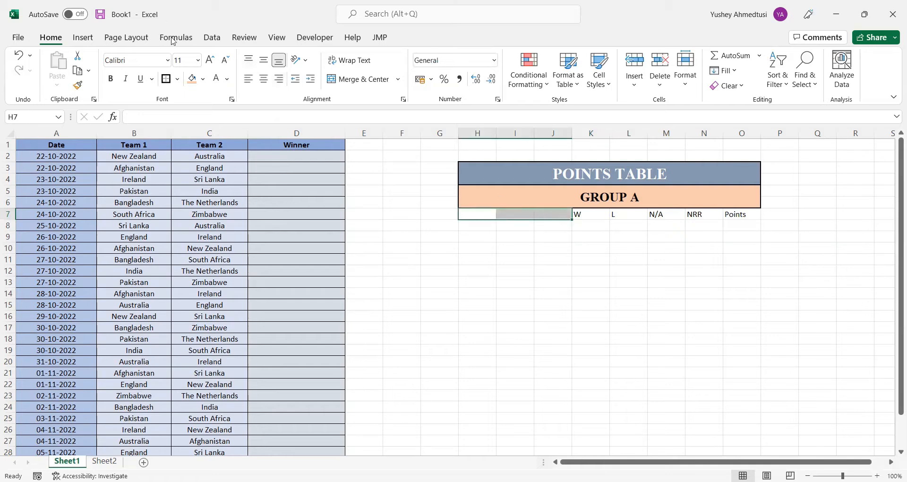
click(365, 81)
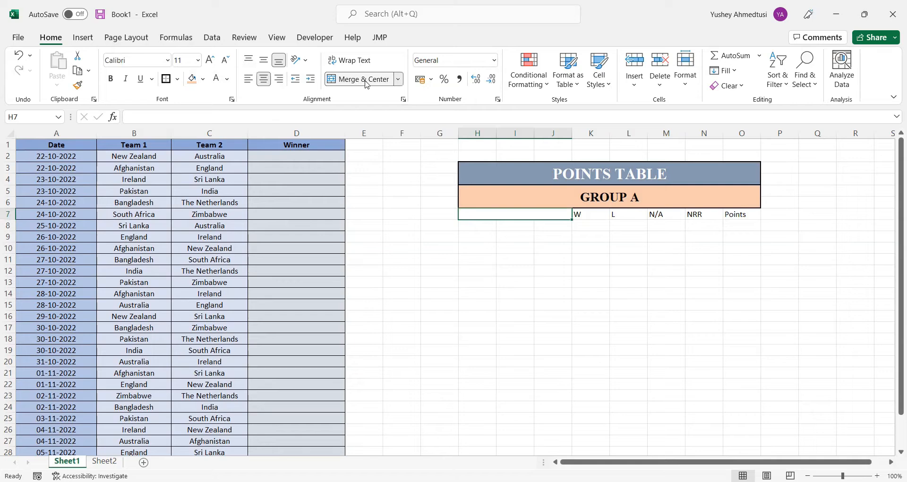
text(T)
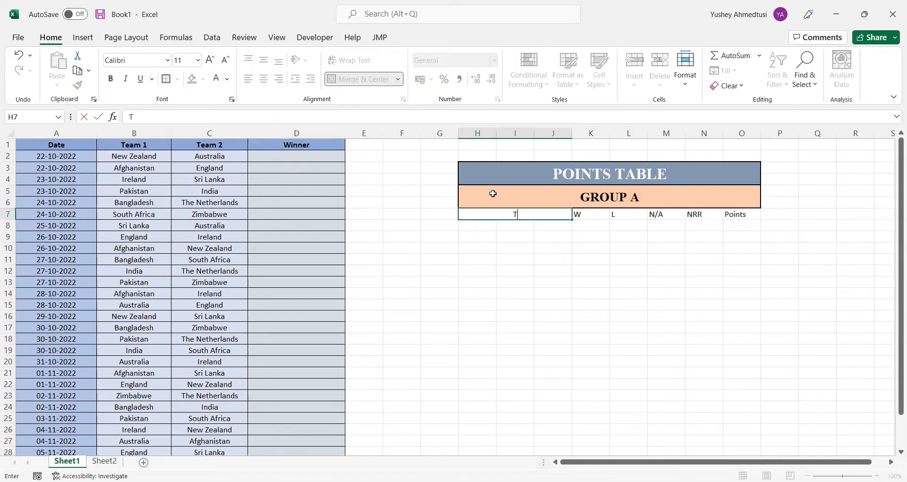
text(eam Name)
key(Return)
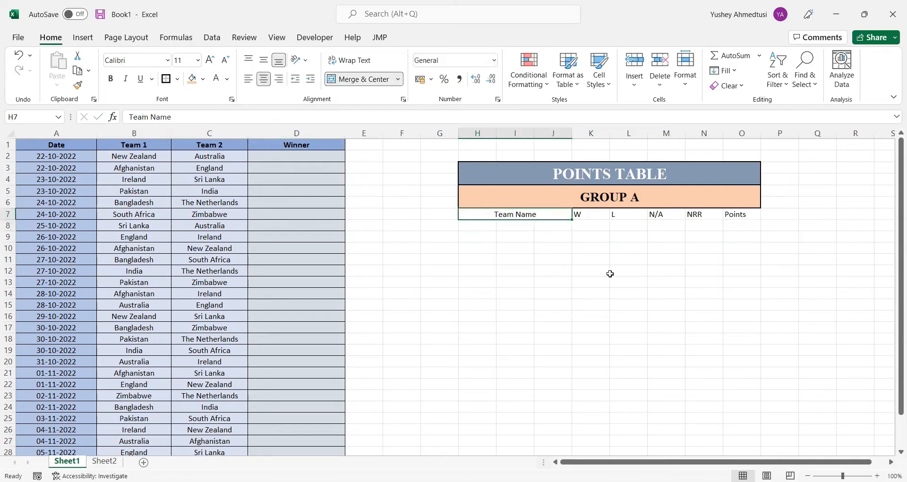
click(610, 272)
Apply all borders to the column heading row H7:O7 and make its text bold
drag(539, 217, 749, 217)
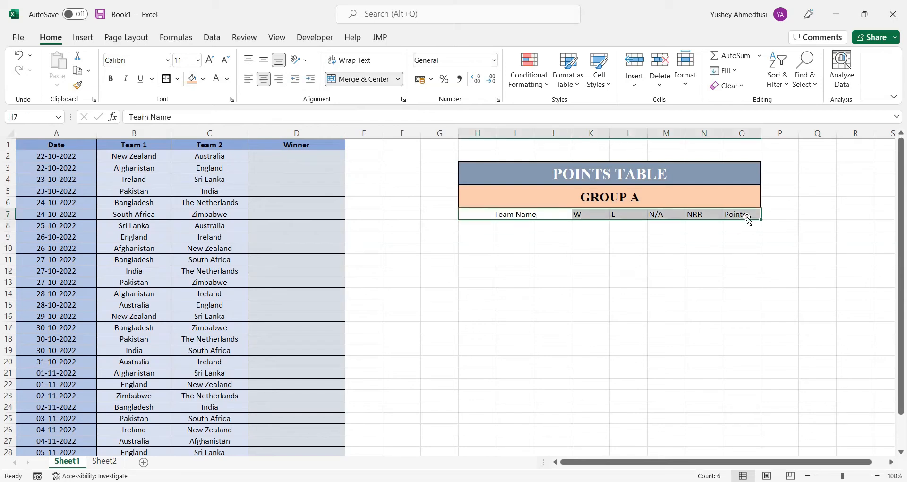
click(178, 79)
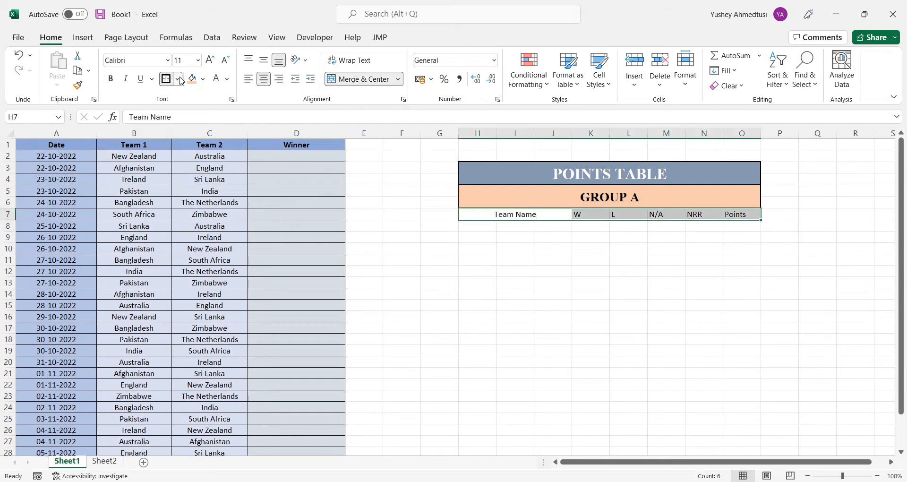
click(222, 199)
click(484, 291)
drag(548, 214, 735, 218)
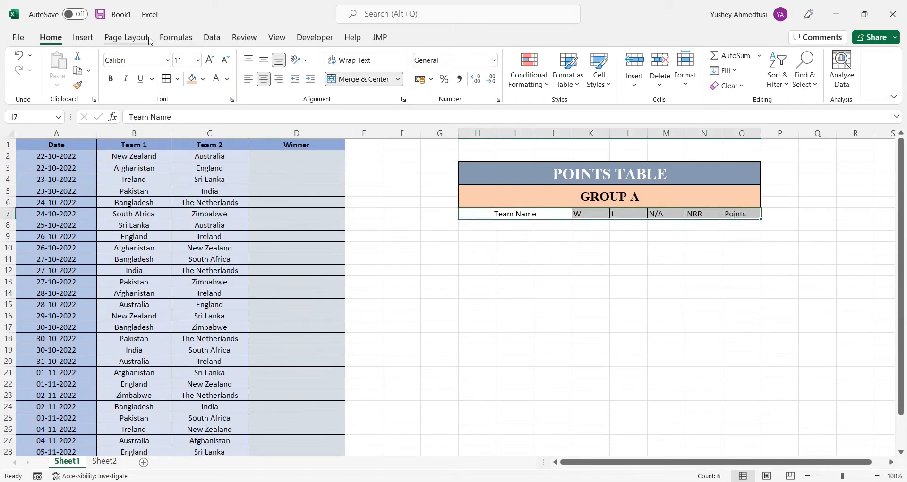
click(110, 78)
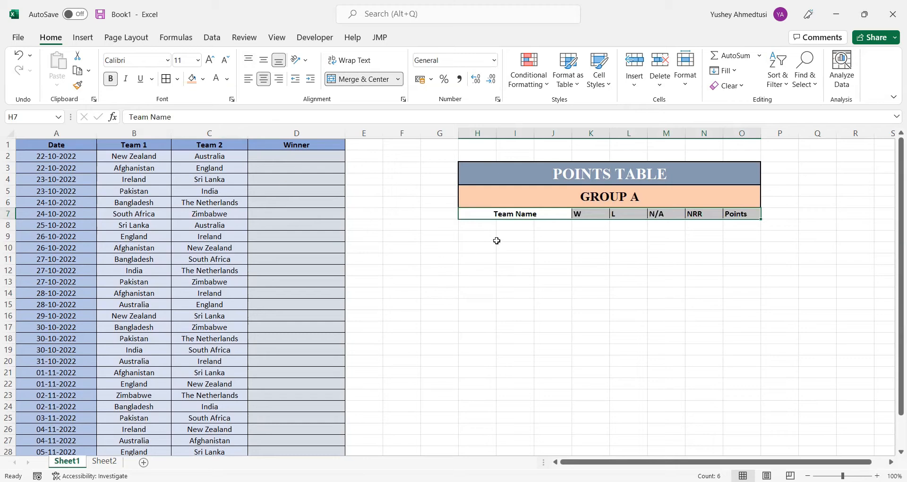
Apply all borders to the six empty rows H8:O13 below the column headings
drag(478, 225, 739, 278)
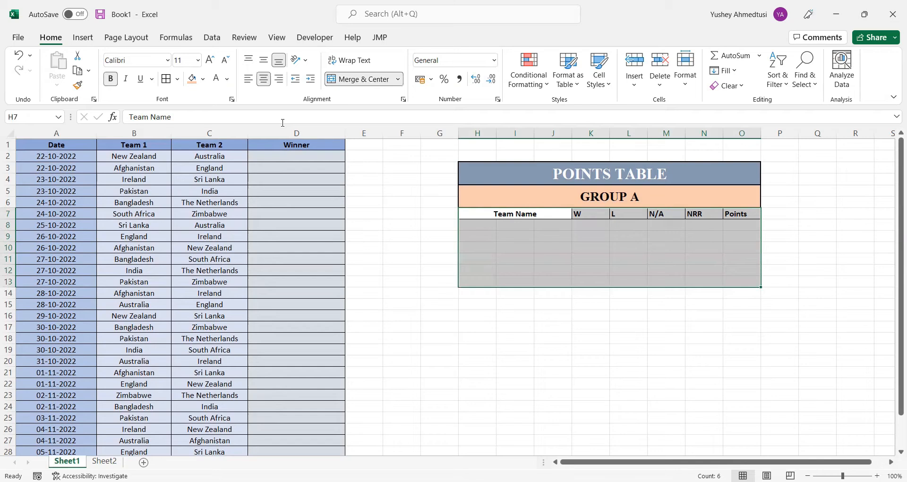
click(168, 80)
click(570, 235)
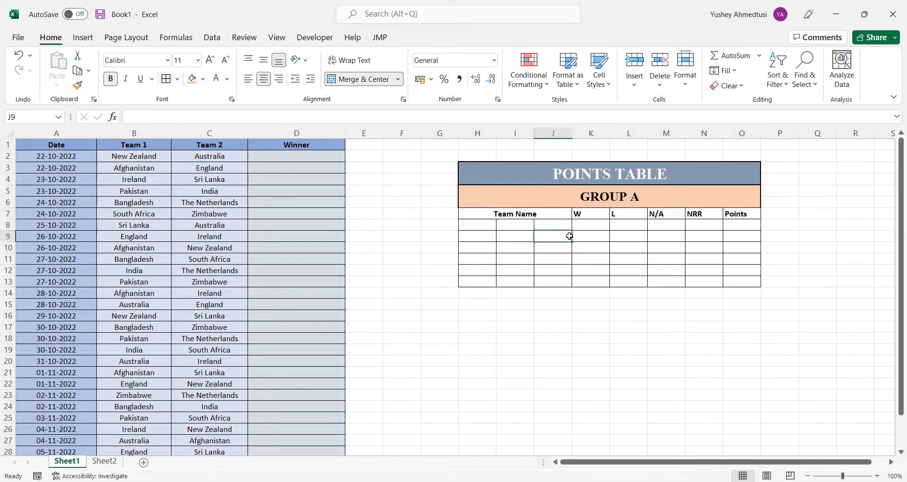
Merge and centre cells H8:J8 and fill the merged format down to row 13
drag(482, 226, 539, 228)
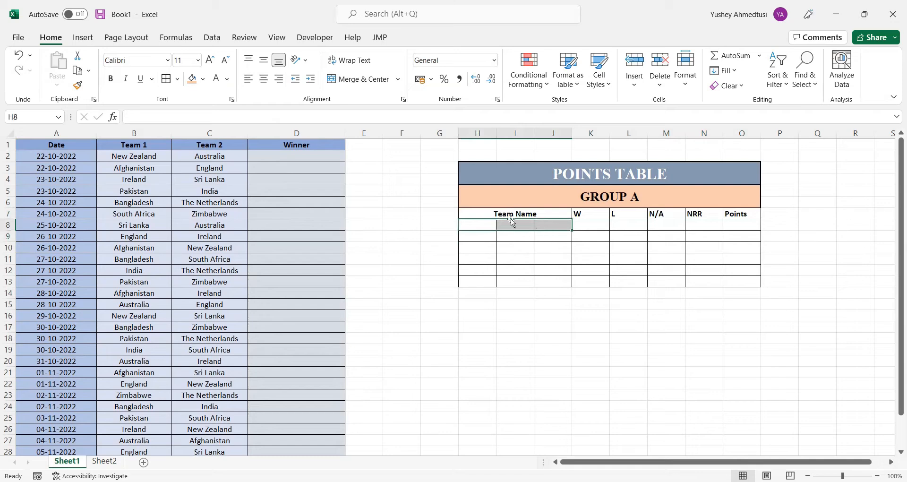
click(359, 79)
drag(571, 230, 572, 289)
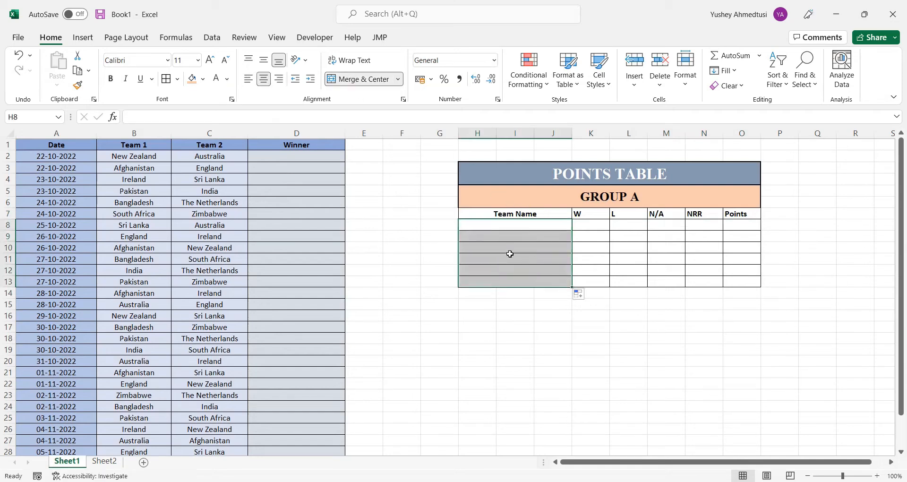
click(590, 348)
click(511, 223)
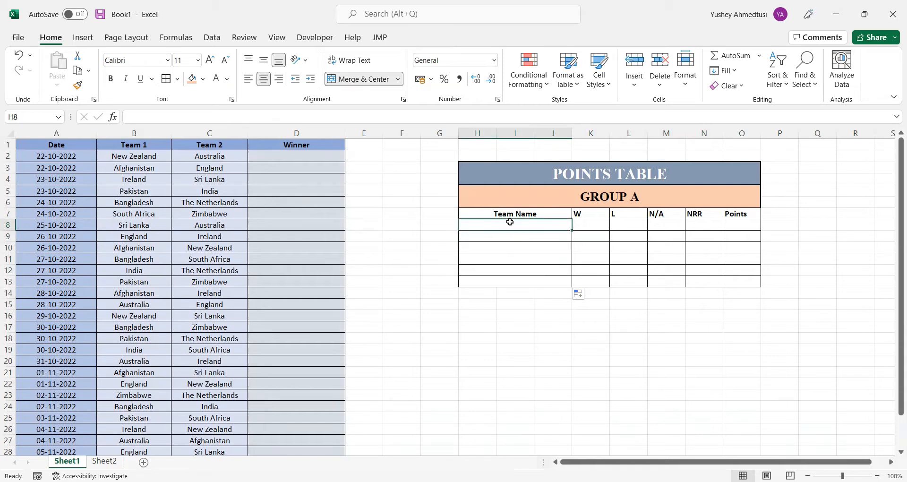
text(Austr)
key(BackSpace)
key(BackSpace)
key(BackSpace)
key(BackSpace)
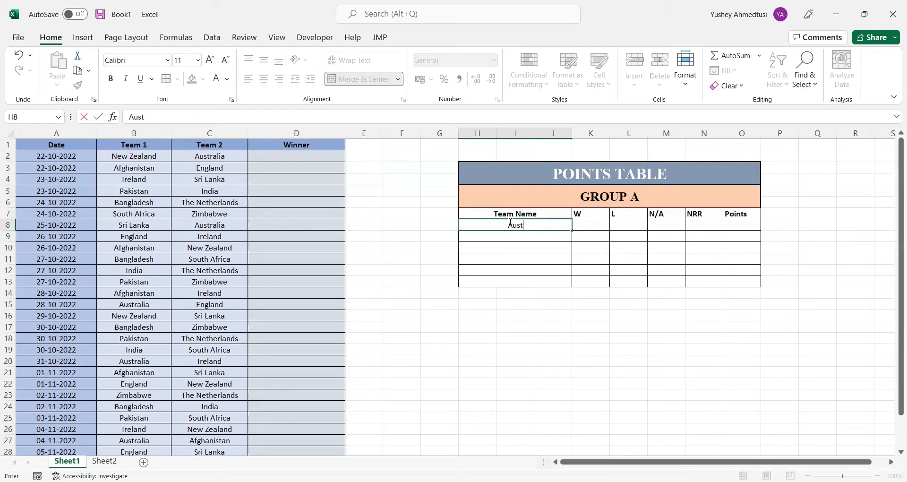
key(BackSpace)
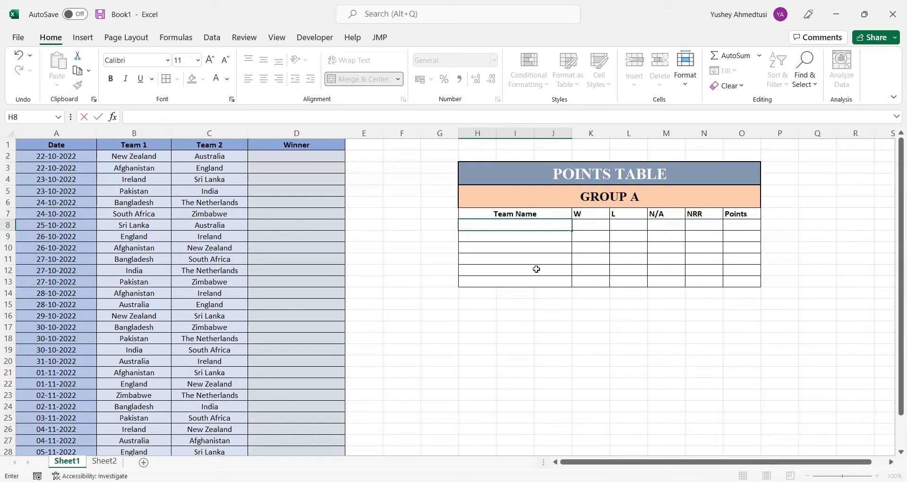
click(485, 316)
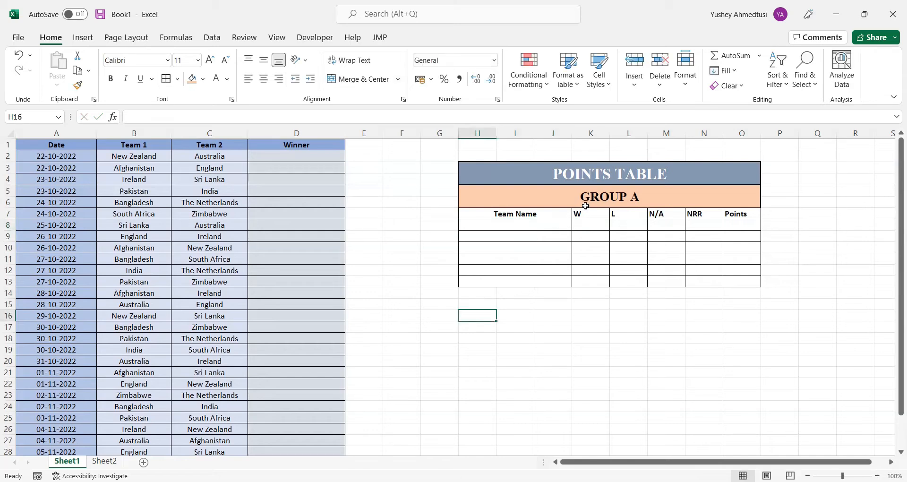
click(540, 223)
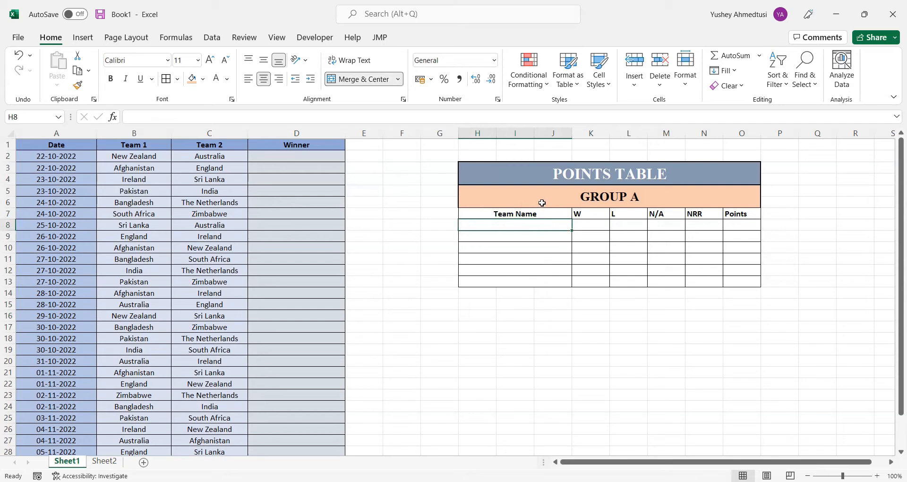
click(543, 203)
click(568, 281)
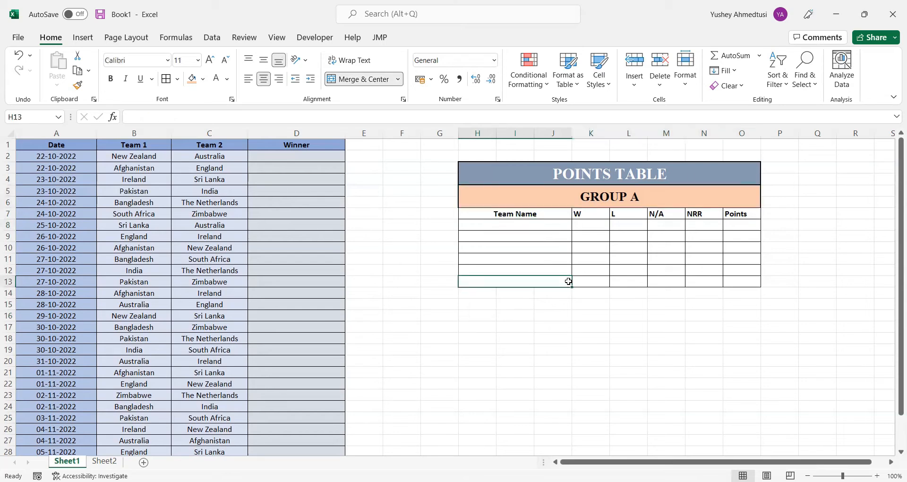
Copy the whole GROUP A block H5:O13 and paste it directly below, starting at H14
drag(611, 198, 618, 280)
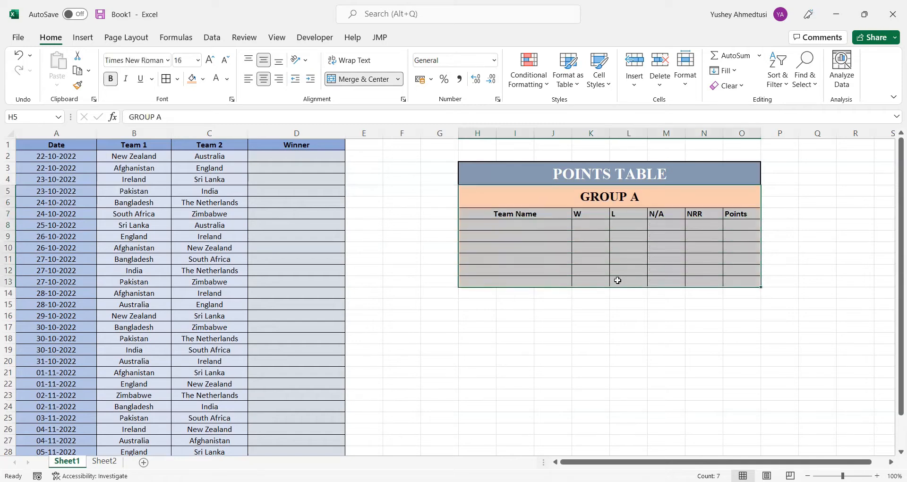
key(ctrl+c)
click(488, 295)
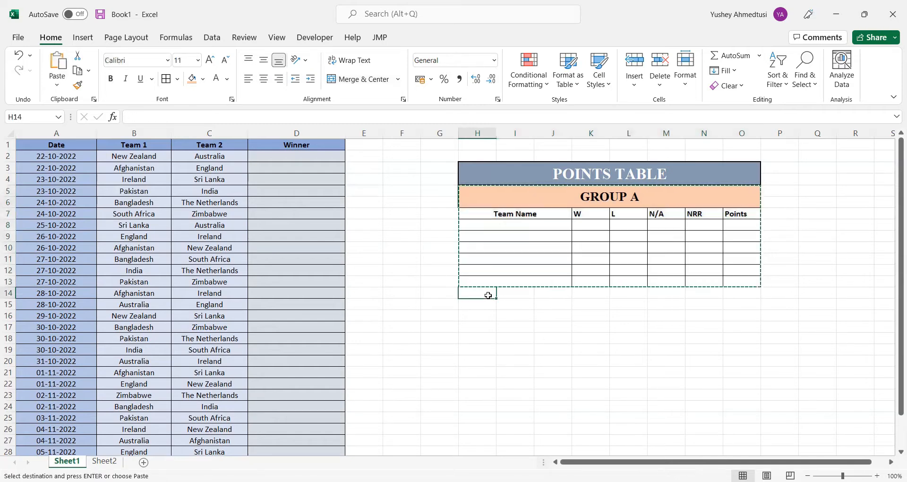
key(ctrl+v)
Change the heading of the pasted block in H14 to GROUP B
click(596, 297)
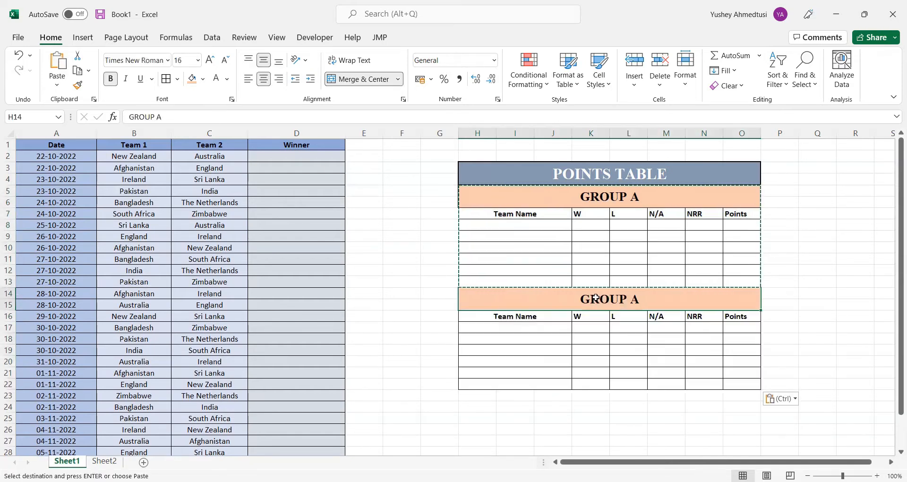
click(179, 119)
key(BackSpace)
text(B)
key(Return)
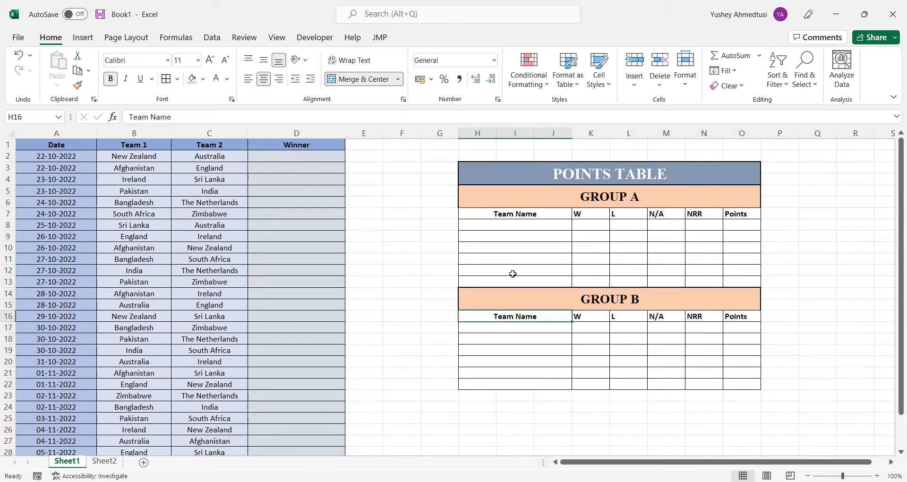
click(836, 329)
Fill the column heading rows H7:O7 and H16:O16 of both groups with Gold, Accent 4, Lighter 60%
drag(539, 216, 733, 213)
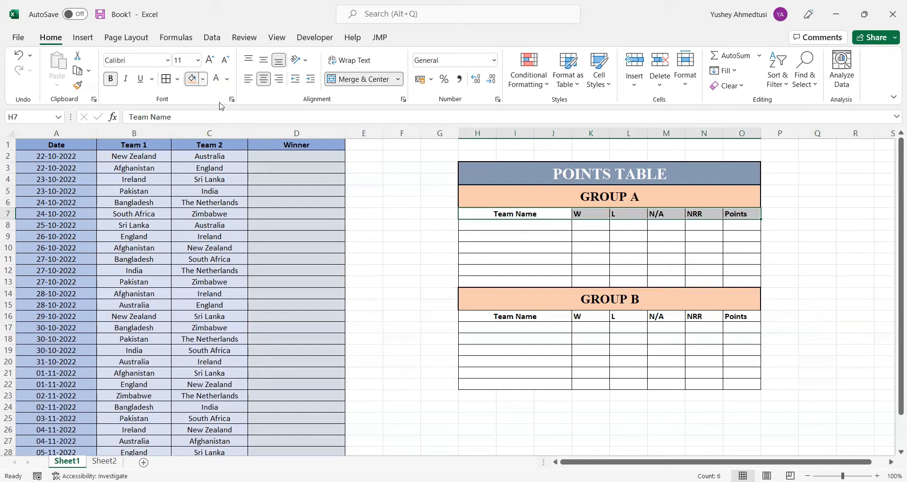
click(203, 80)
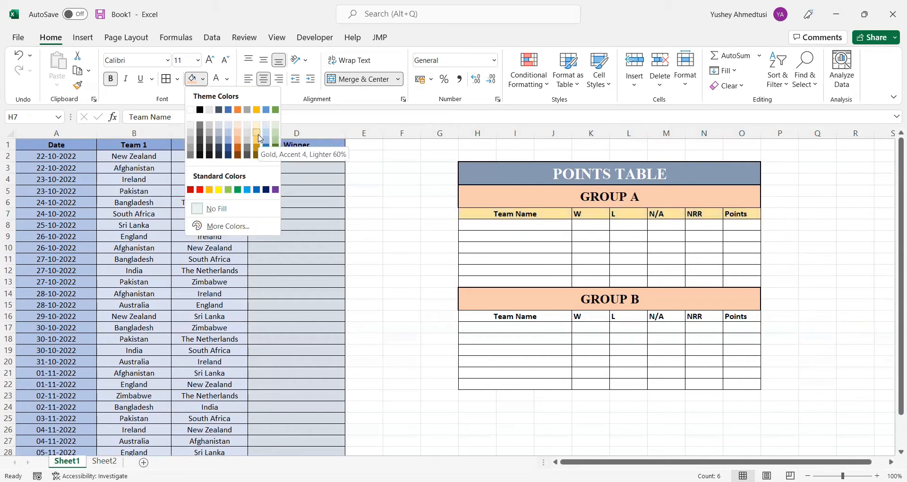
drag(517, 318, 734, 318)
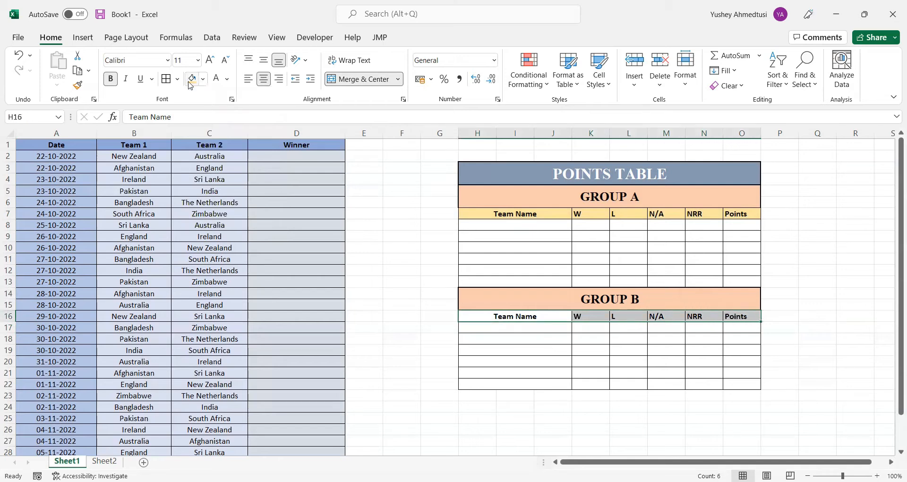
click(203, 79)
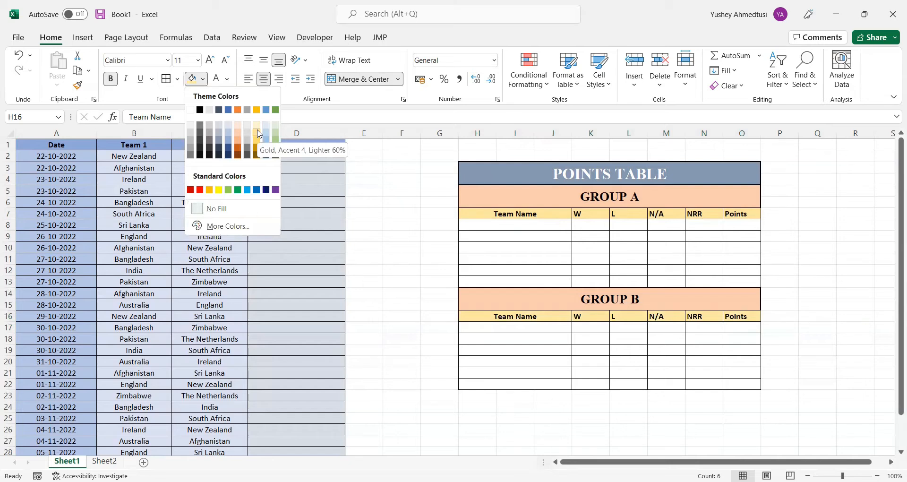
click(259, 134)
Fill the empty GROUP A rows H8:O13 with the lightest shade of the gold theme colour
drag(538, 224, 737, 280)
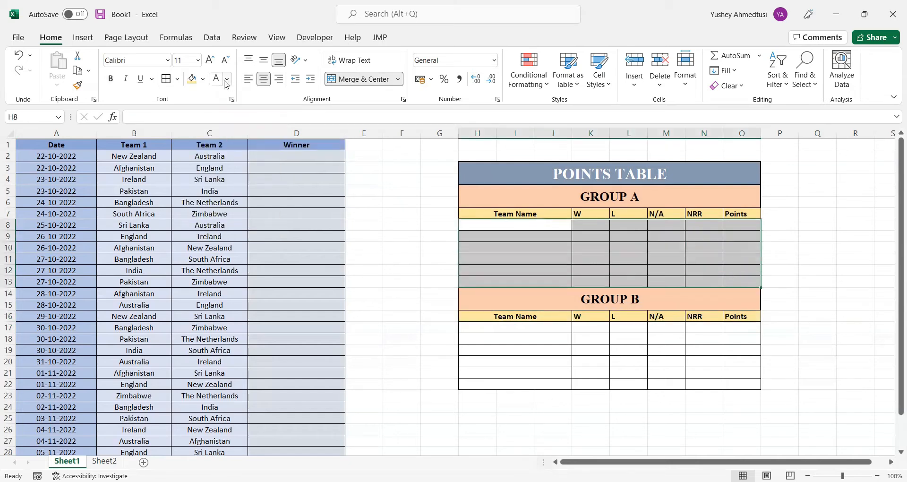
click(203, 79)
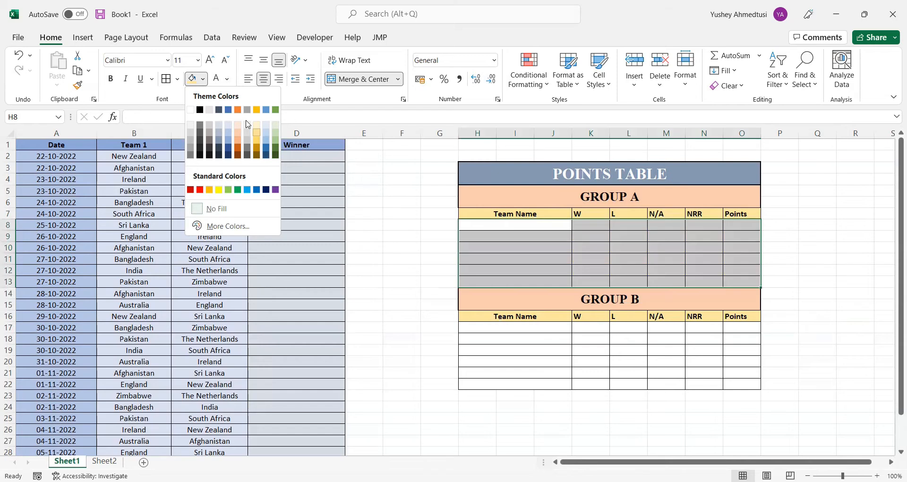
click(256, 124)
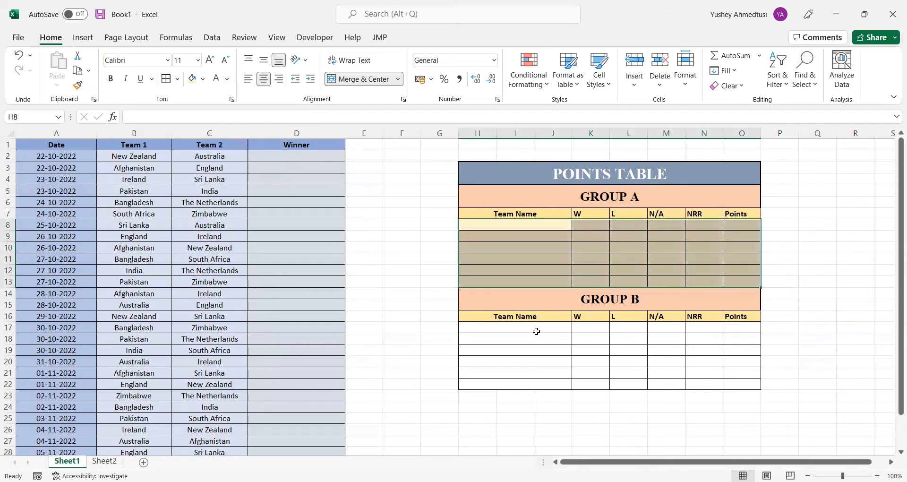
Fill the empty GROUP B rows H17:O22 with the same lightest gold shade
drag(537, 331, 727, 392)
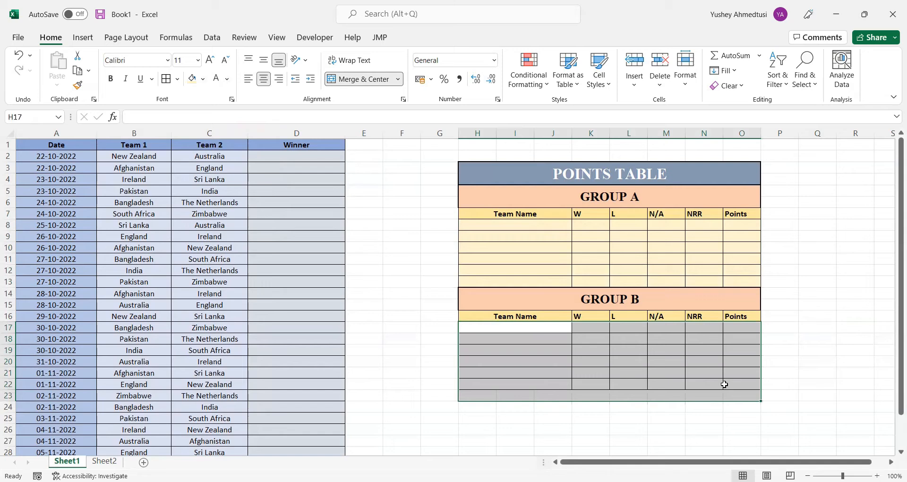
click(510, 328)
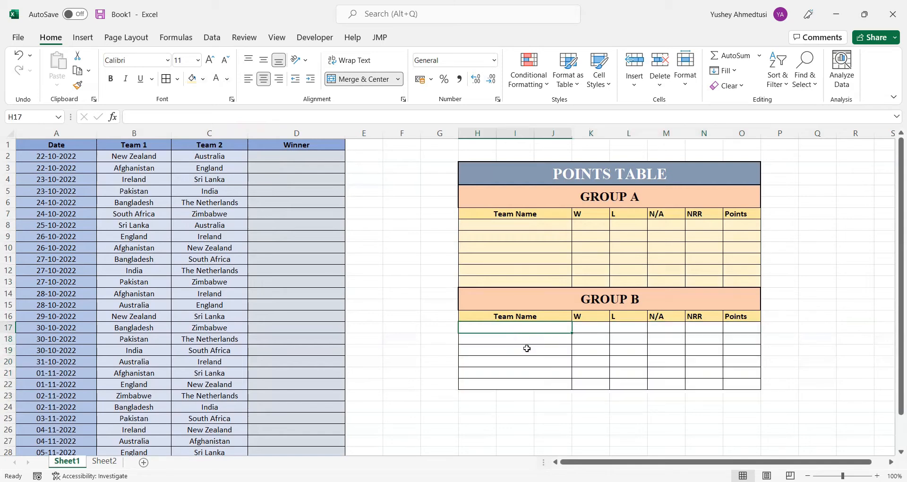
key(shift+Right)
key(shift+Right)
key(shift+Right)
key(shift+Right)
key(shift+Right)
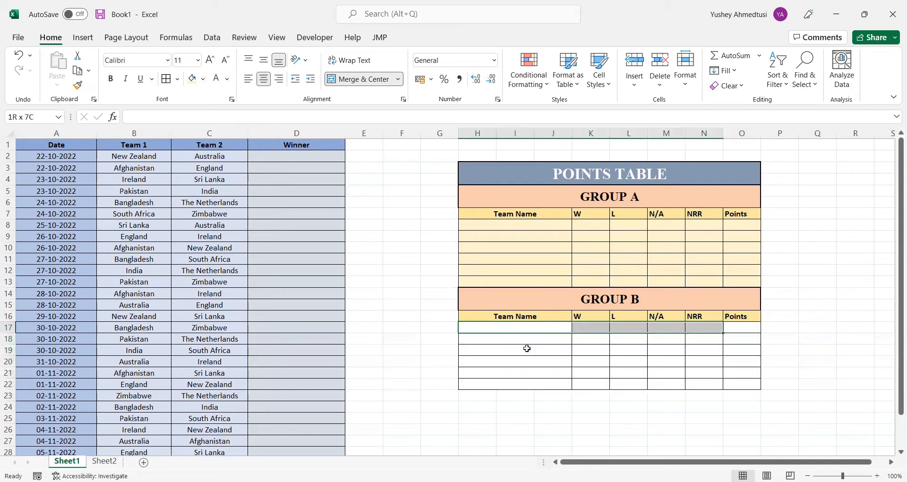
key(shift+Down)
key(shift+Down)
key(shift+Down)
key(shift+Down)
key(shift+Down)
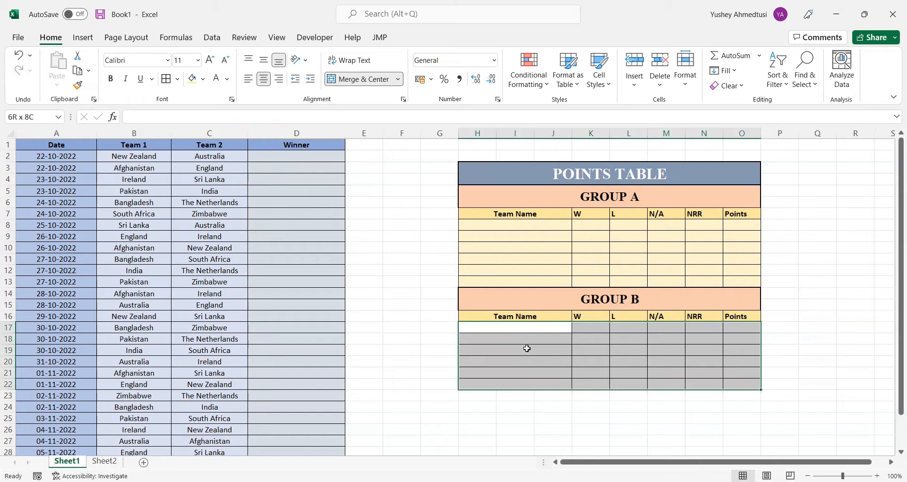
click(195, 79)
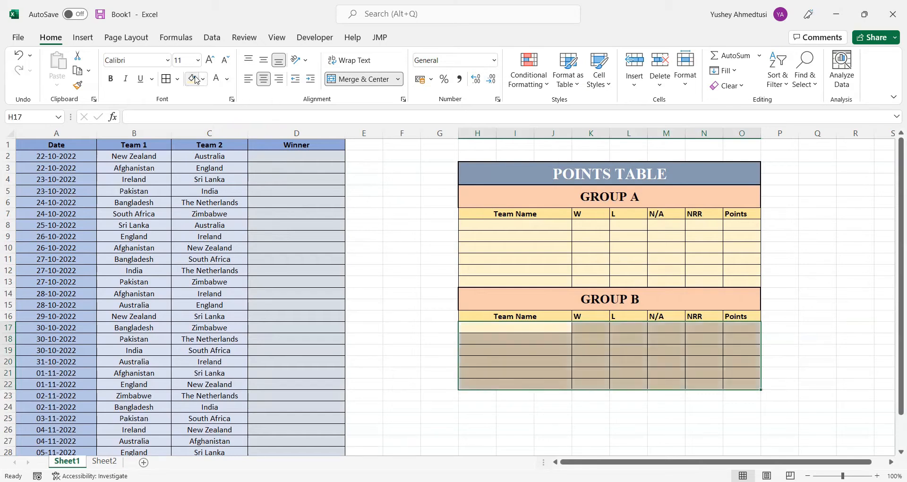
click(412, 328)
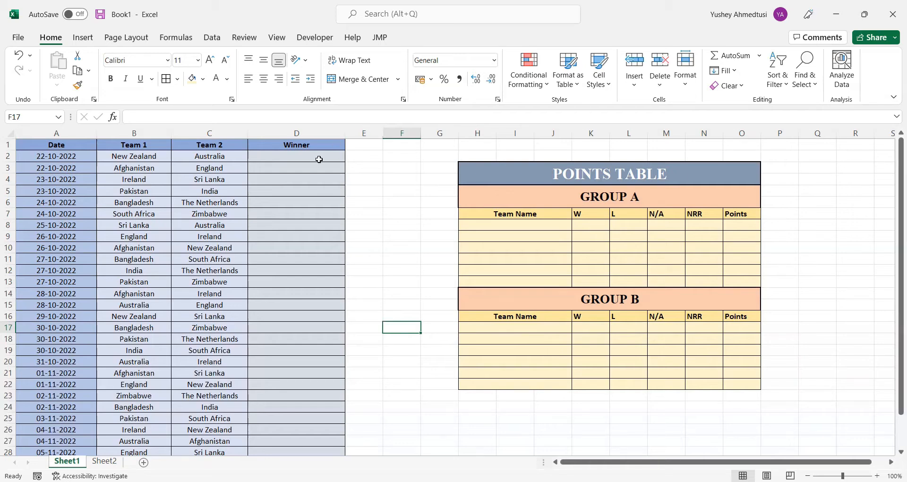
Enter the winners of the first two matches as cell references, =B2 in D2 and =C3 in D3
click(320, 160)
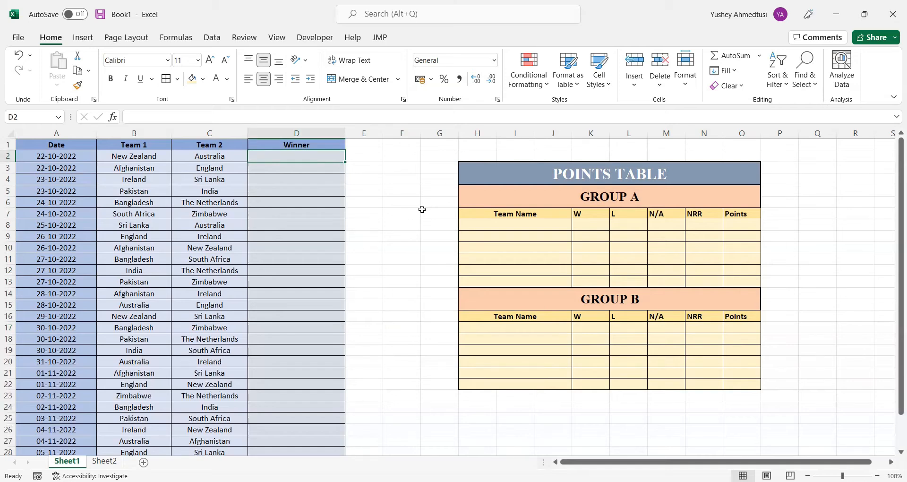
text(N)
key(BackSpace)
text(=)
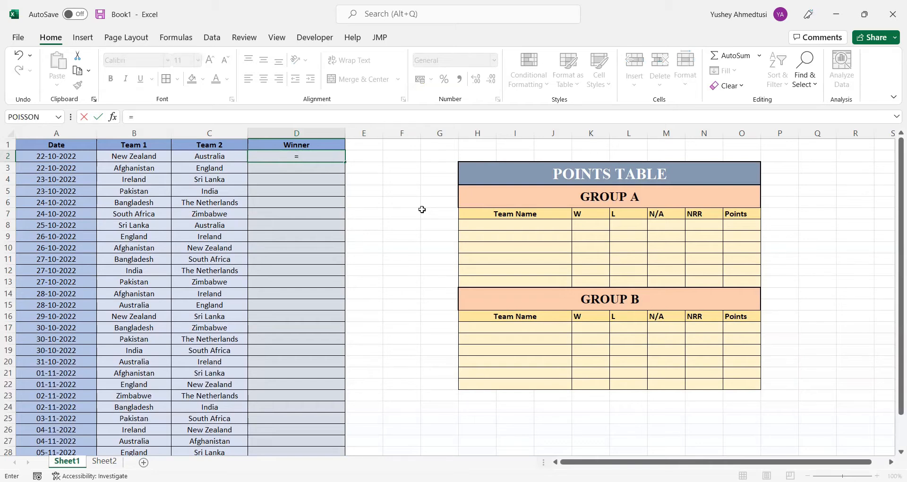
key(Left)
key(Left)
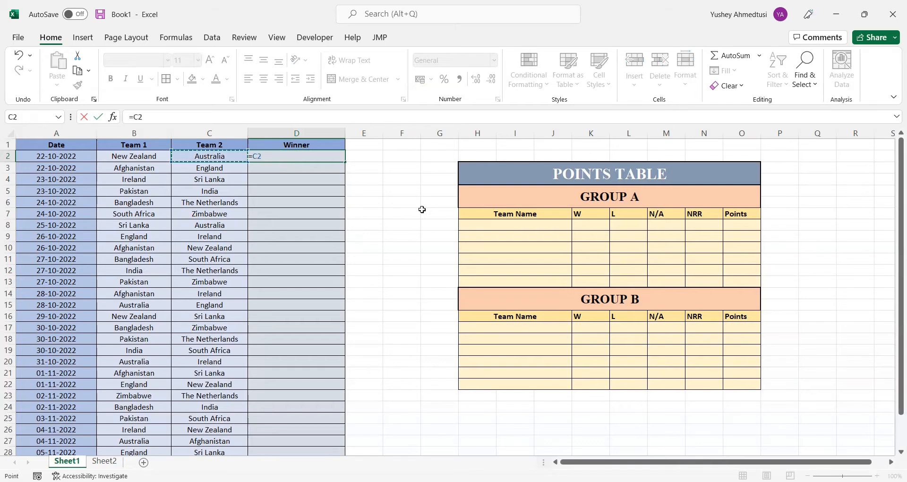
key(Return)
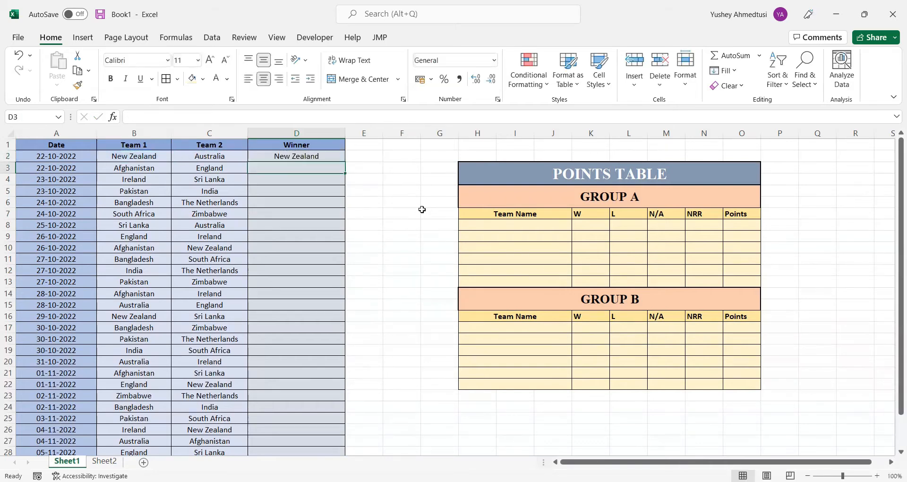
text(=)
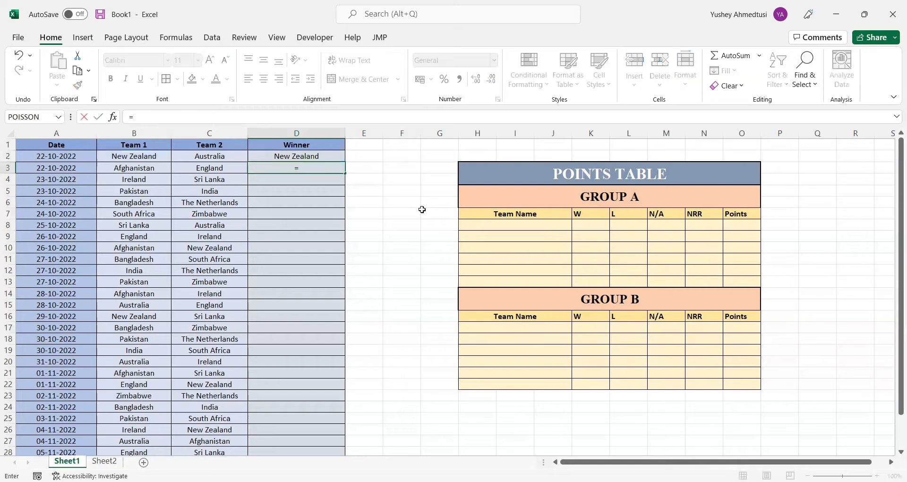
key(Left)
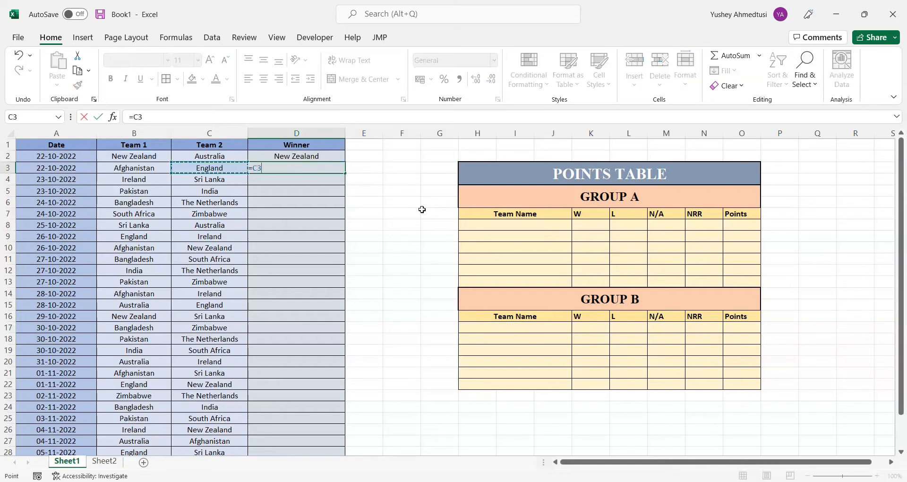
key(Return)
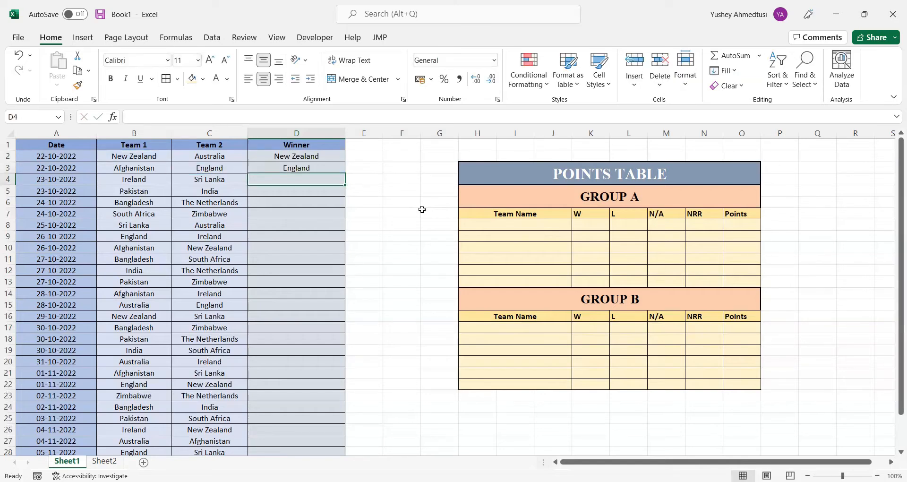
Examine the Winner column entries, including the NA results, from D7 down to the first match without a winner in D15
key(alt+Tab)
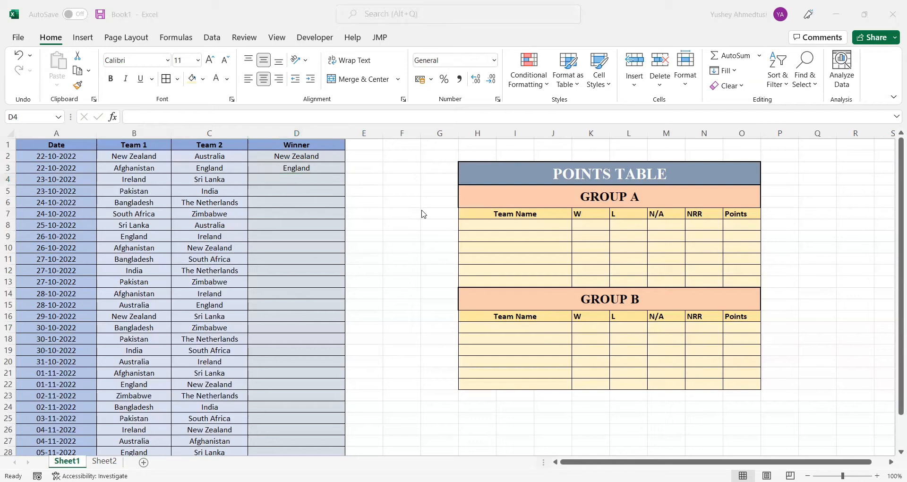
key(alt+Tab)
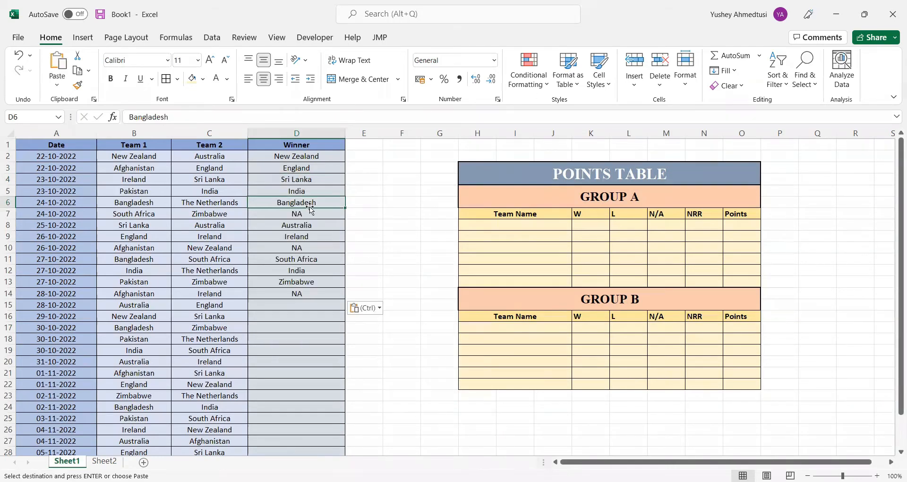
click(302, 217)
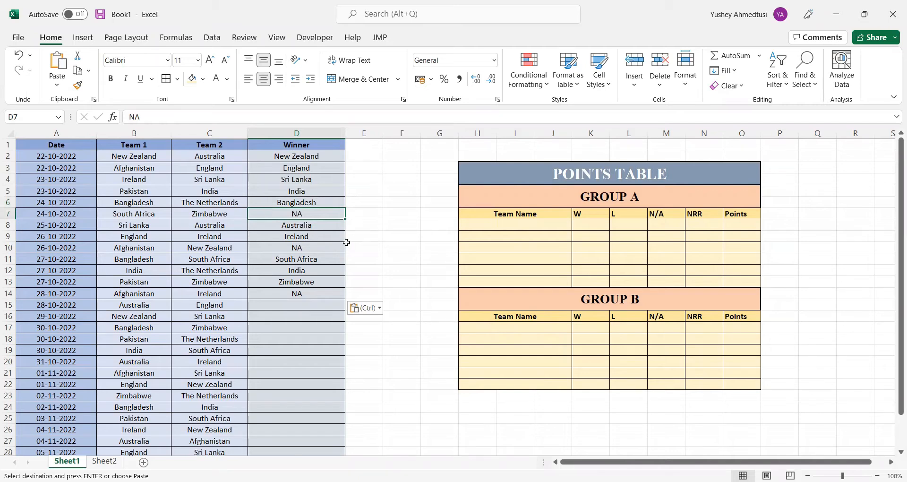
key(Down)
key(Down)
key(Down)
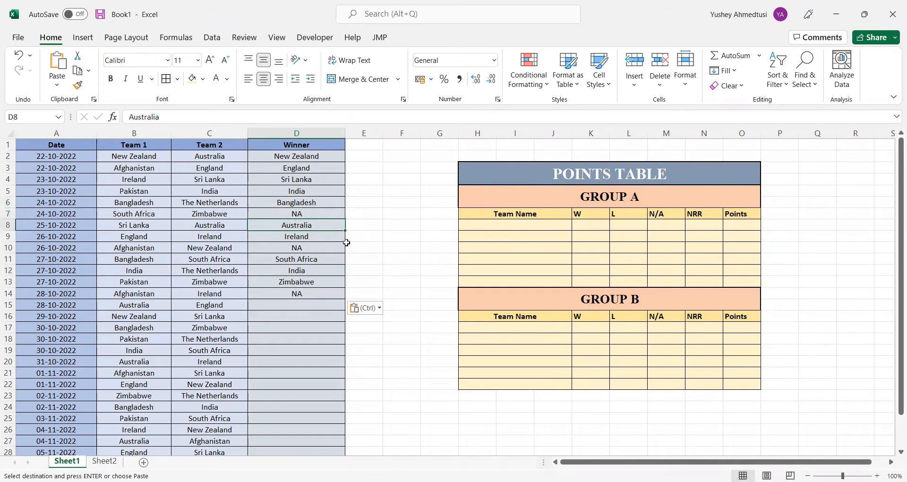
key(Up)
key(Down)
key(Down)
key(Down)
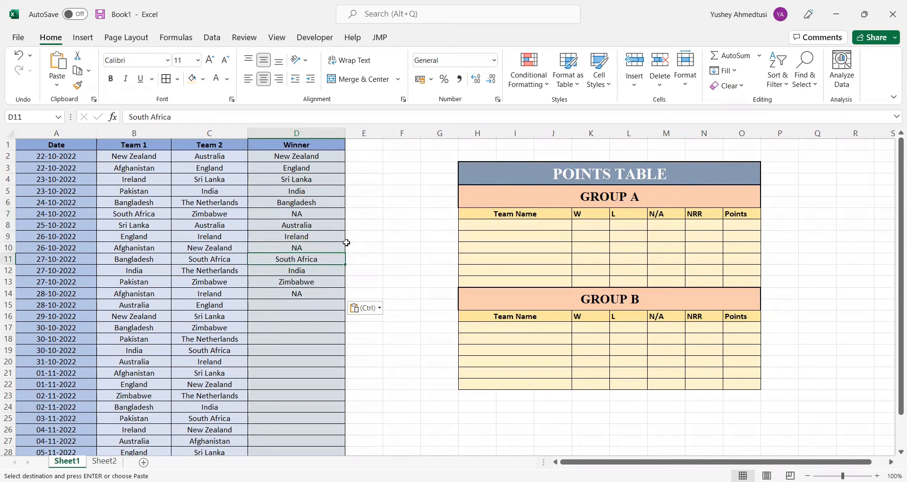
key(Down)
key(Down)
key(Down)
key(Down)
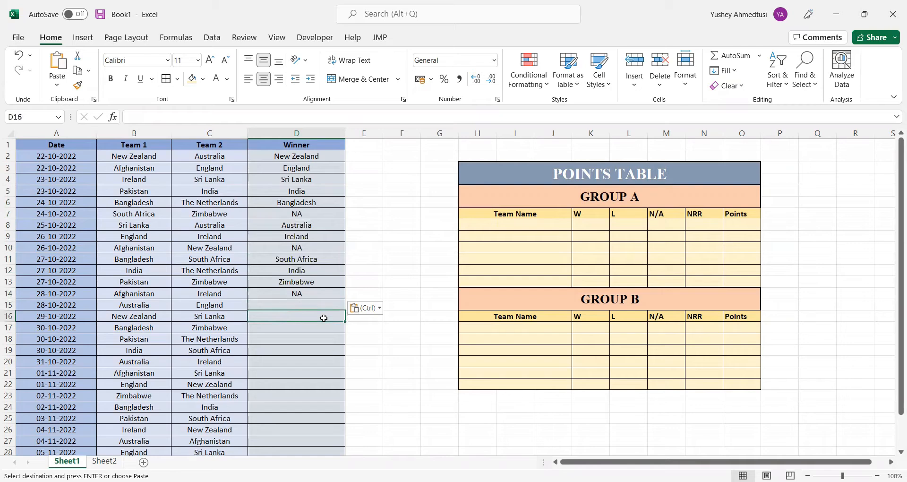
click(302, 304)
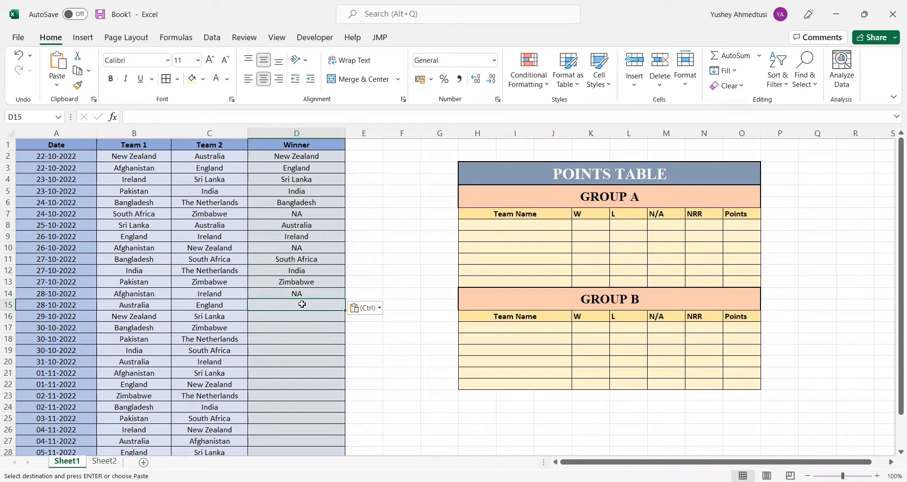
Fill the completed Winner cells D2:D14 with Blue, Accent 1, Lighter 80%
drag(300, 156, 303, 294)
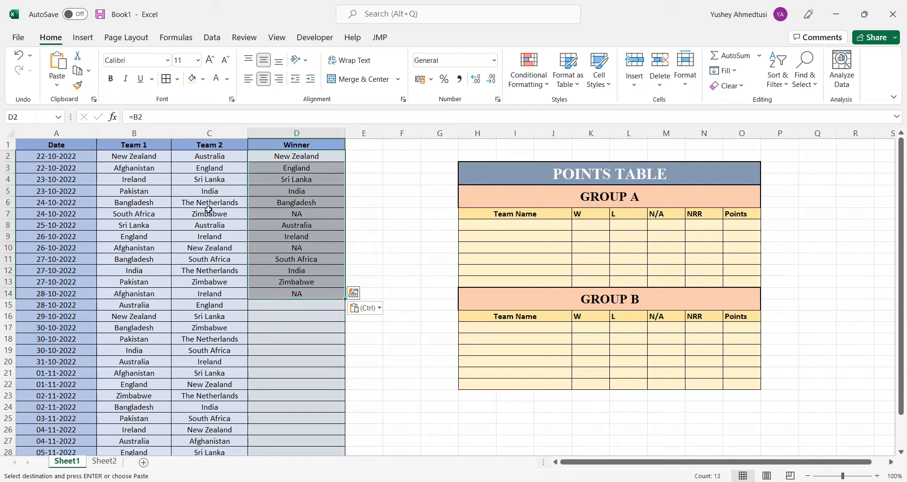
click(204, 80)
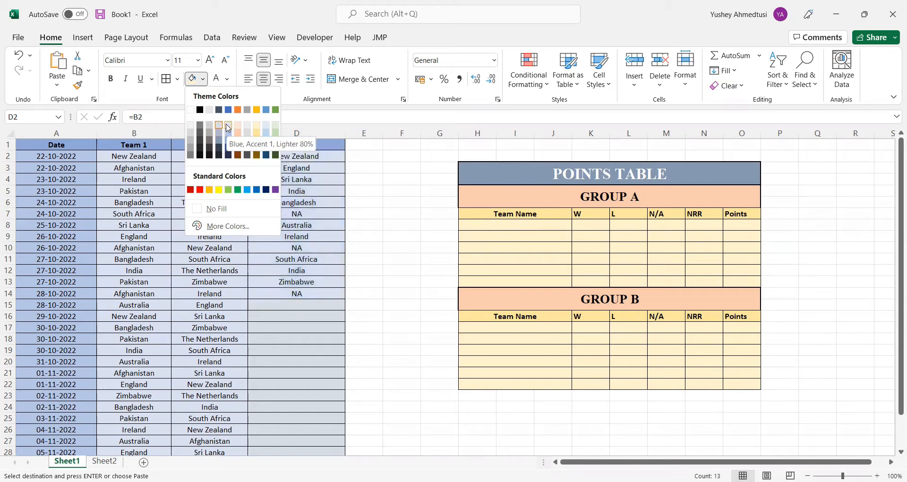
click(228, 128)
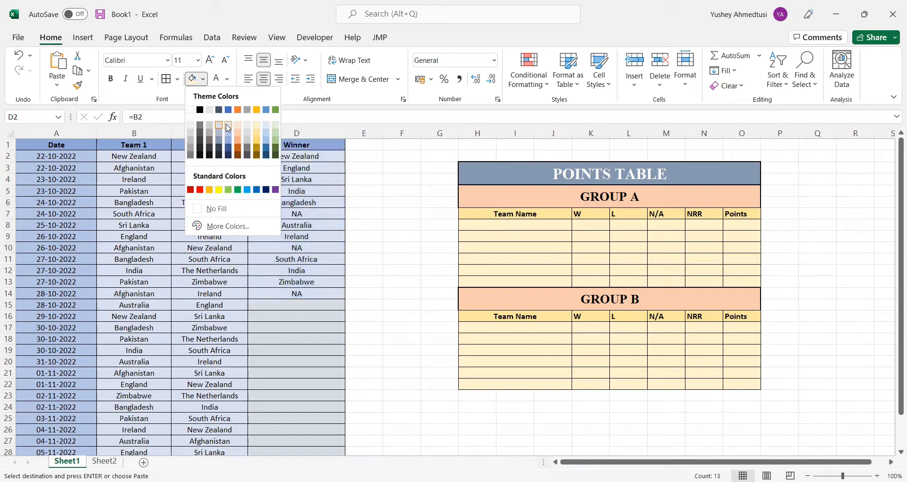
click(292, 310)
click(401, 373)
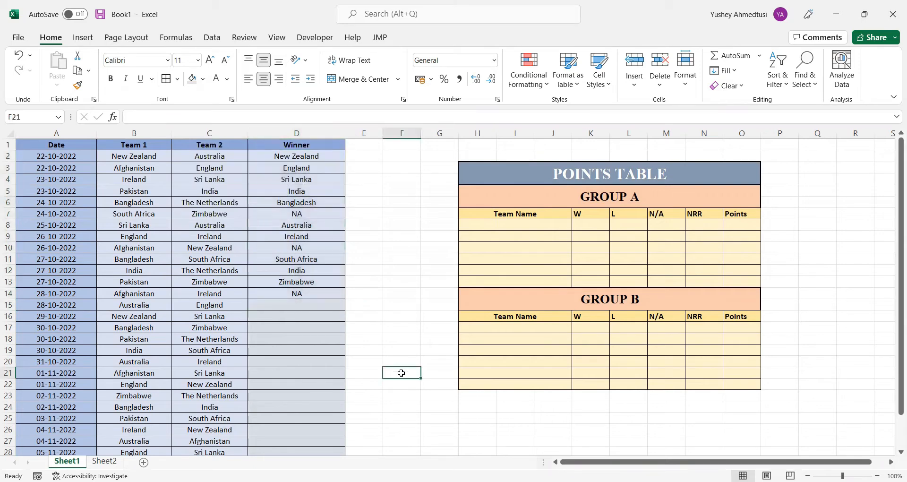
Make the winner entries in D2:D14 bold
click(319, 157)
drag(319, 156, 310, 293)
click(110, 79)
click(429, 222)
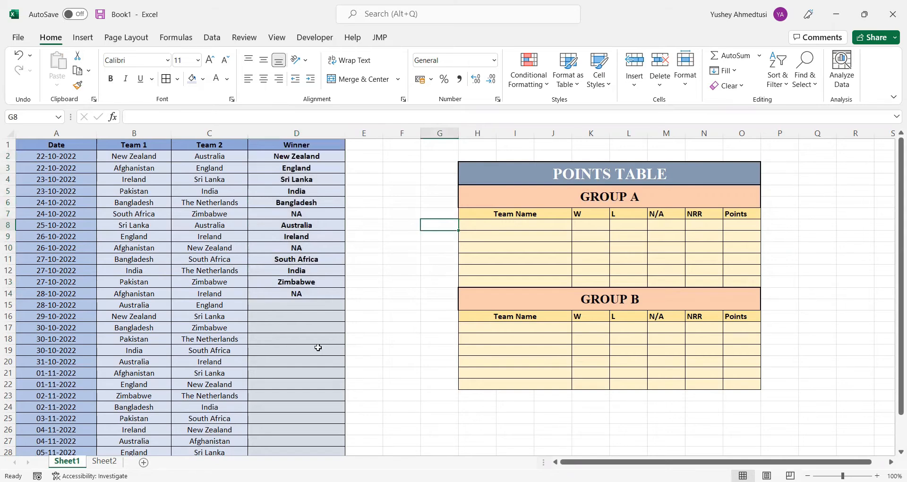
scroll(318, 348, down, 3)
scroll(318, 348, up, 3)
scroll(343, 319, down, 2)
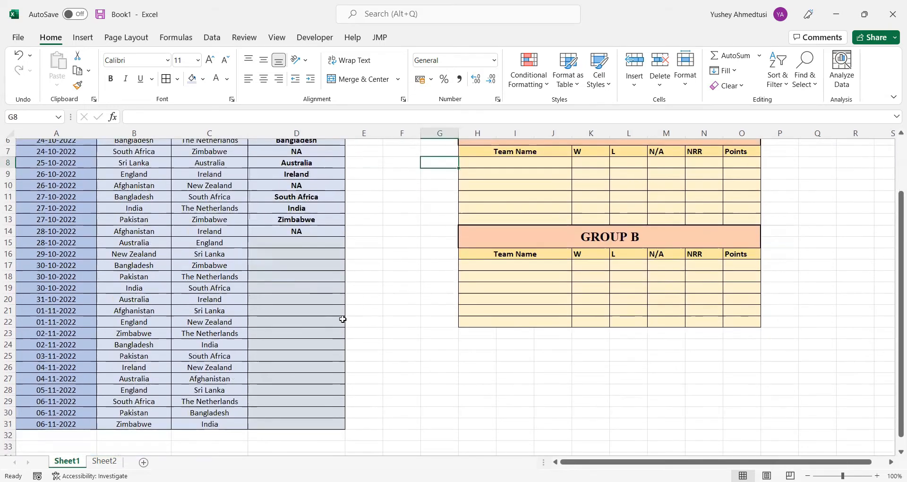
scroll(343, 319, up, 2)
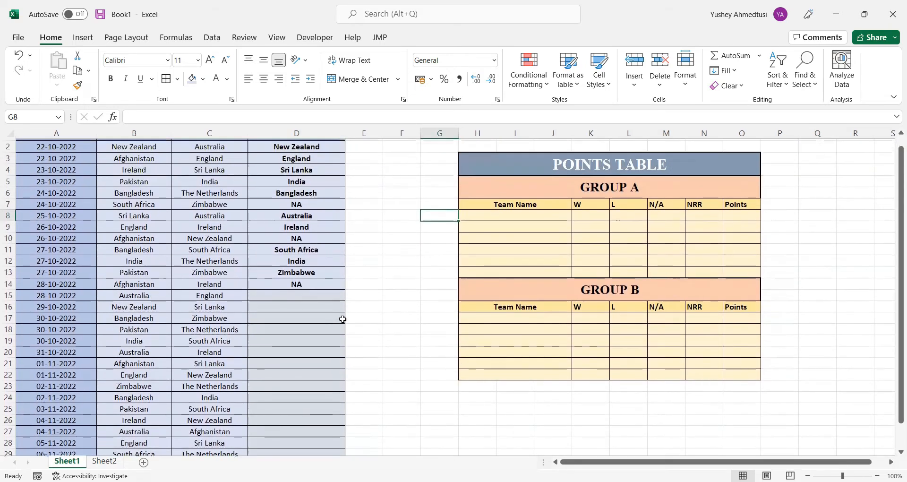
scroll(342, 319, down, 2)
scroll(343, 319, up, 2)
scroll(342, 319, down, 1)
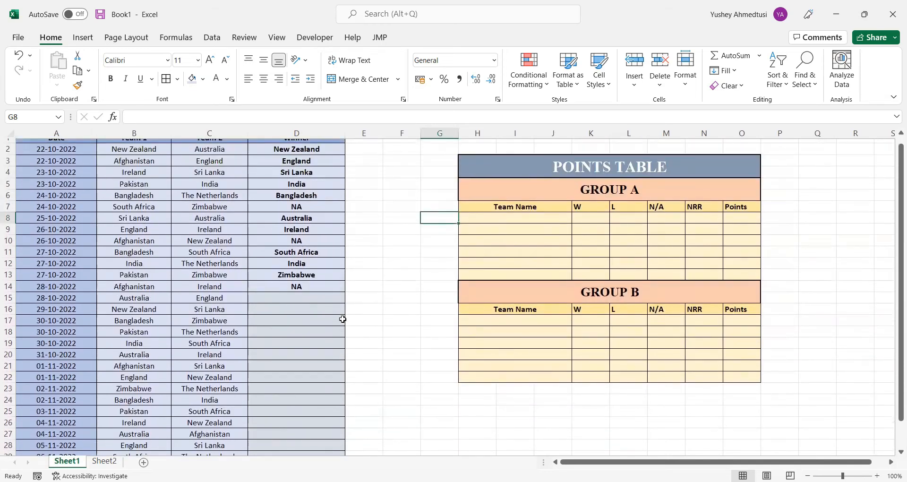
Copy the match schedule A1:D31 from Sheet1 and paste it into Sheet2 starting at cell A1
scroll(157, 387, down, 2)
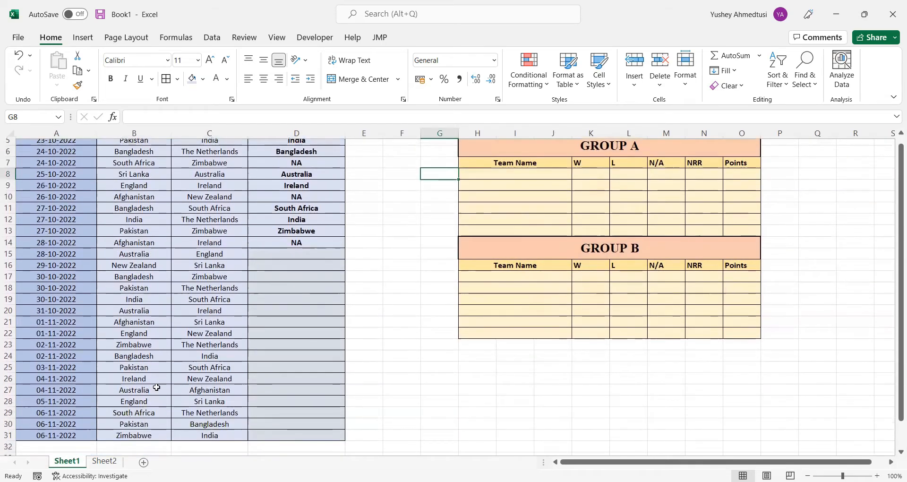
scroll(157, 387, up, 2)
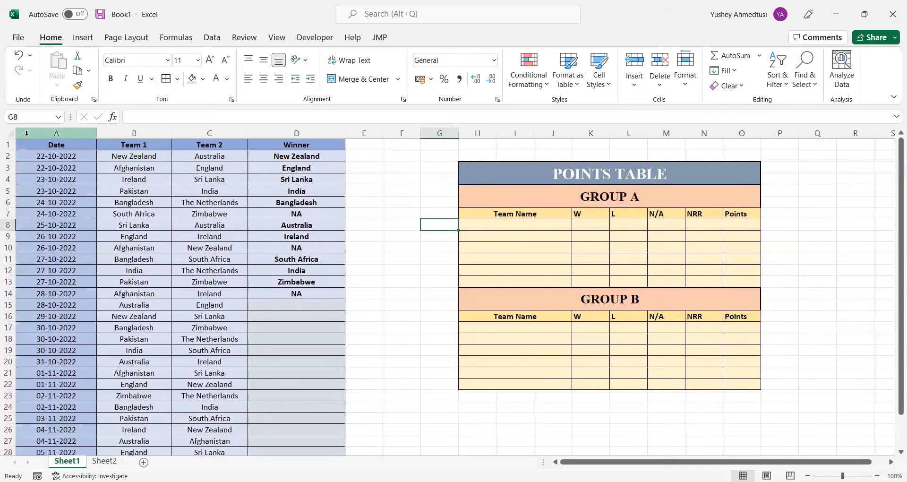
drag(42, 144, 285, 427)
key(ctrl+c)
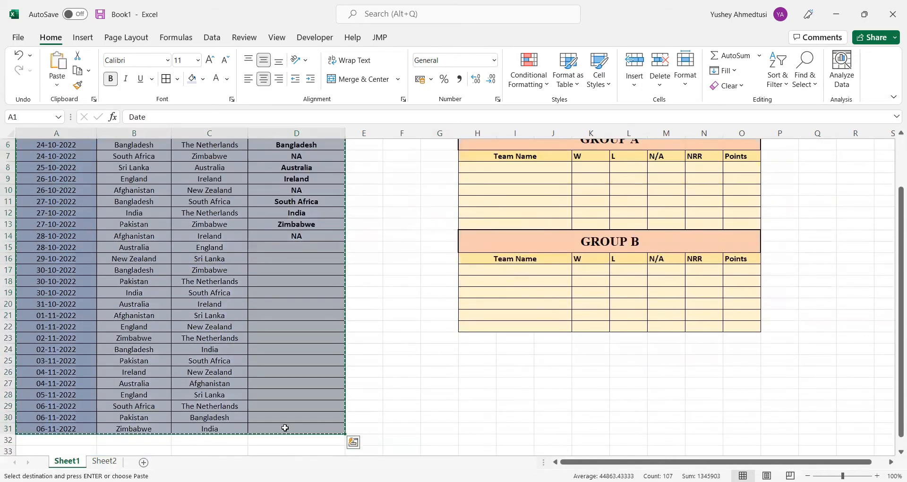
click(114, 461)
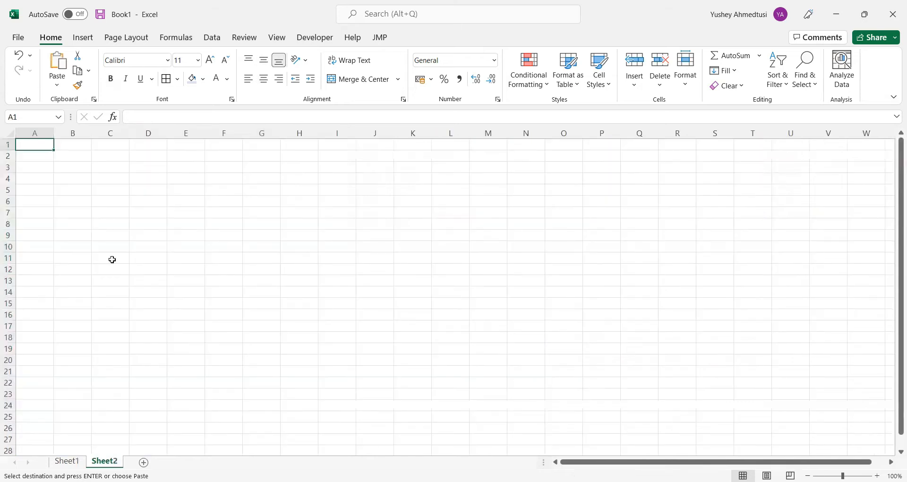
key(ctrl+v)
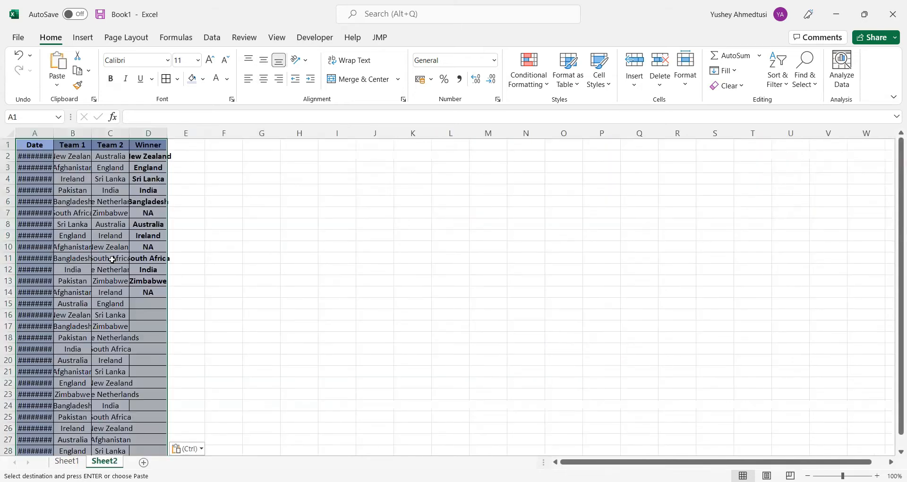
Widen columns A to D on Sheet2 so the dates and team names fit in their cells
drag(56, 136, 271, 136)
drag(371, 135, 374, 136)
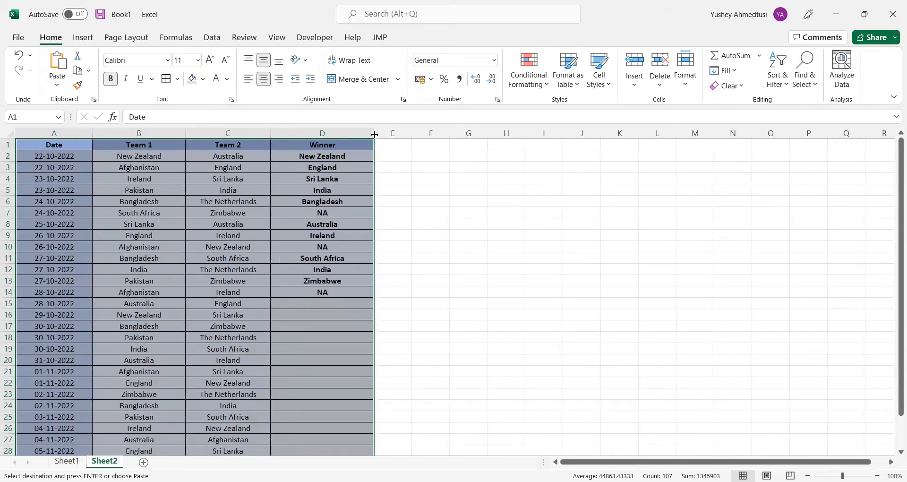
click(401, 235)
click(396, 144)
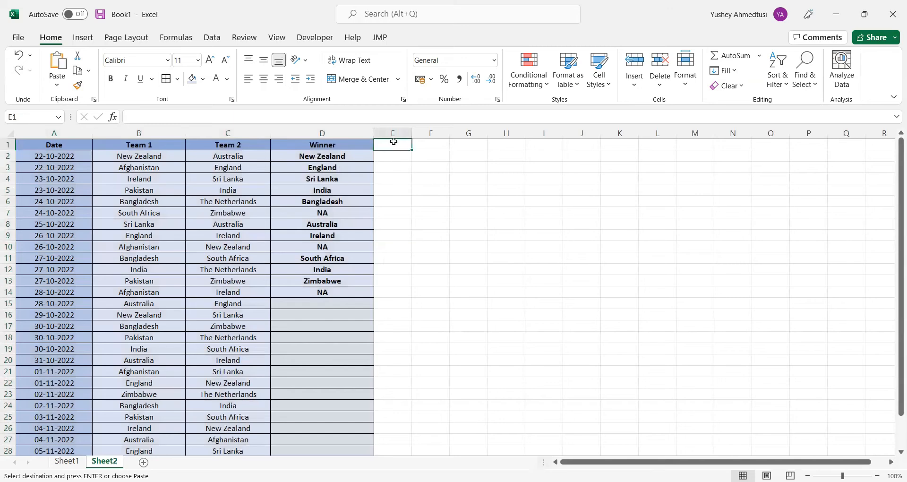
Copy the Winner column D1:D31 into column E starting at E1, with columns E and F widened
scroll(322, 305, down, 2)
scroll(322, 305, up, 2)
drag(336, 147, 336, 424)
key(ctrl+c)
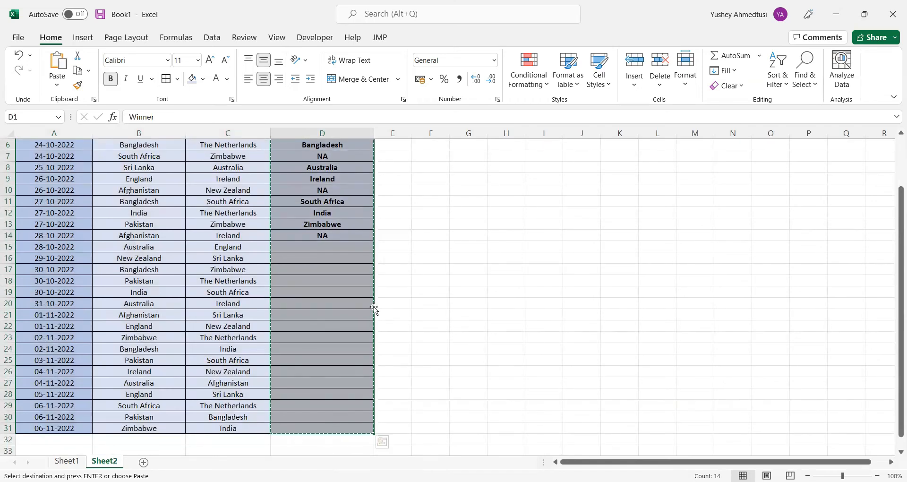
scroll(362, 301, up, 2)
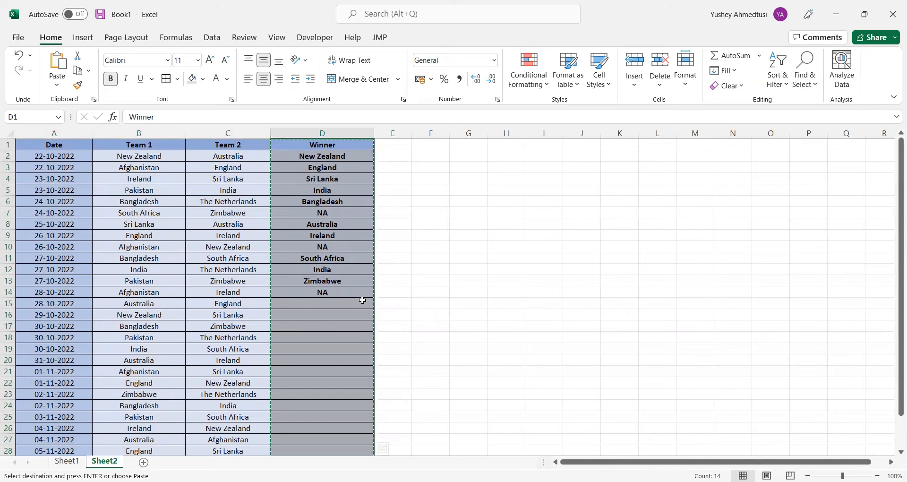
drag(412, 133, 465, 139)
click(433, 144)
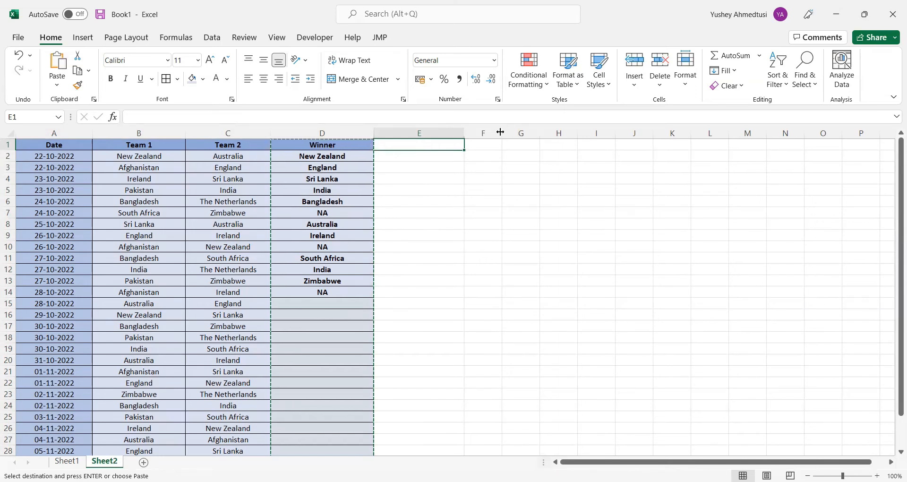
drag(501, 132, 557, 142)
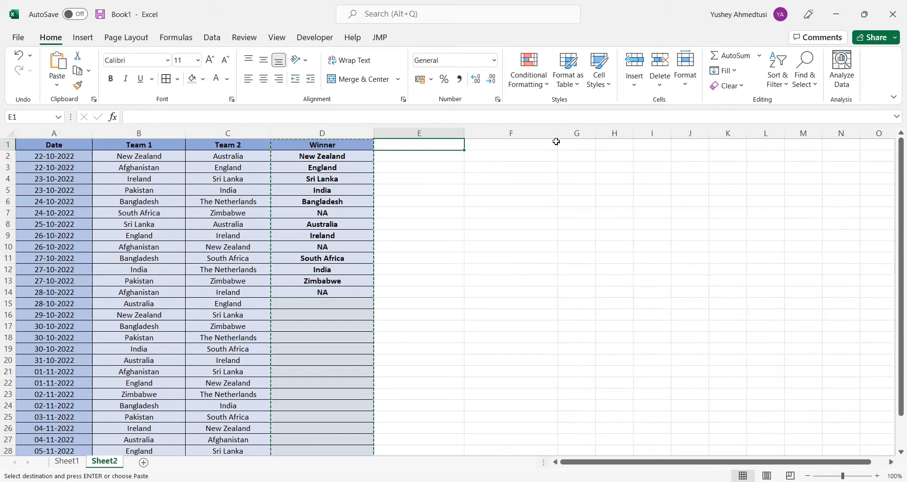
key(ctrl+v)
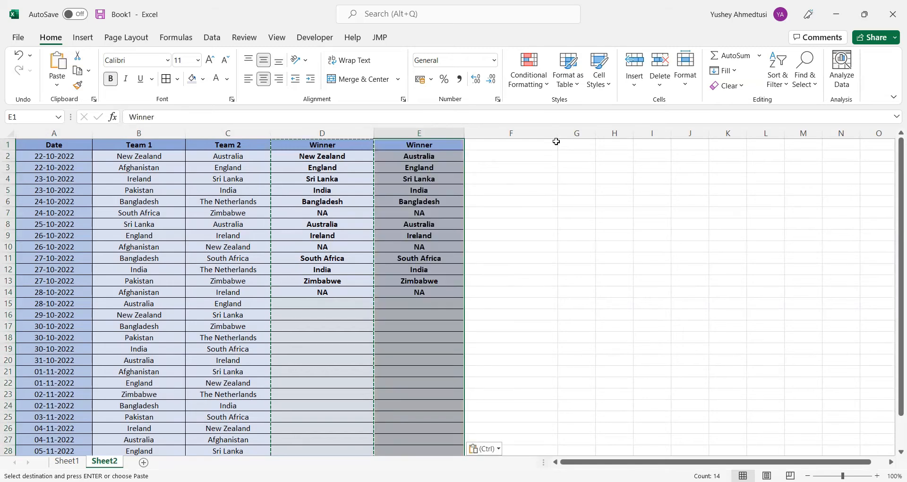
Change the header in E1 to Losing Team
click(435, 147)
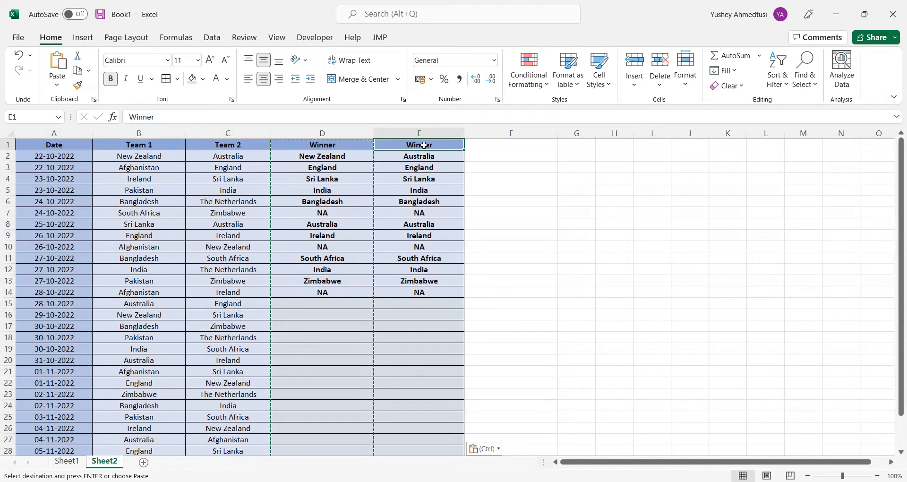
click(425, 161)
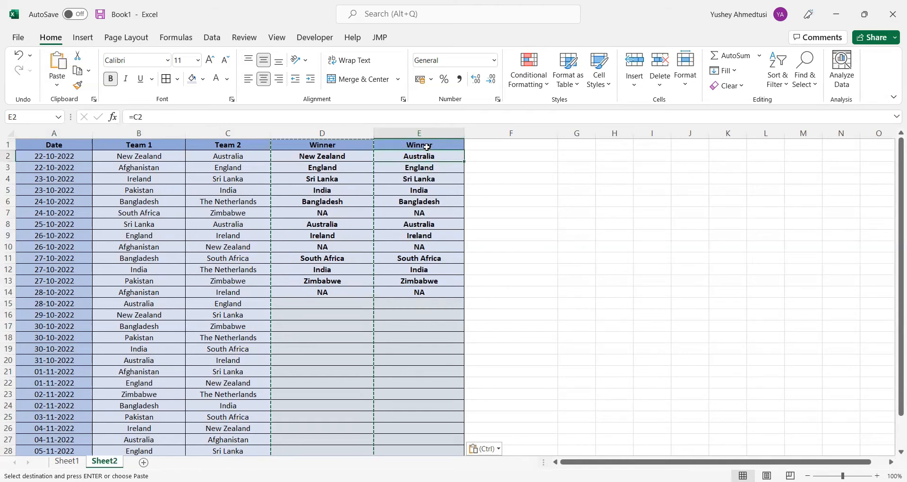
click(429, 145)
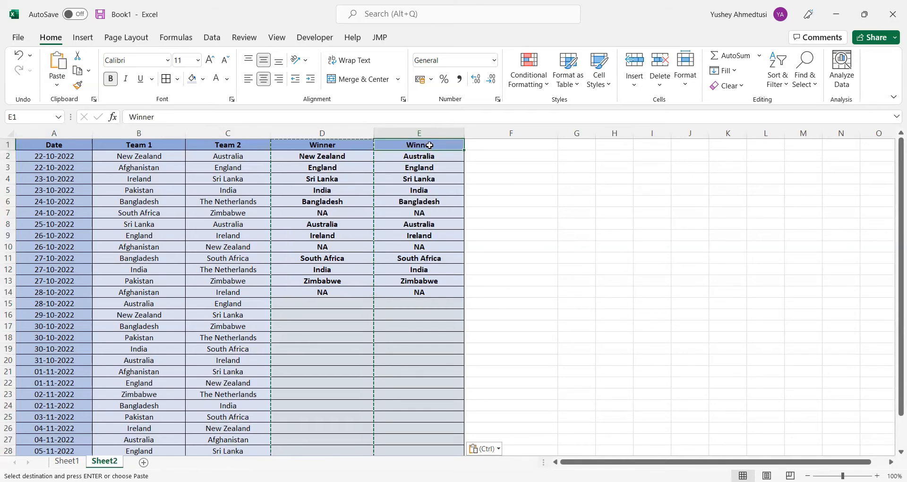
text(L)
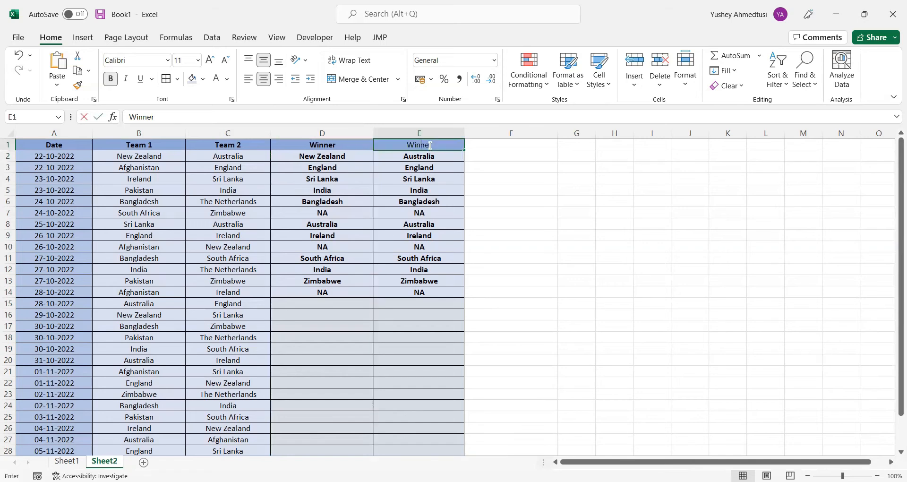
text(osing)
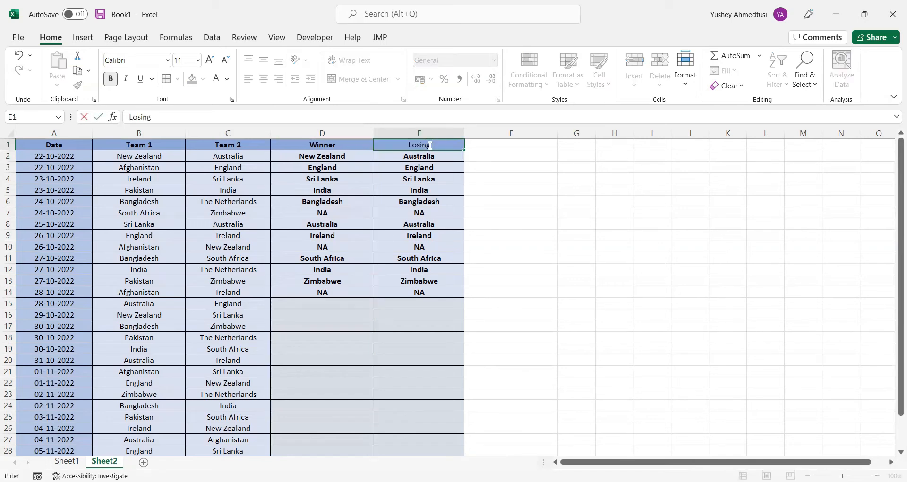
text( Team)
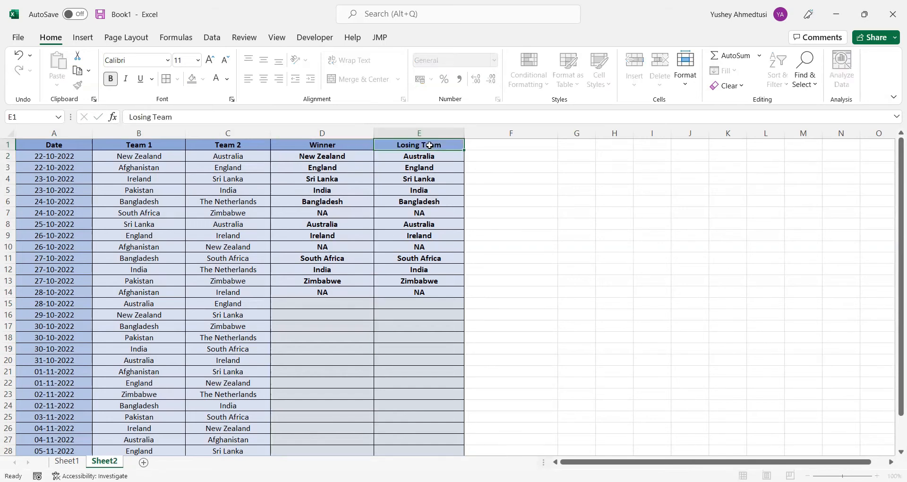
key(Return)
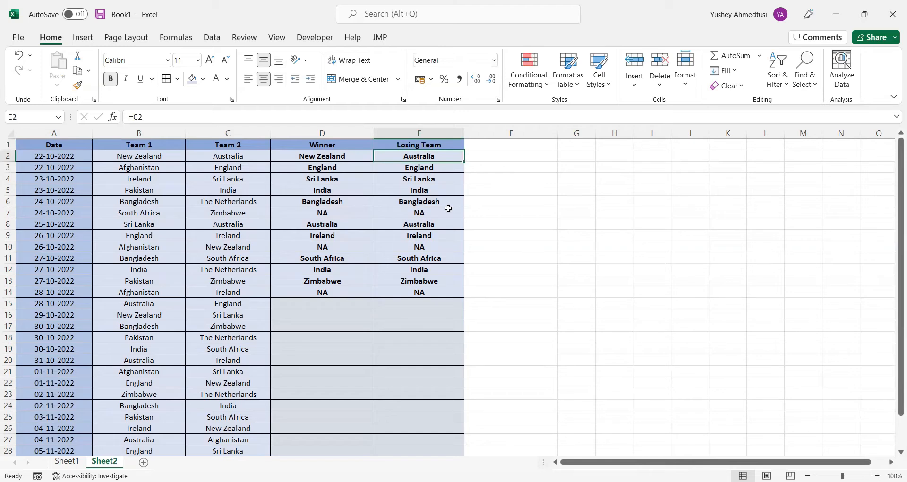
text(=)
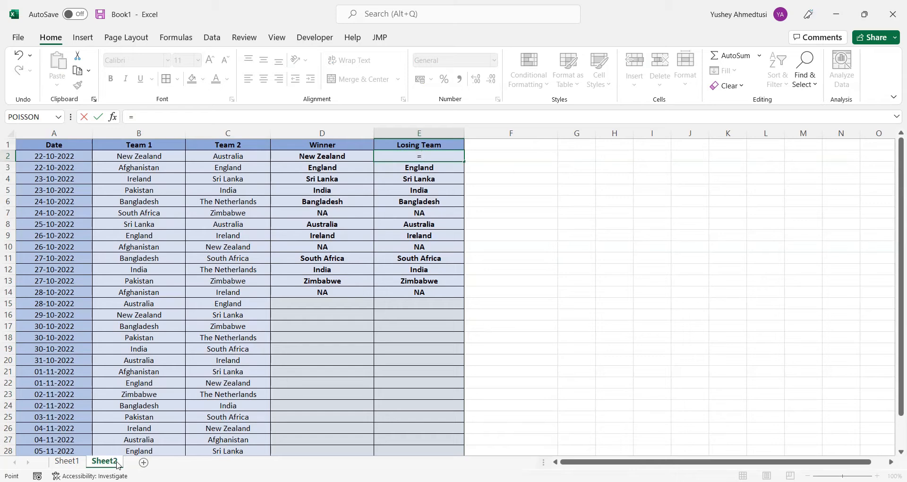
click(346, 348)
key(BackSpace)
key(BackSpace)
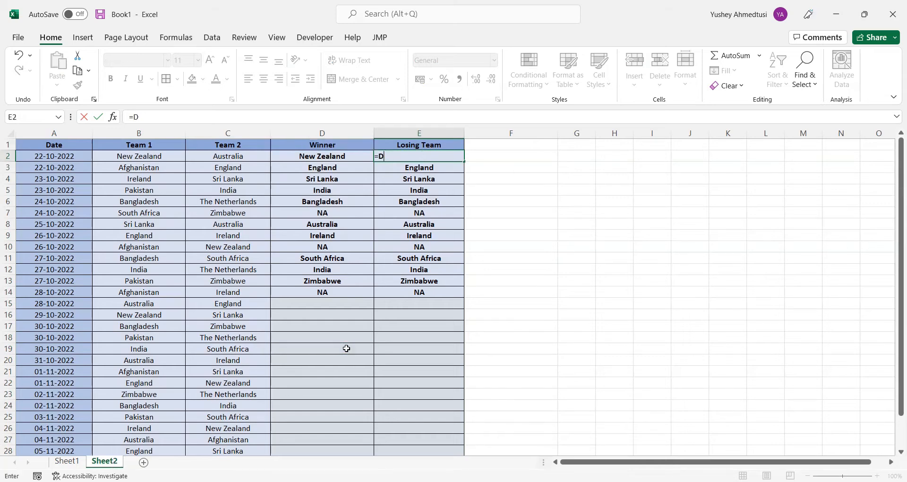
key(Escape)
click(346, 348)
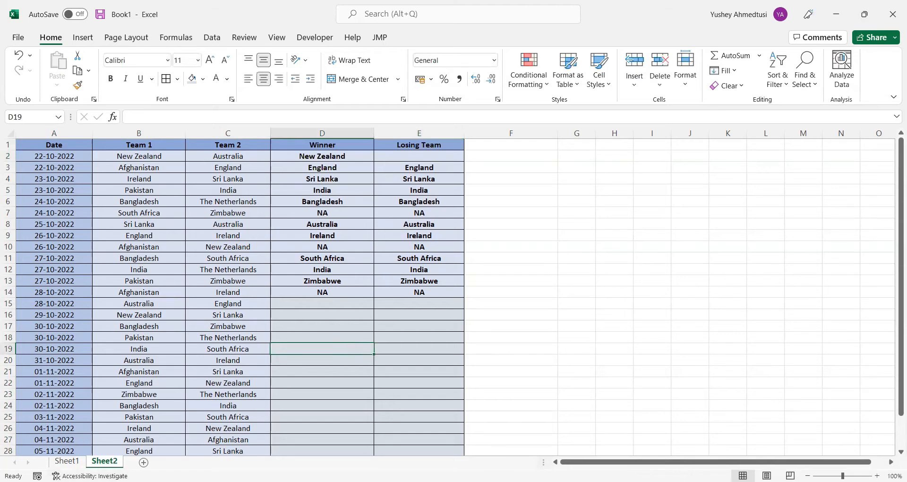
right_click(114, 461)
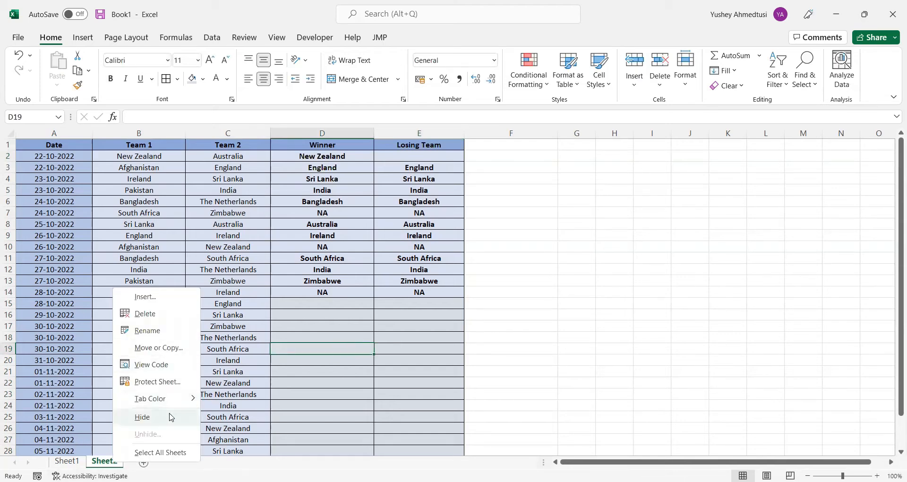
click(355, 310)
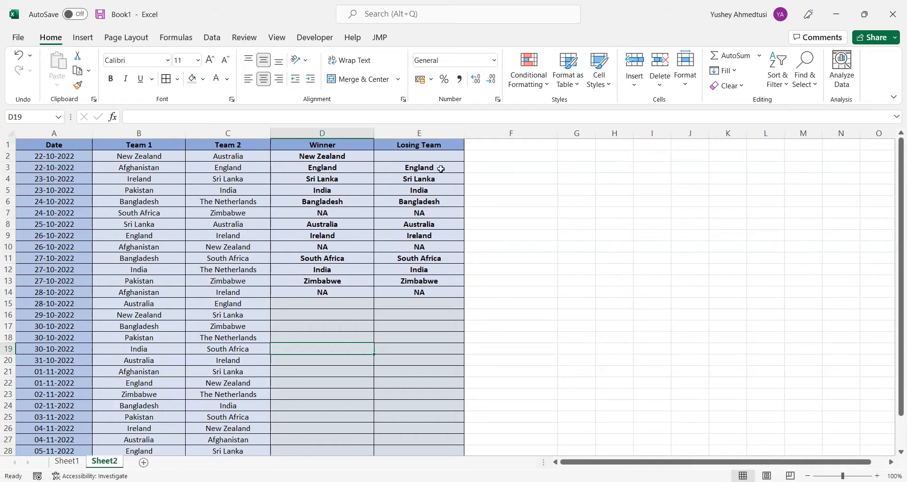
Enter the formula =IF(D2=B2,C2,B2) in E2 to return the losing team of the first match
click(436, 155)
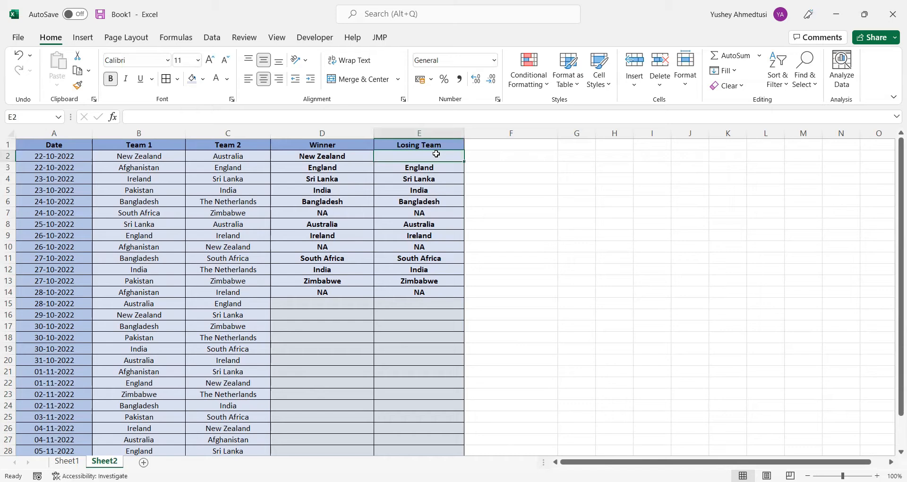
text(=)
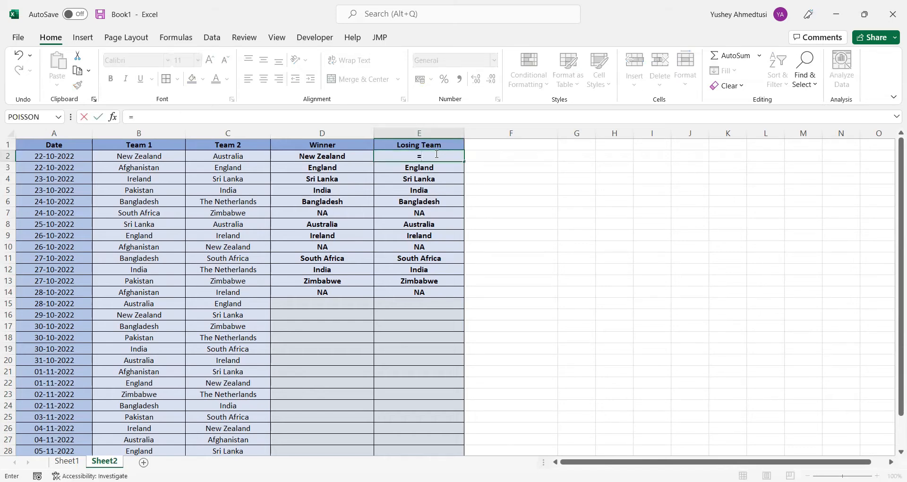
text(if)
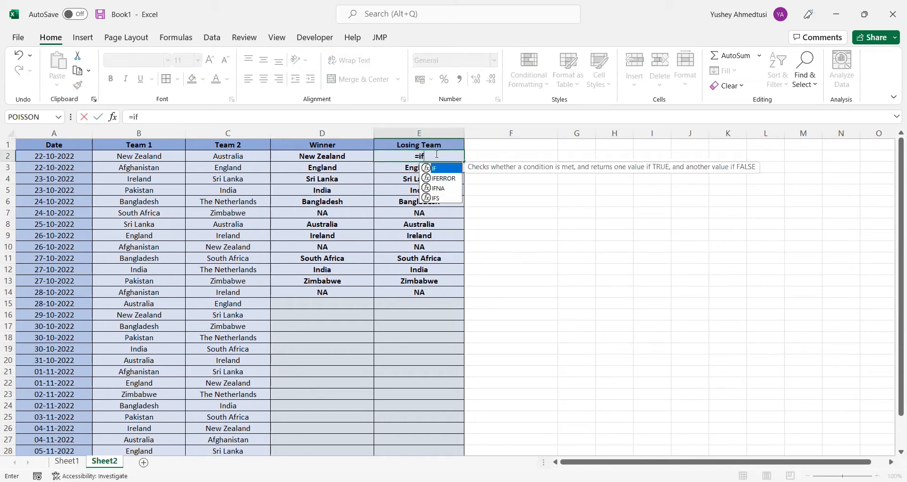
text(()
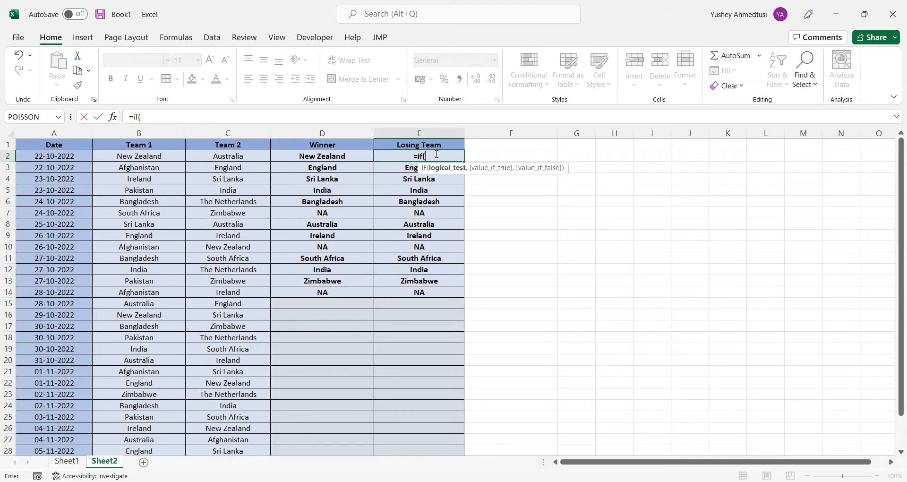
key(Left)
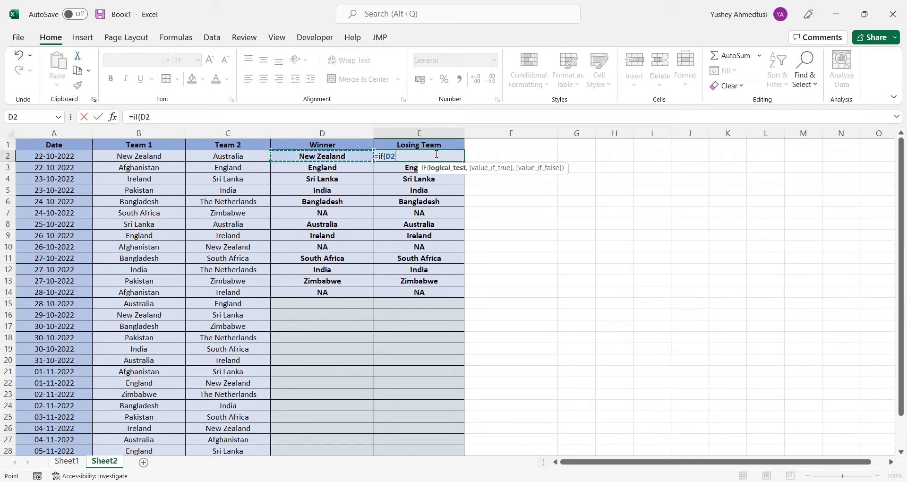
text(=)
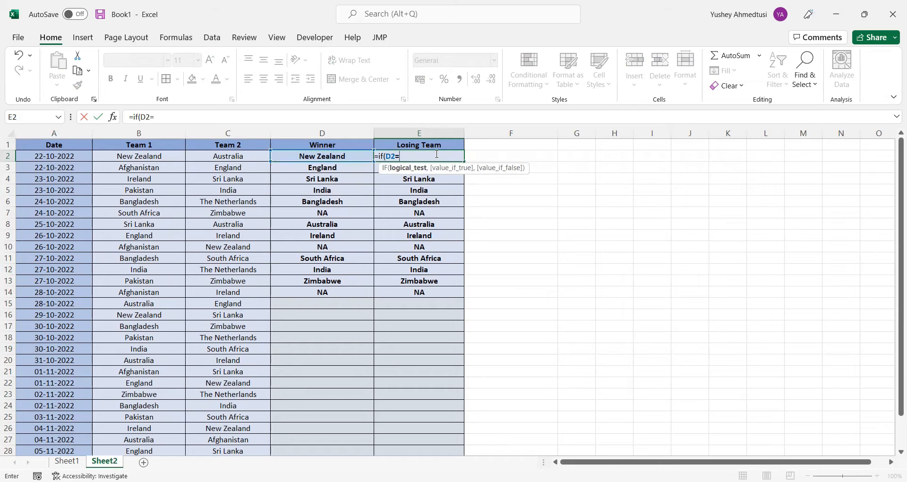
key(Left)
key(Left)
key(Left)
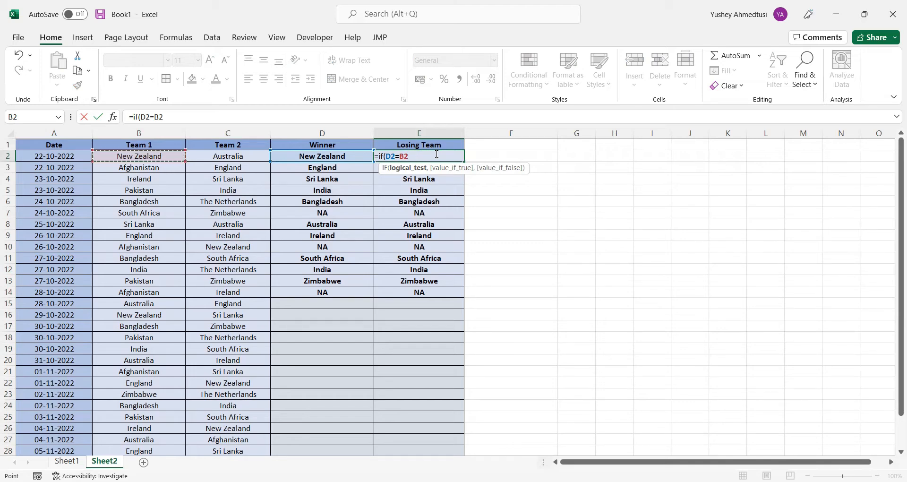
text(,)
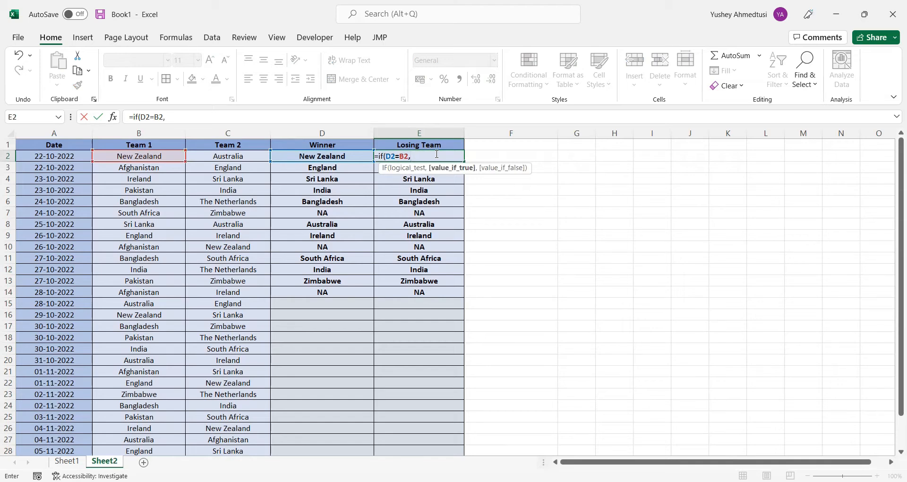
key(Left)
key(Left)
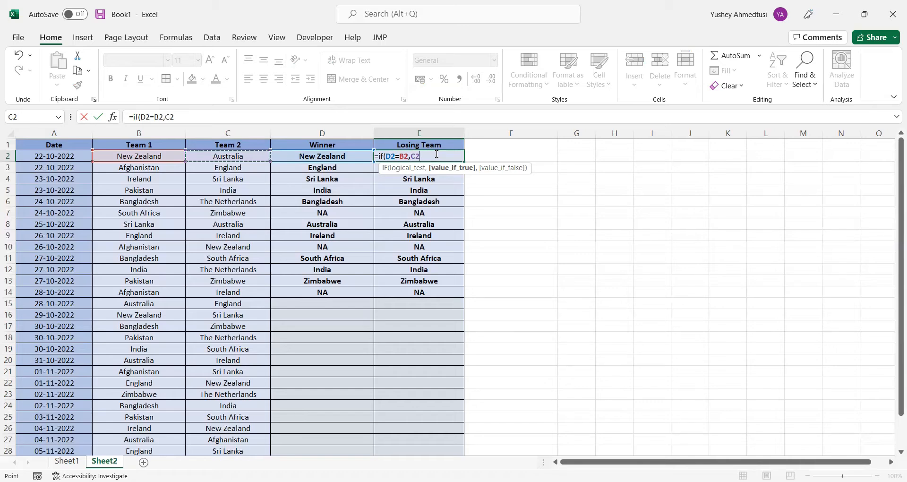
text(,)
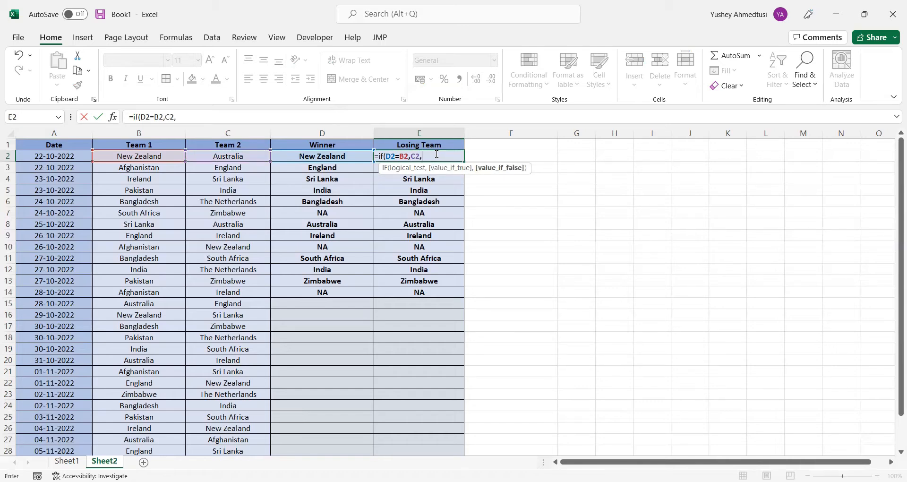
key(Left)
key(Left)
key(Left)
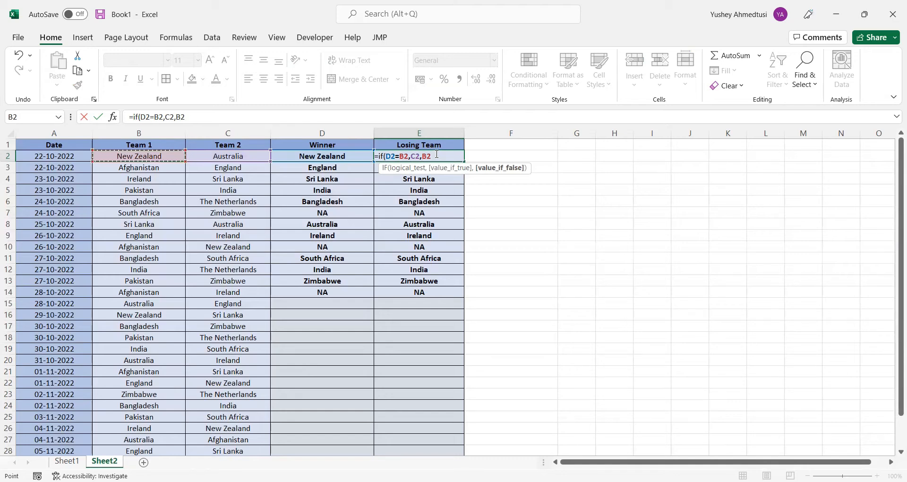
text())
key(Return)
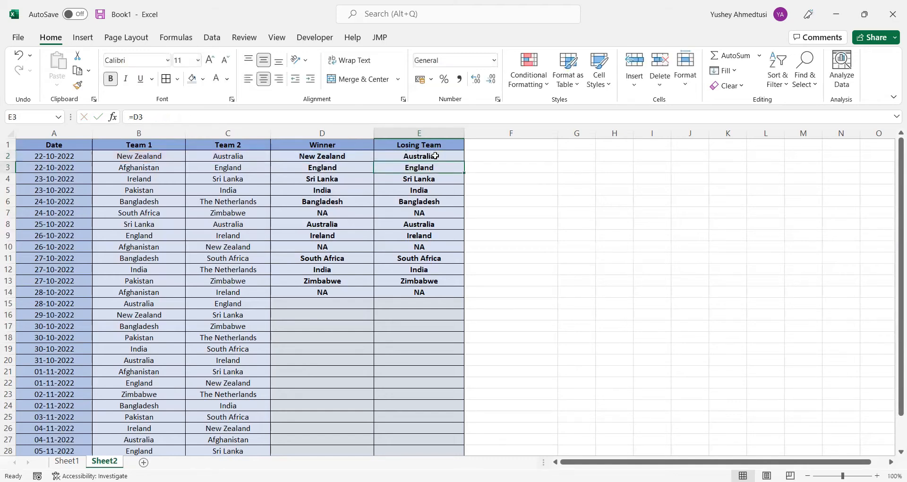
Fill the losing-team formula from E2 down to E14 and check its result for the NA match in row 7
click(436, 154)
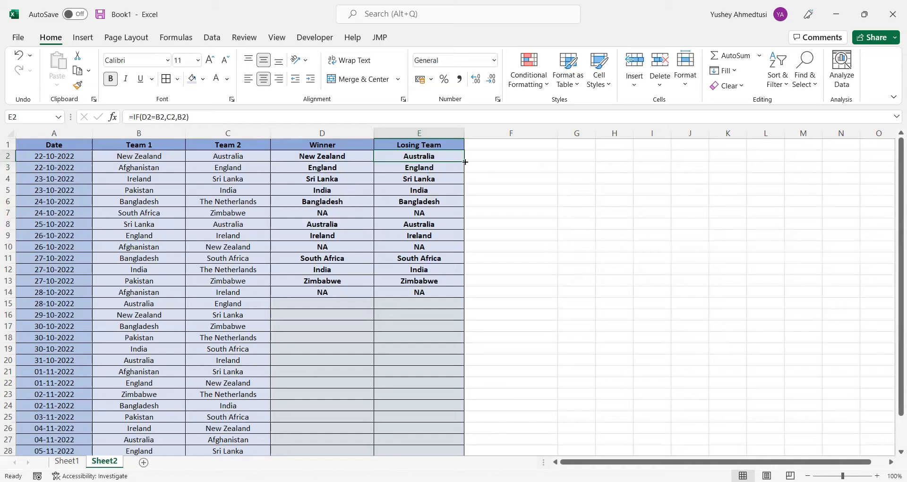
drag(465, 162, 447, 295)
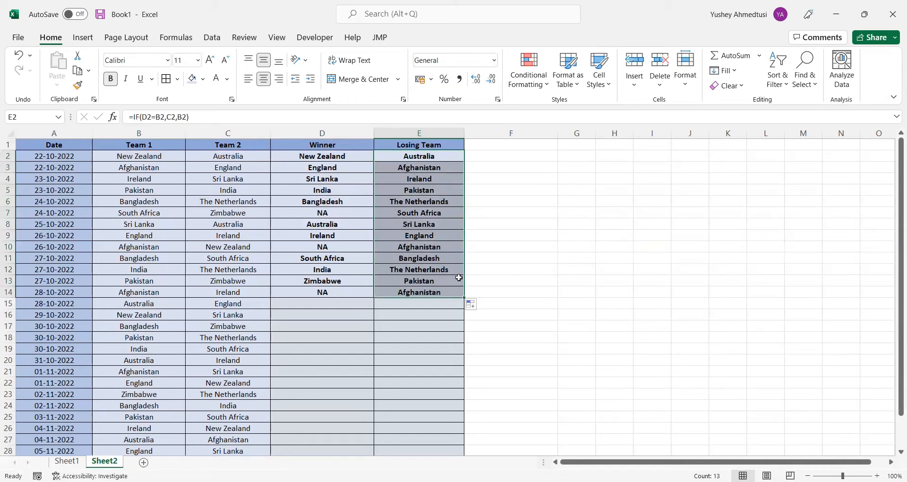
click(434, 226)
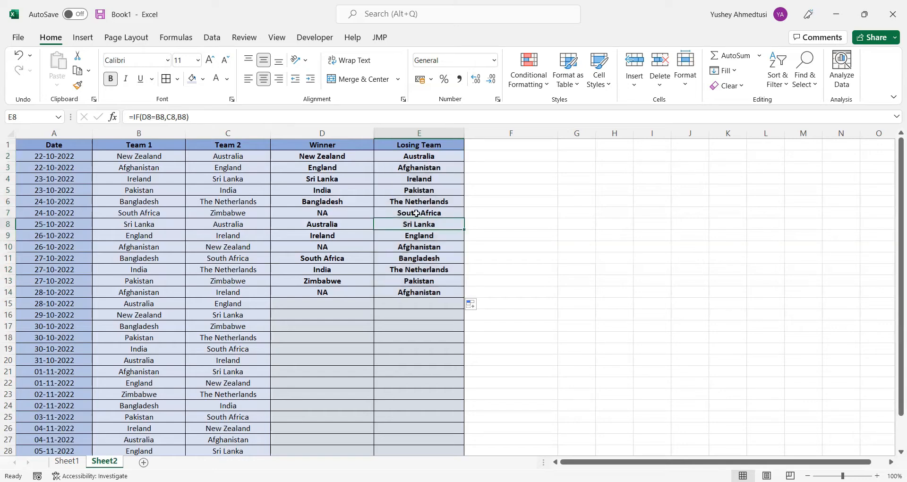
click(417, 213)
click(352, 213)
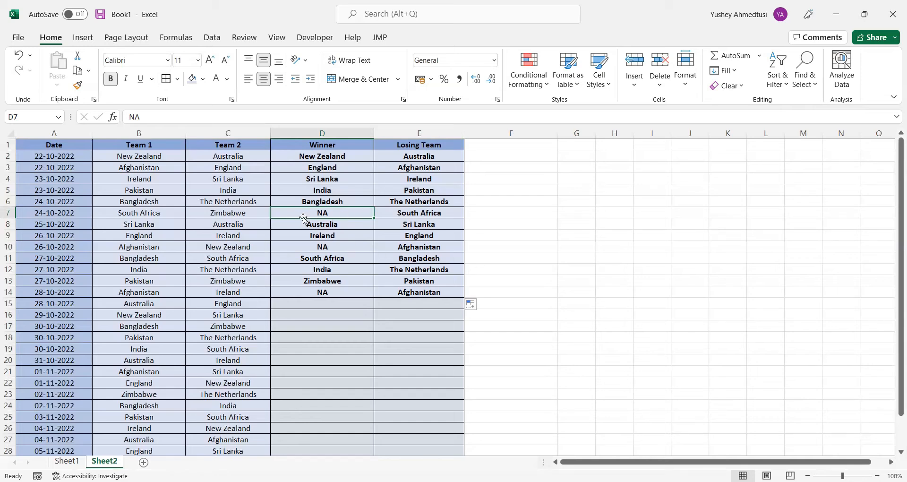
click(383, 213)
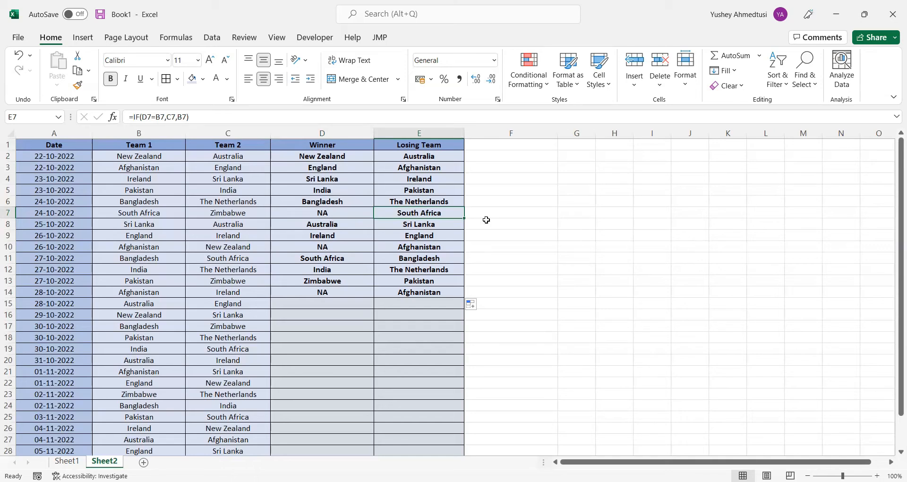
Change the formula in E2 to =IF(D2="NA","NA",IF(D2=B2,C2,B2)) and fill it down to E14
click(439, 156)
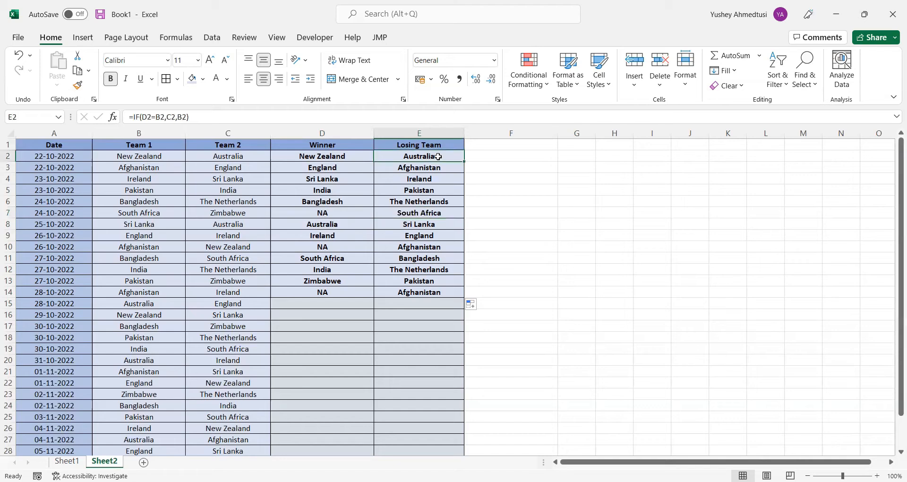
click(135, 116)
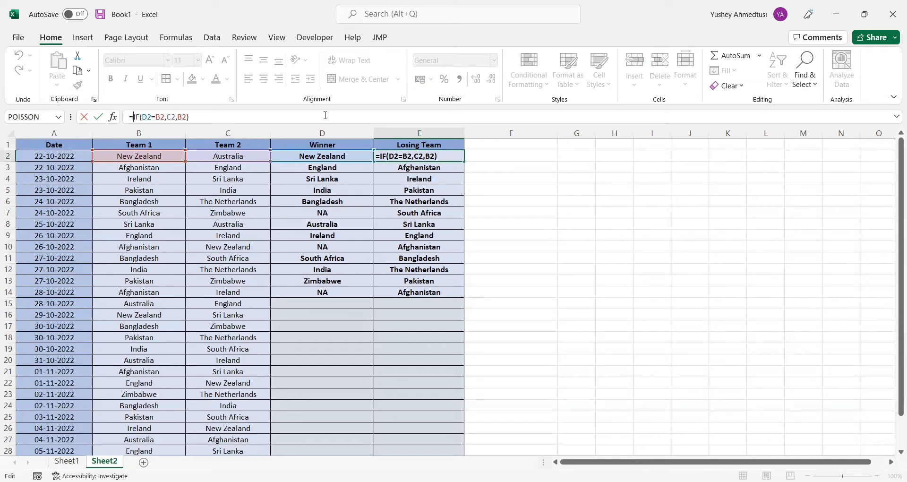
text(IF()
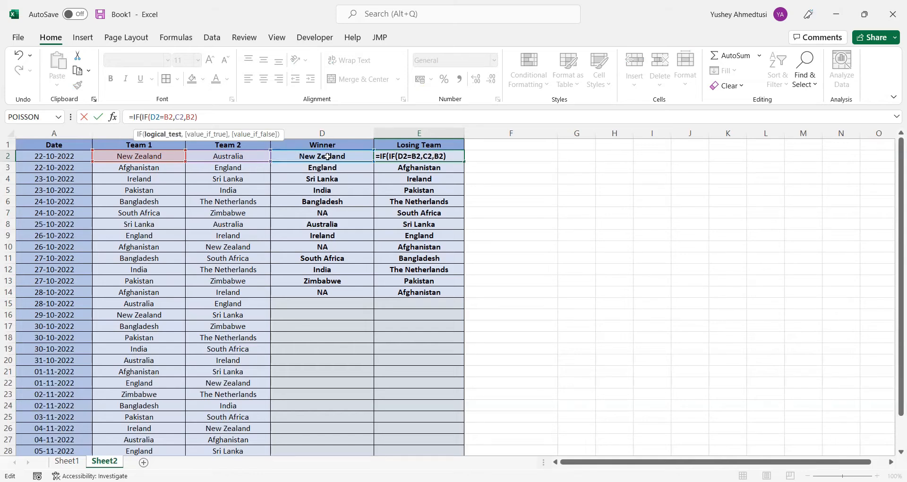
key(Right)
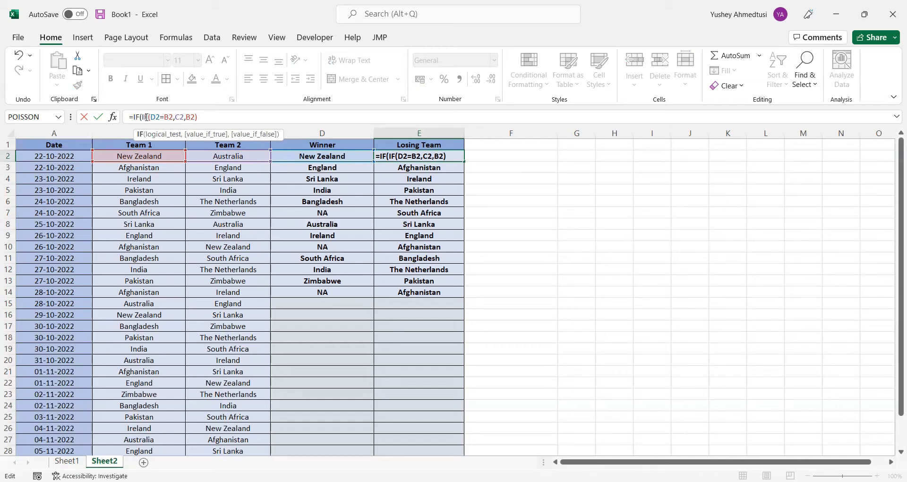
key(Left)
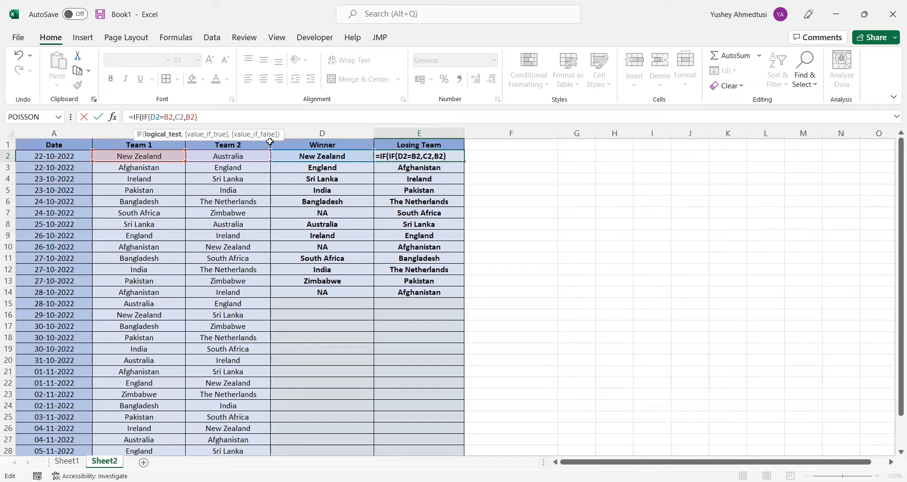
click(328, 156)
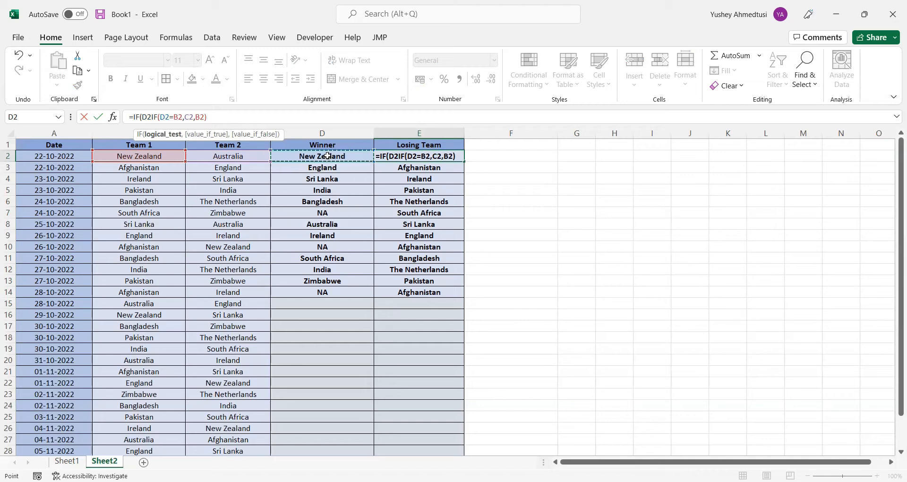
text(=)
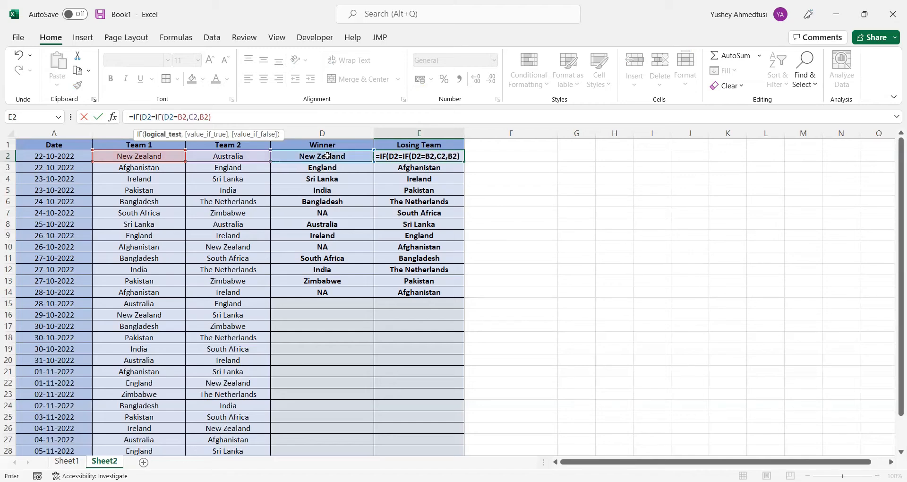
text("NA")
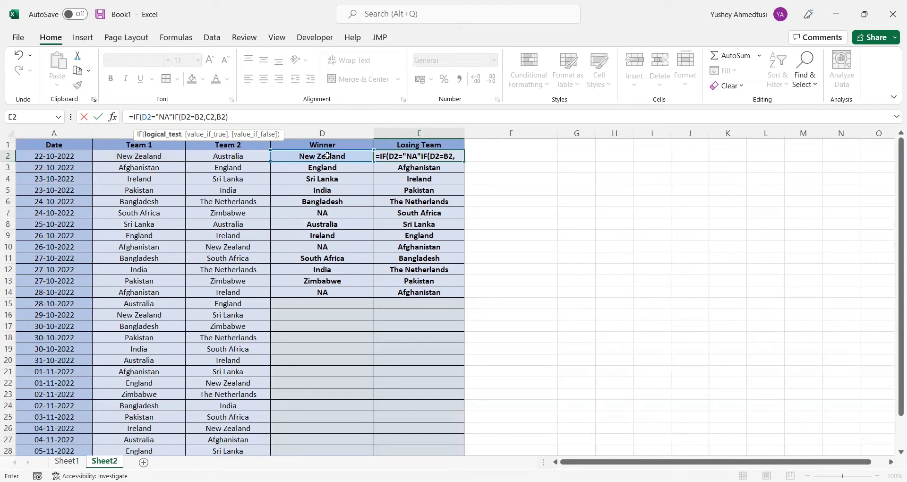
text(,)
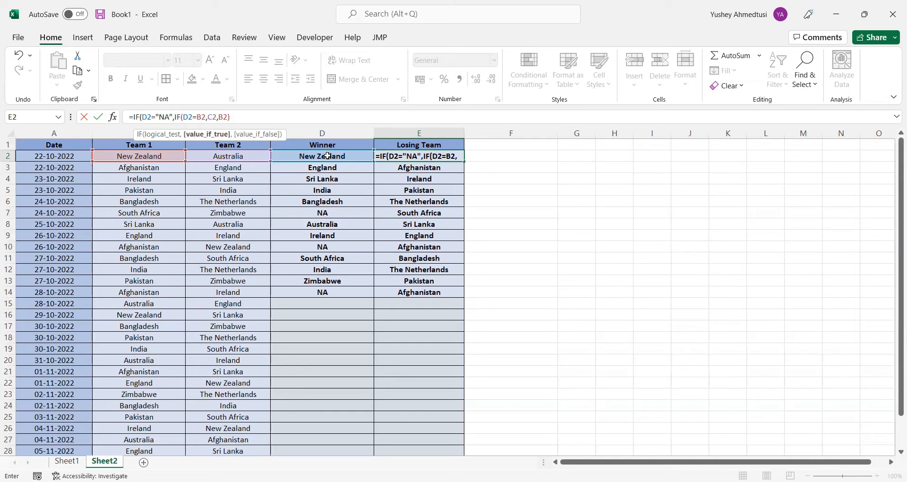
text("NA)
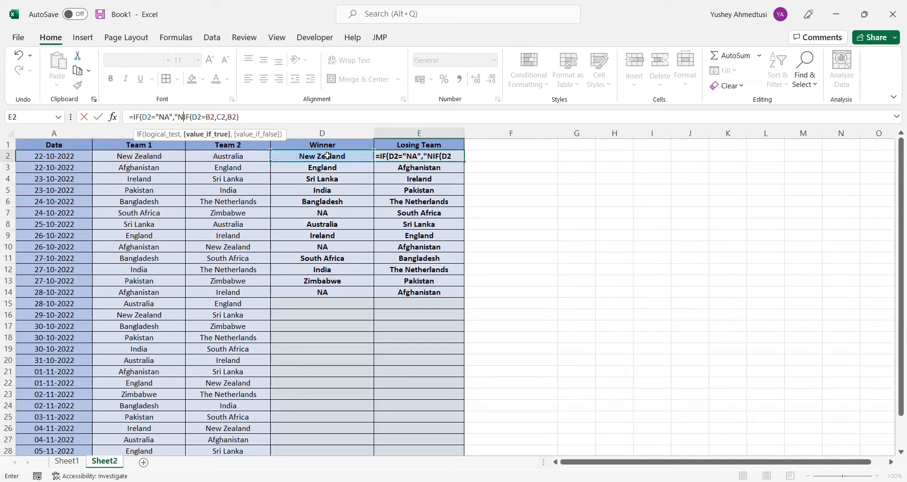
text(")
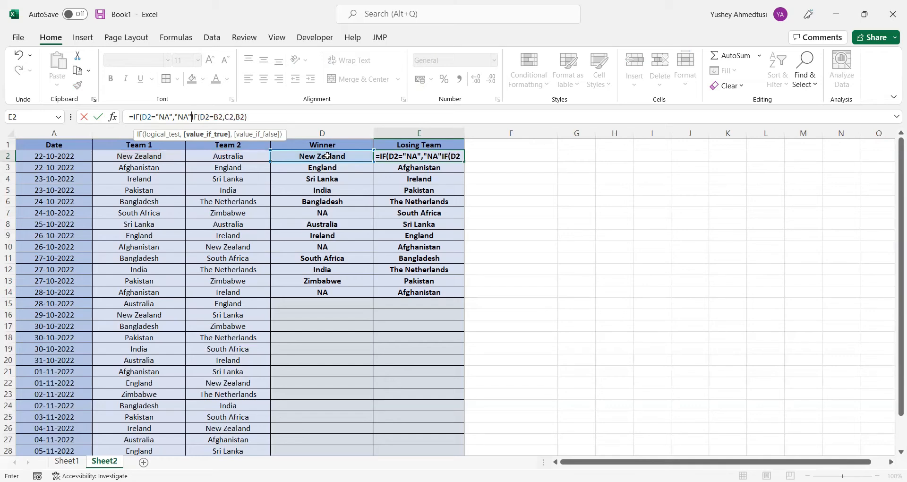
text(,)
click(286, 119)
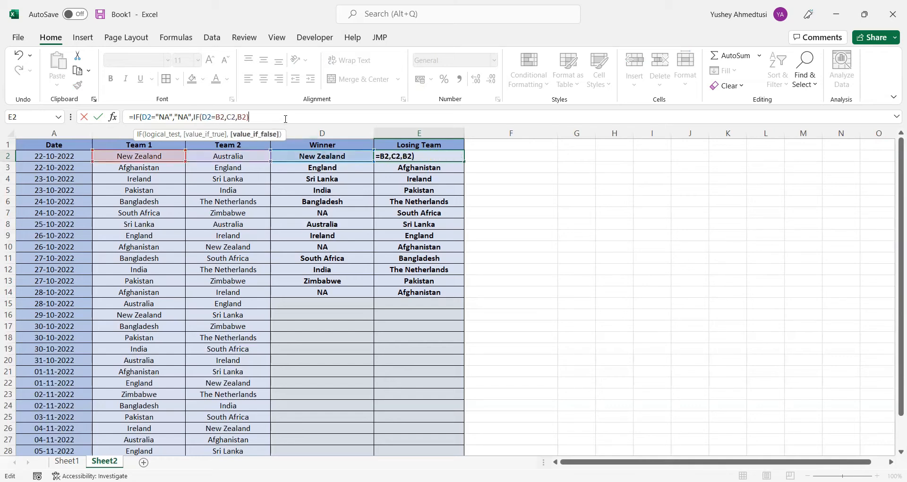
key(Return)
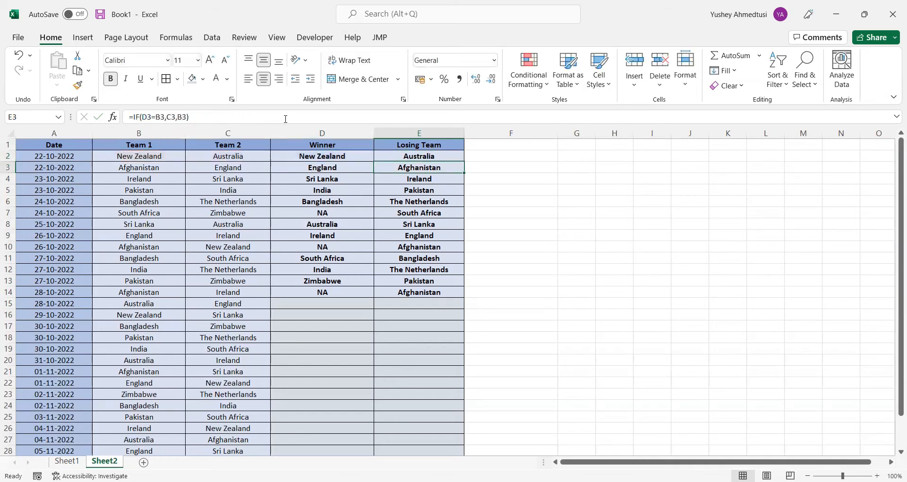
click(460, 157)
drag(464, 161, 439, 300)
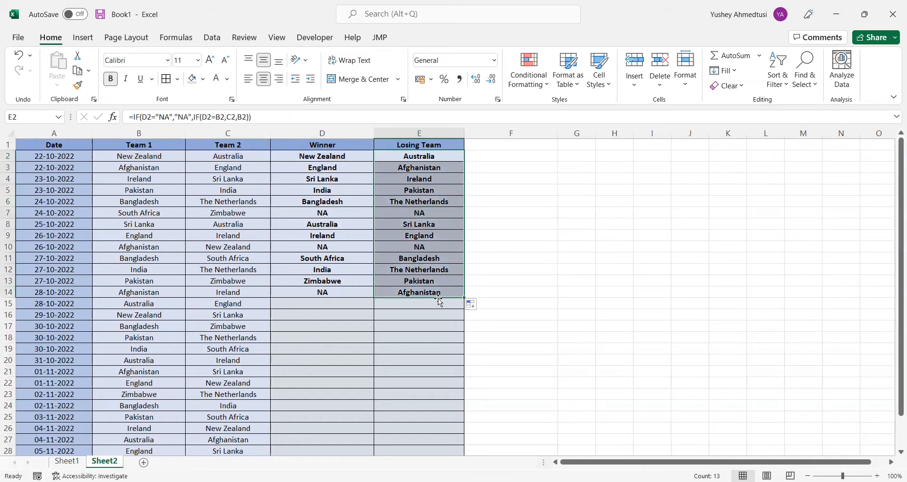
Examine the Losing Team entries in rows 7 to 14 against the Winner column, particularly for matches marked NA
click(322, 211)
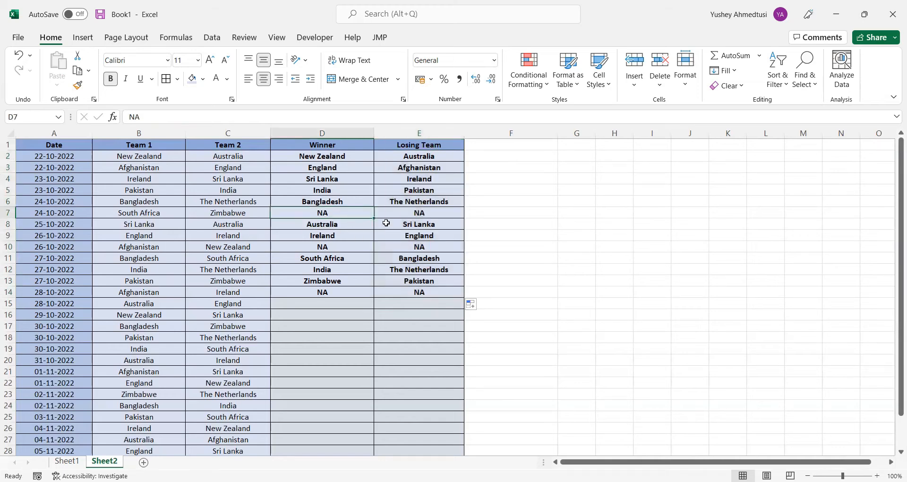
click(431, 214)
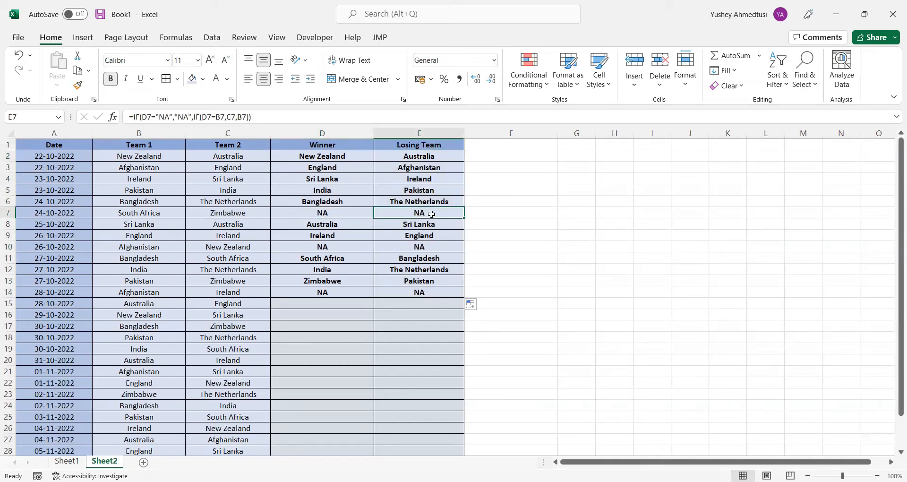
key(Down)
key(Down)
key(Down)
key(Down)
key(Down)
key(Down)
key(Down)
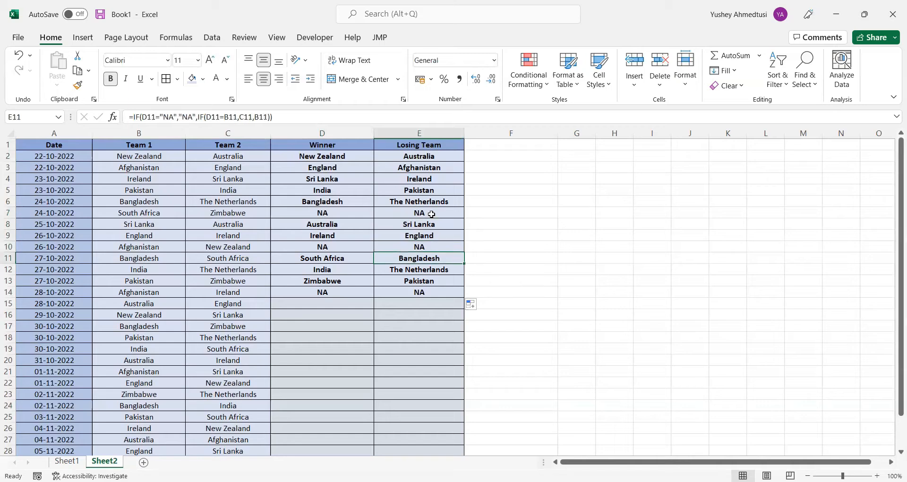
key(Right)
key(Right)
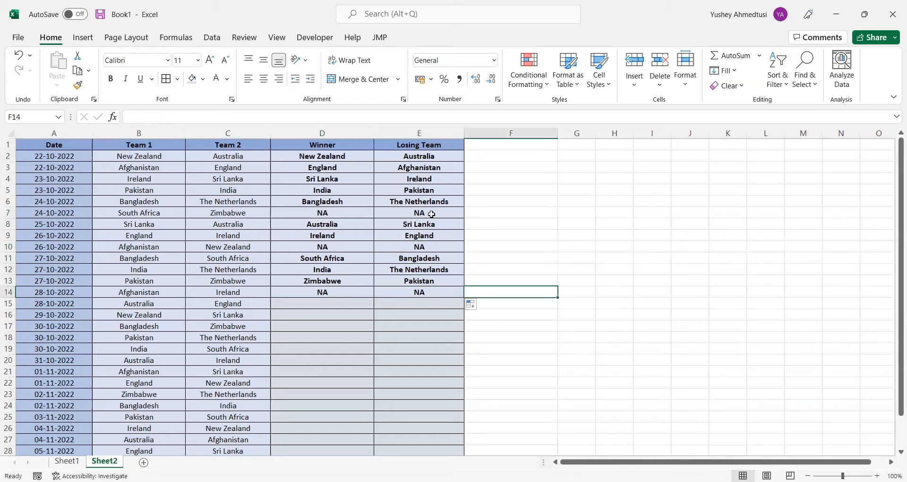
key(Left)
key(Left)
key(Left)
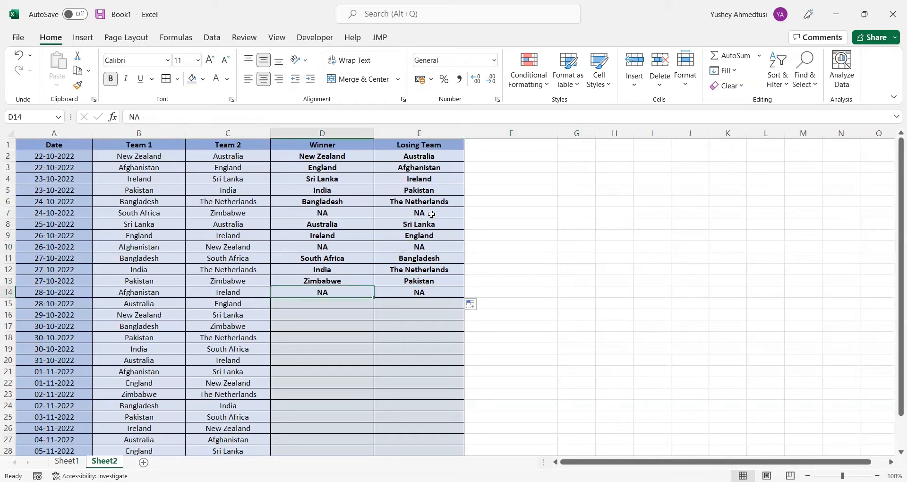
click(506, 247)
click(543, 237)
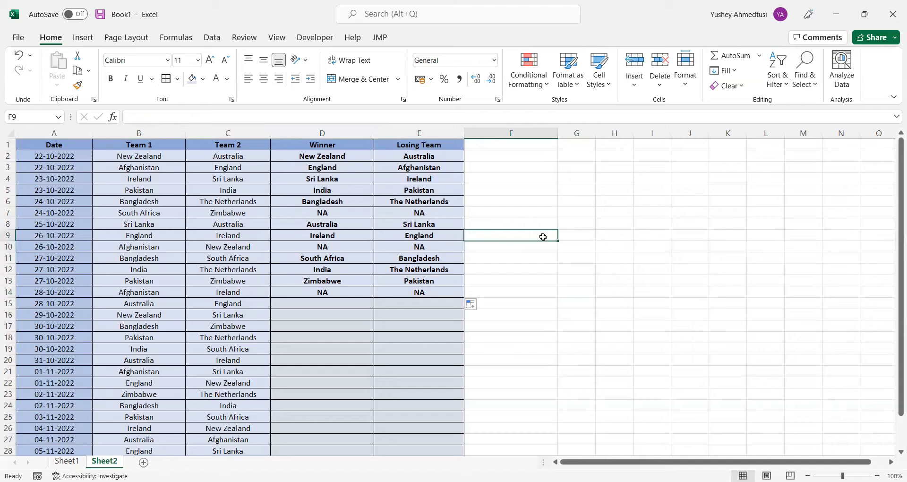
click(620, 245)
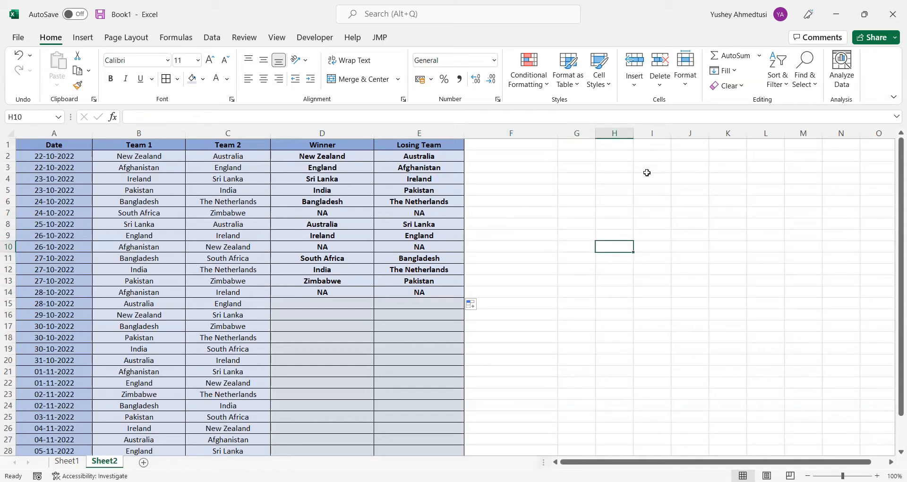
Add a new blank worksheet after Sheet2
click(142, 462)
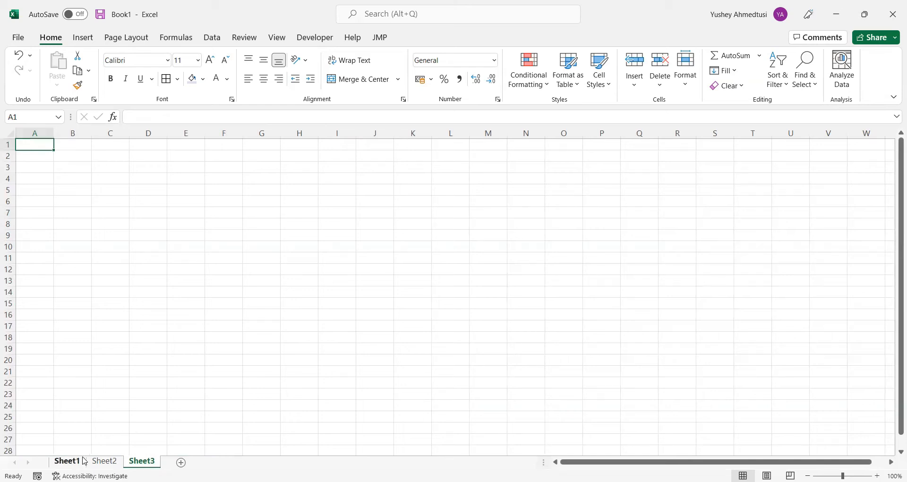
click(116, 166)
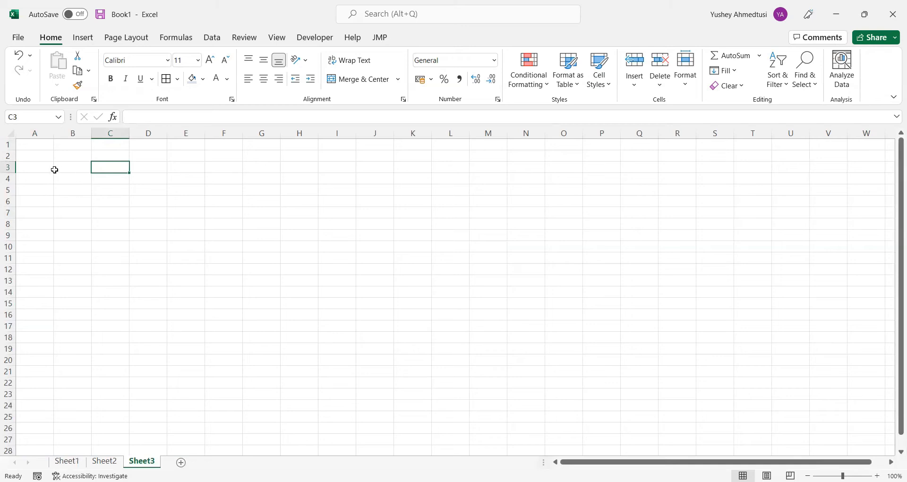
click(44, 158)
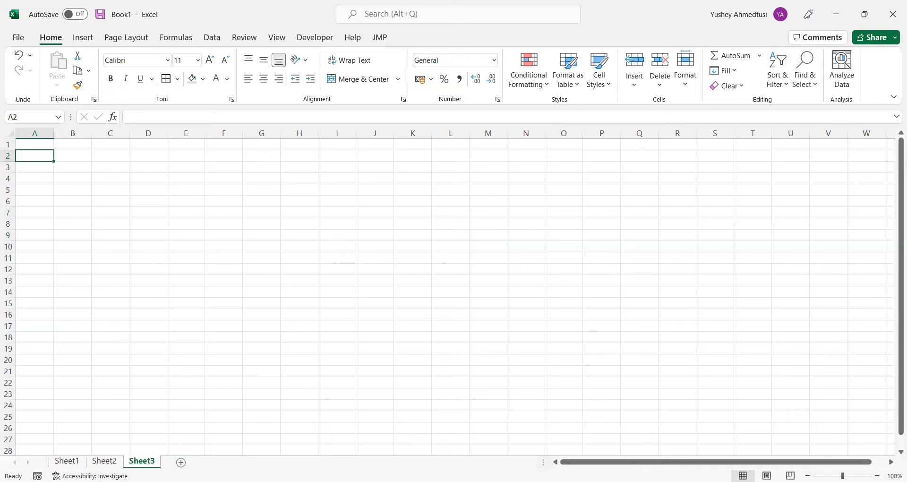
click(69, 225)
Copy the whole POINTS TABLE block with GROUP A and GROUP B from Sheet1 to Sheet3, starting at A1
click(67, 461)
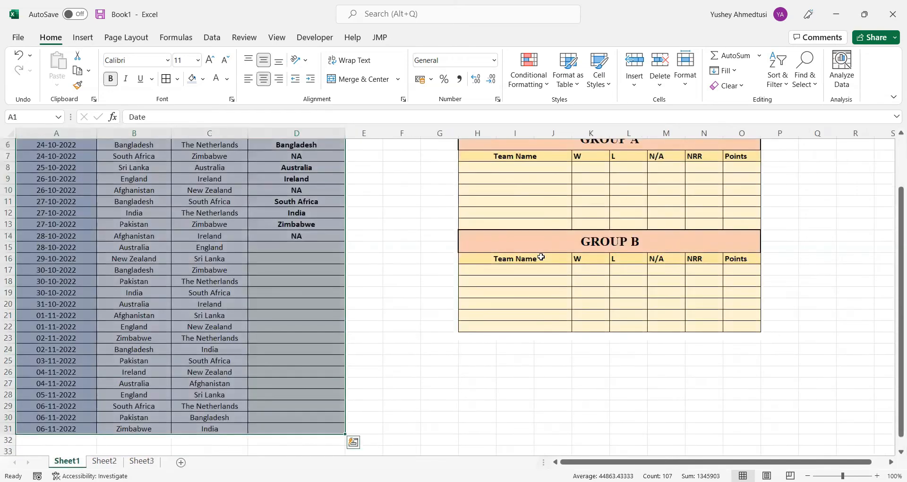
scroll(530, 257, up, 2)
click(504, 270)
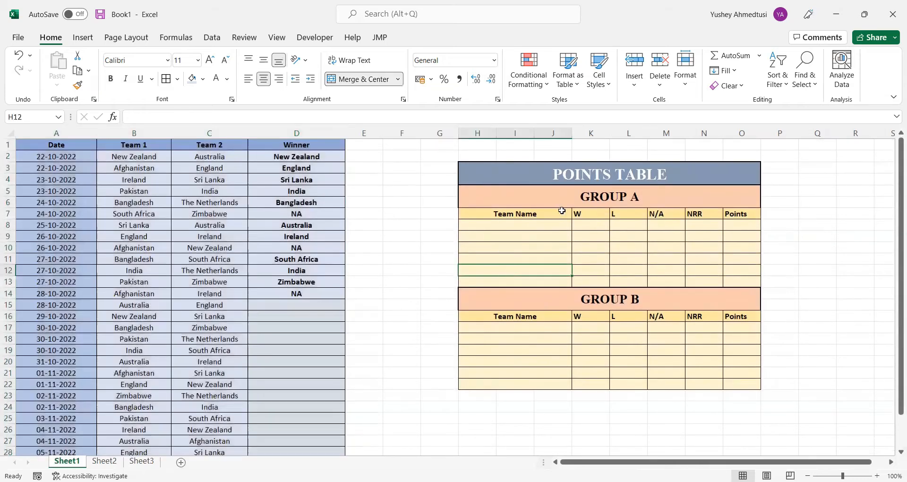
drag(526, 178, 622, 382)
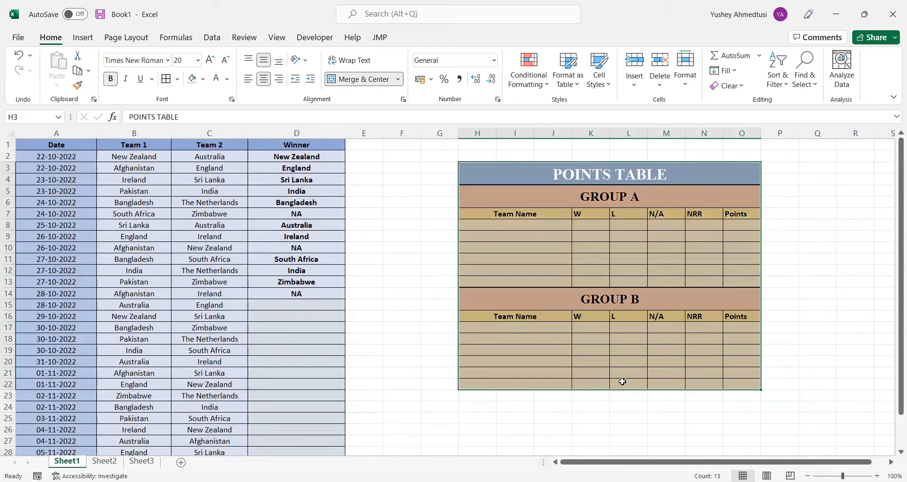
key(ctrl+c)
click(142, 462)
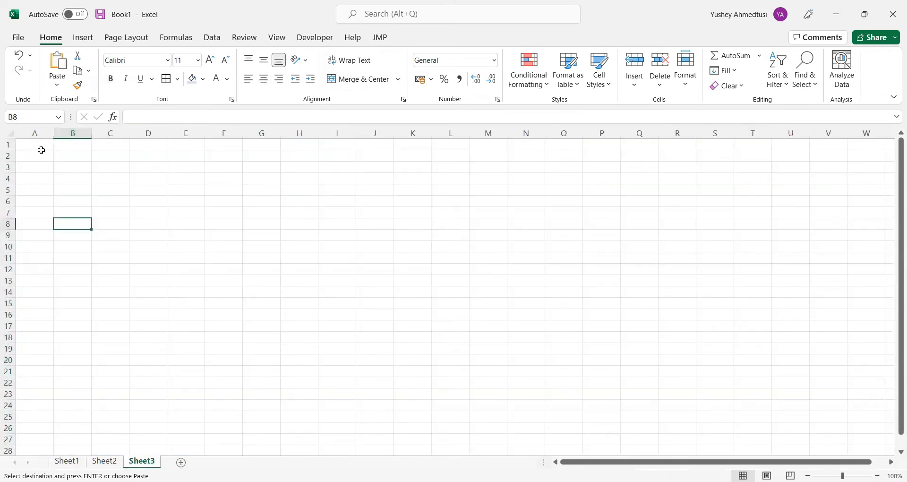
click(39, 144)
key(ctrl+v)
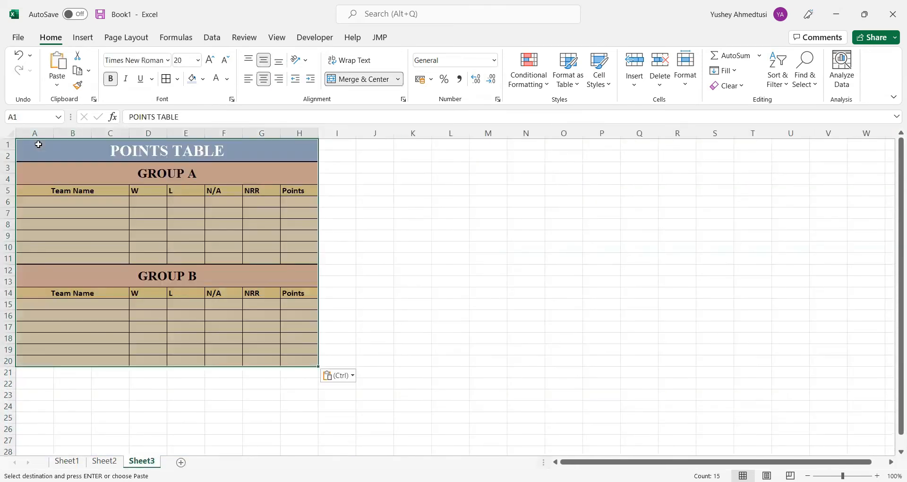
Widen columns C through H of the points table on Sheet3 so the statistic columns have more room
drag(321, 134, 383, 152)
drag(281, 134, 316, 135)
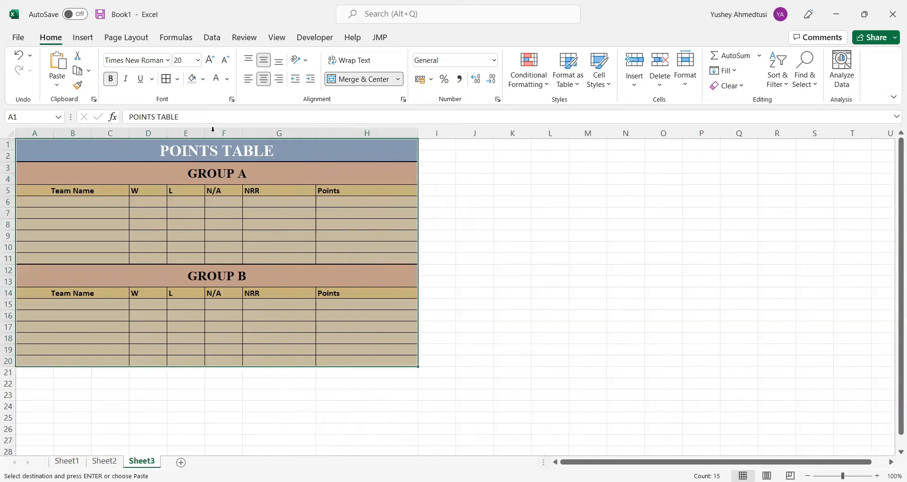
drag(242, 134, 290, 134)
drag(204, 133, 224, 144)
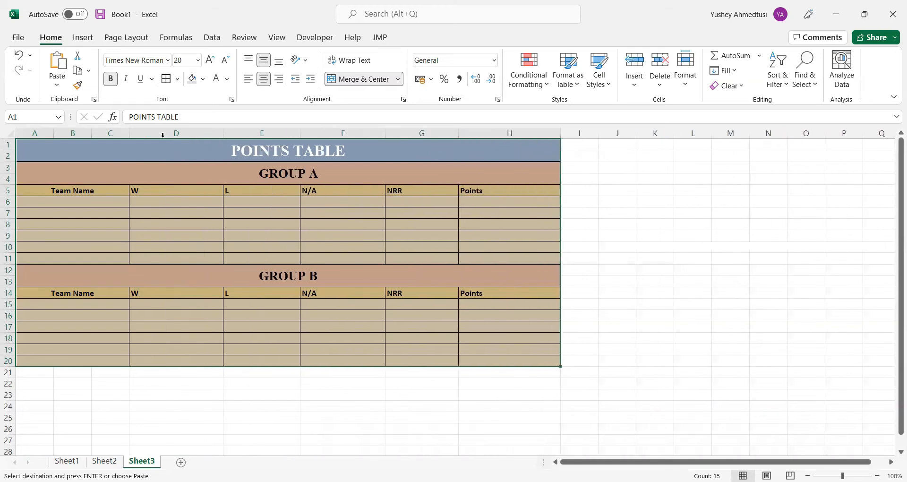
drag(133, 135, 144, 135)
click(538, 296)
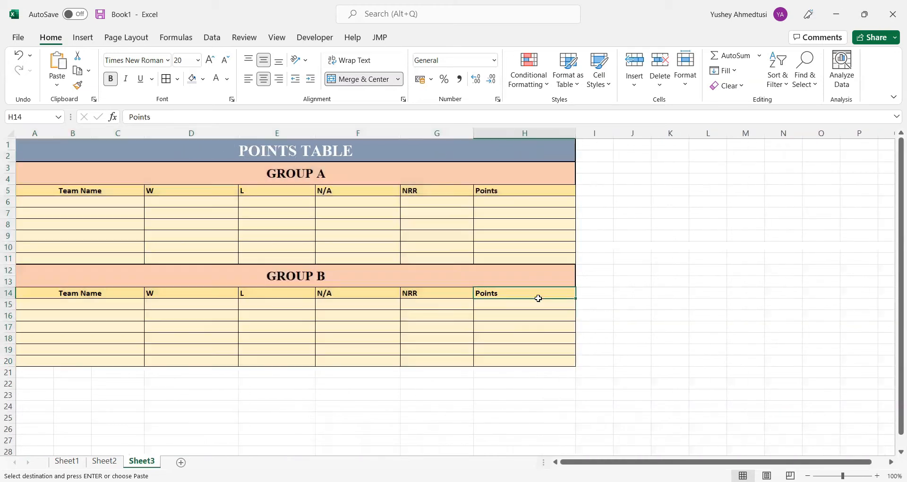
Enter Australia, England and New Zealand as GROUP A team names in rows 6 to 8
click(99, 198)
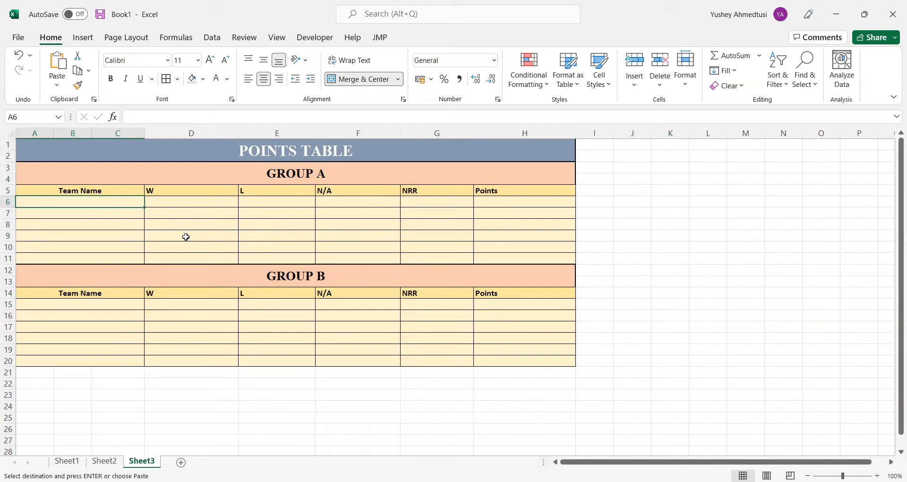
text(Au)
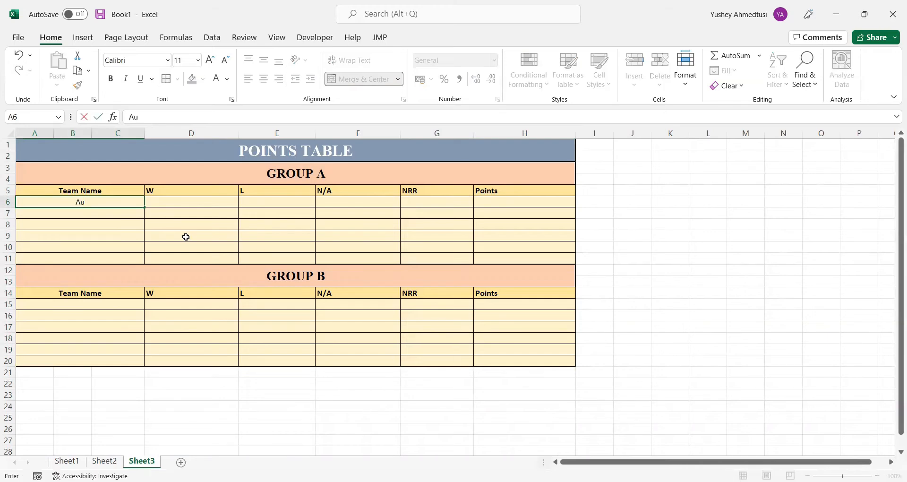
text(stralia)
key(Return)
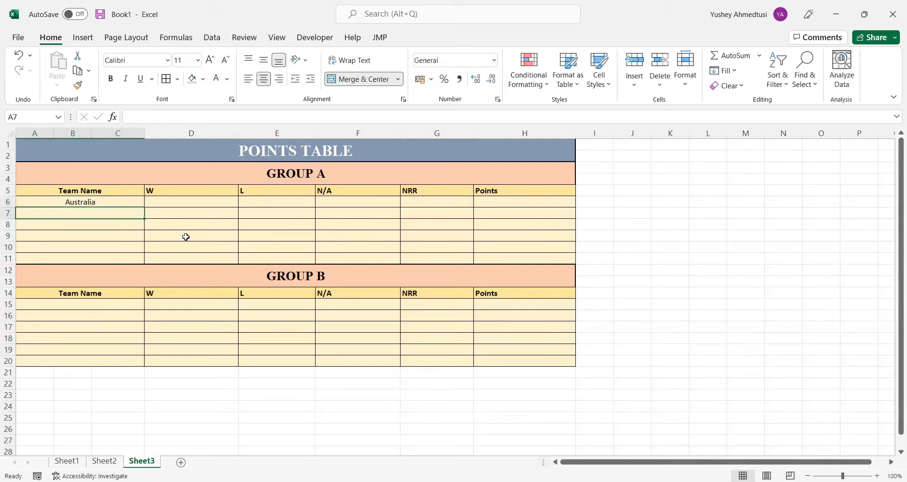
text(England)
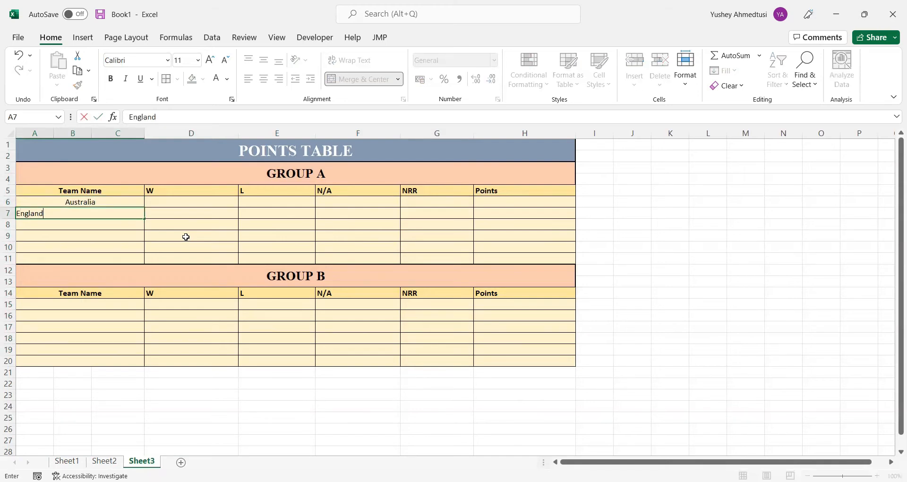
key(Return)
text(N)
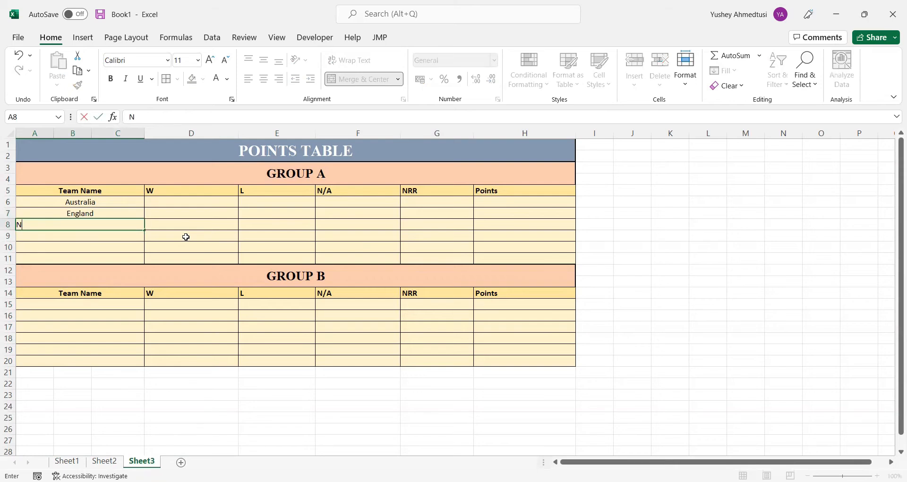
text(ew Zealand)
key(Return)
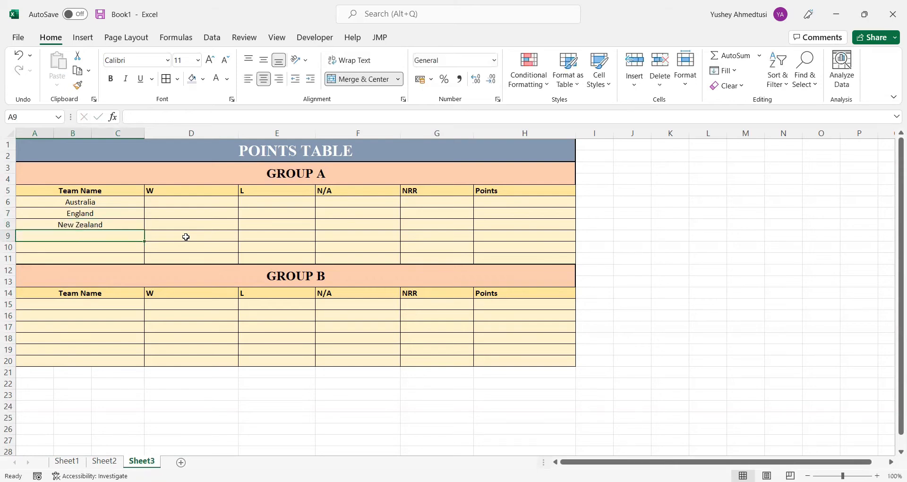
Complete the GROUP A team names with Ireland, Afghanistan and Sri Lanka in rows 9 to 11
text(Ireland)
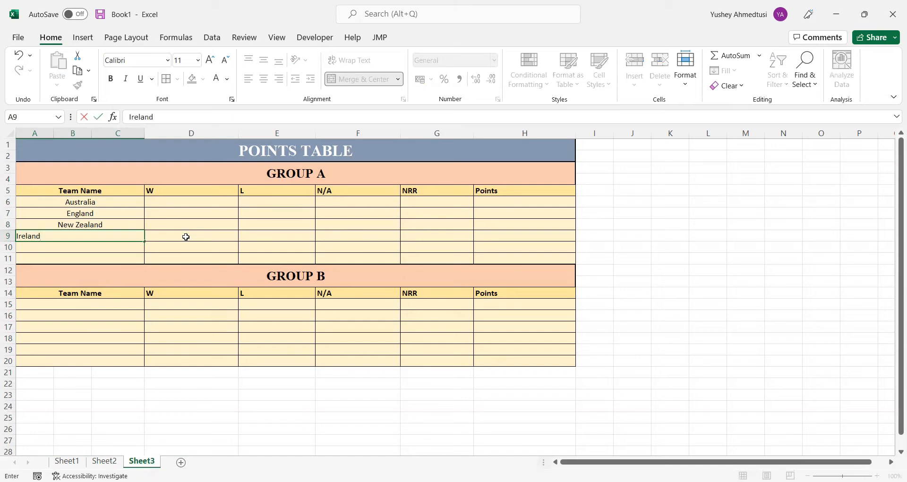
key(Return)
text(A)
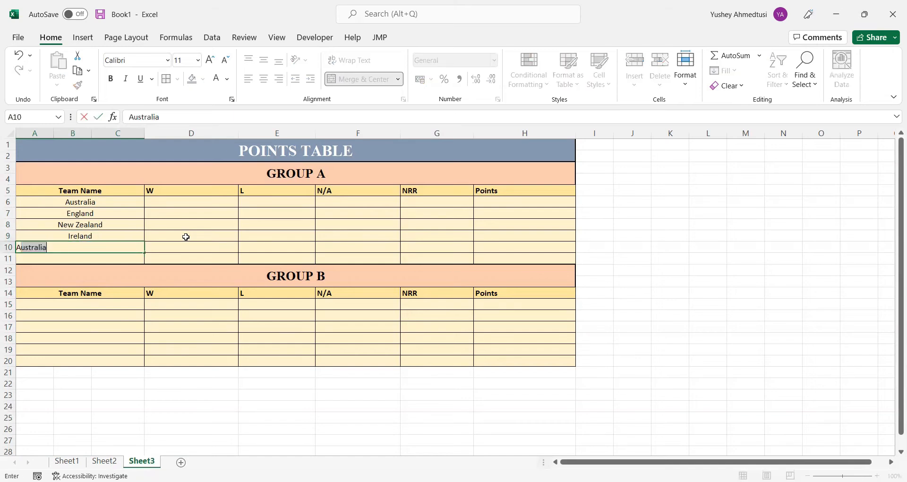
text(fghanista)
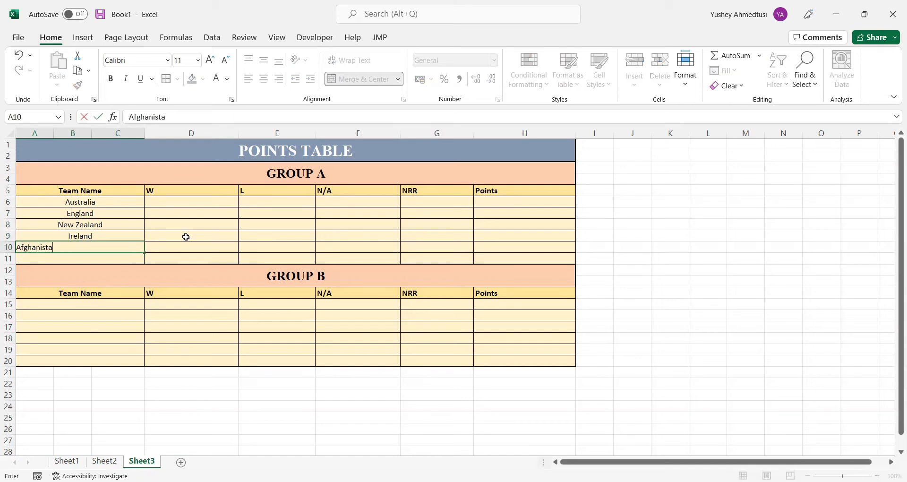
text(n)
key(Return)
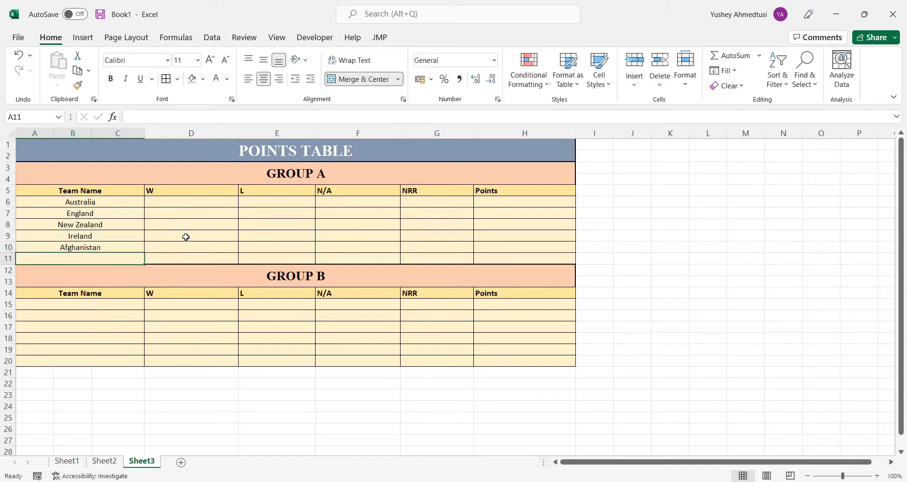
text(Sri L)
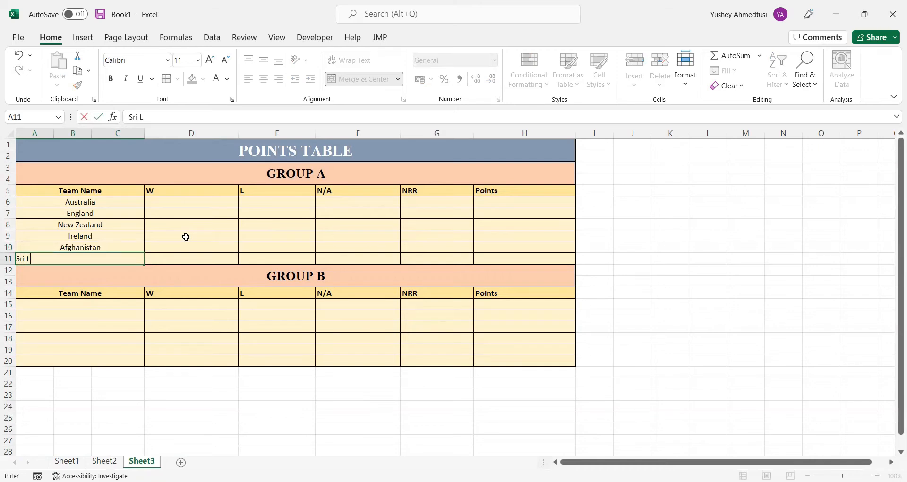
text(anka)
key(Return)
key(Return)
key(Return)
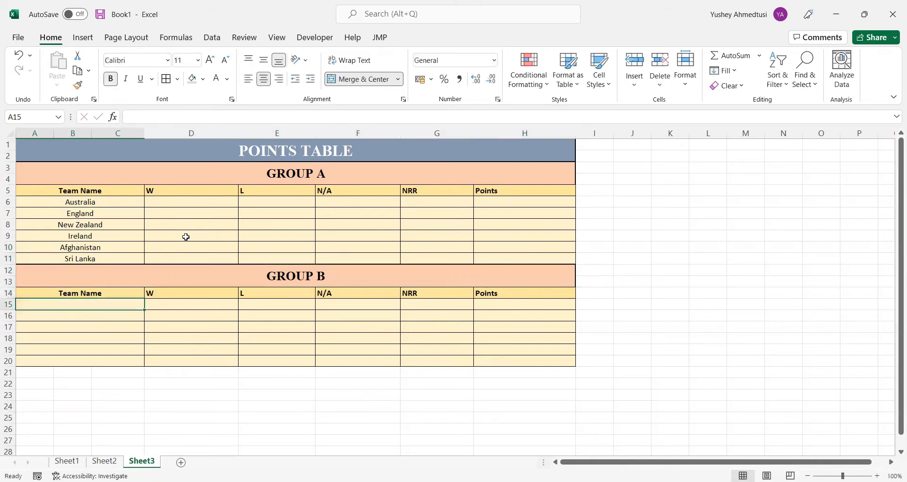
Enter India, Pakistan and Bangladesh as GROUP B team names in rows 15 to 17
text(India)
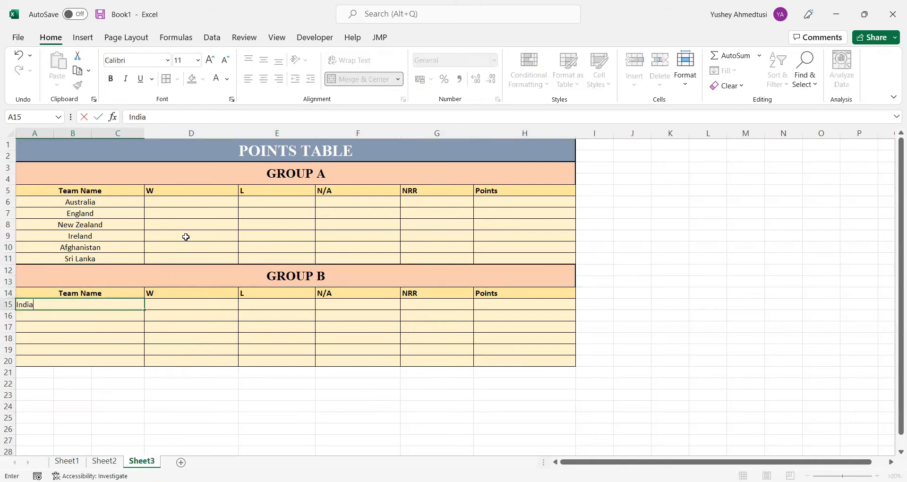
key(Return)
text(Pakistan)
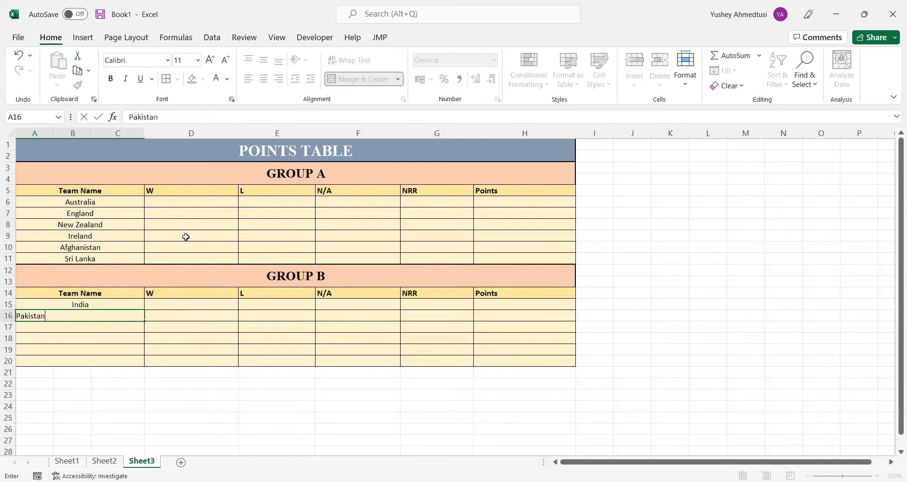
key(Return)
text(B)
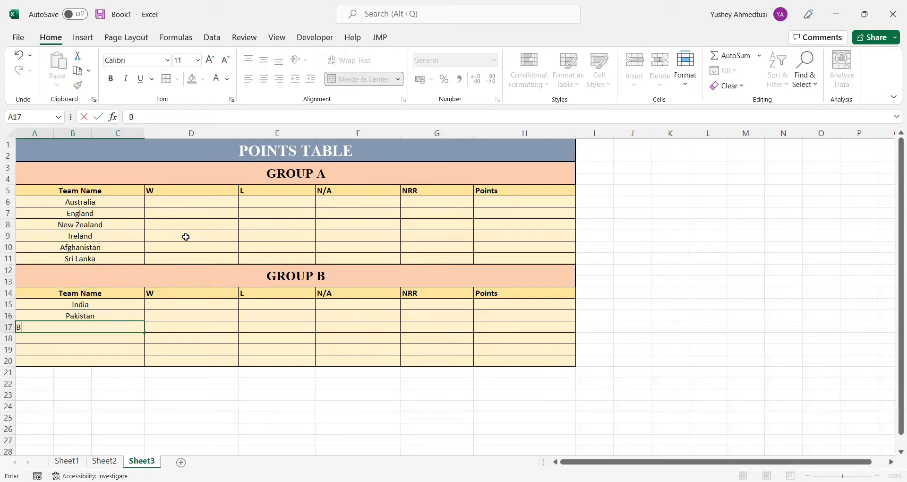
text(angladesh)
key(Return)
Enter South Africa as the GROUP B team name in row 18
text(Sopth)
key(BackSpace)
key(BackSpace)
key(BackSpace)
text(uth A)
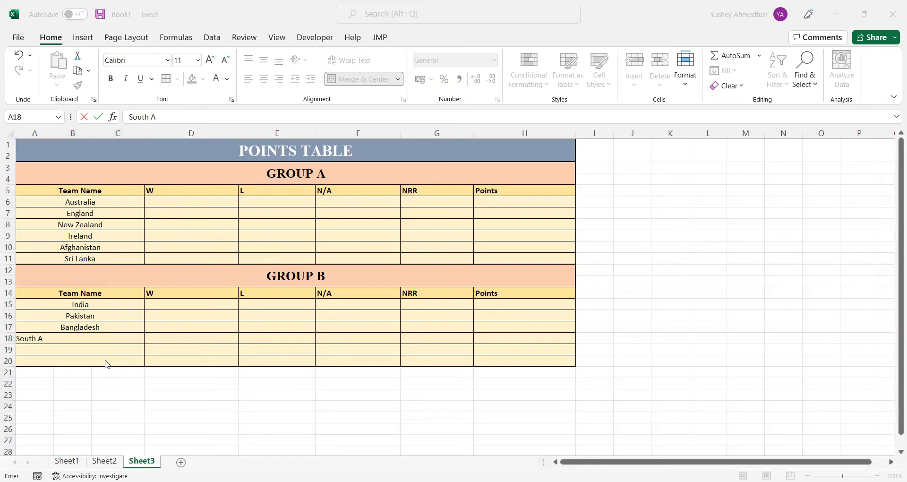
click(60, 335)
text(fr)
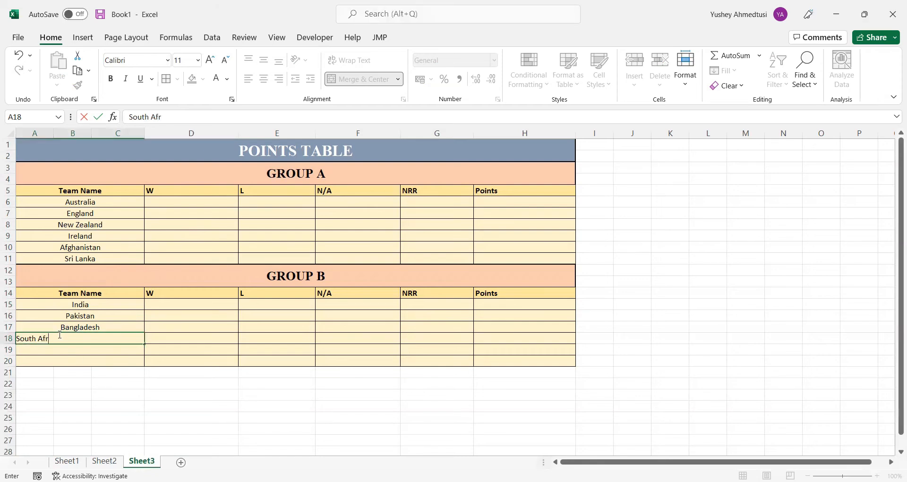
text(ica)
key(Return)
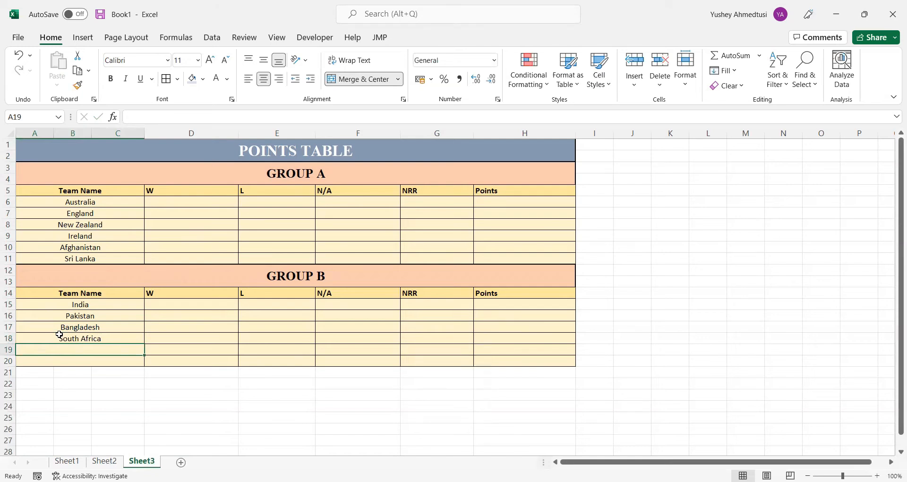
Complete the GROUP B team names with Zimbabwe and The Netherlands in rows 19 and 20
text(Zimbab)
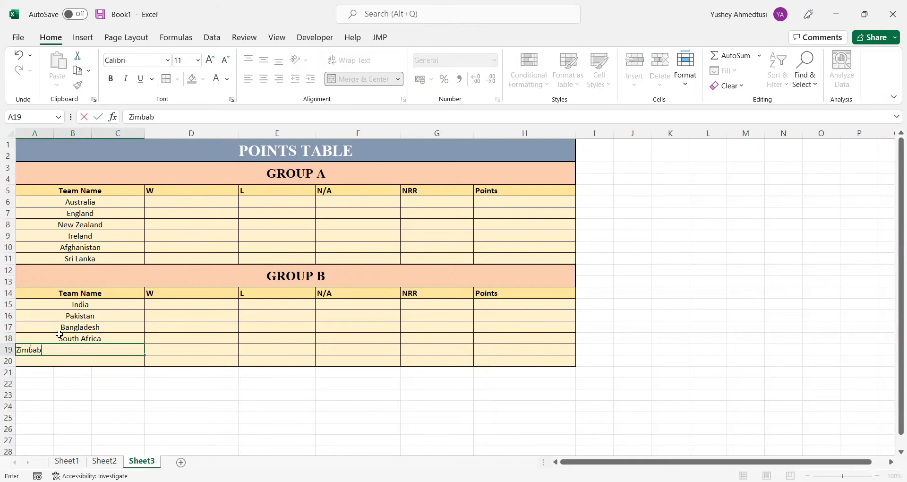
text(we)
key(Return)
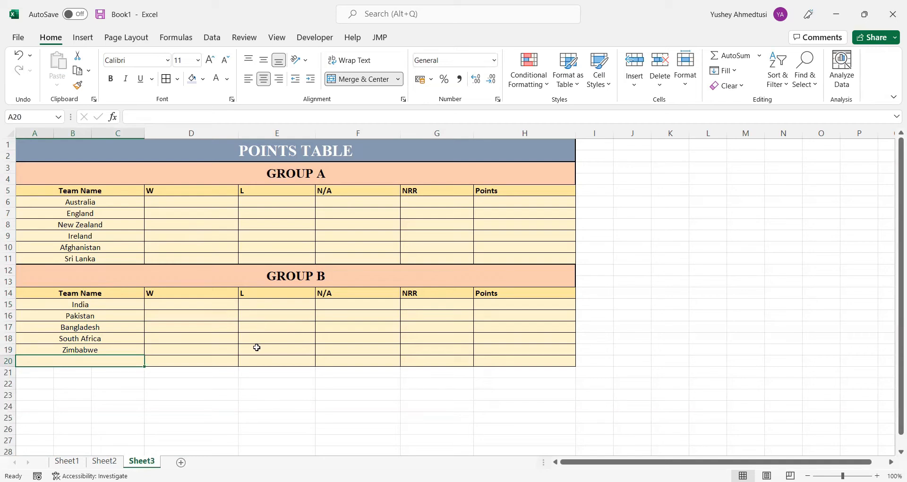
text(The Netherlands)
key(Tab)
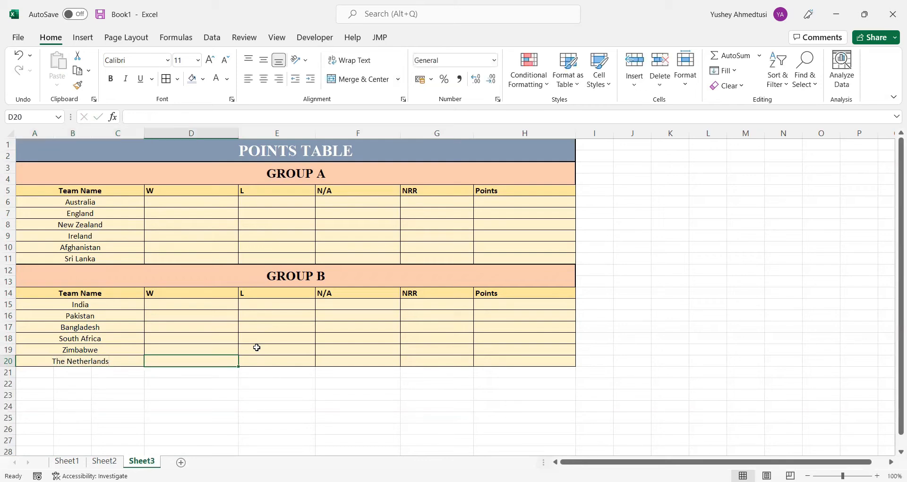
key(Up)
key(Up)
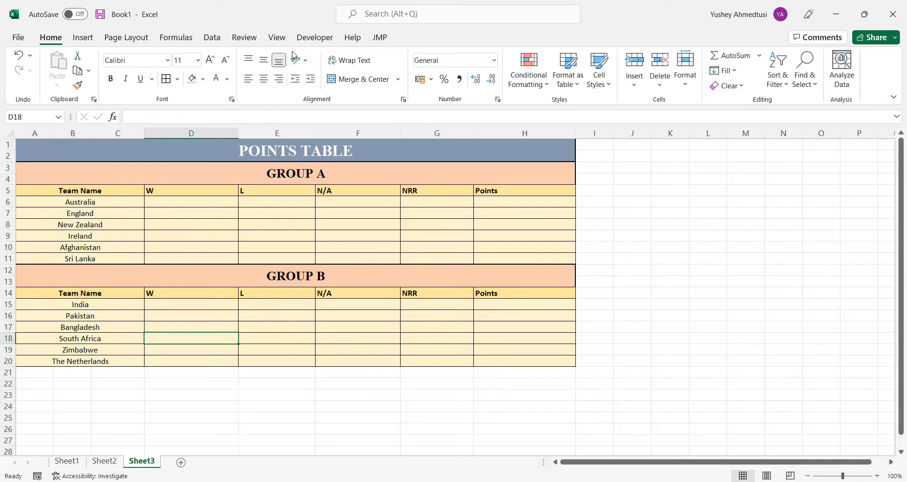
click(195, 204)
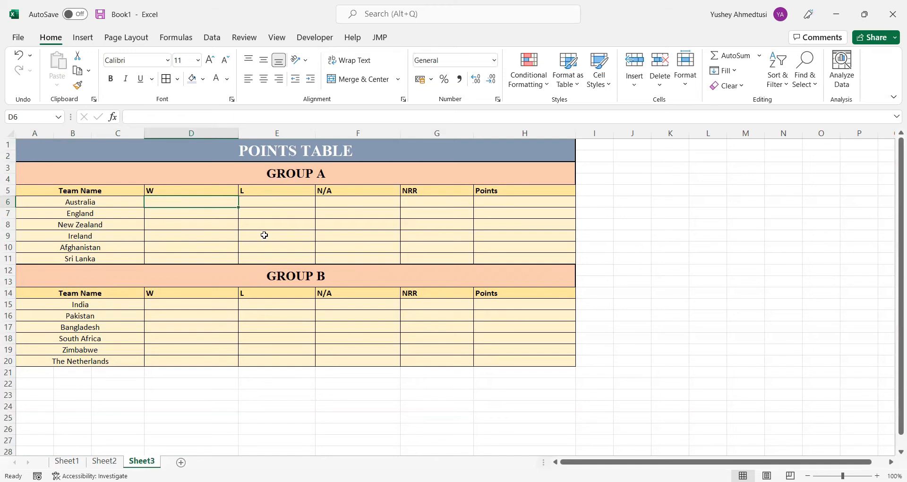
click(426, 191)
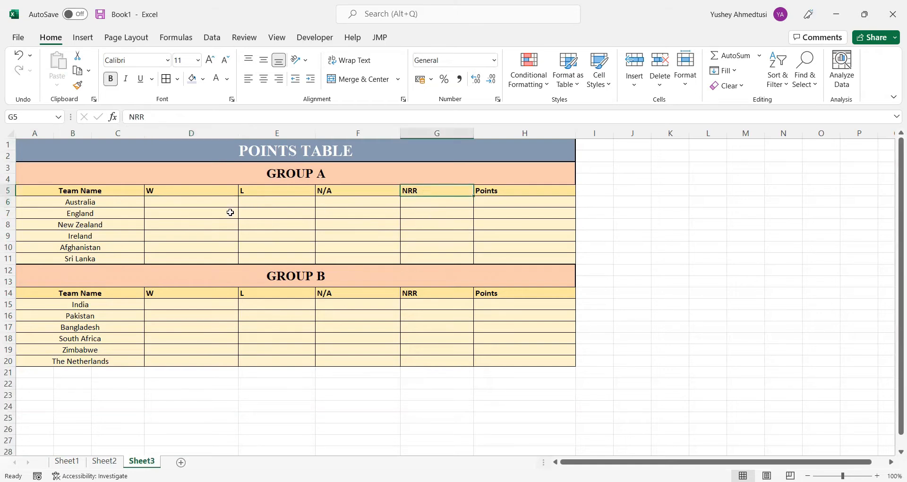
Begin a COUNTIF formula in Australia's W cell D6 on Sheet3, with Sheet2 as the source sheet for its range
click(182, 200)
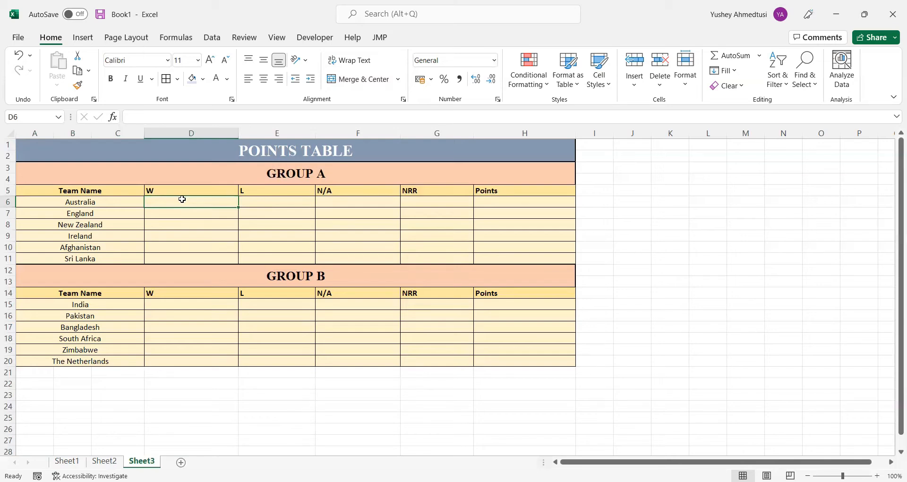
text(=)
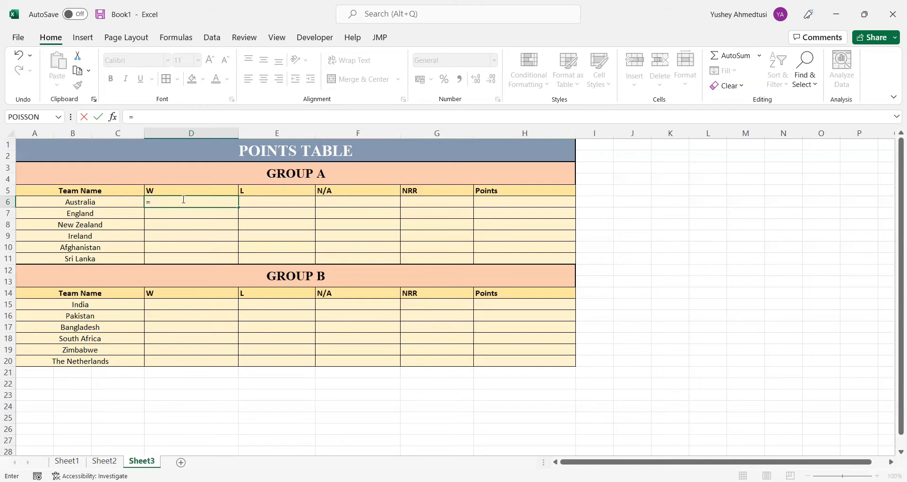
click(95, 460)
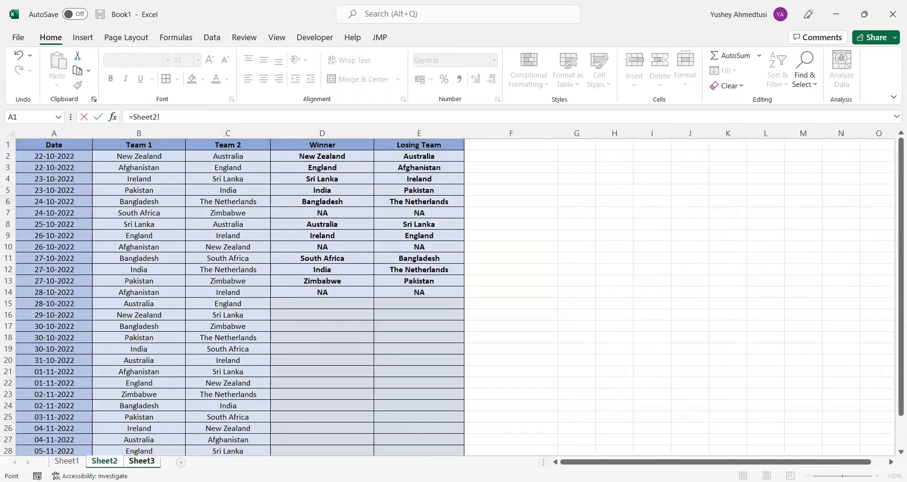
click(141, 461)
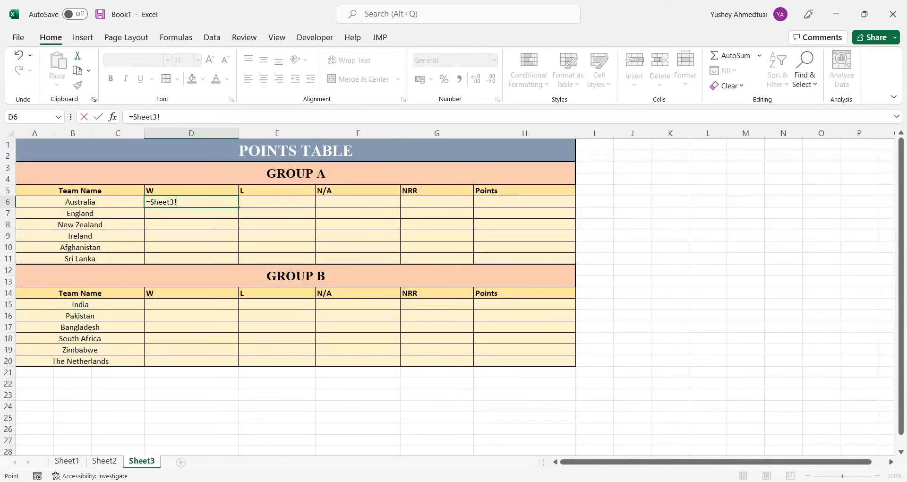
click(104, 461)
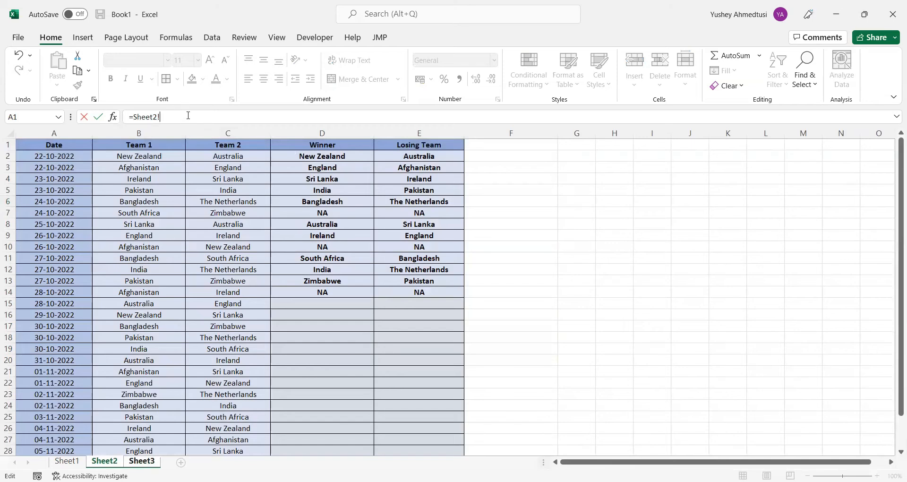
double_click(135, 117)
click(135, 117)
text(COUNTIF)
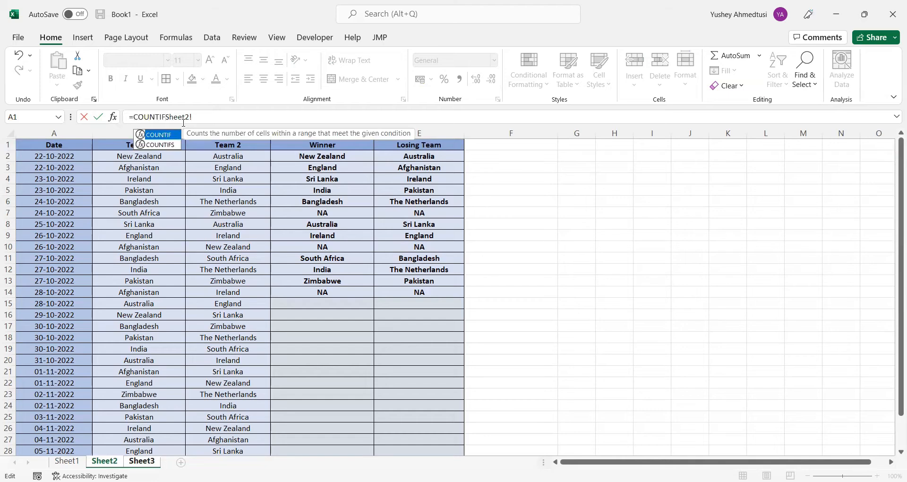
text(()
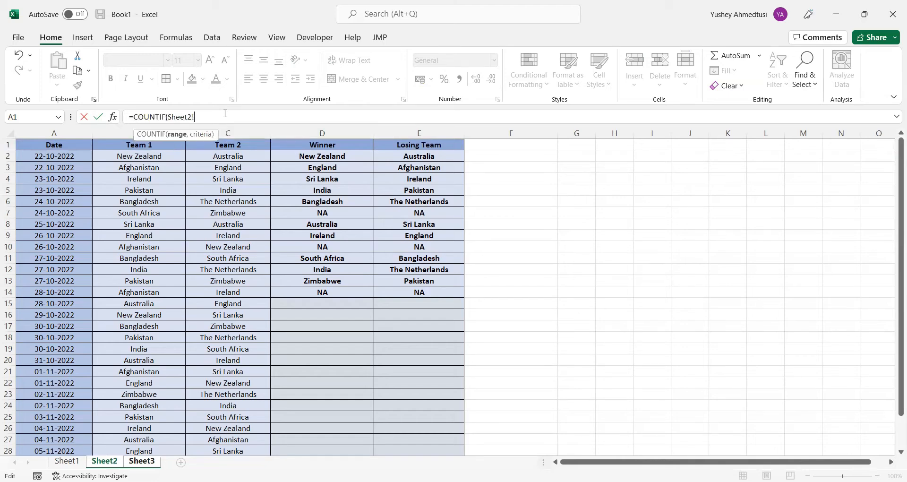
click(320, 158)
drag(320, 157, 338, 430)
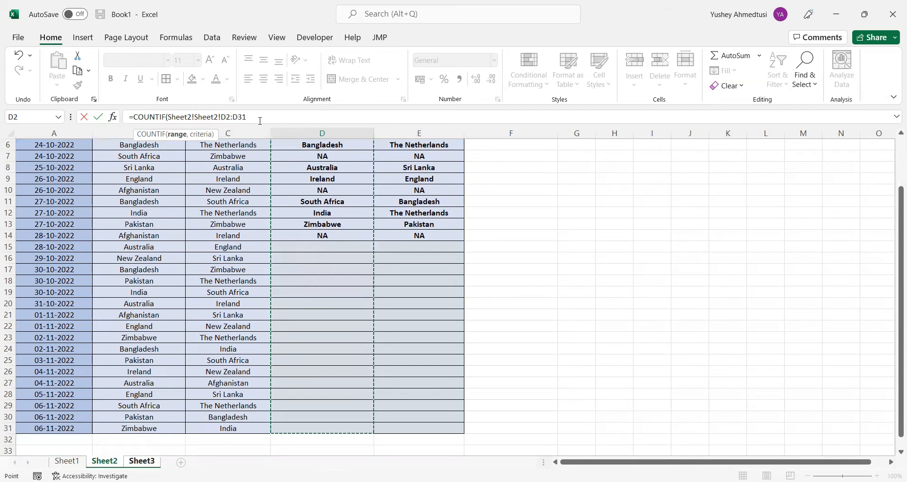
text(,)
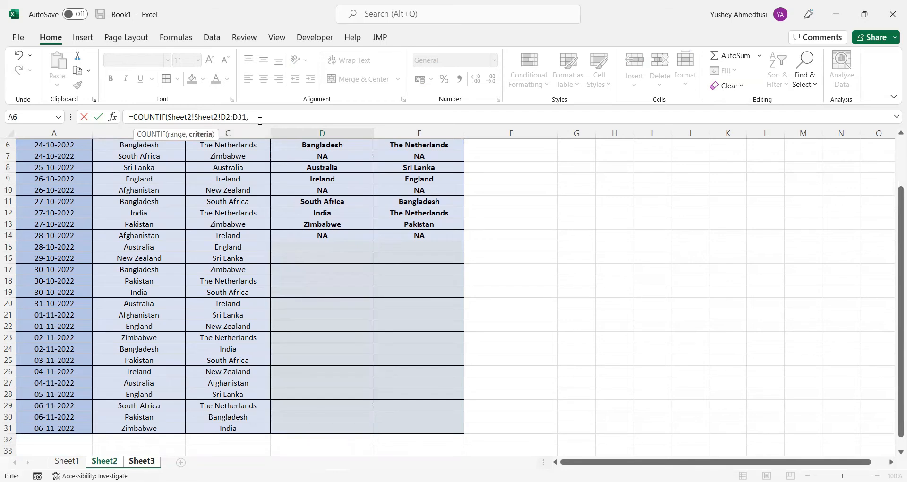
key(BackSpace)
key(BackSpace)
key(BackSpace)
key(BackSpace)
key(BackSpace)
key(BackSpace)
key(BackSpace)
key(BackSpace)
key(BackSpace)
key(BackSpace)
key(BackSpace)
key(BackSpace)
key(BackSpace)
key(BackSpace)
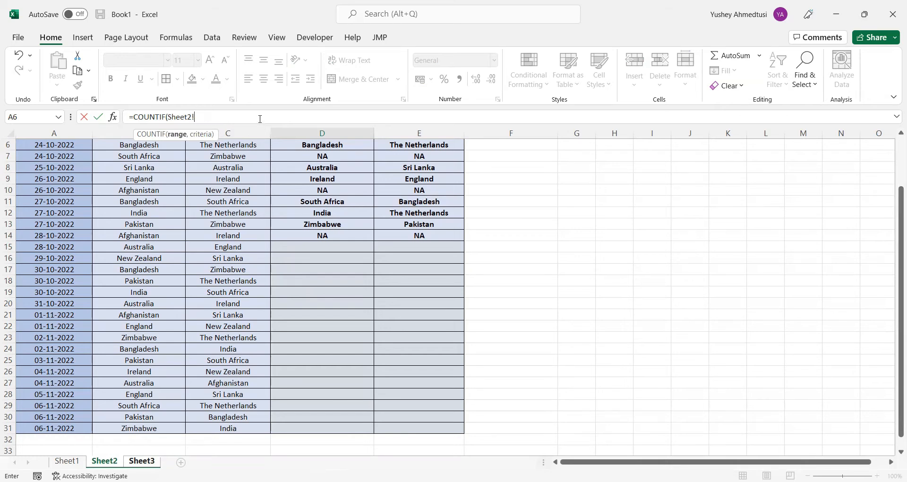
scroll(287, 176, up, 2)
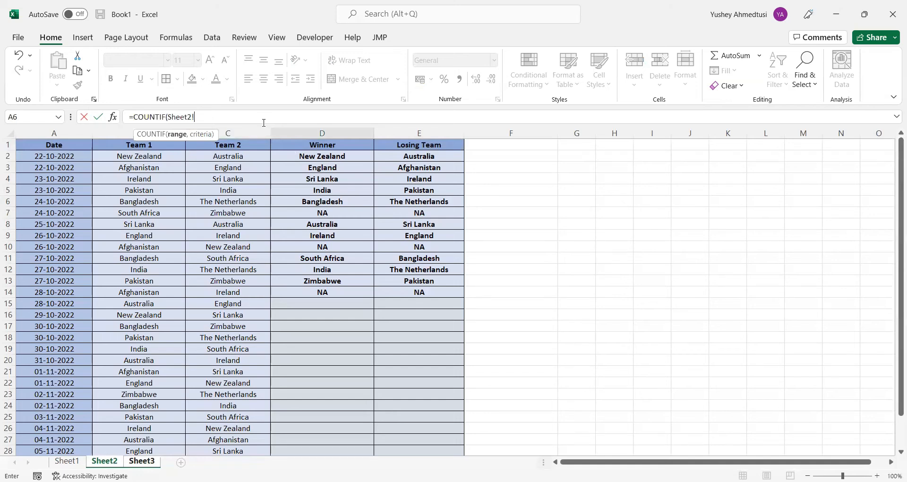
click(335, 159)
drag(335, 159, 335, 161)
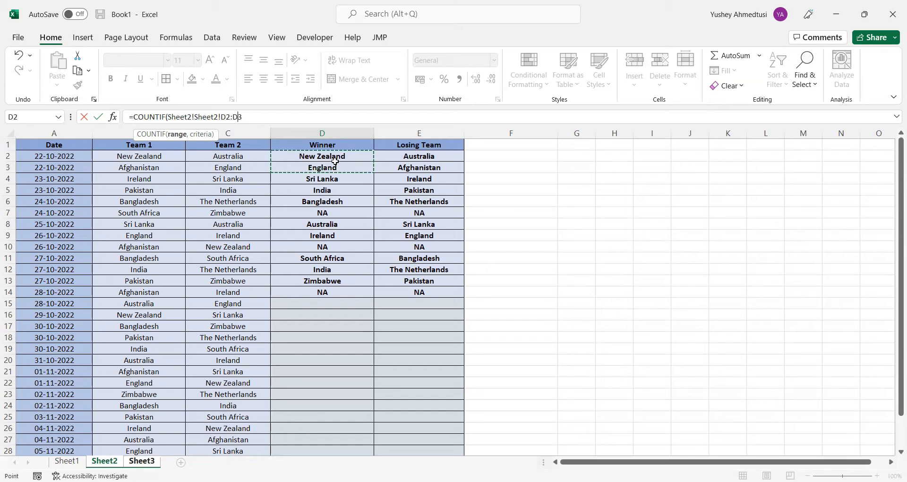
key(BackSpace)
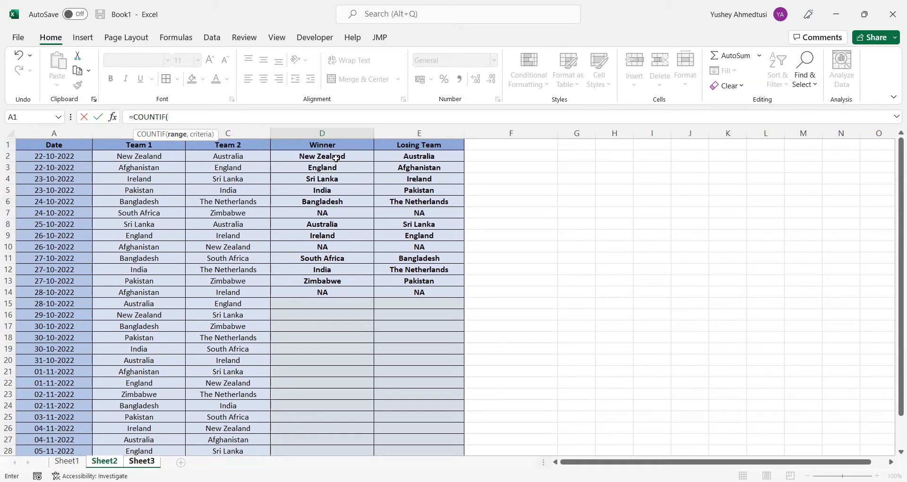
Give the COUNTIF formula the Winner range Sheet2!D2:D31 and Australia's team name cell Sheet3!A6 as its criterion
click(336, 157)
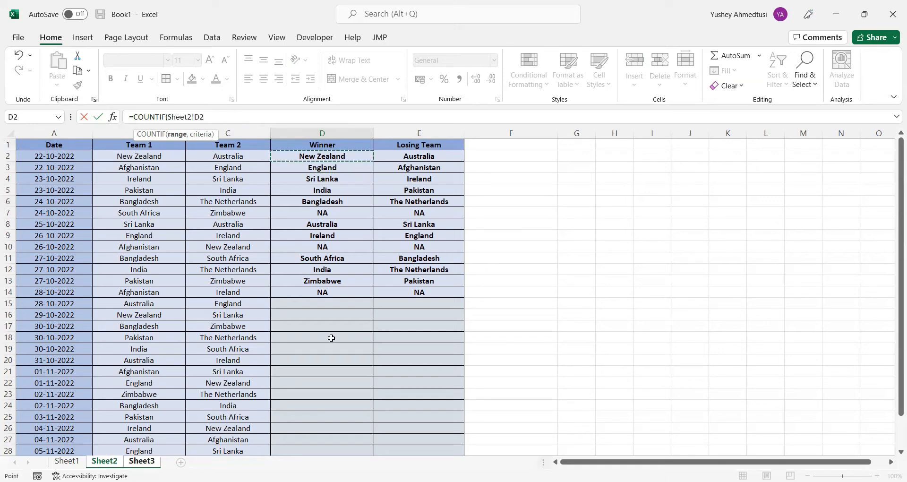
mouse_move(327, 436)
mouse_down()
mouse_move(320, 462)
mouse_move(321, 432)
mouse_up()
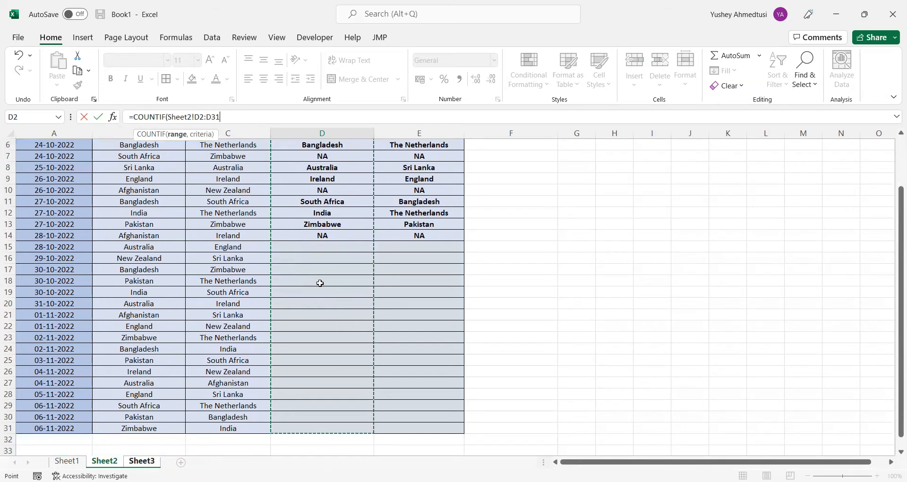
scroll(319, 283, up, 2)
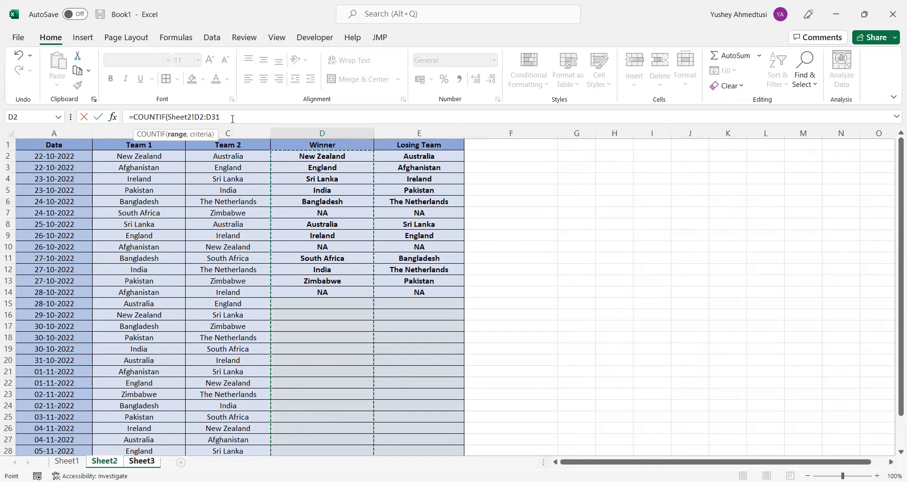
text(,)
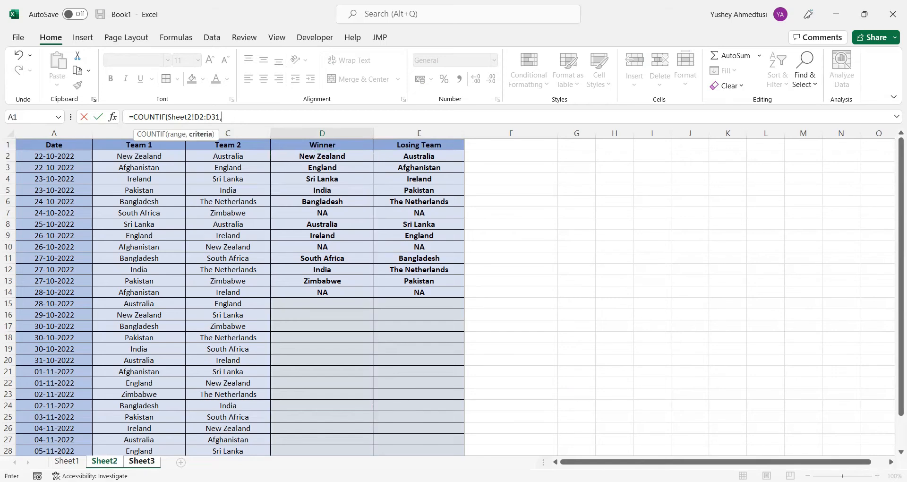
click(142, 461)
click(108, 203)
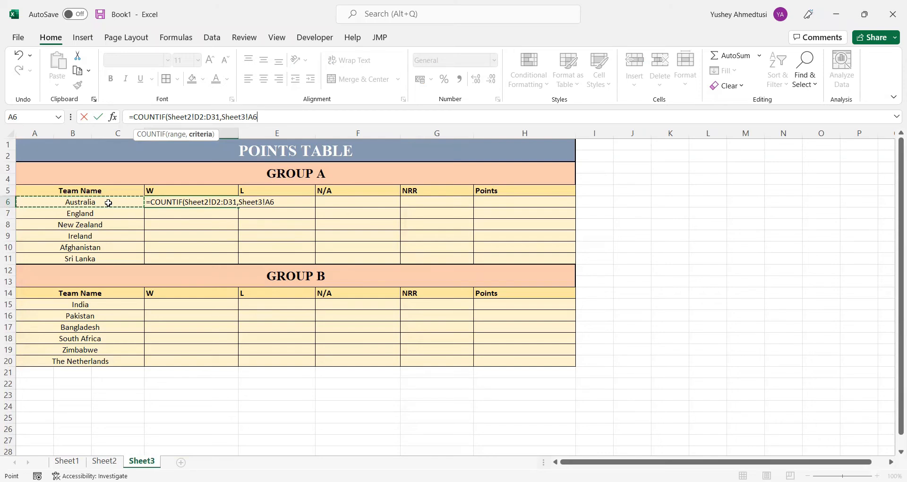
Finish Australia's W formula in D6 with the absolute criterion Sheet3!$A$6 and fill it across into L cell E6
key(F4)
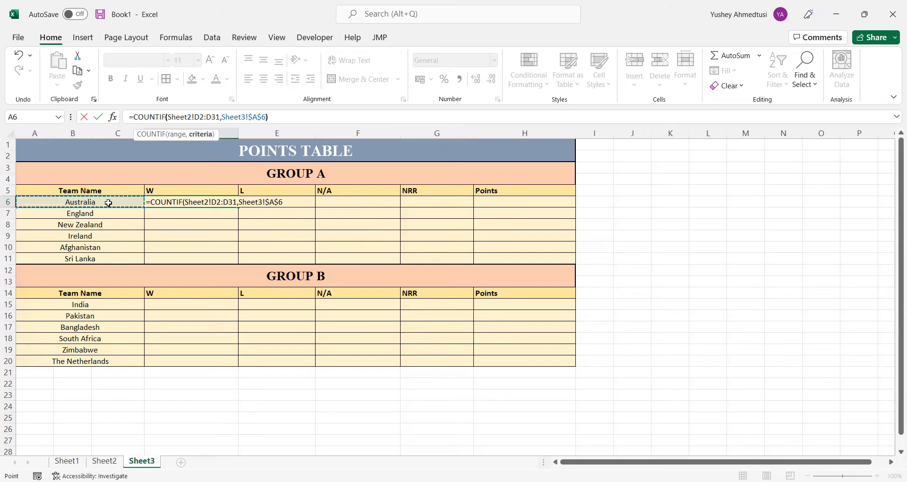
text())
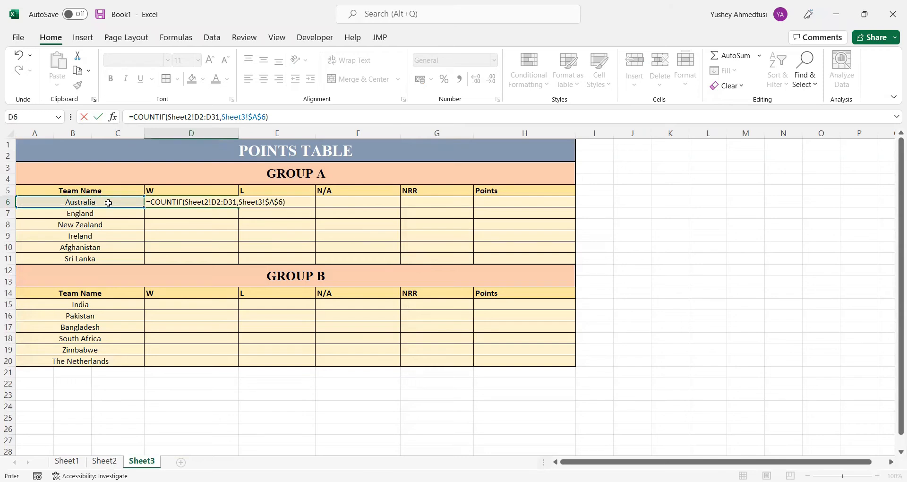
key(Return)
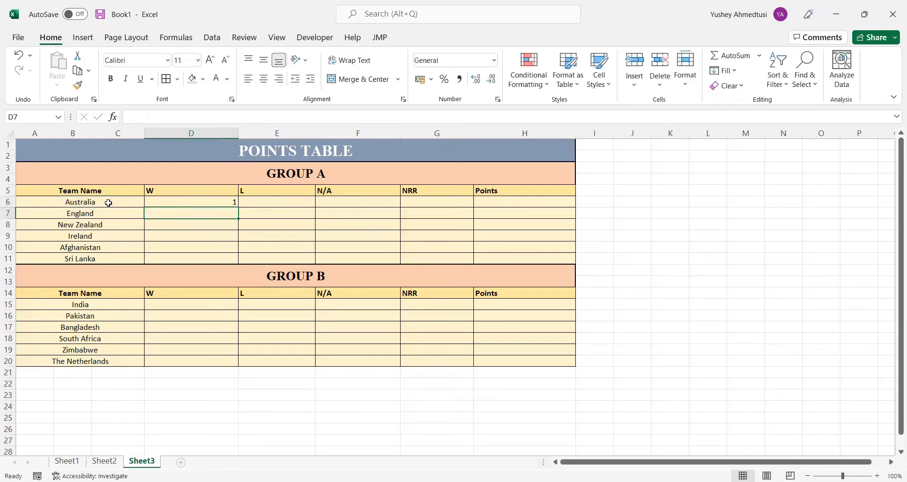
click(188, 204)
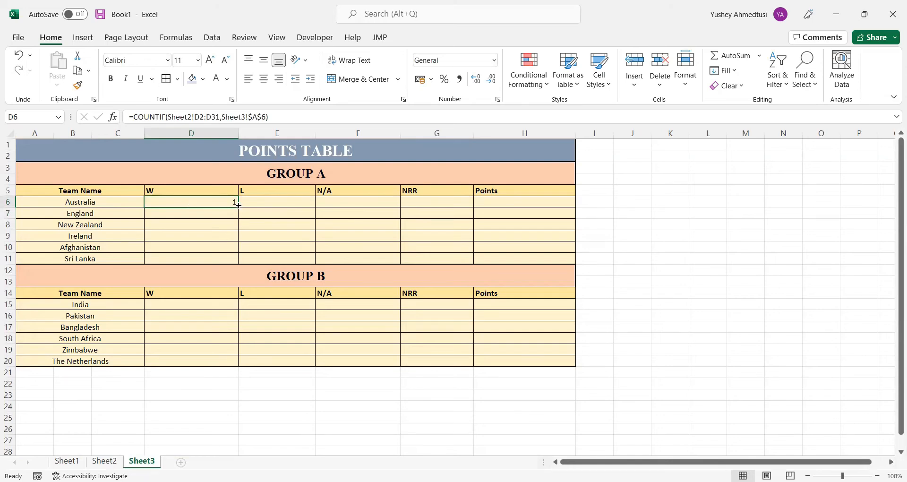
drag(240, 208, 287, 208)
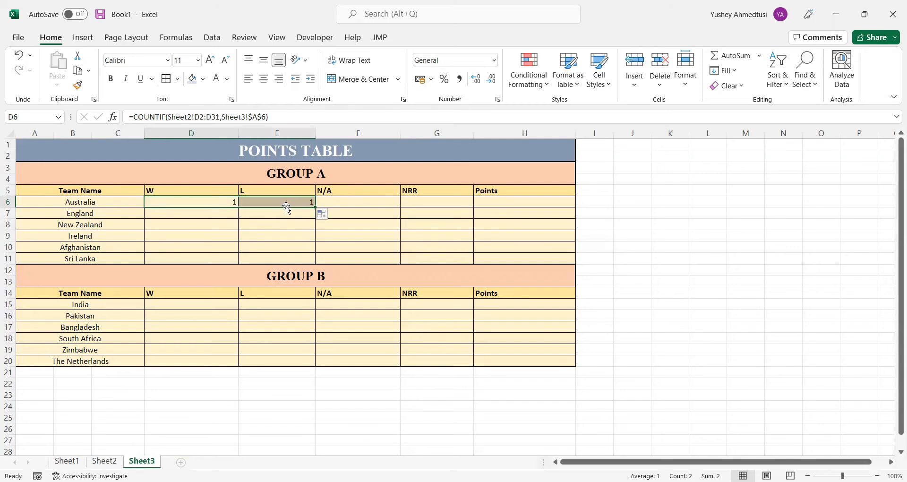
Make the team name criterion in Australia's W formula in D6 relative, as Sheet3!A6
click(217, 200)
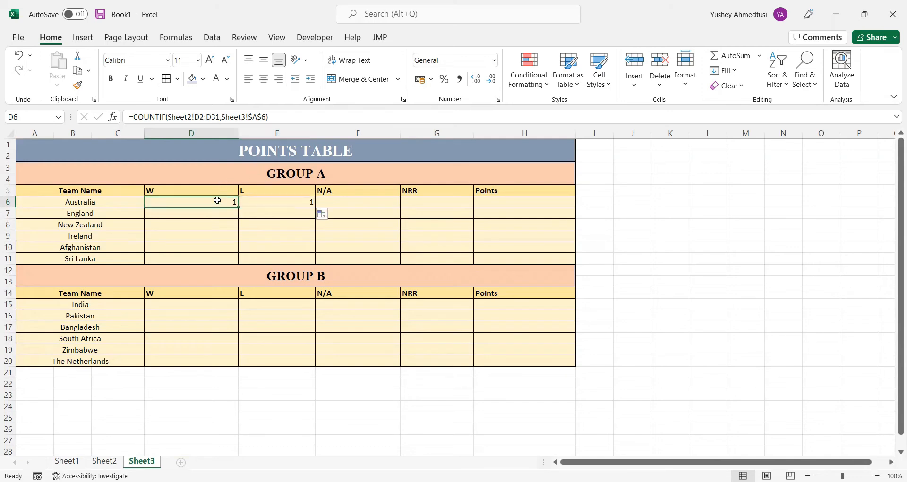
click(261, 117)
key(BackSpace)
key(Left)
key(BackSpace)
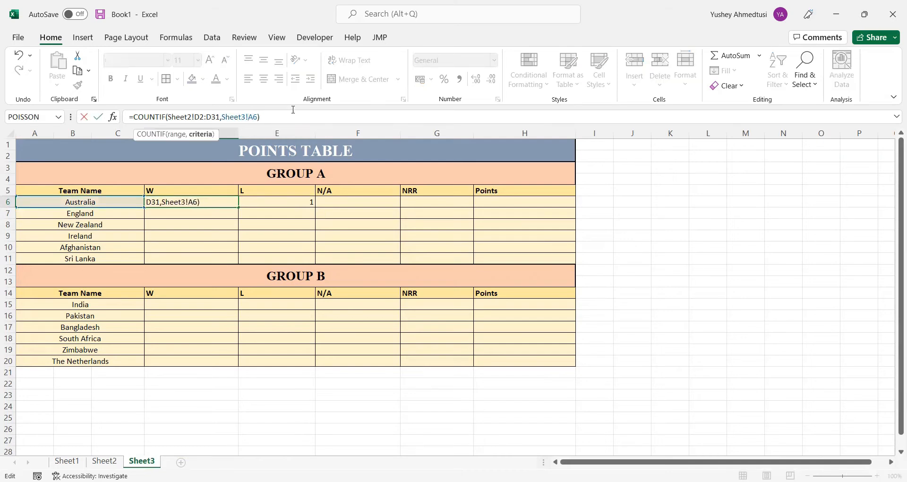
key(ctrl+Return)
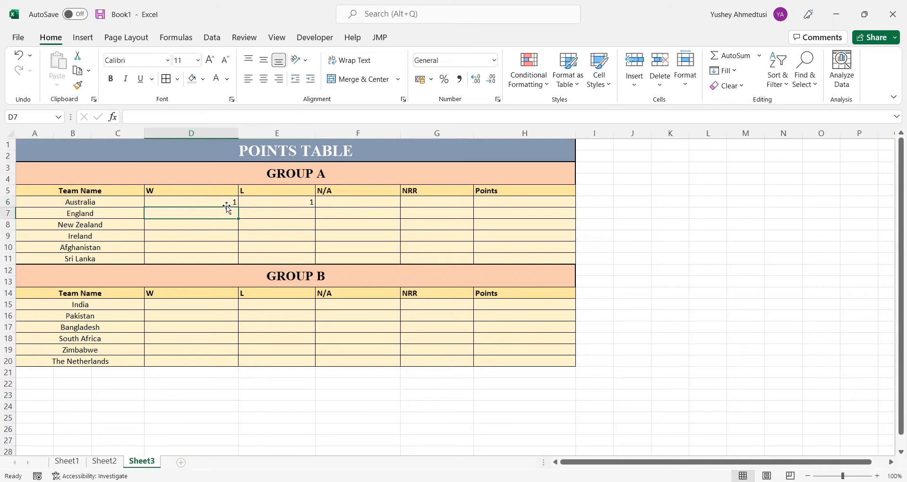
Fill Australia's W formula from D6 down to Sri Lanka's row and copy D6:D11 for GROUP B
drag(238, 207, 235, 261)
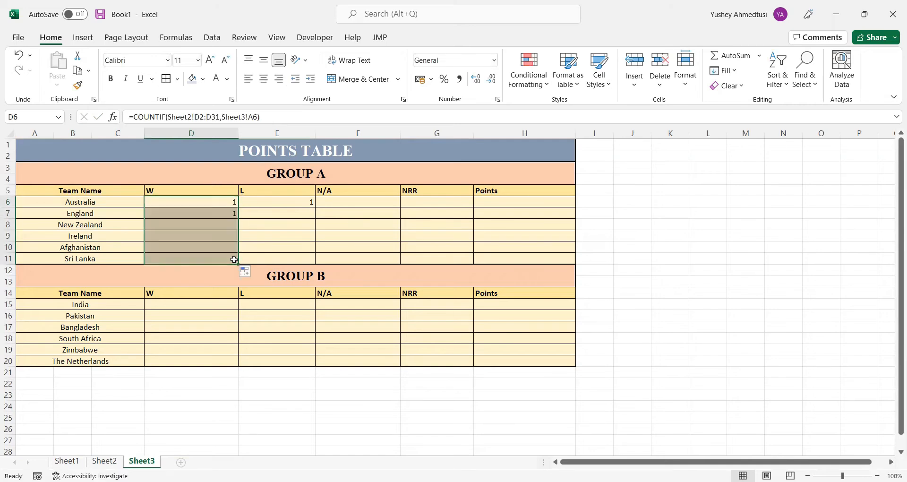
key(ctrl+c)
click(223, 306)
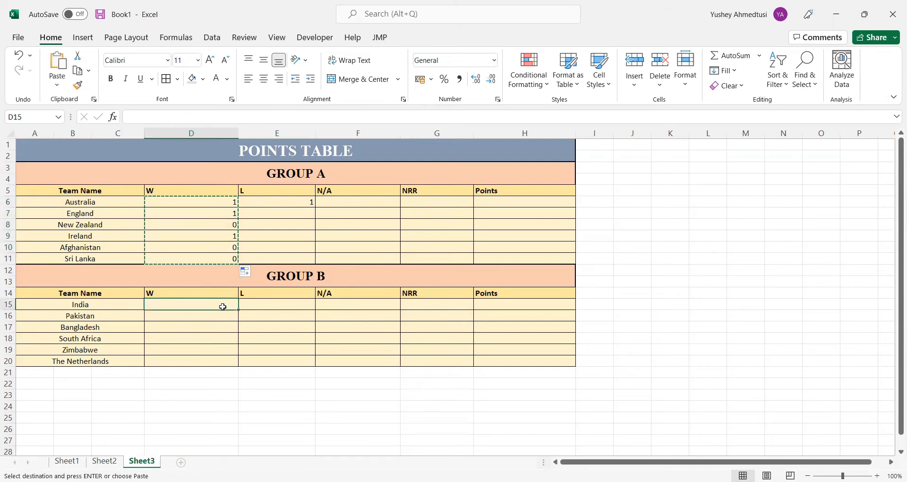
Make the Winner range in Australia's W formula in D6 absolute, as Sheet2!$D$2:$D$31
click(221, 205)
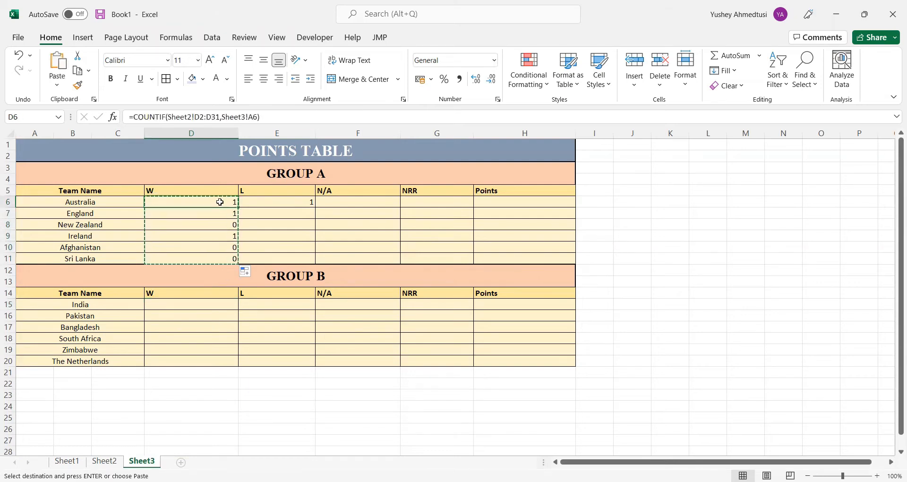
click(207, 118)
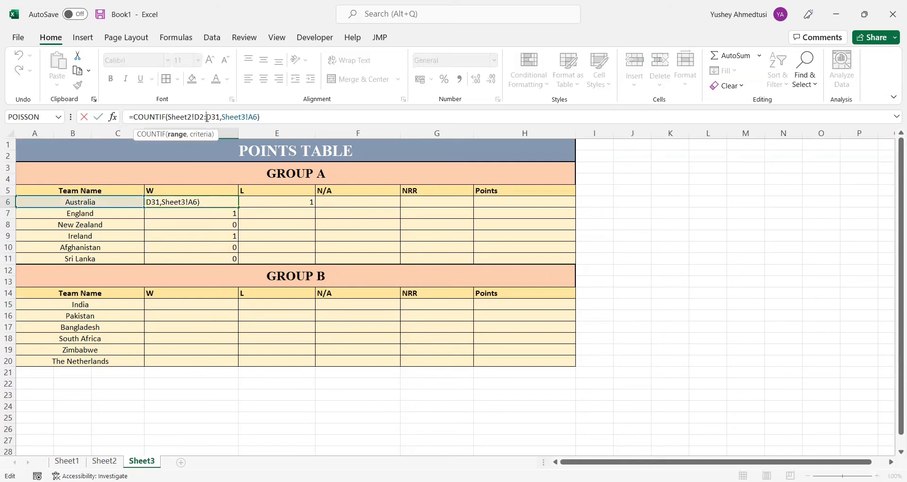
key(F4)
click(198, 118)
key(F4)
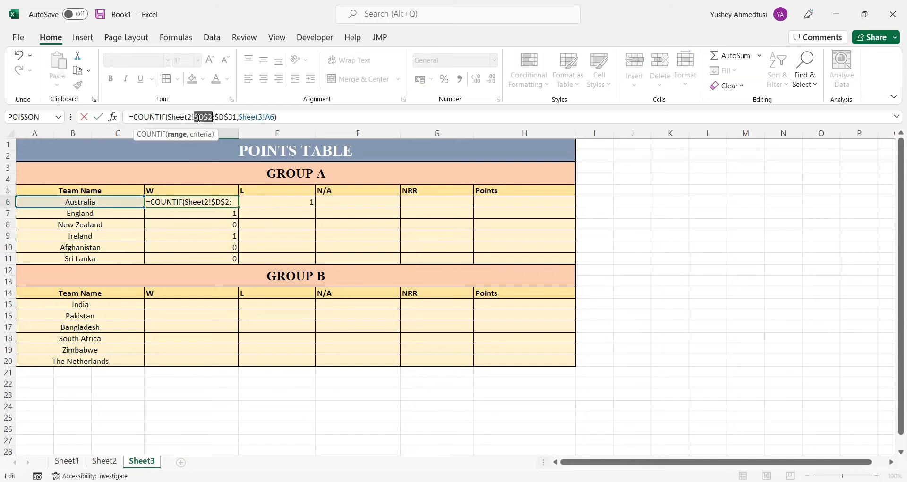
key(Return)
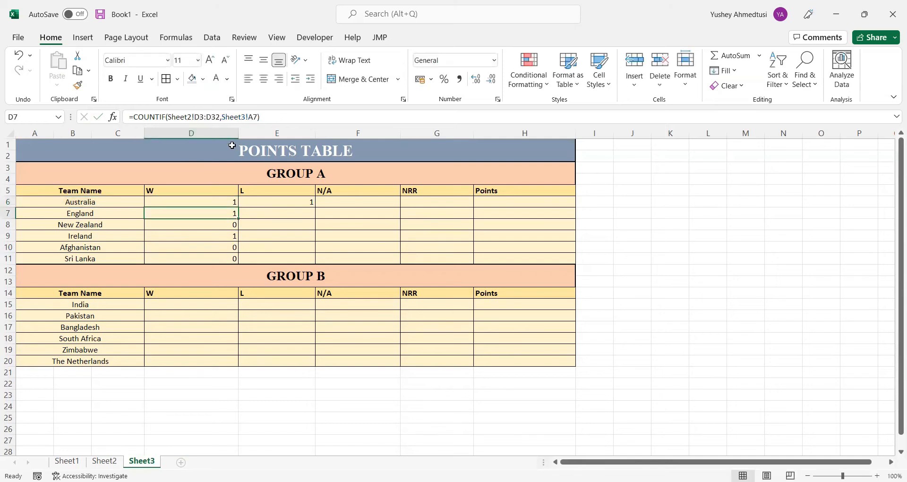
Fill the W formula from D6 down to D11 and copy D6:D11 into GROUP B's W cells starting at D15
click(232, 202)
drag(238, 207, 236, 261)
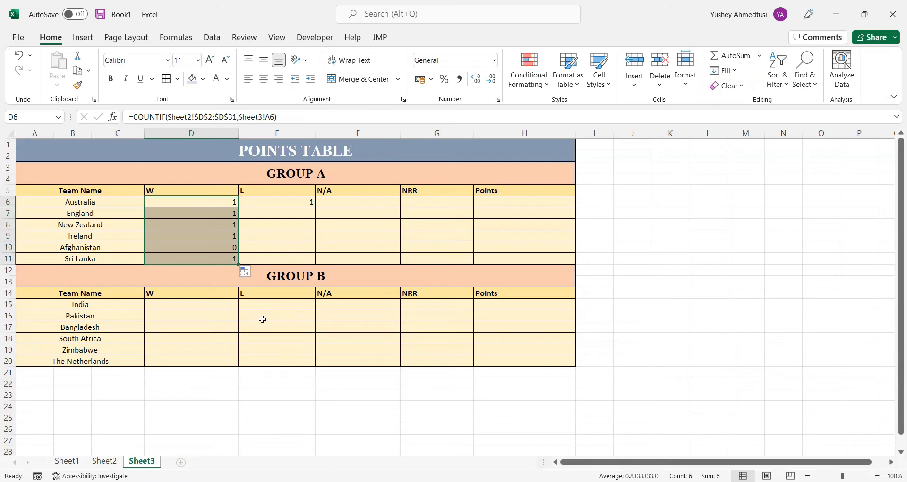
key(ctrl+c)
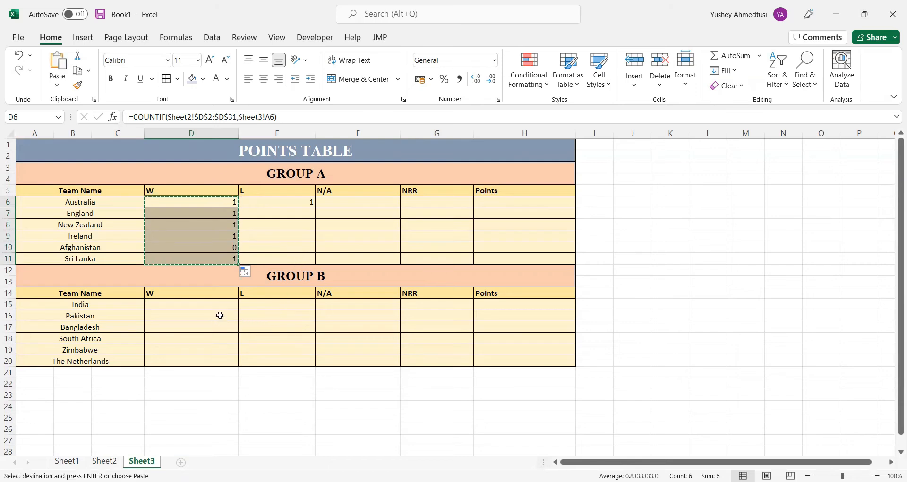
click(225, 305)
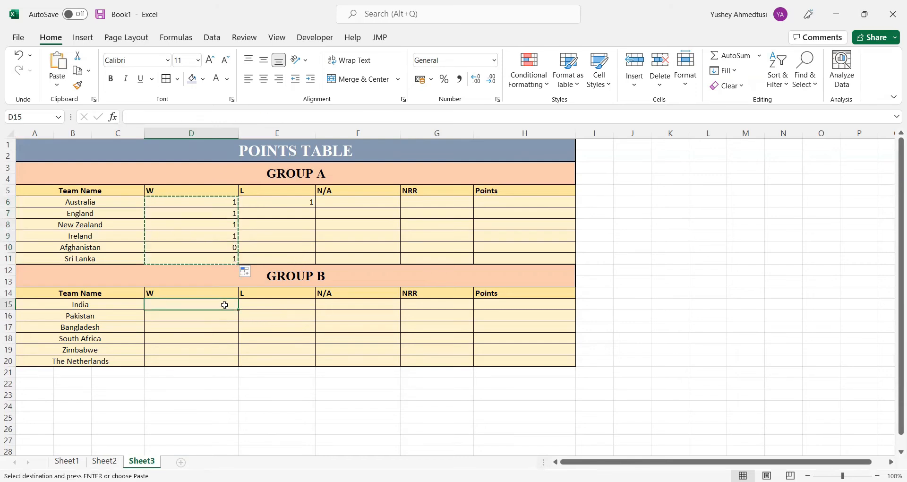
key(ctrl+v)
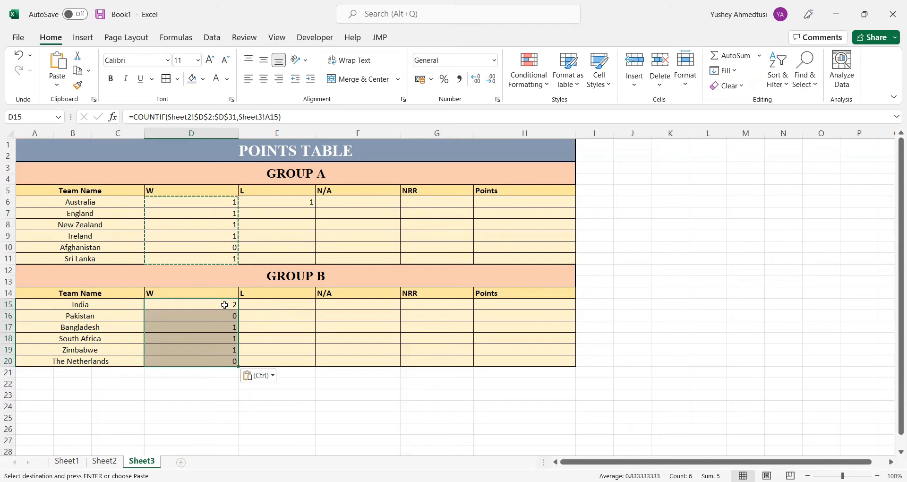
Edit Australia's L formula in E6 to use the absolute range Sheet2!$E$2:$E$31 and the relative criterion Sheet3!A6
click(301, 202)
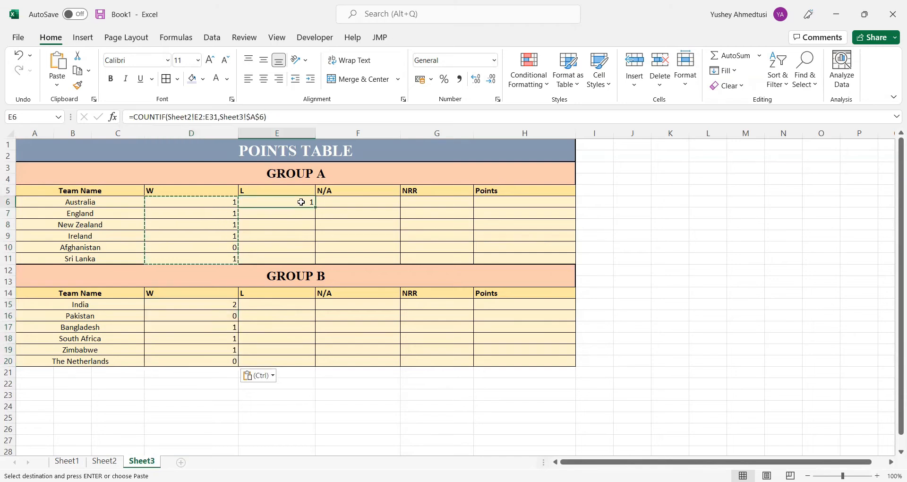
click(198, 116)
drag(195, 116, 217, 117)
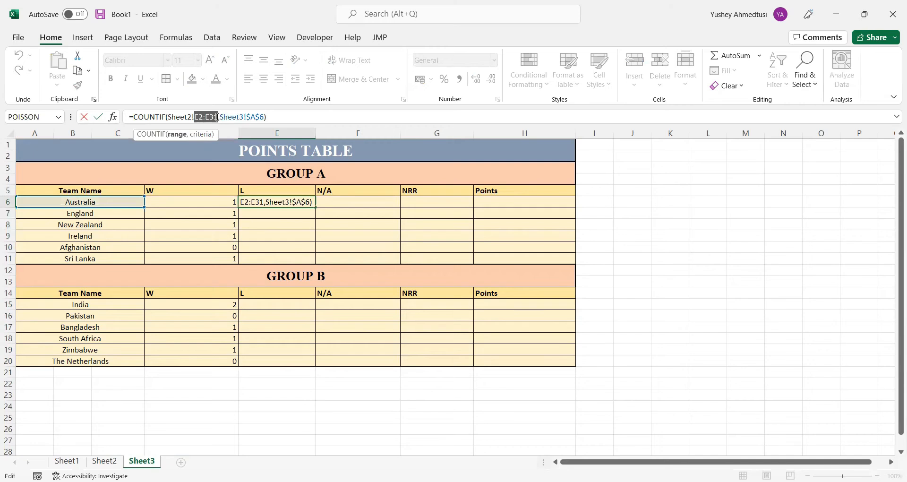
key(F4)
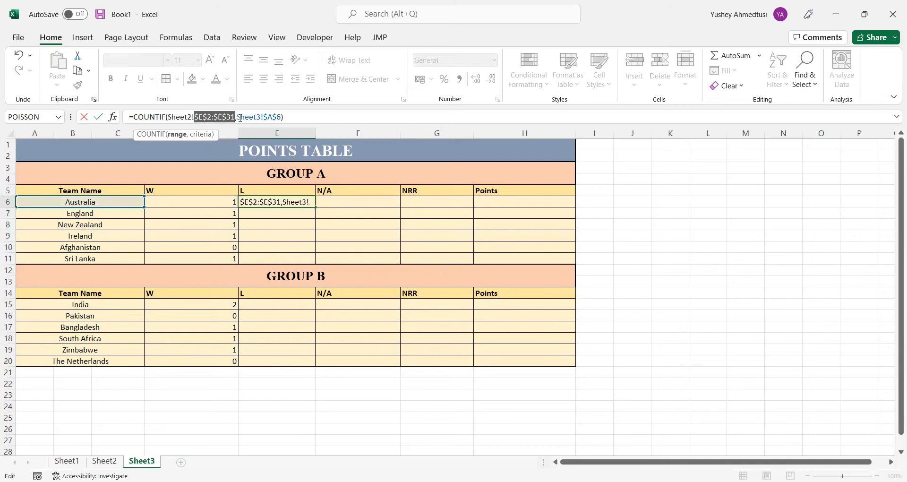
click(268, 119)
key(BackSpace)
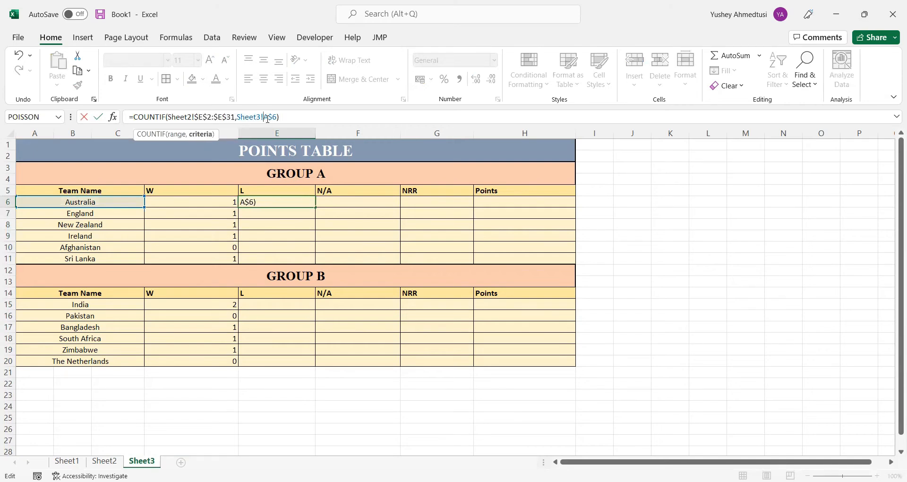
key(BackSpace)
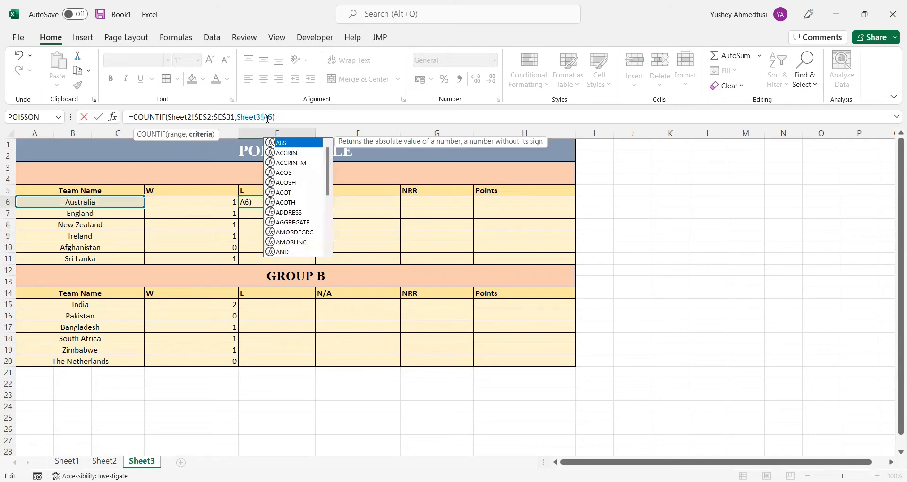
key(Return)
drag(308, 201, 314, 211)
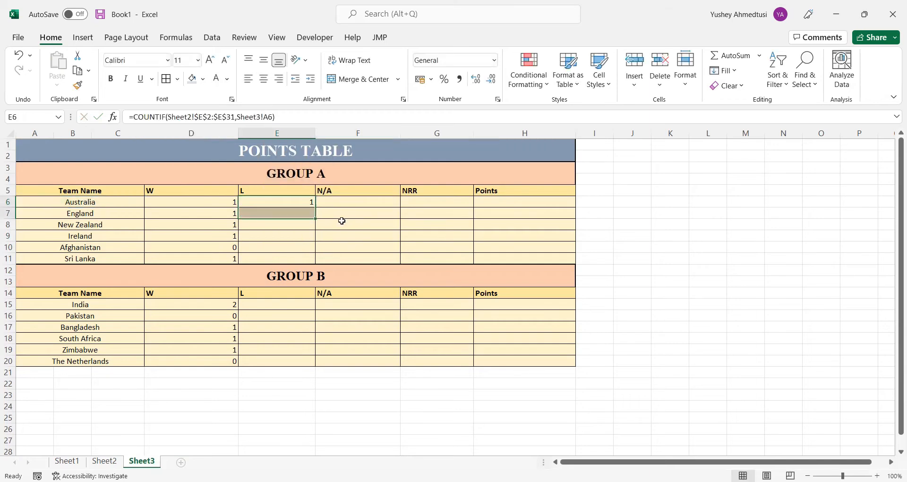
click(342, 221)
click(308, 202)
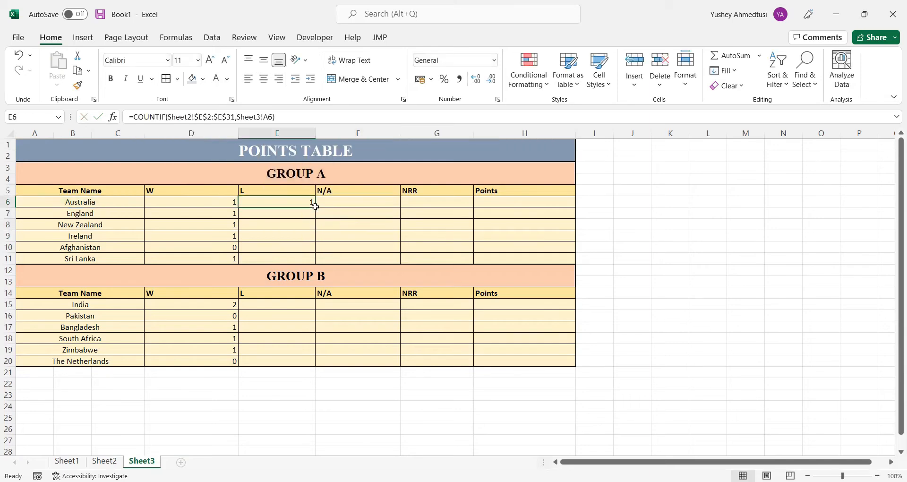
drag(313, 205, 318, 207)
click(321, 222)
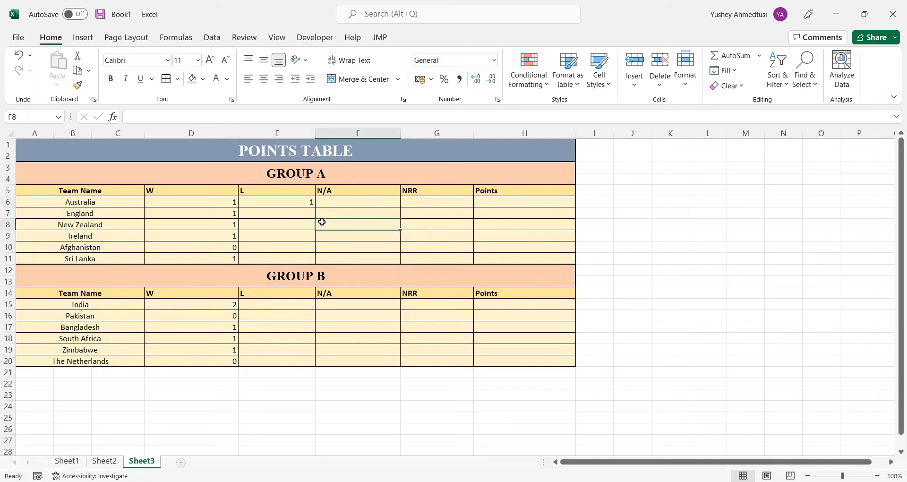
Fill the L formula from E6 down to E11 and copy E6:E11 into GROUP B's L cells starting at E15
click(301, 202)
drag(317, 208, 312, 260)
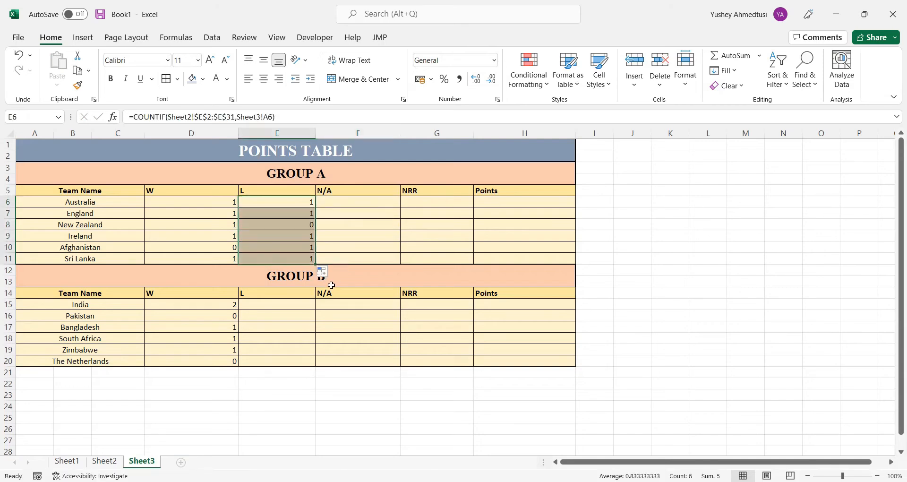
key(ctrl+c)
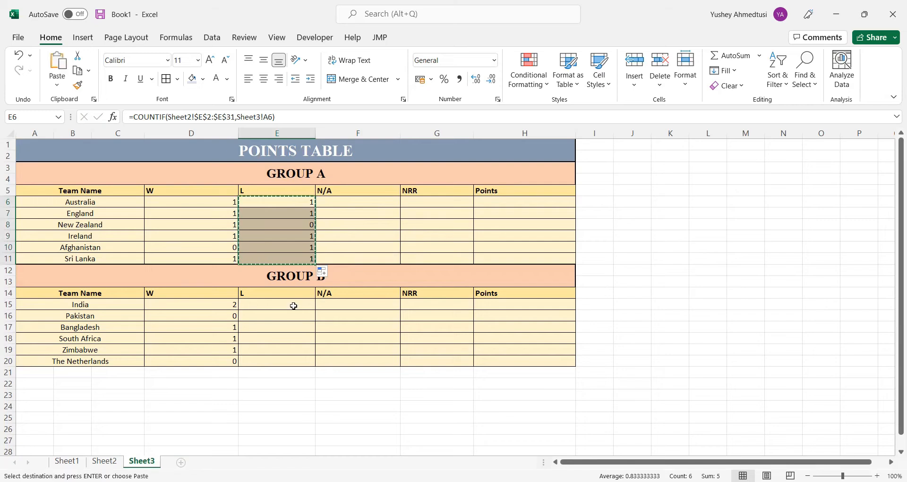
click(296, 306)
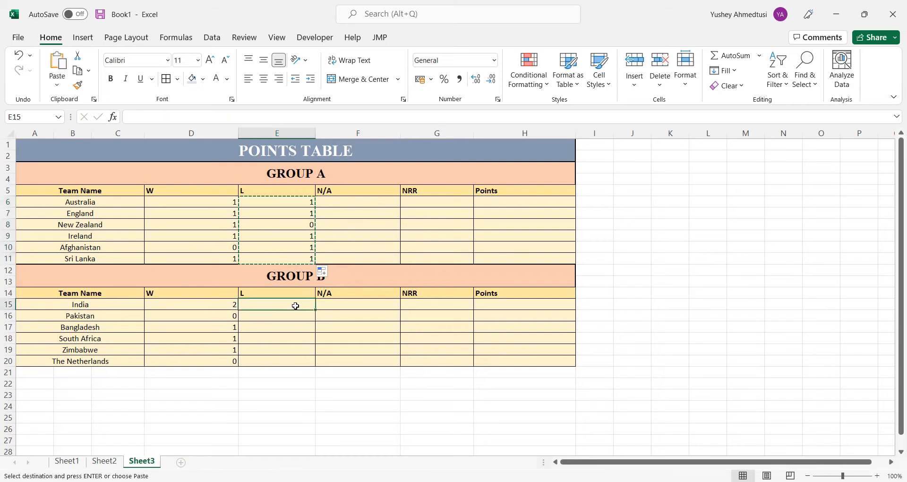
key(ctrl+v)
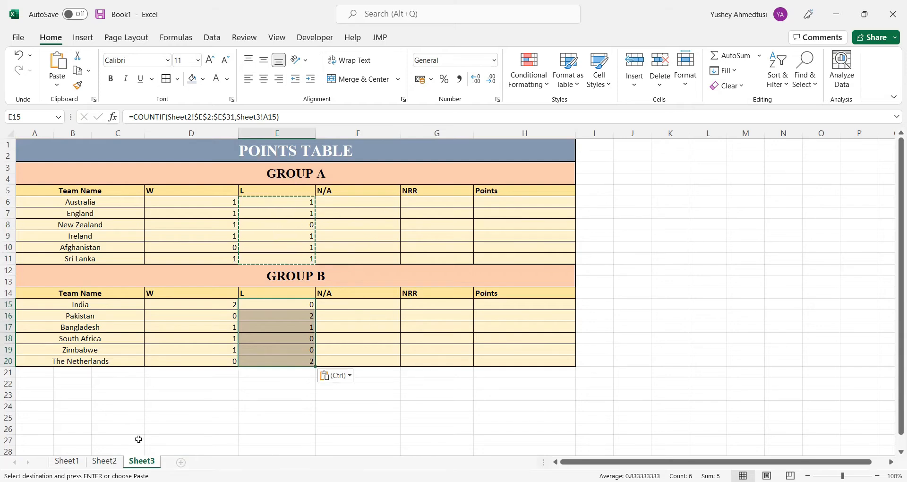
Link Sheet2's Winner column to Sheet1 by entering =Sheet1!D2 in D2 and filling it down to D31
click(104, 461)
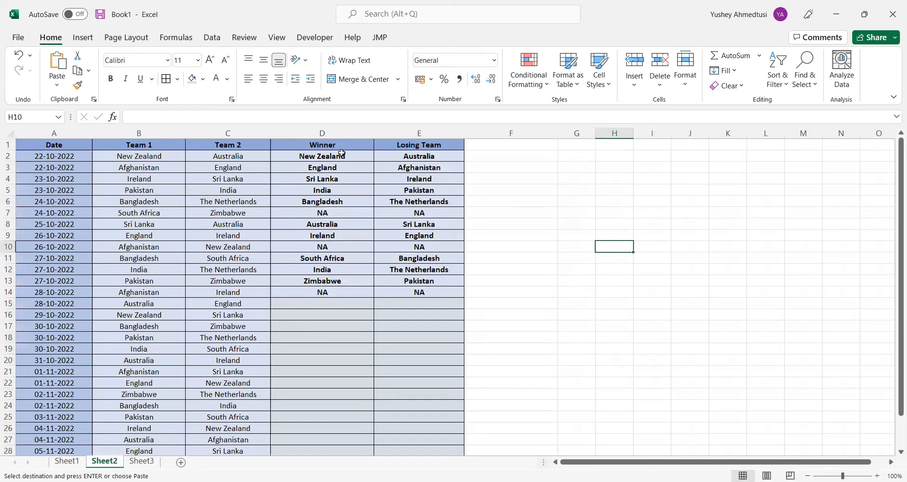
click(342, 154)
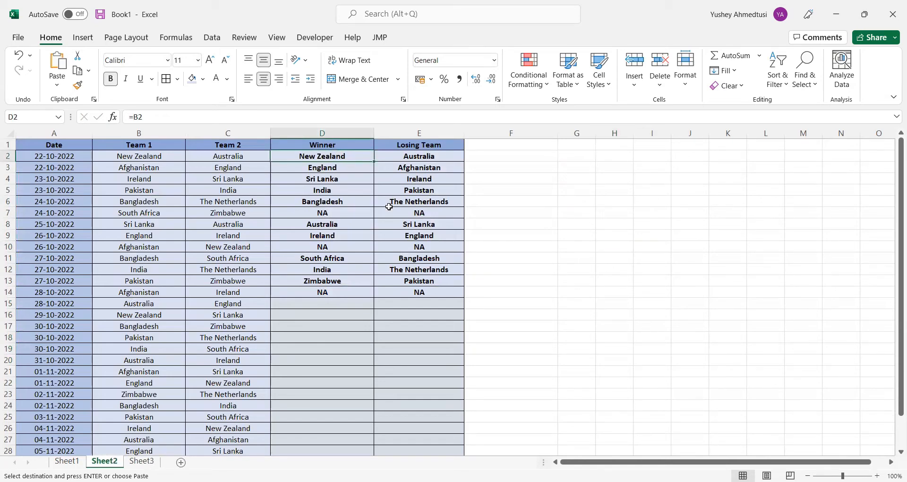
text(=)
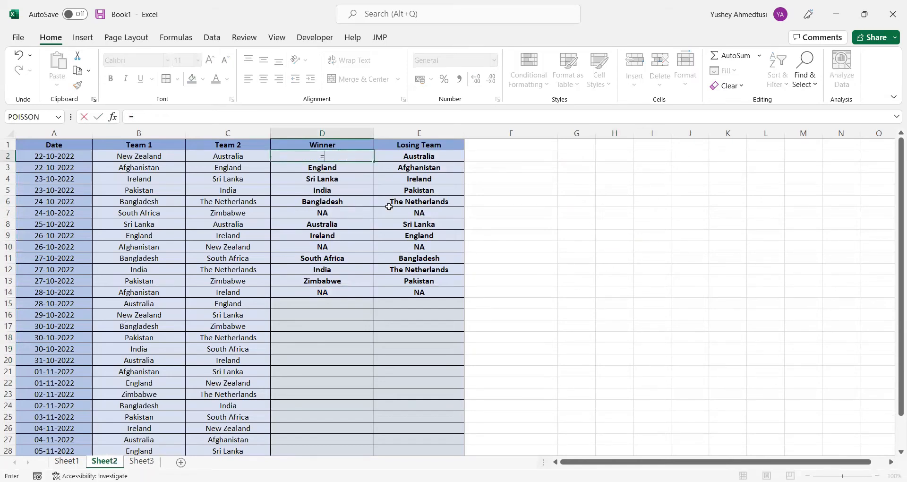
click(75, 461)
click(317, 155)
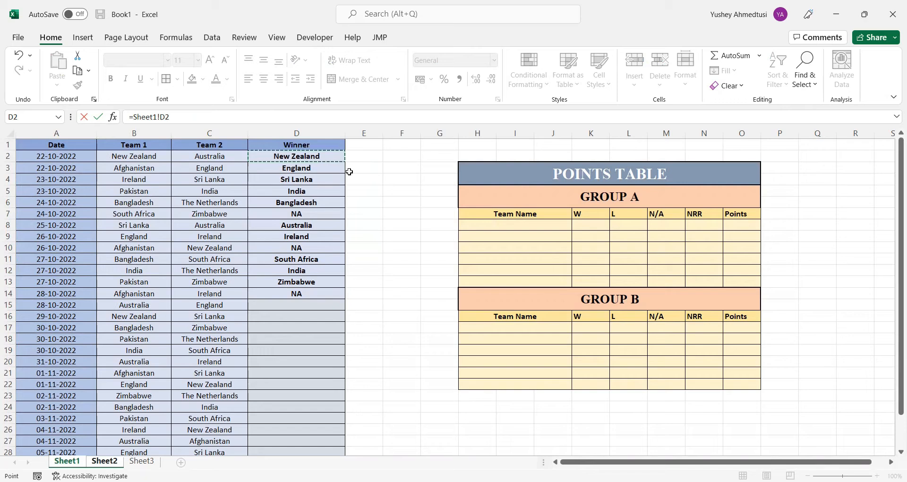
key(Return)
click(355, 155)
mouse_move(373, 162)
mouse_down()
mouse_move(350, 458)
mouse_move(349, 431)
mouse_up()
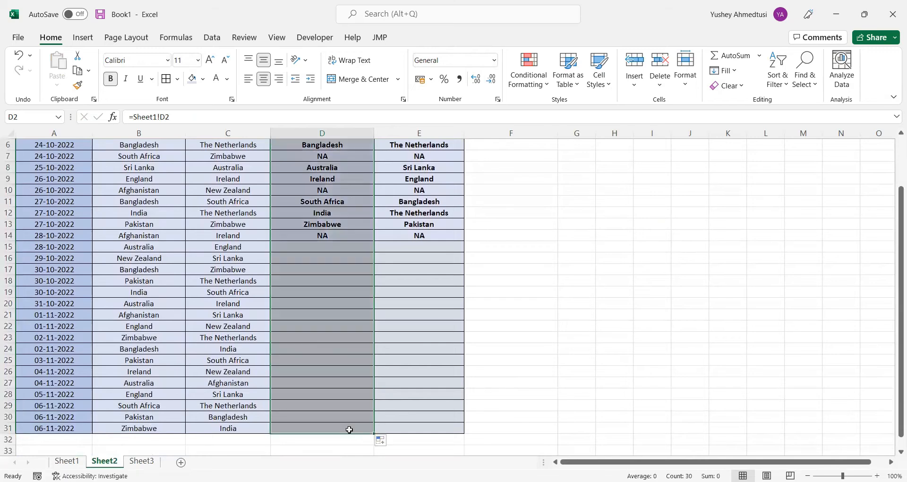
Fill the Losing Team formula on Sheet2 from E14 down to E31
click(339, 255)
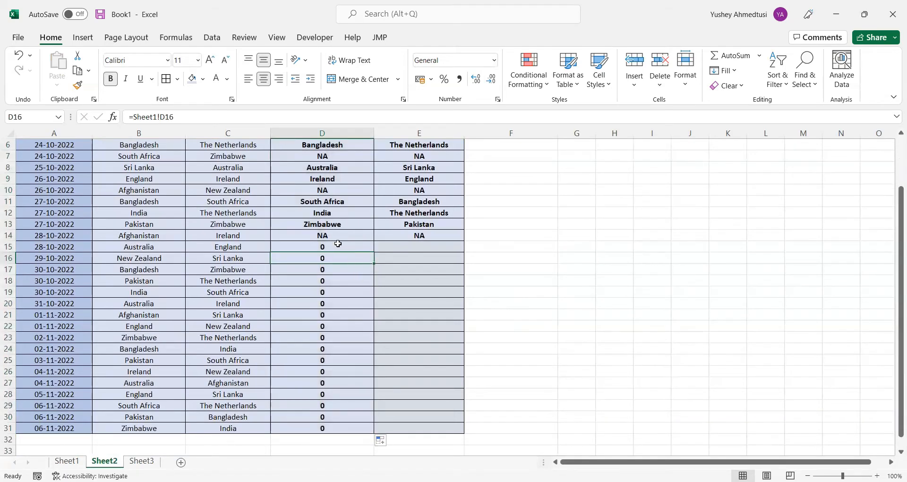
scroll(339, 243, up, 2)
click(352, 300)
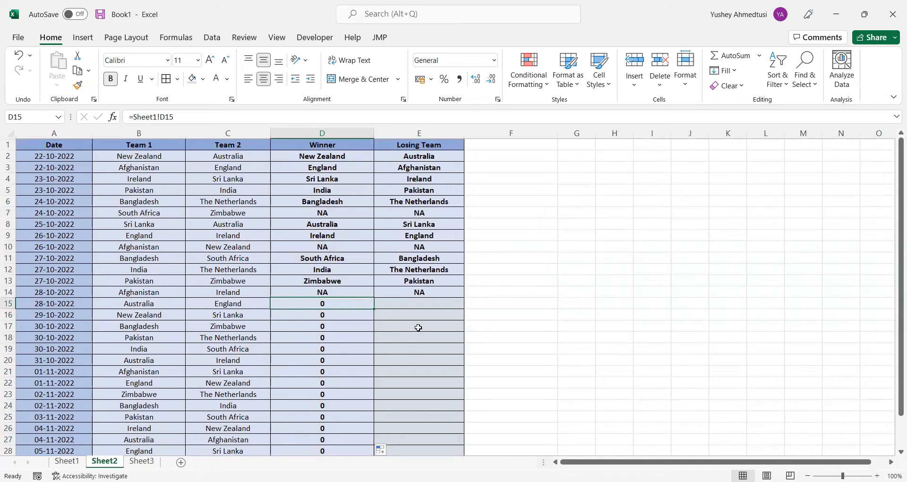
click(426, 273)
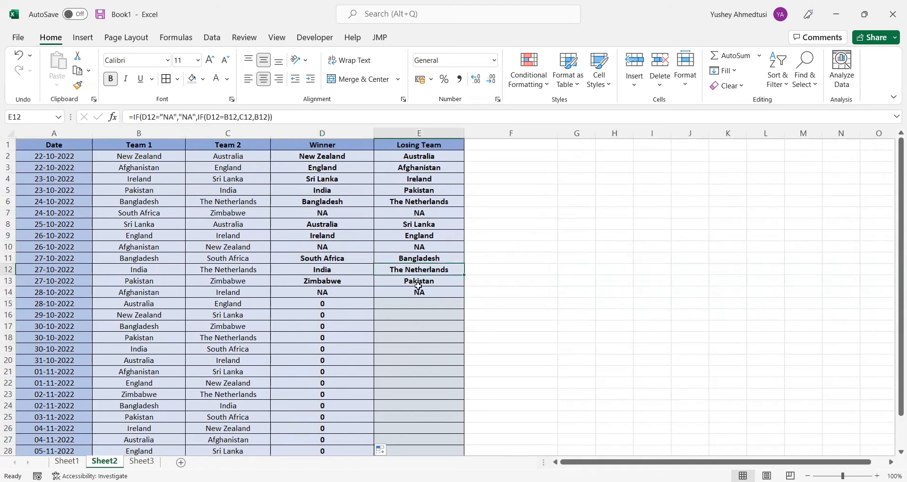
click(426, 310)
click(432, 301)
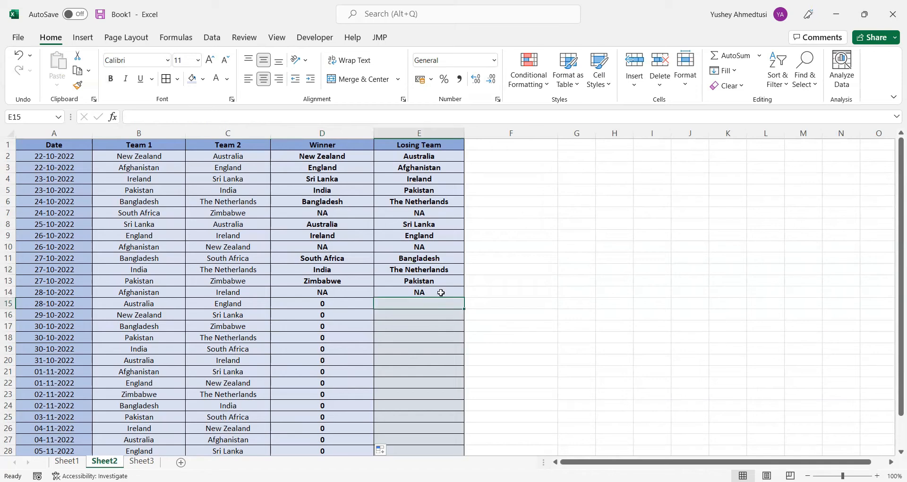
click(441, 293)
drag(463, 297, 435, 430)
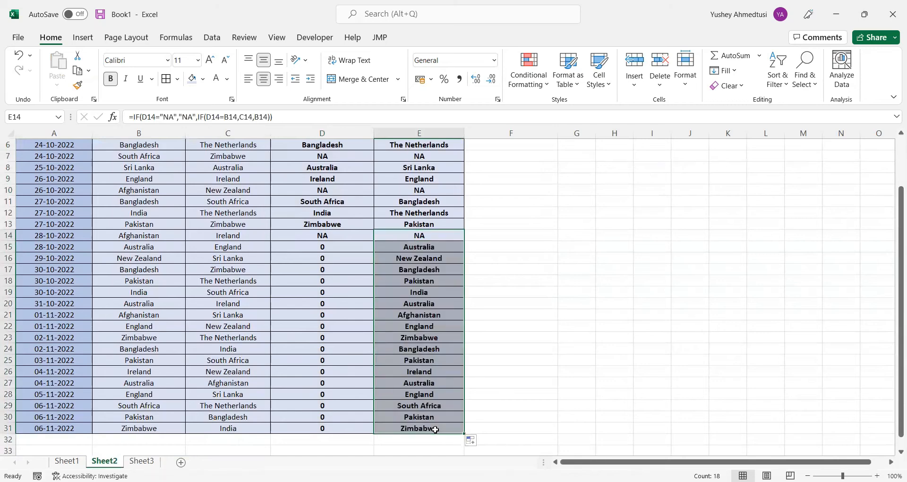
Insert the test D15=0 with the result 0 at the start of the Losing Team formula in E15
click(433, 325)
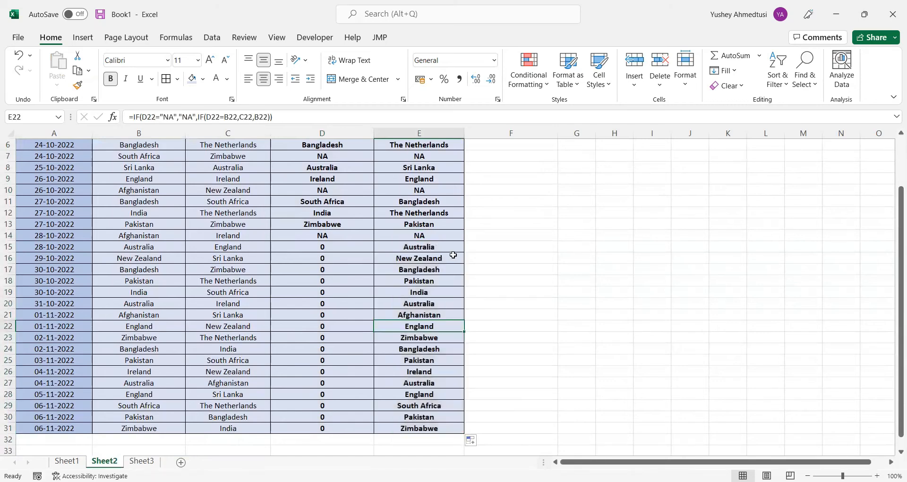
click(426, 250)
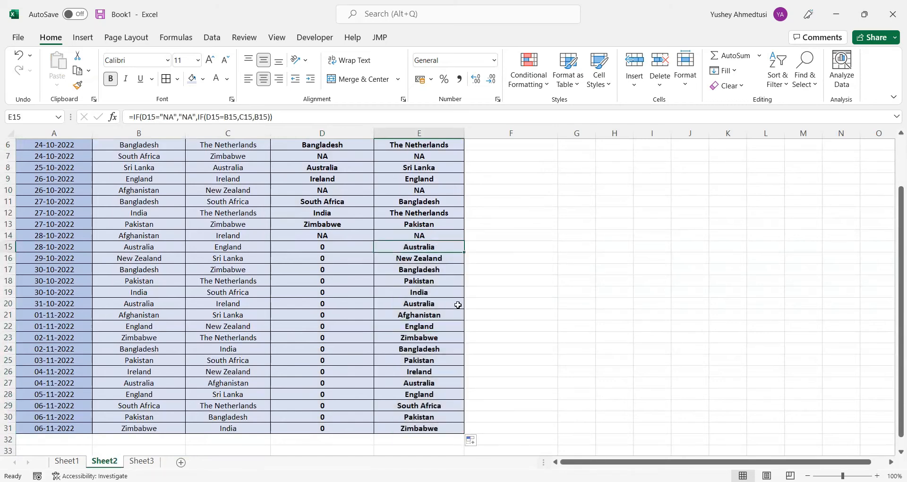
click(421, 289)
click(440, 249)
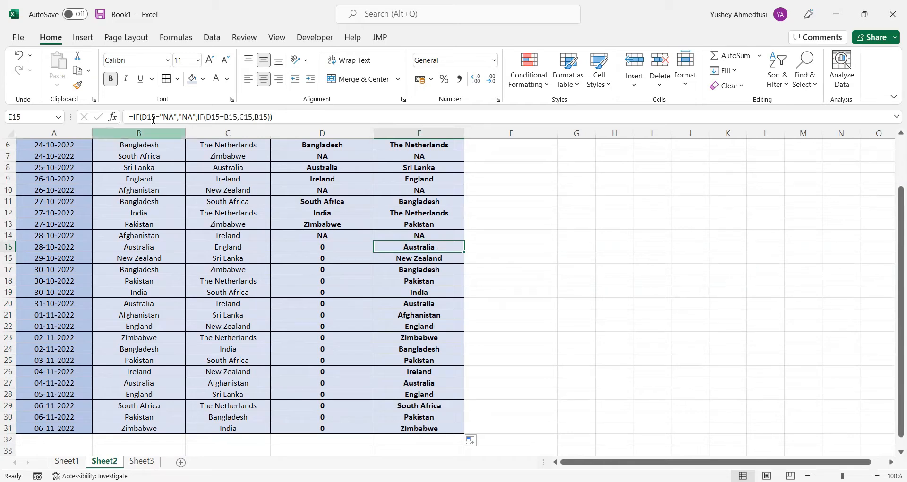
click(140, 116)
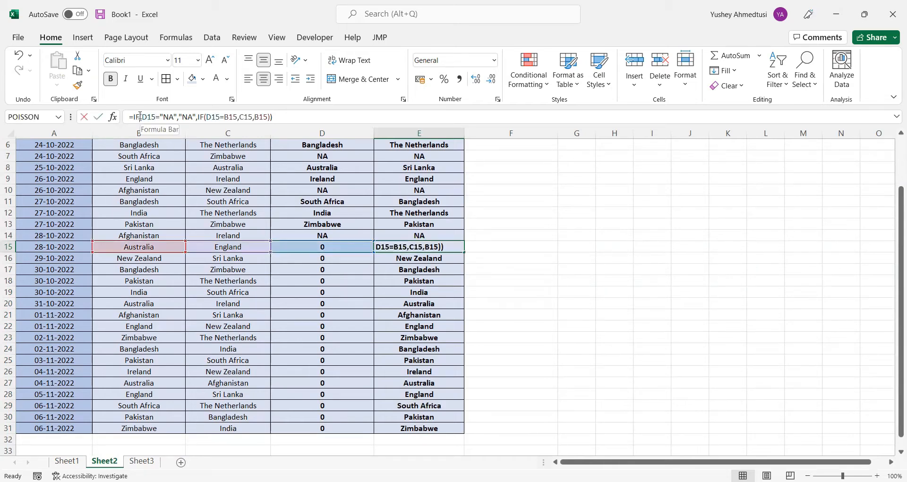
text(()
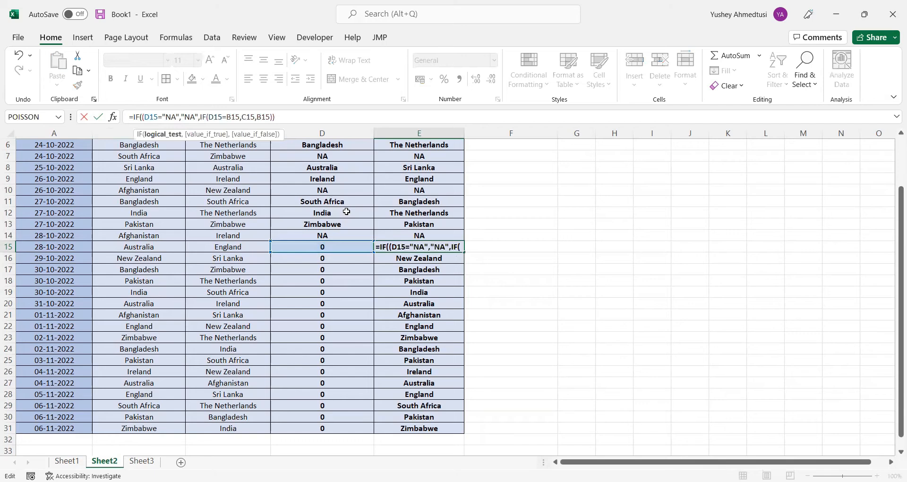
click(320, 248)
text(=)
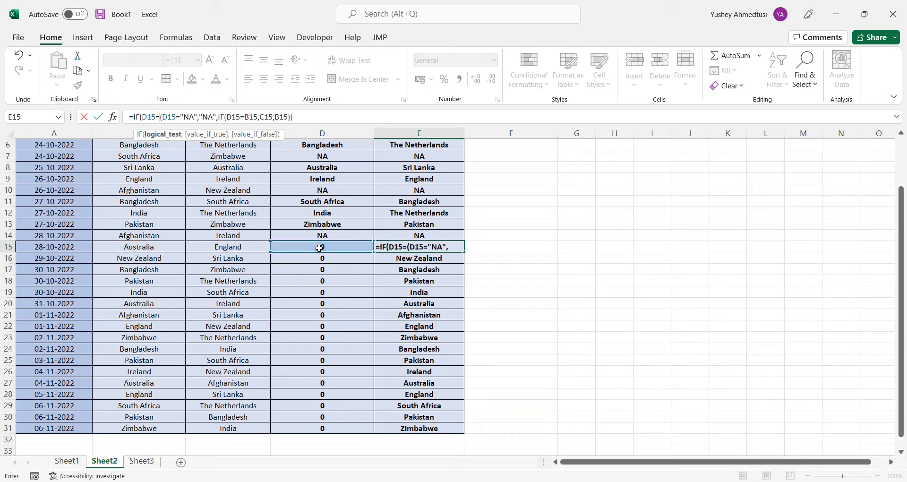
text(0.)
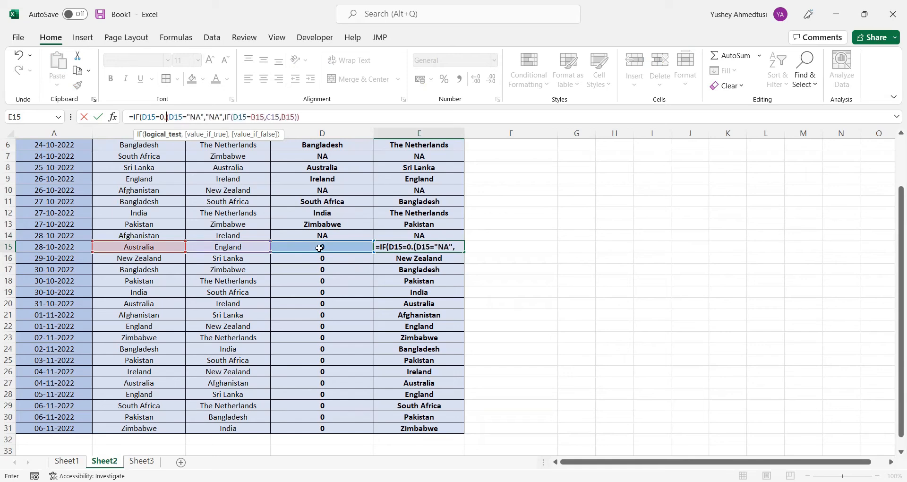
text(0)
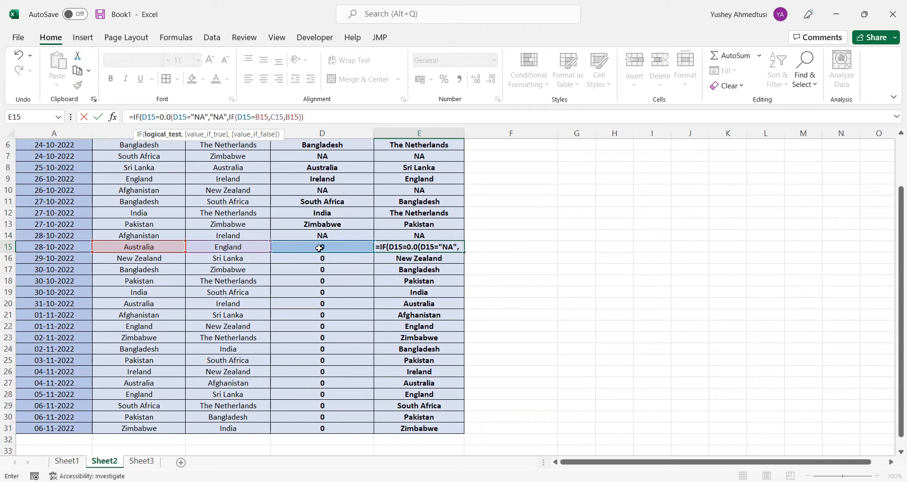
key(BackSpace)
key(BackSpace)
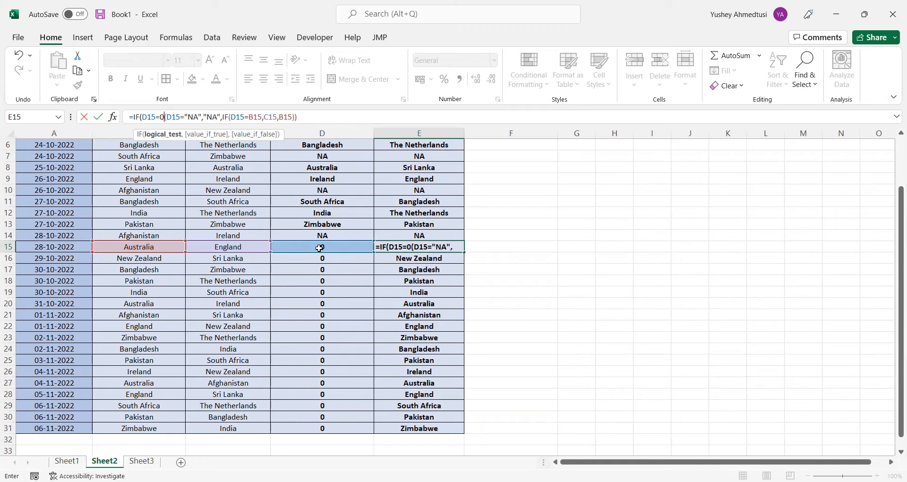
text(,)
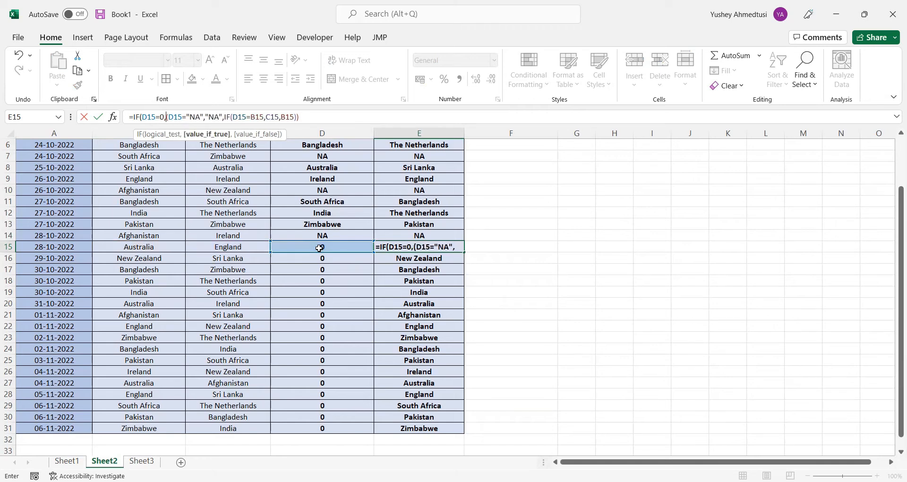
text(0)
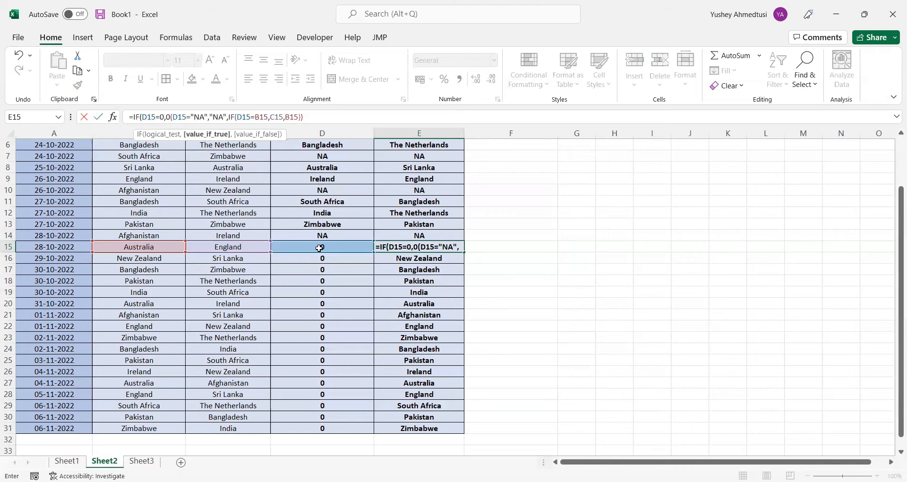
text(,)
Nest the original test in a second IF so E15 reads =IF(D15=0,0,IF(D15="NA","NA",IF(D15=B15,C15,B15)))
click(323, 120)
text())
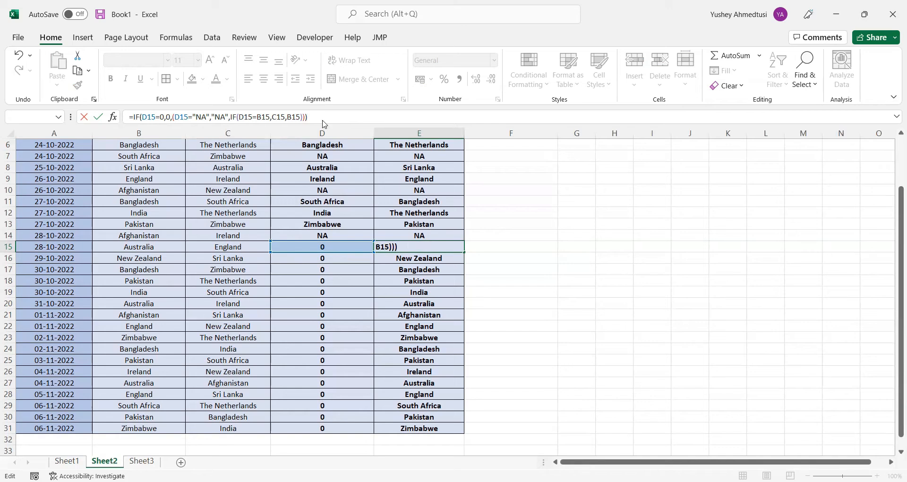
key(shift+Home)
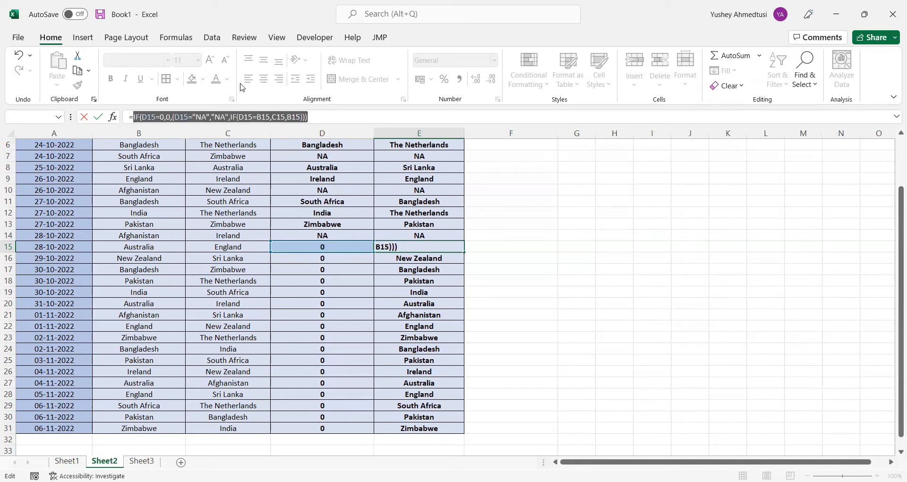
click(156, 117)
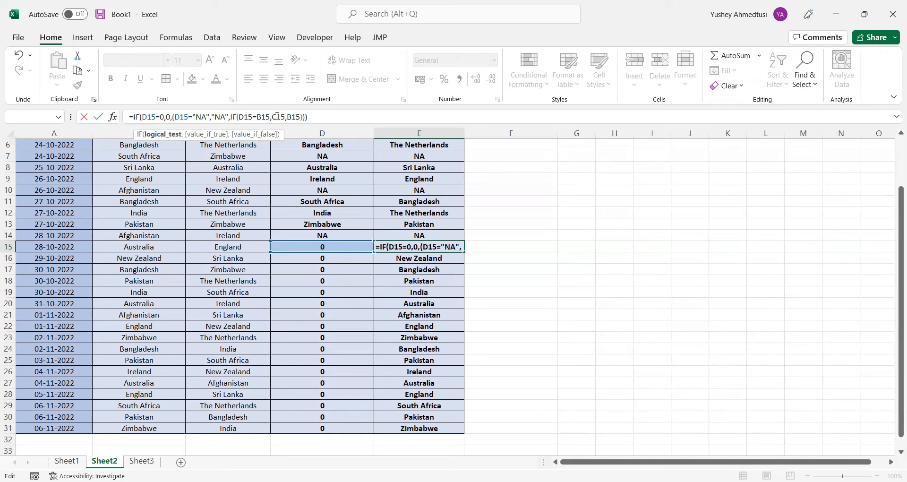
click(201, 118)
text(I)
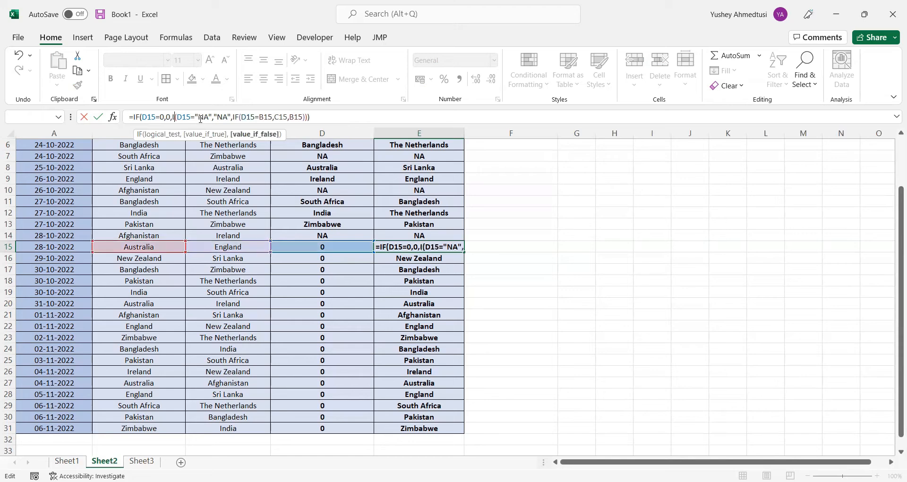
text(F)
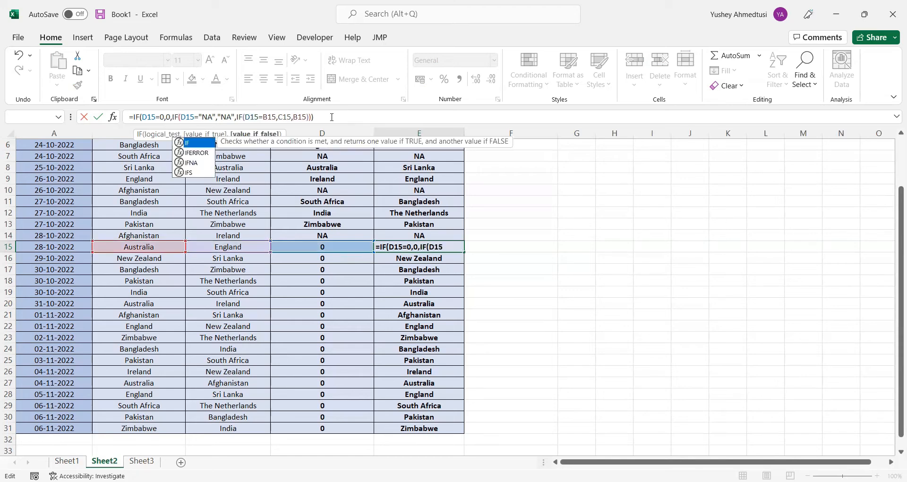
key(Return)
Fill the revised Losing Team formula from E15 down to E31
click(455, 246)
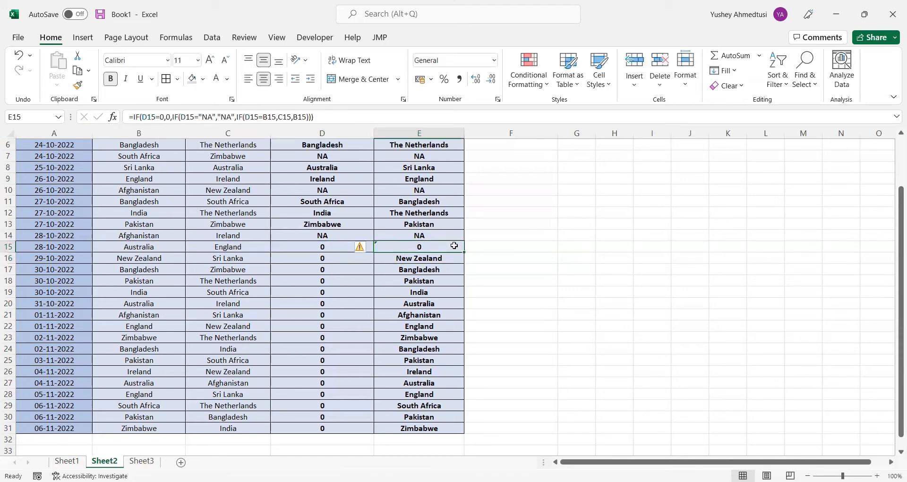
drag(464, 252, 459, 431)
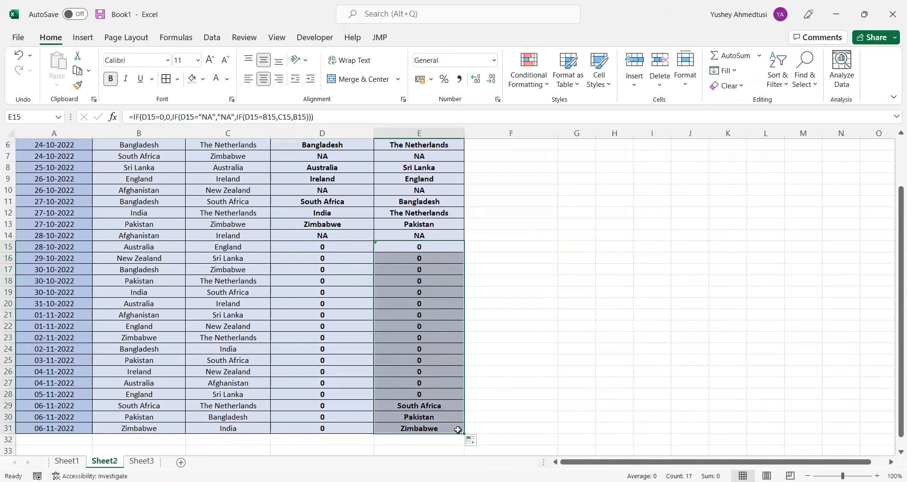
click(513, 312)
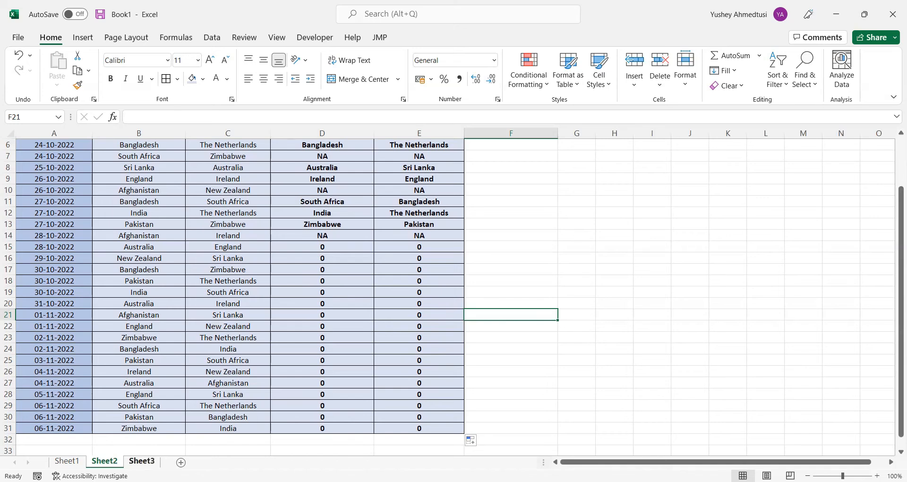
Switch to Sheet3 and examine the COUNTIF range and criterion in the L cells of India and Pakistan
click(142, 460)
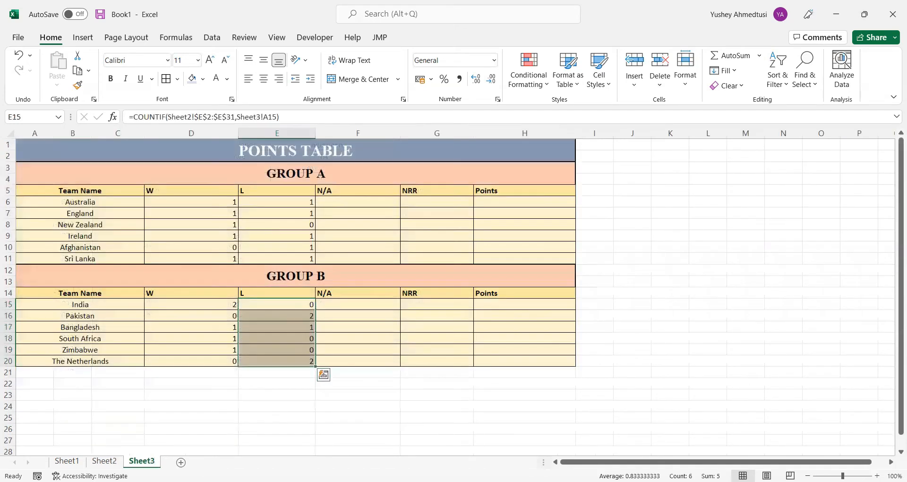
click(221, 378)
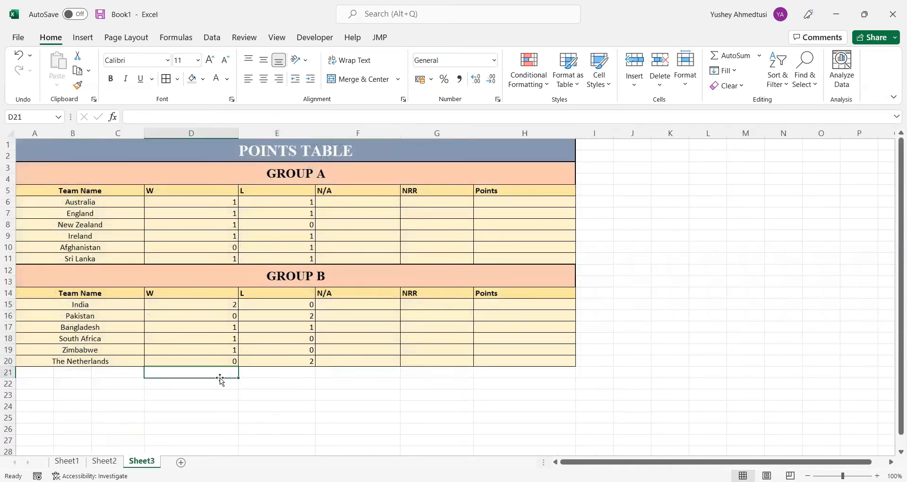
click(296, 296)
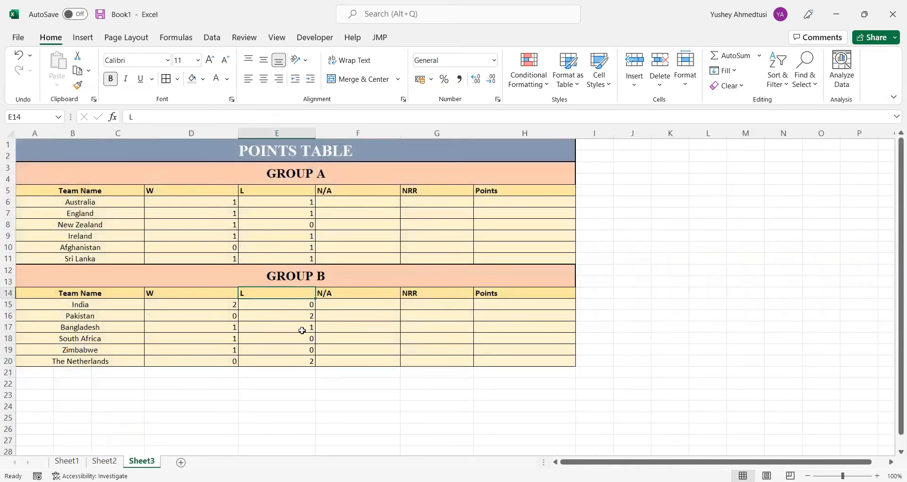
click(293, 303)
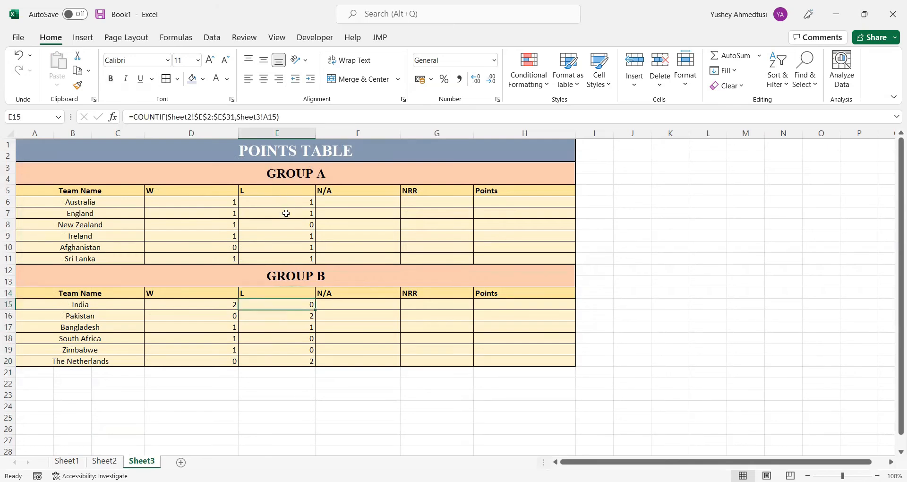
click(288, 317)
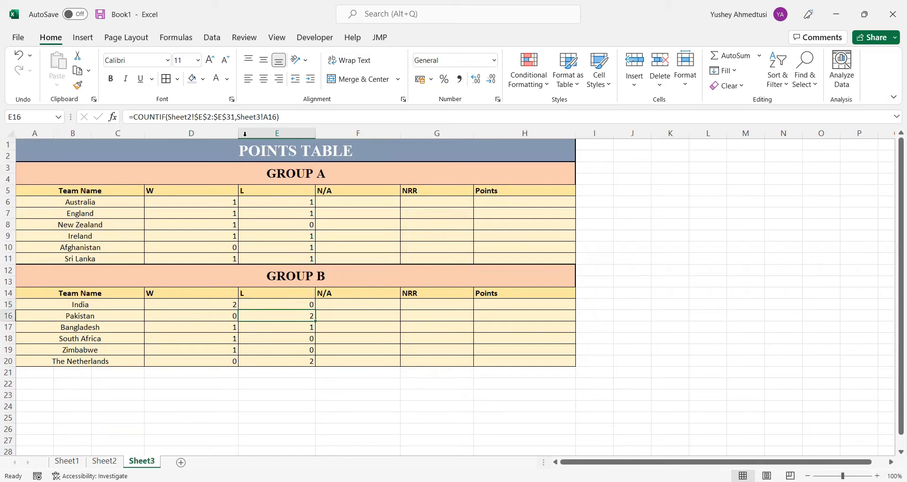
click(273, 117)
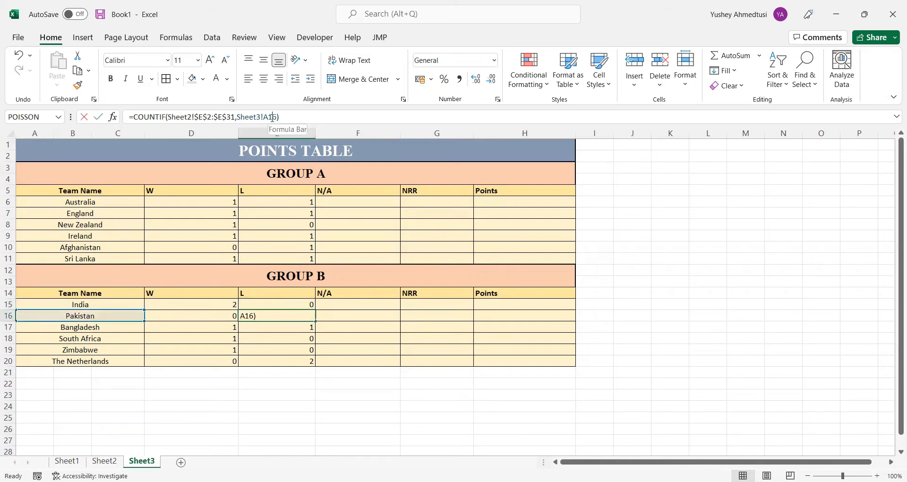
drag(278, 117, 239, 117)
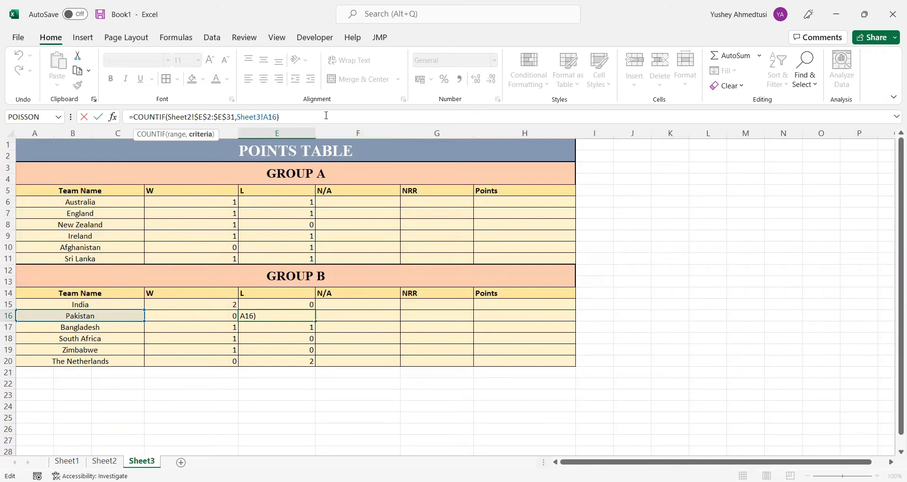
key(Return)
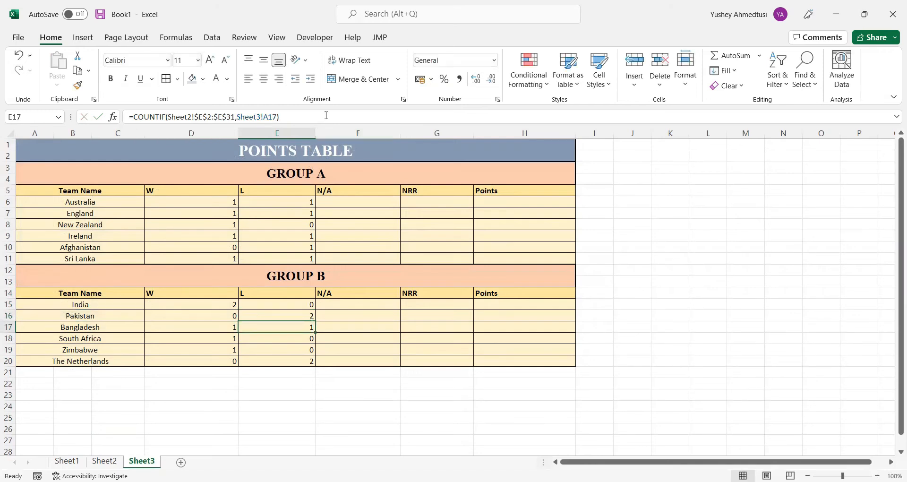
Review the W and L formulas cell by cell across GROUP B and GROUP A of the points table
click(232, 315)
click(268, 303)
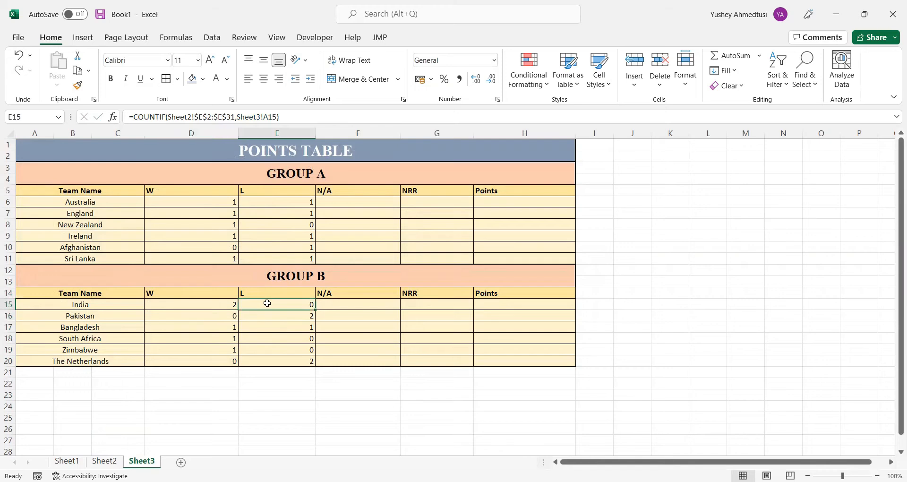
key(Down)
key(Down)
key(Left)
key(Up)
key(Up)
key(Up)
key(Up)
key(Up)
key(Up)
key(Up)
key(Up)
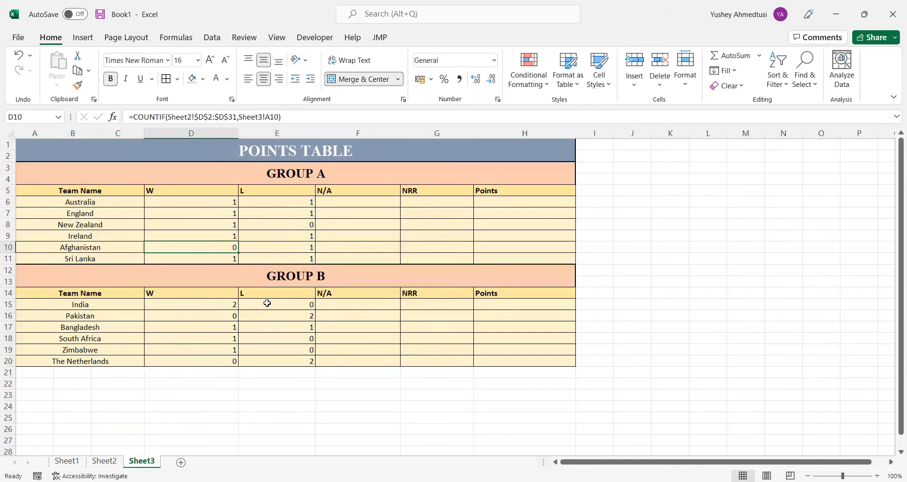
key(Right)
key(Up)
key(Up)
key(Up)
key(Up)
key(Up)
key(Left)
key(Down)
key(Down)
key(Down)
key(Down)
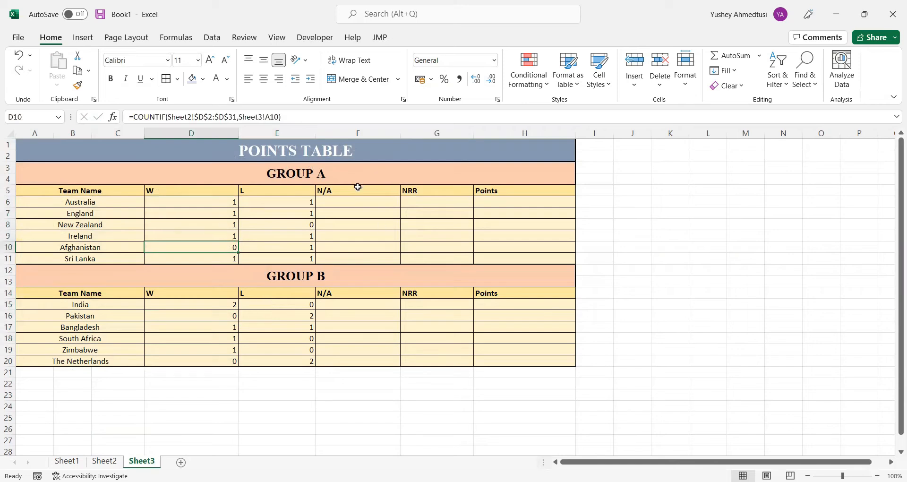
Copy Sheet2's Losing Team column E1:E31 into columns F and G, and widen column G to fit
click(350, 199)
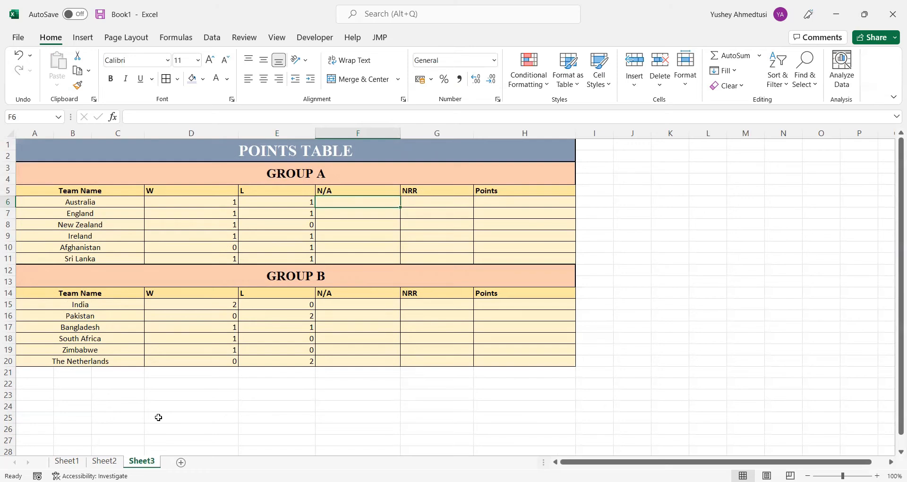
click(104, 461)
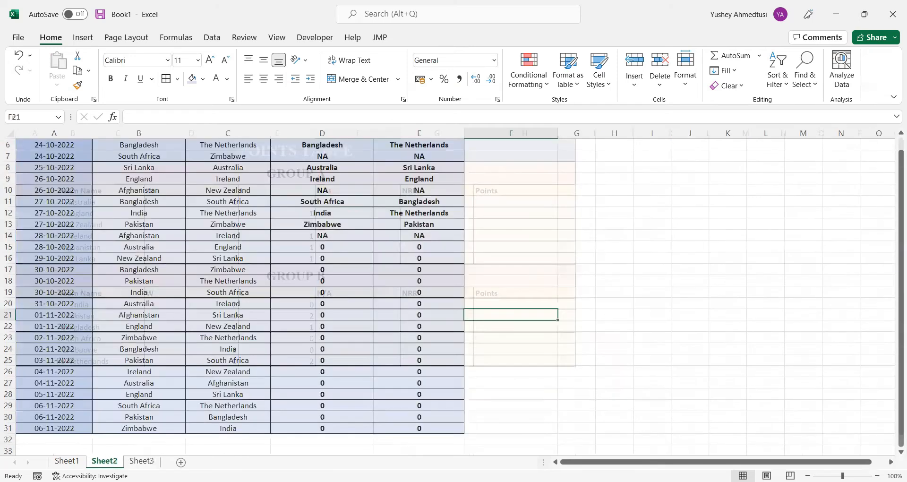
scroll(361, 251, up, 2)
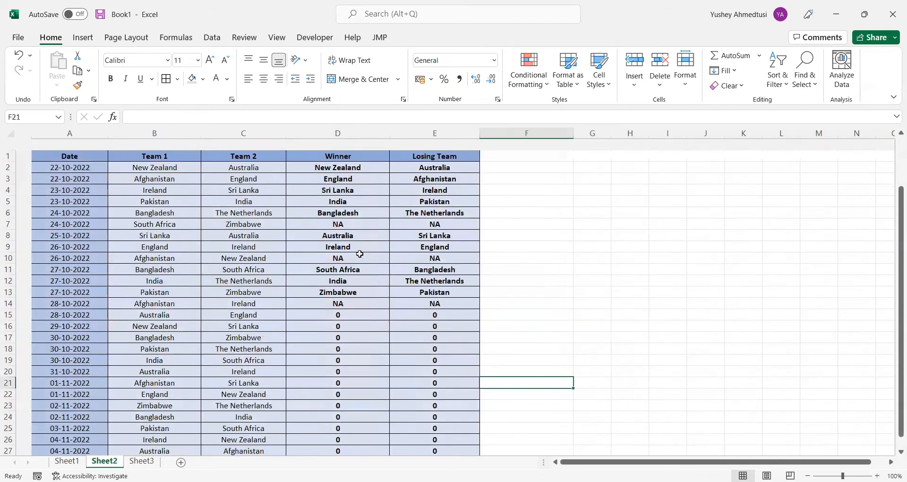
drag(438, 145, 458, 426)
key(ctrl+c)
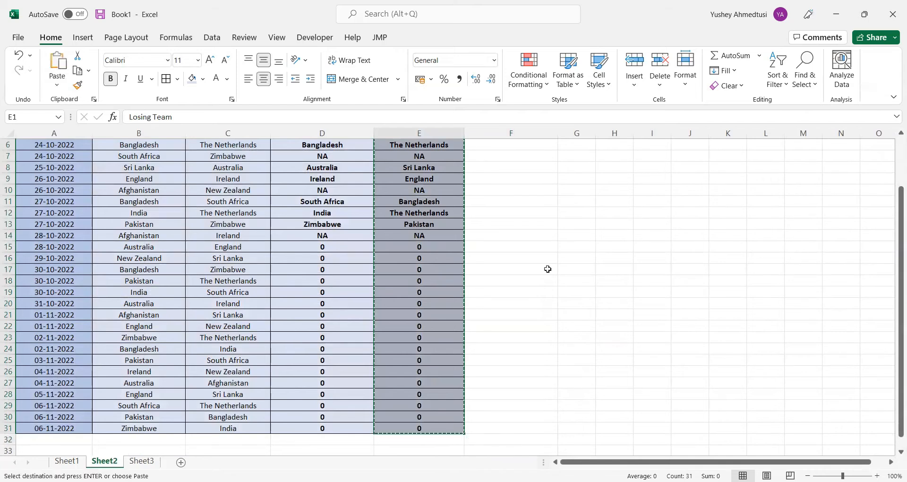
scroll(543, 265, up, 2)
click(483, 144)
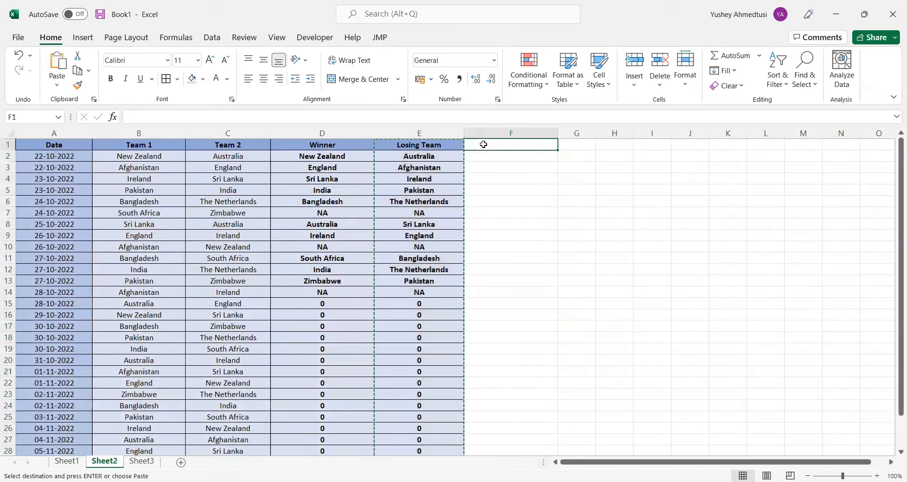
key(ctrl+v)
click(580, 145)
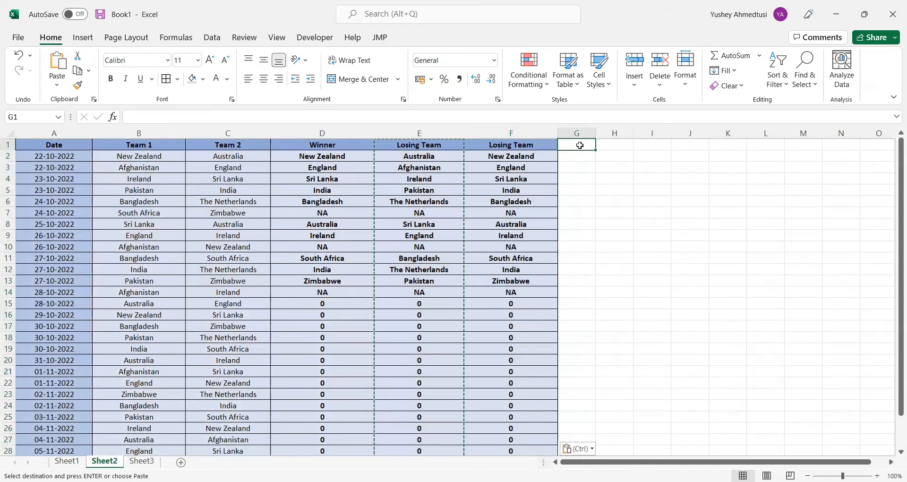
key(ctrl+v)
drag(598, 137, 633, 138)
Rename the headers of the two copied columns as RAIN1 in F1 and RAIN2 in G1
click(512, 150)
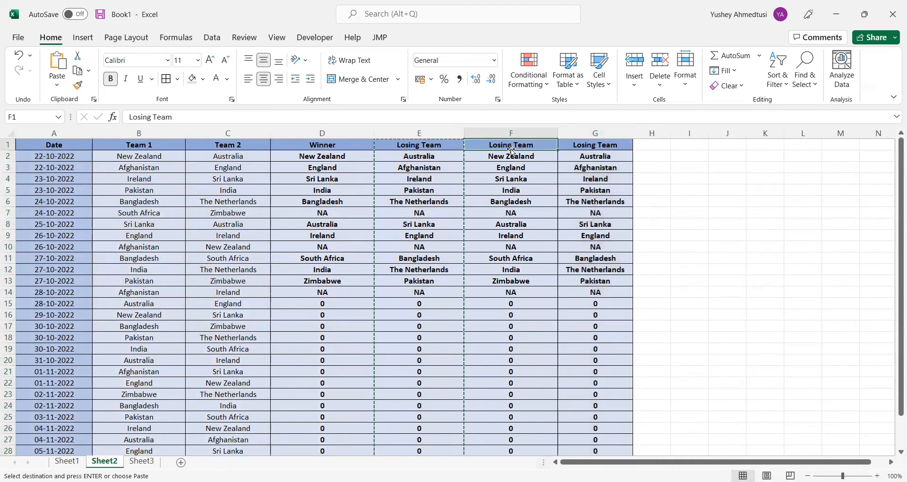
text(RAIN1)
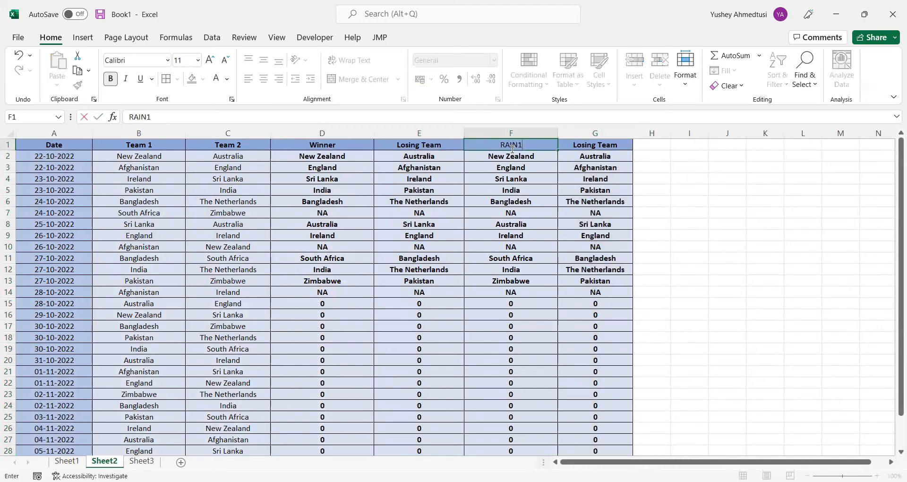
key(Tab)
text(RAIN2)
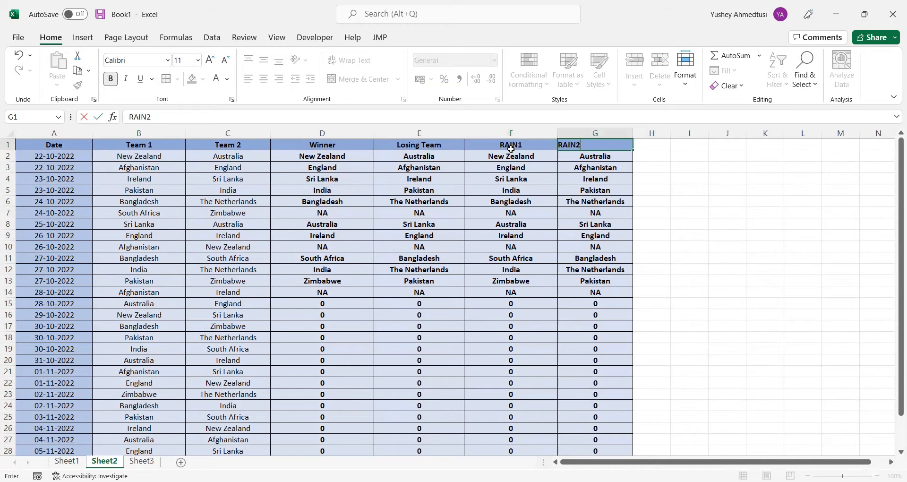
key(Return)
Clear the copied formulas below the RAIN1 and RAIN2 headers, from F2 to G31
click(511, 151)
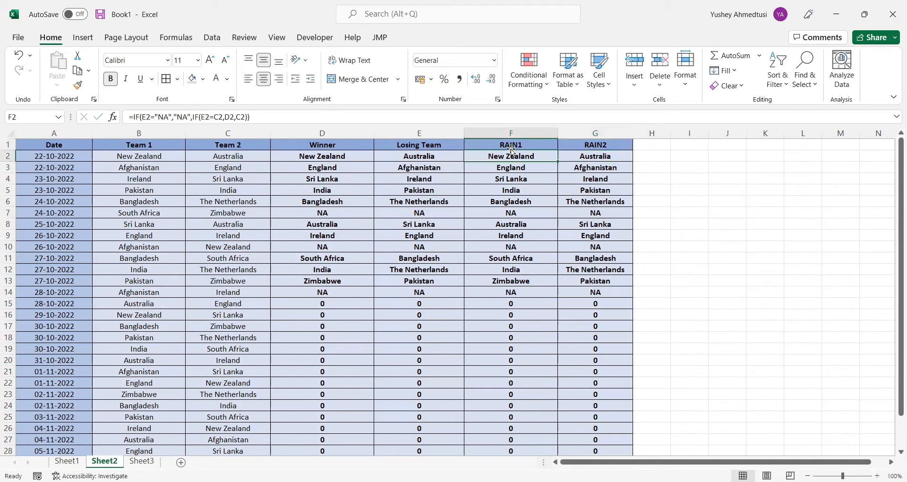
drag(534, 158, 596, 379)
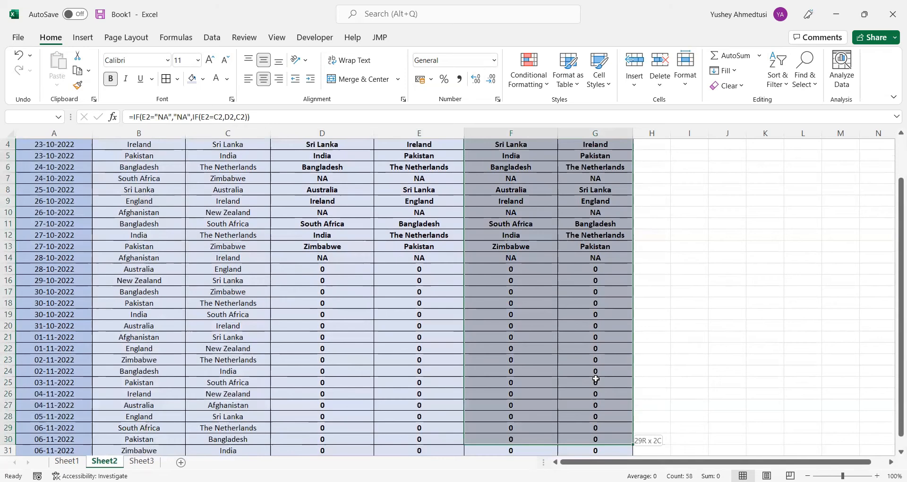
scroll(596, 379, up, 1)
key(Delete)
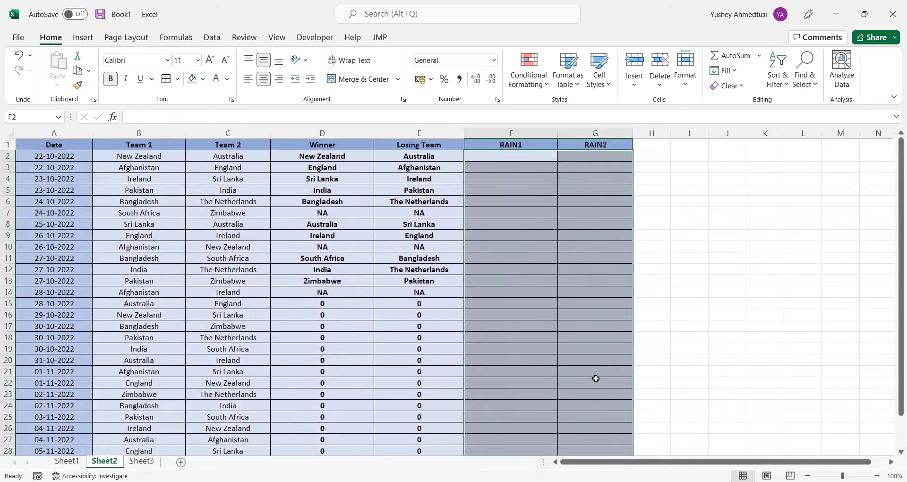
Enter =IF(D2="NA",B2,0) in F2 to return Team 1 when the match has no result
click(512, 160)
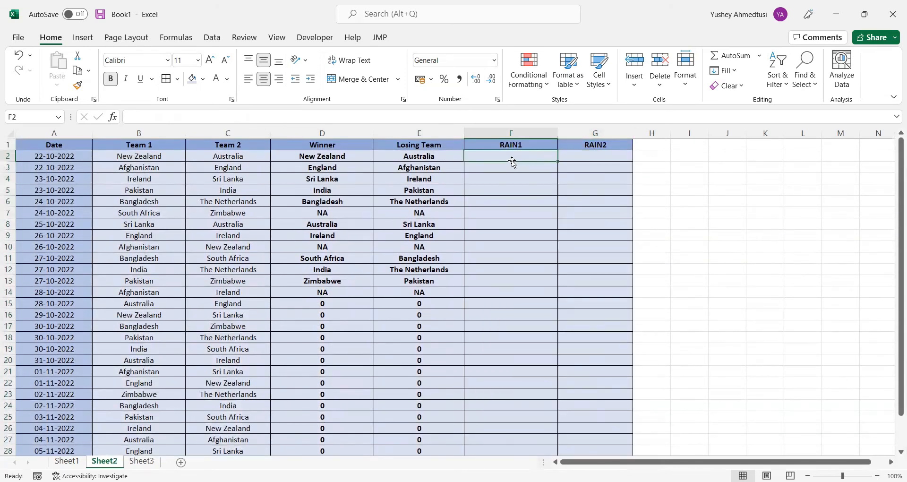
text(=)
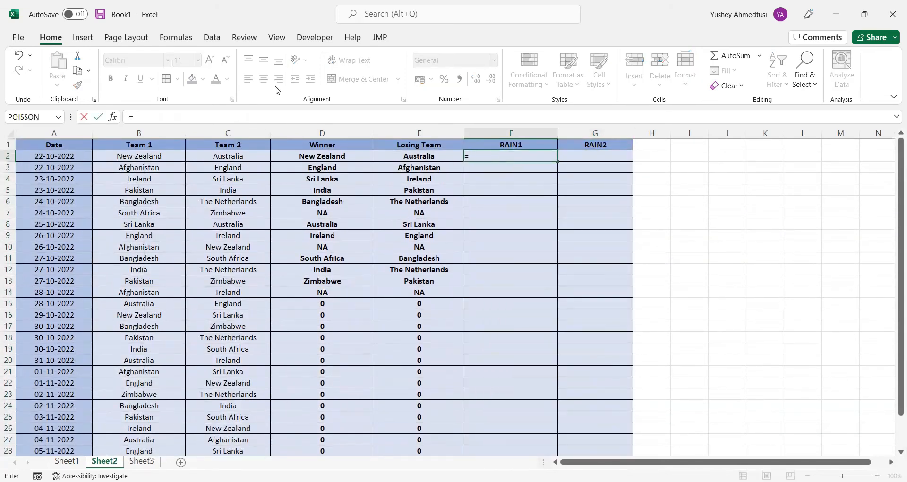
click(247, 113)
text(IF()
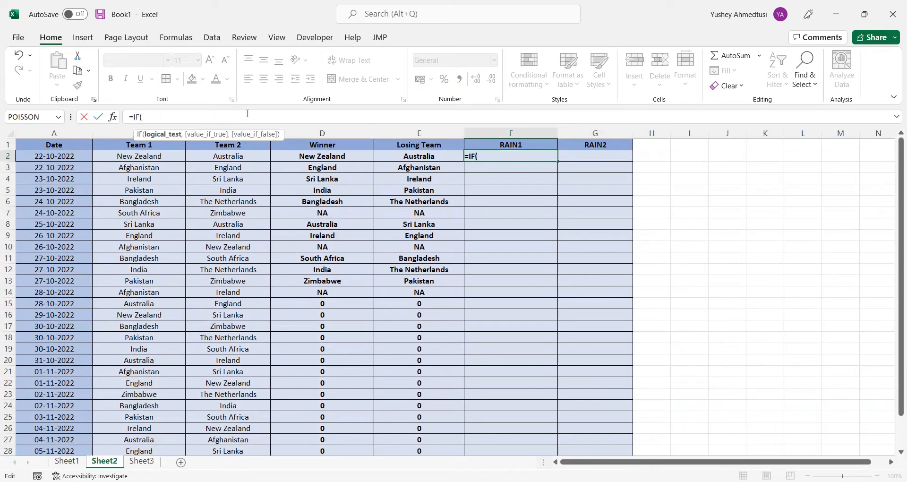
click(356, 158)
text(=")
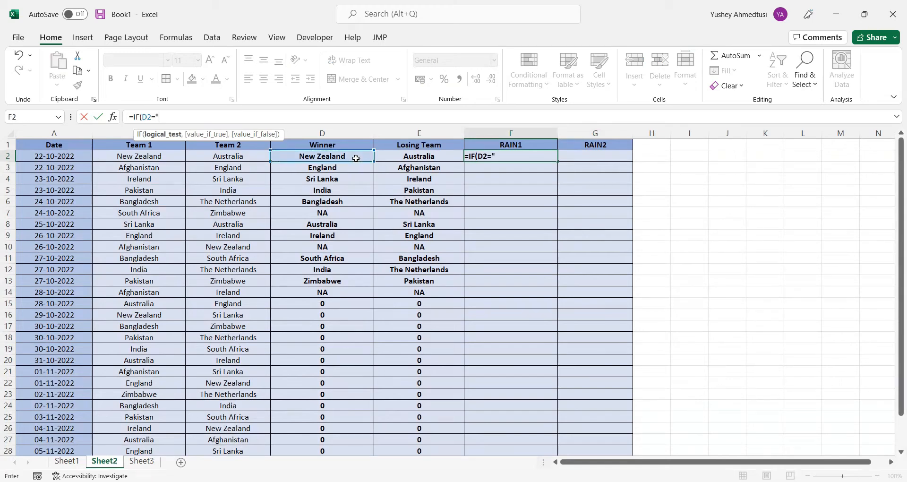
text(NA",)
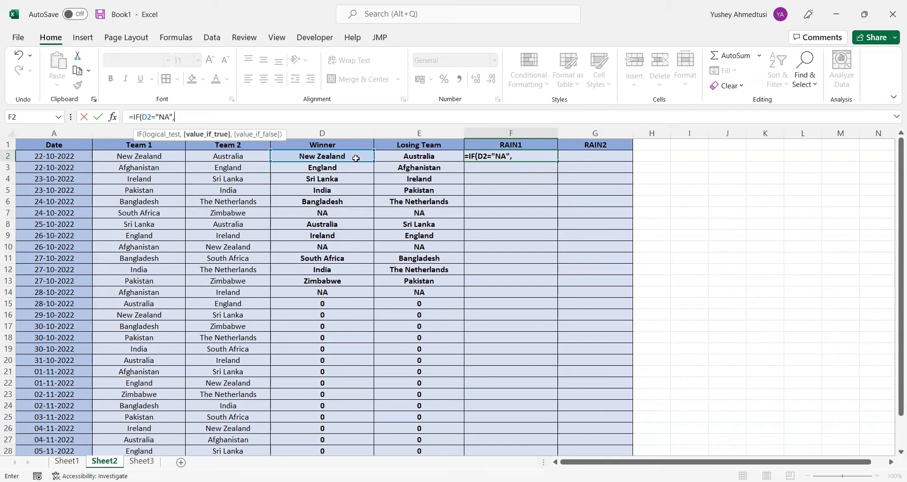
click(159, 158)
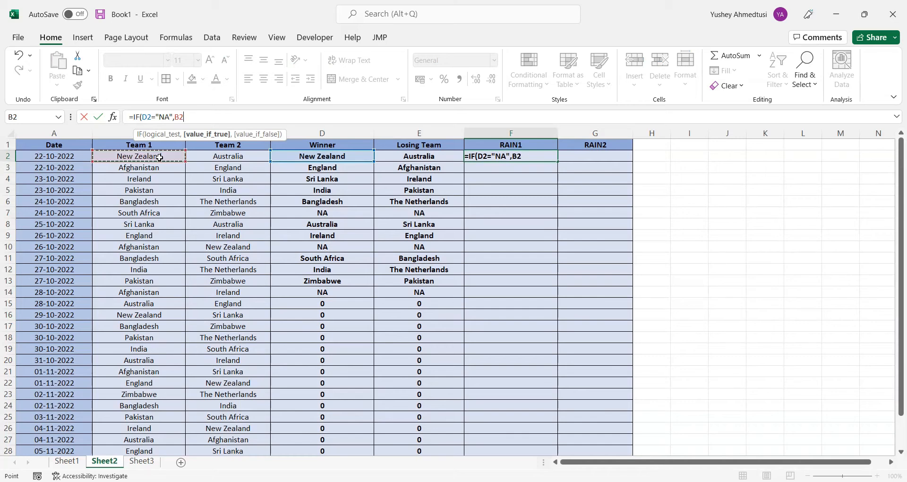
text(,)
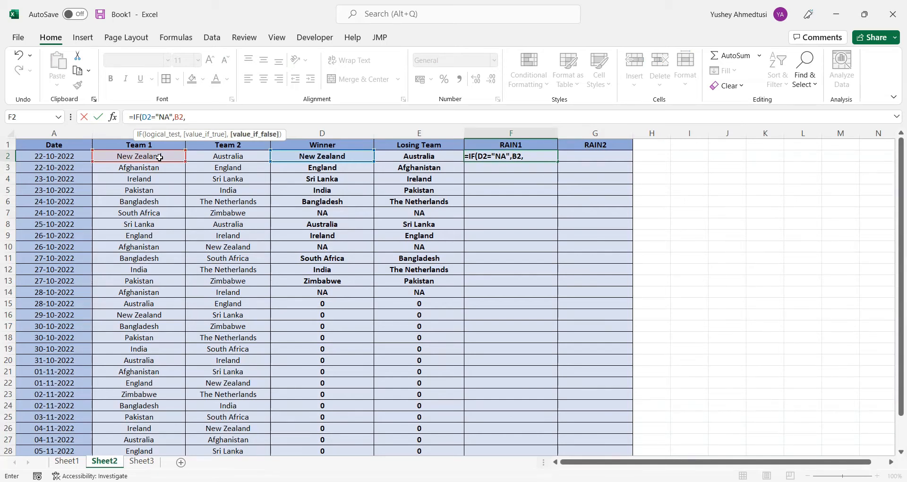
text(0))
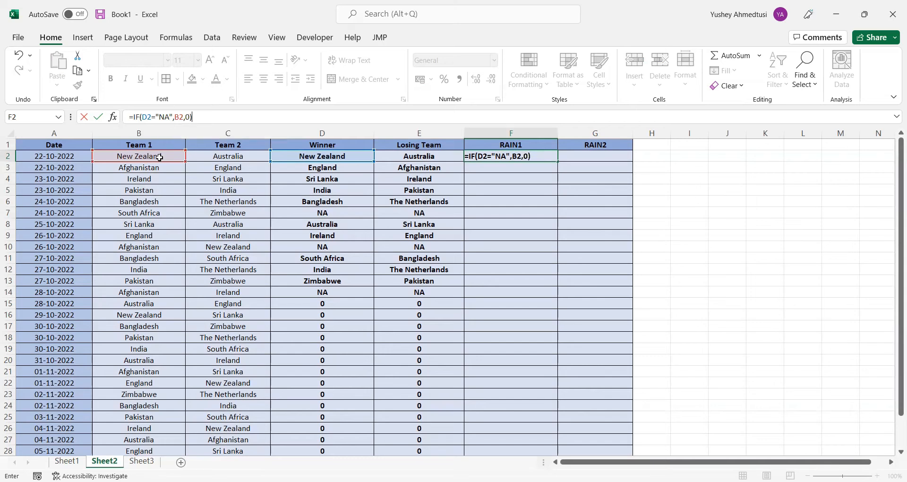
key(Return)
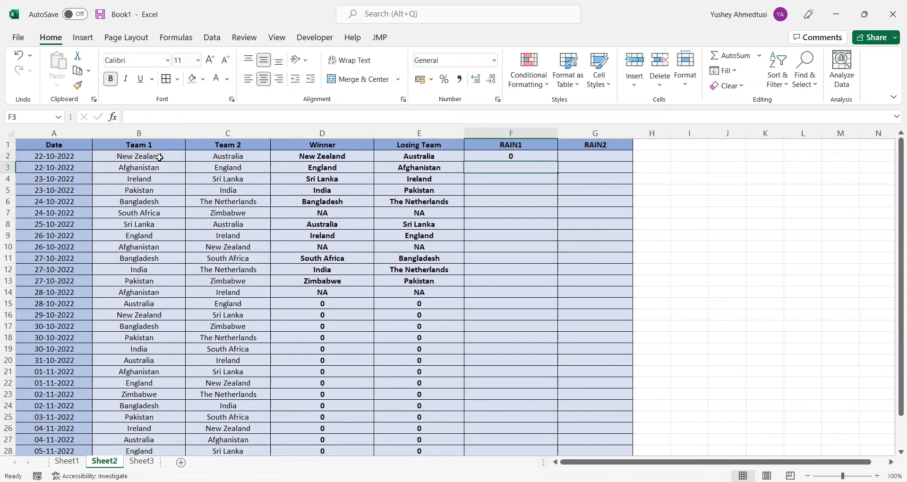
Fill the RAIN1 formula from F2 across to G2 and down both columns to row 31
click(515, 155)
drag(559, 163, 609, 163)
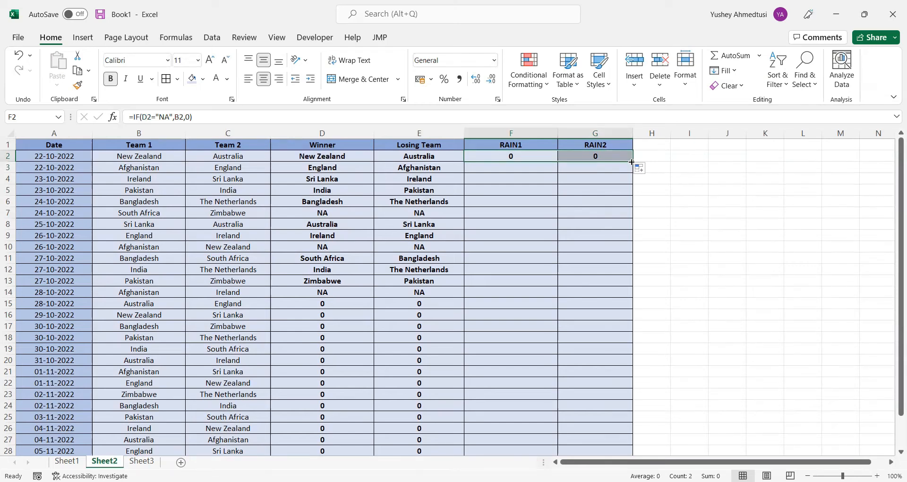
drag(633, 162, 614, 436)
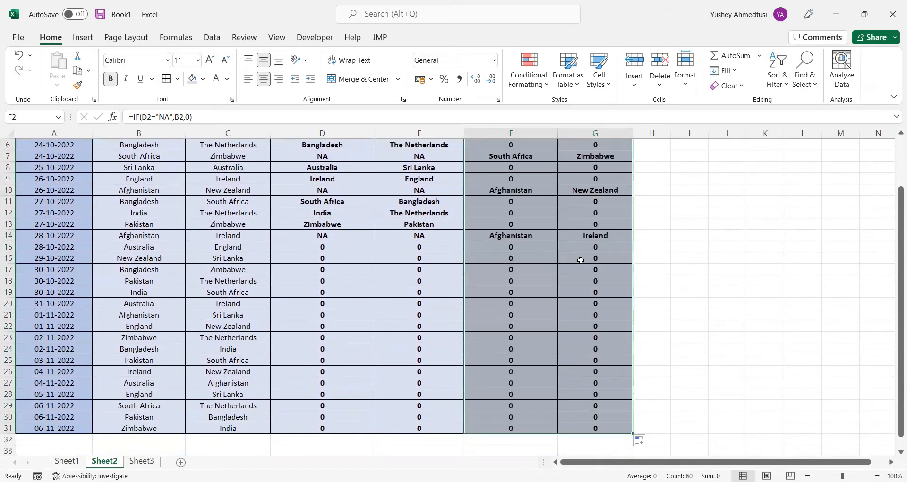
scroll(579, 257, up, 2)
click(546, 248)
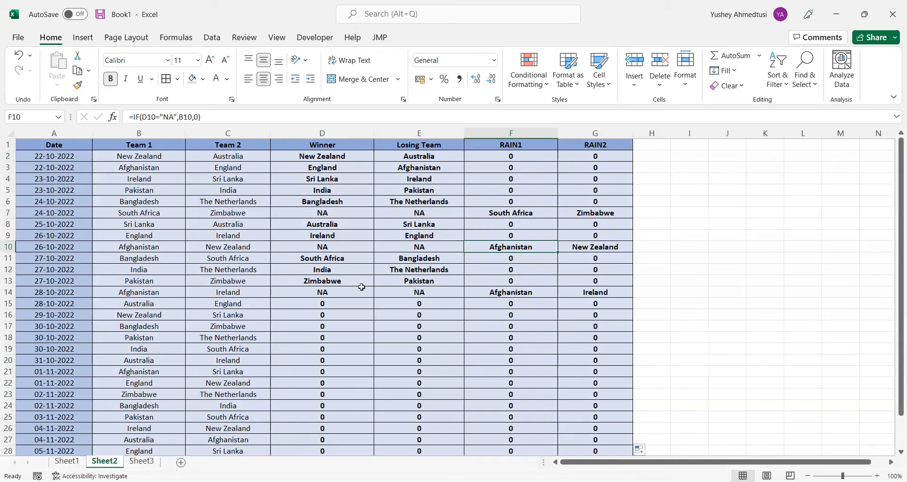
Enter NA as the winner of the 28-10-2022 Australia–England match in Sheet1 D15, and check the RAIN columns on Sheet2
click(67, 461)
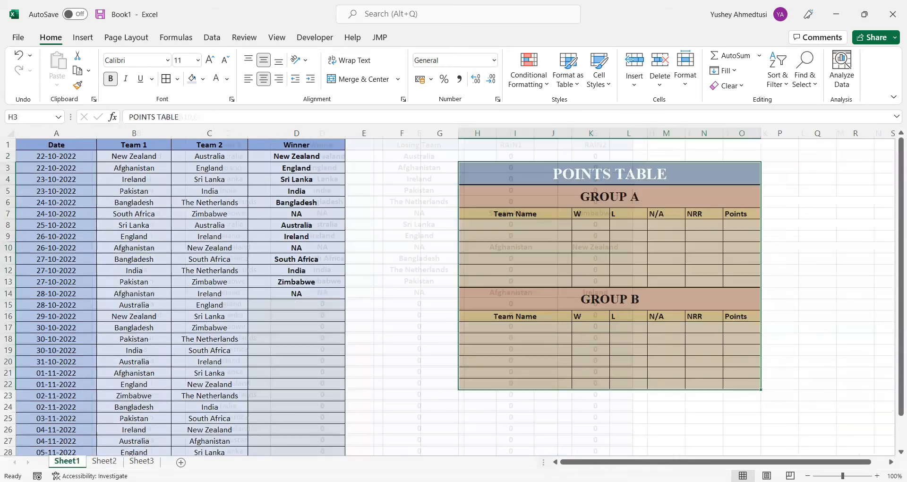
click(281, 306)
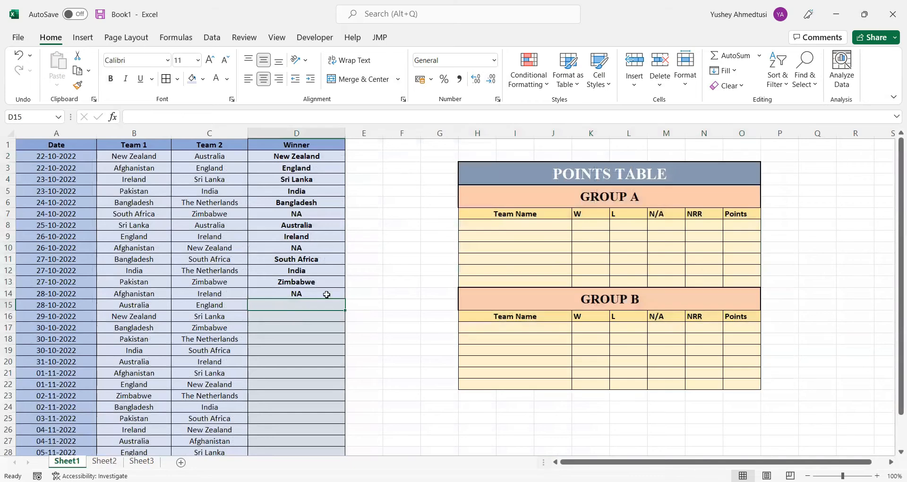
click(297, 294)
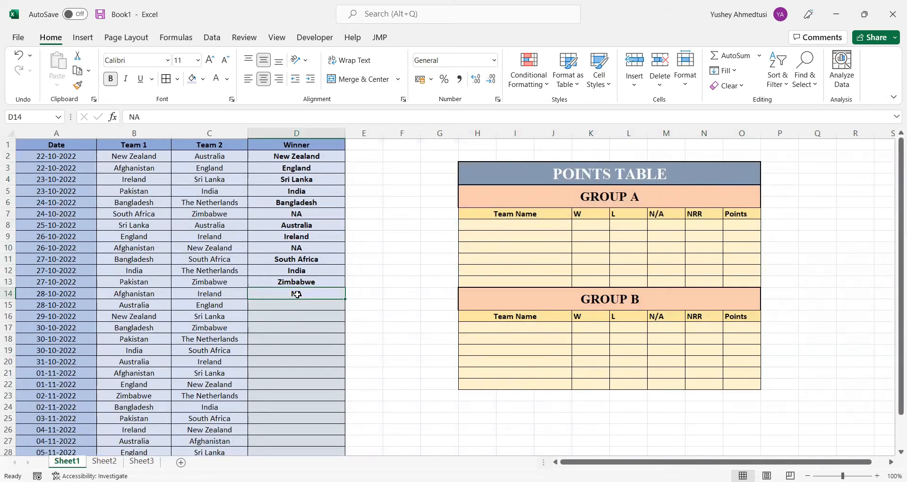
click(320, 304)
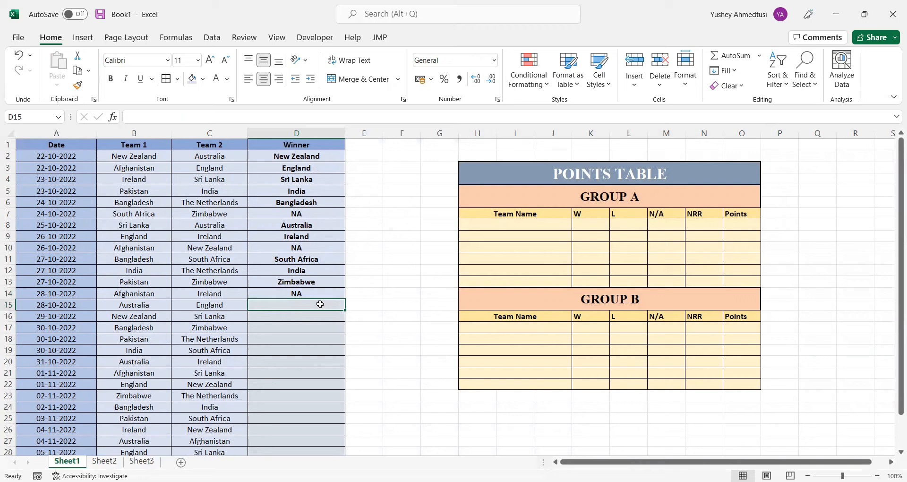
text(NA)
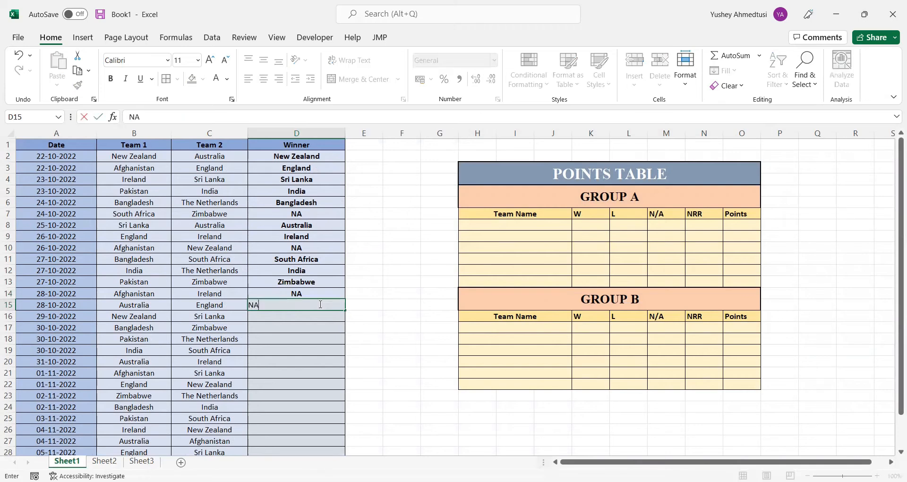
key(Return)
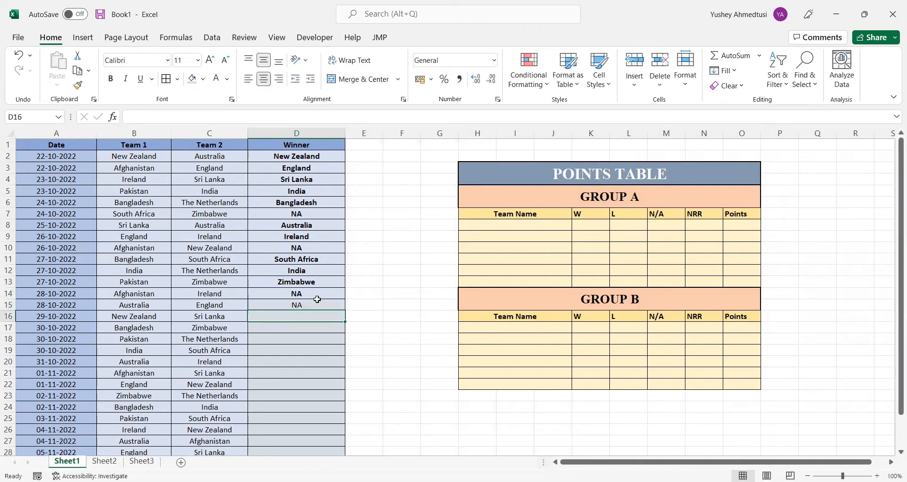
click(318, 304)
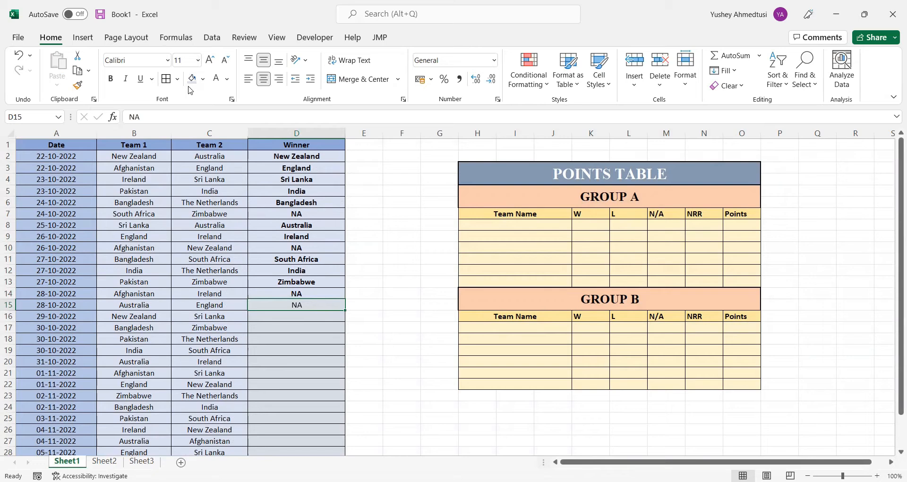
click(104, 461)
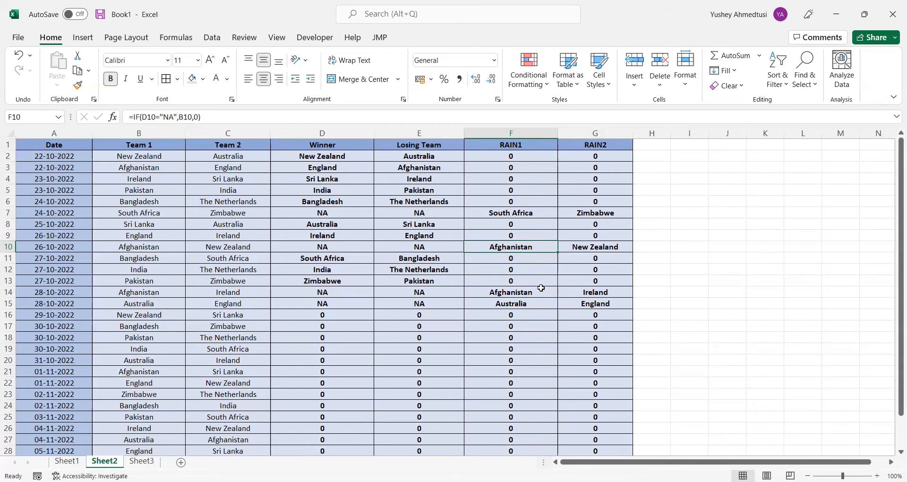
scroll(468, 324, down, 2)
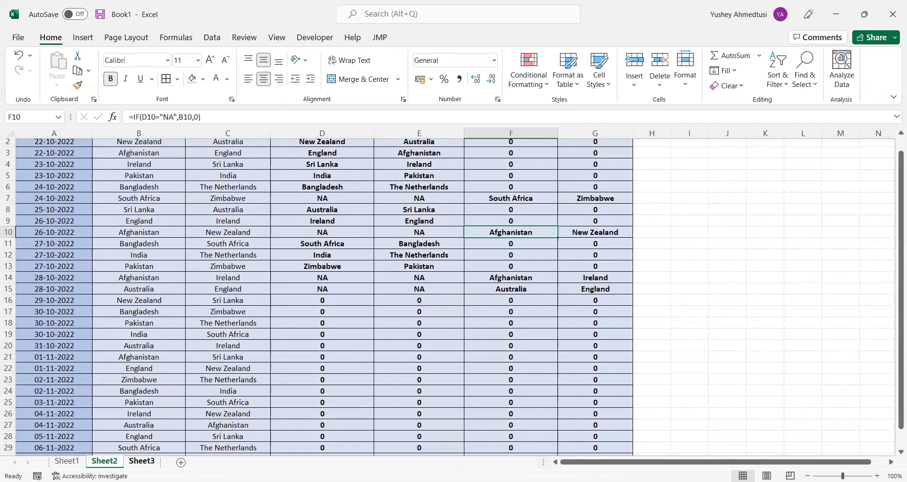
Start a COUNTIF formula in Sheet3 F6, Australia's N/A cell
click(142, 460)
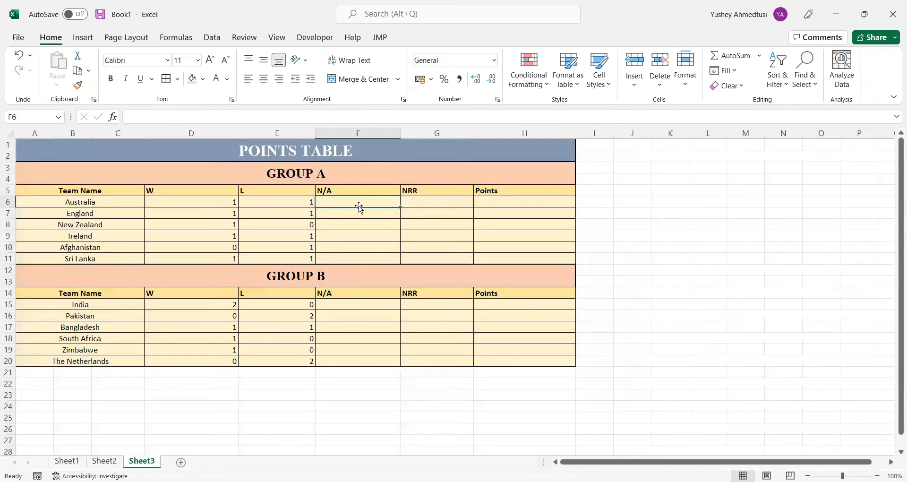
double_click(359, 207)
text(=)
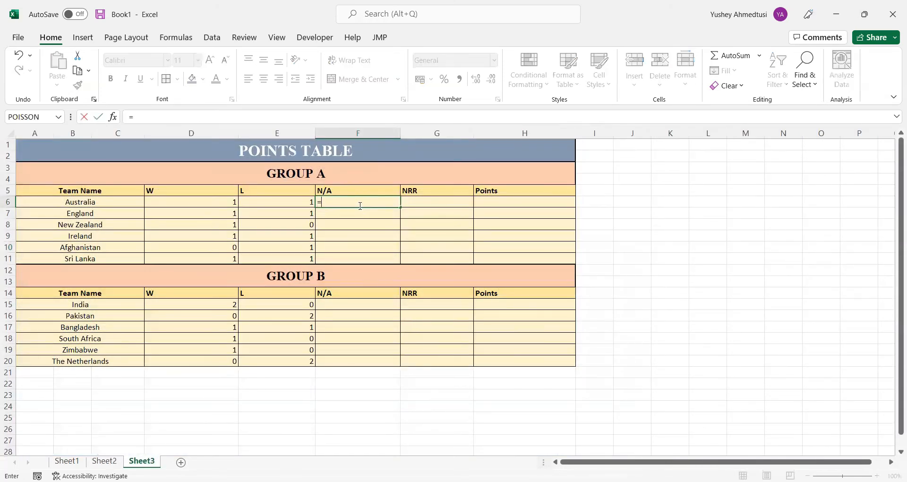
click(183, 113)
text(IF)
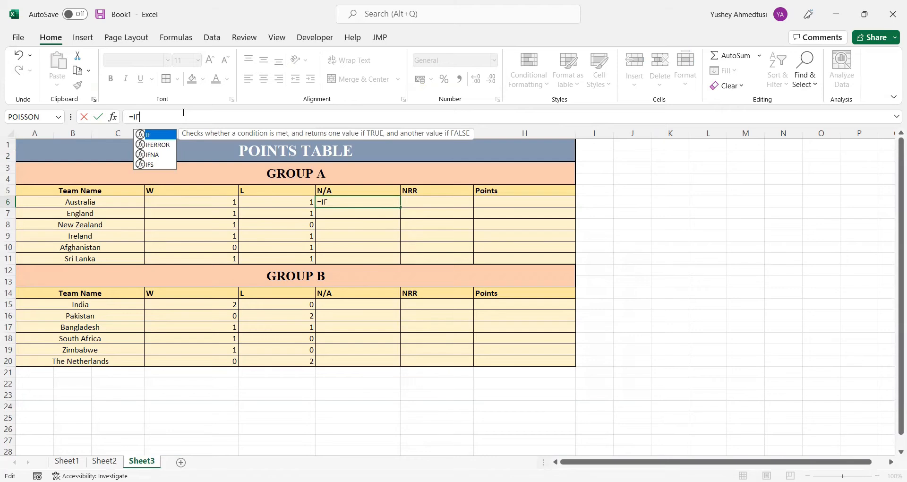
key(BackSpace)
key(BackSpace)
text(COUNTIF()
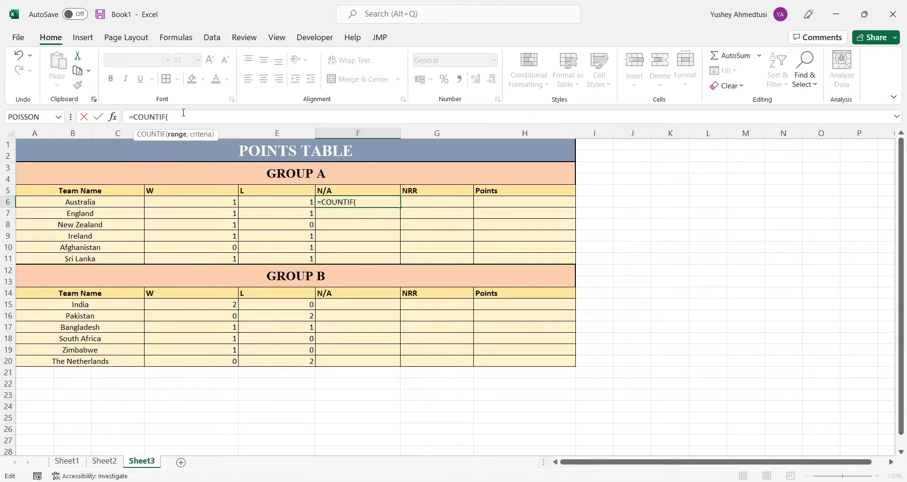
click(102, 202)
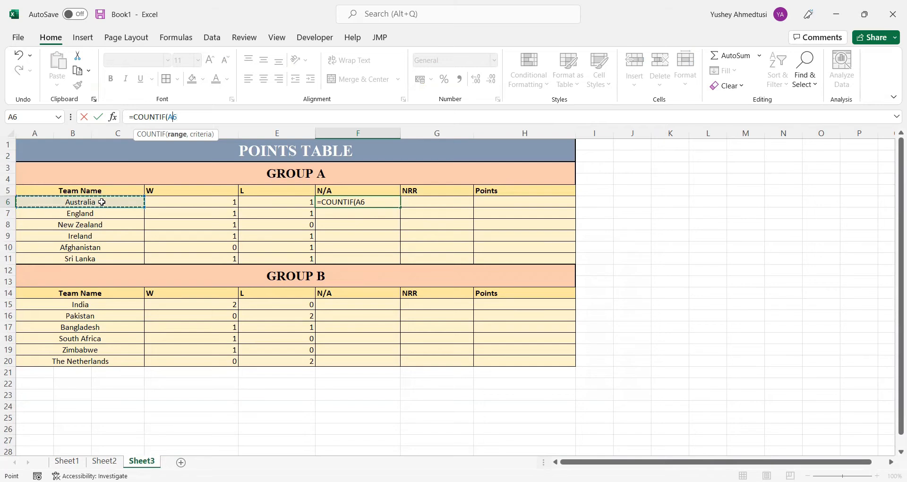
key(BackSpace)
key(BackSpace)
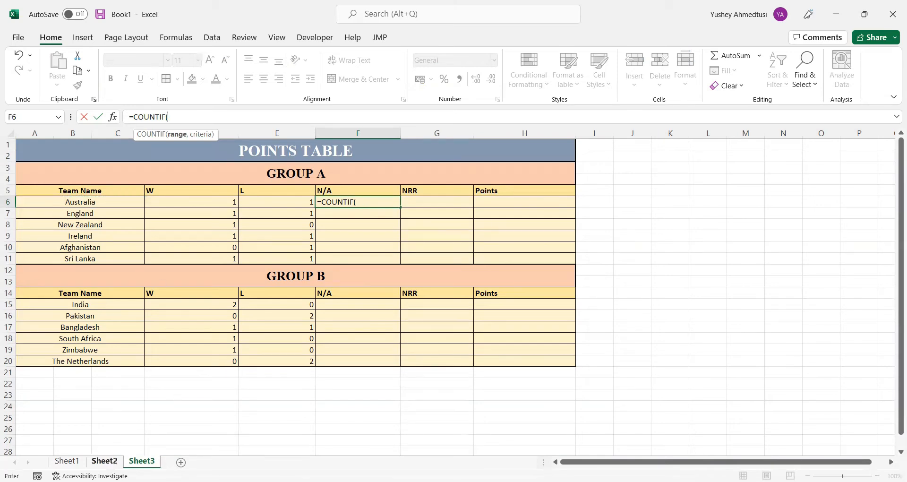
Use the RAIN1 and RAIN2 columns, Sheet2 F2:G31, as the COUNTIF range
key(ctrl+Page_Up)
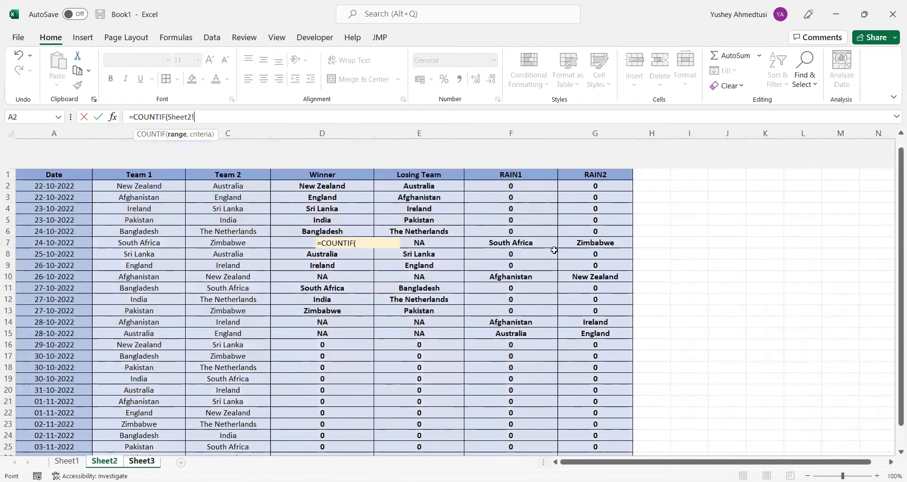
drag(517, 156, 556, 168)
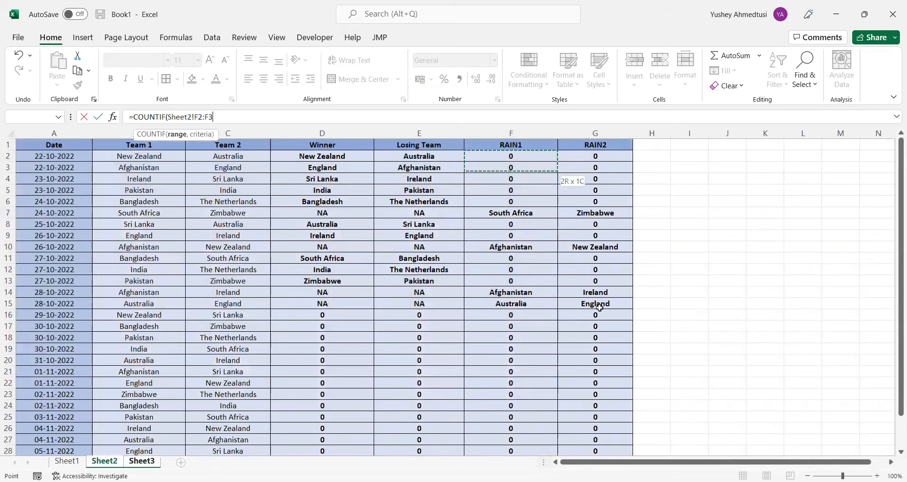
drag(556, 168, 629, 438)
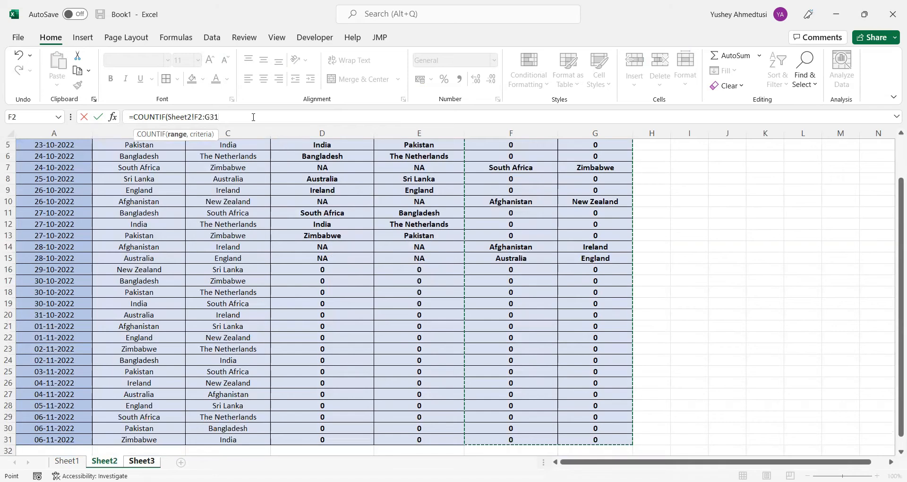
text(,)
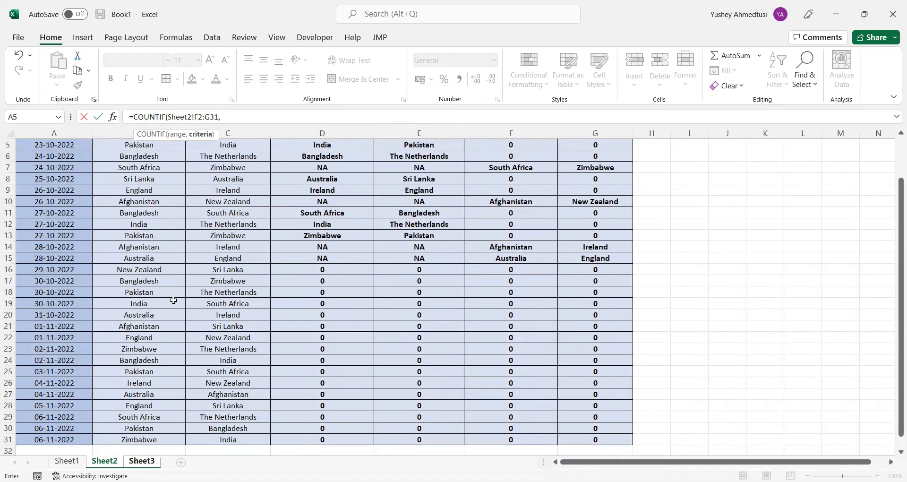
Set Australia in A6 as the criteria and lock the range, completing =COUNTIF(Sheet2!$F$2:$G$31,Sheet3!A6) in F6
click(141, 461)
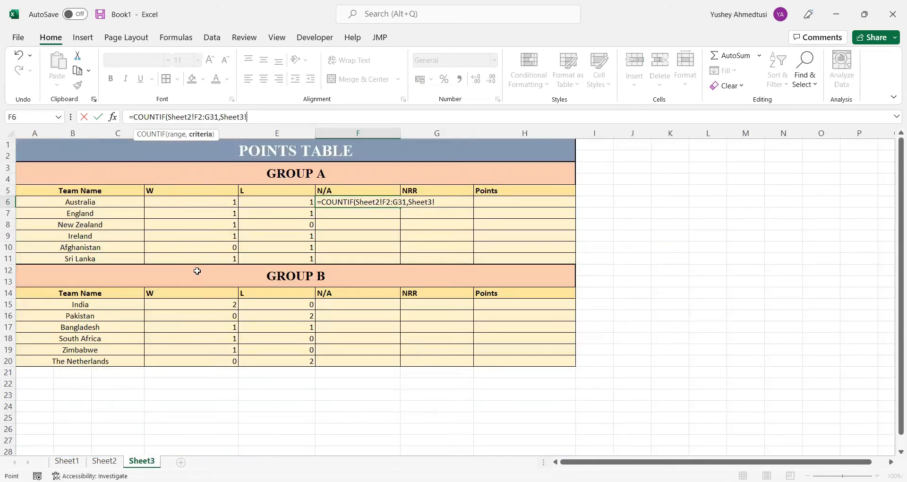
click(104, 201)
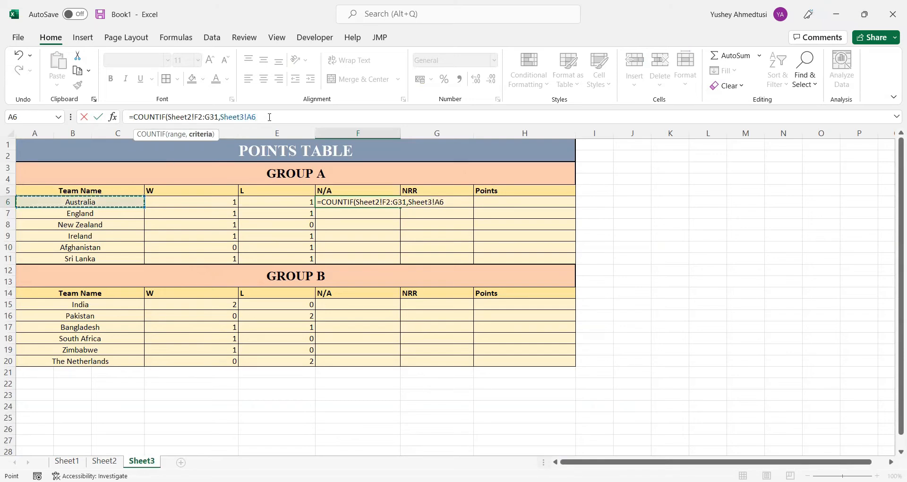
click(196, 118)
drag(196, 118, 217, 118)
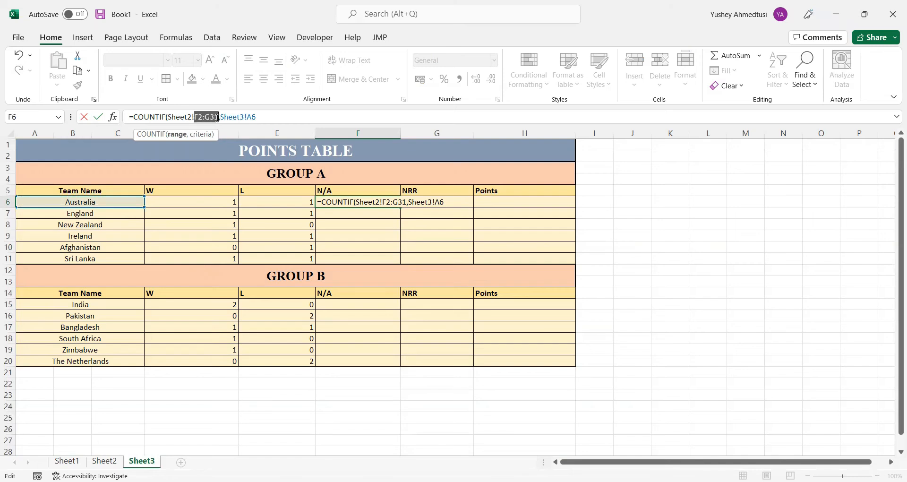
key(F4)
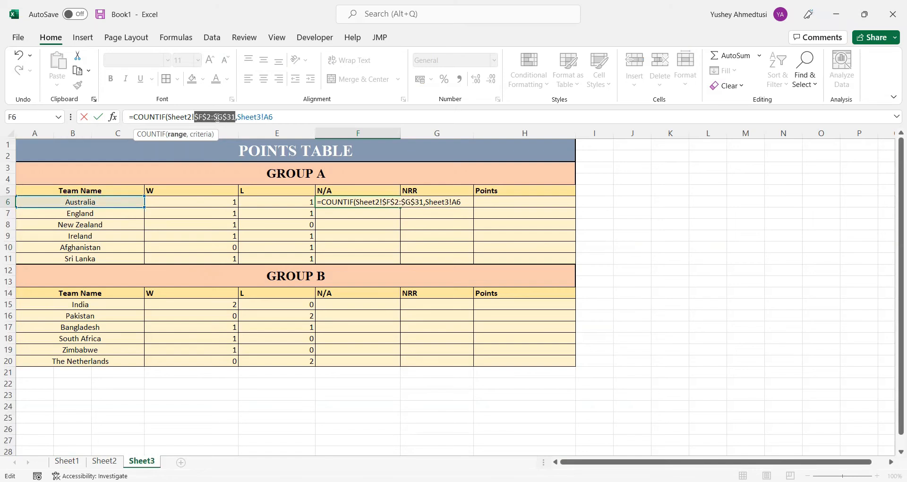
click(287, 115)
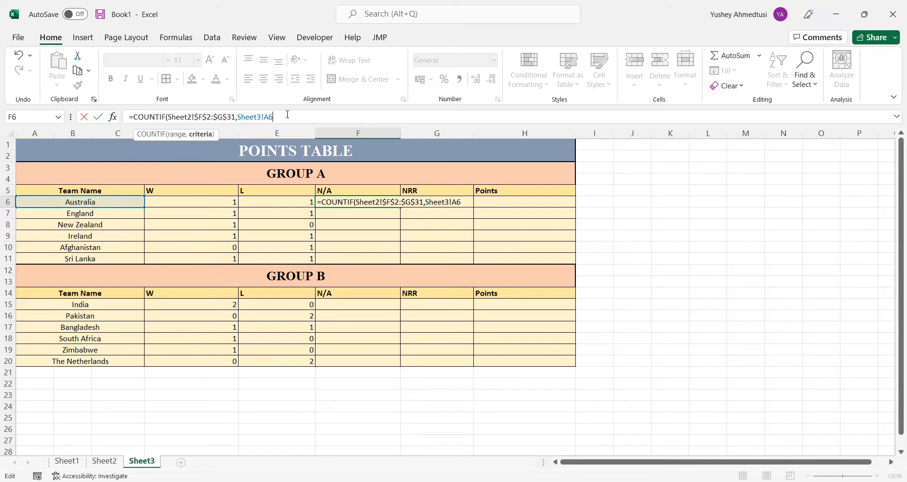
text())
key(Return)
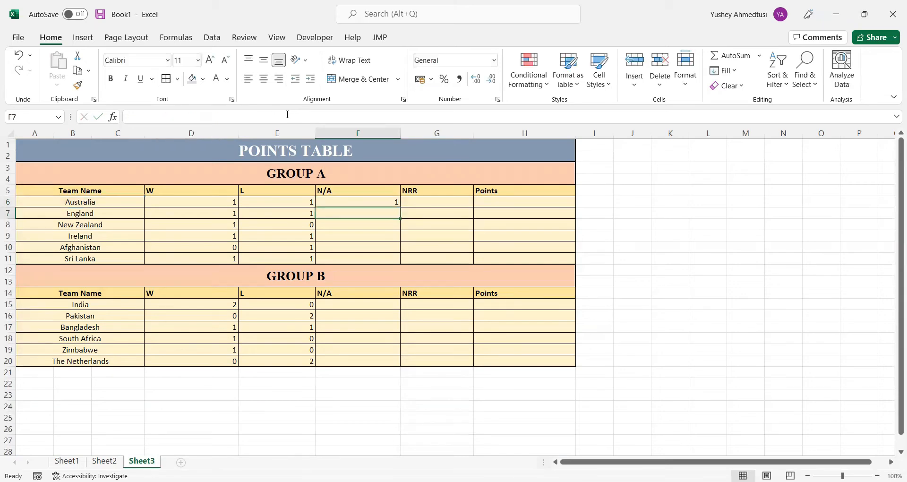
Fill the N/A formula from F6 down to F11 and copy it to Group B's F15:F20
click(375, 200)
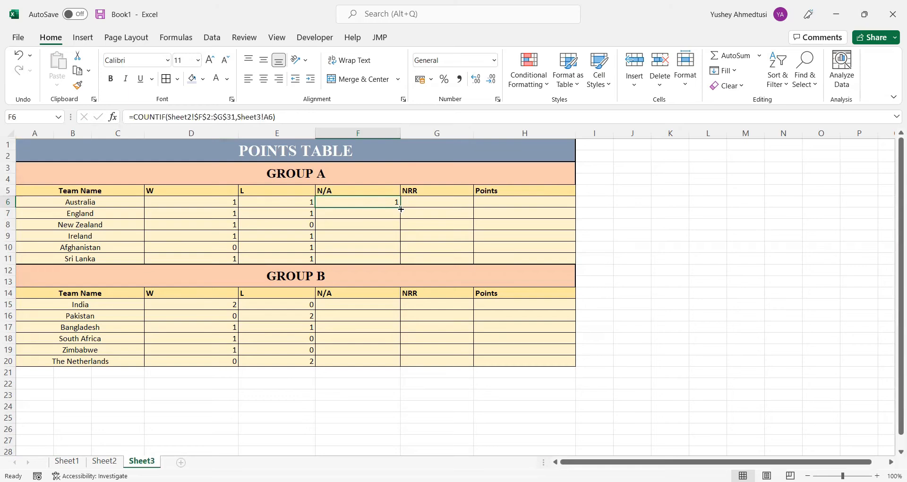
drag(402, 209, 395, 263)
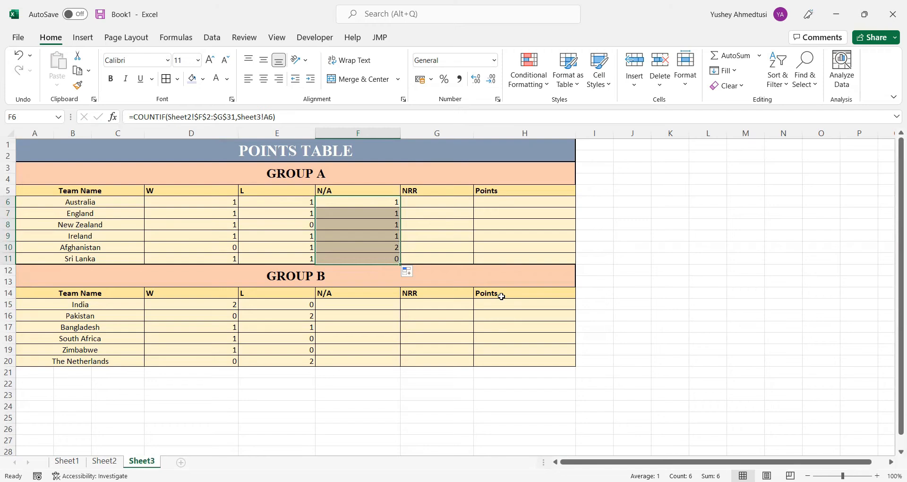
key(ctrl+c)
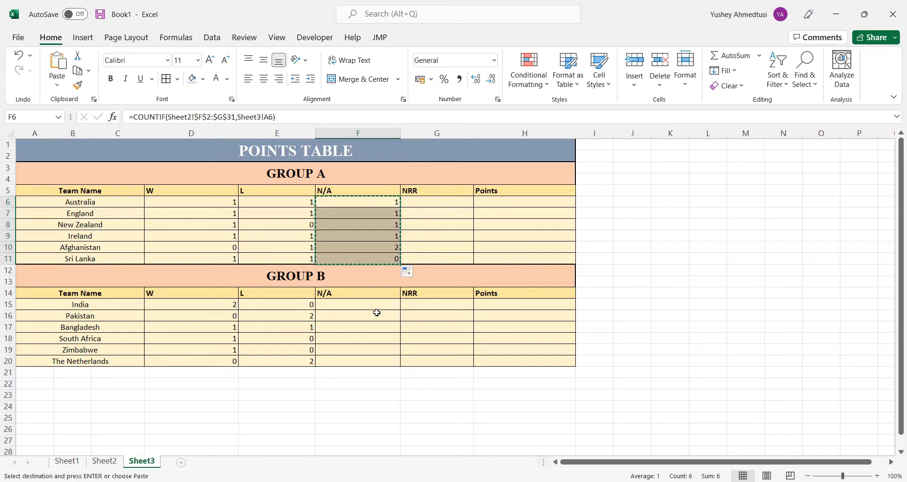
click(373, 307)
key(ctrl+v)
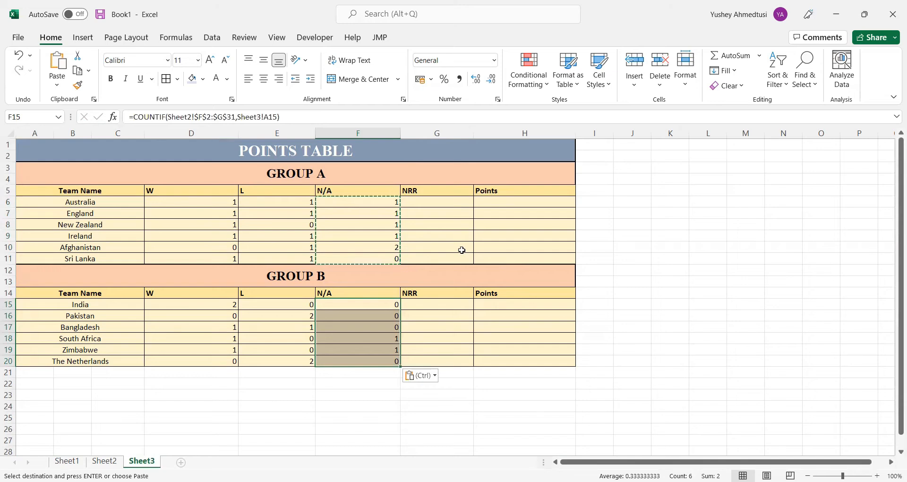
Start a formula in H6, Australia's Points cell
click(443, 205)
click(452, 247)
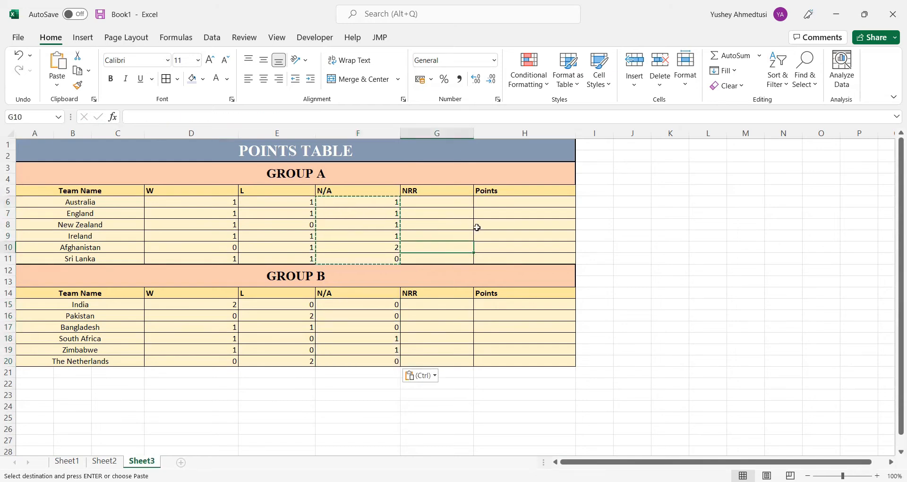
click(436, 201)
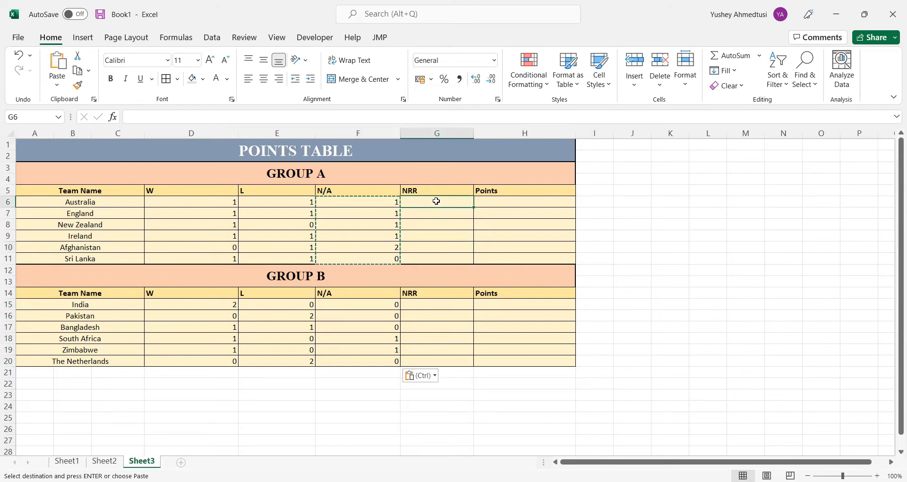
click(493, 202)
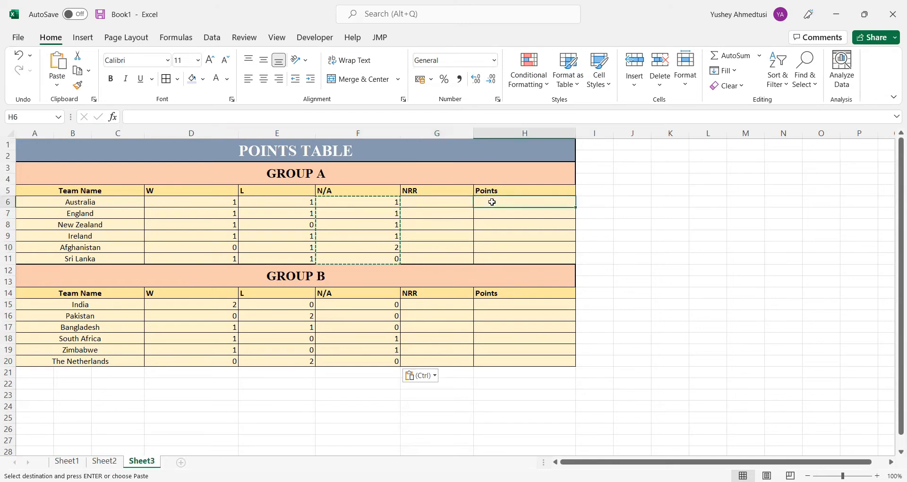
text(=)
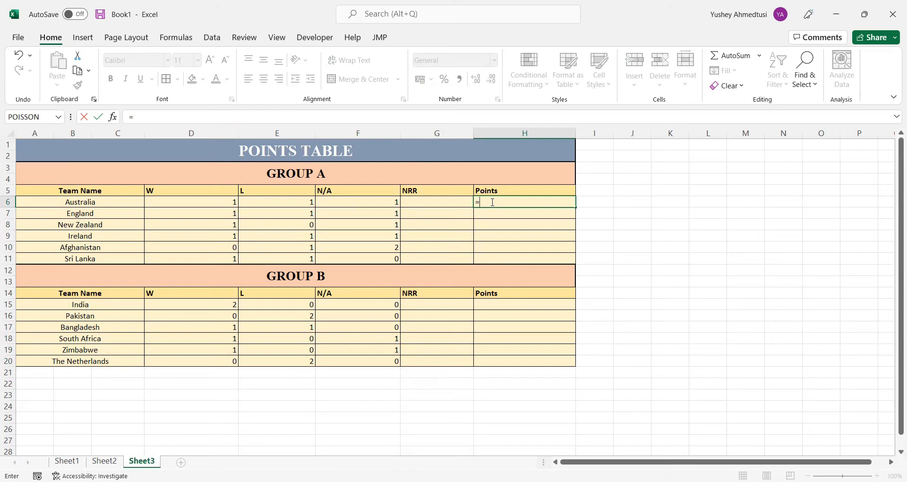
key(Left)
key(Left)
key(Left)
key(Left)
key(Left)
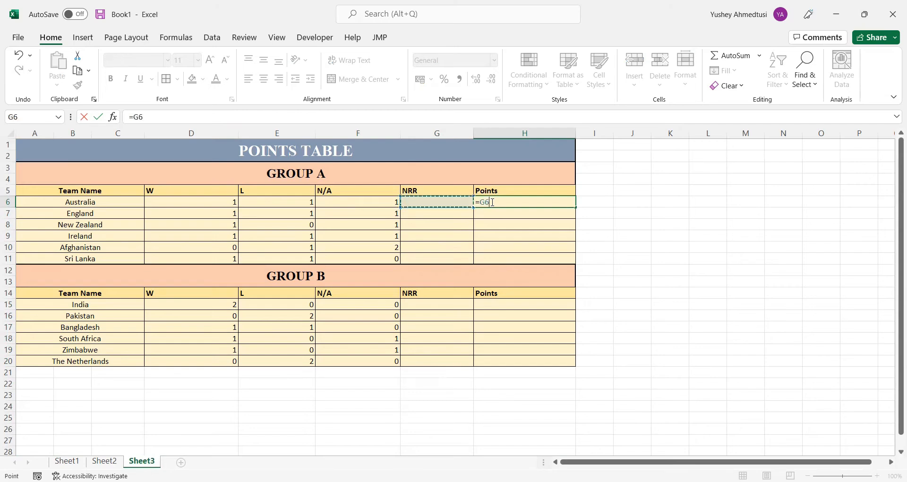
key(Right)
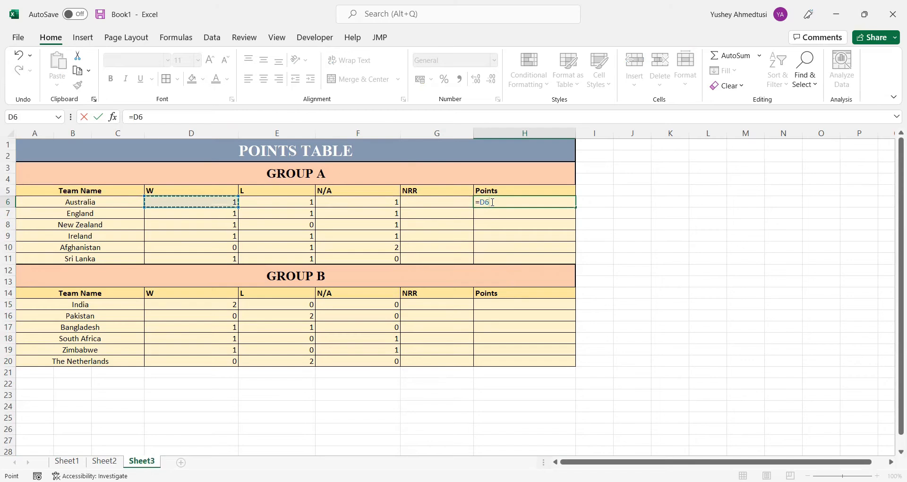
key(Down)
key(Down)
key(Up)
key(Up)
key(Right)
key(Right)
key(Right)
key(Right)
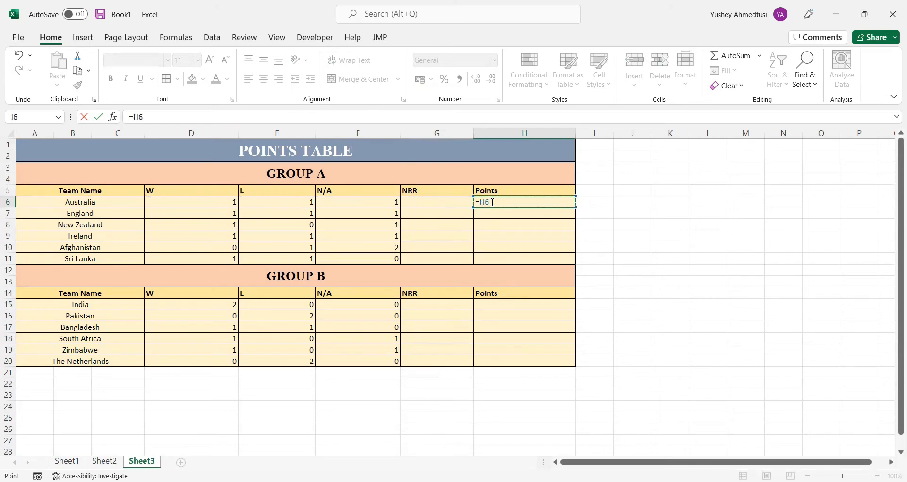
key(BackSpace)
key(BackSpace)
Complete Australia's Points formula as =(D6*2)+F6, giving two points per win and one per N/A match
click(233, 201)
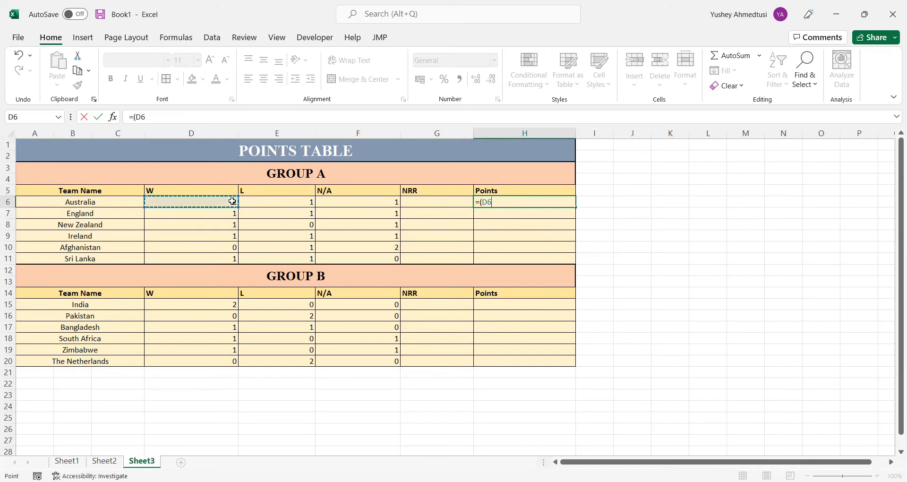
text(*2)+)
key(Left)
key(Left)
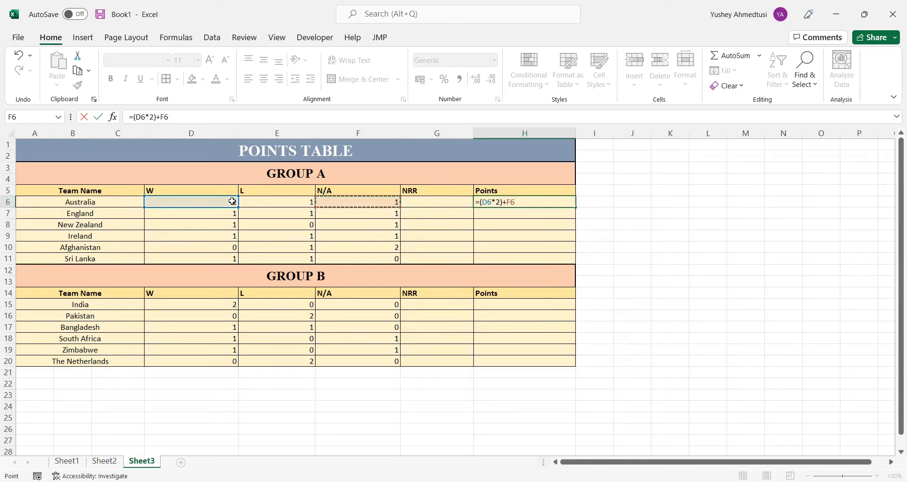
key(Return)
Fill the Points formula from H6 down to H11 and copy it to Group B's H15:H20
click(540, 204)
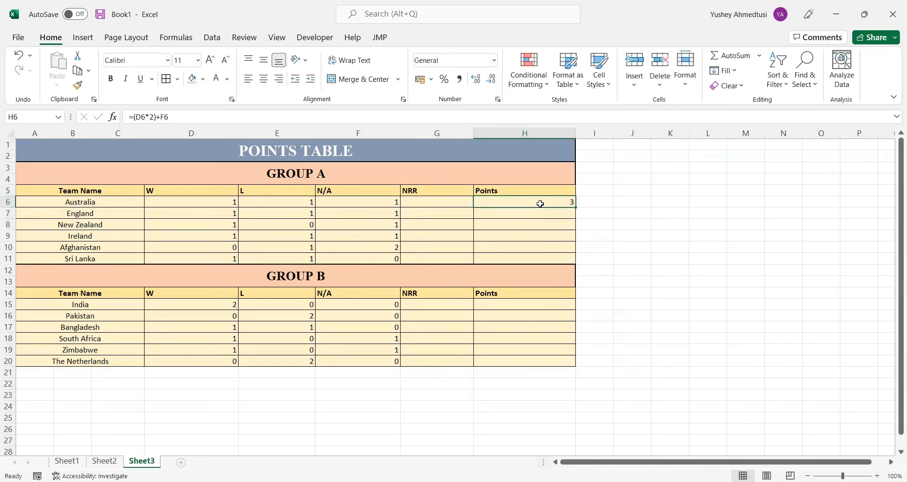
drag(575, 207, 566, 258)
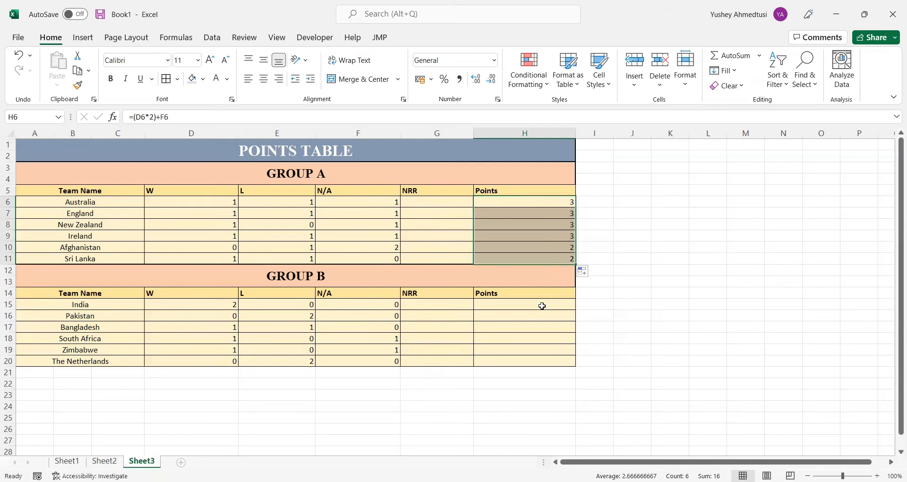
key(ctrl+c)
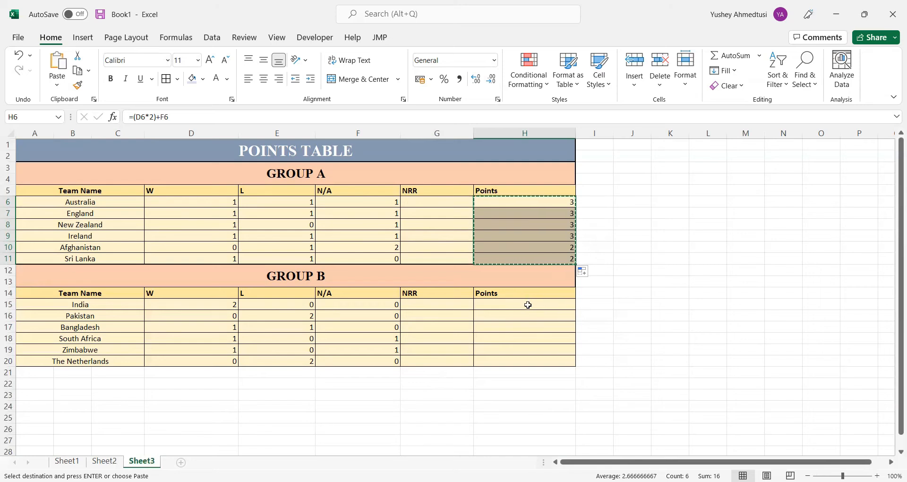
click(527, 305)
key(shift+Down)
key(shift+Down)
key(shift+Down)
key(shift+Down)
key(shift+Down)
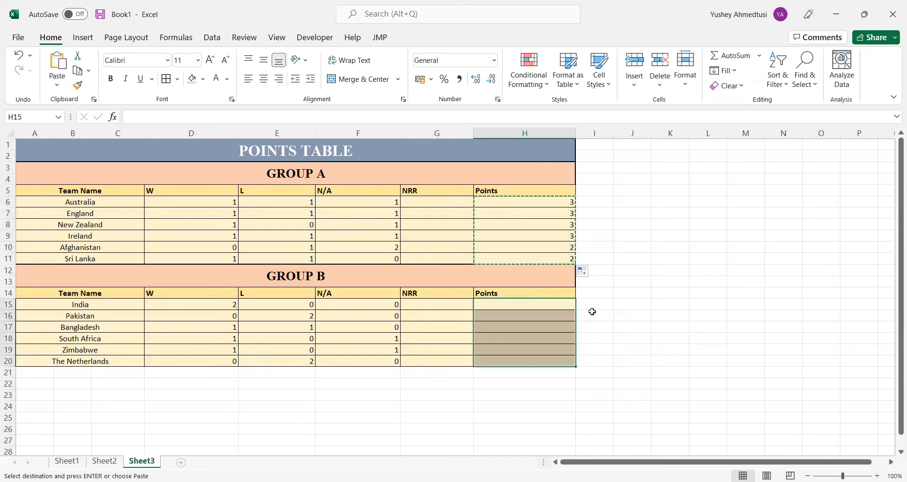
key(ctrl+v)
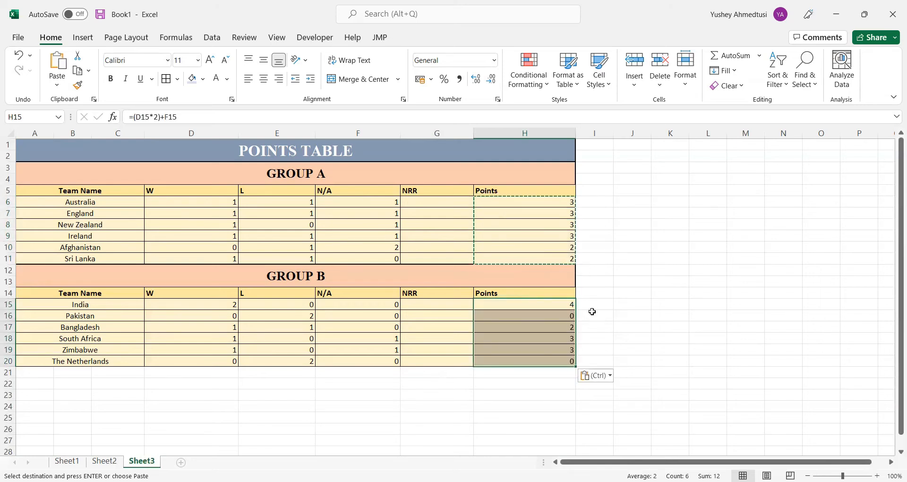
click(593, 313)
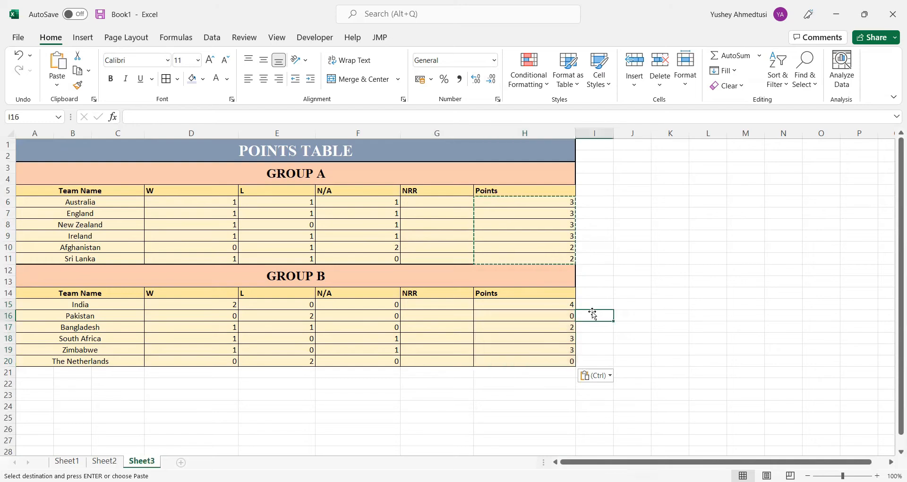
Format Group A's range A5:H11 as a table with headers using White, Table Style Medium 1
click(447, 304)
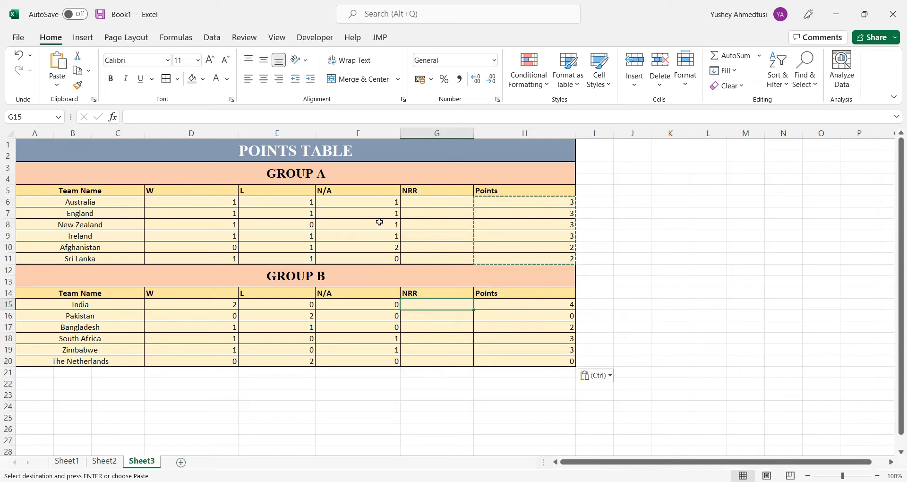
click(584, 190)
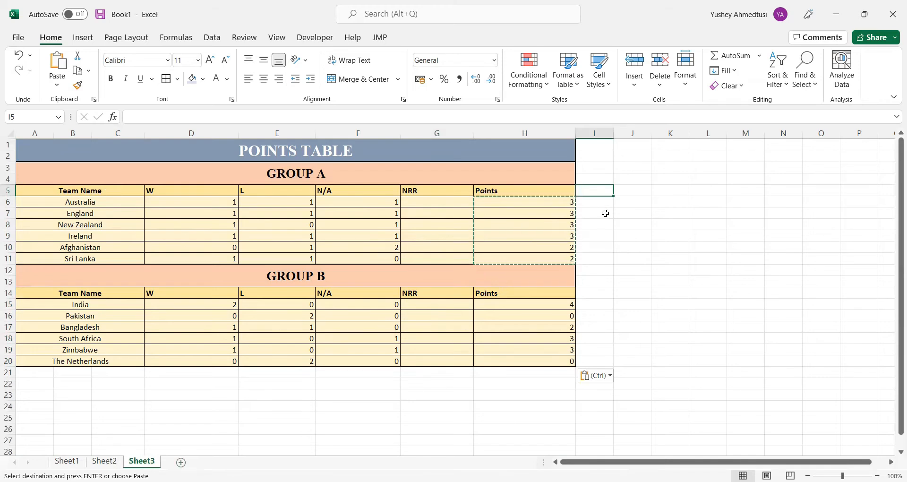
drag(90, 193, 505, 257)
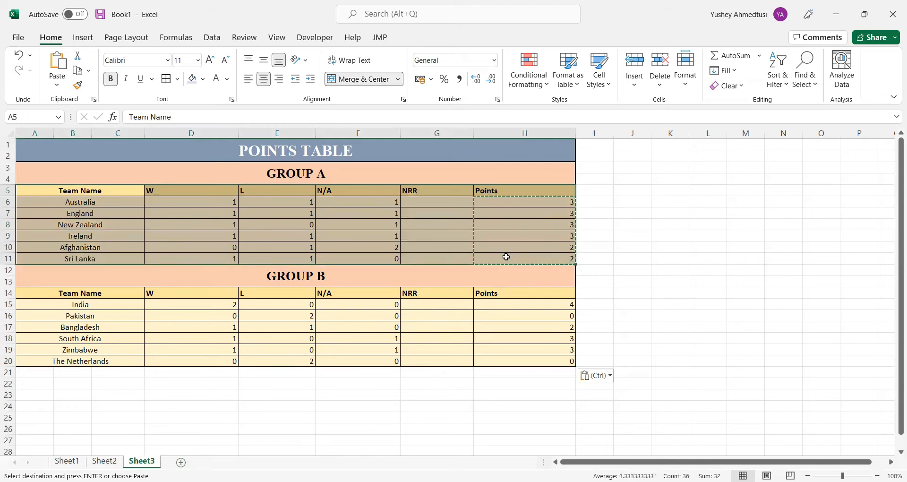
click(569, 90)
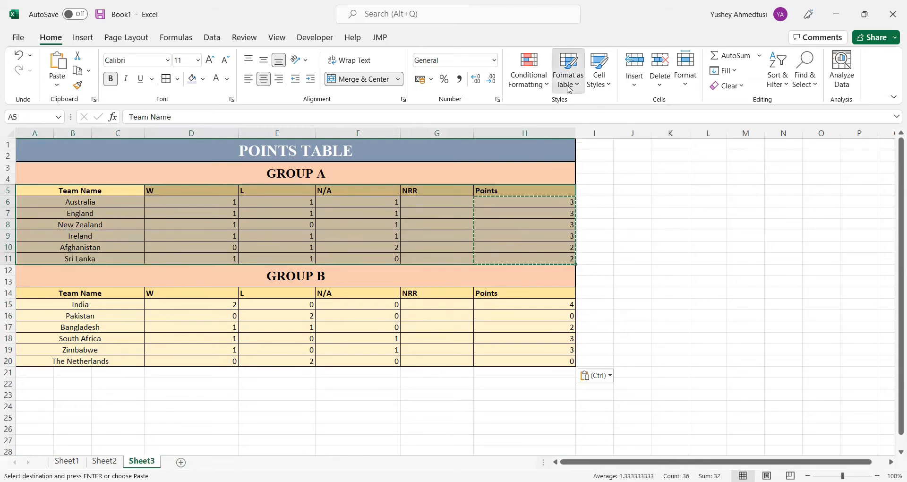
click(569, 89)
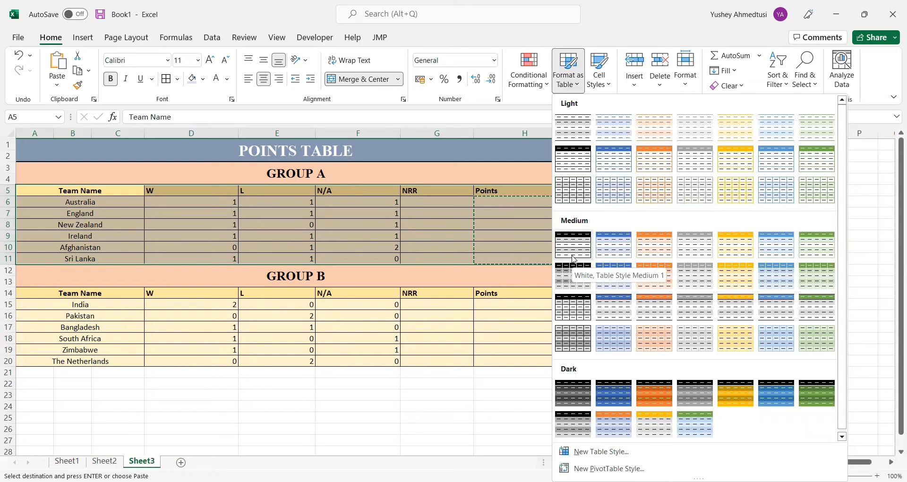
click(573, 258)
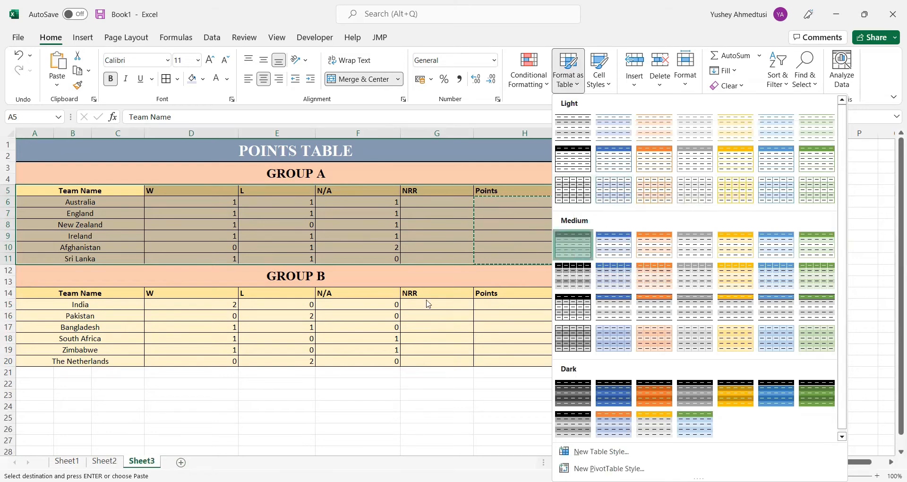
click(371, 282)
click(414, 297)
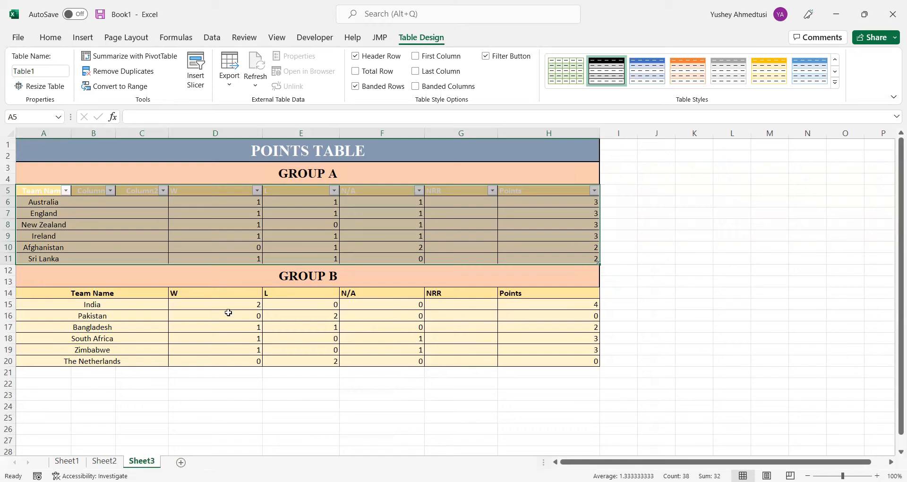
Look through the Quick Analysis formatting, chart, total, table and sparkline options for Group A's header cells A5:C5
click(98, 216)
drag(47, 188, 132, 194)
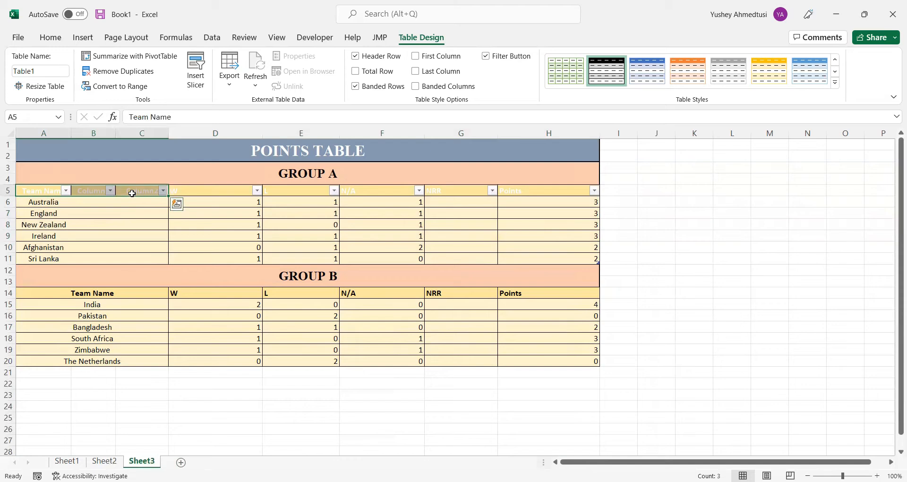
click(72, 37)
click(62, 40)
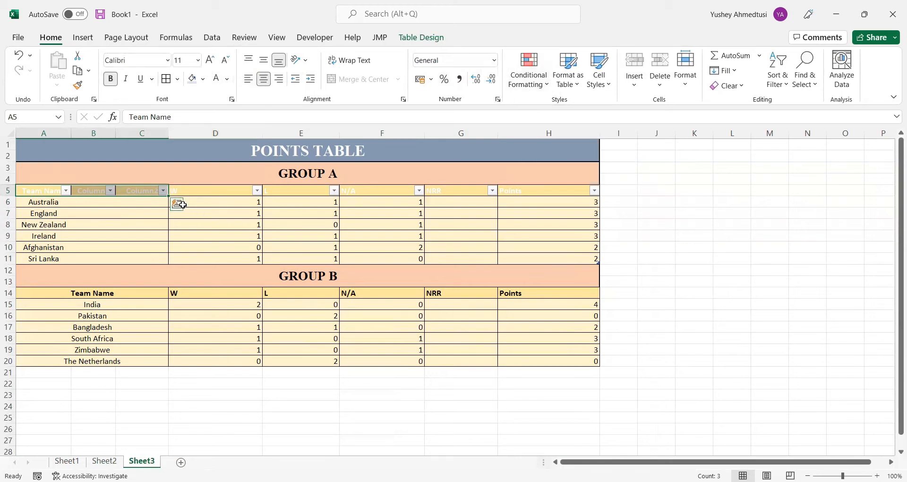
click(176, 205)
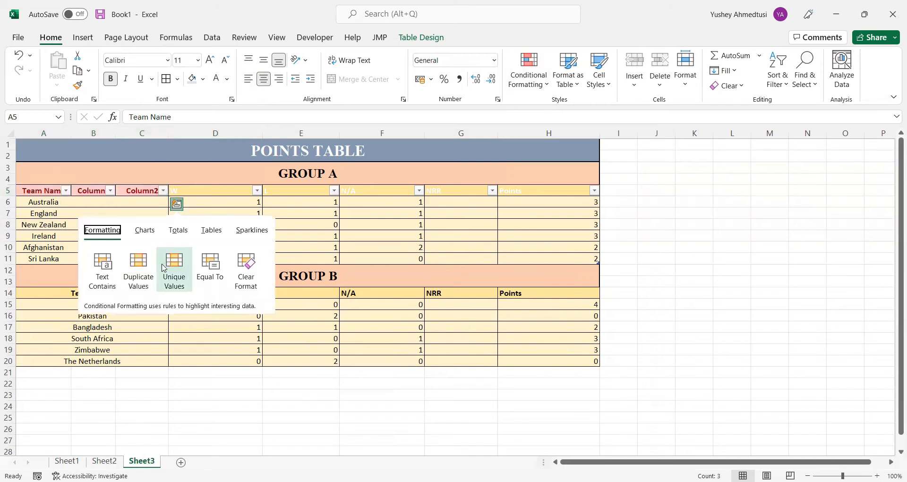
click(209, 231)
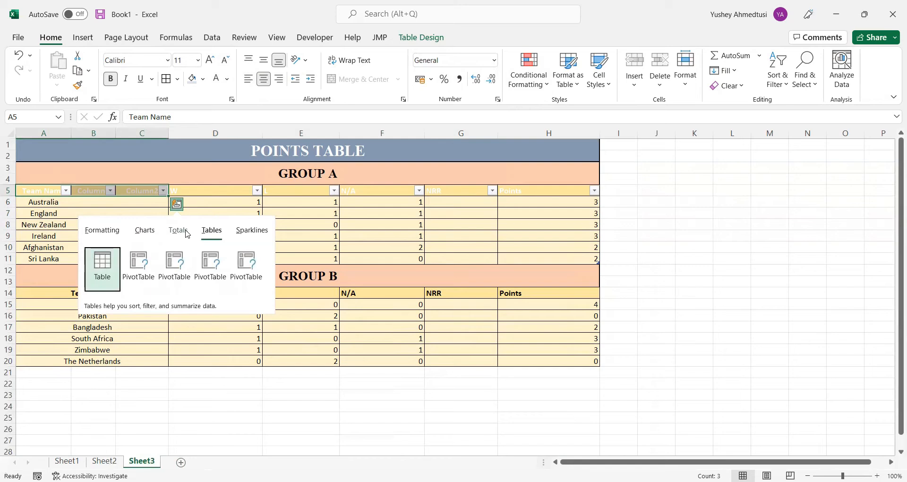
click(180, 232)
click(145, 232)
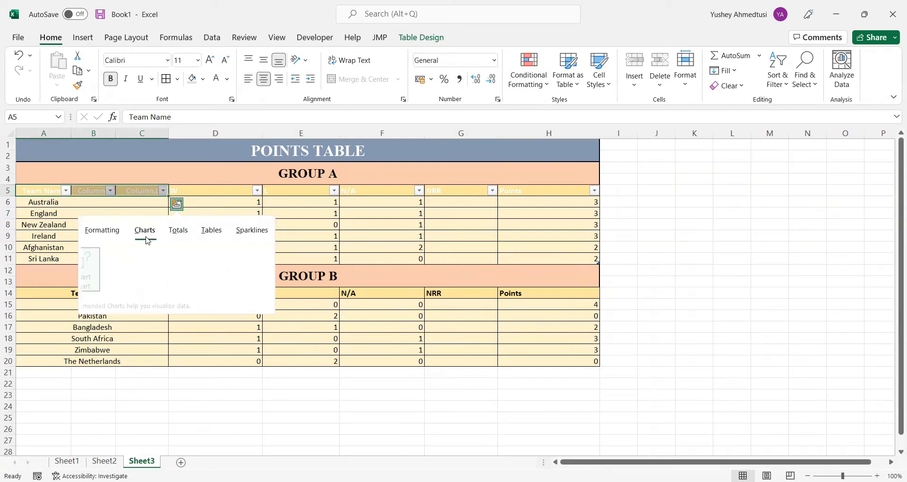
click(104, 230)
click(255, 230)
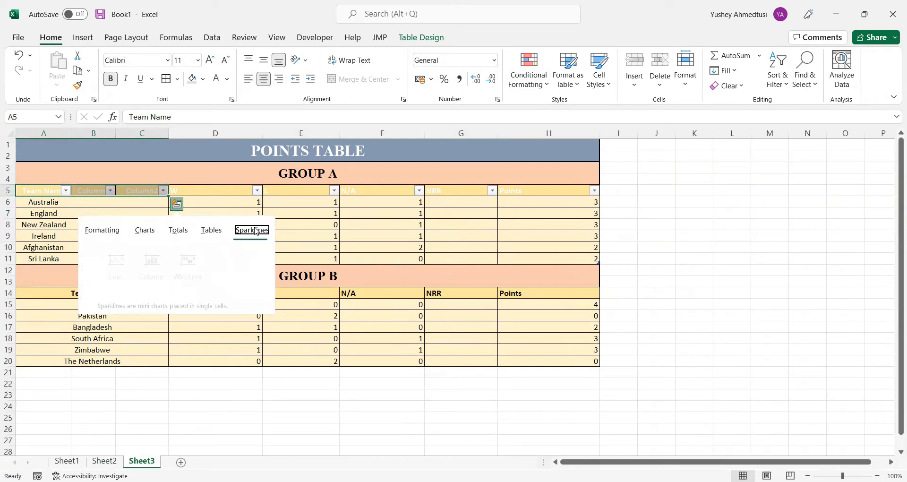
Apply Duplicate Values highlighting to Group A's header cells A5:C5
click(107, 236)
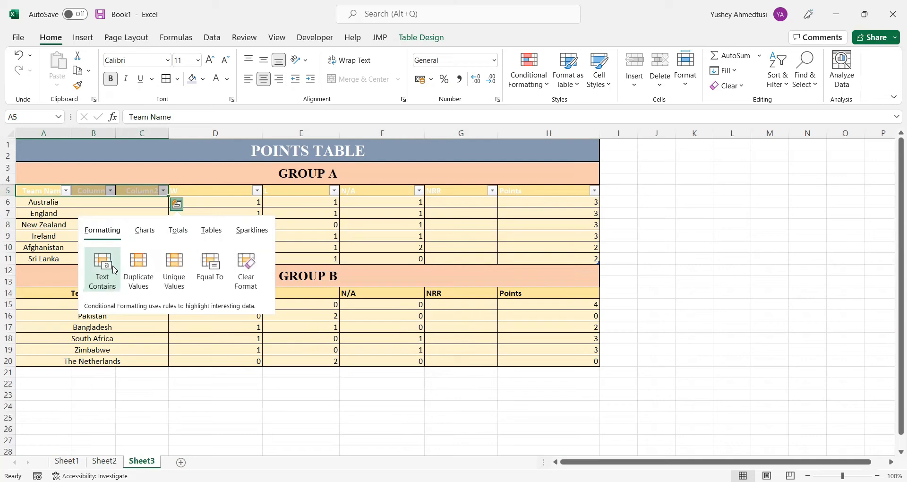
click(137, 278)
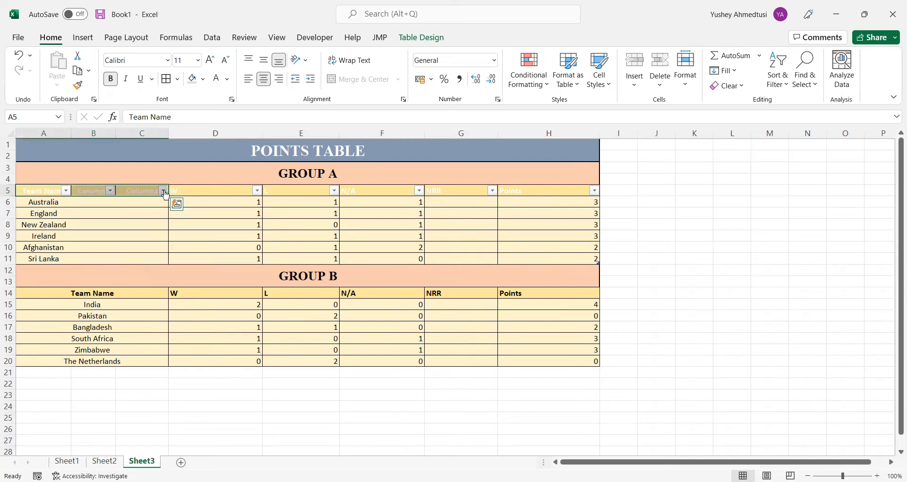
click(256, 311)
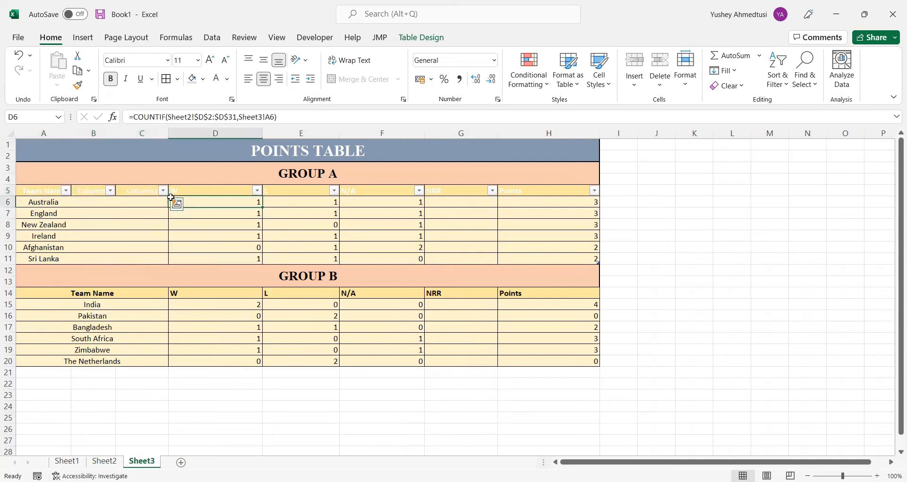
Format Group B's range A14:H20 as a table with headers using the black style from the Dark group
click(107, 292)
drag(162, 297, 566, 359)
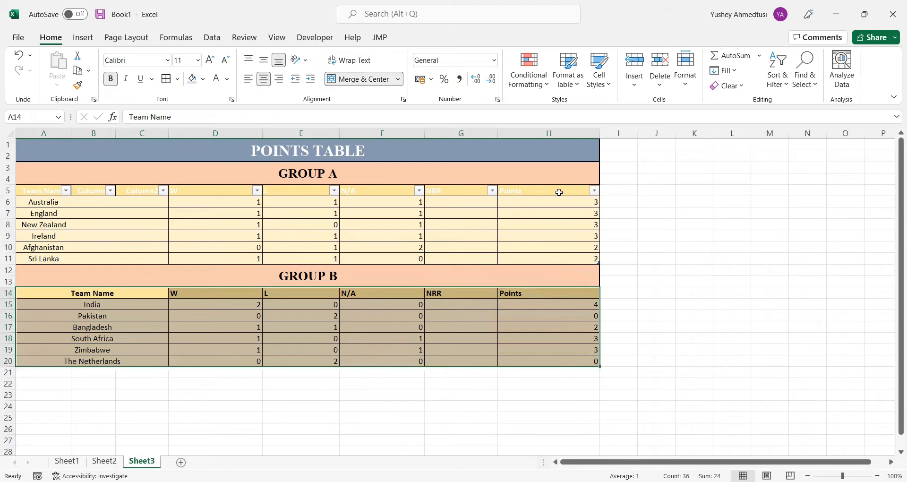
click(568, 83)
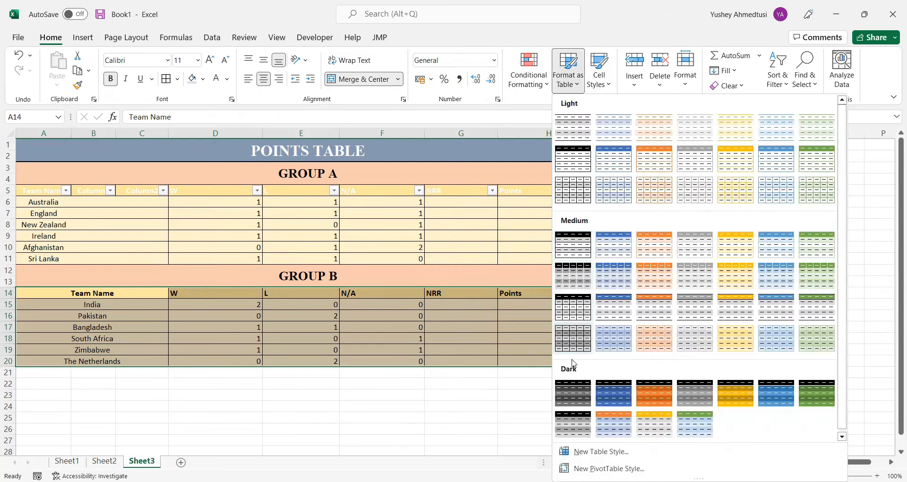
click(575, 405)
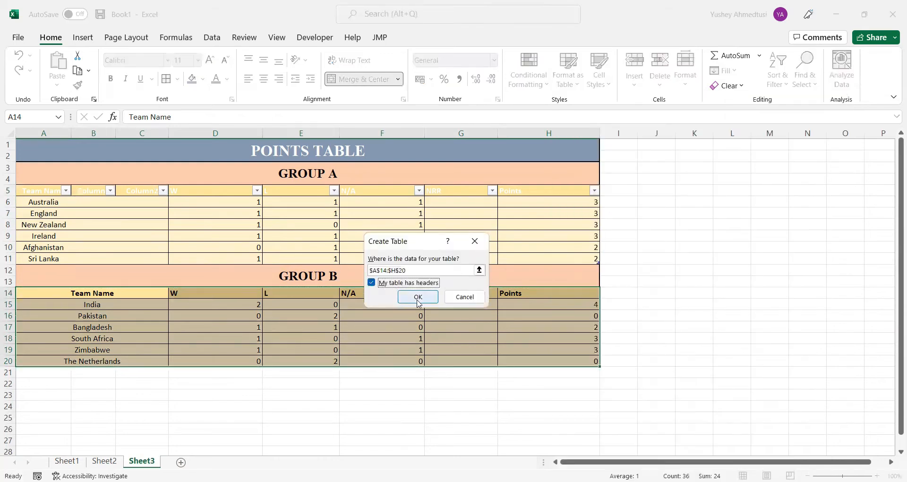
click(418, 298)
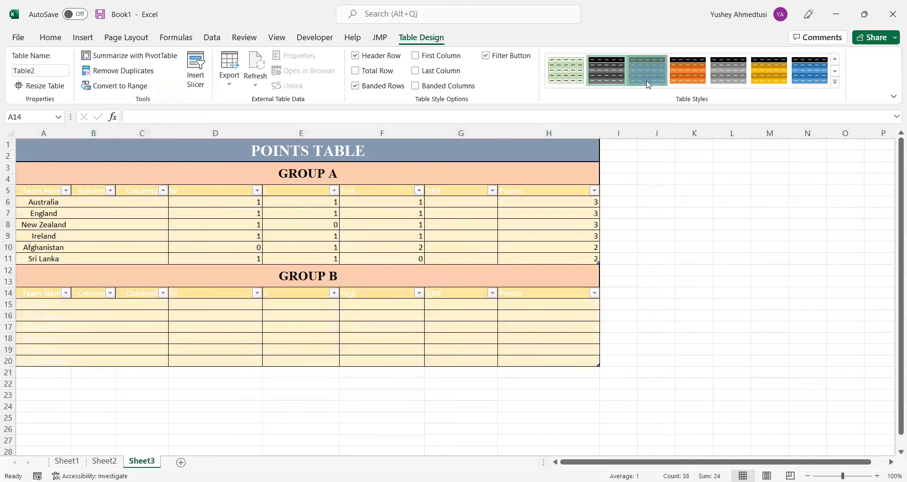
Try the dark orange style on the Group B table, settling on the light green table style
click(686, 66)
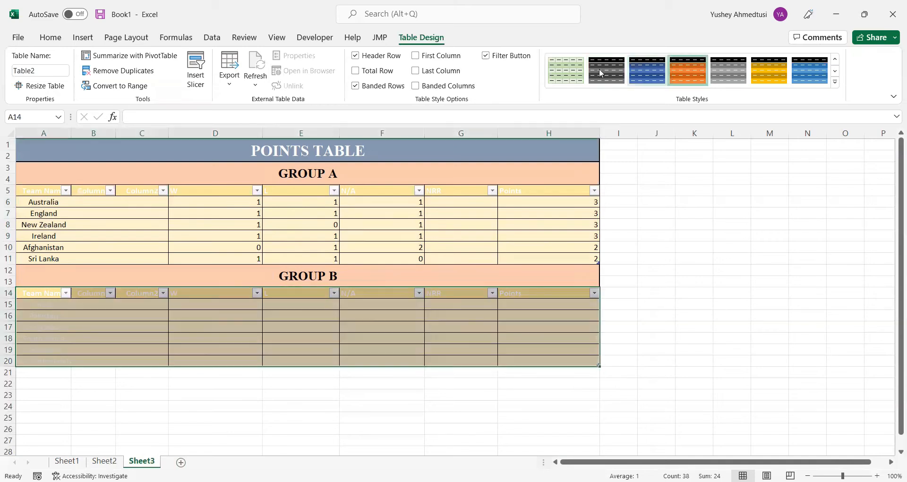
click(561, 70)
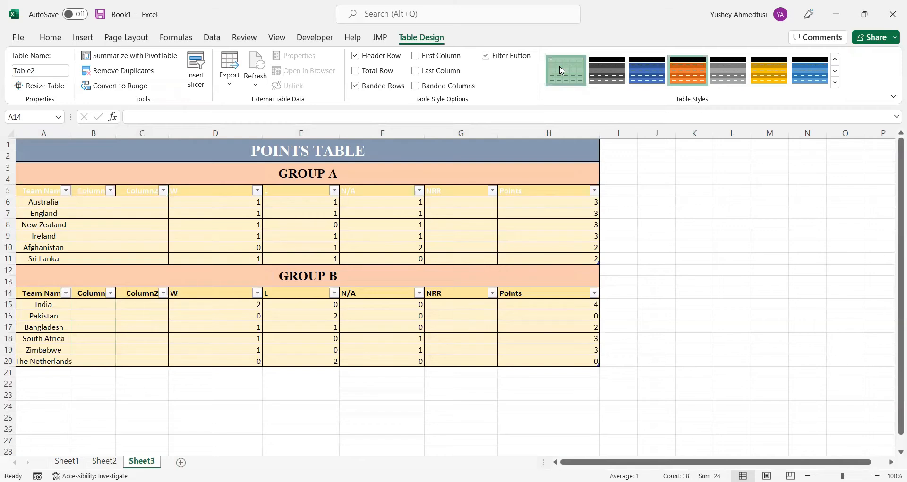
click(104, 214)
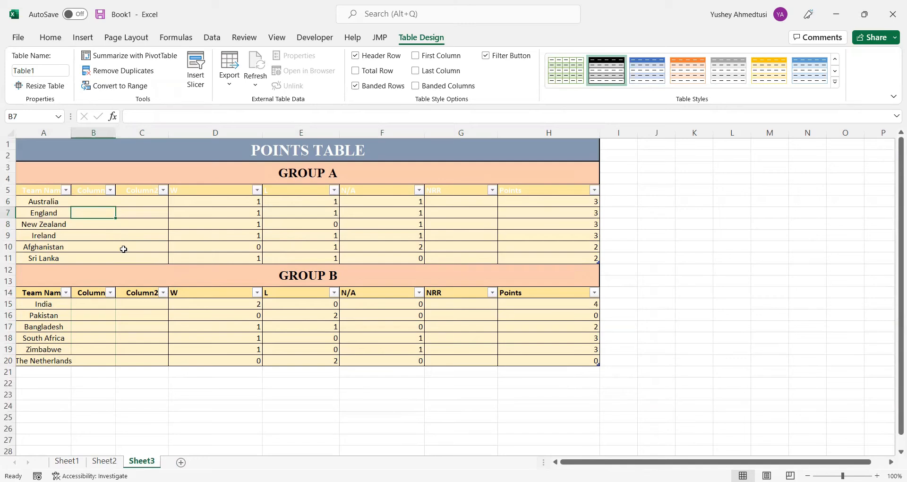
Extend the Group A table with the column headers RANK in I5 and RANK2 in J5
click(621, 187)
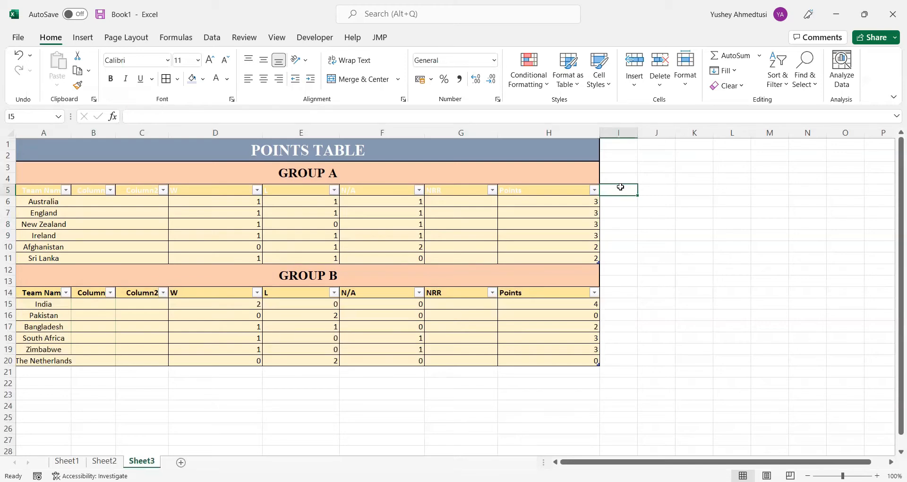
text(RANK)
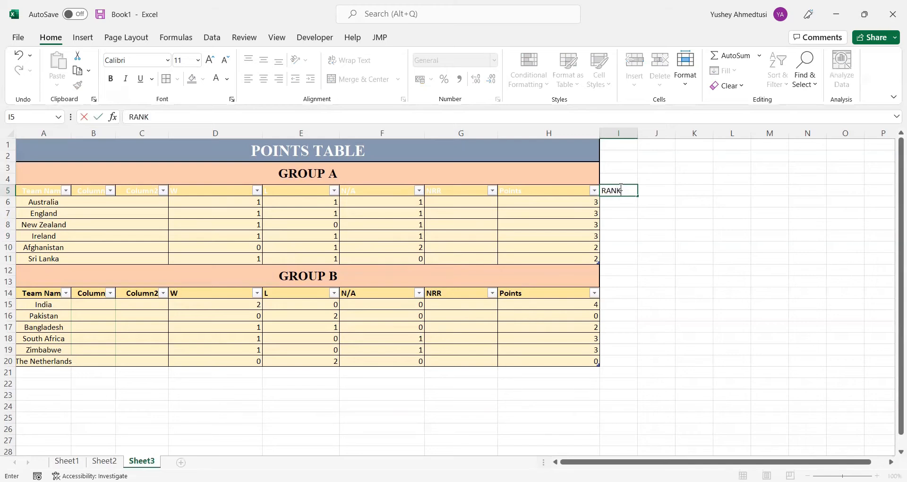
key(Return)
key(Up)
key(Right)
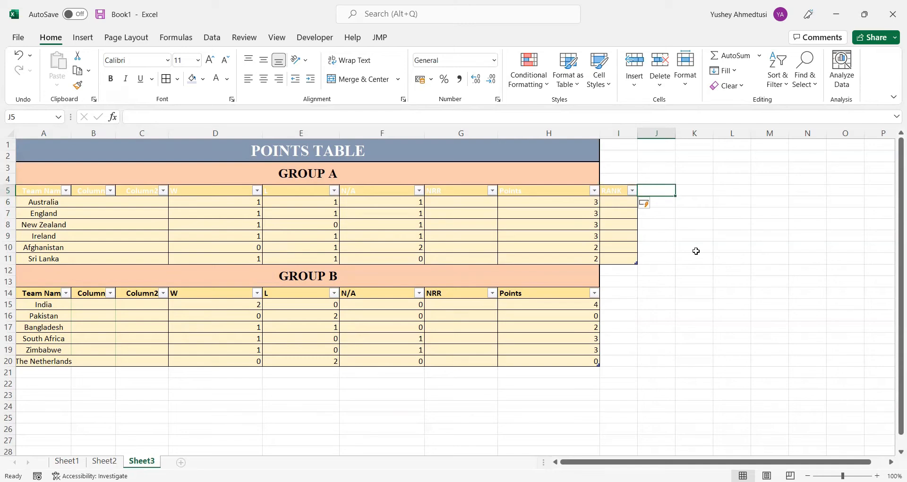
text(RANK2)
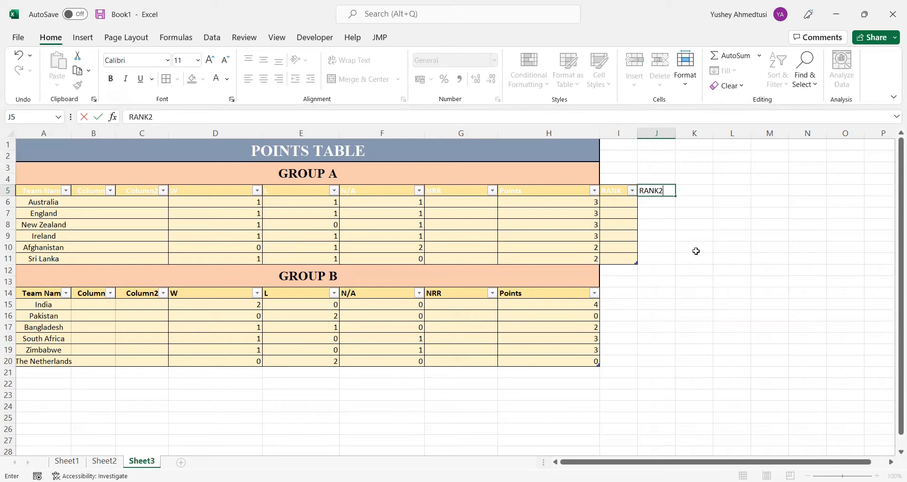
key(Tab)
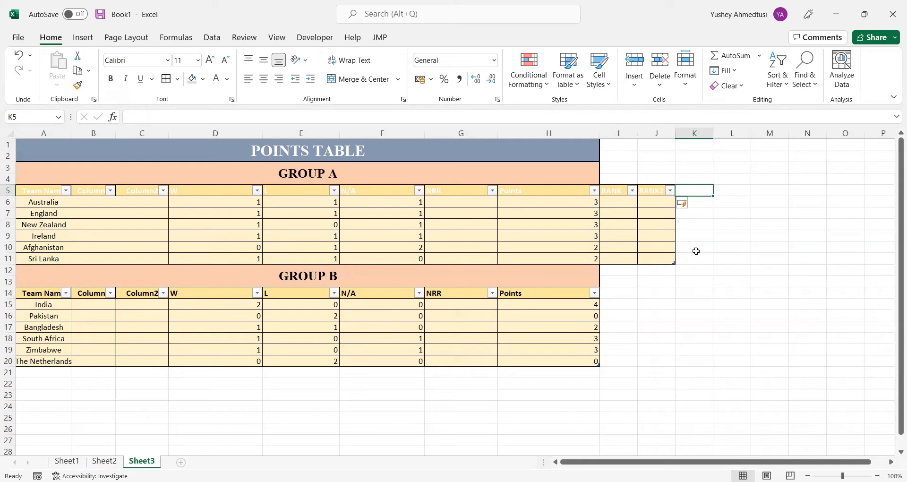
Add the column headers FINAL RANK in K5 and QUALIFICATION in L5, and widen column L
text(FI)
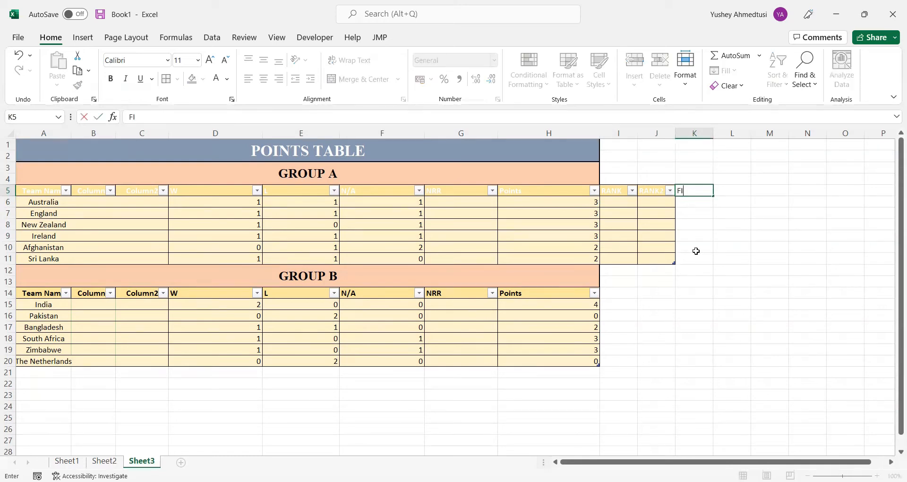
text(NAL RANK)
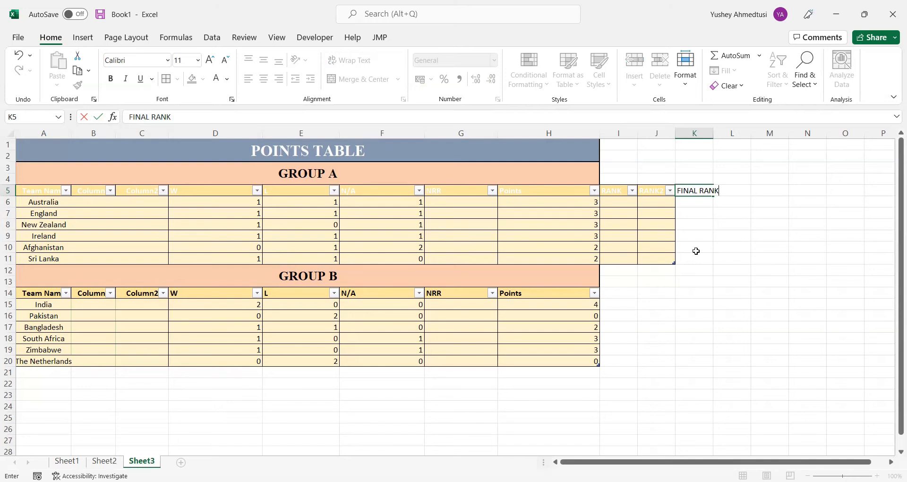
key(Tab)
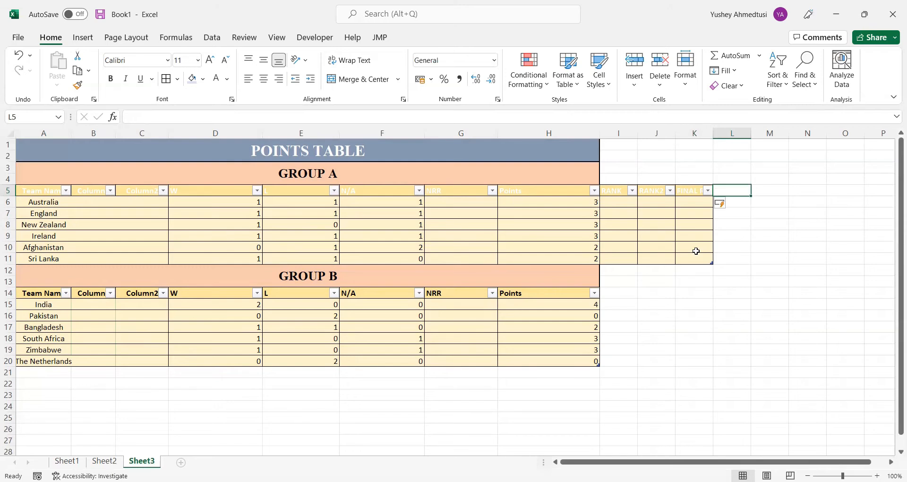
text(Q)
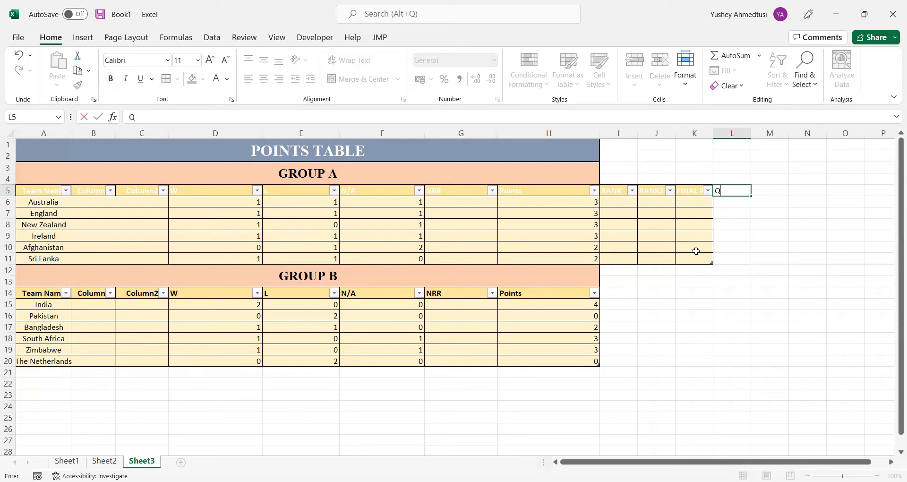
text(UALIFICATION)
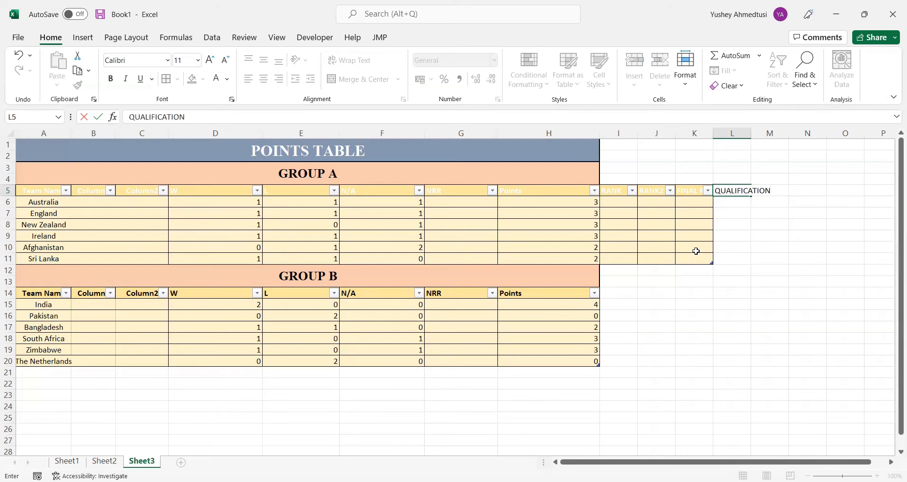
key(Return)
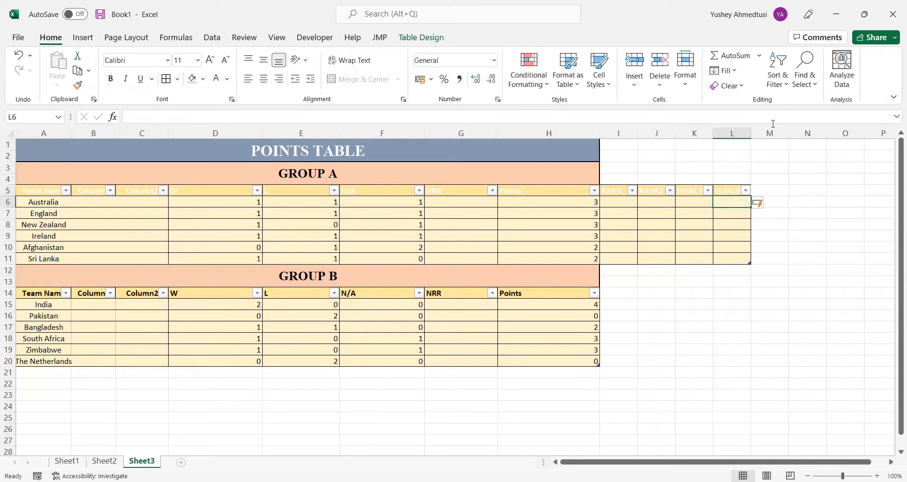
drag(751, 137, 770, 136)
Copy Group A's RANK to QUALIFICATION columns, I5:L11, and paste them beside the Group B table starting at I14
drag(614, 191, 718, 260)
key(ctrl+c)
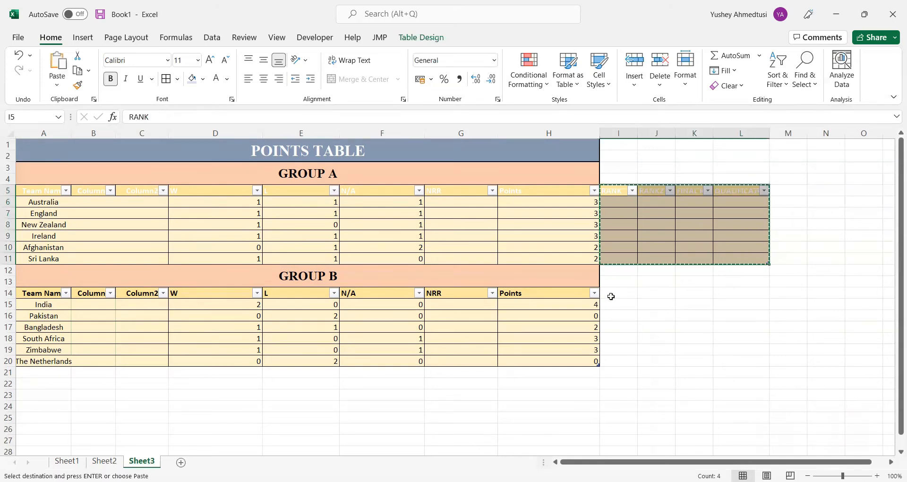
click(611, 297)
key(ctrl+v)
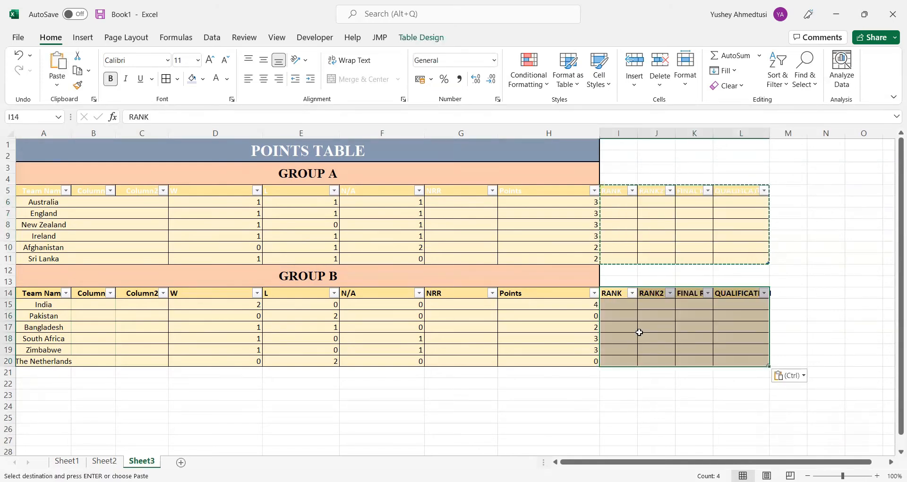
click(652, 380)
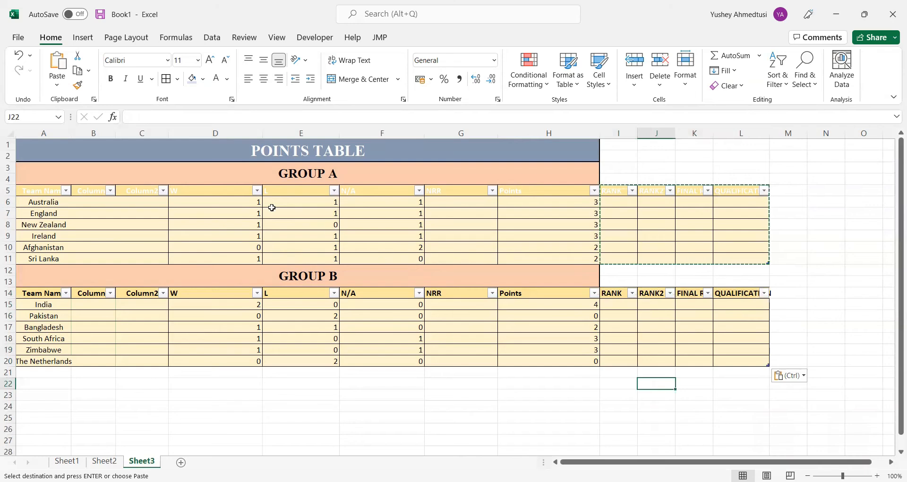
click(623, 202)
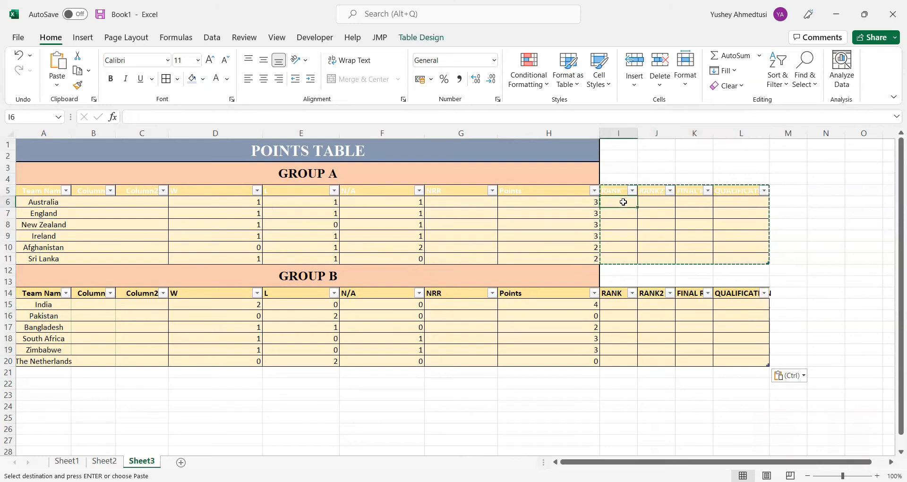
key(Escape)
text(=)
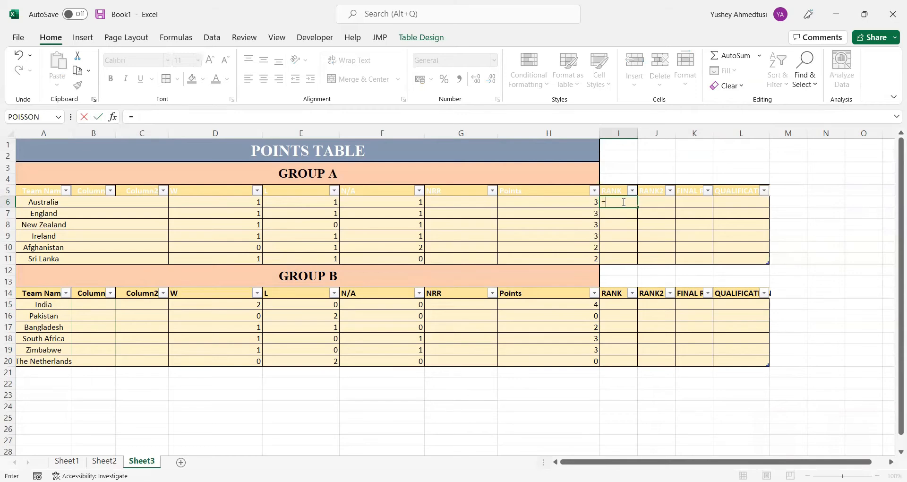
text(RANK()
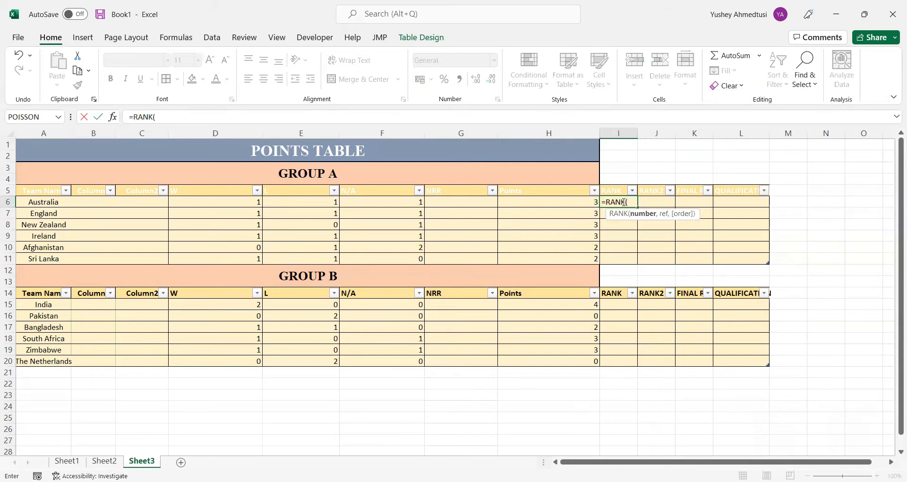
click(583, 201)
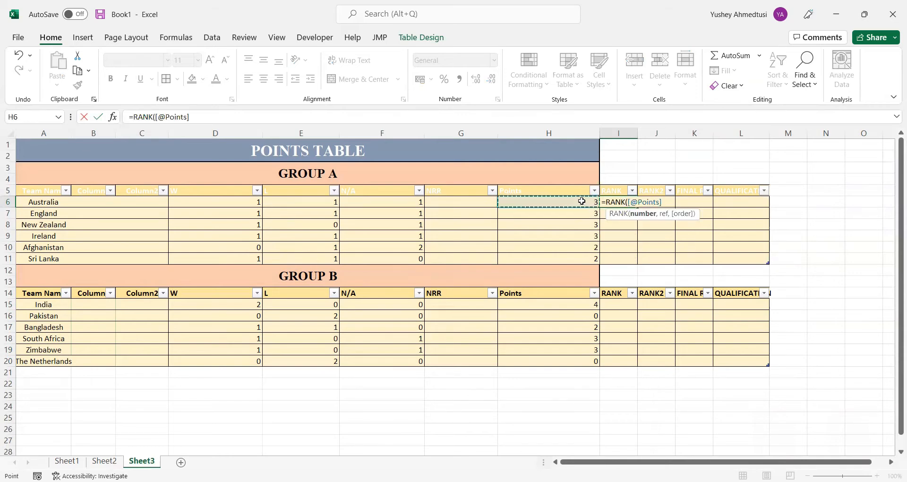
text(,)
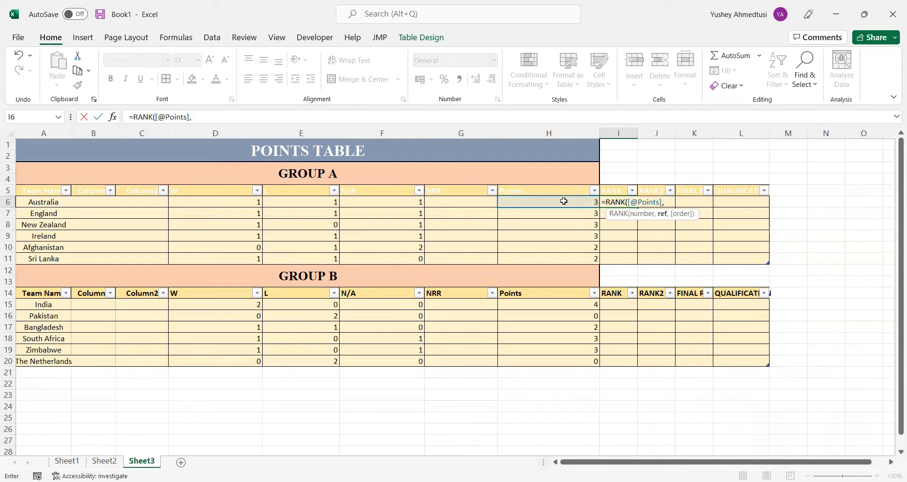
drag(564, 201, 564, 255)
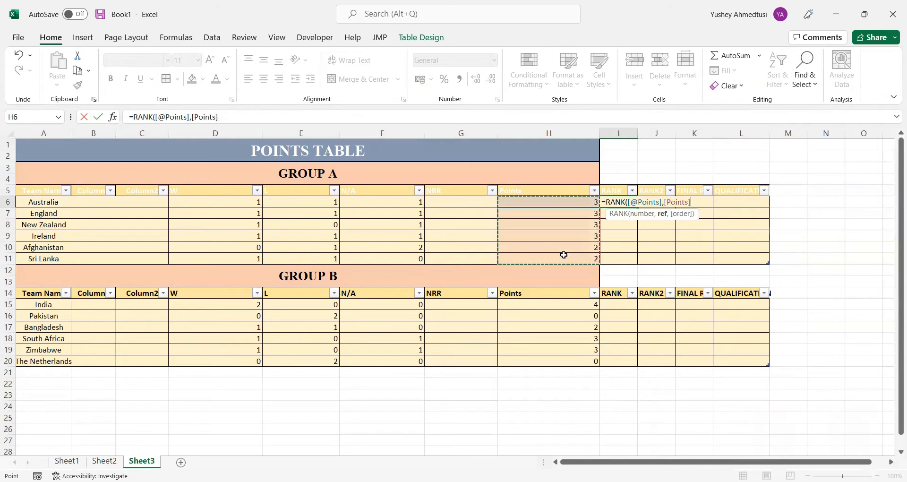
text(,)
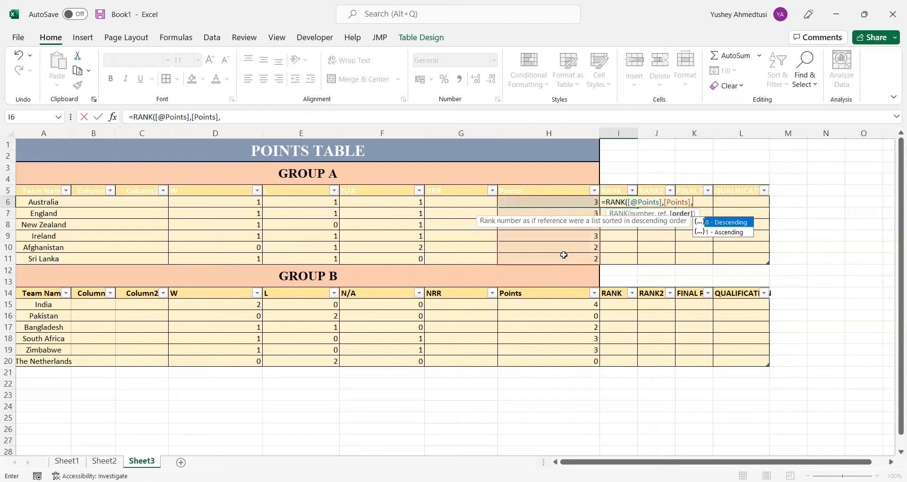
text(0))
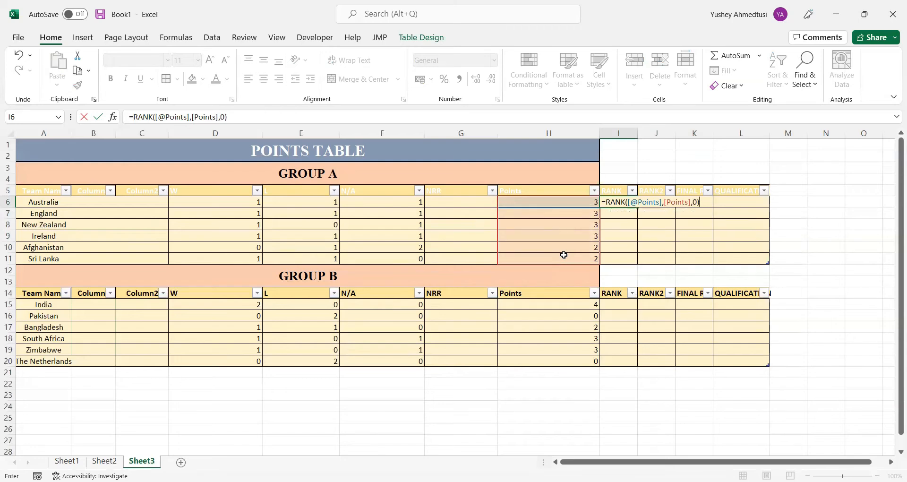
key(Return)
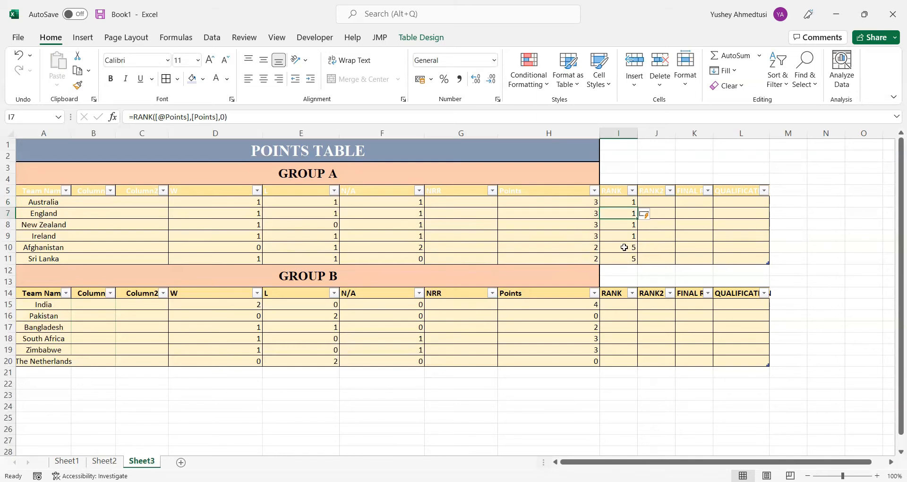
click(624, 201)
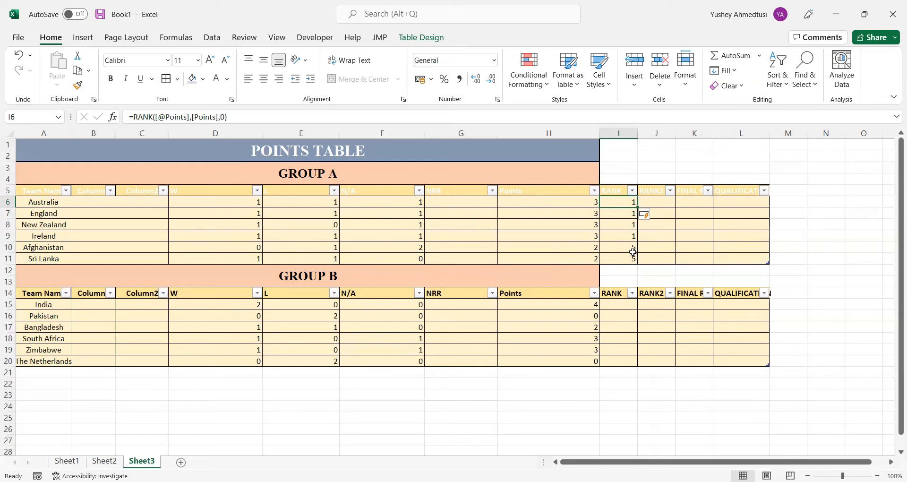
click(659, 200)
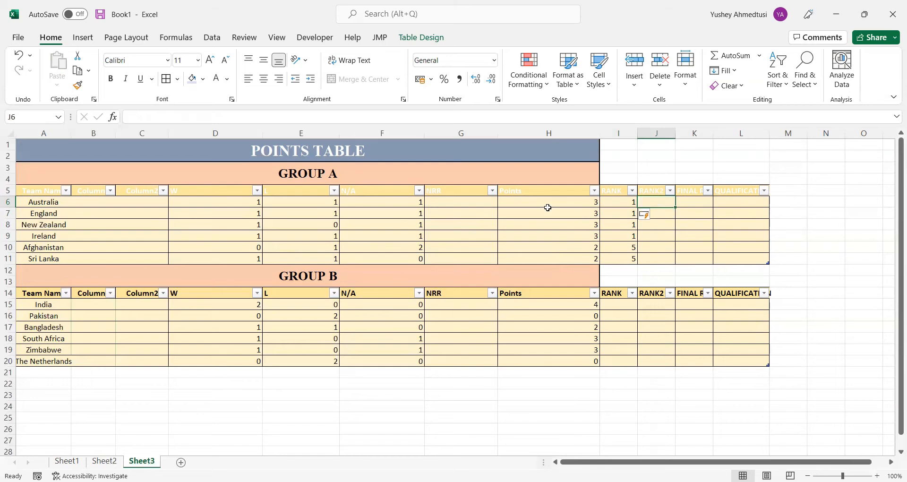
click(480, 203)
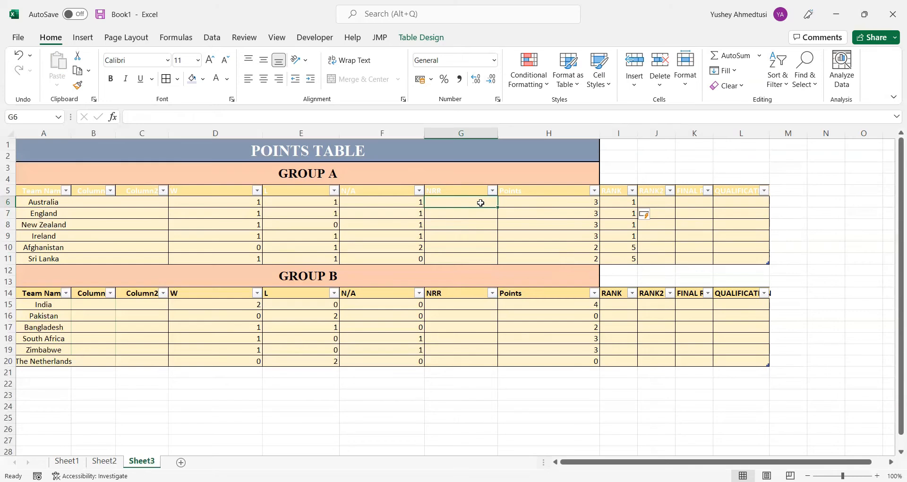
text(=)
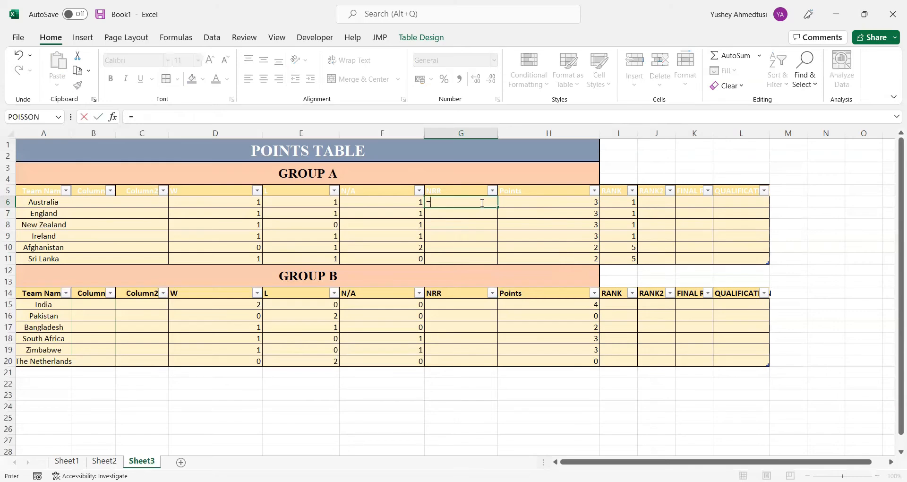
key(BackSpace)
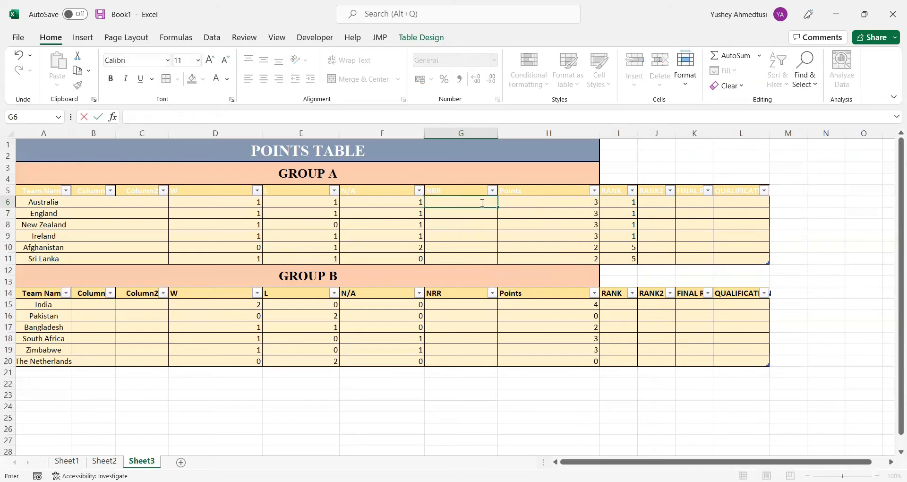
click(467, 246)
Fill Group A's NRR column from G6 with random values using the formula =RANDBETWEEN(-2,2)
click(464, 202)
mouse_move(463, 212)
mouse_down()
mouse_move(464, 251)
mouse_move(466, 203)
mouse_up()
click(157, 118)
text(=)
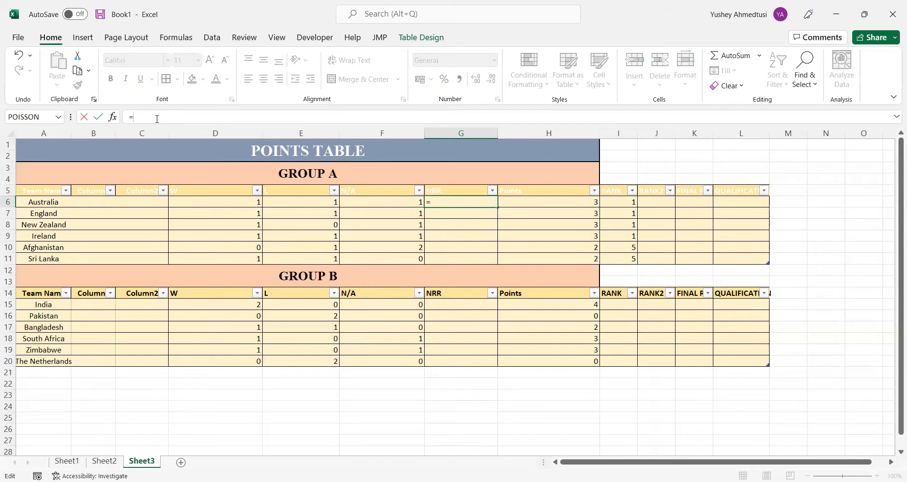
text(RAND)
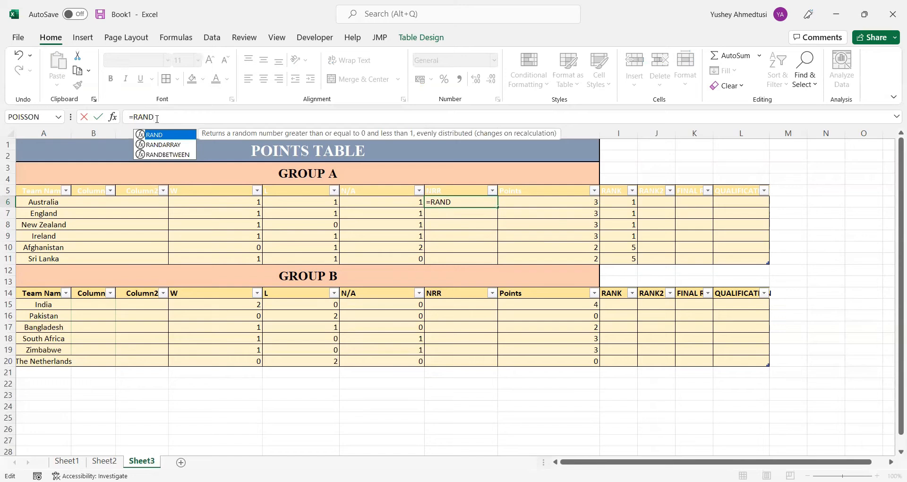
text(BETWEEN)
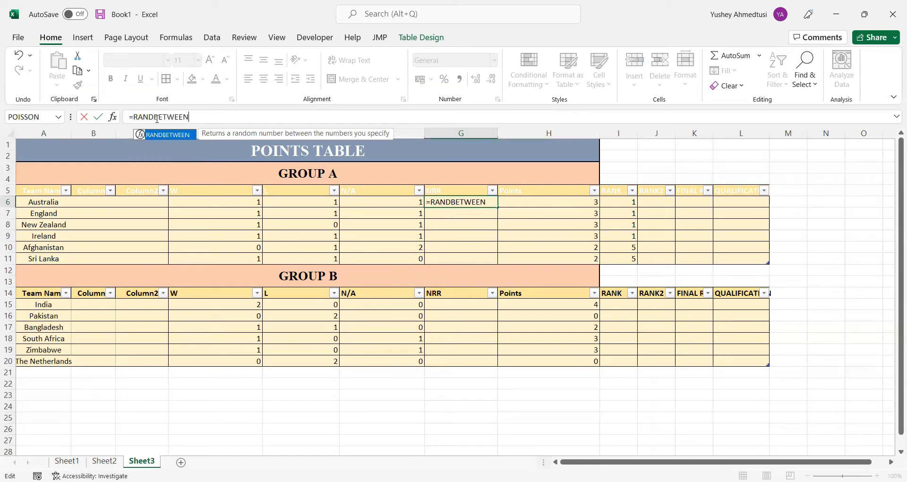
text(()
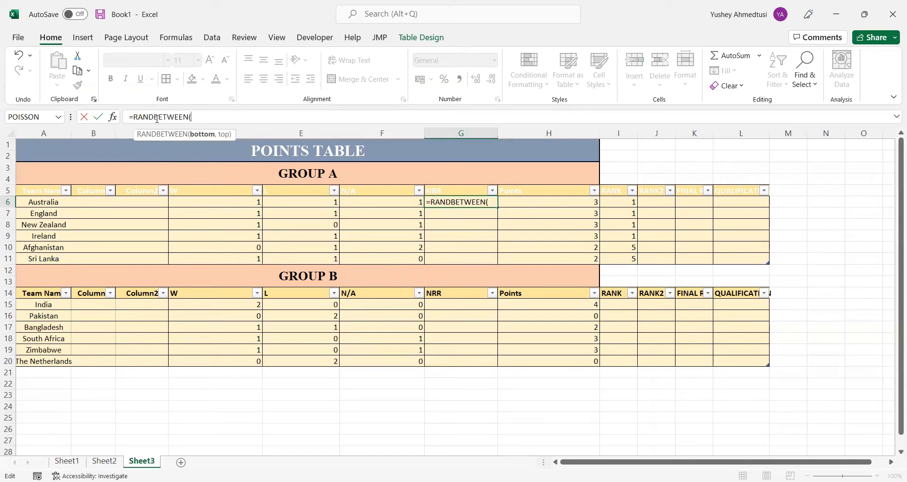
text(0)
key(BackSpace)
text(-2,2)
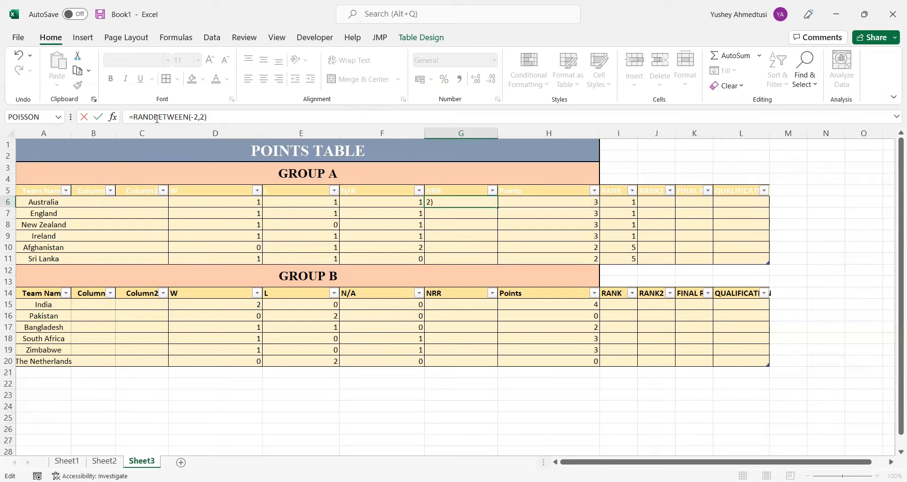
key(Return)
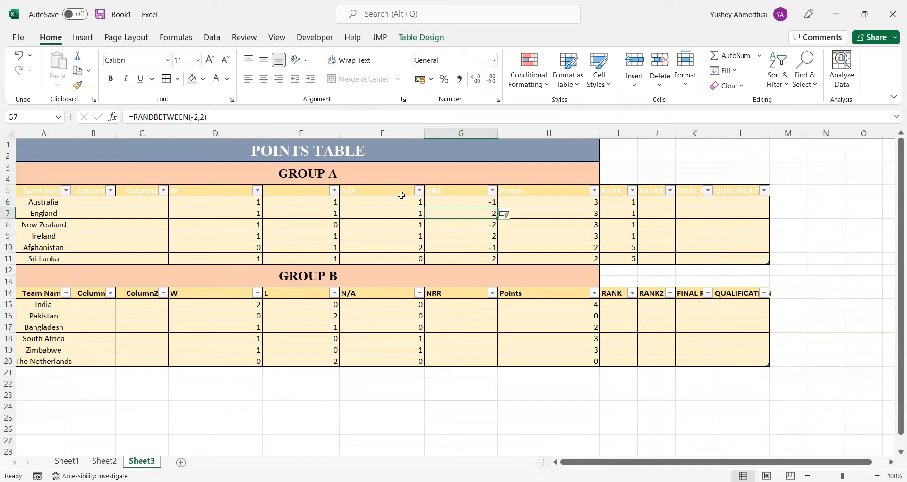
Copy Group A's NRR formulas from G6:G11 into Group B's NRR column at G15:G20
drag(452, 202, 472, 260)
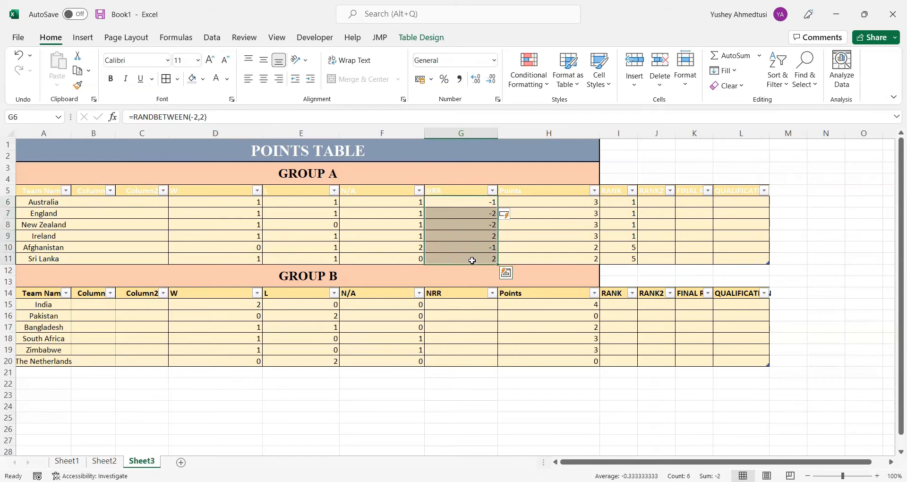
key(ctrl+c)
click(472, 306)
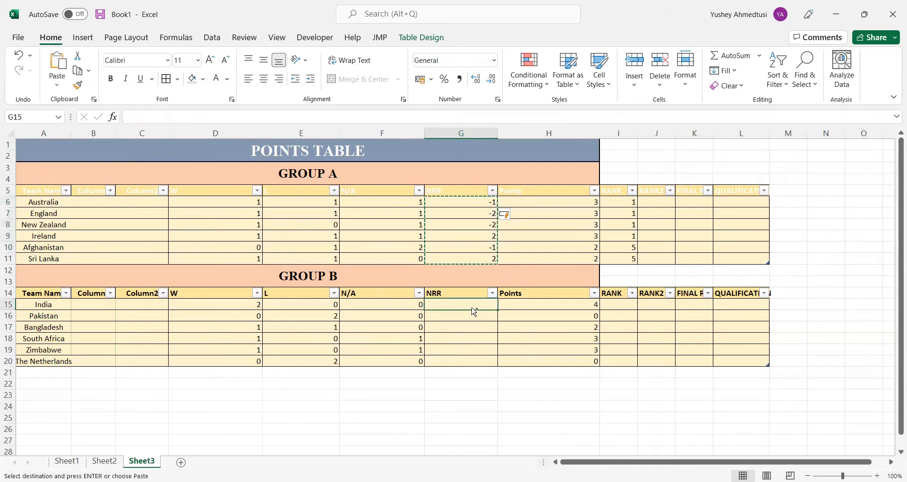
key(ctrl+v)
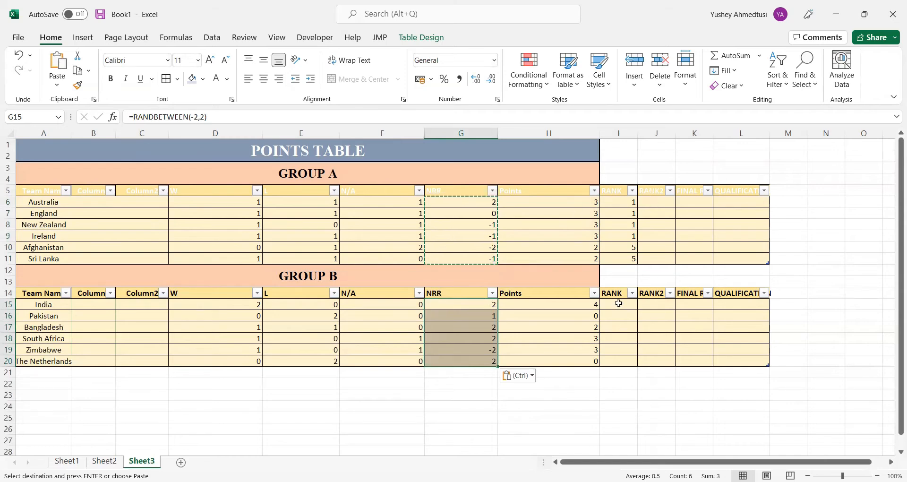
click(616, 305)
click(655, 201)
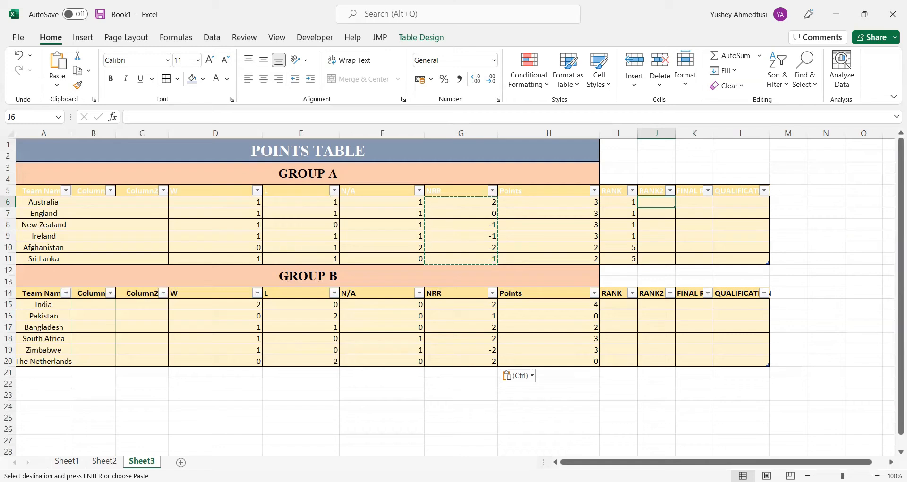
key(alt+Tab)
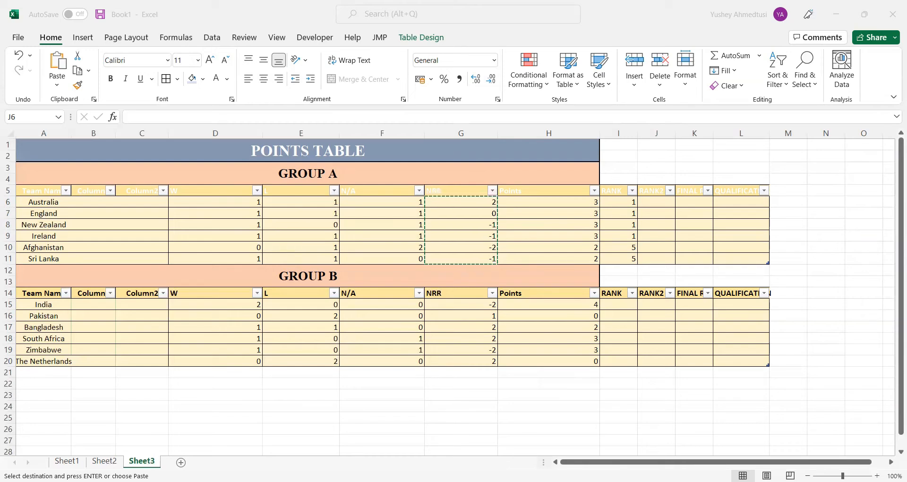
click(147, 117)
key(Right)
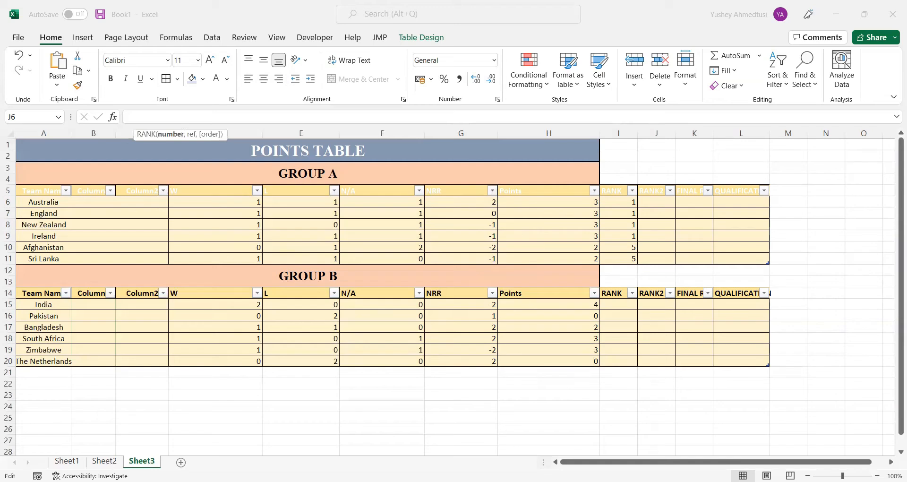
key(Return)
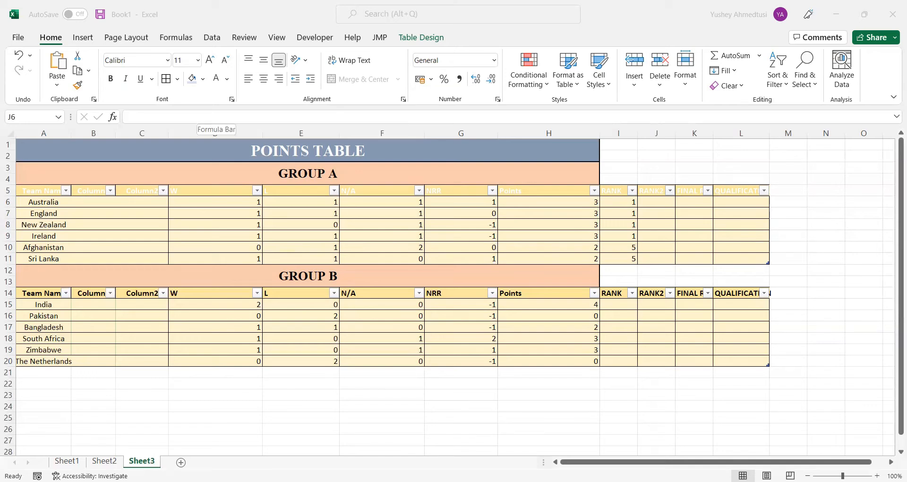
click(197, 116)
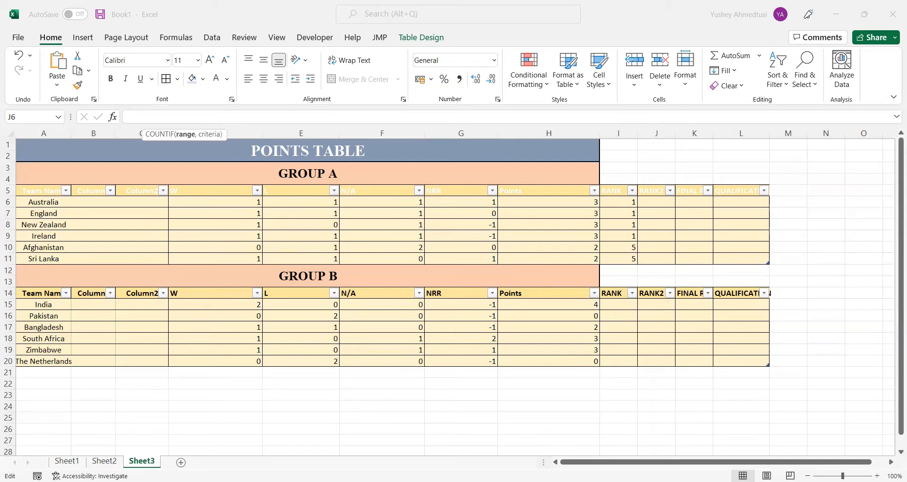
text(,))
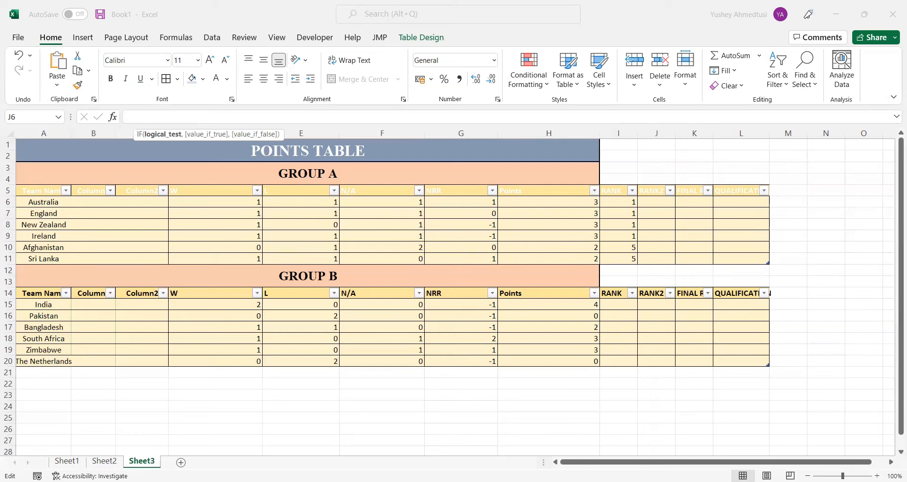
key(Left)
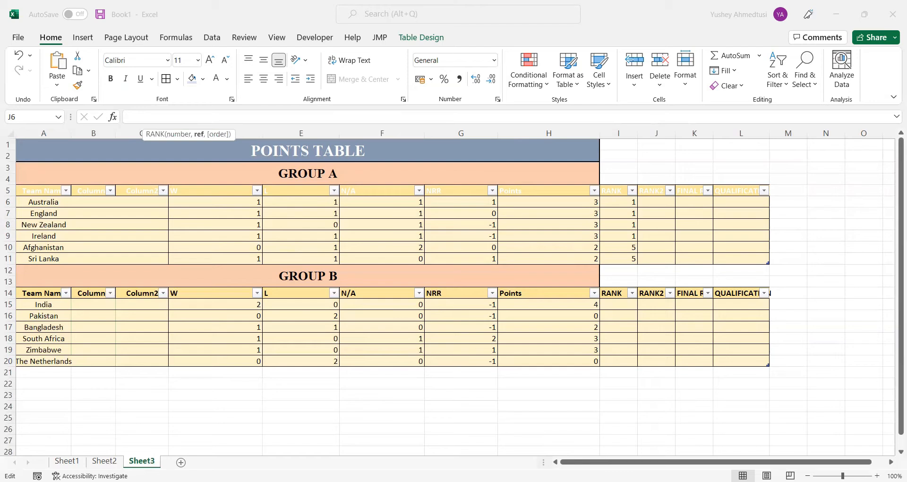
key(Return)
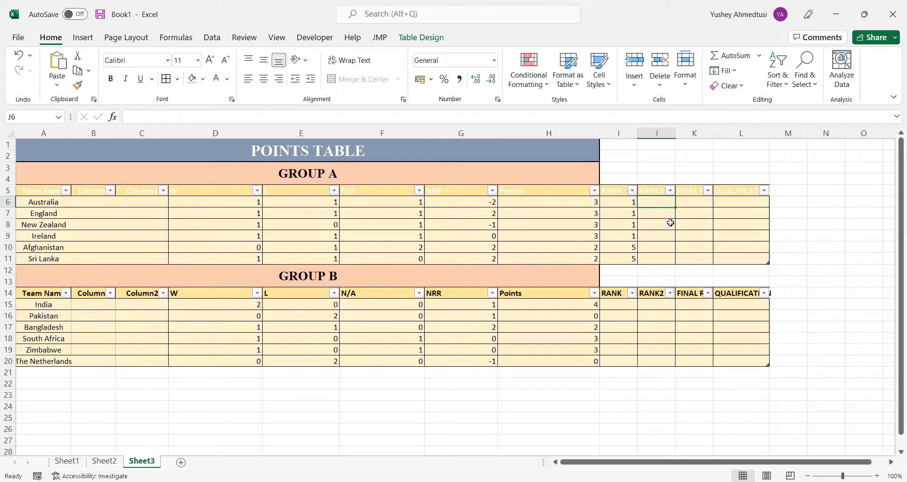
click(206, 118)
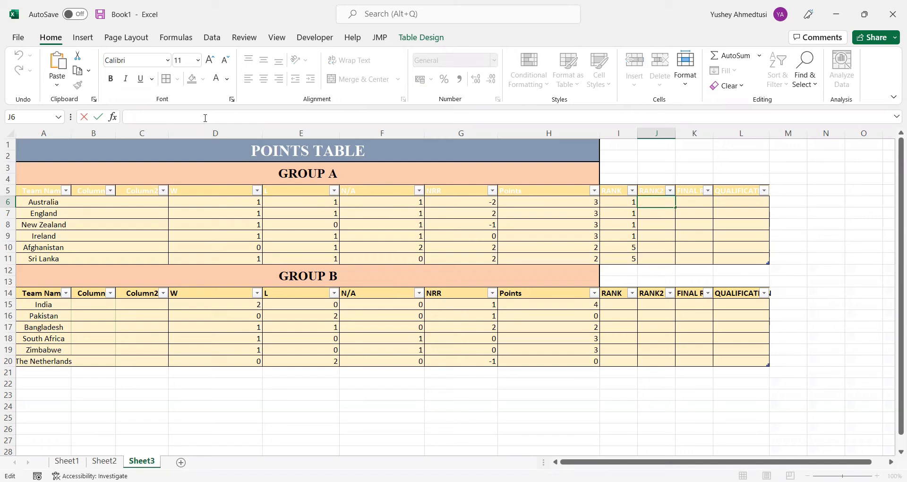
key(ctrl+v)
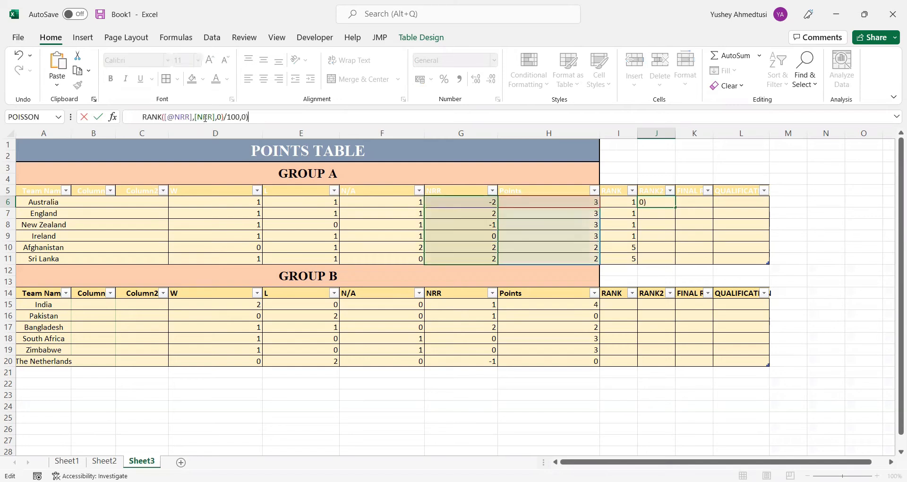
Examine the COUNTIF condition of the RANK2 formula, including its range and criteria arguments
click(142, 115)
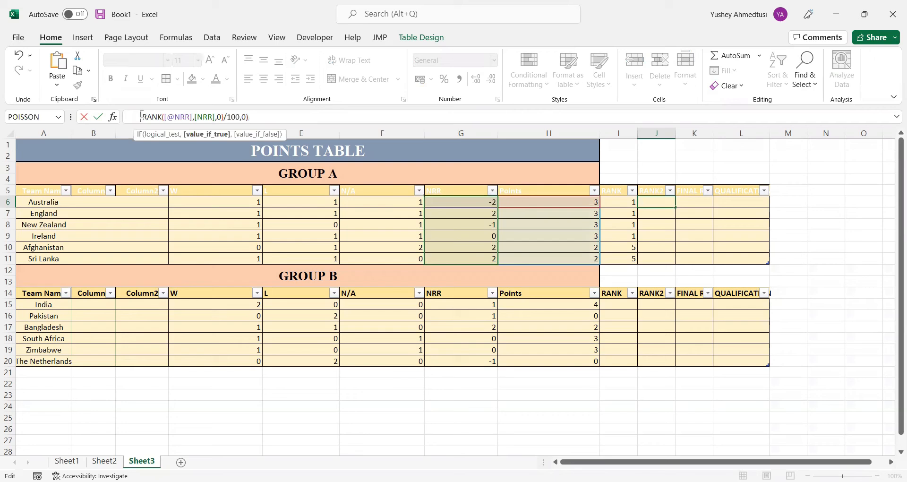
key(Left)
key(Left)
key(Left)
key(Left)
key(Left)
key(Left)
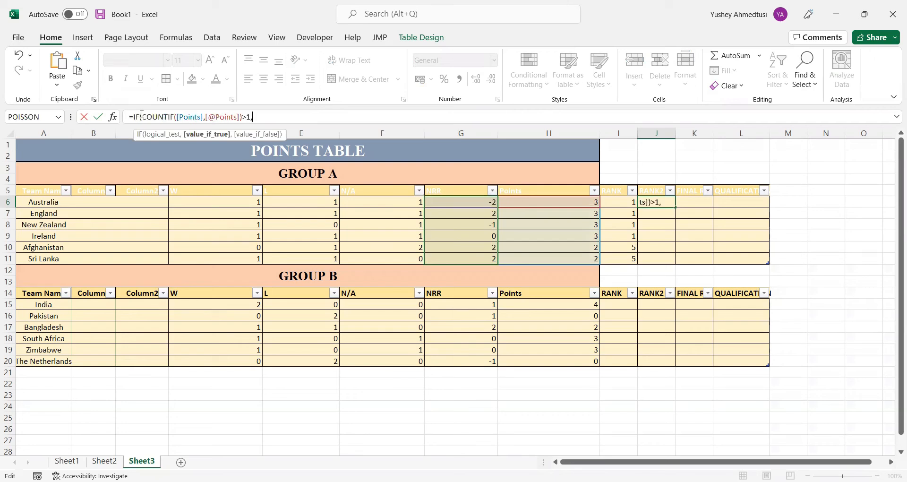
key(Left)
key(Left)
key(Left)
key(Left)
key(Left)
key(Left)
key(Left)
key(Left)
key(Left)
key(Left)
key(Left)
key(Left)
key(Left)
key(Left)
key(Left)
key(Right)
key(Right)
key(Right)
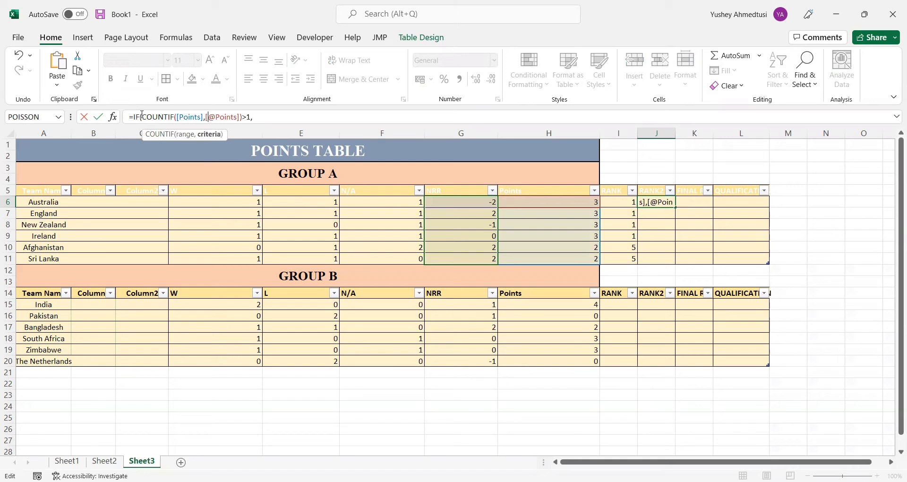
key(End)
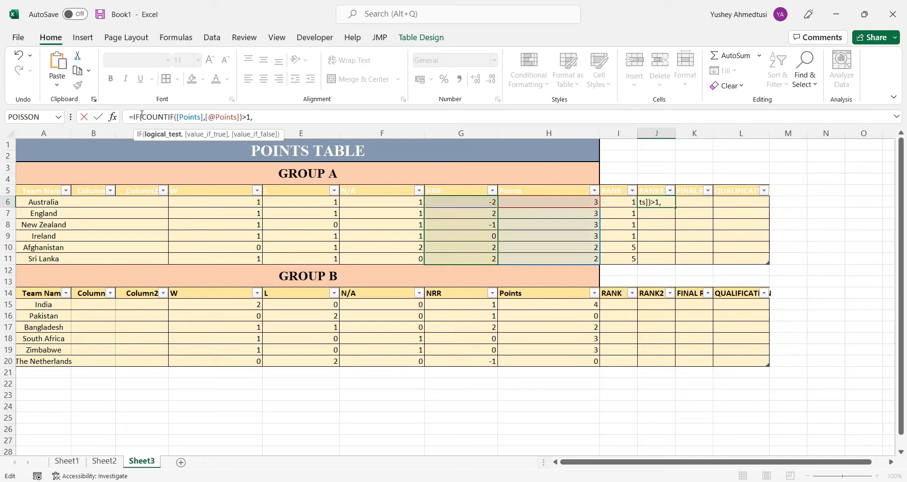
Examine the RANK2 formula's value-if-true part, following the NRR ranking arguments through to the division by 100
key(Right)
key(Right)
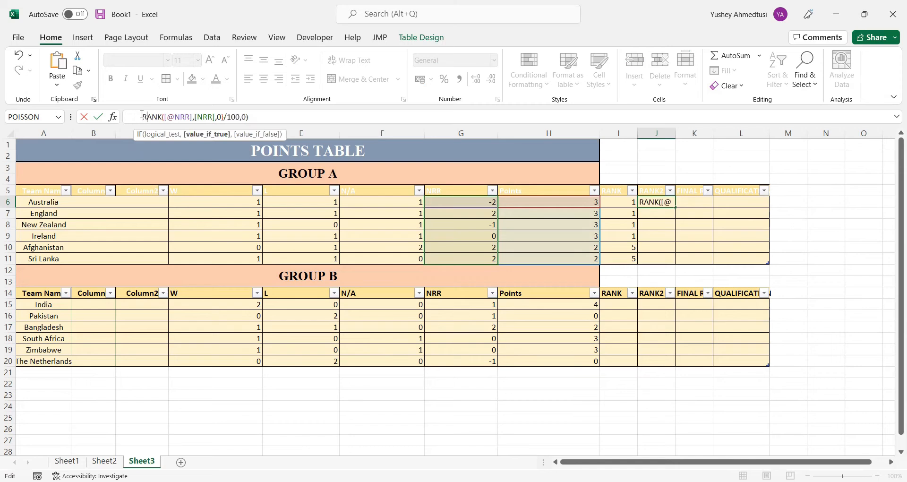
key(Right)
key(Right)
key(Right)
key(Right)
key(Right)
key(Right)
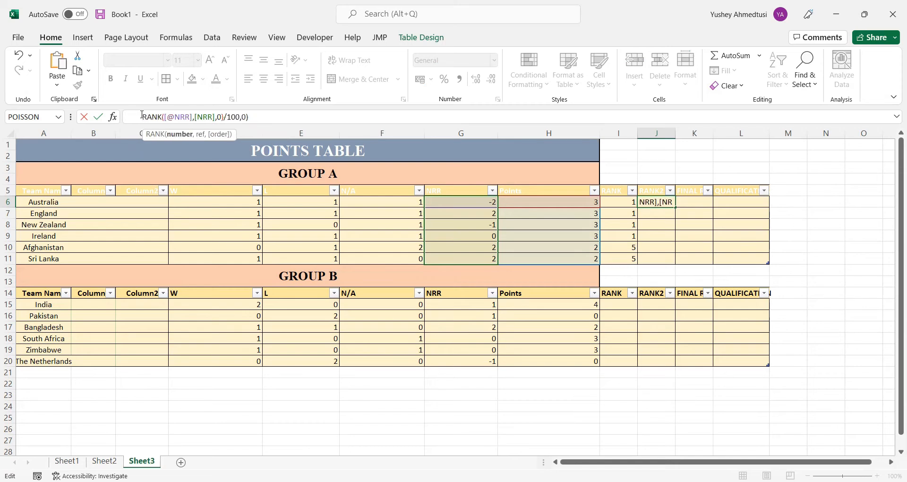
key(Right)
key(Right)
key(Right)
key(Right)
key(Right)
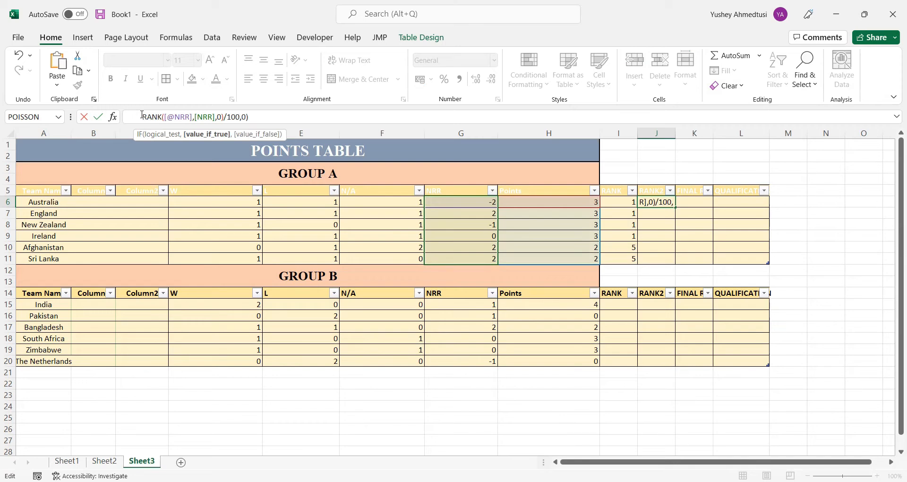
Commit the tie-break formula in J6 to Group A's RANK2 column
key(Return)
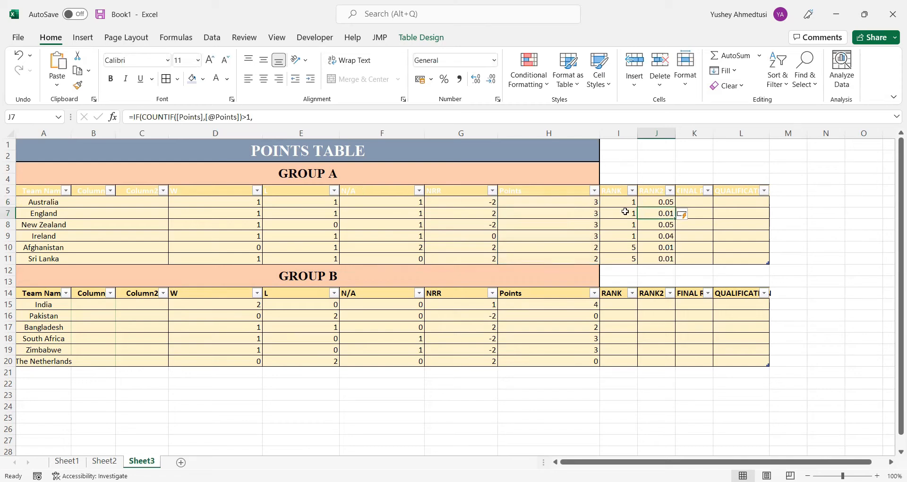
click(630, 202)
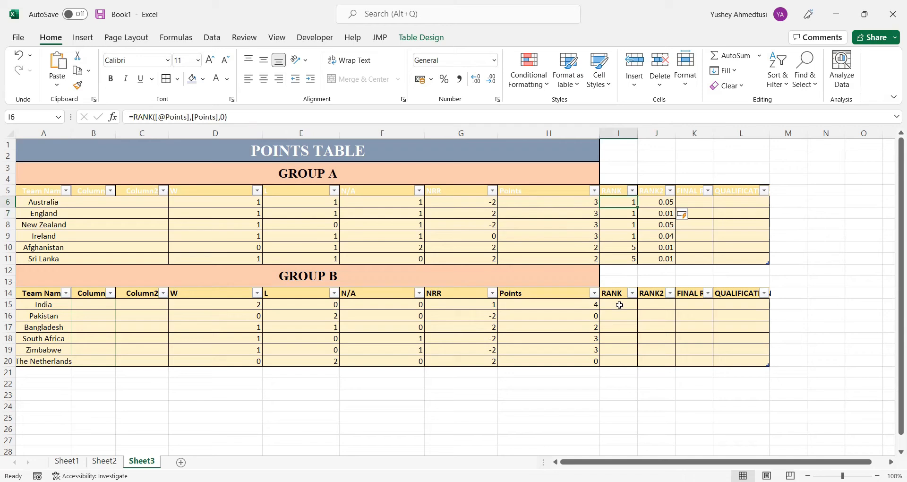
click(705, 199)
text(=)
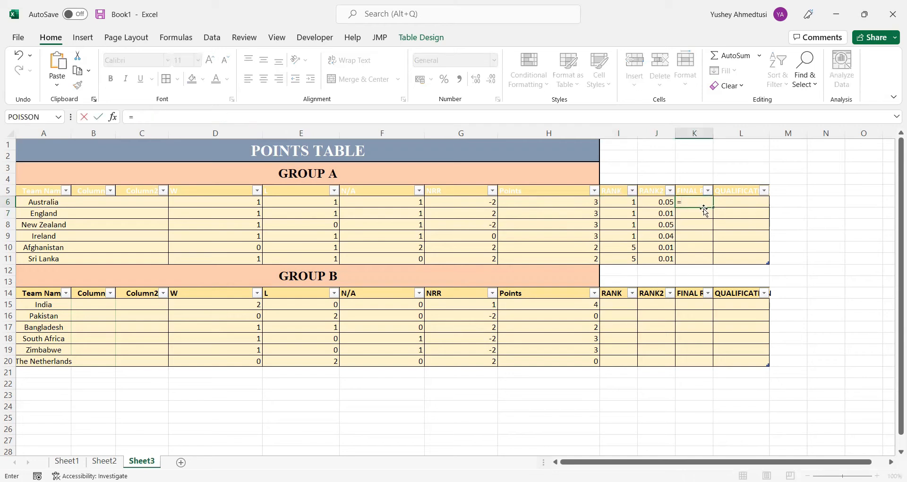
key(Left)
key(Left)
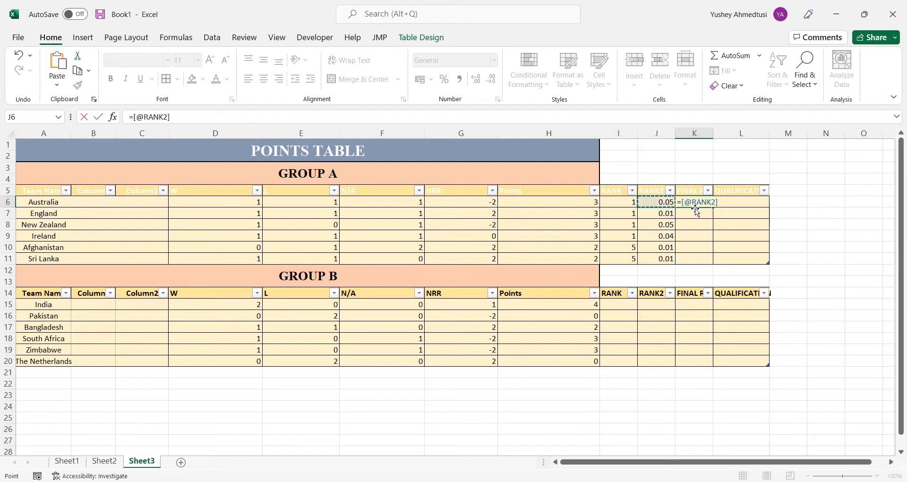
text(+)
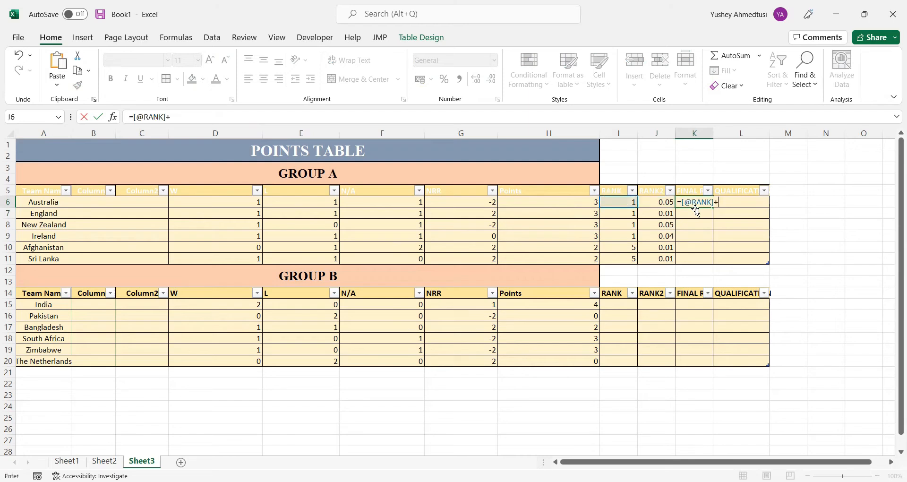
key(Left)
key(Return)
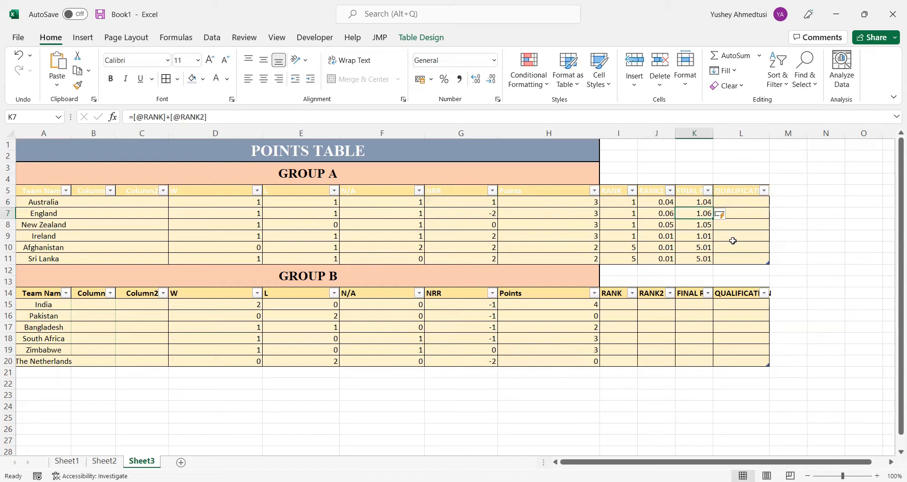
click(707, 190)
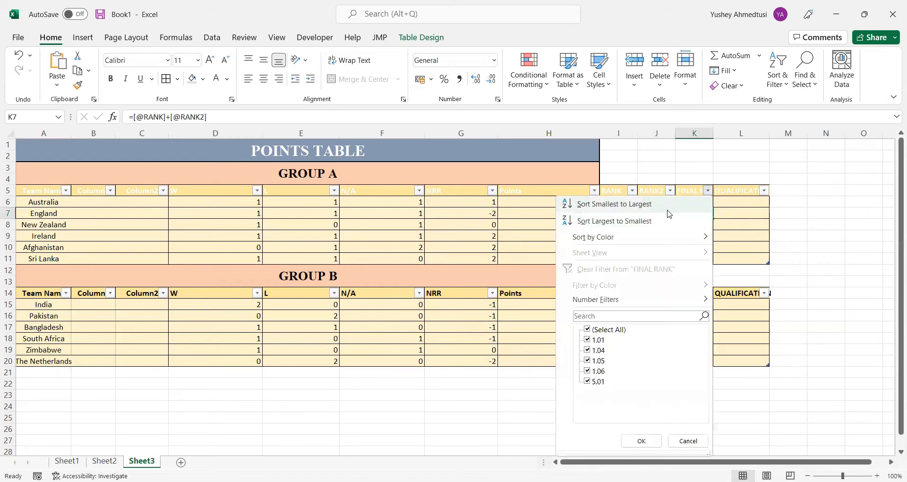
click(669, 214)
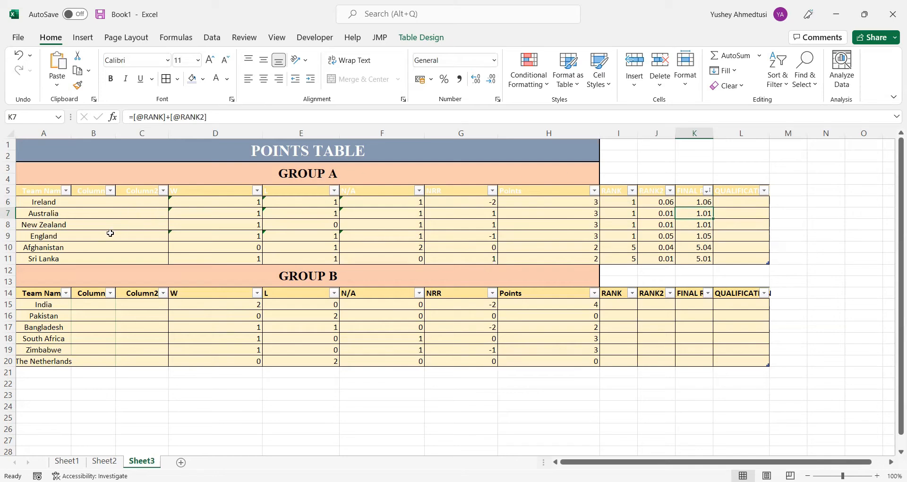
Write =RANK([@[FINAL RANK]],[FINAL RANK],1) in Group A's first QUALIFICATION cell, L6
click(732, 203)
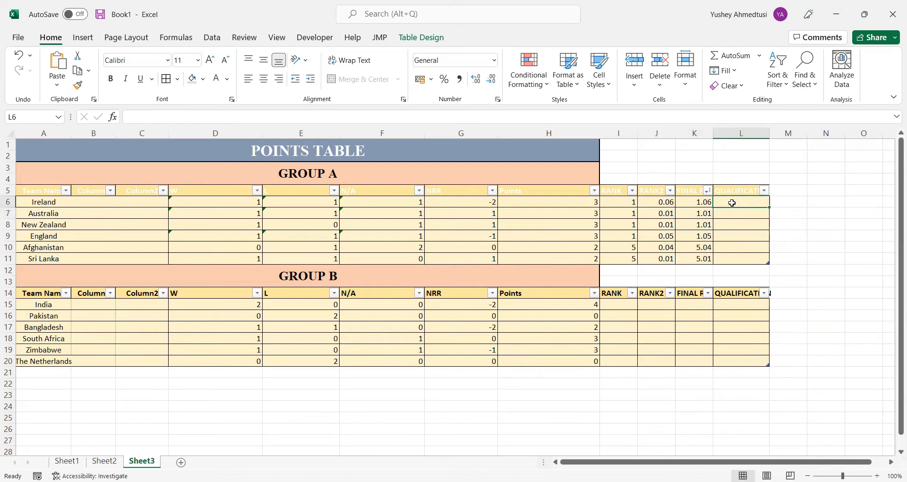
text(=)
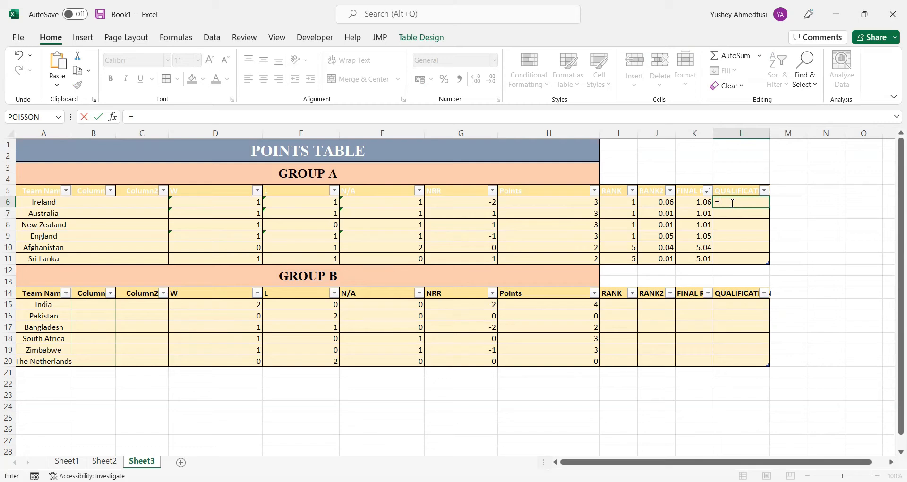
text(RANK()
key(Left)
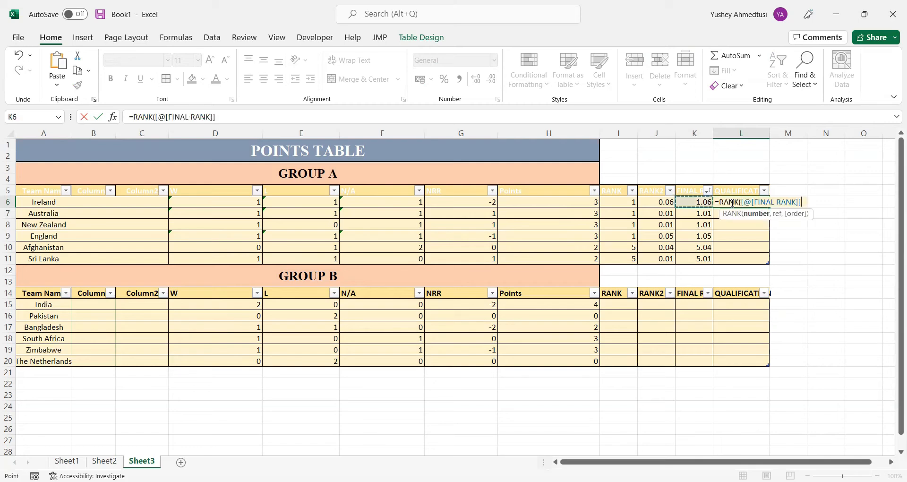
text(,)
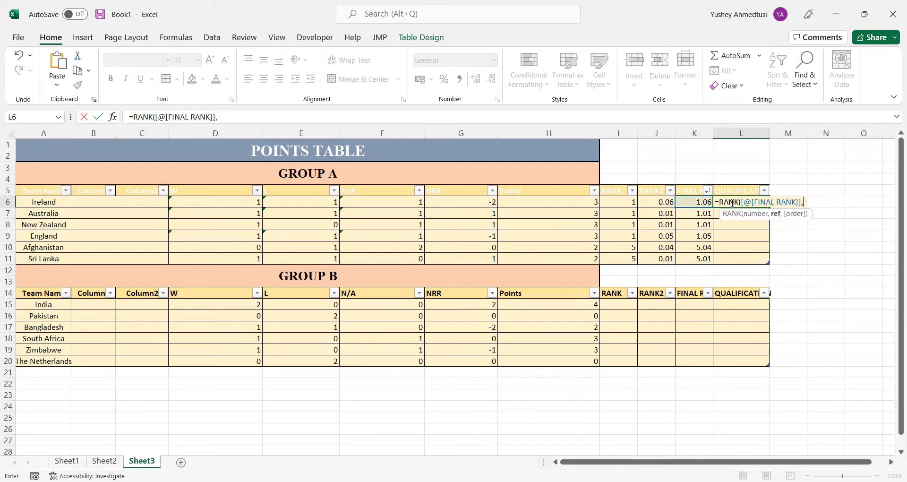
key(Left)
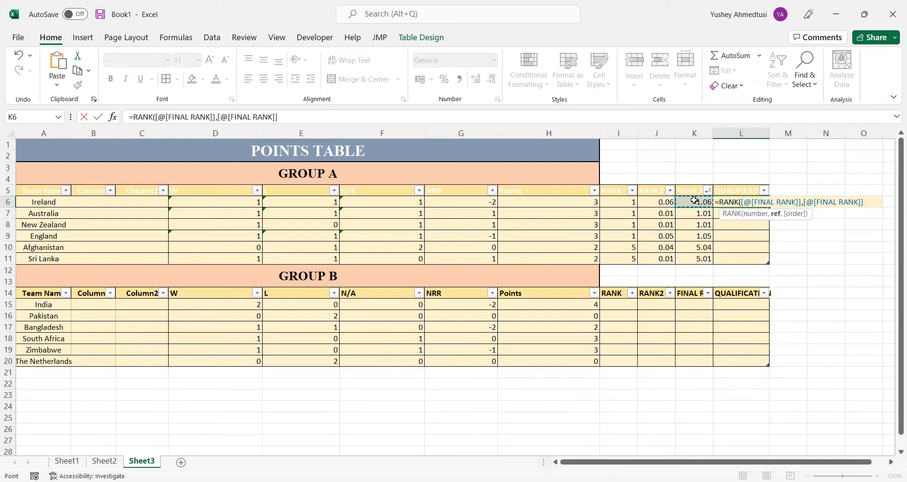
key(BackSpace)
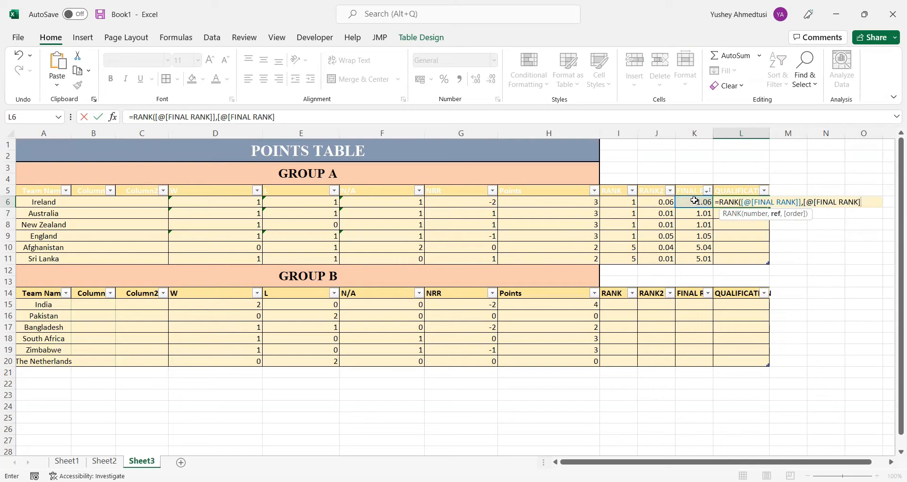
drag(695, 201, 694, 257)
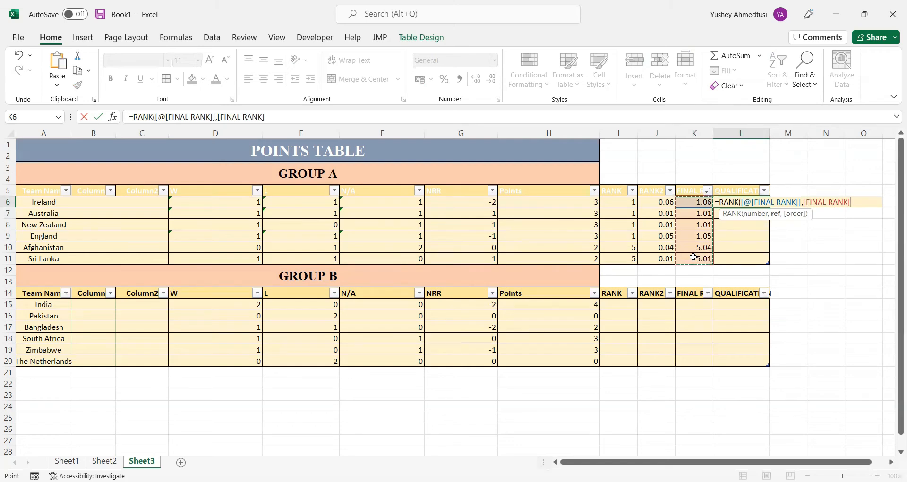
text(,1)
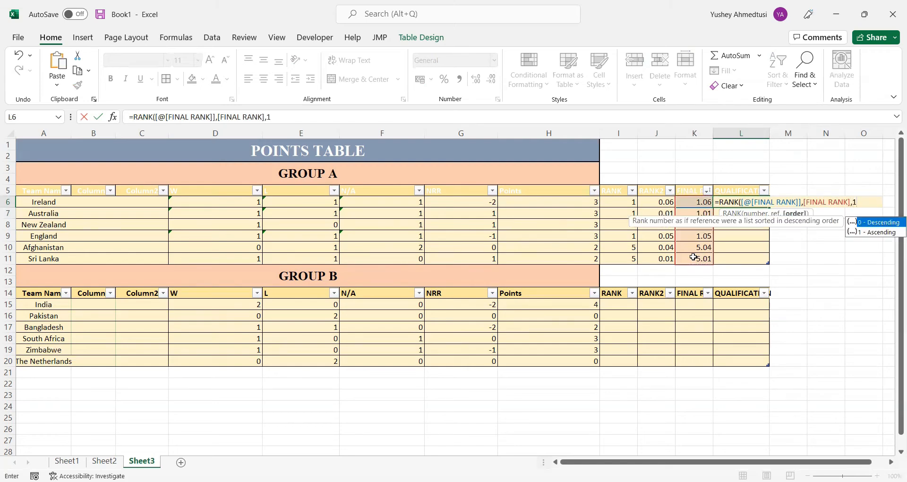
text())
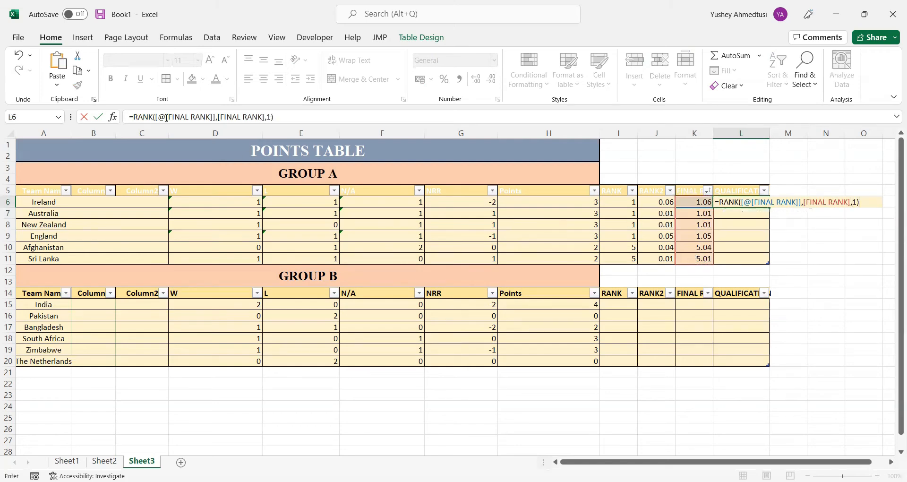
Wrap L6's RANK function in an IF that returns "Q" when the rank is <=2 and "E" otherwise
click(183, 117)
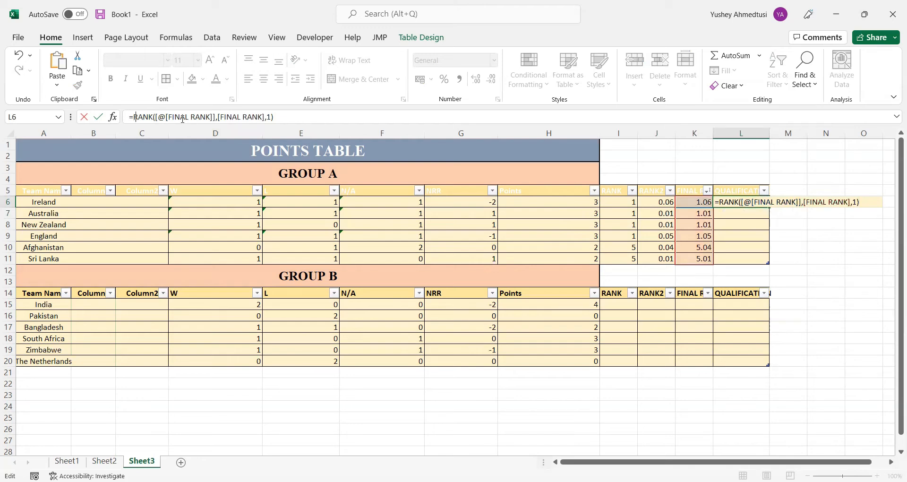
text(IF()
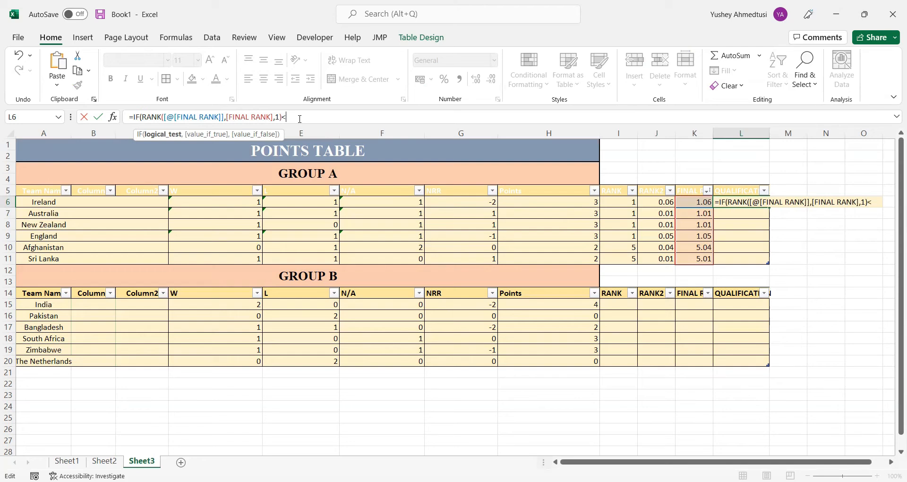
text(2)
text(,"Q)
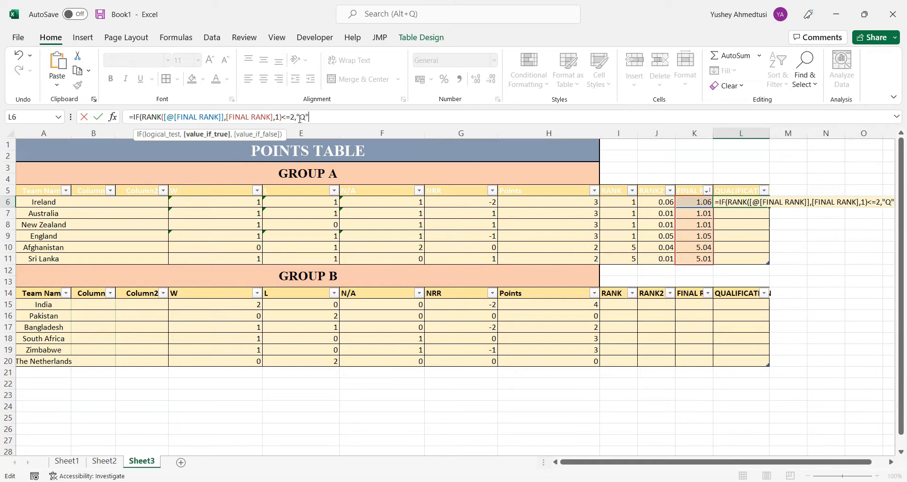
text(",)
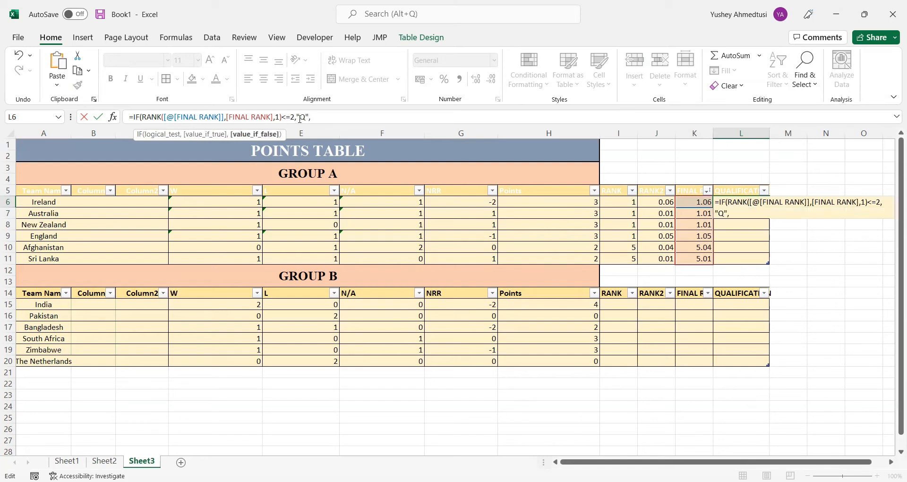
text("E"))
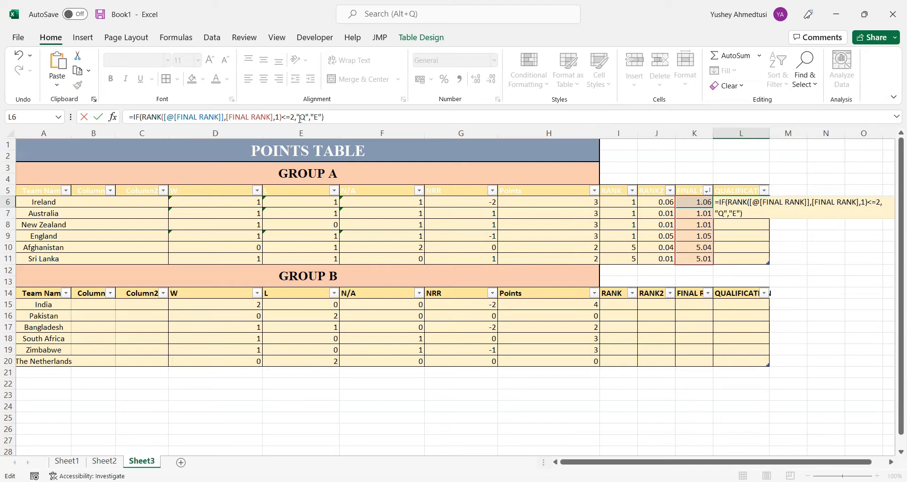
key(Return)
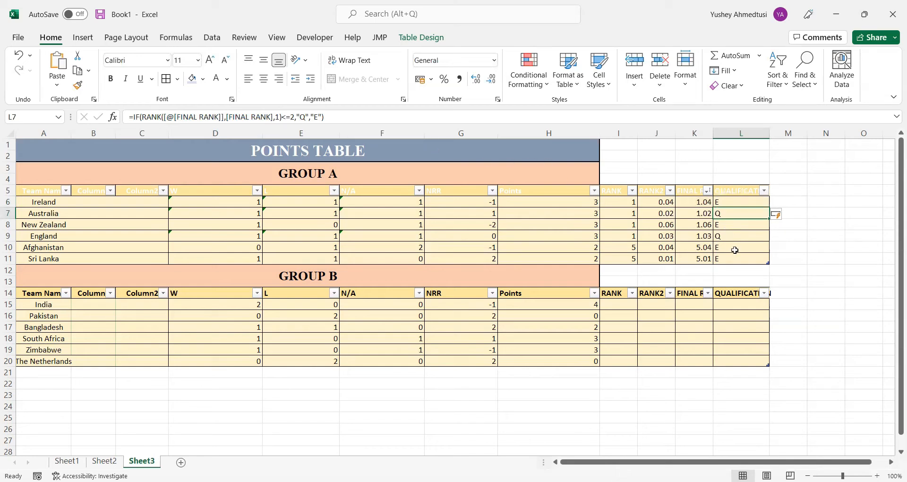
Copy Group A's RANK to QUALIFICATION formulas from I6:L11 into Group B's matching columns, starting at I15
click(624, 306)
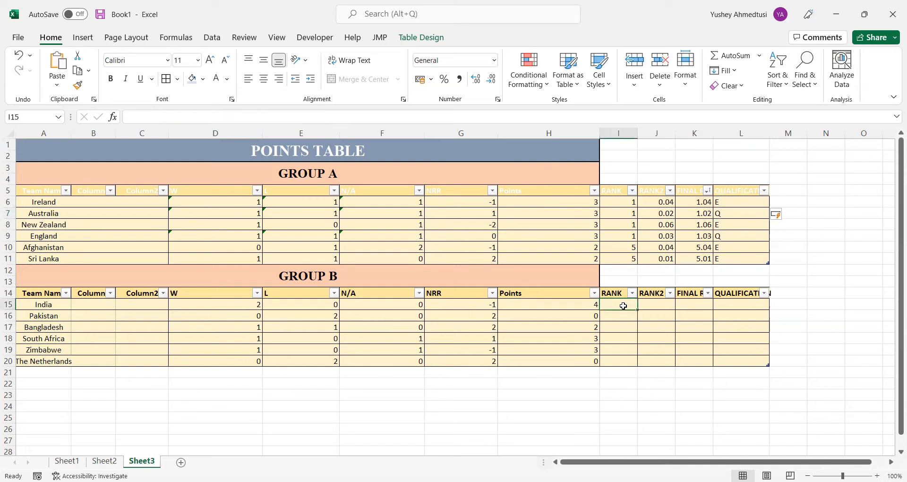
drag(614, 202, 743, 258)
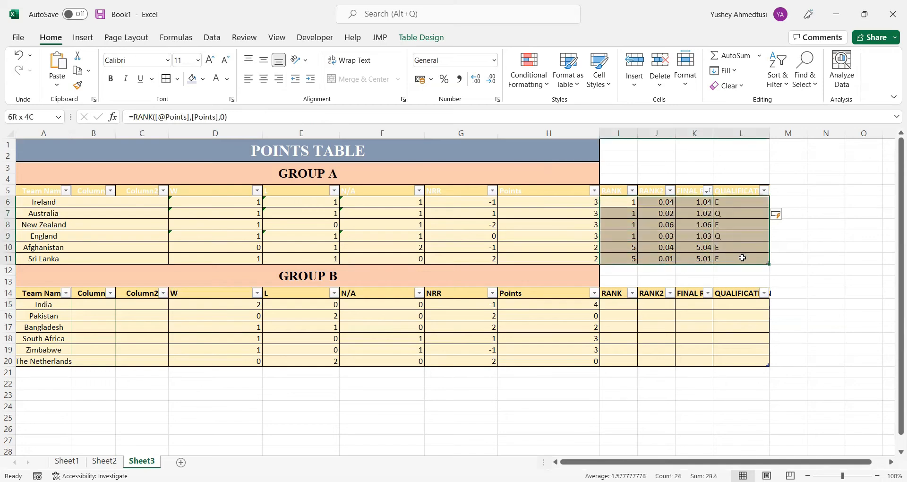
key(ctrl+c)
click(622, 307)
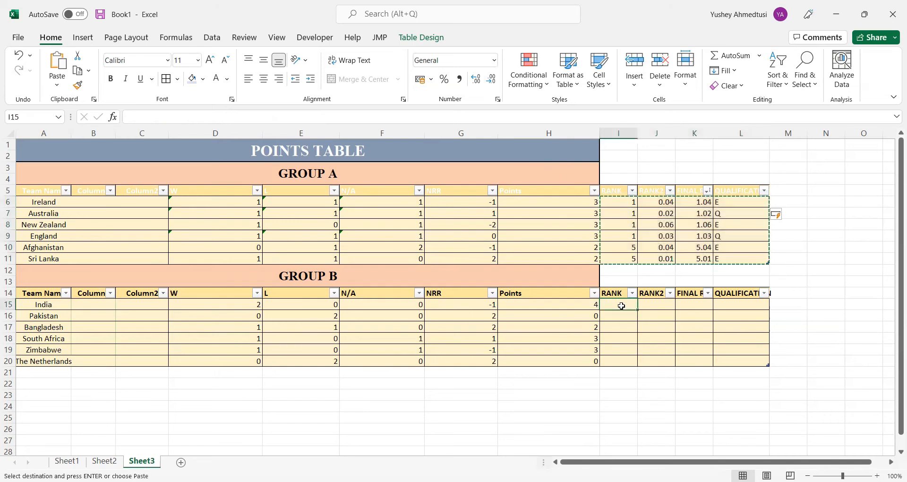
key(ctrl+v)
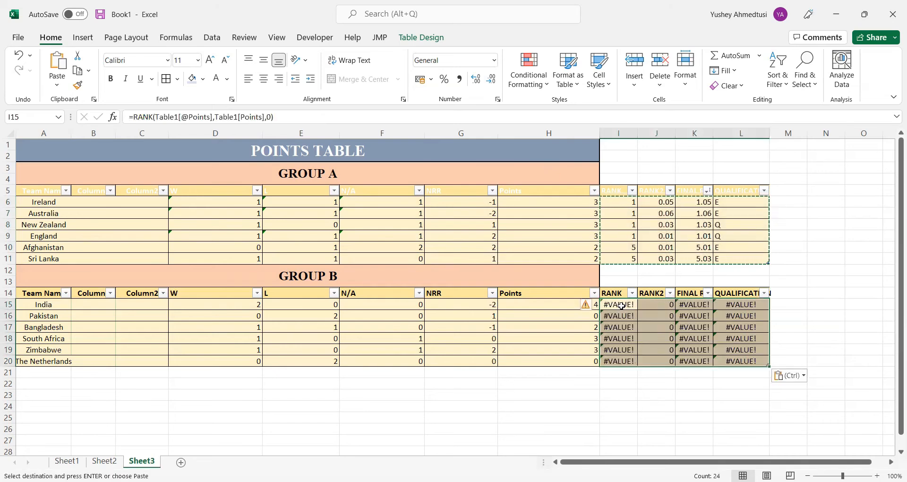
Change both Table1 references to Table2 in Group B's RANK formula in I15
click(179, 117)
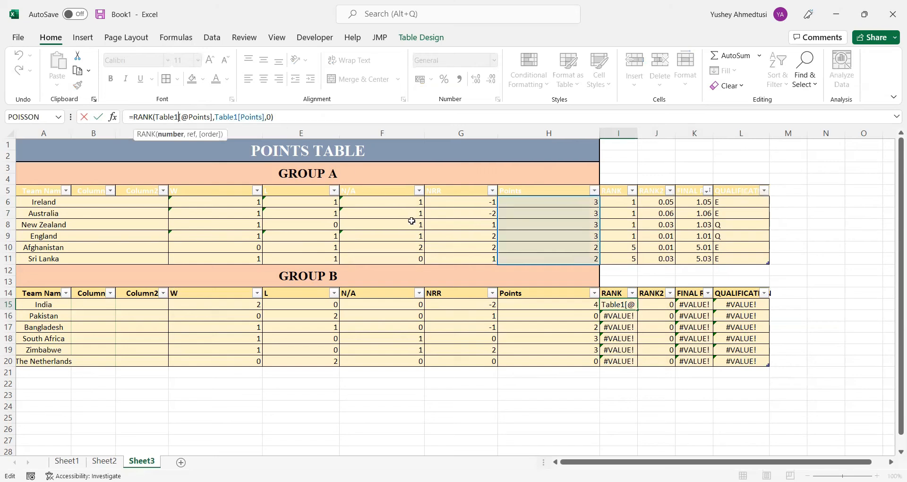
key(BackSpace)
text(2)
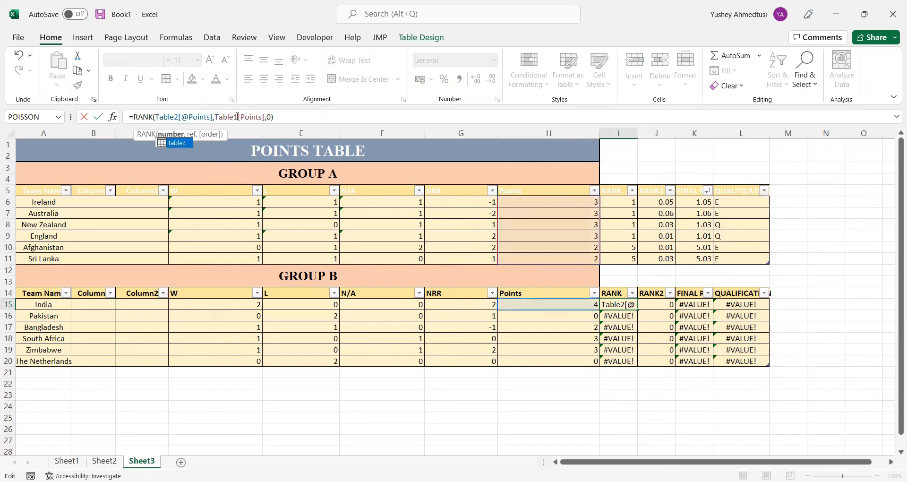
click(237, 116)
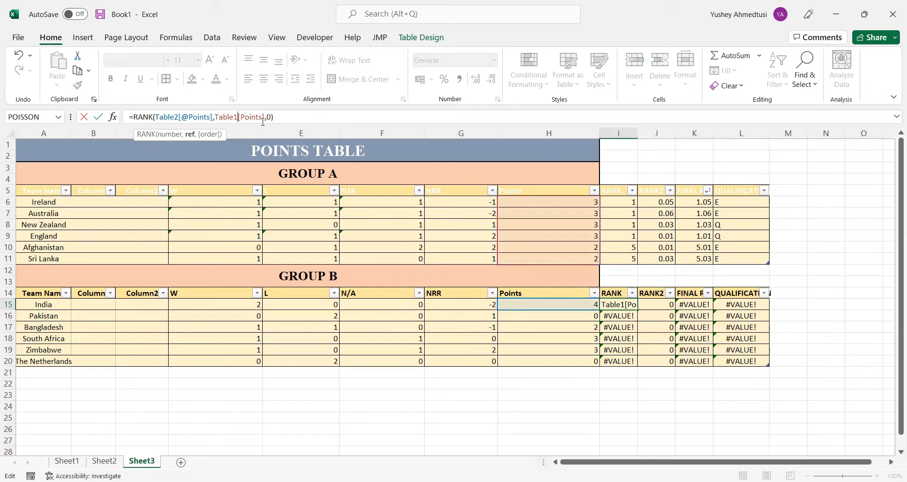
key(BackSpace)
text(2)
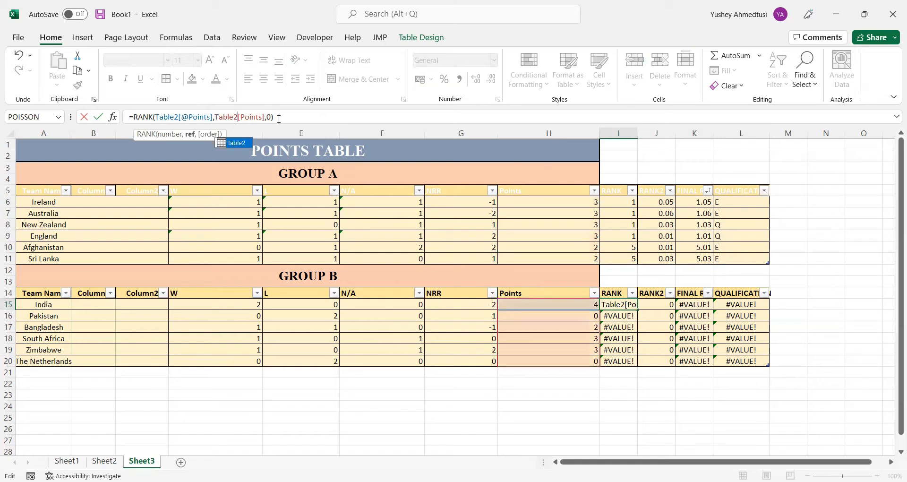
click(278, 119)
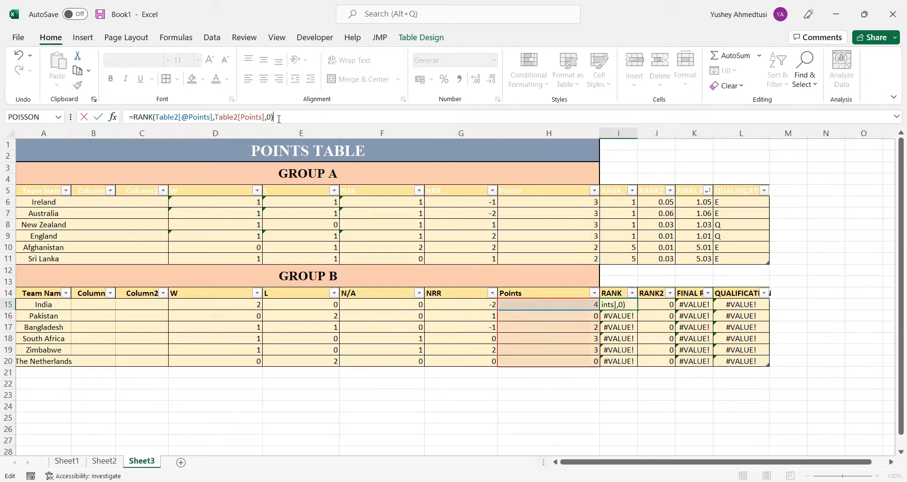
key(Return)
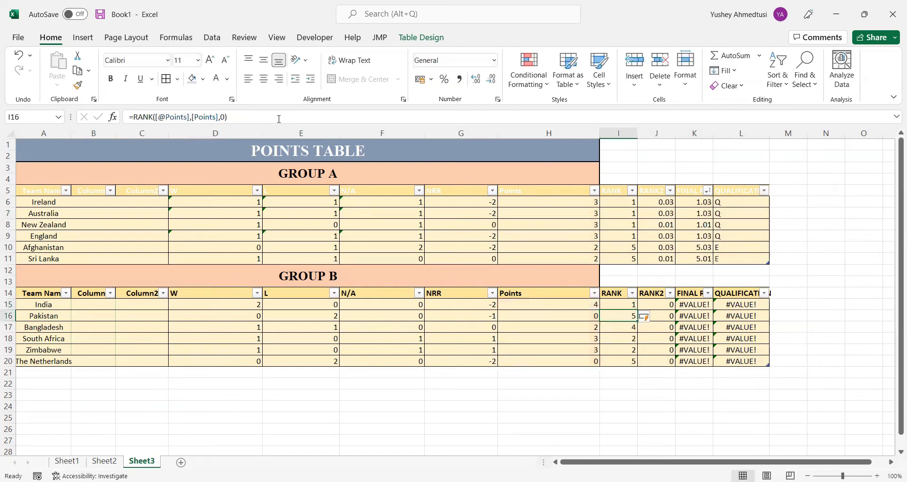
Change both Table1 references in the COUNTIF part of Group B's RANK2 formula in J15 to Table2
click(663, 304)
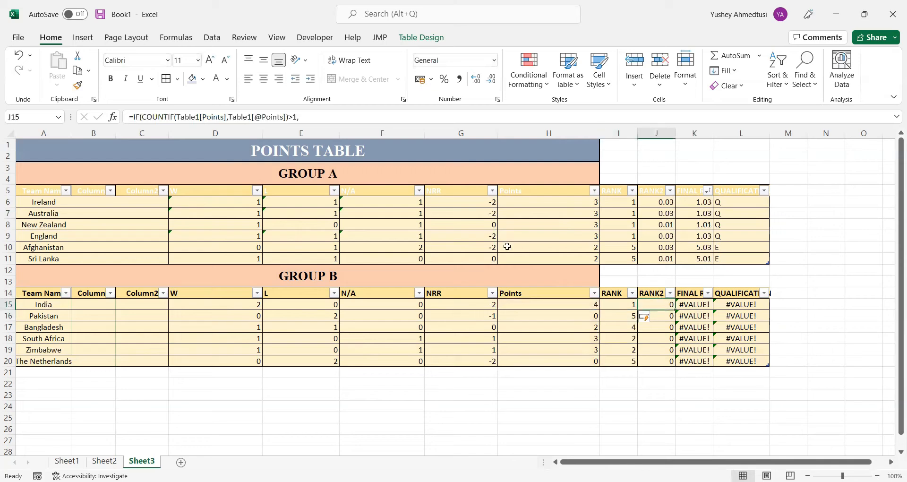
click(202, 118)
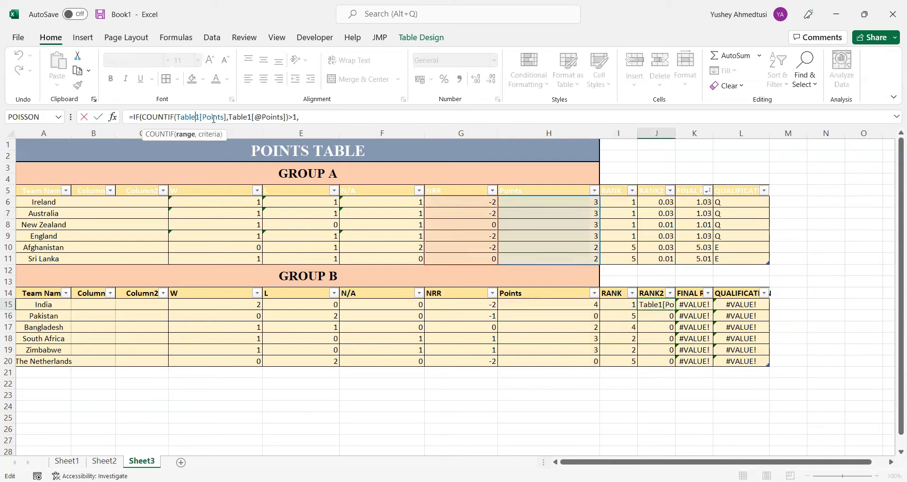
key(BackSpace)
text(2)
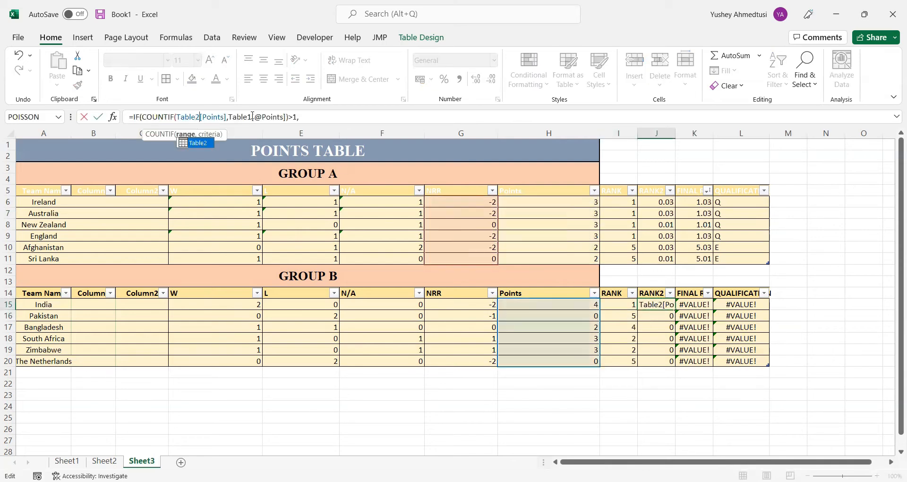
click(253, 116)
key(BackSpace)
text(2)
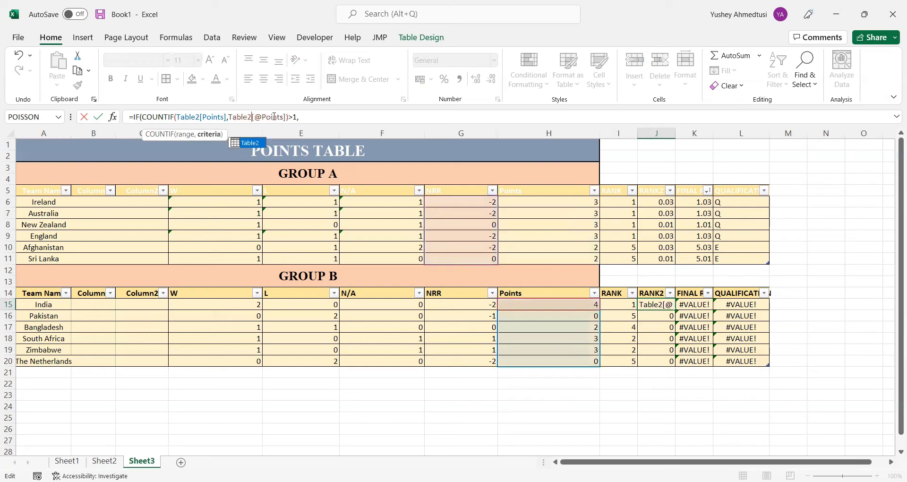
click(273, 117)
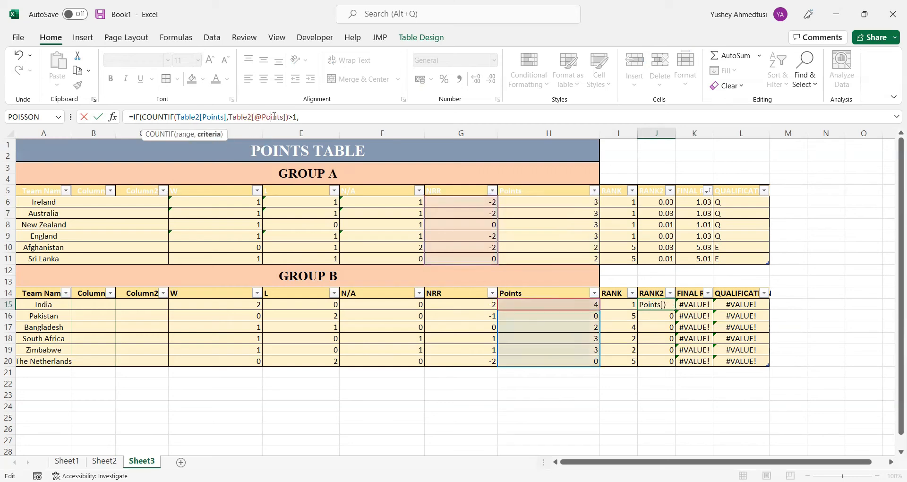
key(Down)
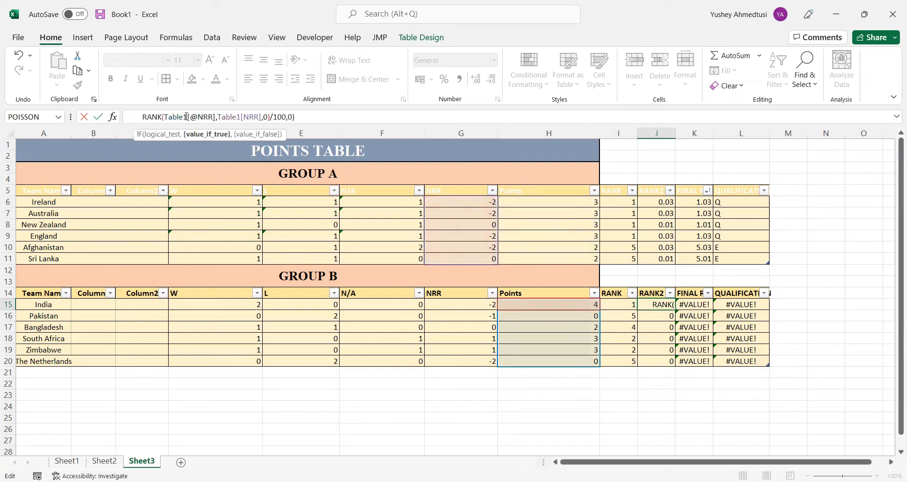
Point both NRR references in the RANK part of J15's formula to Table2 and enter the formula
click(203, 117)
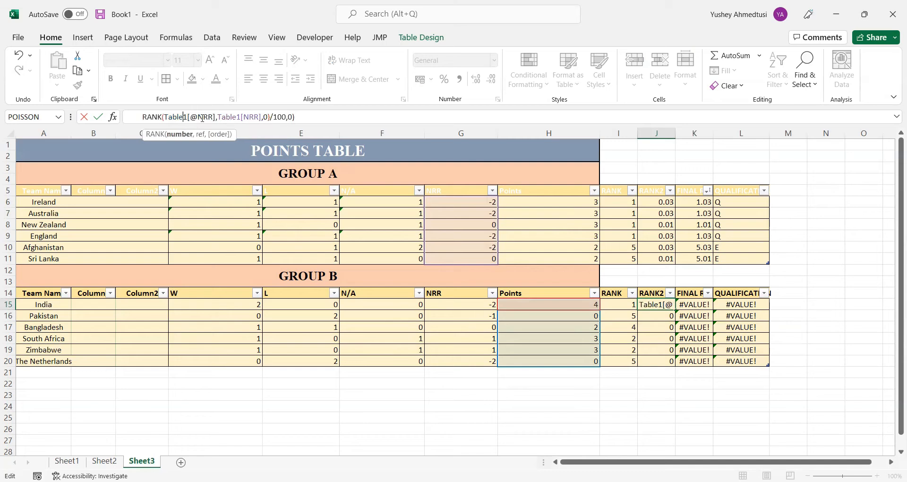
key(Delete)
text(2)
click(244, 116)
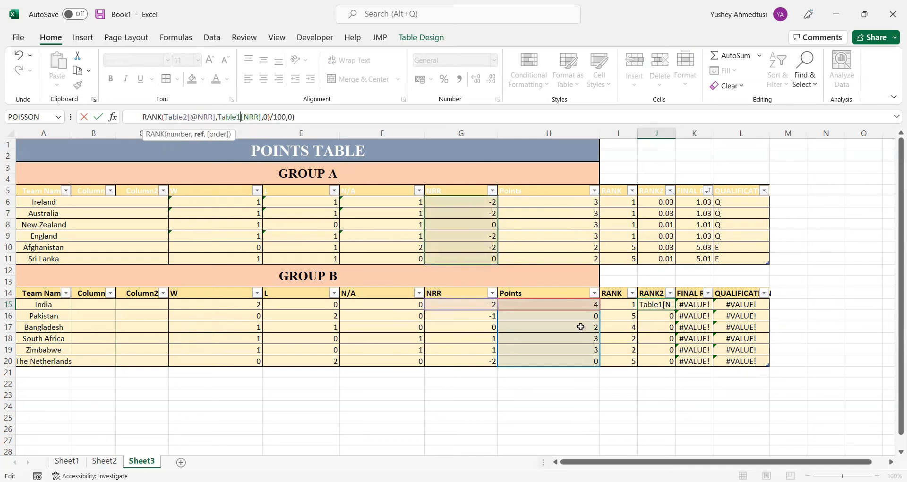
key(Return)
click(696, 305)
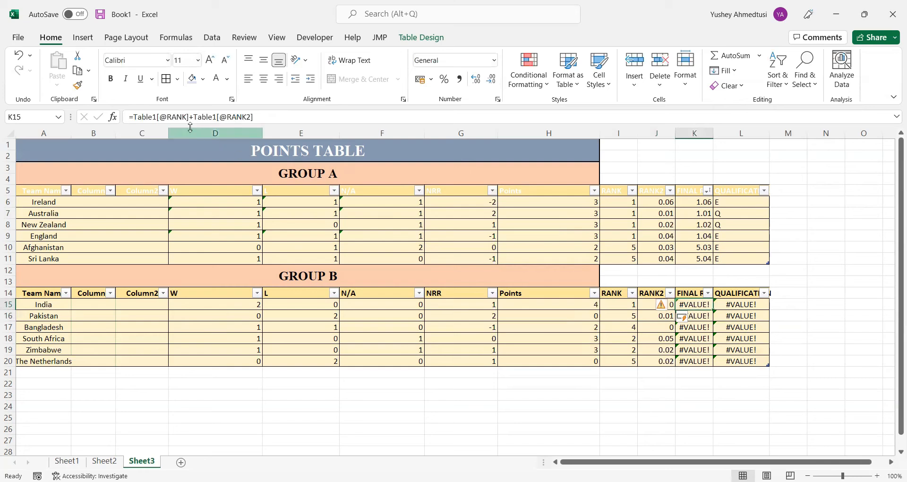
click(156, 118)
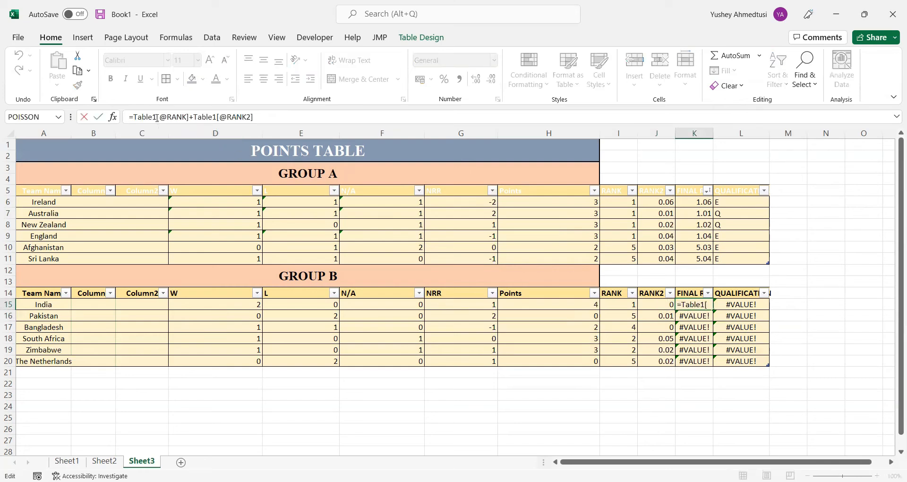
key(BackSpace)
text(2)
click(217, 116)
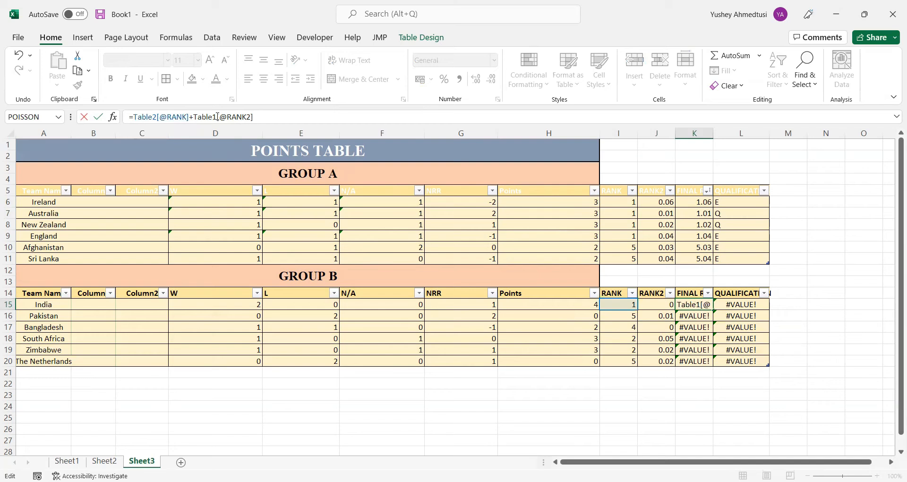
key(BackSpace)
text(2)
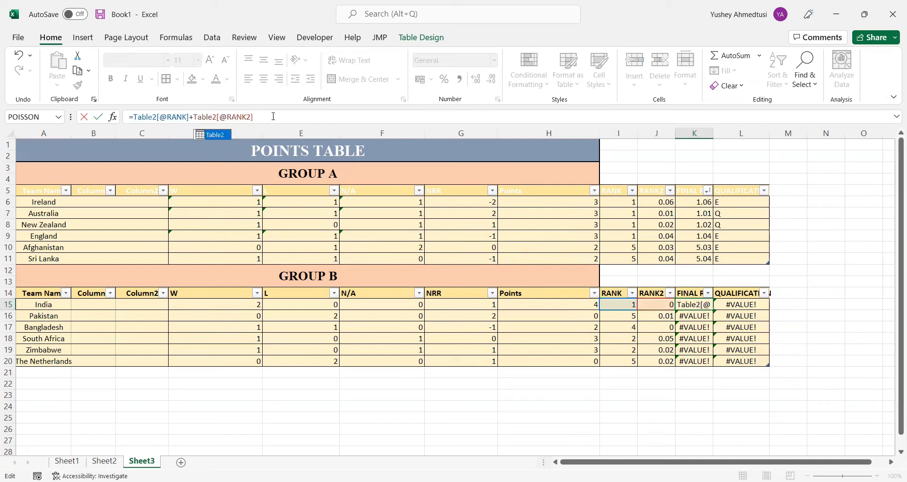
key(Return)
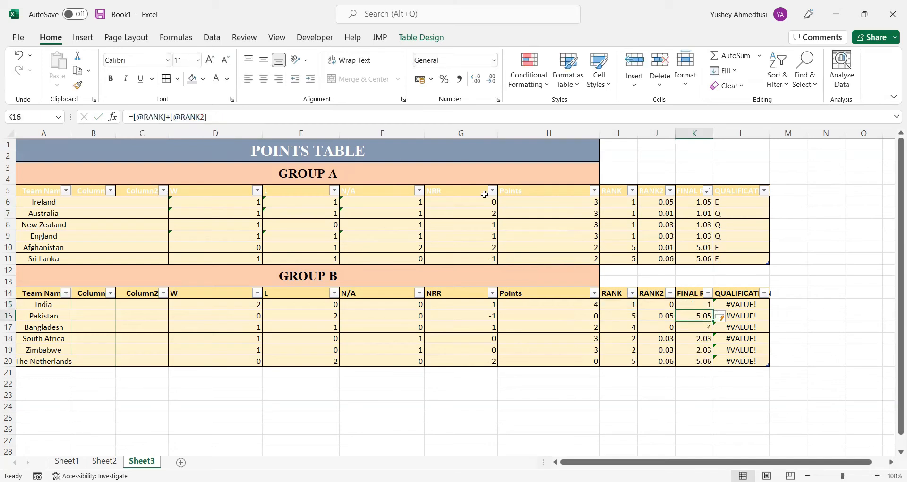
Change both Table1 references in Group B's QUALIFICATION formula in L15 to Table2
click(755, 301)
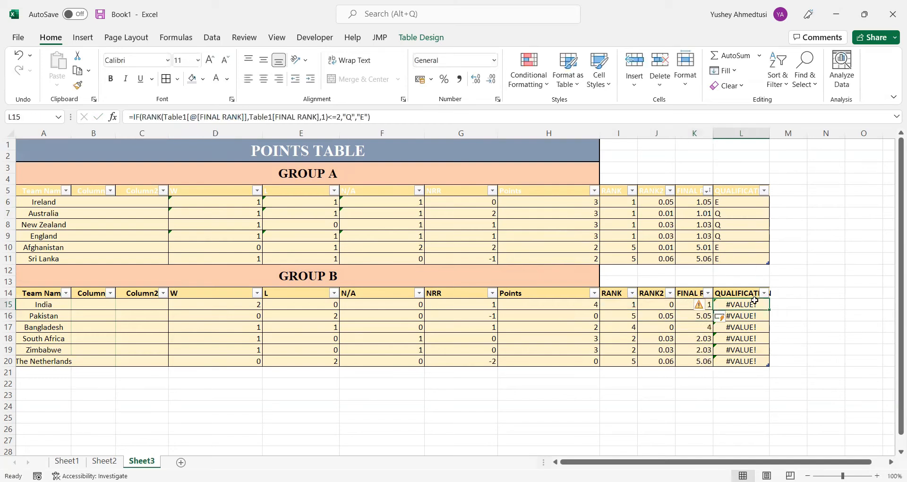
click(189, 117)
click(240, 118)
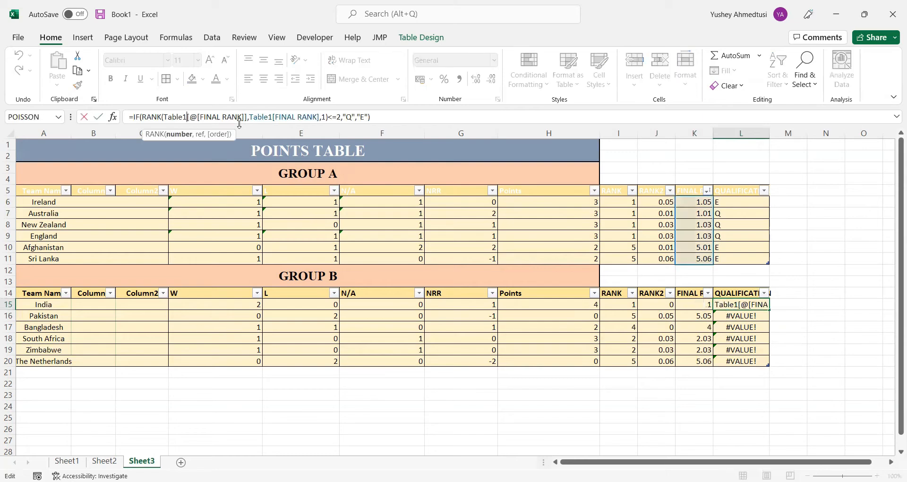
key(BackSpace)
text(2)
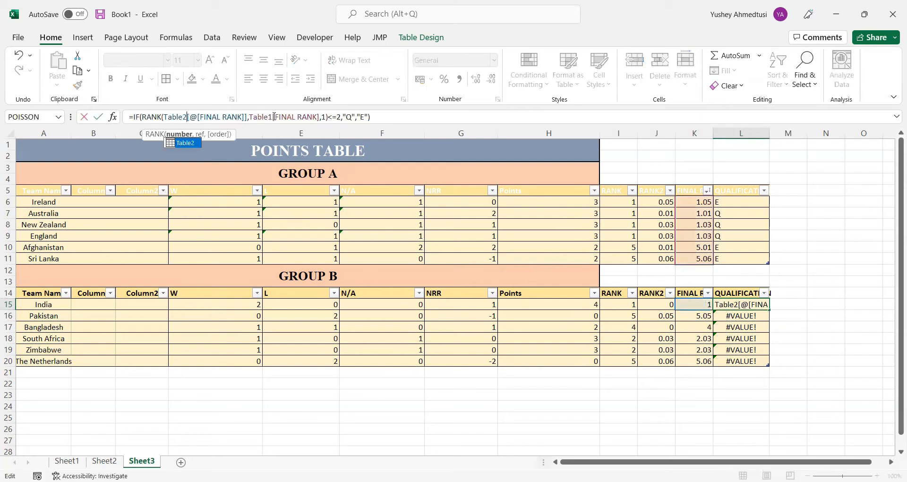
click(274, 117)
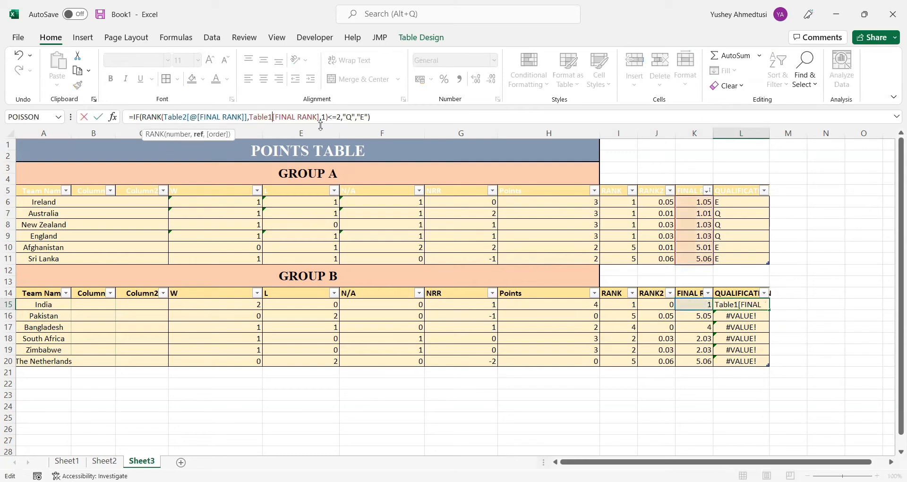
key(BackSpace)
text(2)
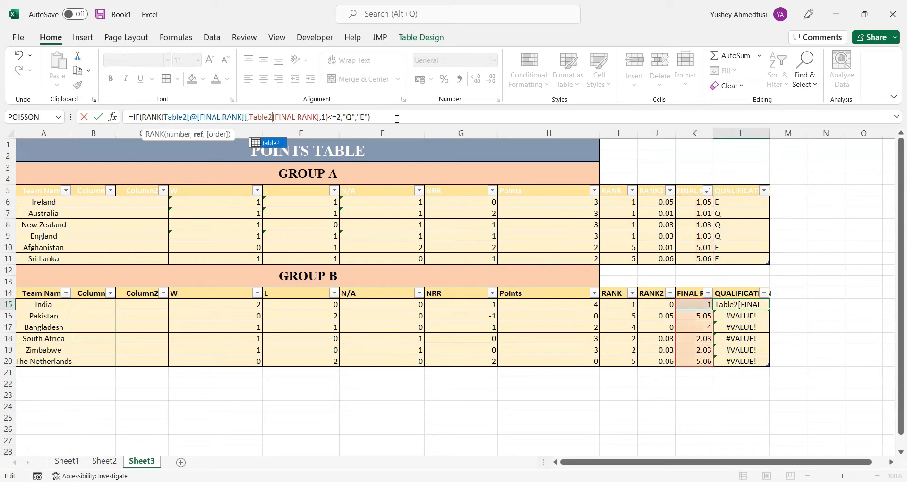
key(Return)
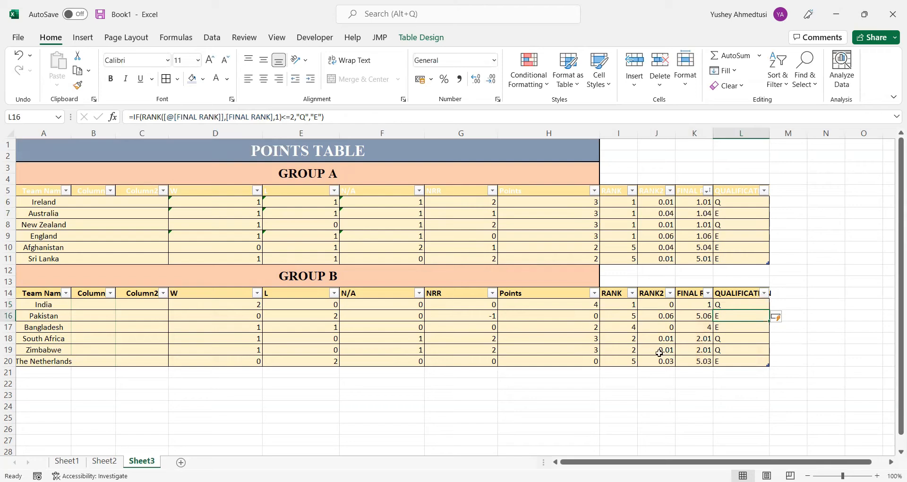
Examine the QUALIFICATION entries for South Africa and Zimbabwe and the Group A team names
click(736, 340)
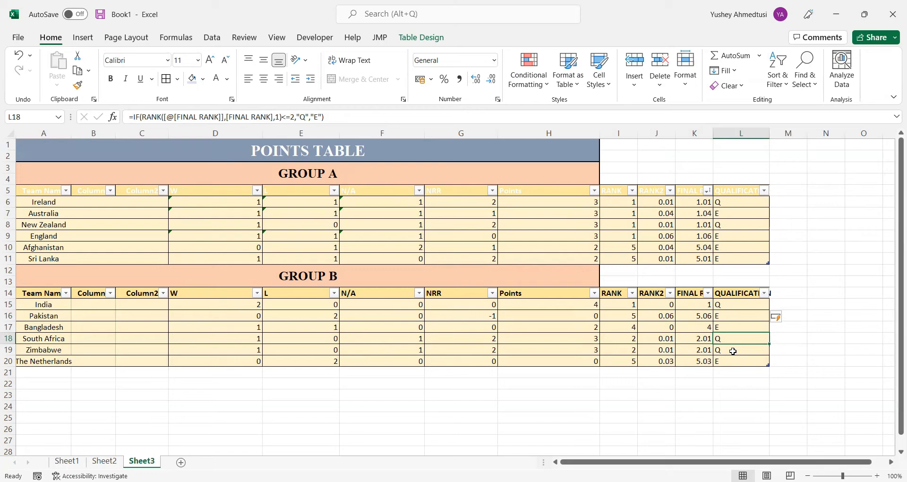
click(732, 351)
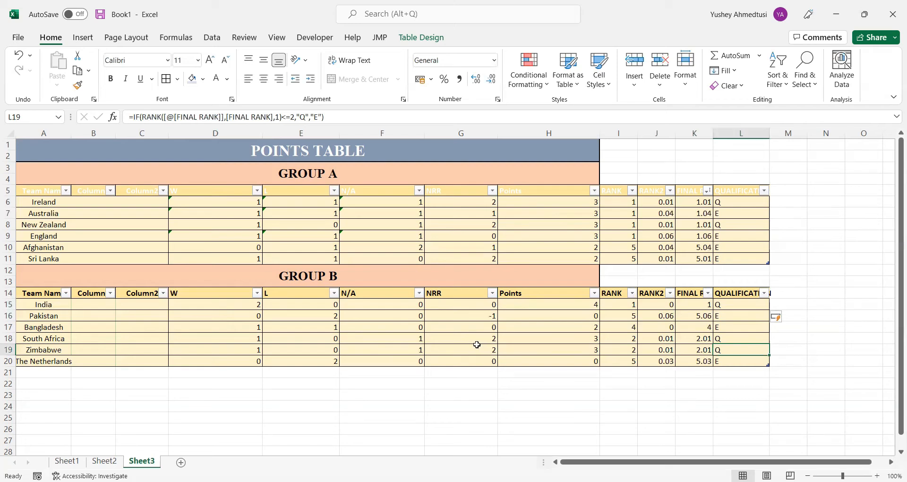
click(603, 392)
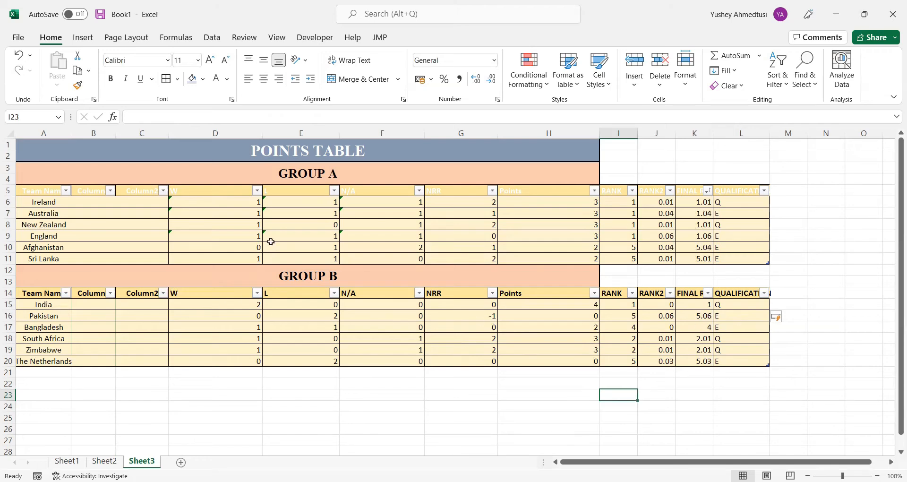
click(74, 203)
drag(74, 203, 68, 236)
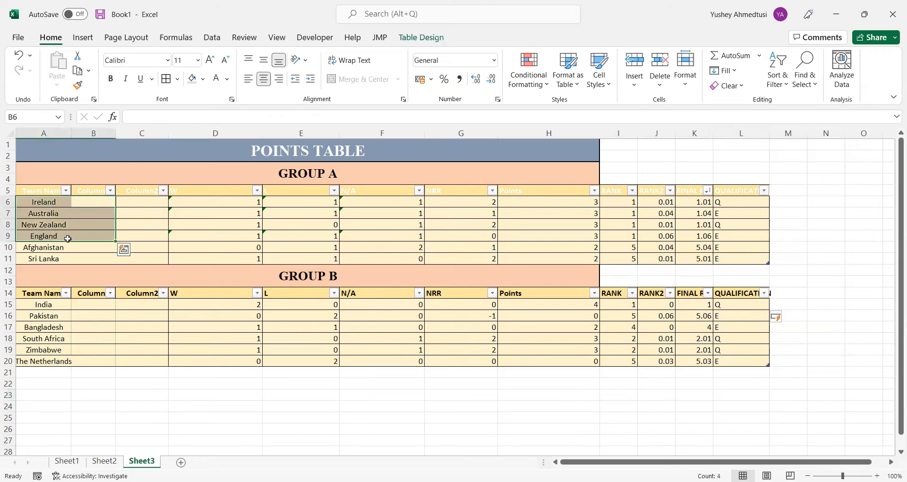
click(142, 223)
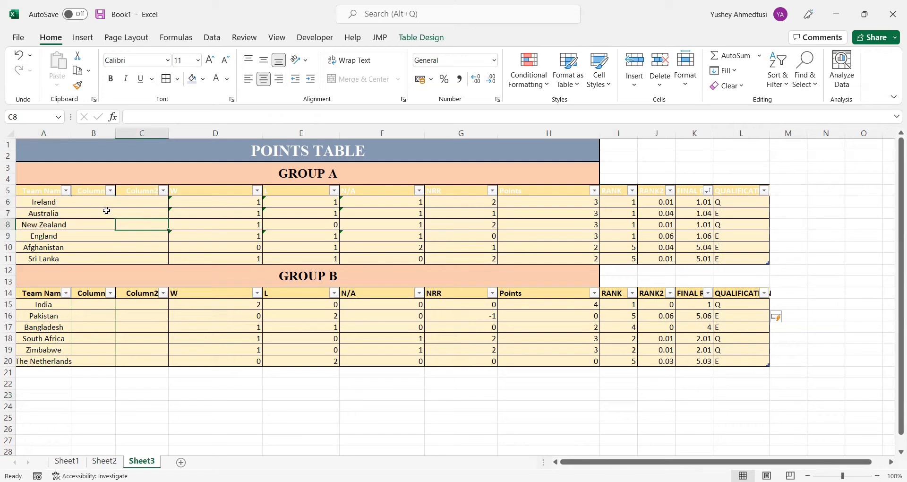
click(60, 204)
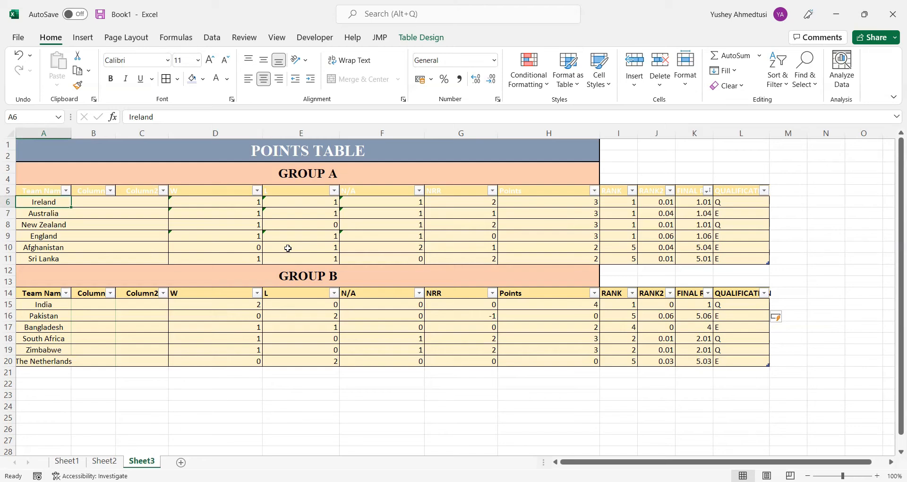
click(108, 202)
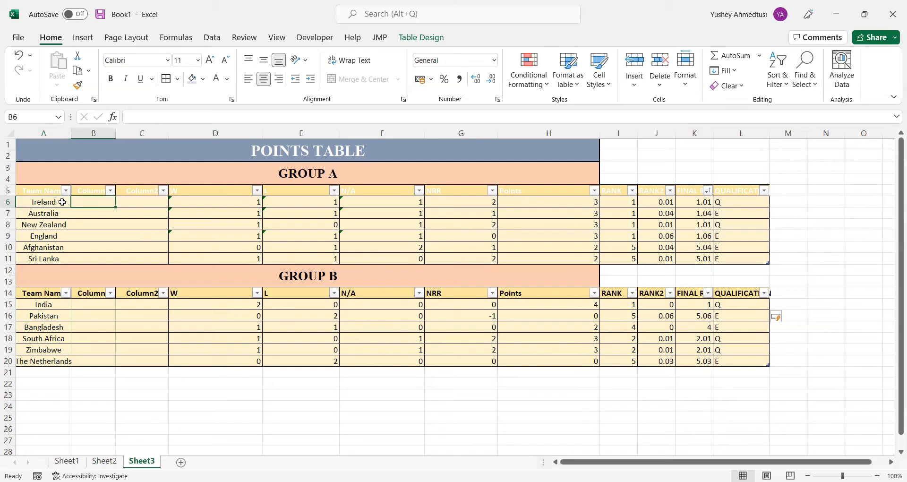
click(62, 201)
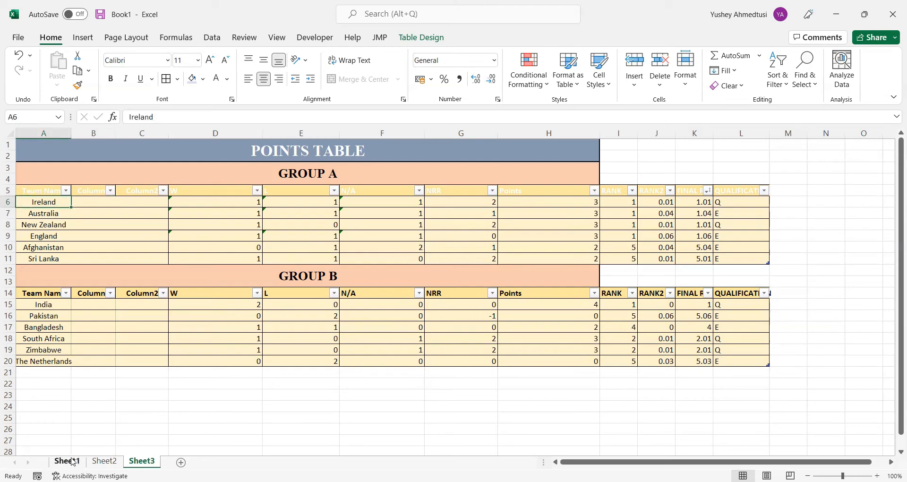
Link the first Team Name cell of Group A in Sheet1's points table, H8, to Sheet3 with =Sheet3!A6
click(71, 461)
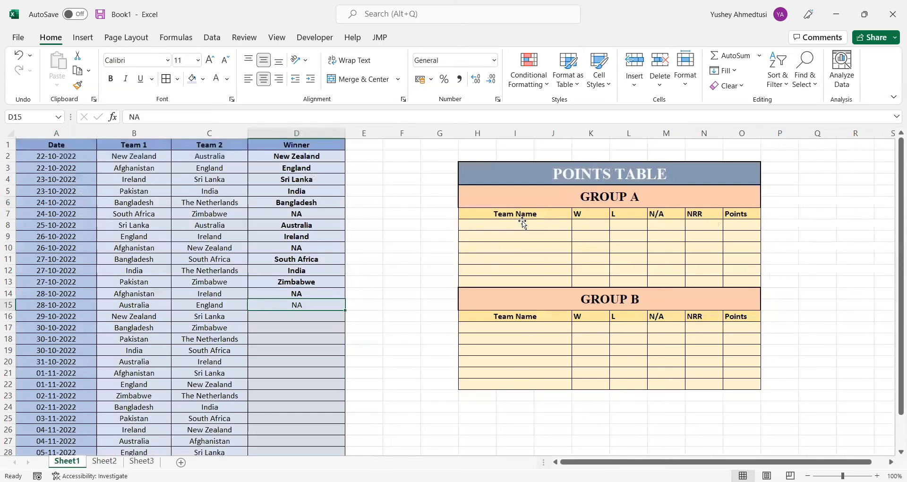
click(523, 222)
text(=)
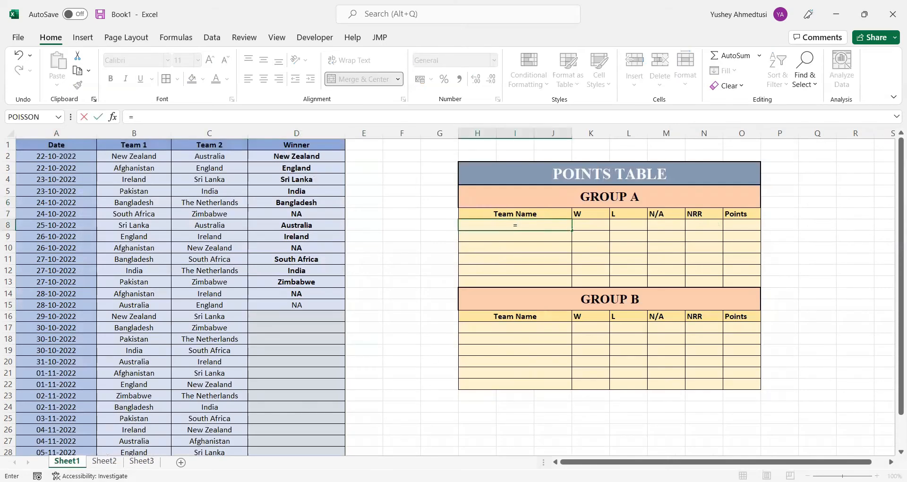
click(142, 461)
click(37, 200)
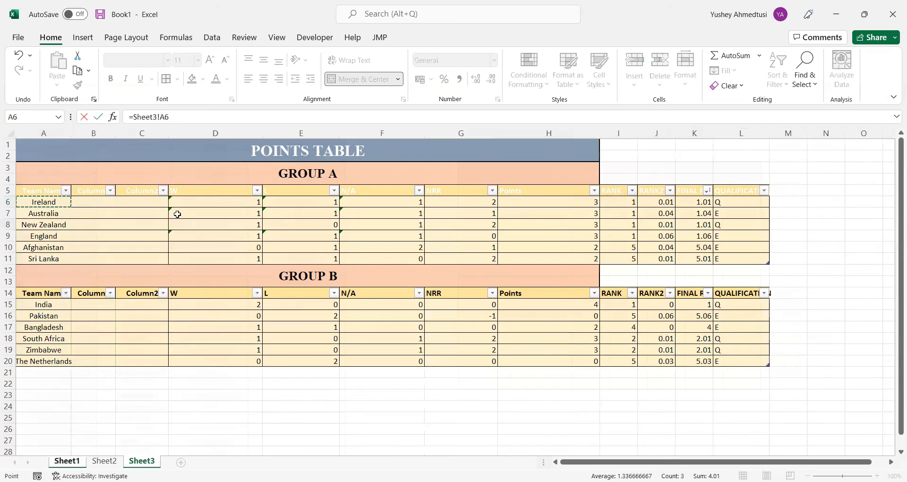
key(Return)
Fill Sheet1's H8 team-name link down through row 13 for the remaining Group A teams
click(132, 463)
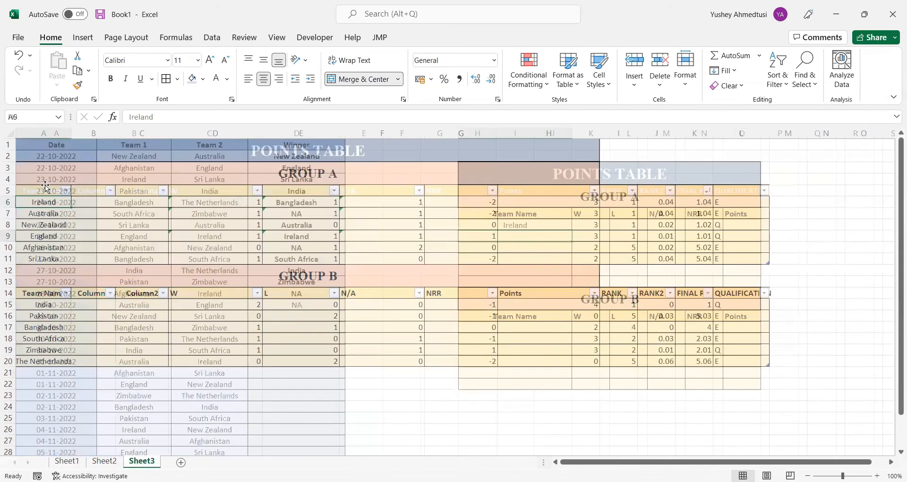
click(66, 461)
click(548, 225)
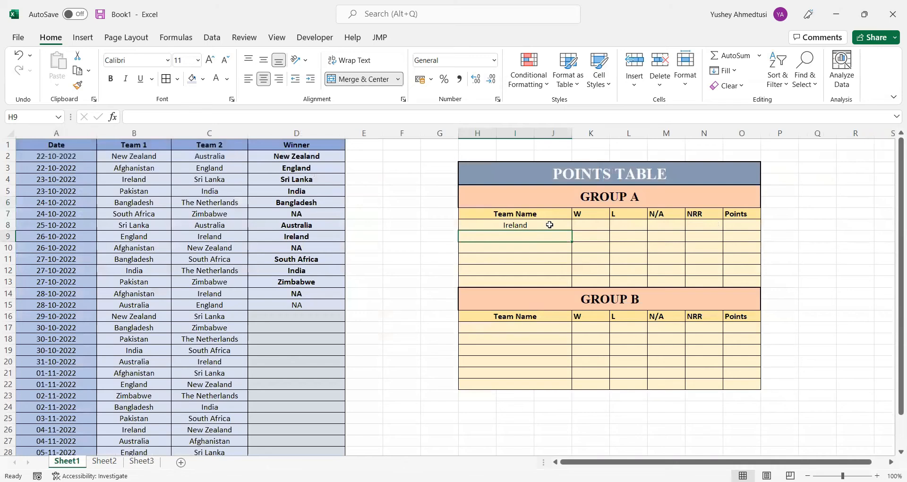
drag(573, 231, 572, 282)
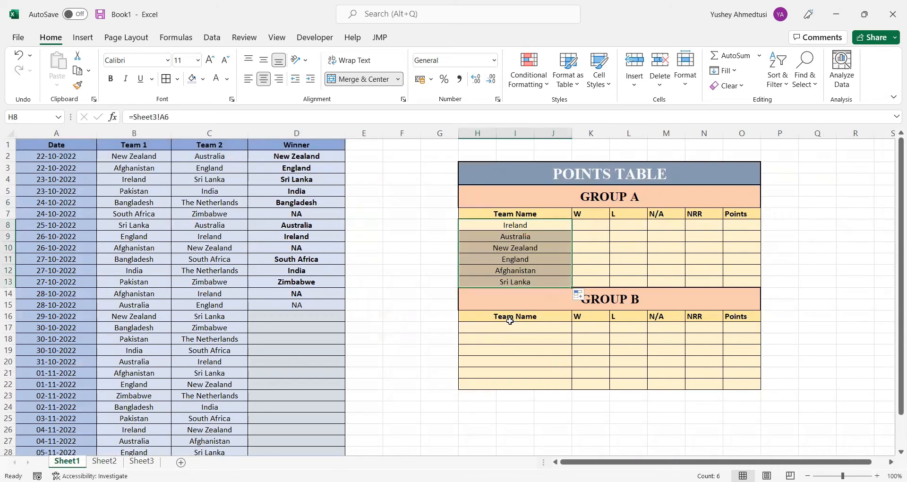
Copy Sheet1's Group A team-name links into Group B's Team Name cells, starting at H17
key(ctrl+c)
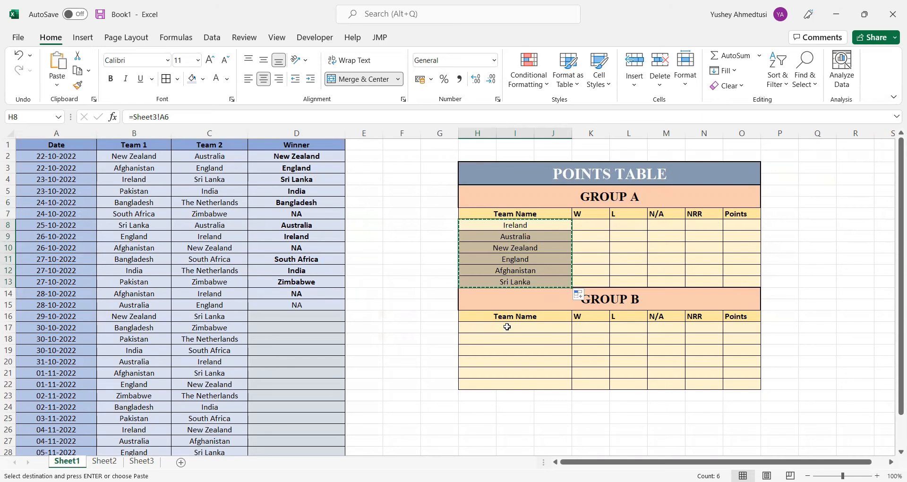
click(507, 327)
key(ctrl+v)
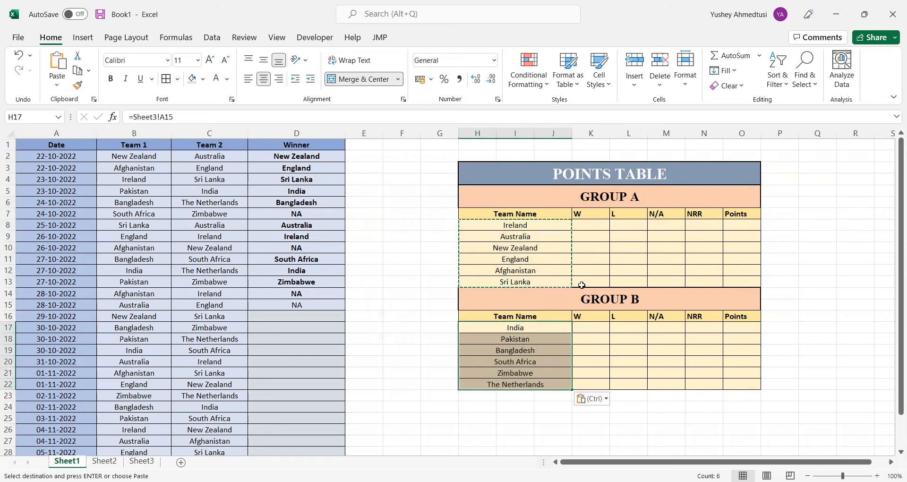
Link Sheet1's first Group A W cell, K8, to Sheet3 with =Sheet3!D6 and fill the link through O13
click(601, 224)
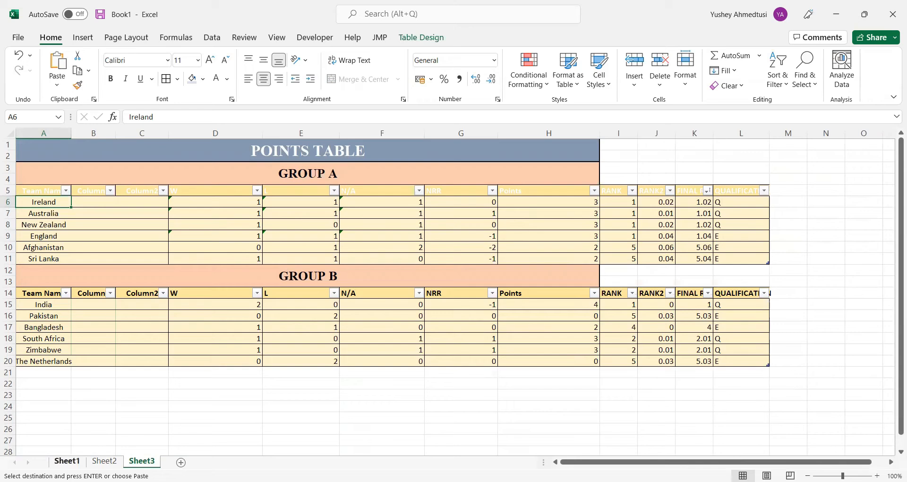
click(66, 461)
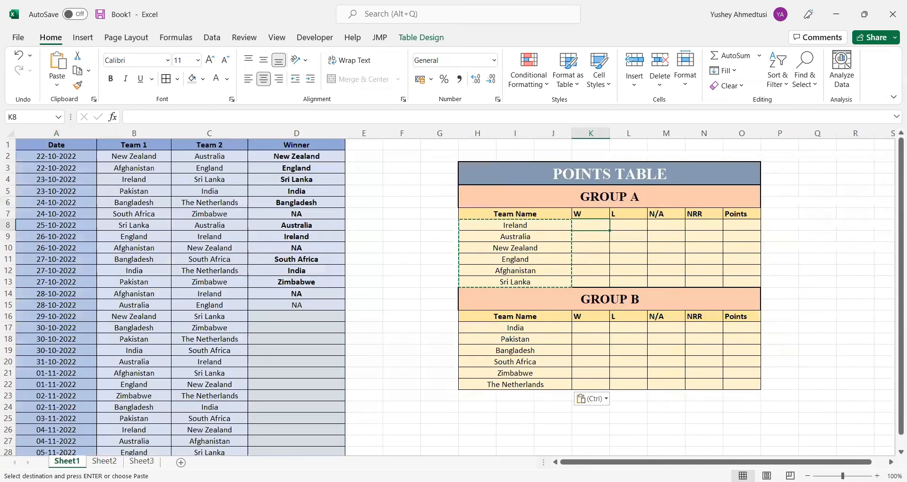
text(=)
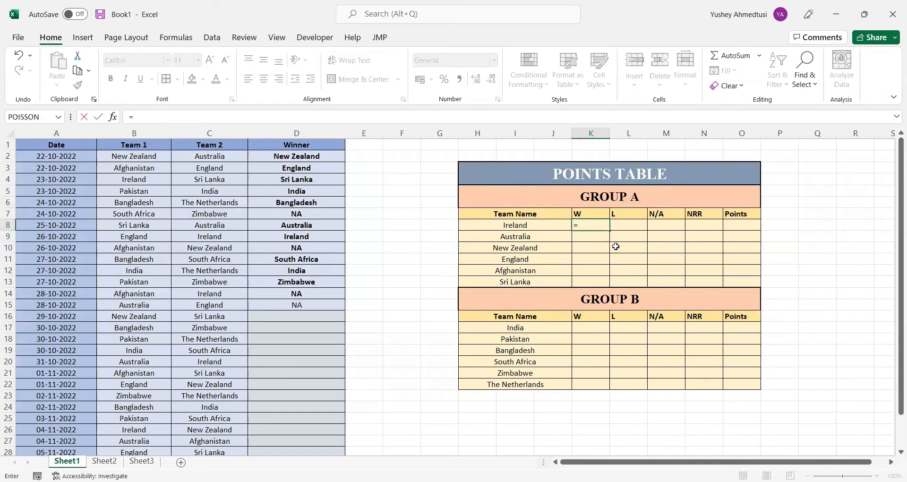
click(153, 464)
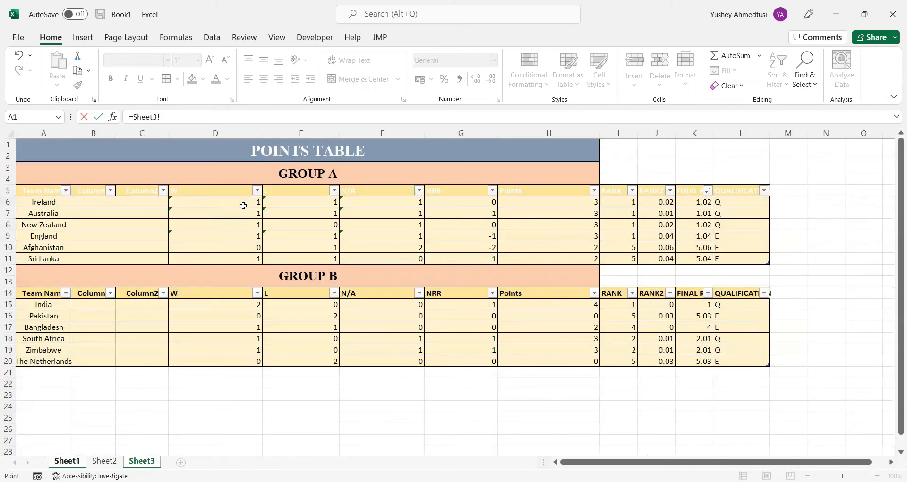
click(243, 206)
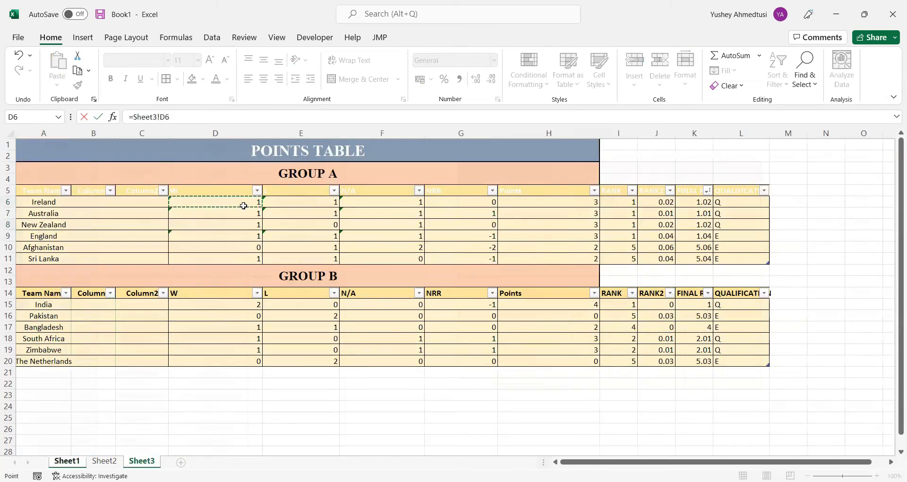
key(Return)
click(599, 224)
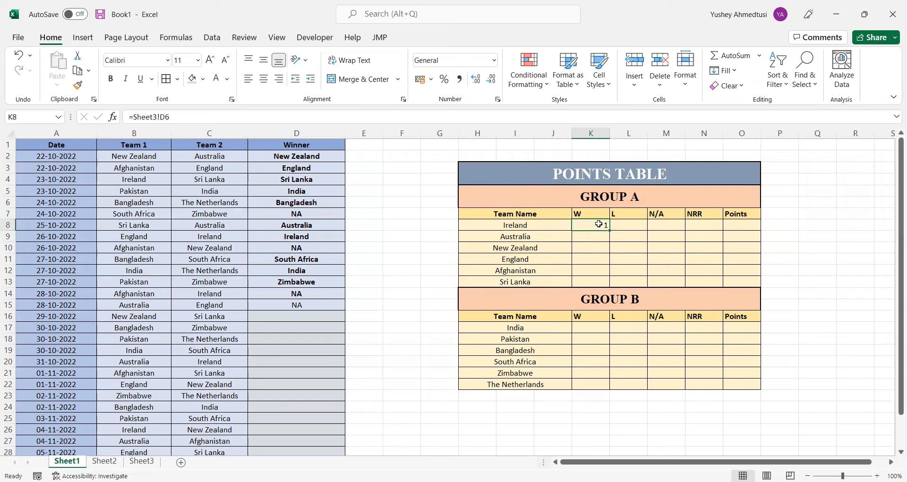
drag(613, 232, 760, 288)
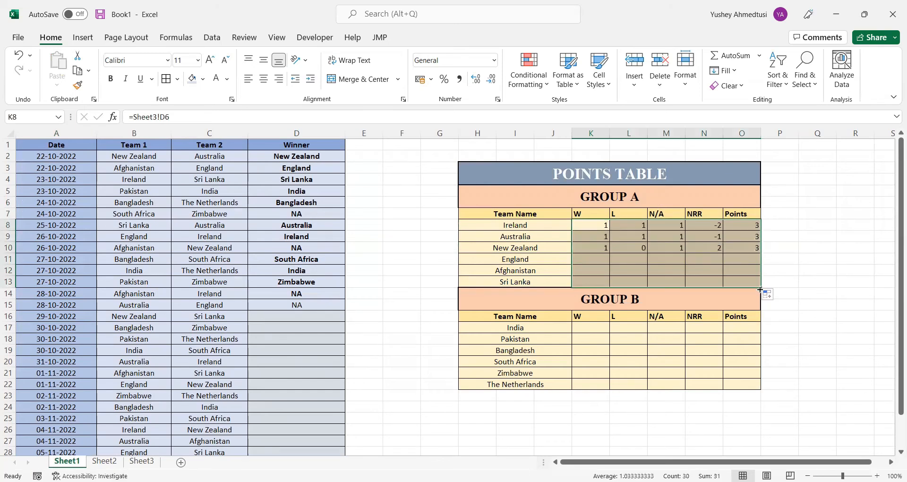
Copy Sheet1's Group A result links from W to Points into Group B, starting at K17
key(ctrl+c)
click(591, 330)
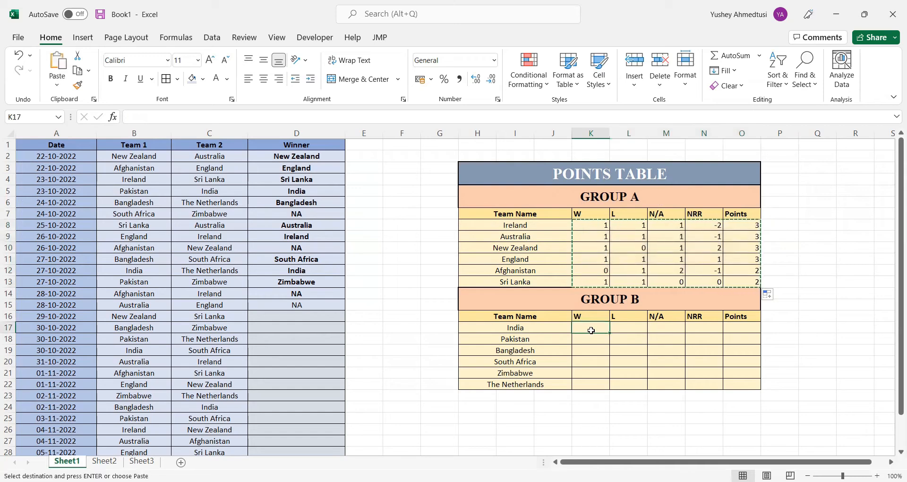
key(ctrl+v)
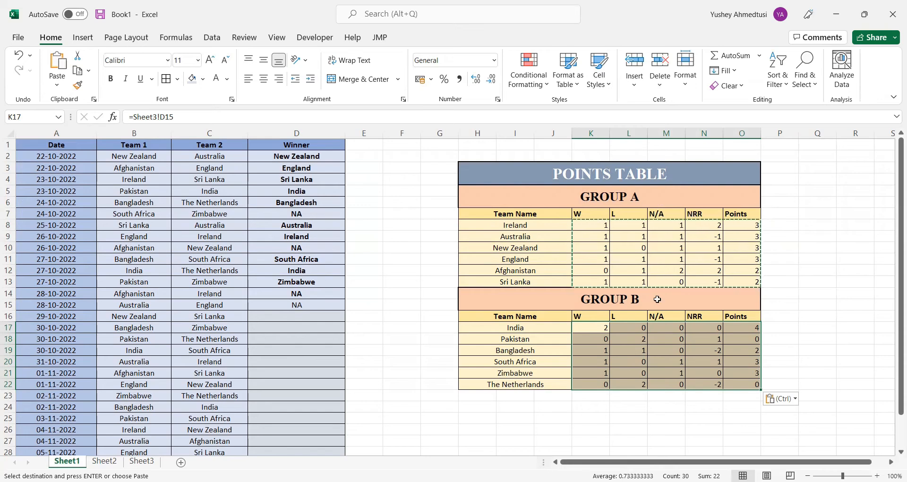
On Sheet3, create a formula-based conditional formatting rule for the Group A rows A6:L11 using =$L$6="Q"
click(142, 461)
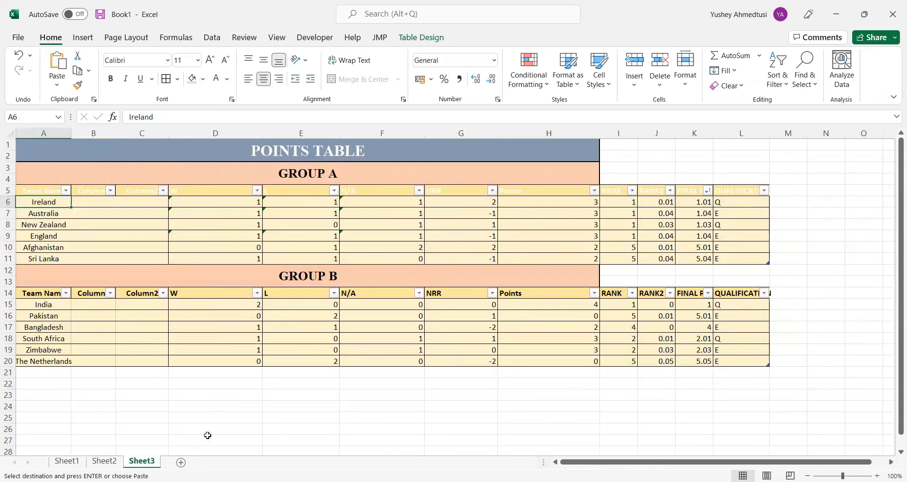
click(244, 405)
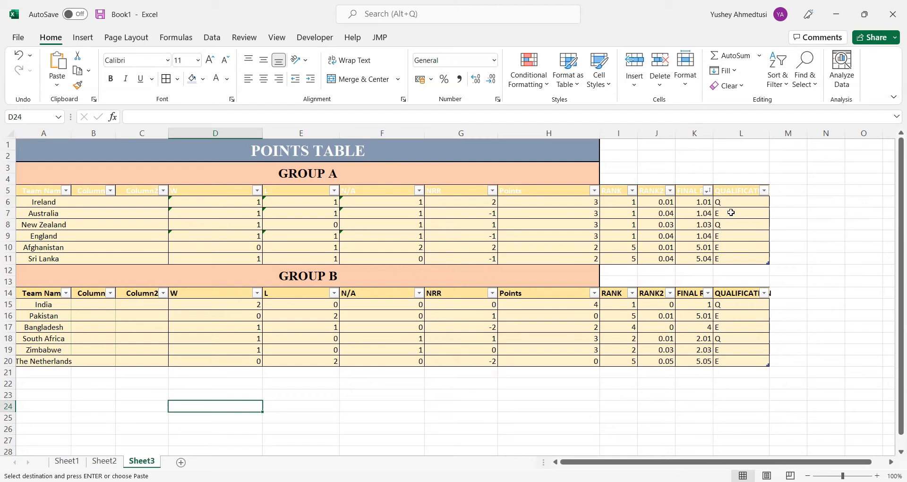
click(743, 204)
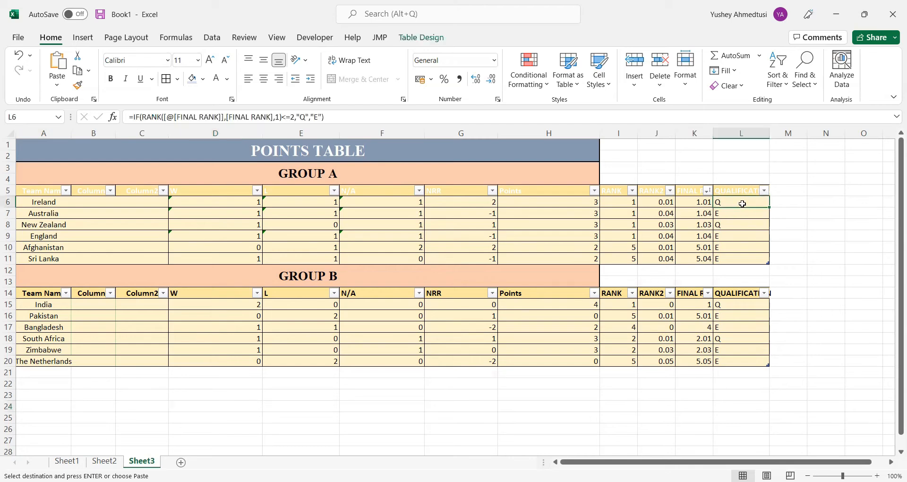
click(725, 224)
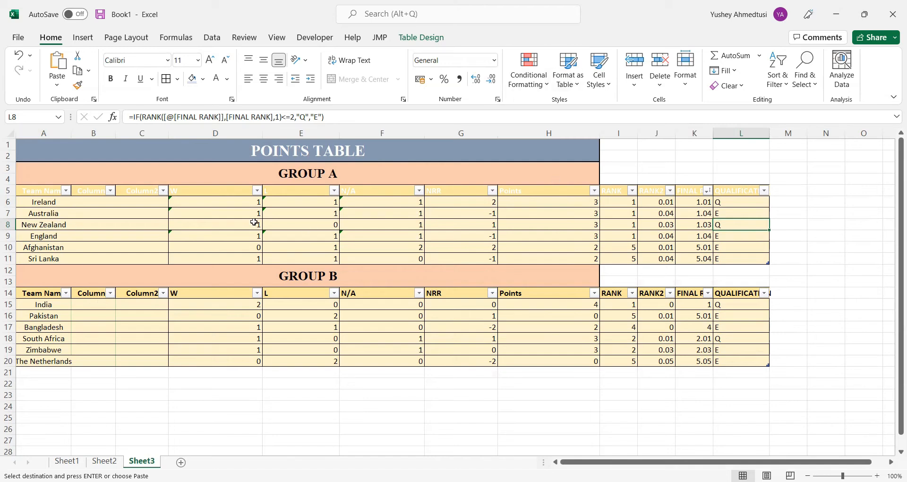
drag(100, 209, 574, 222)
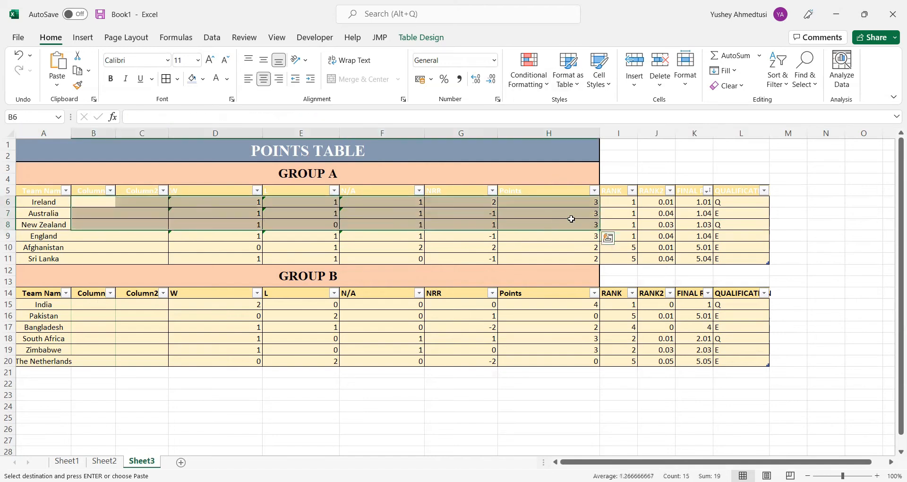
drag(19, 202, 420, 258)
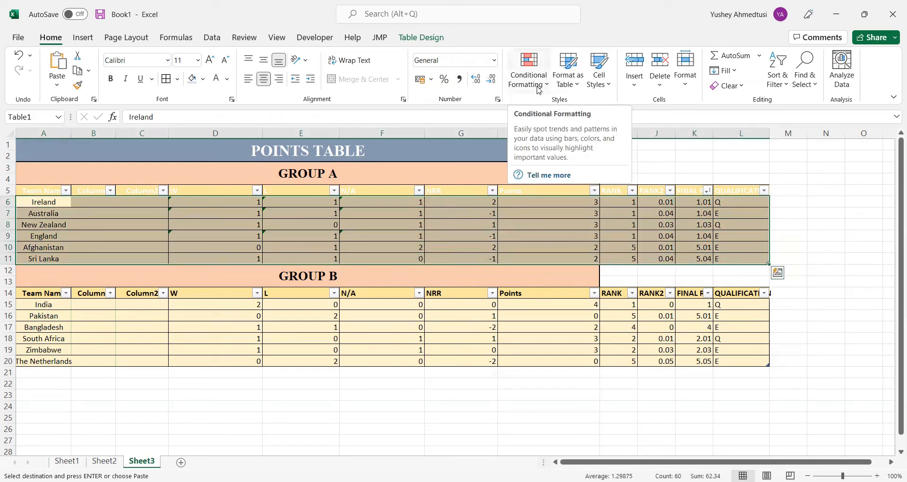
click(539, 90)
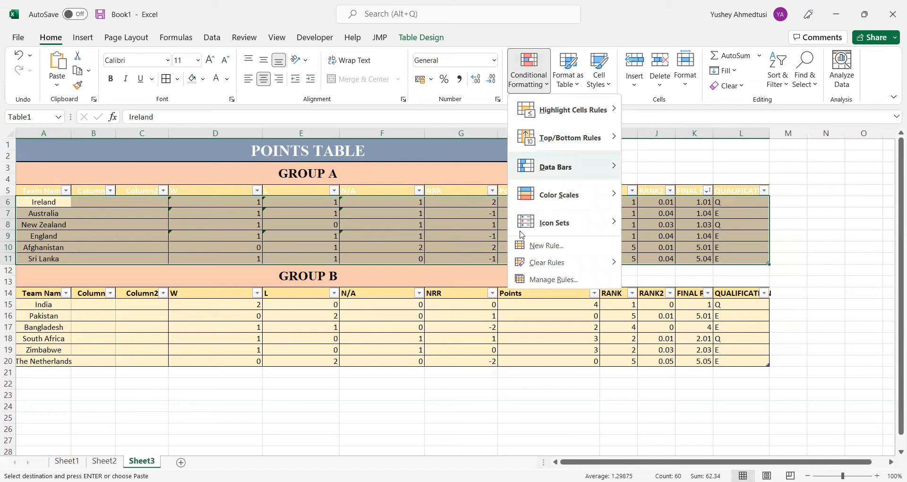
key(Escape)
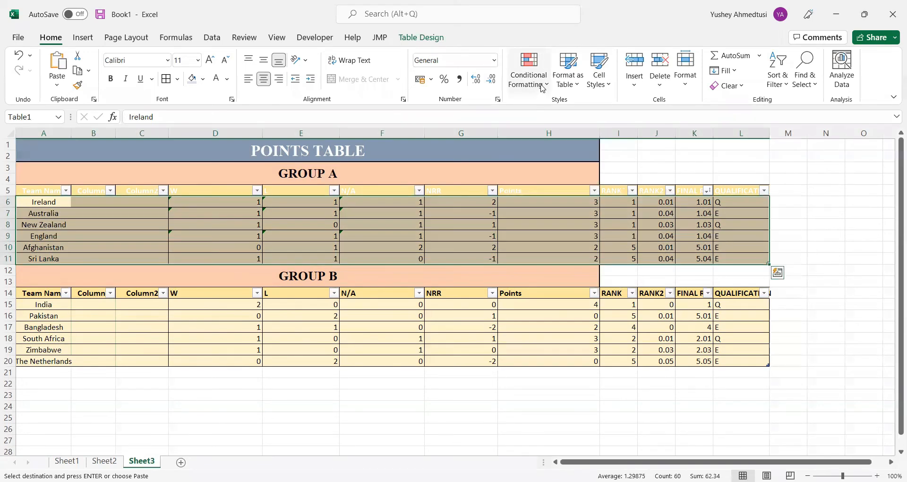
click(543, 88)
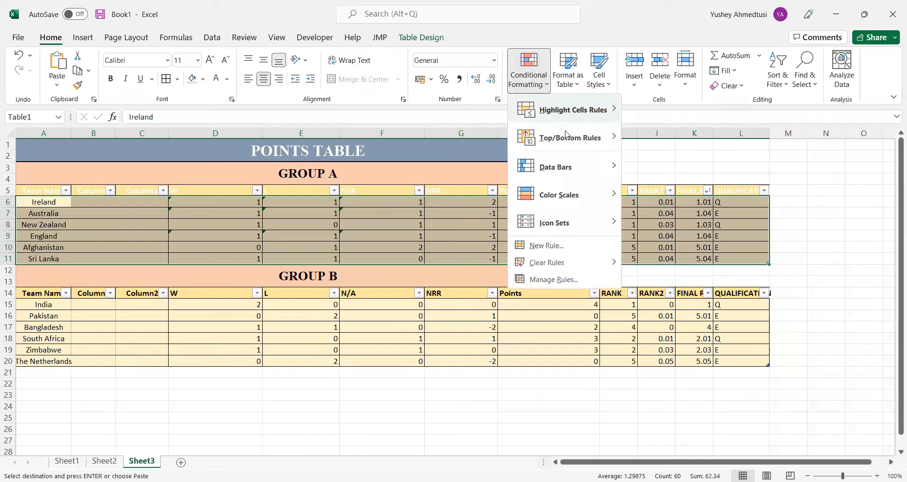
click(560, 253)
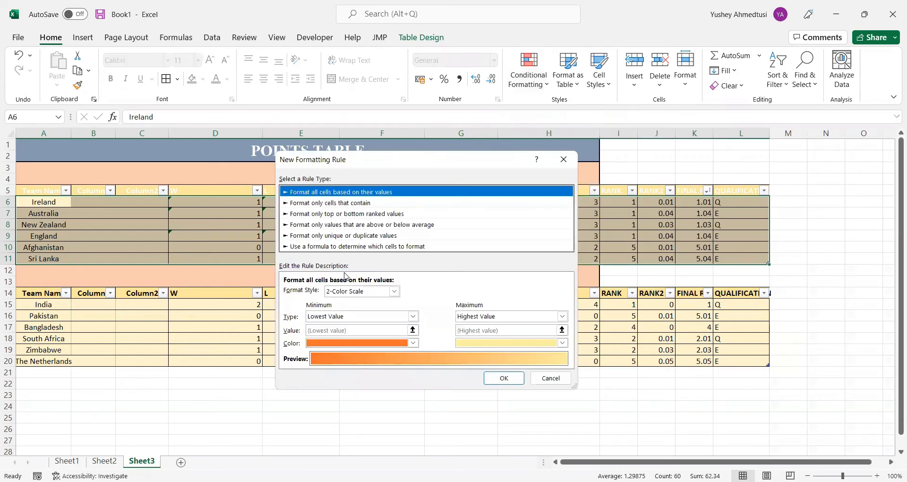
click(289, 246)
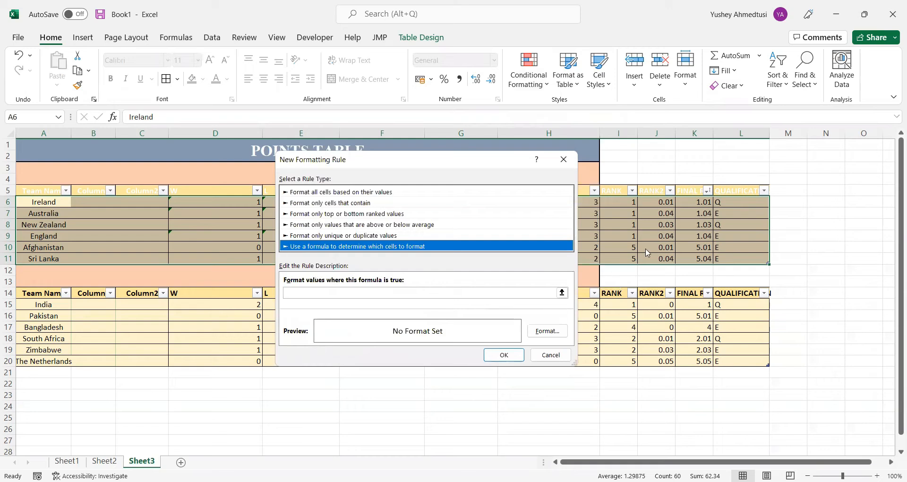
click(557, 293)
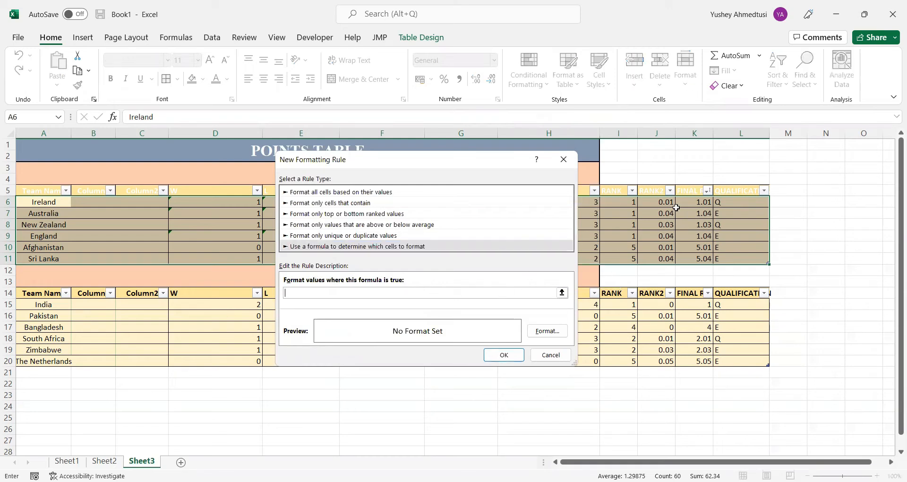
click(724, 201)
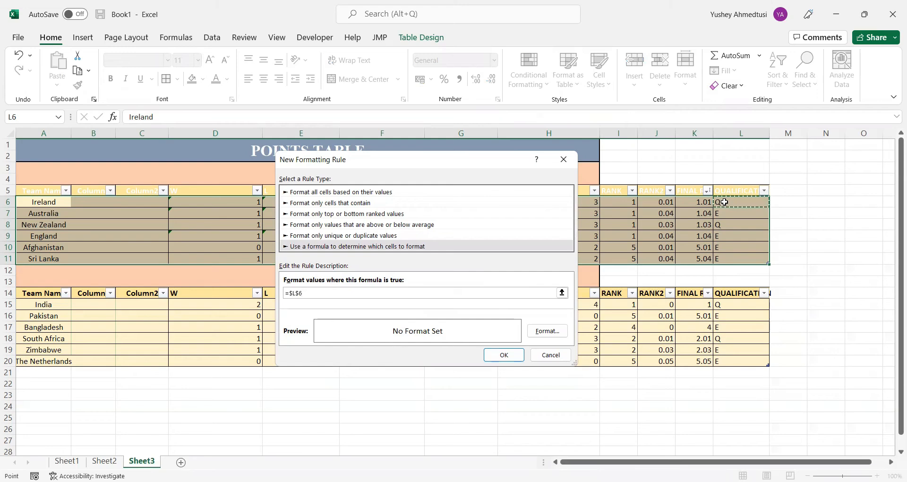
text(="Q)
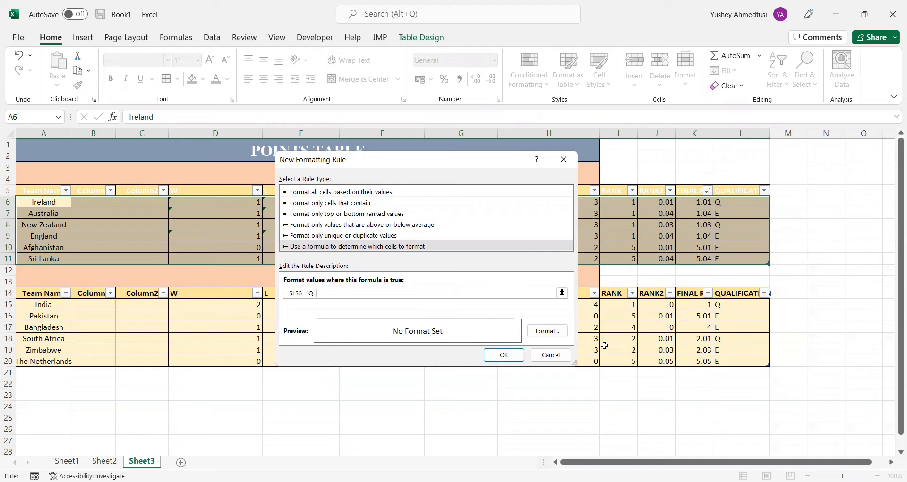
Give the new rule a light green background fill and apply it to the Group A rows
click(552, 334)
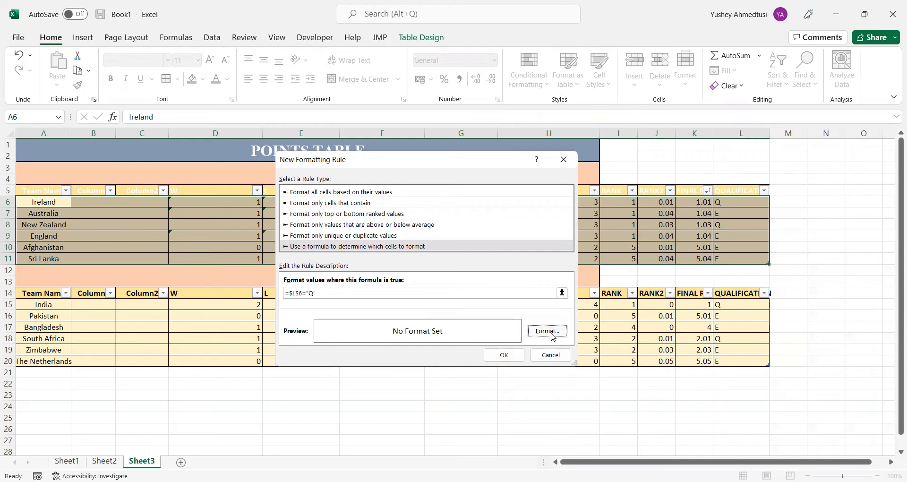
click(293, 120)
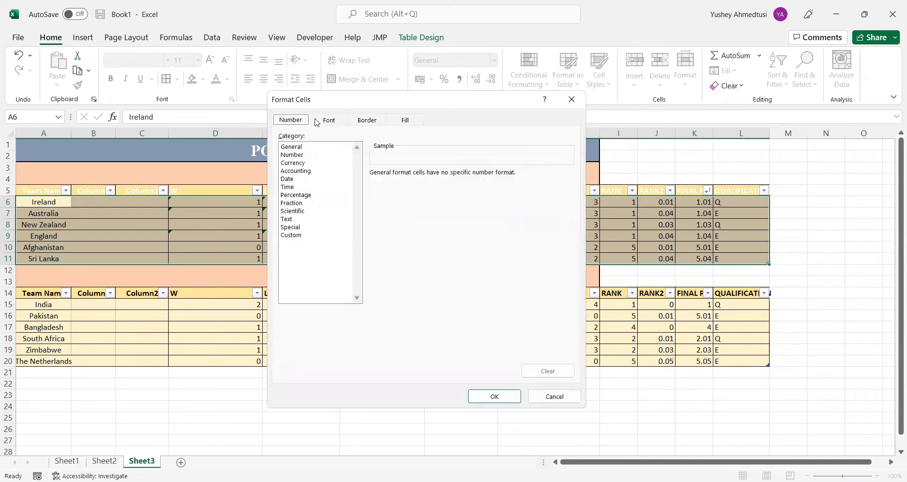
click(360, 122)
click(405, 124)
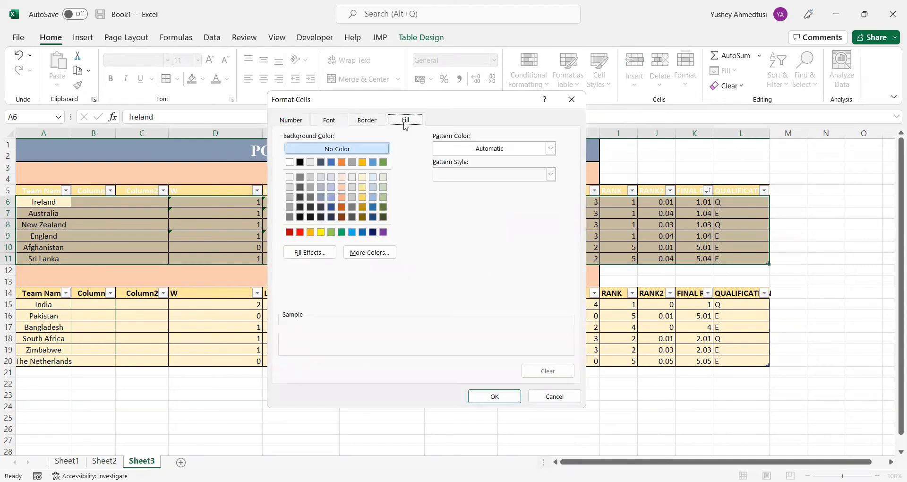
click(331, 232)
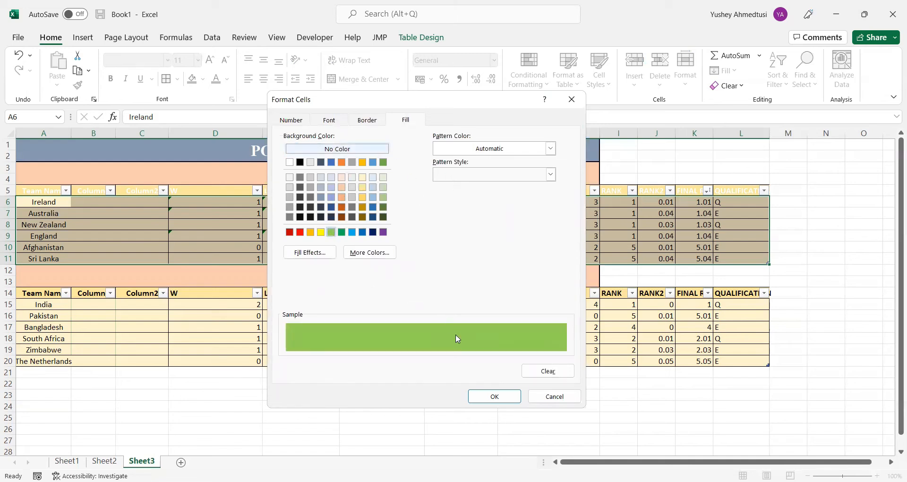
click(484, 397)
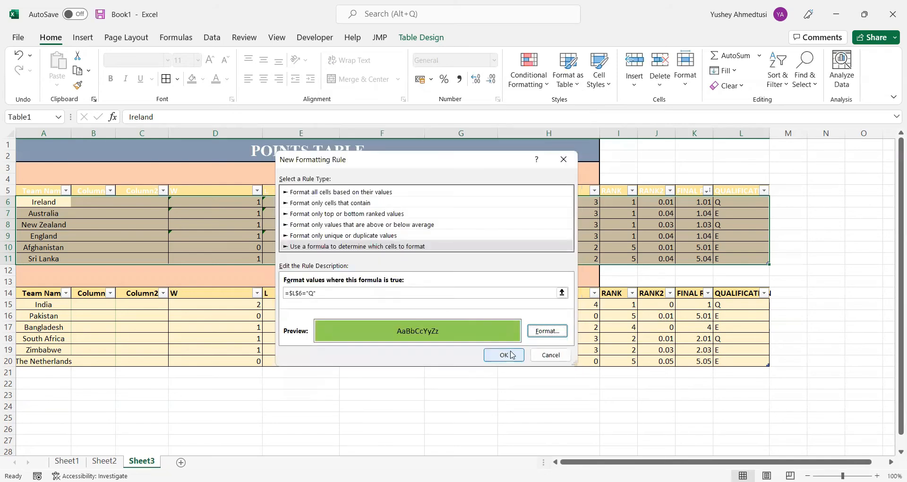
click(512, 355)
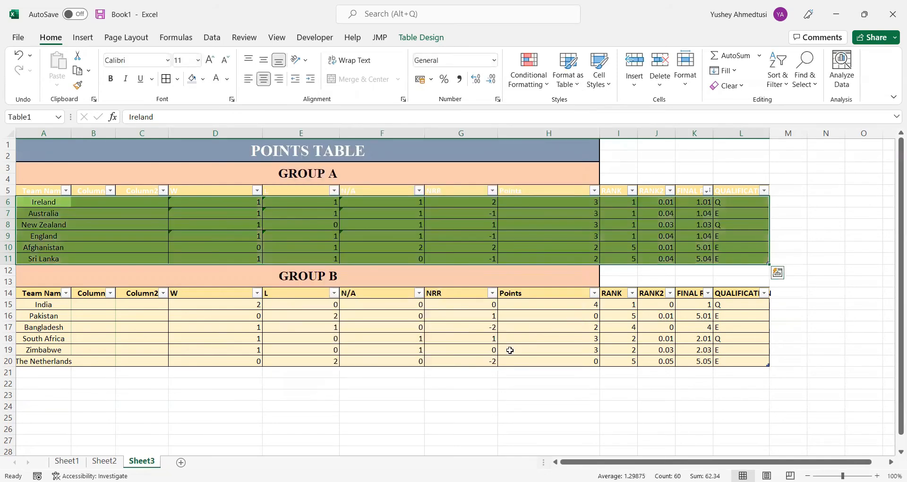
Delete the Duplicate Values conditional formatting rule applied to =$A$5:$C$5 in the Group A table
click(543, 92)
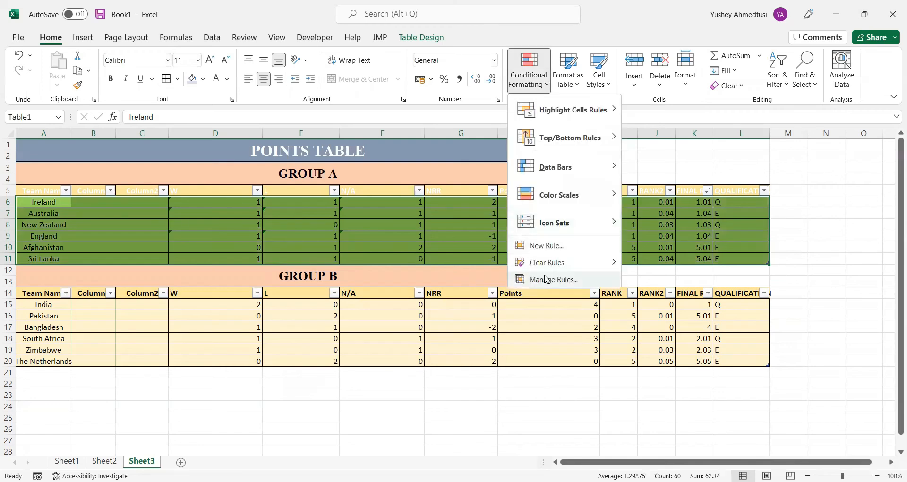
click(546, 280)
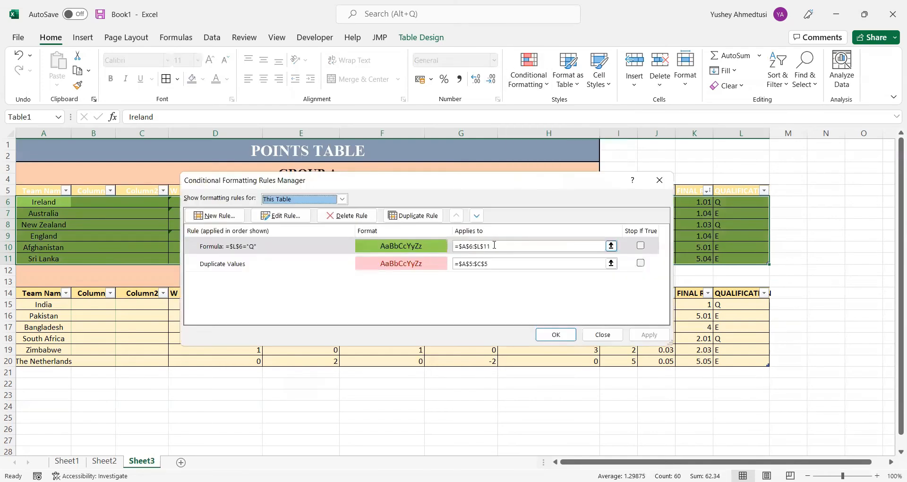
click(495, 245)
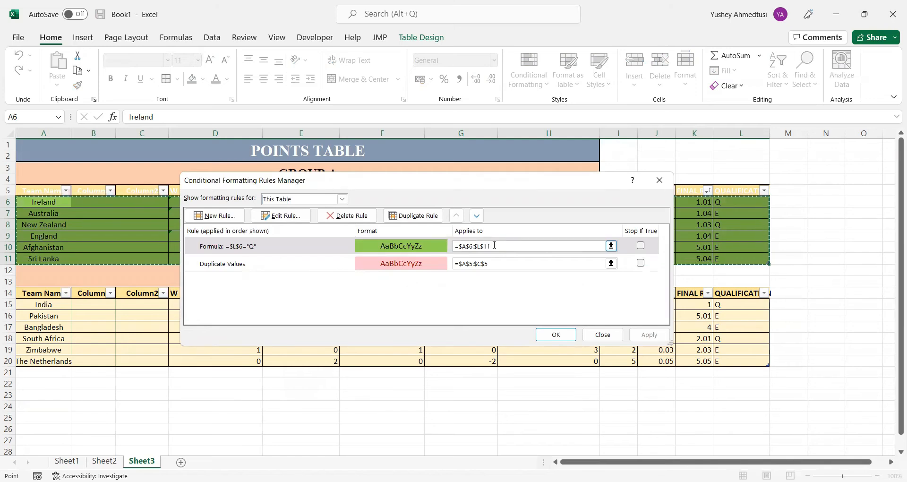
click(332, 264)
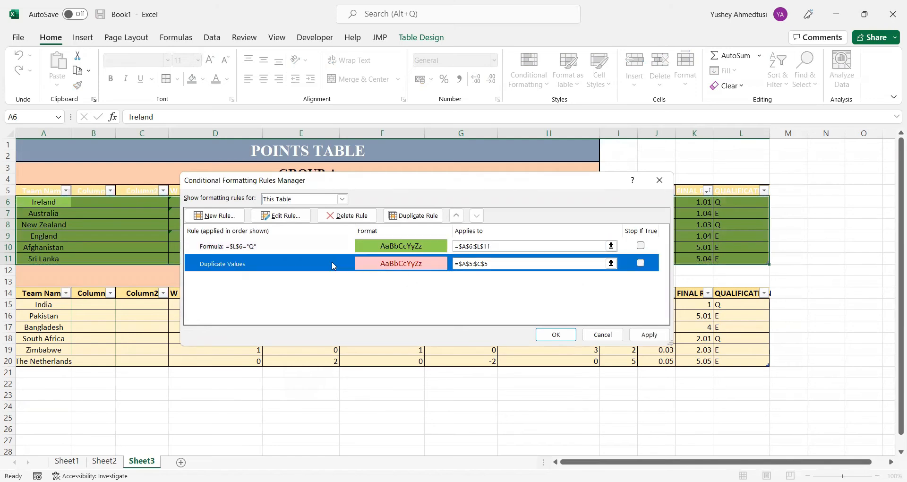
click(502, 262)
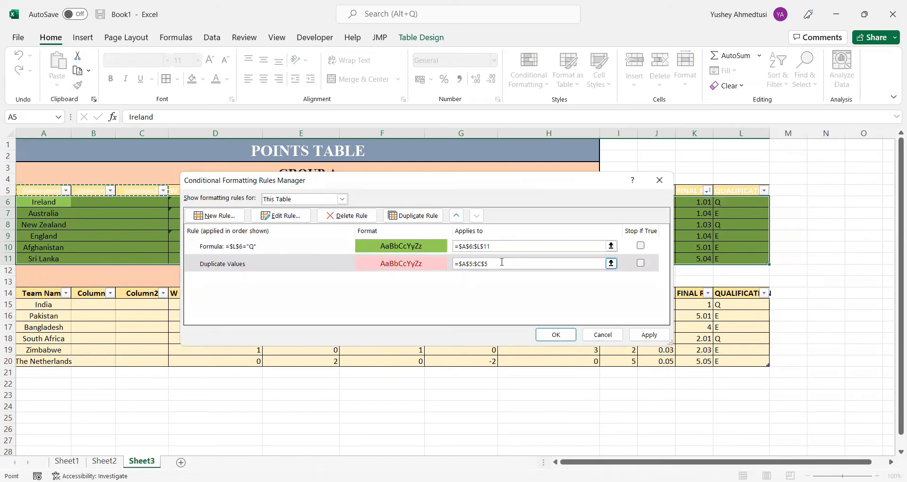
click(313, 265)
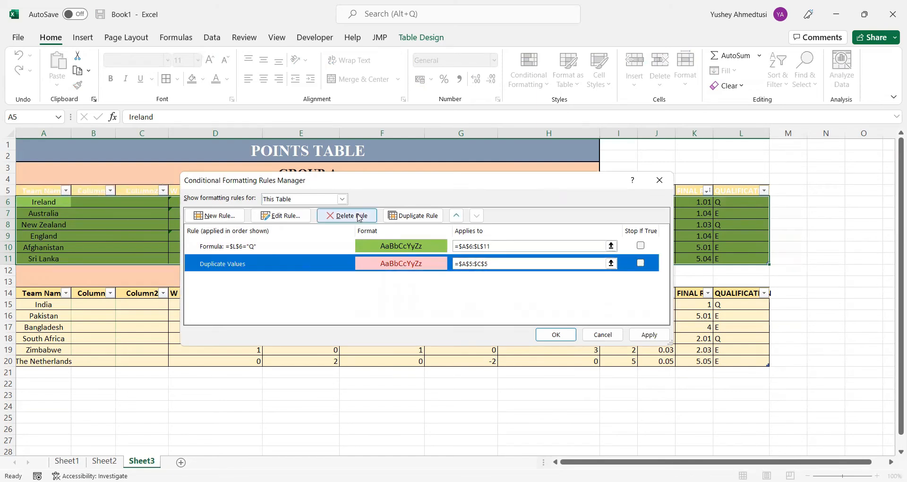
click(358, 217)
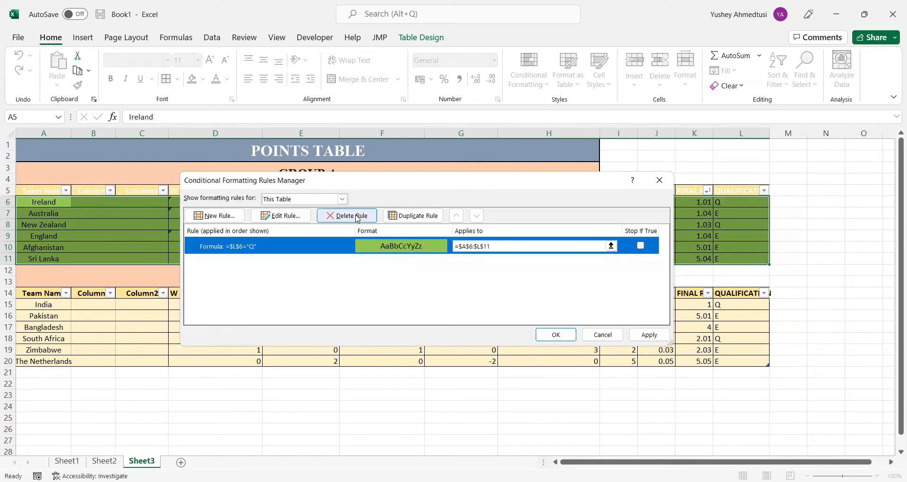
Create a second formula-based conditional formatting rule for the Group A rows using =$L$6="E"
click(235, 217)
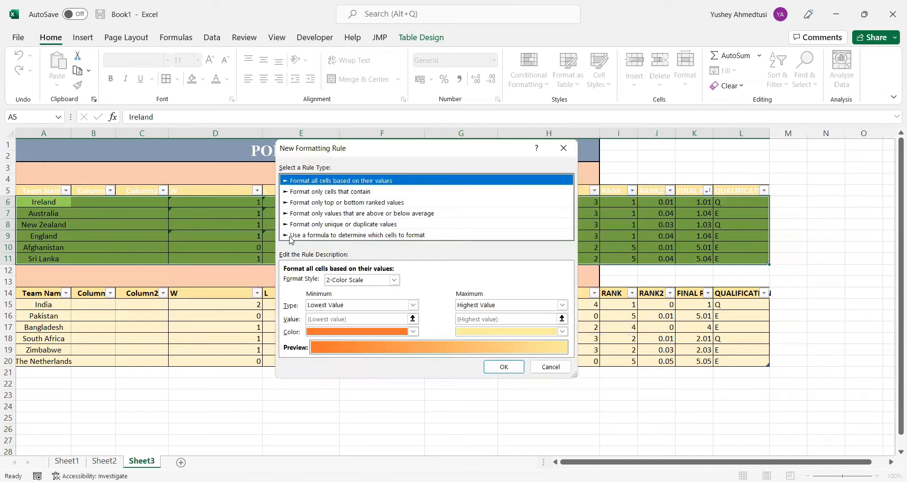
click(332, 235)
click(334, 281)
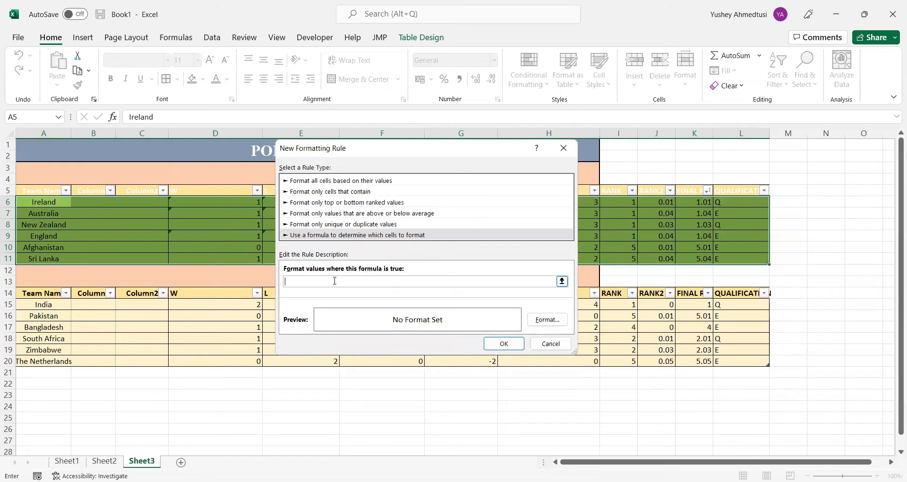
click(724, 202)
text(="E)
Give the "E" rule a red background fill and apply it to the Group A rows
click(537, 320)
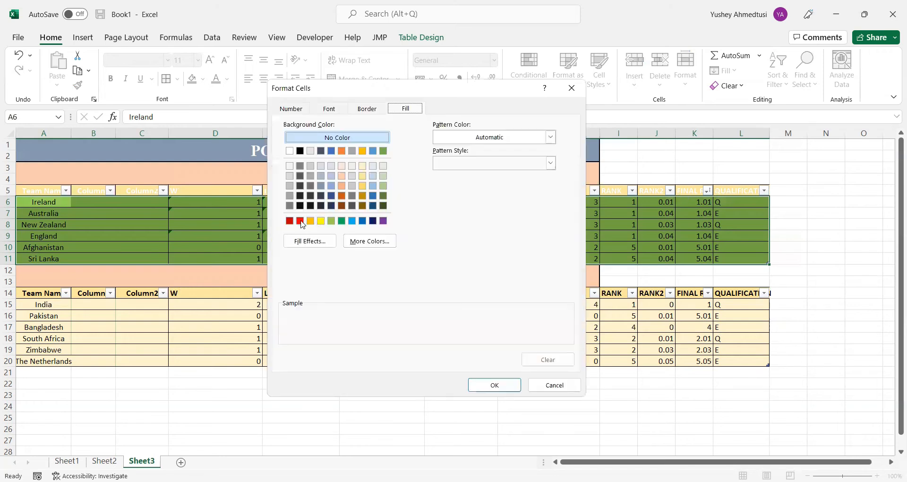
click(301, 221)
click(487, 385)
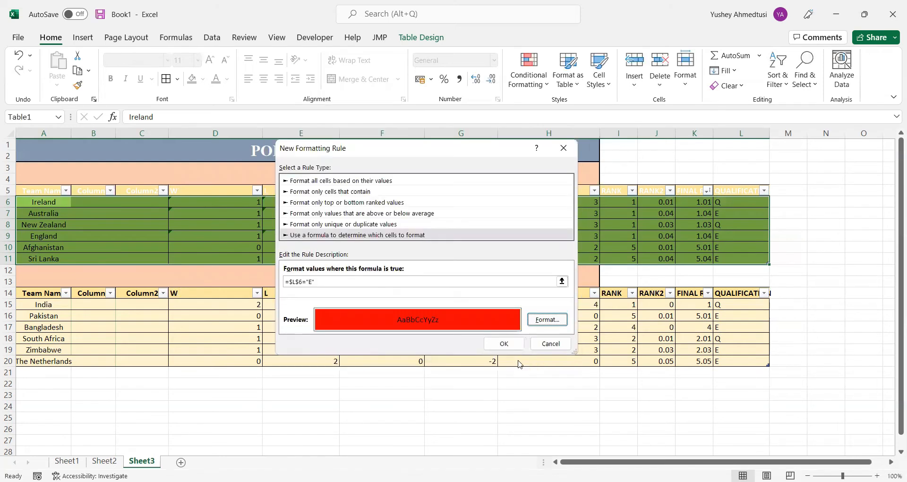
click(502, 343)
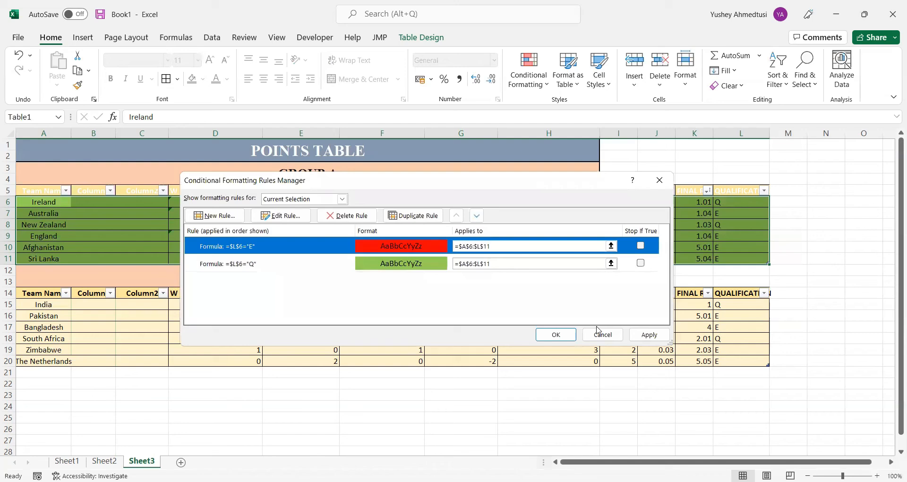
click(648, 335)
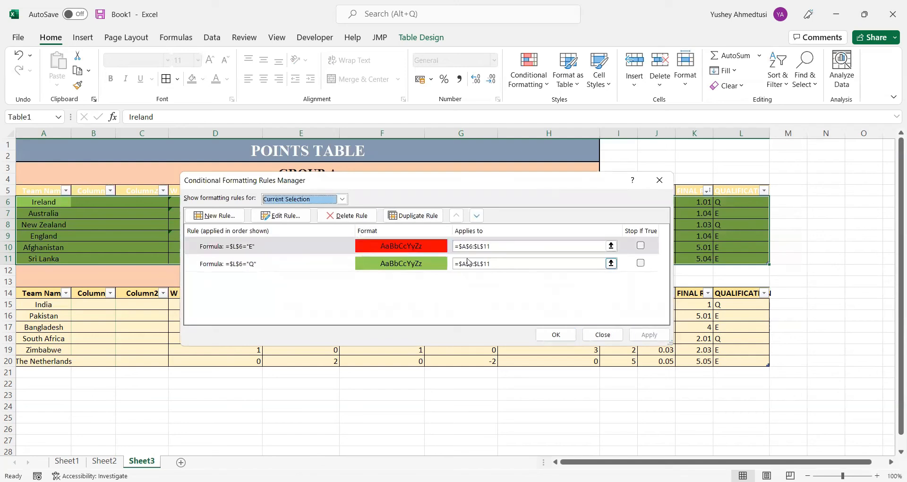
Try limiting the red "E" rule's range to the first team row, =$A$6:$L$6, and apply the change
click(462, 244)
drag(461, 245, 460, 246)
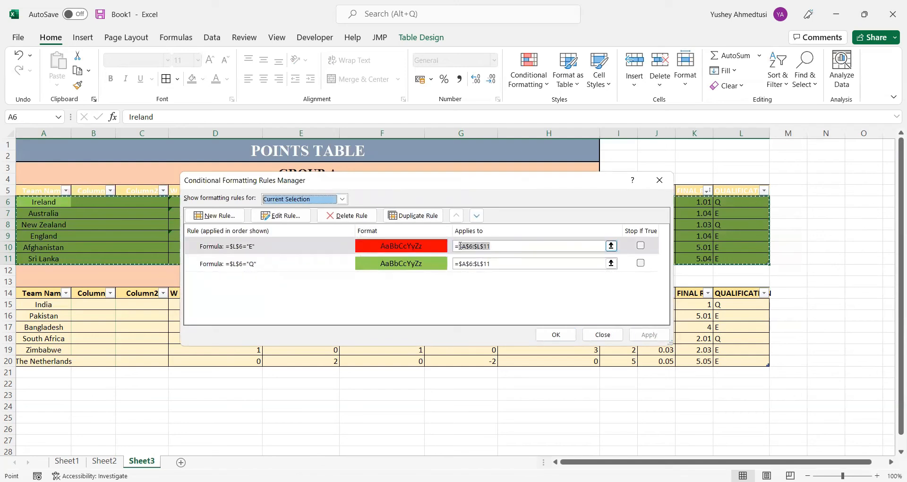
key(BackSpace)
key(BackSpace)
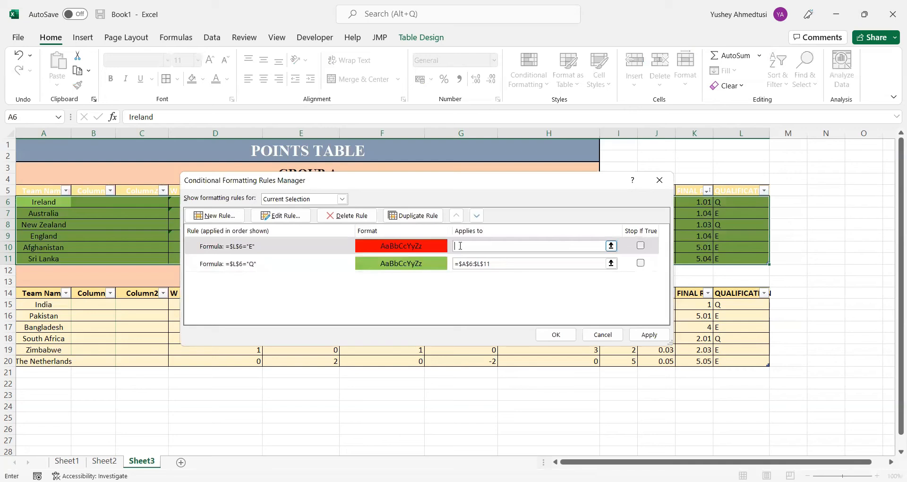
click(151, 206)
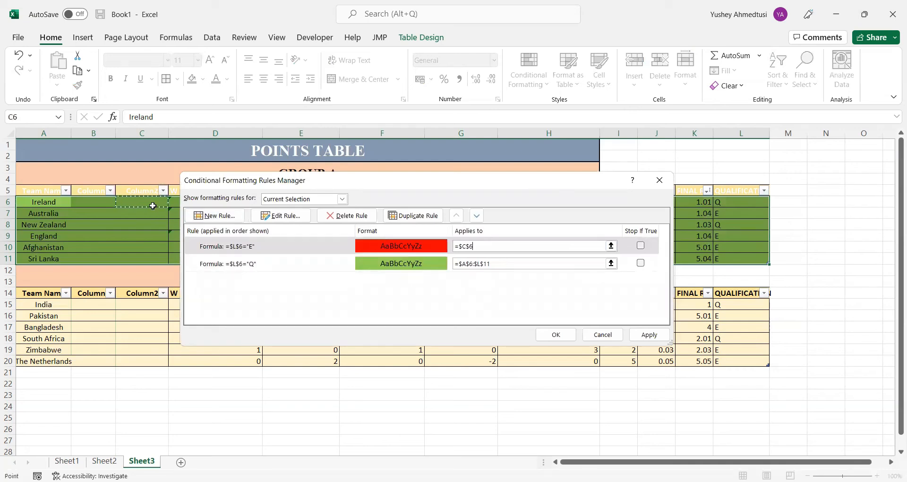
click(52, 204)
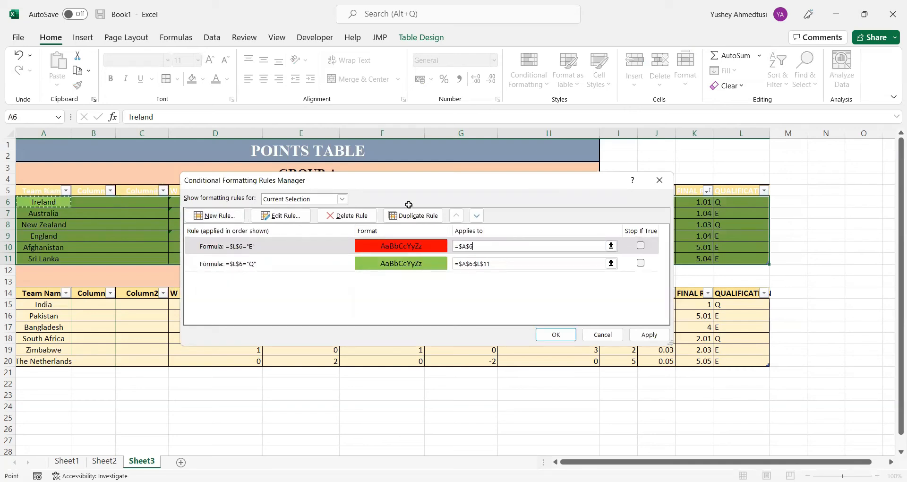
drag(512, 211, 730, 200)
click(523, 263)
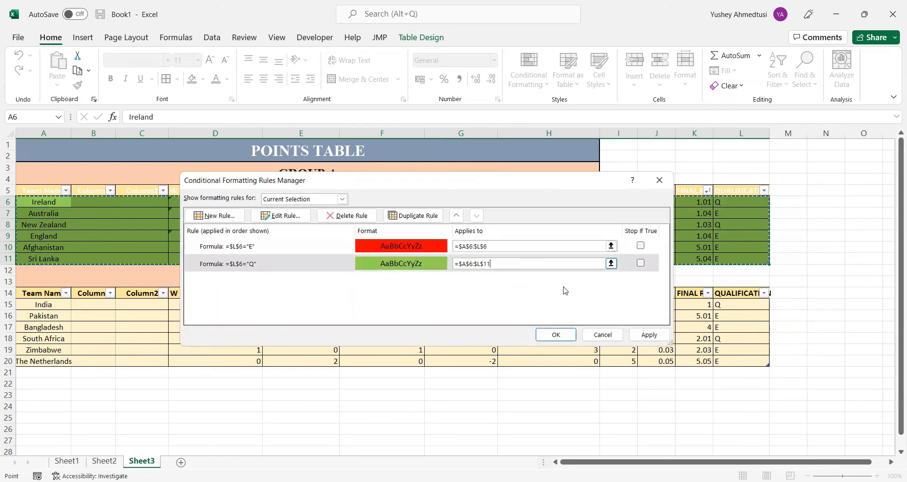
click(649, 335)
Try limiting the green "Q" rule's range to =$A$6:$L$6 as well and apply the change
click(457, 264)
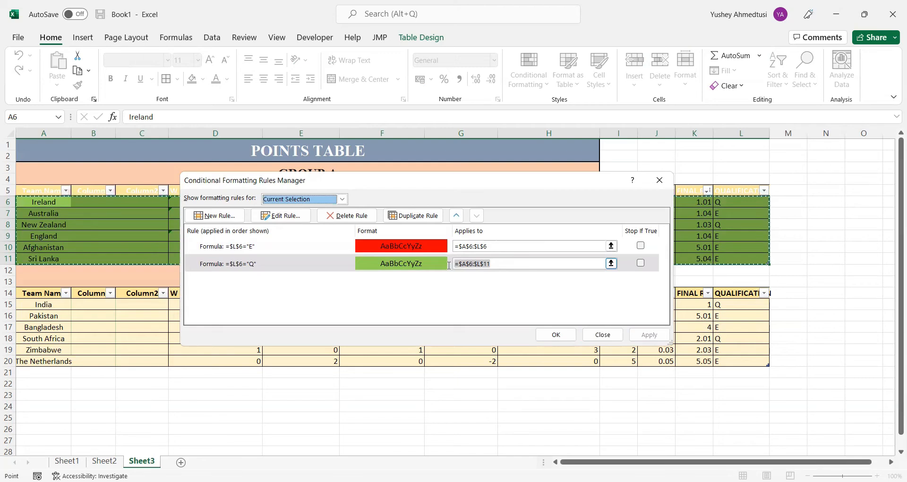
click(502, 262)
key(BackSpace)
key(BackSpace)
text(6)
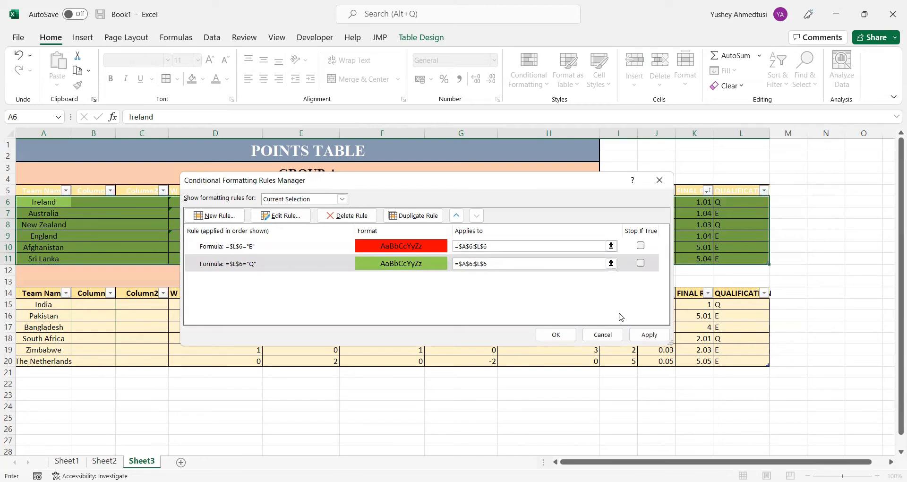
click(651, 335)
click(493, 264)
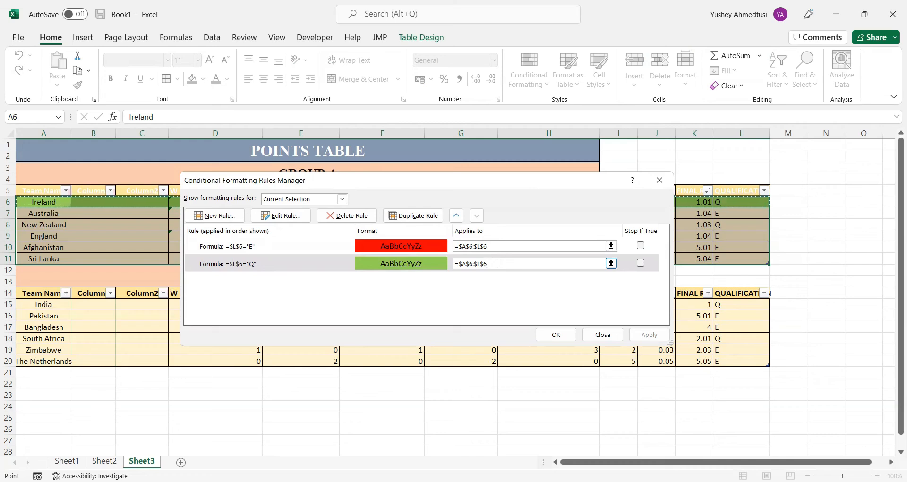
Edit the red rule's formula to use a relative reference, =L6="E"
click(260, 242)
click(295, 220)
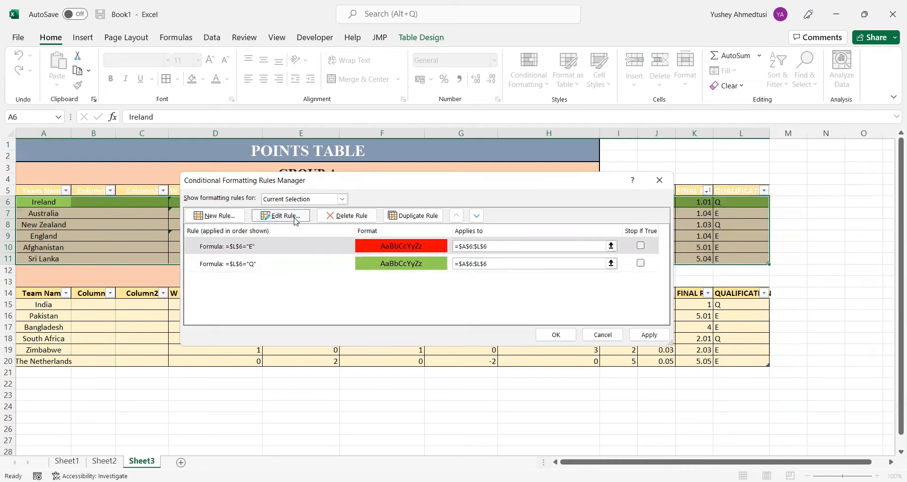
click(301, 293)
key(BackSpace)
key(Left)
key(BackSpace)
key(BackSpace)
key(BackSpace)
key(BackSpace)
key(BackSpace)
key(BackSpace)
key(BackSpace)
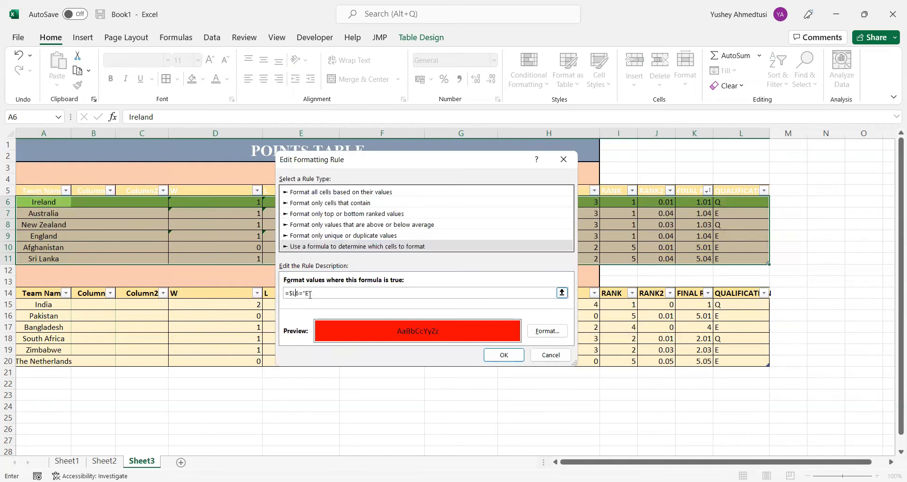
text(L)
click(503, 357)
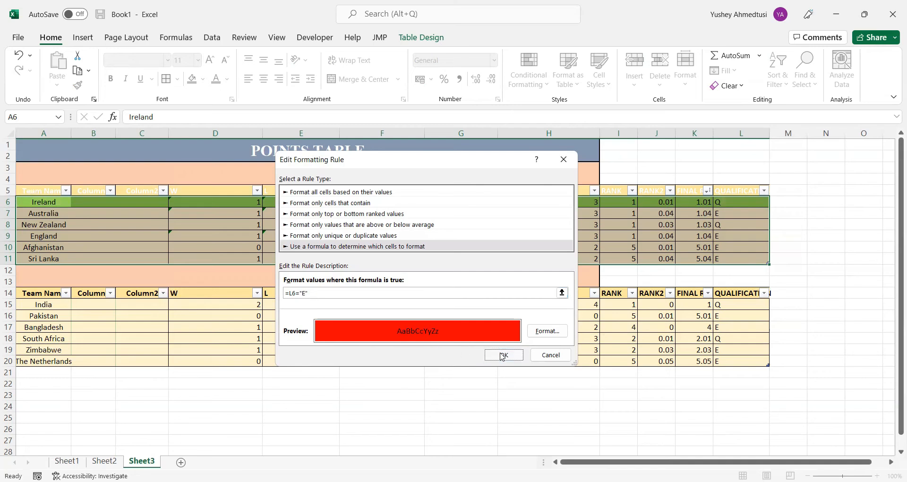
Edit the green rule's formula to use a relative reference, =L6="Q"
click(427, 264)
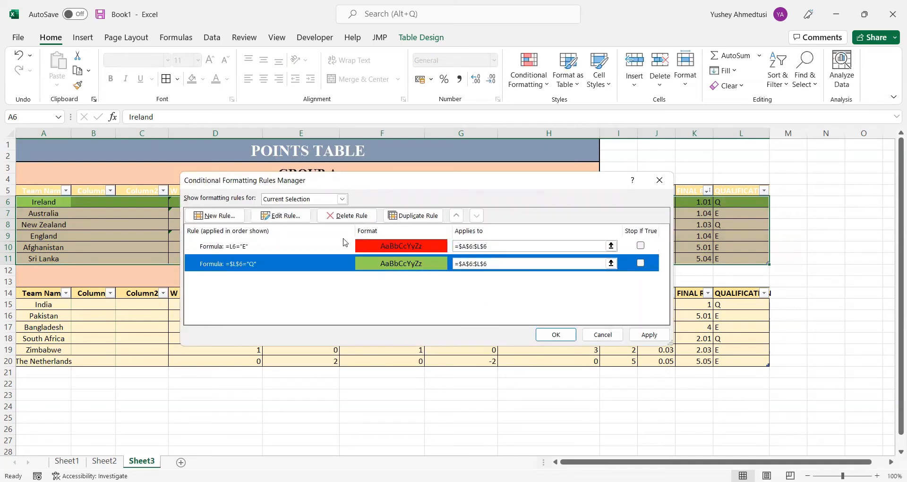
click(282, 216)
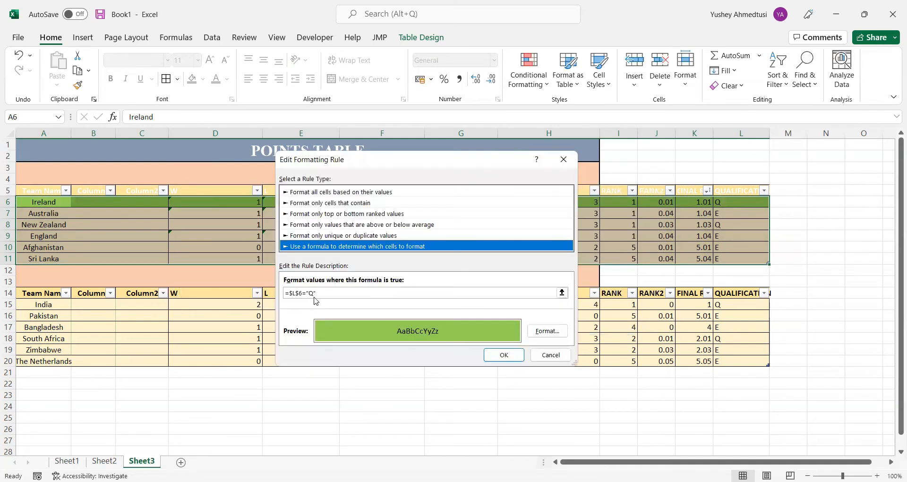
drag(303, 295, 292, 295)
key(BackSpace)
key(BackSpace)
text(L6)
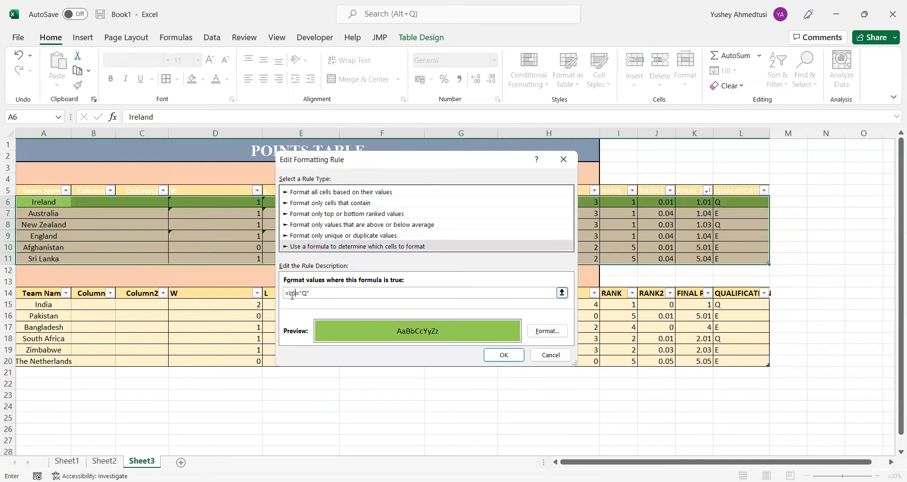
click(513, 359)
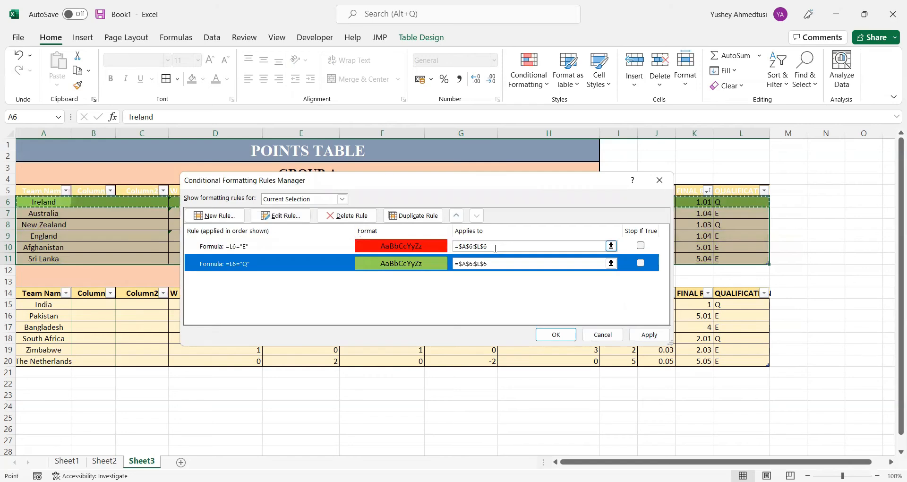
Set the range of both the "E" and "Q" rules to =$A$6:$L$11, apply the changes and close the rules manager
click(496, 246)
drag(496, 246, 475, 246)
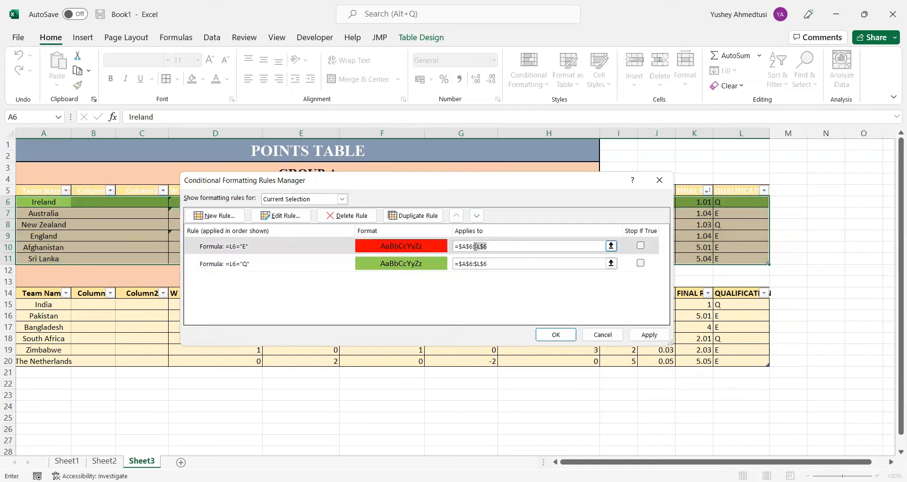
click(740, 260)
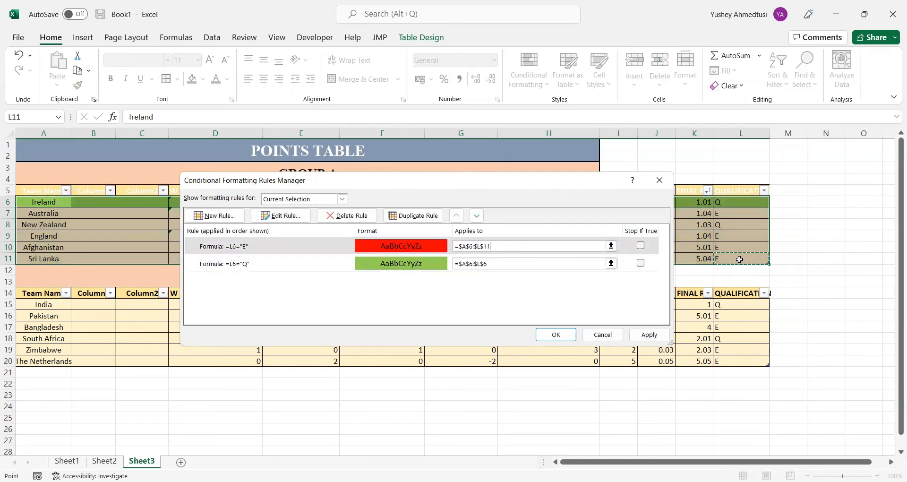
click(507, 263)
key(BackSpace)
key(BackSpace)
text(11)
key(BackSpace)
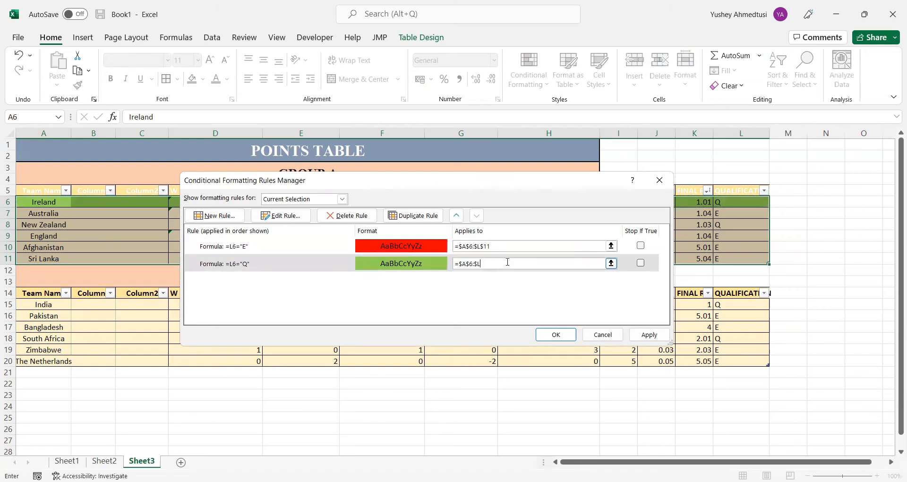
text($11)
click(649, 335)
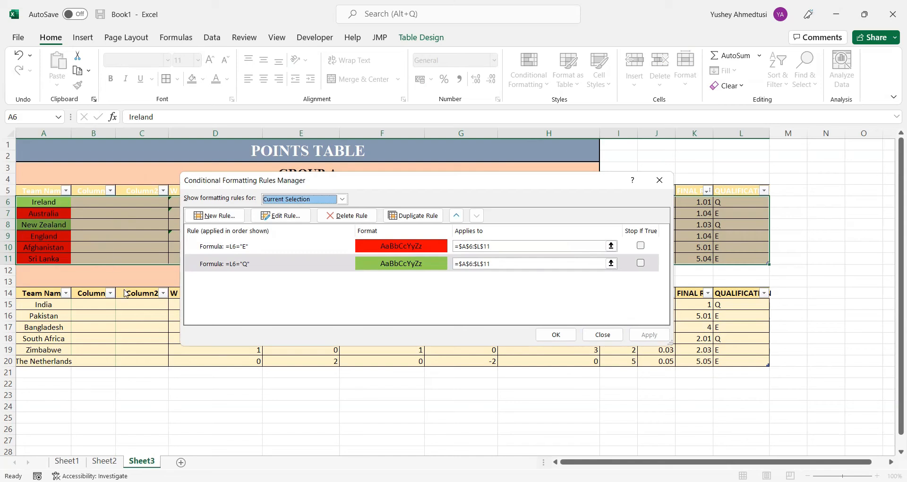
click(551, 334)
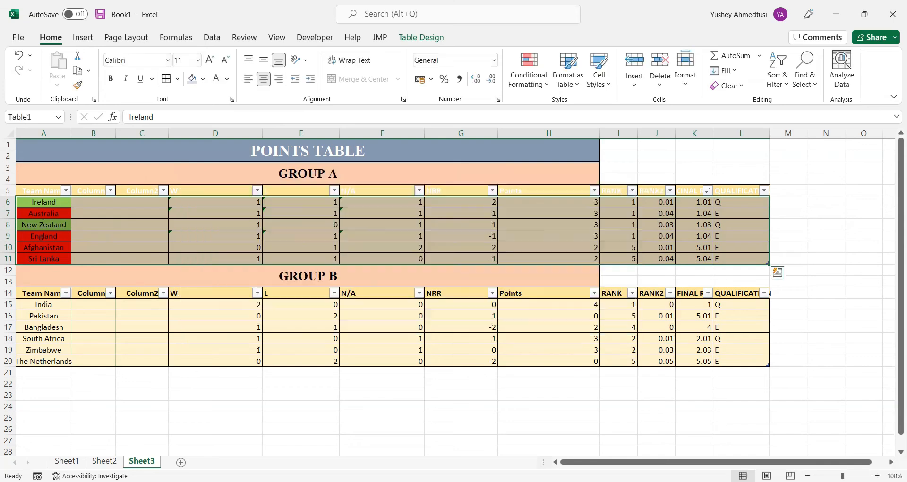
Check the linked points table on Sheet1 and return to Sheet3 with the Group A table data selected
click(78, 460)
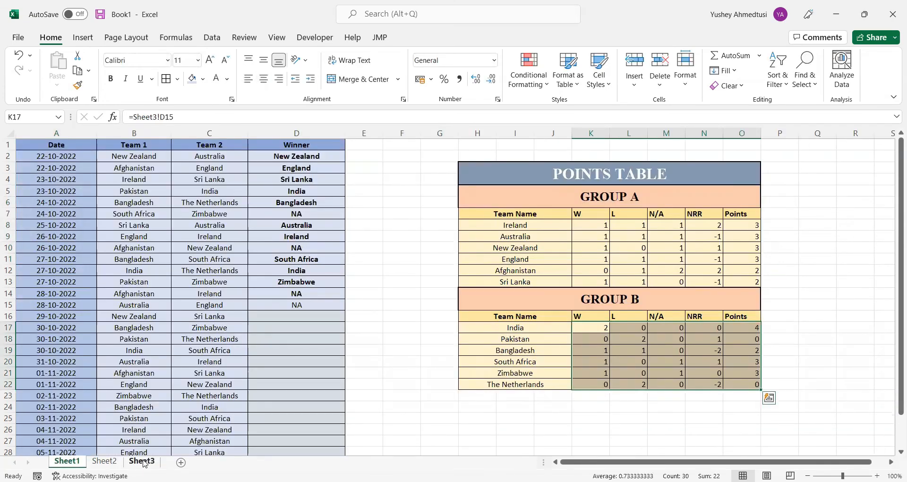
click(143, 461)
key(ctrl+a)
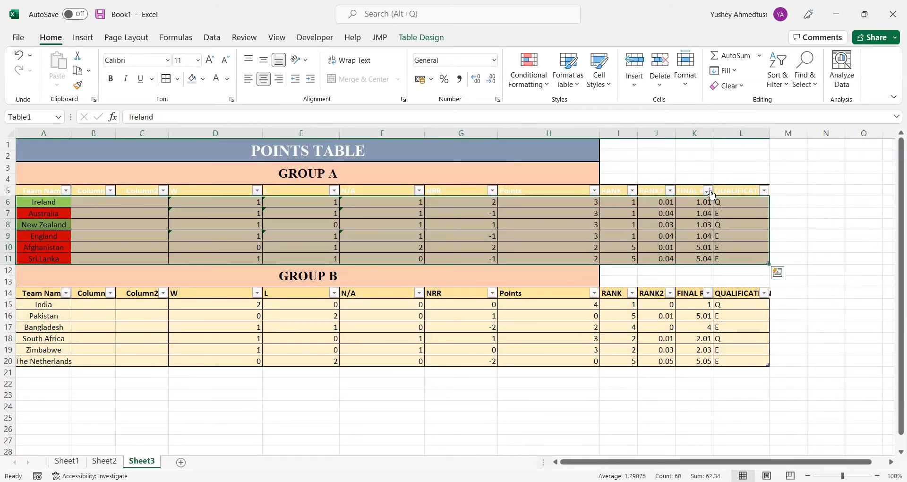
Sort the Group A table by QUALIFICATION from Z to A and check the linked points table on Sheet1
click(764, 191)
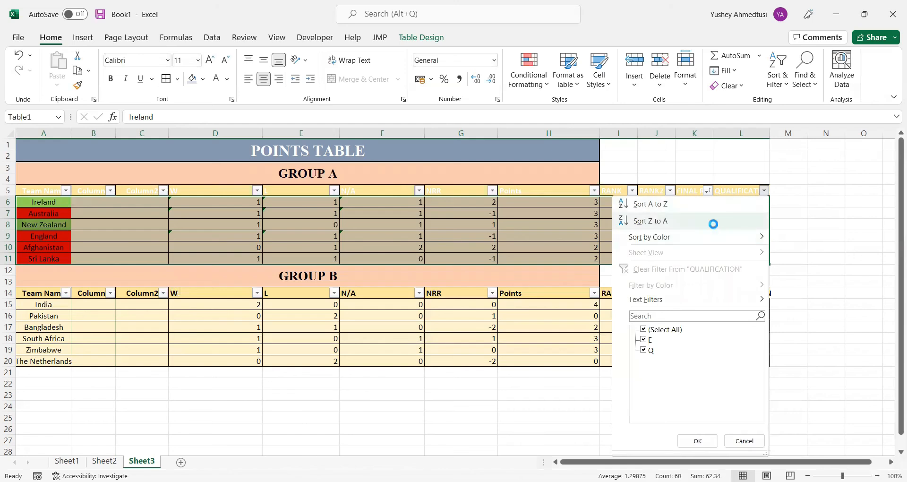
click(714, 222)
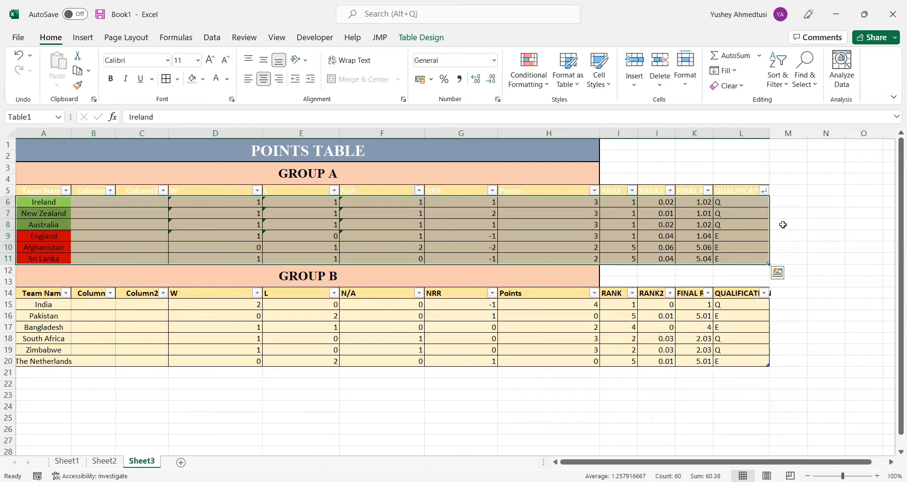
click(67, 461)
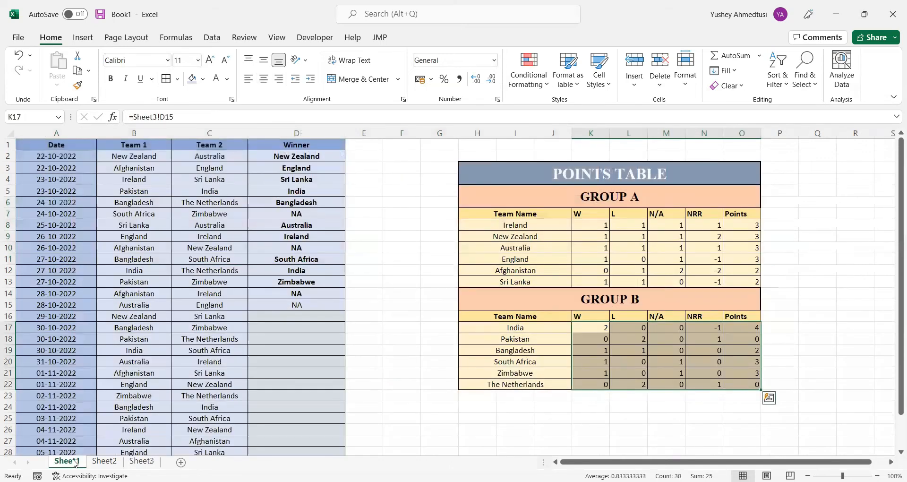
click(137, 462)
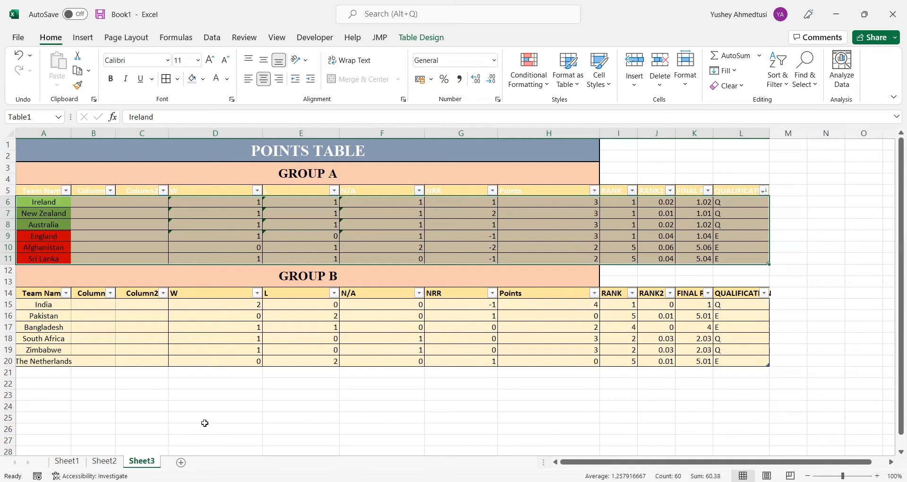
click(66, 460)
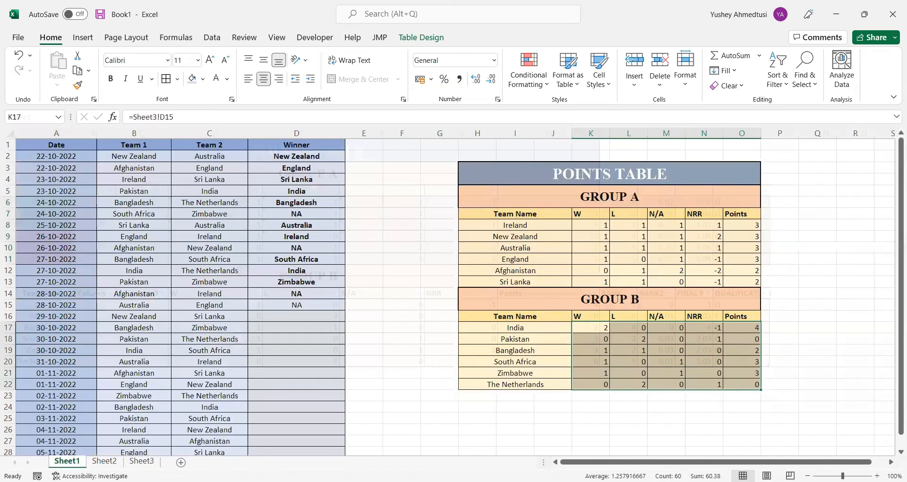
click(142, 461)
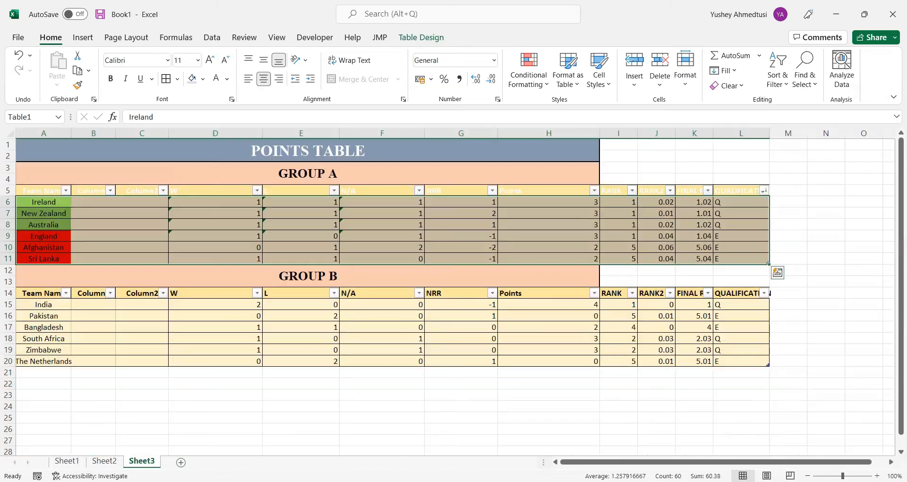
Add a new worksheet to the workbook and rename it Batting
click(182, 463)
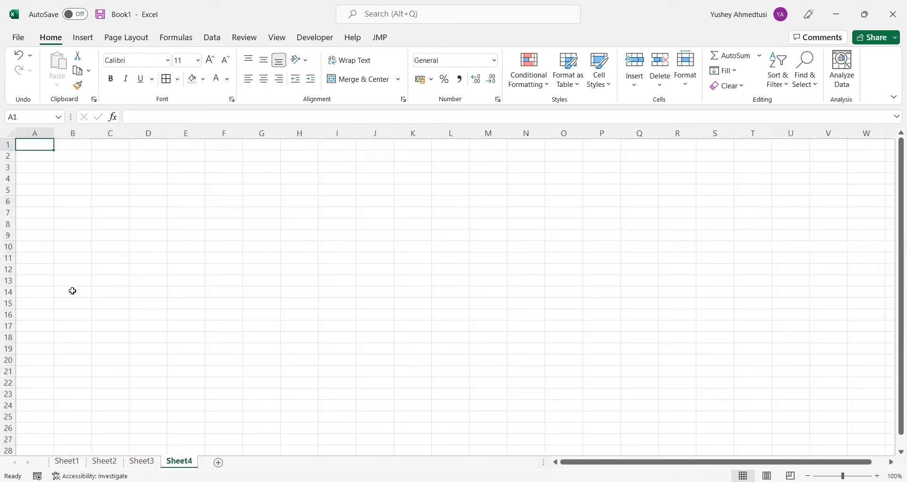
click(92, 186)
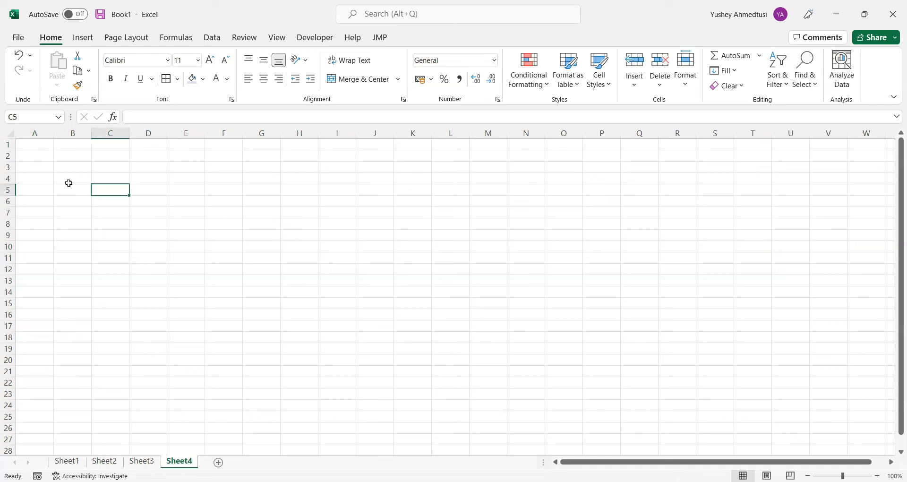
click(18, 149)
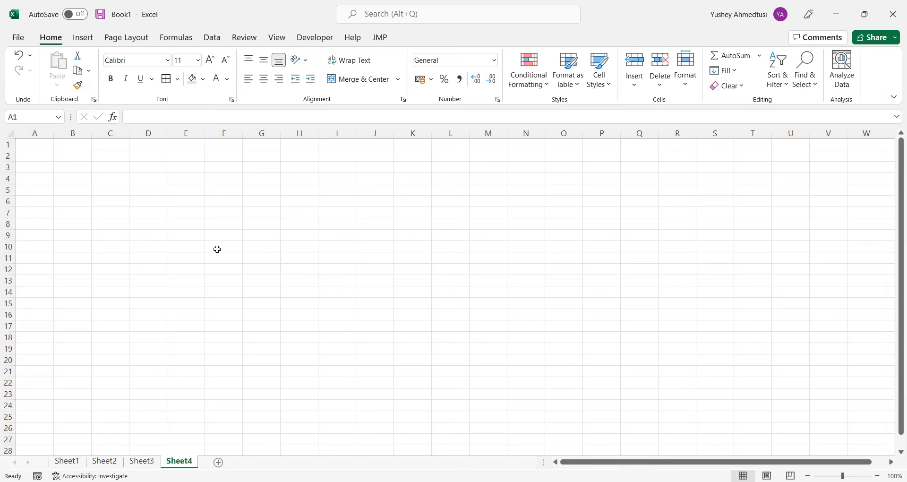
right_click(185, 461)
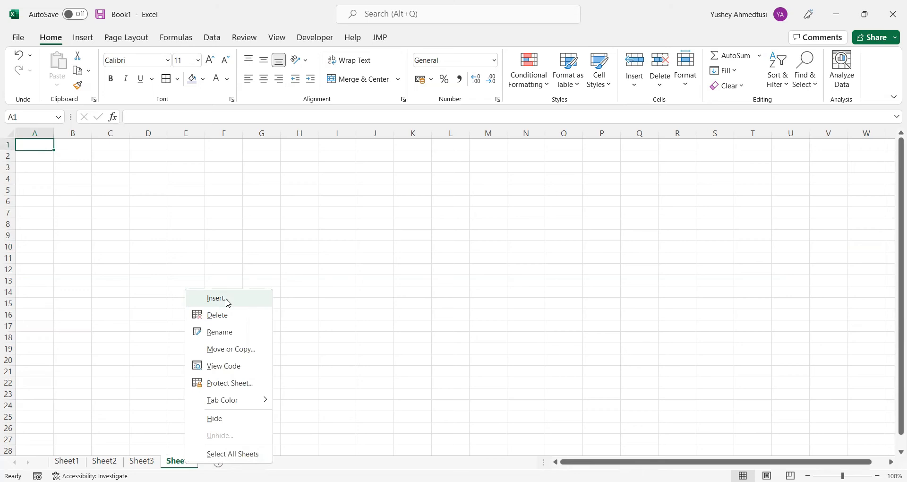
click(228, 340)
text(Batting)
key(Return)
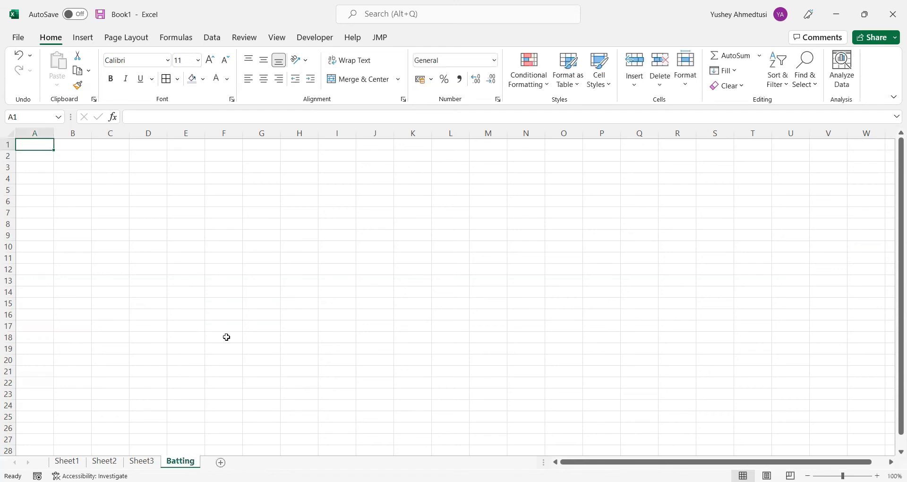
Add another worksheet after Batting and rename it Bowling
click(221, 463)
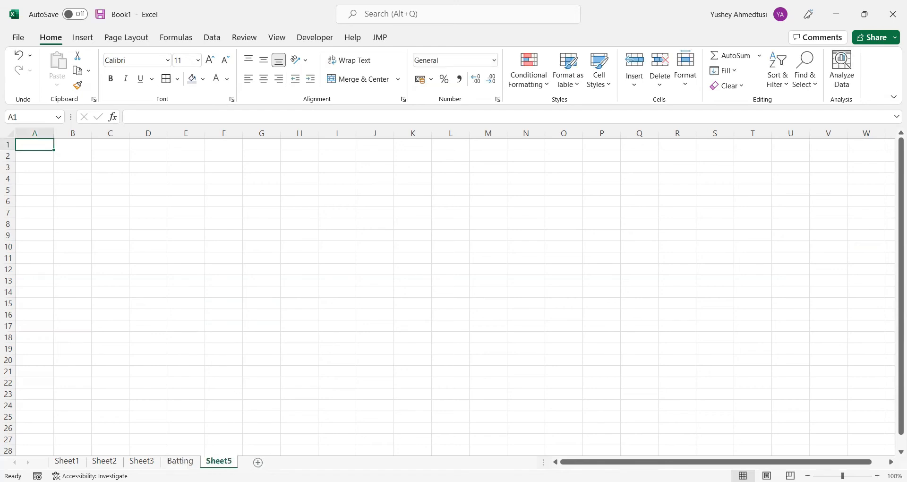
text(B)
double_click(221, 463)
key(Caps_Lock)
text(Bowling)
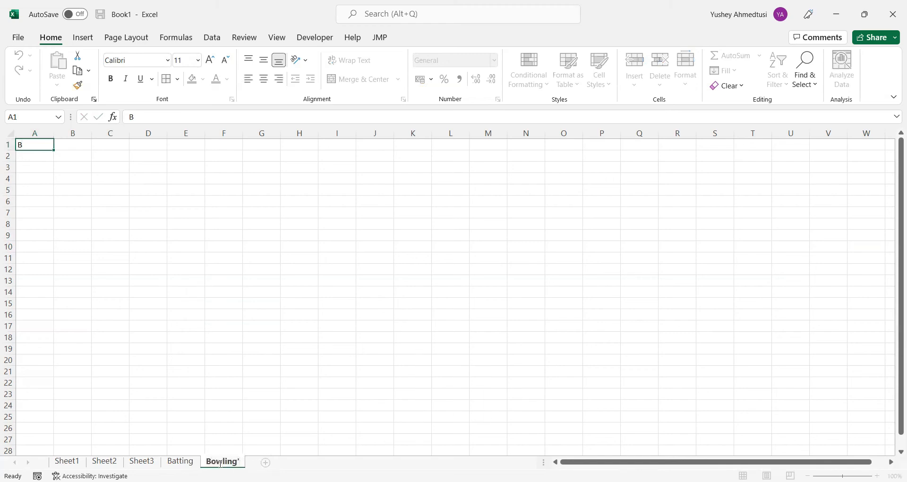
key(Return)
Copy the Group A team names from Sheet3 into the Batting sheet starting at A2 and widen column A to fit them
key(ctrl+Page_Up)
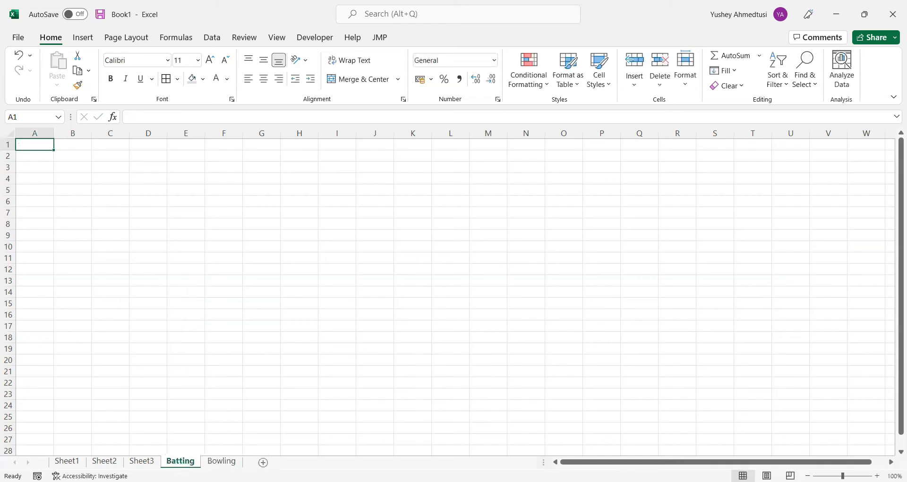
click(47, 154)
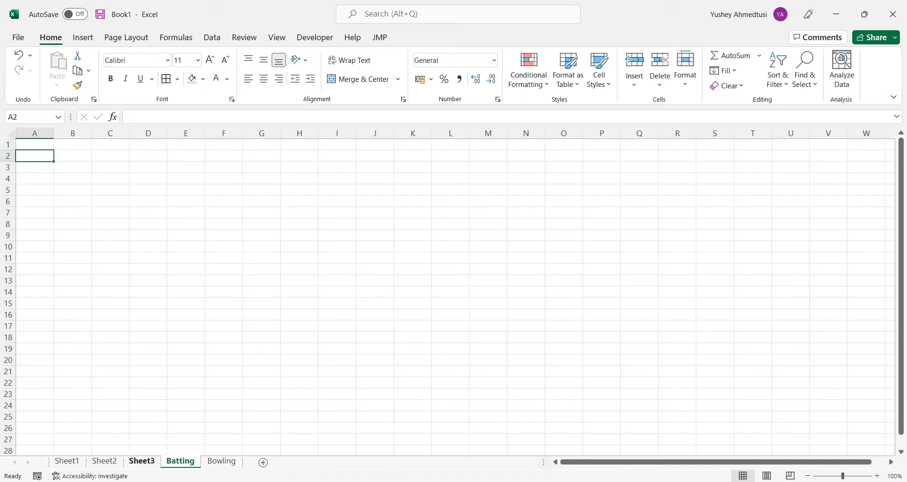
click(141, 461)
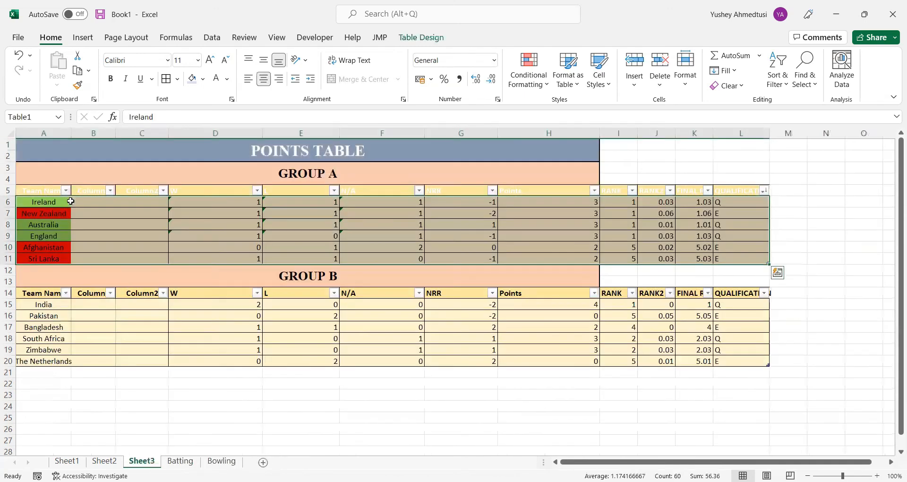
click(51, 309)
drag(50, 203, 48, 258)
key(ctrl+c)
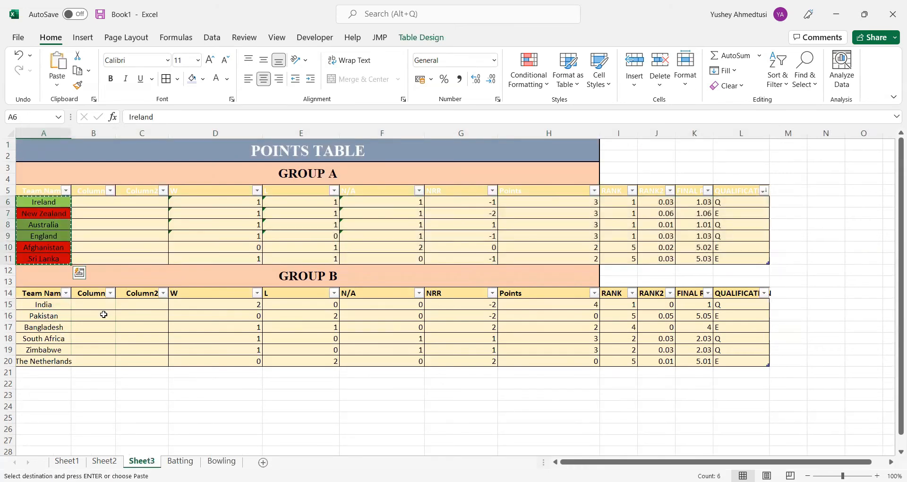
click(180, 461)
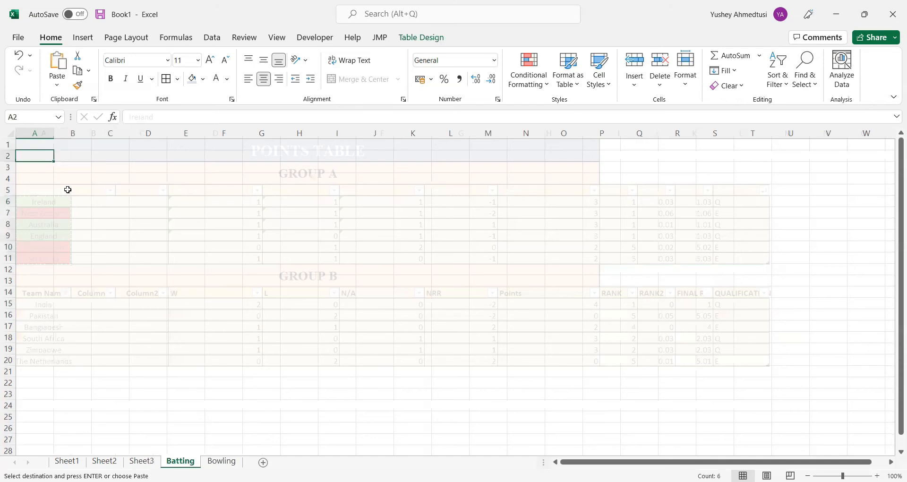
key(ctrl+v)
drag(54, 134, 82, 135)
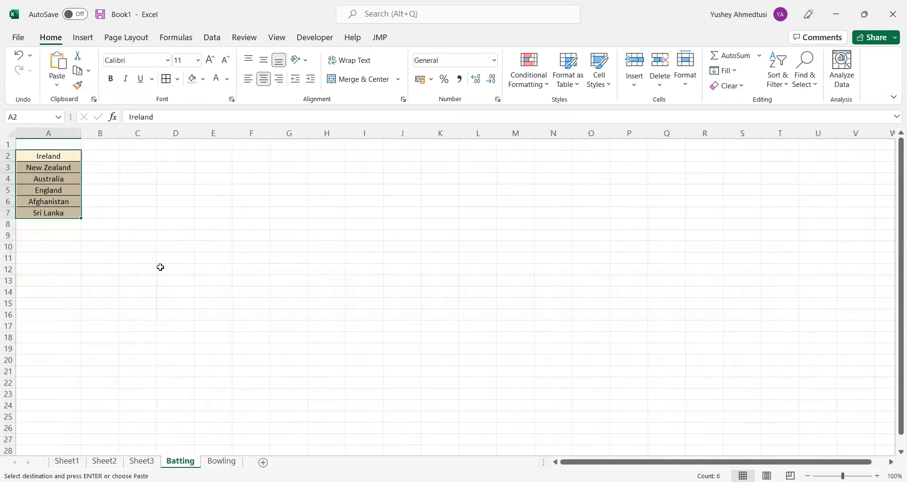
Copy the Group B team names from Sheet3 into the Batting sheet starting at A10
click(49, 244)
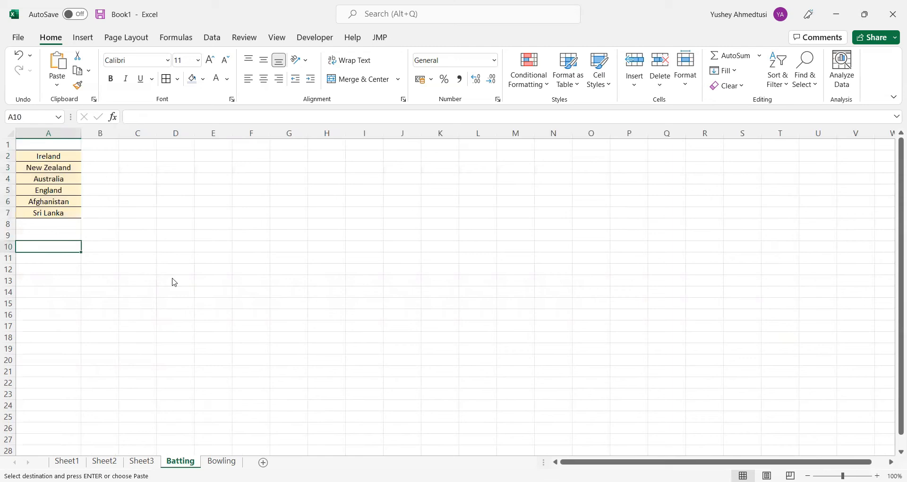
key(alt+Tab)
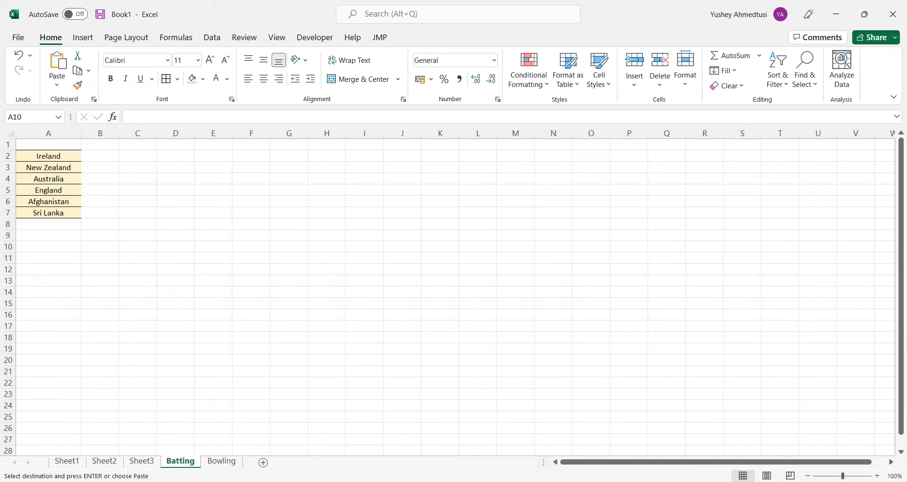
click(142, 462)
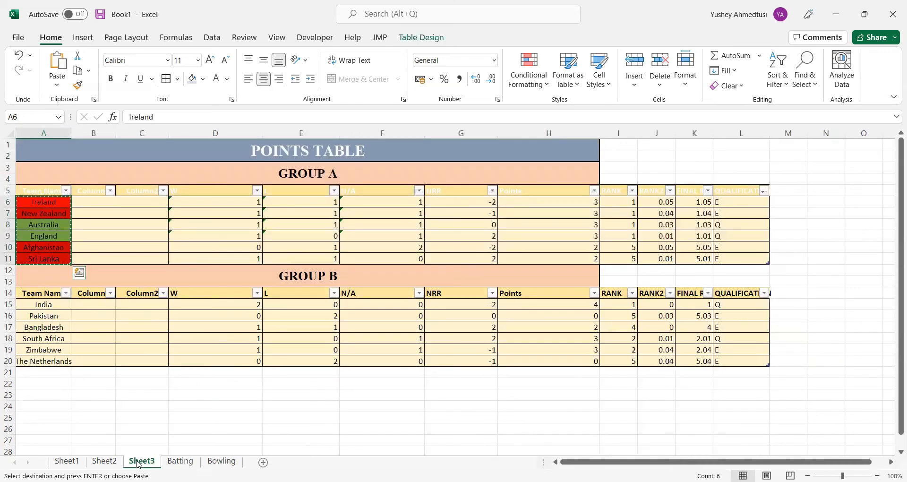
drag(53, 305, 56, 360)
key(ctrl+c)
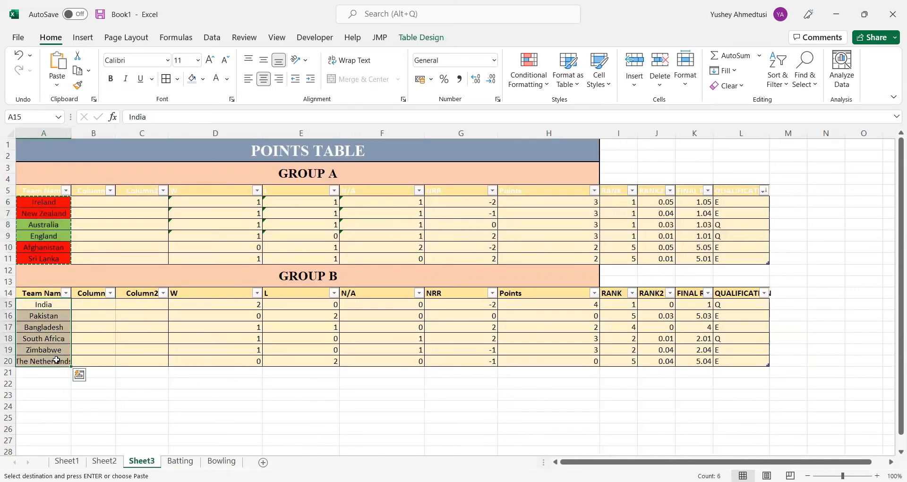
click(180, 461)
key(ctrl+v)
Enter the heading Team above each group's list, in cells A1 and A9
click(60, 225)
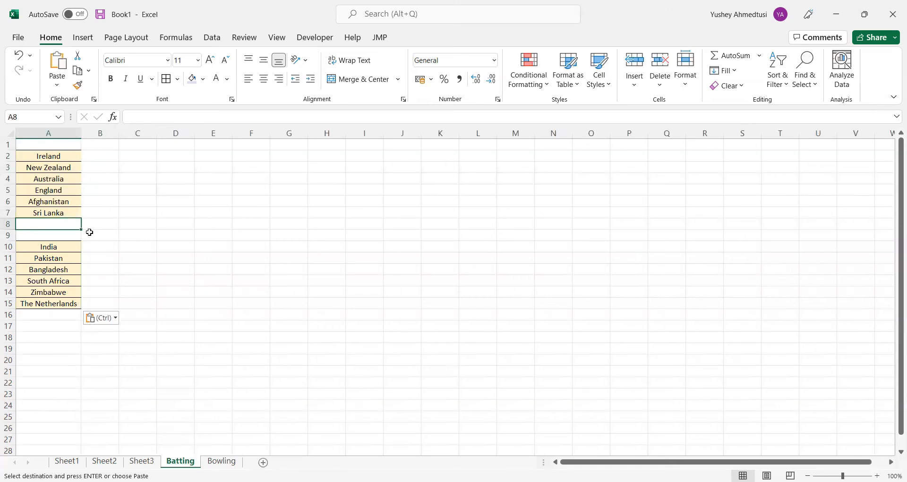
click(71, 145)
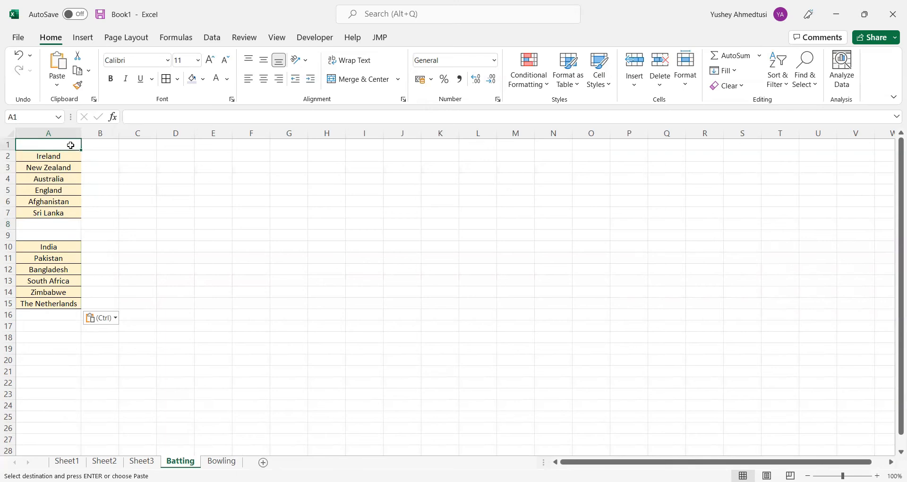
text(Team)
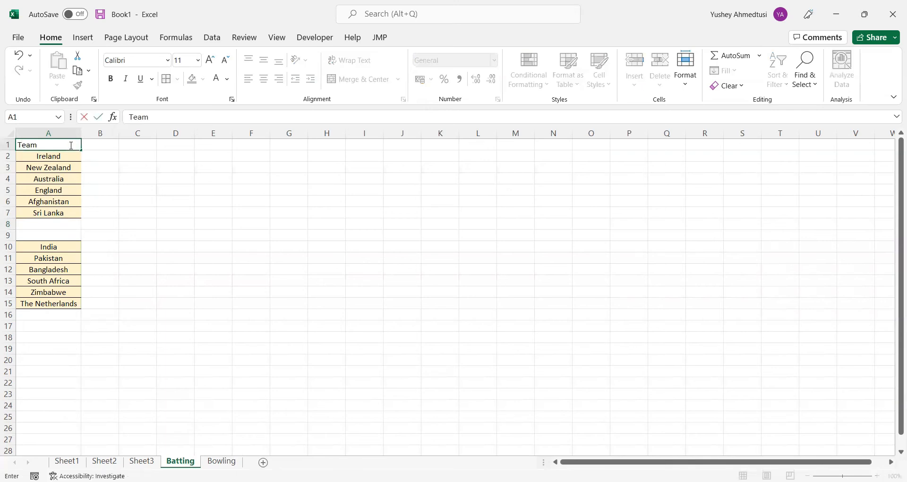
key(Down)
key(Down)
key(Down)
key(Down)
key(Down)
key(Down)
key(Down)
key(Down)
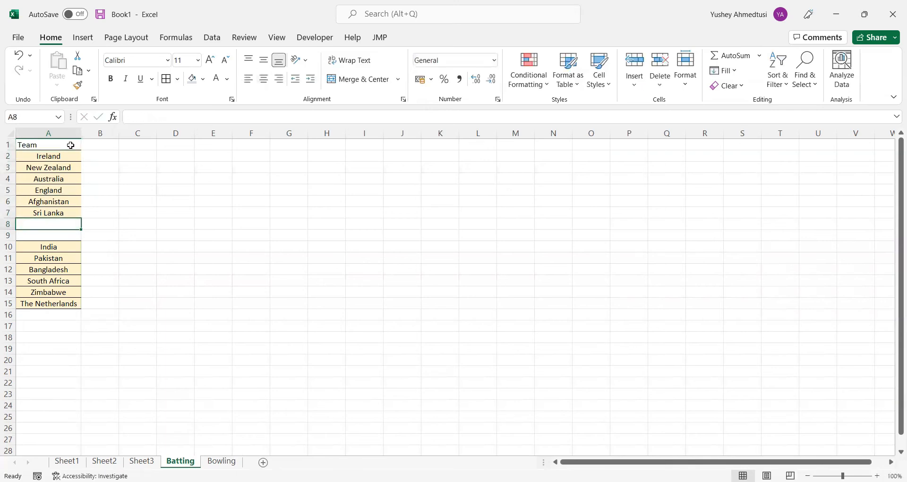
text(Team)
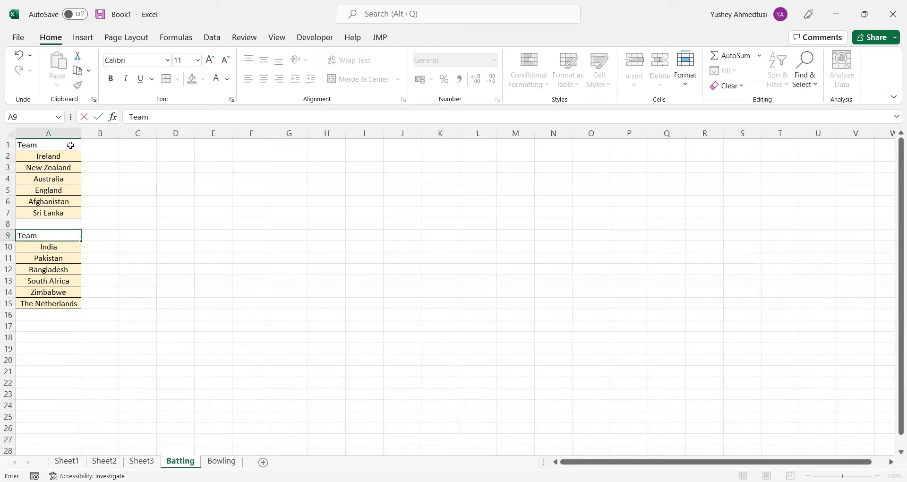
key(Tab)
Centre the Team heading in A1 and give it the light gold fill used by the team names
click(52, 145)
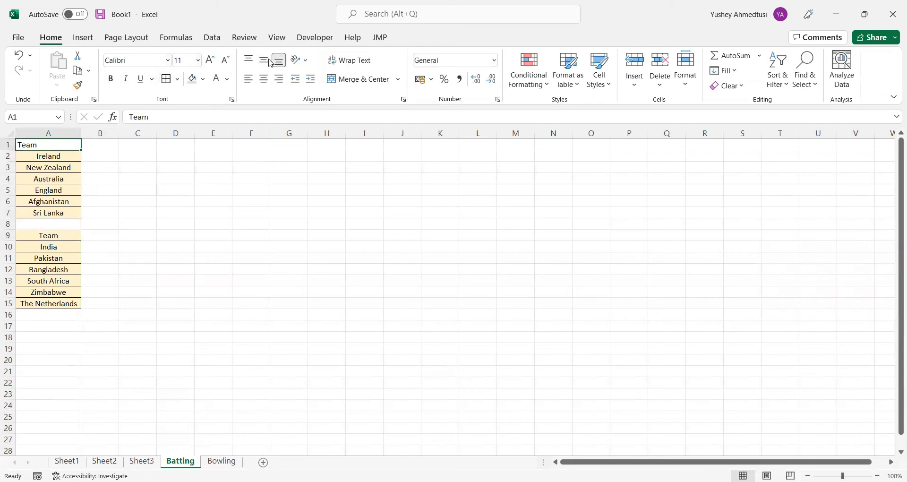
click(263, 79)
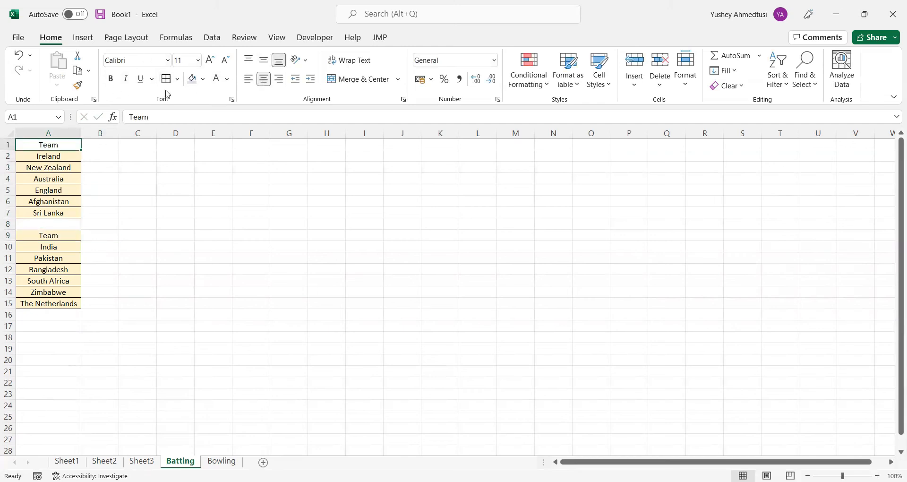
click(203, 79)
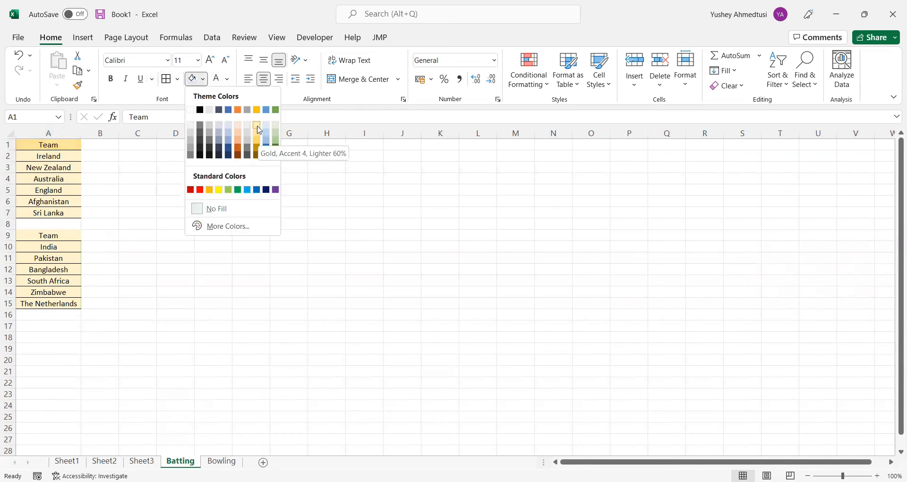
click(257, 125)
Copy the Group A team names transposed across row 1 starting at B1 and widen columns B to G
drag(64, 156, 61, 213)
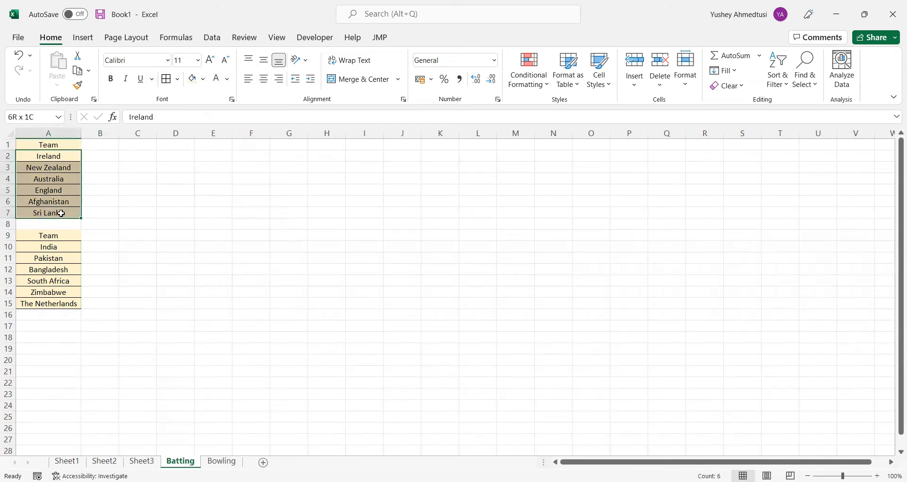
key(ctrl+c)
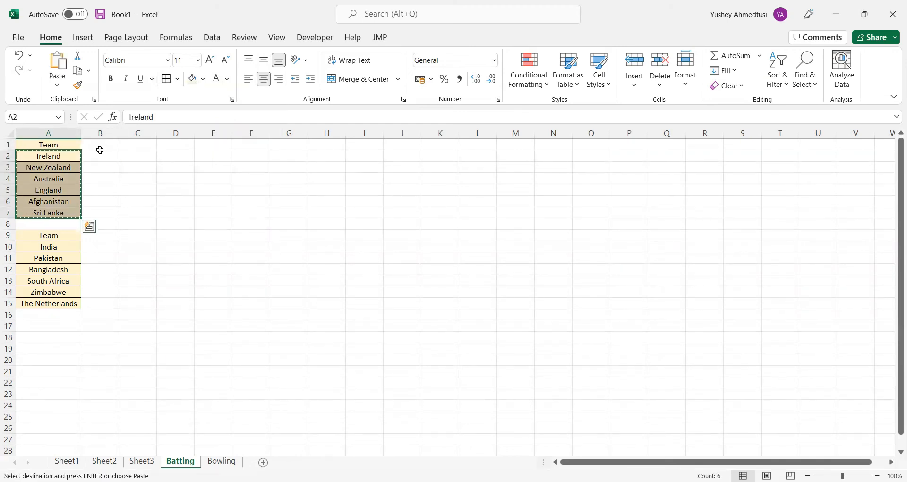
click(95, 145)
key(ctrl+v)
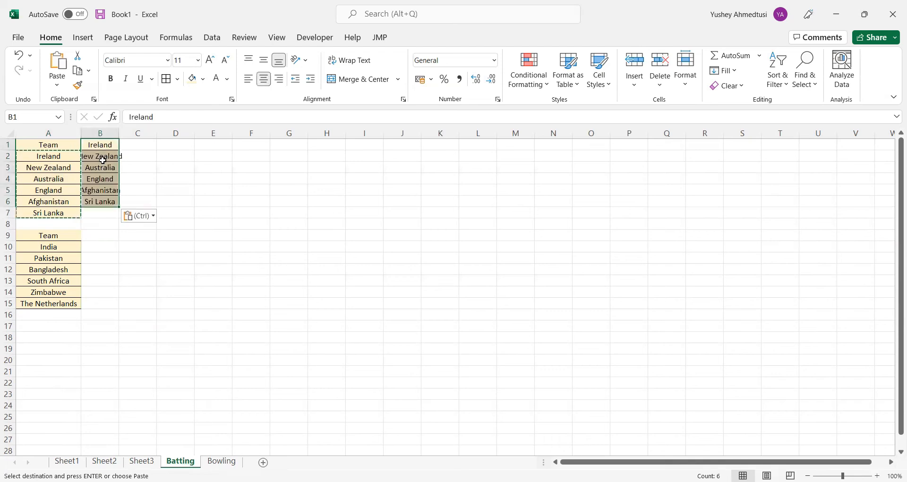
click(133, 219)
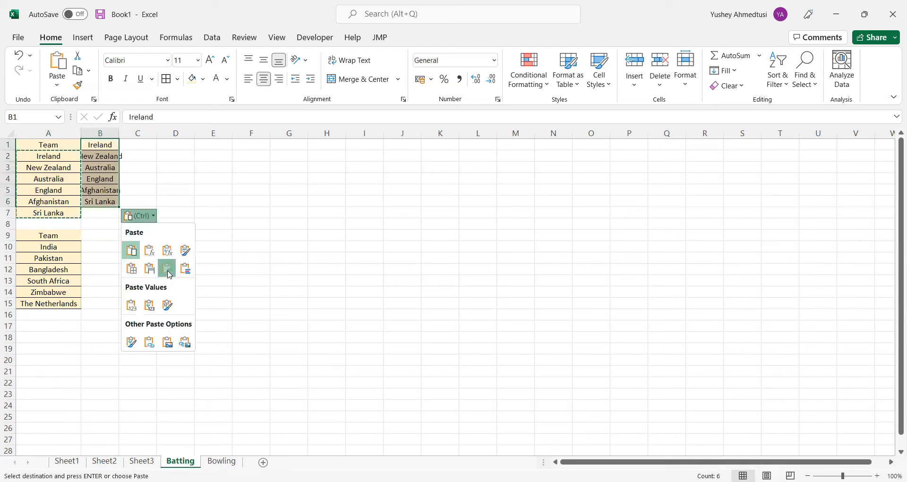
click(167, 268)
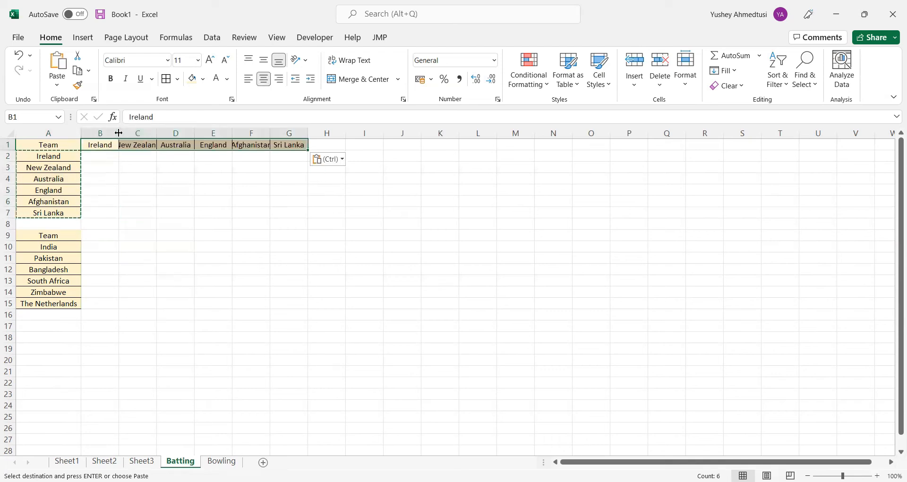
drag(119, 133, 154, 133)
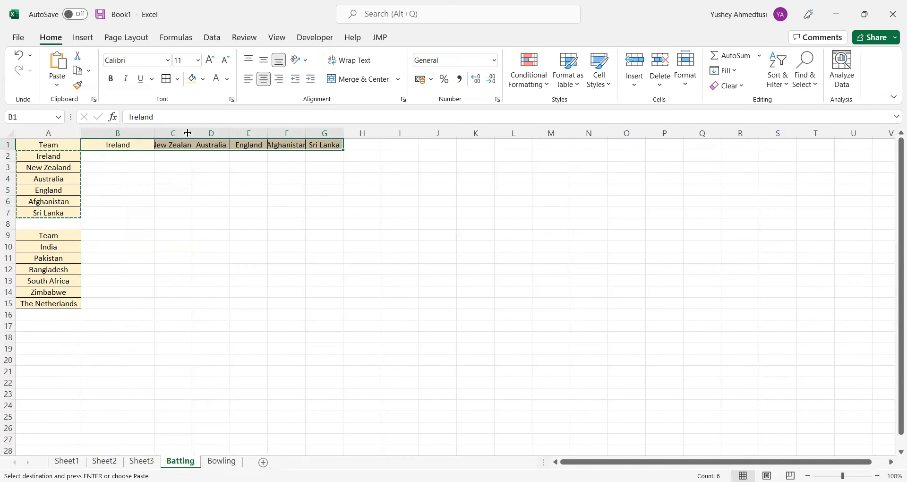
drag(222, 139, 488, 134)
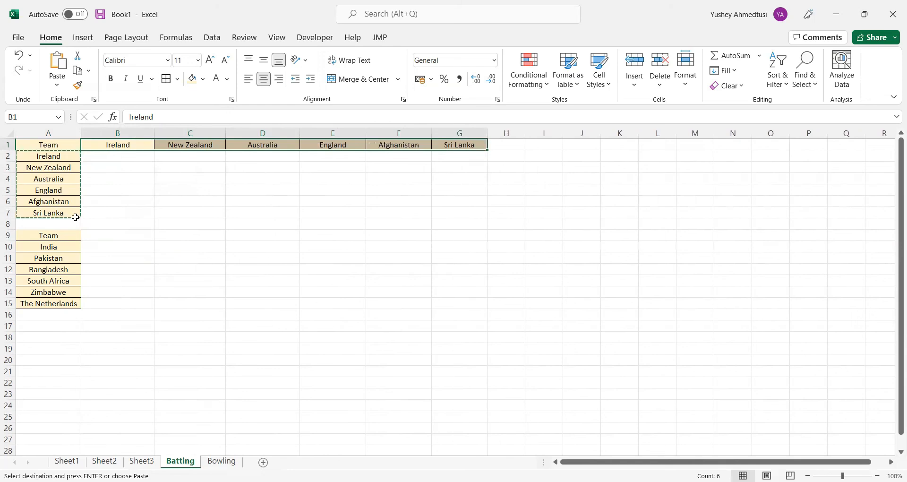
Enter the label Total in cells A8, H1 and A16
click(67, 222)
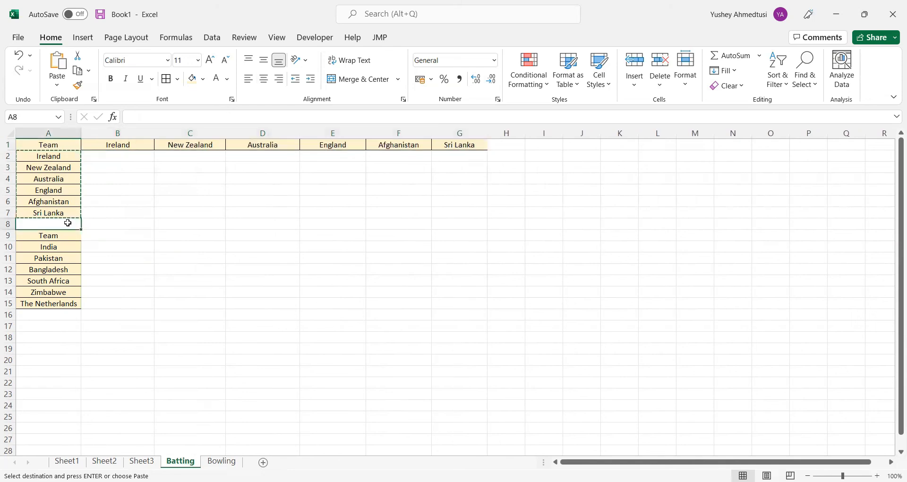
text(Total)
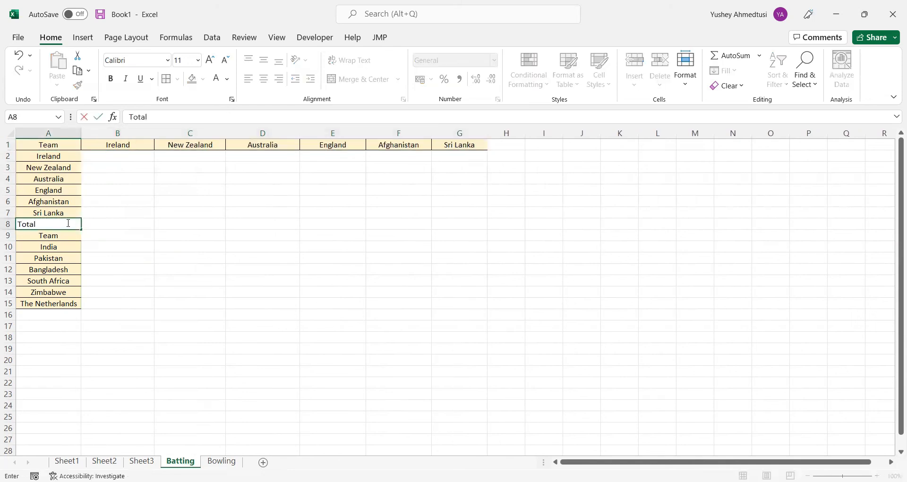
click(518, 145)
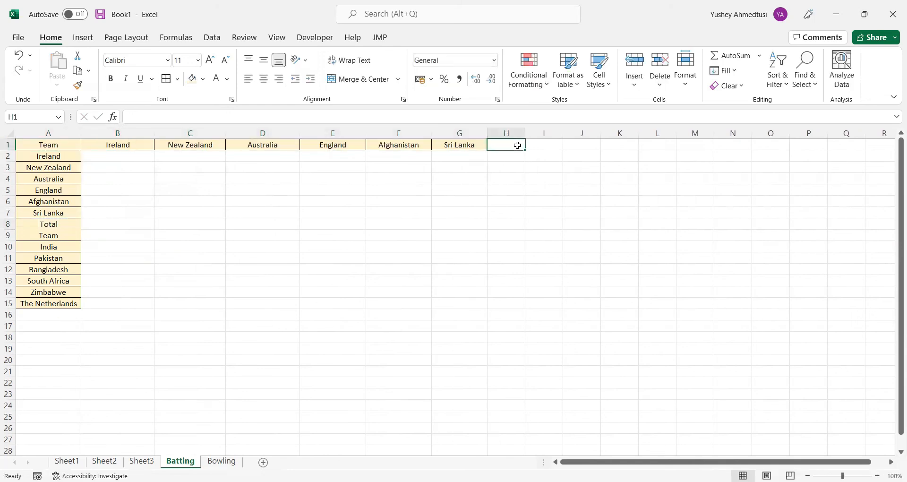
text(Total)
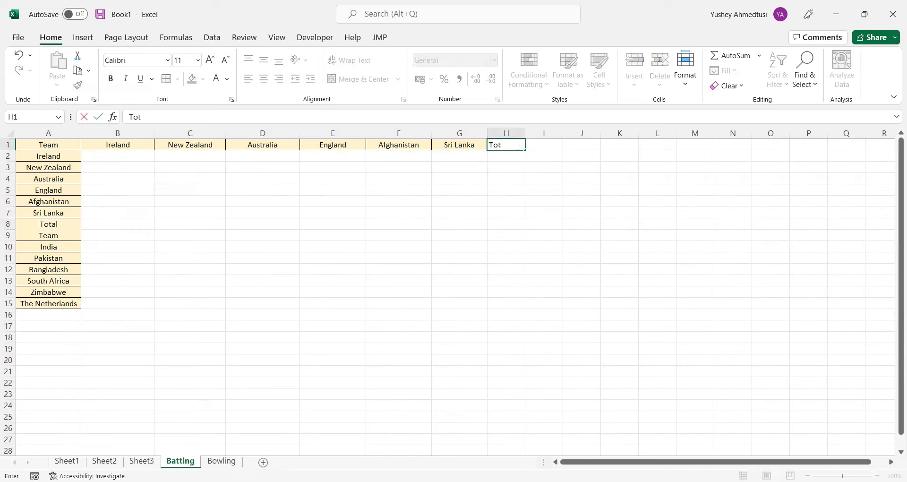
key(Return)
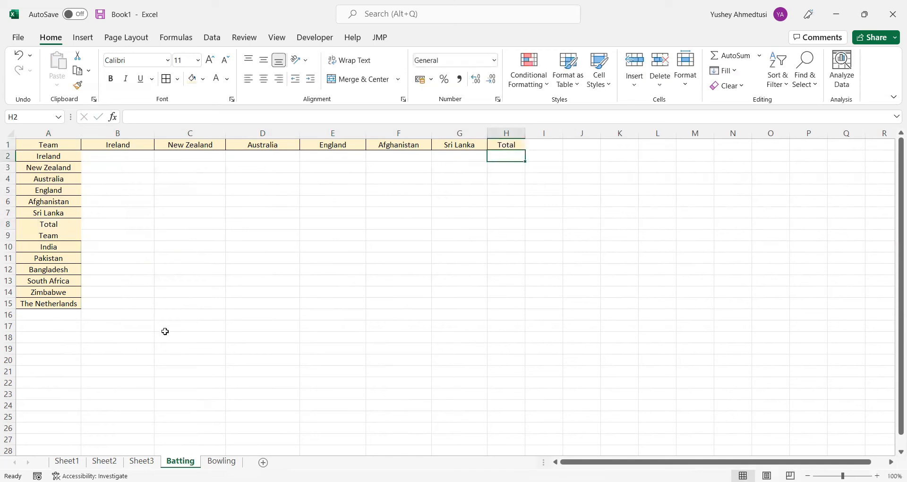
click(67, 314)
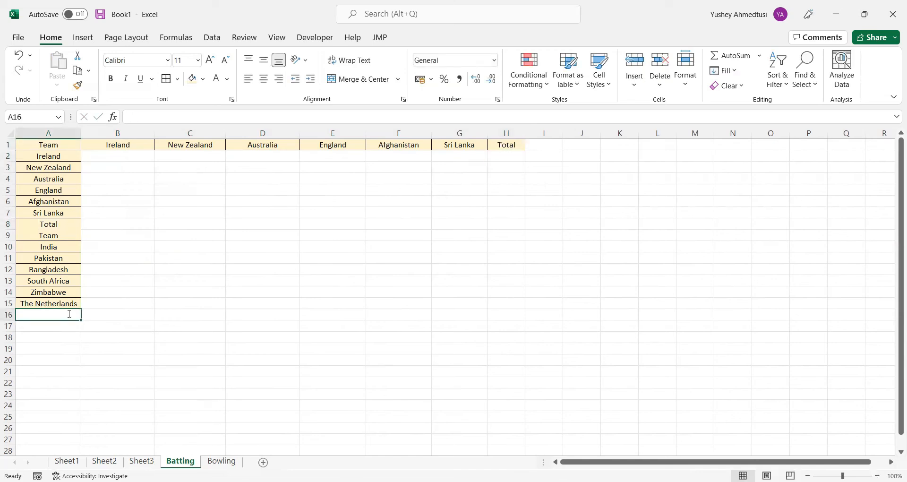
text(Tp)
key(BackSpace)
text(otal)
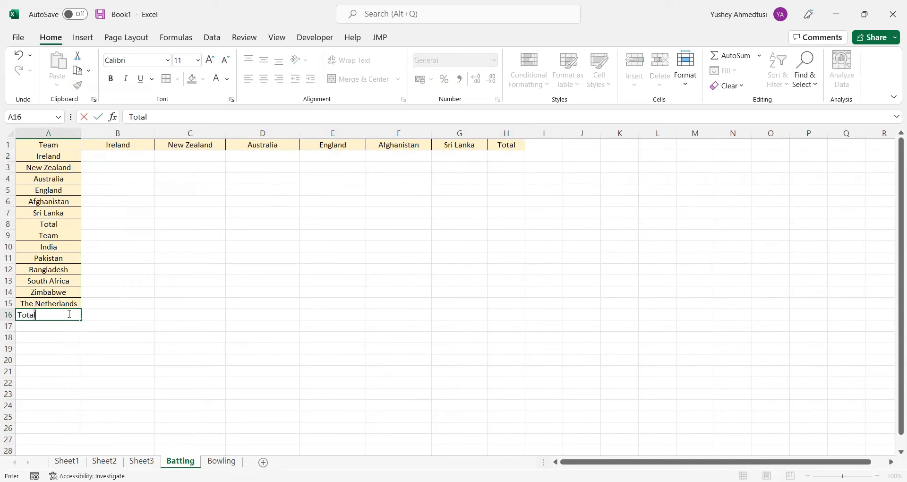
click(199, 320)
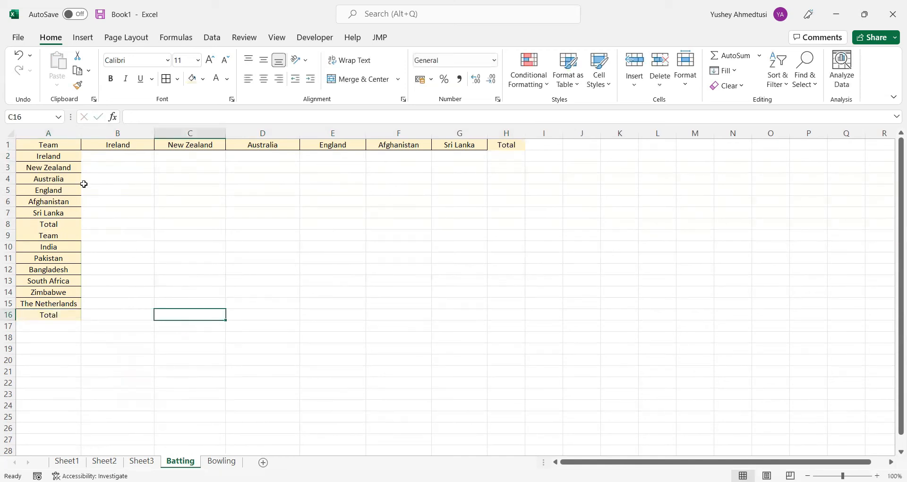
Add borders to the Total and Team cells A8:A9
drag(61, 224, 61, 235)
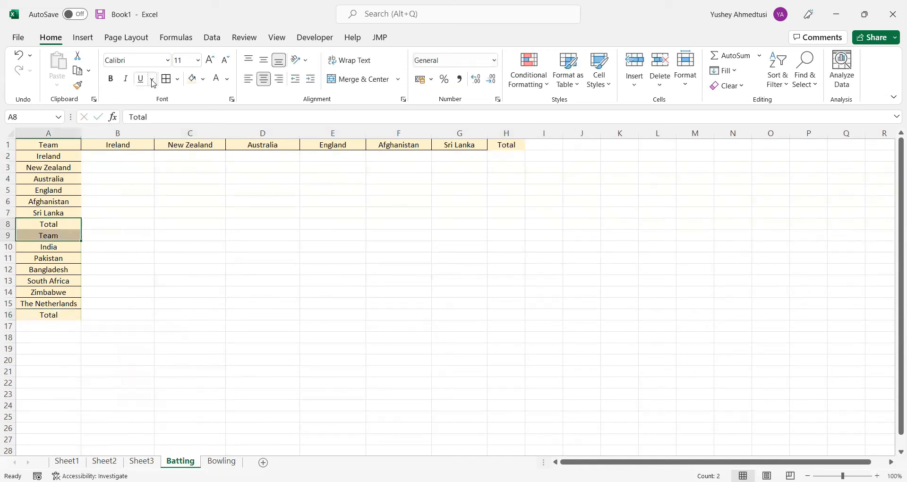
click(170, 81)
click(133, 291)
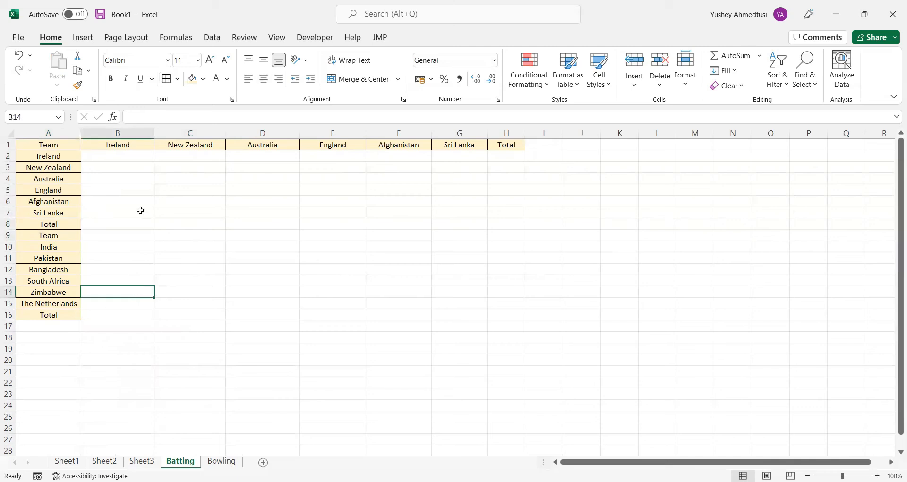
Copy the Group B team names and Total from A10:A16 transposed across row 9 starting at B9
drag(63, 251, 57, 315)
key(ctrl+c)
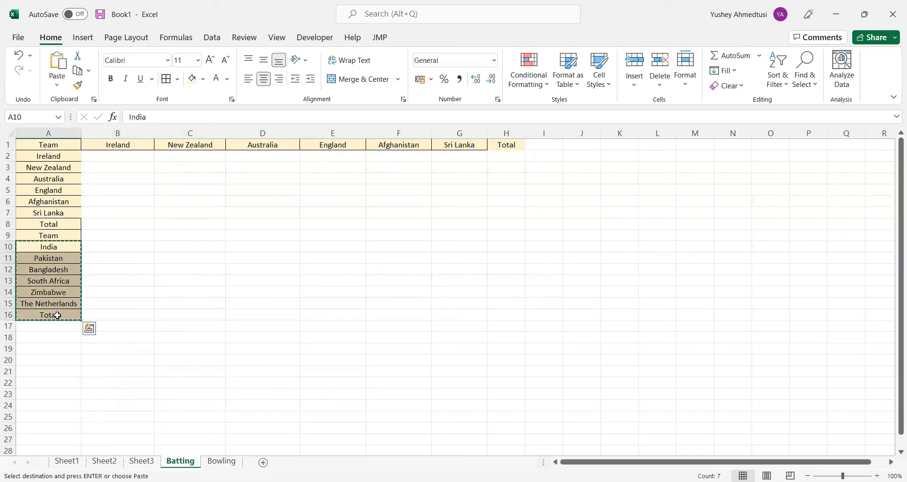
click(96, 232)
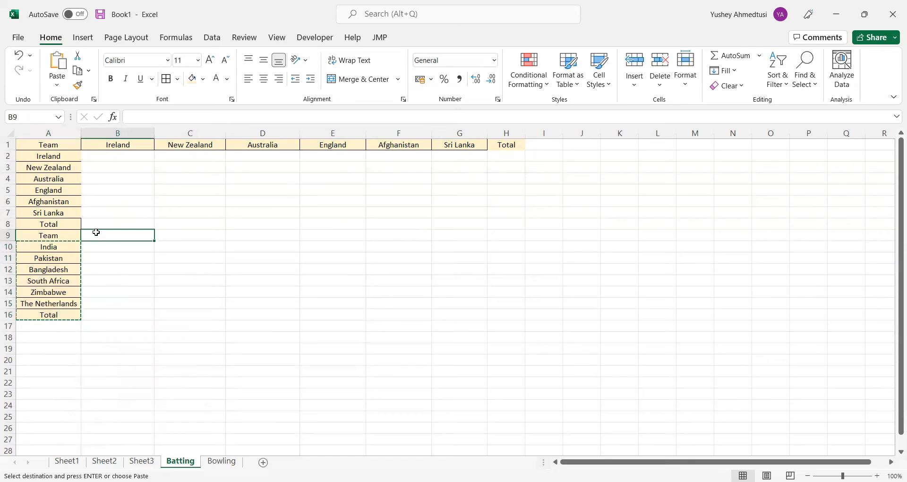
key(ctrl+v)
key(ctrl)
click(205, 369)
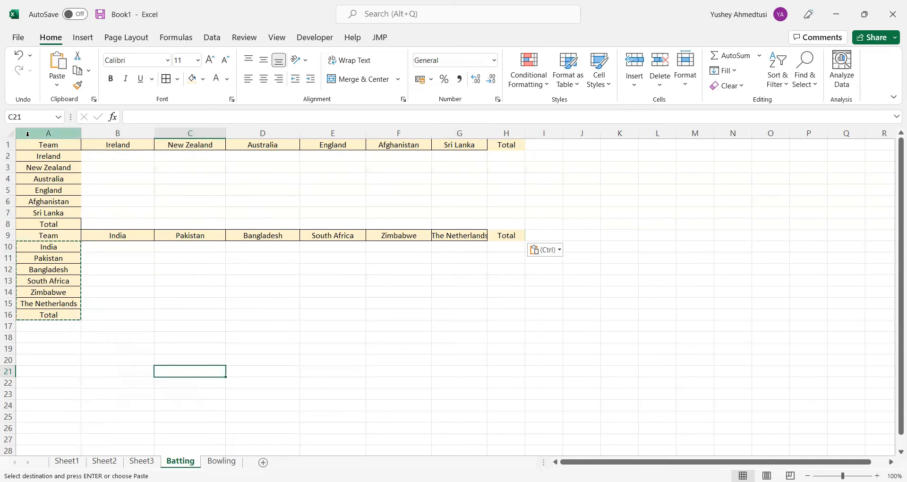
Apply borders to every cell of both team grids in A1:H16
drag(35, 145, 492, 314)
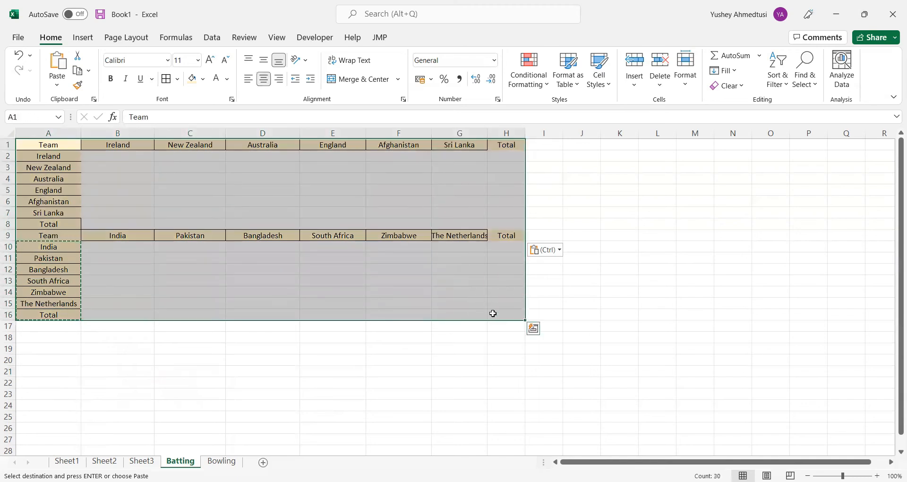
click(166, 78)
click(289, 281)
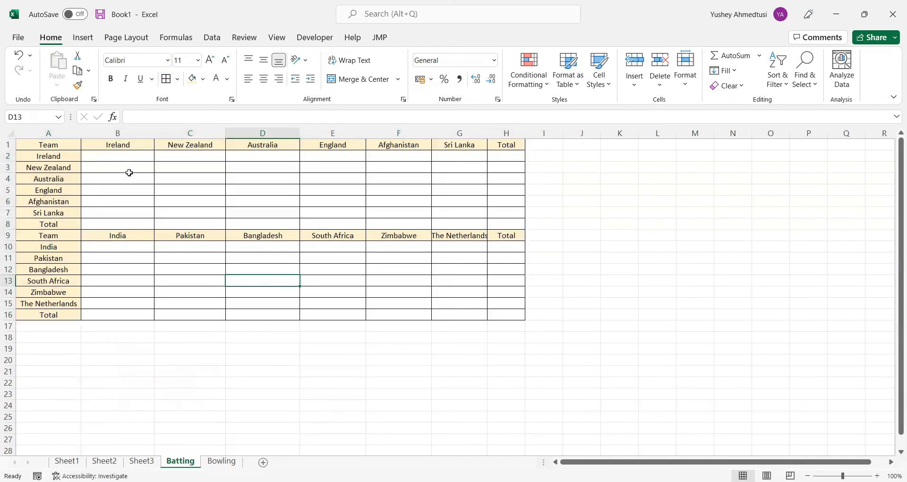
click(115, 154)
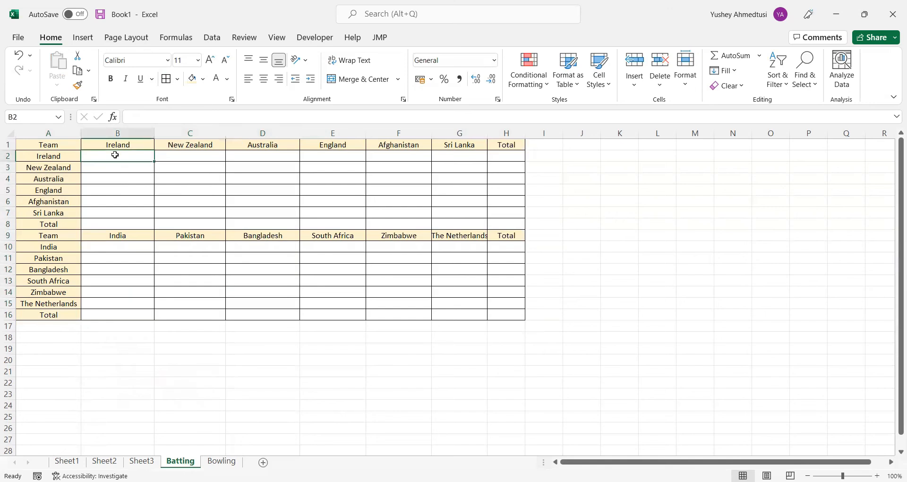
click(185, 152)
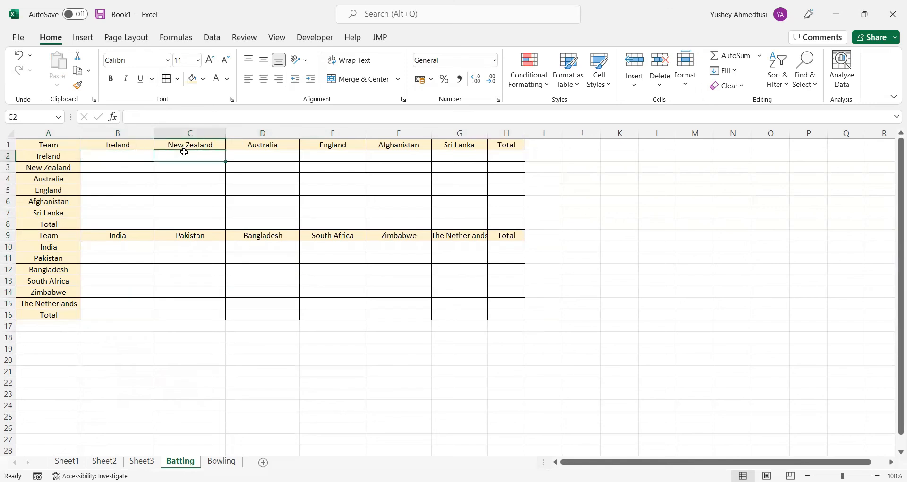
Copy both team grids into the Bowling sheet at A1 and widen columns A to G to fit the names
drag(42, 147, 498, 310)
key(ctrl+c)
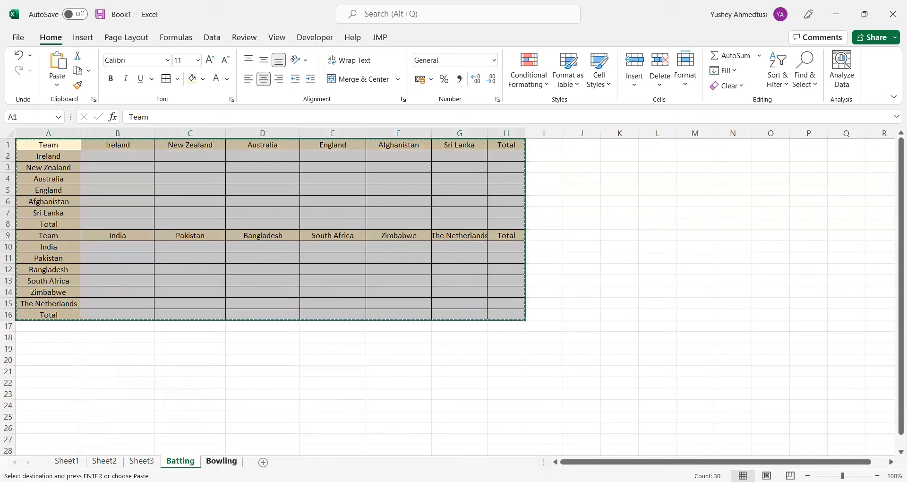
click(221, 460)
text(B)
key(ctrl+v)
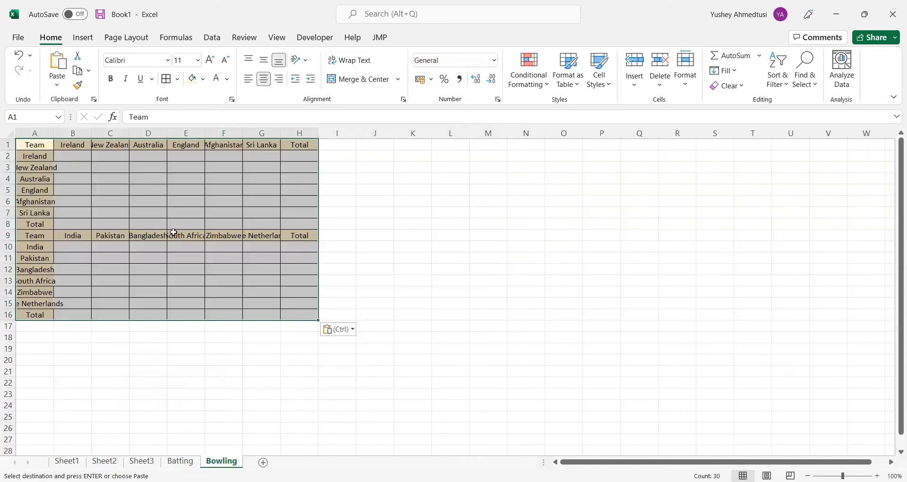
drag(53, 135, 563, 134)
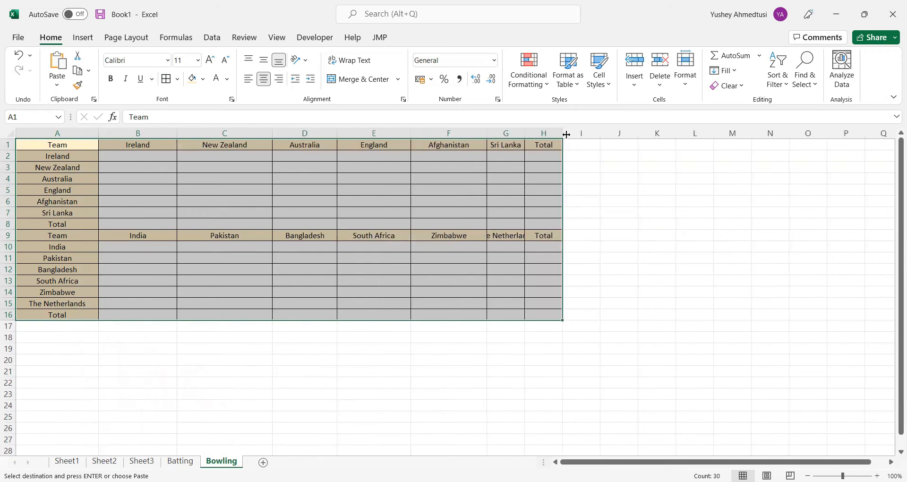
click(179, 463)
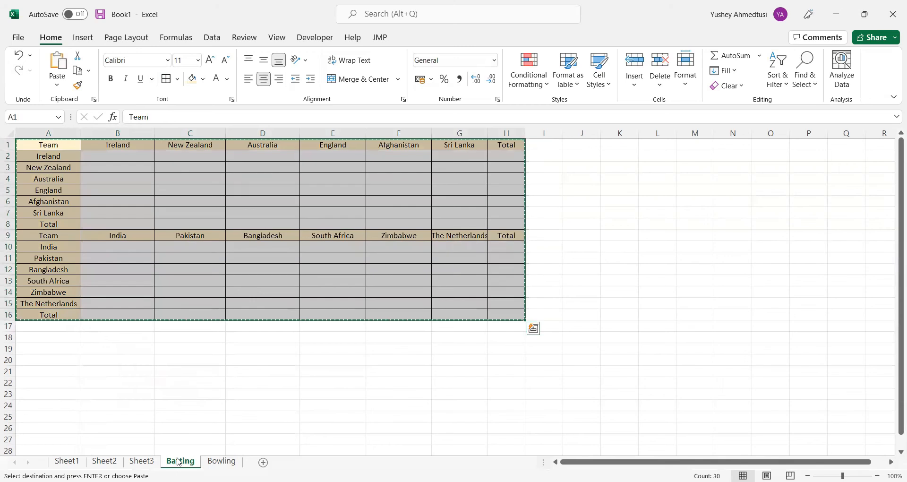
click(168, 393)
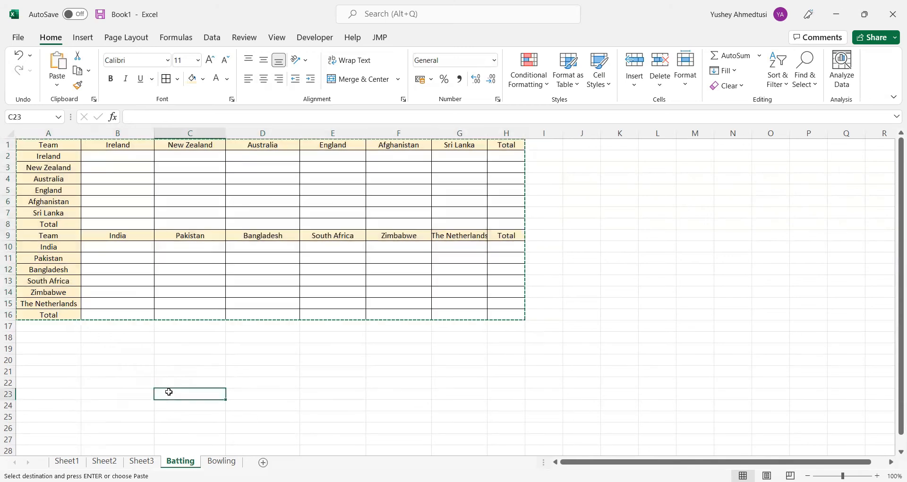
click(136, 163)
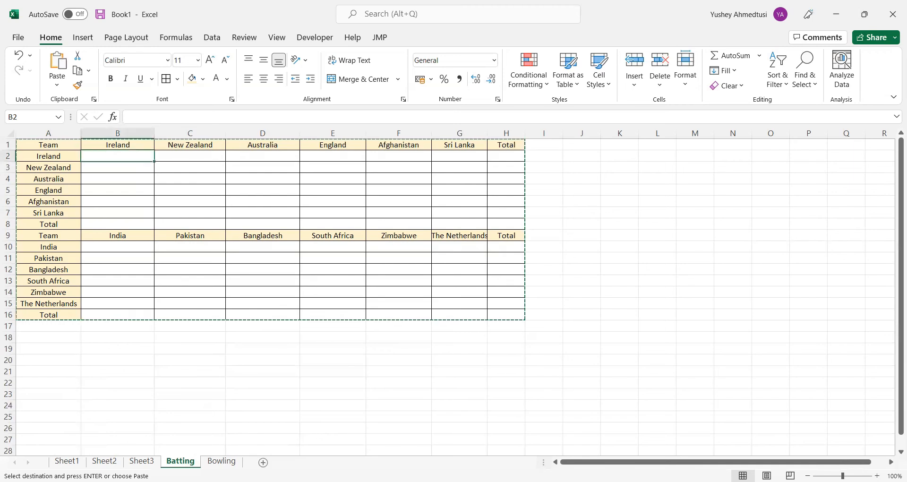
Rename the Bowling sheet as Overs
right_click(221, 461)
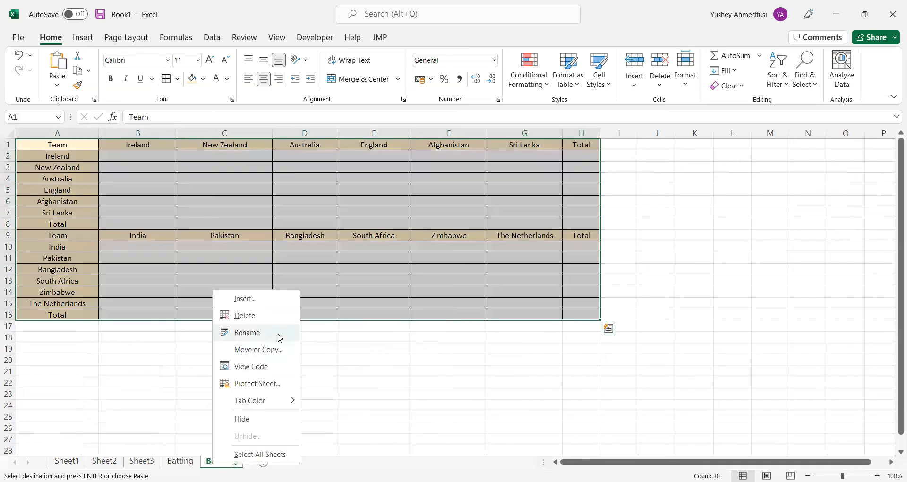
click(277, 341)
text(Overs)
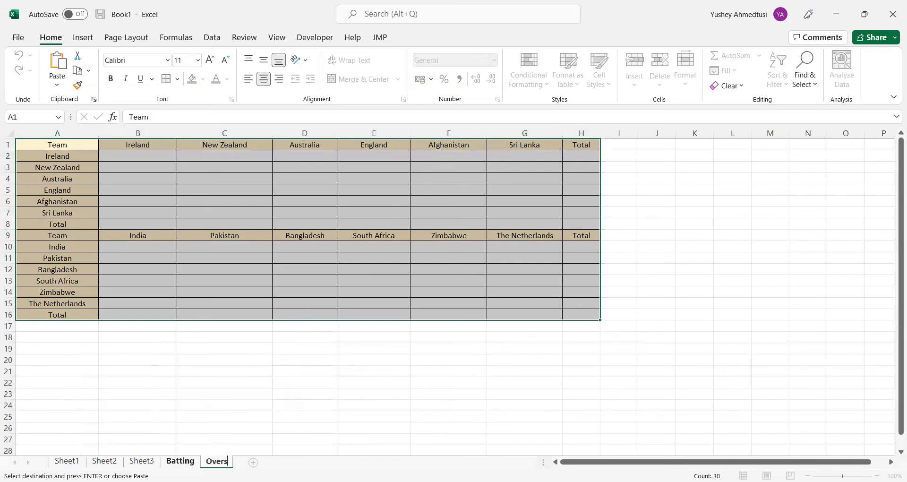
Rename the Batting sheet as Runs
click(180, 461)
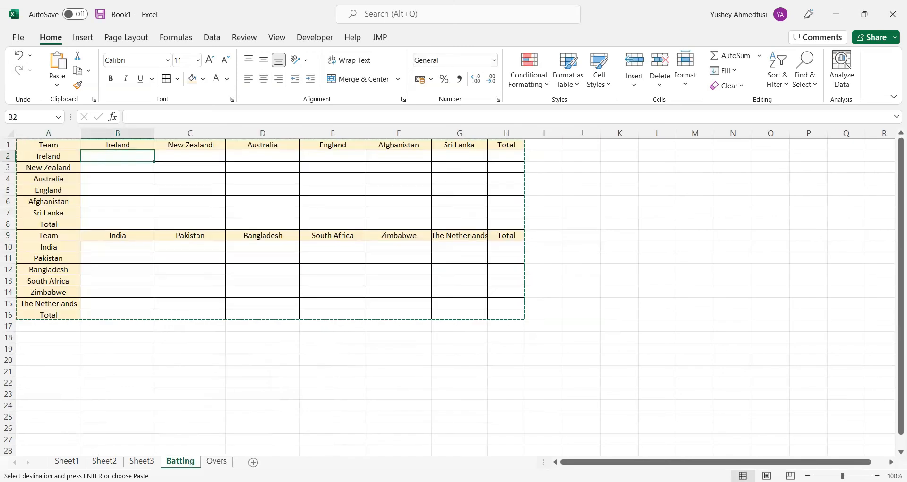
right_click(189, 462)
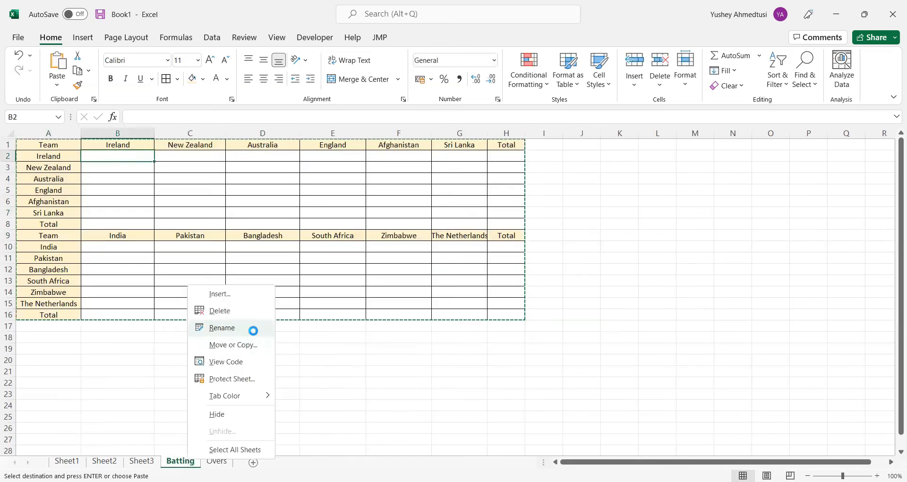
click(253, 331)
text(Runs)
key(Return)
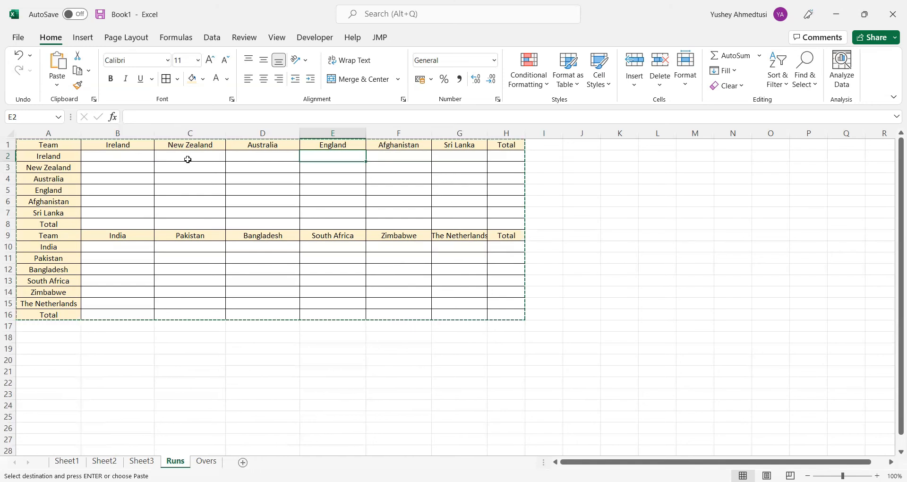
Enter 110 as Ireland's runs against England in E2 of the Runs sheet
text(11)
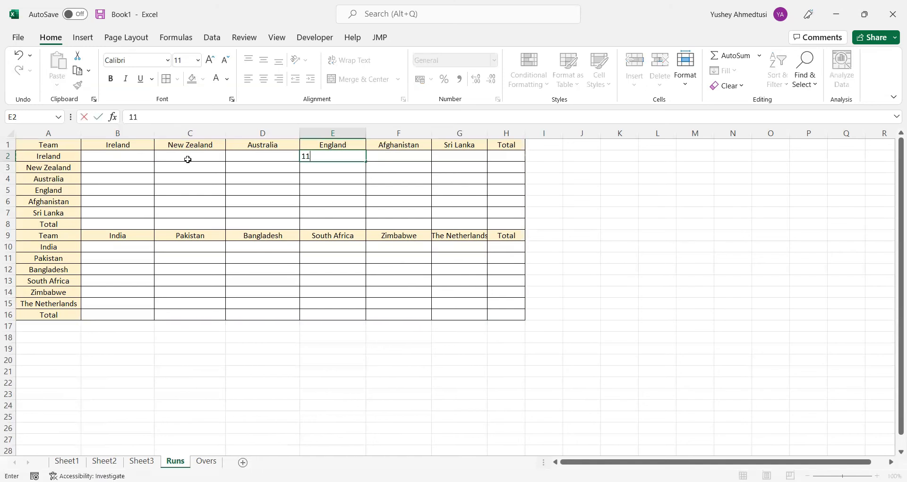
text(0)
key(Tab)
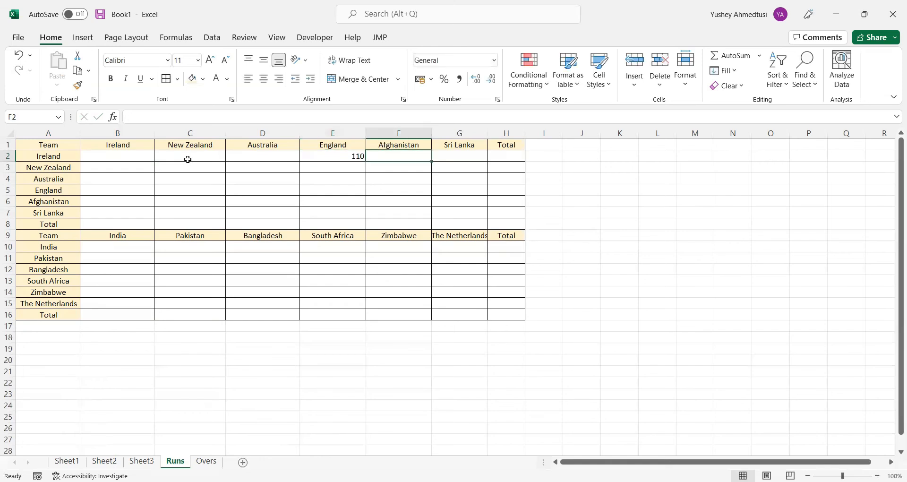
Centre the contents of B2:H16 horizontally across both Runs grids
click(109, 156)
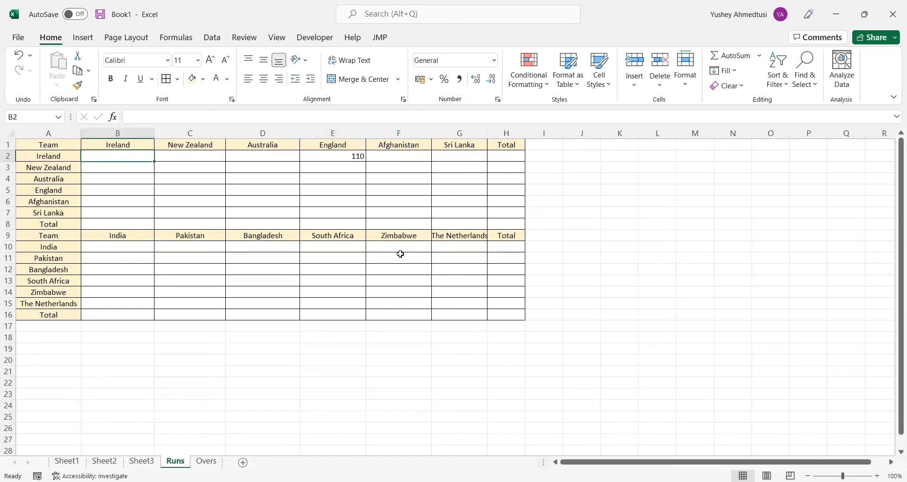
key(shift+Right)
key(shift+Right)
key(shift+Right)
key(shift+Right)
key(shift+Right)
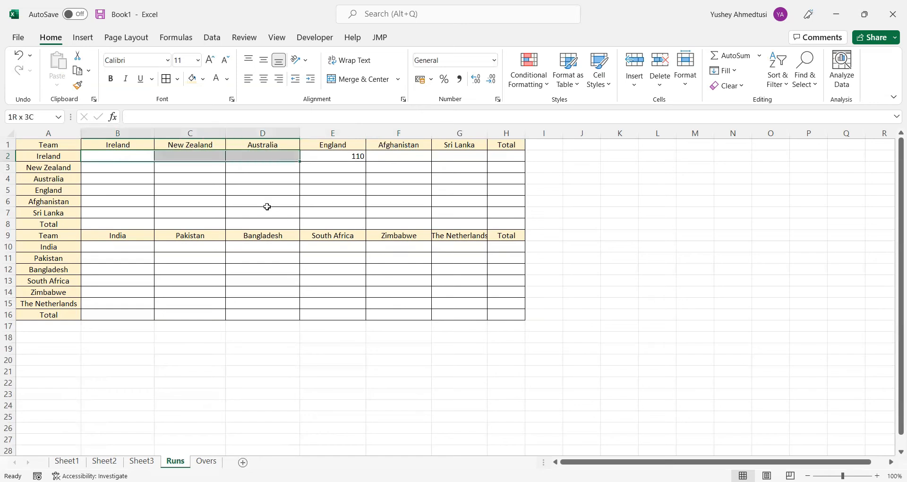
key(shift+Down)
key(shift+Right)
key(shift+Down)
key(shift+Down)
key(shift+Down)
key(shift+Down)
key(shift+Down)
key(shift+Down)
key(shift+Down)
key(shift+Down)
key(shift+Down)
key(shift+Down)
key(shift+Down)
key(shift+Down)
key(shift+Down)
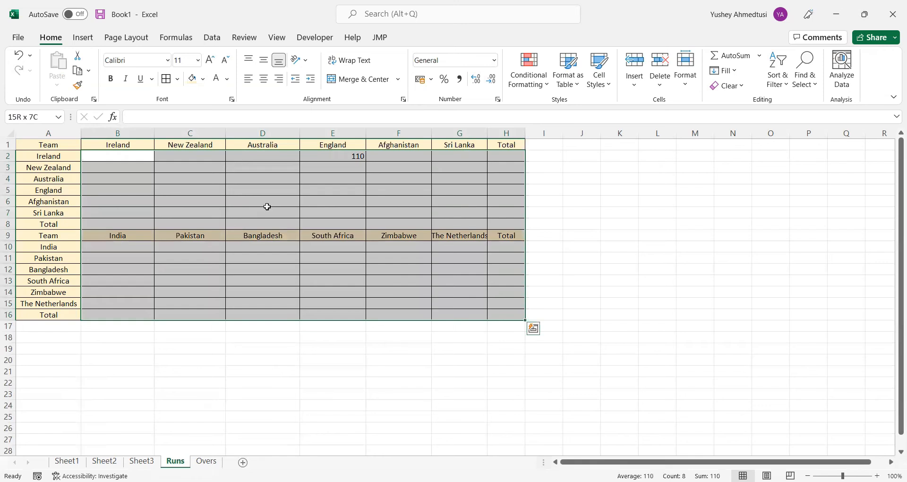
click(264, 78)
click(461, 224)
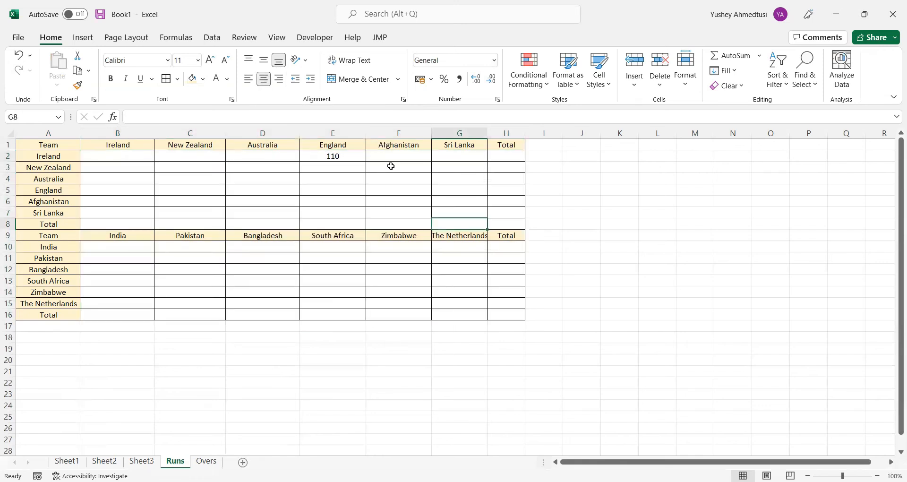
Enter 128 as Ireland's runs against Sri Lanka in G2
click(407, 157)
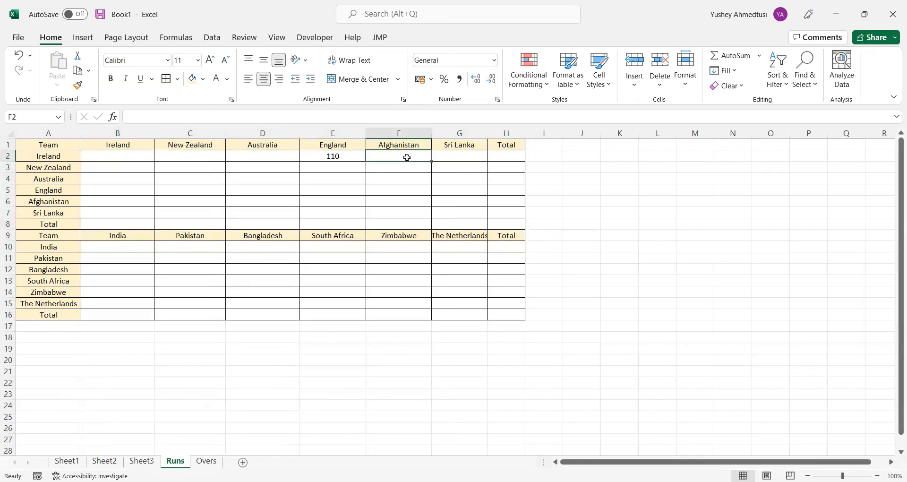
click(460, 156)
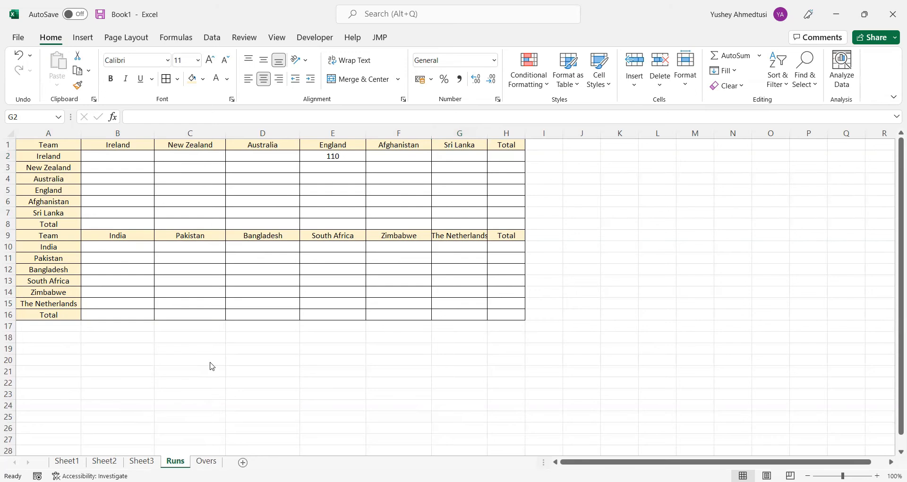
text(112)
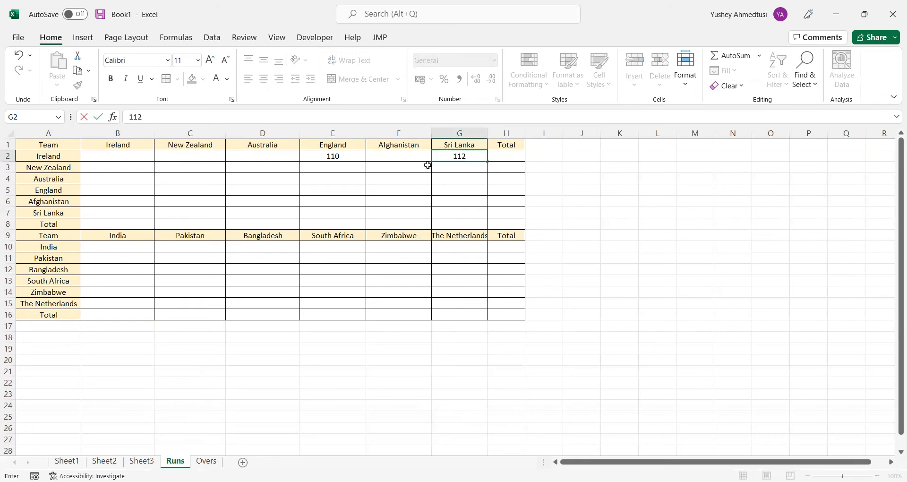
key(BackSpace)
key(BackSpace)
text(28)
key(Tab)
Total Ireland's runs in H2 with the formula =SUM(B2:G2)
text(=)
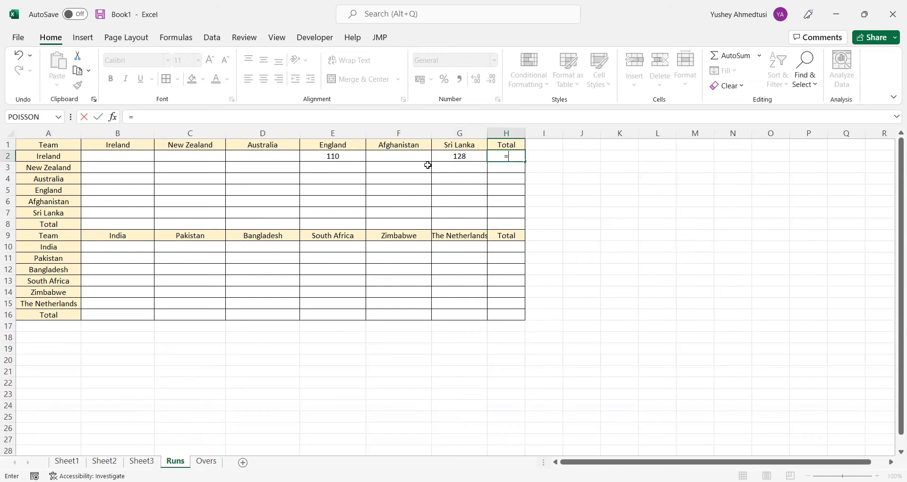
text(total)
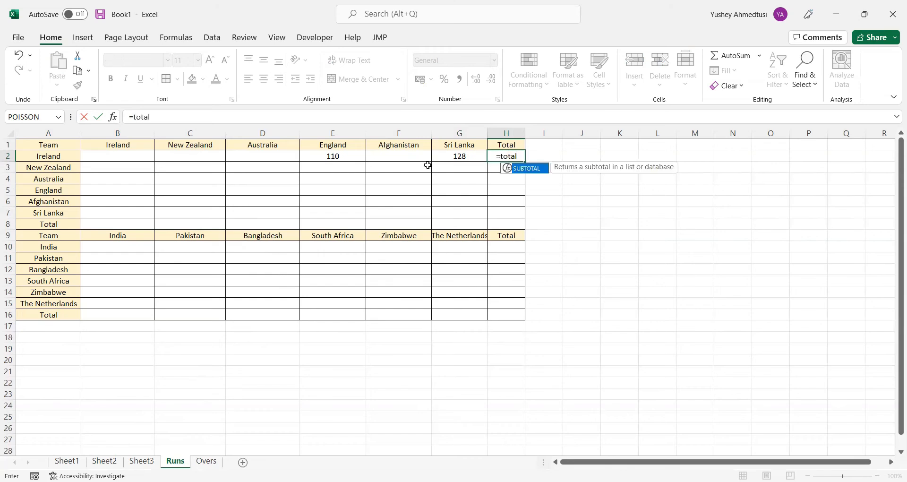
key(BackSpace)
key(BackSpace)
key(BackSpace)
key(BackSpace)
key(BackSpace)
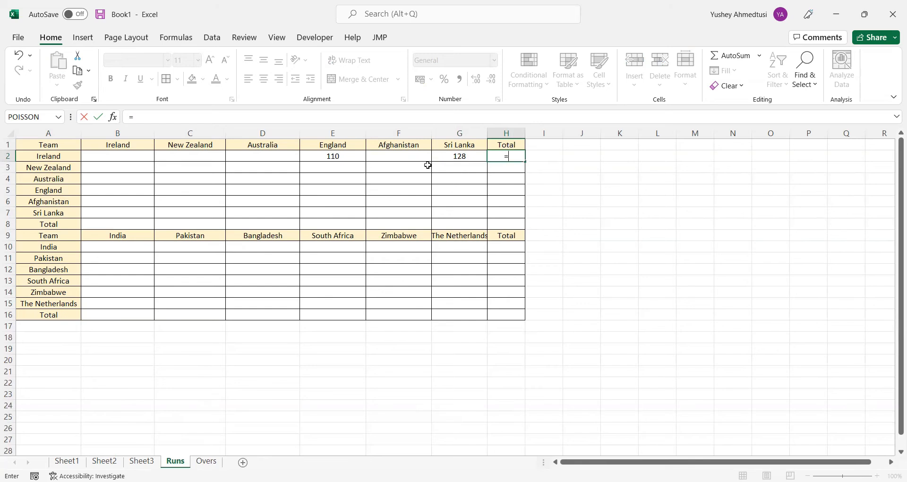
text(sum()
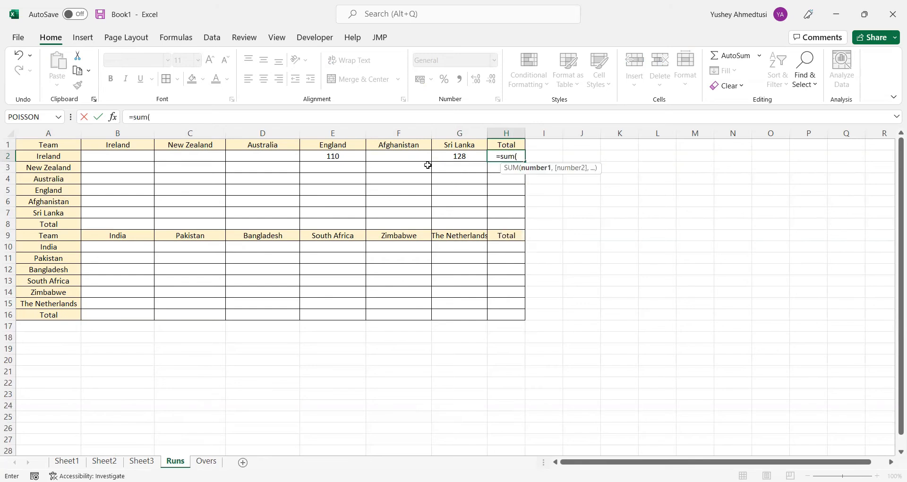
key(Left)
key(shift+Left)
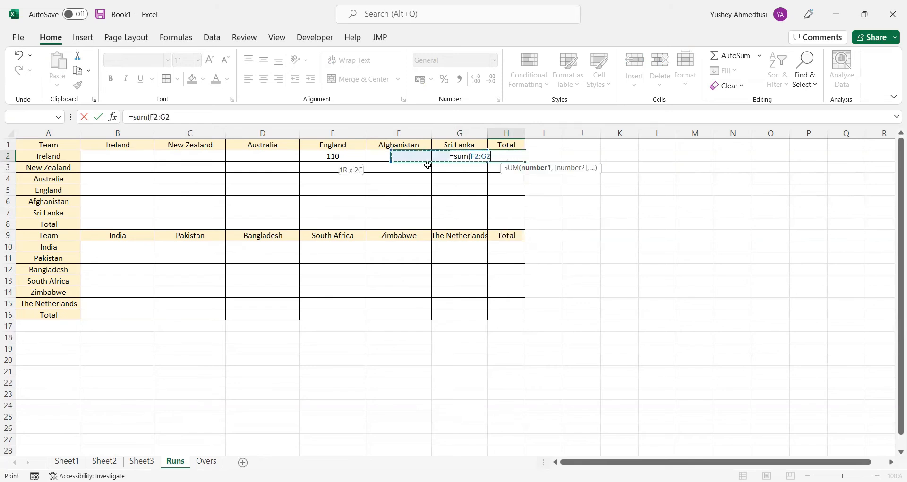
key(shift+Left)
key(shift+Left)
key(shift+Left)
key(shift+Left)
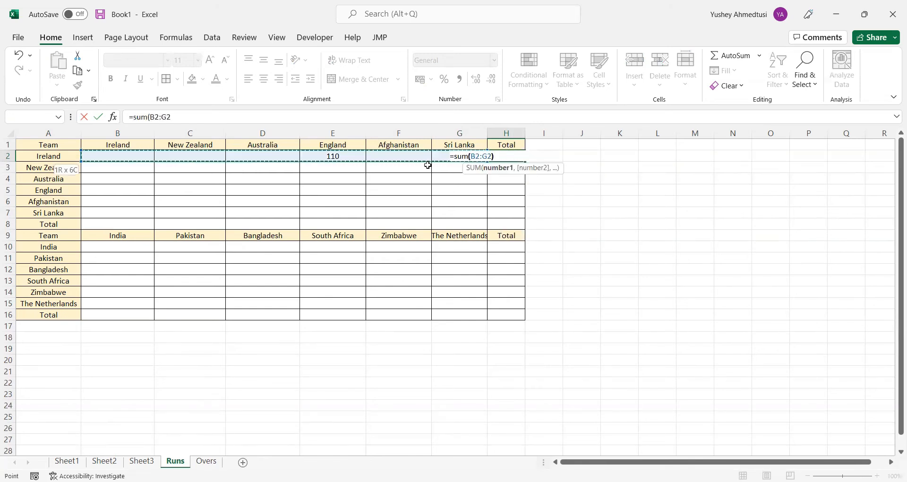
key(Return)
Fill the total formula from H2 down to H8 and copy H2:H8 into H10:H16
click(510, 157)
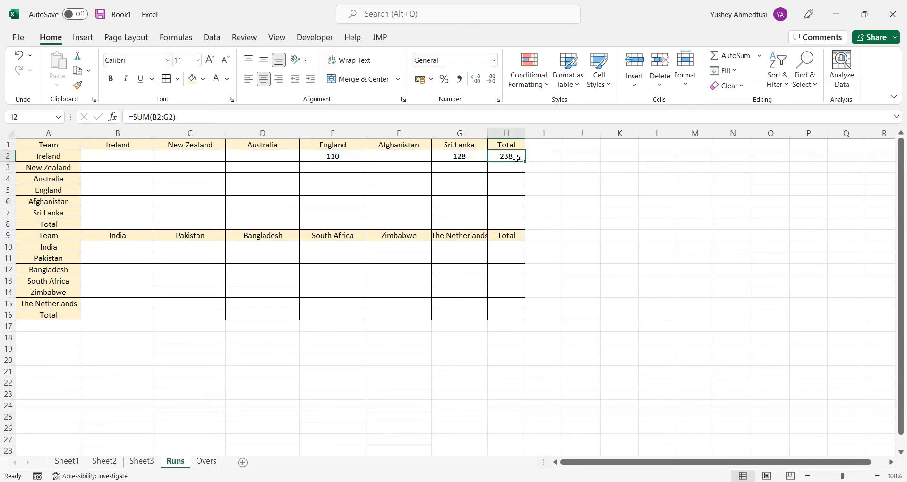
drag(524, 162, 520, 226)
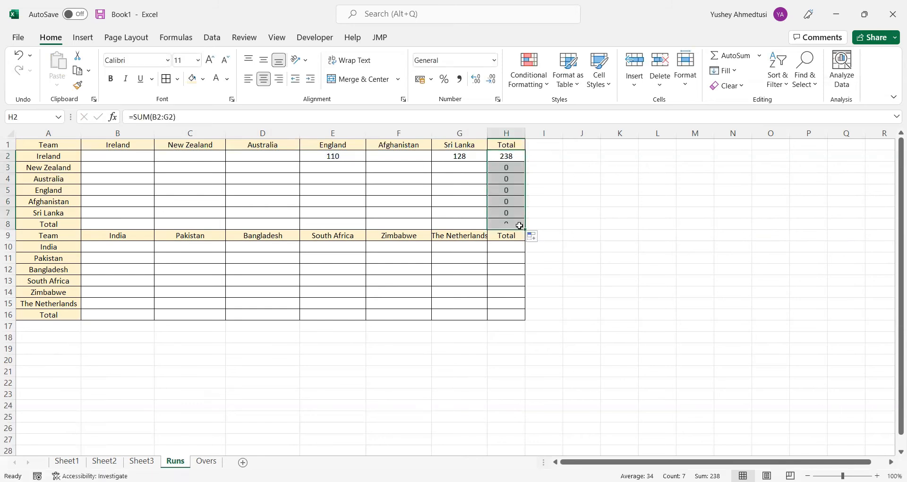
key(ctrl+c)
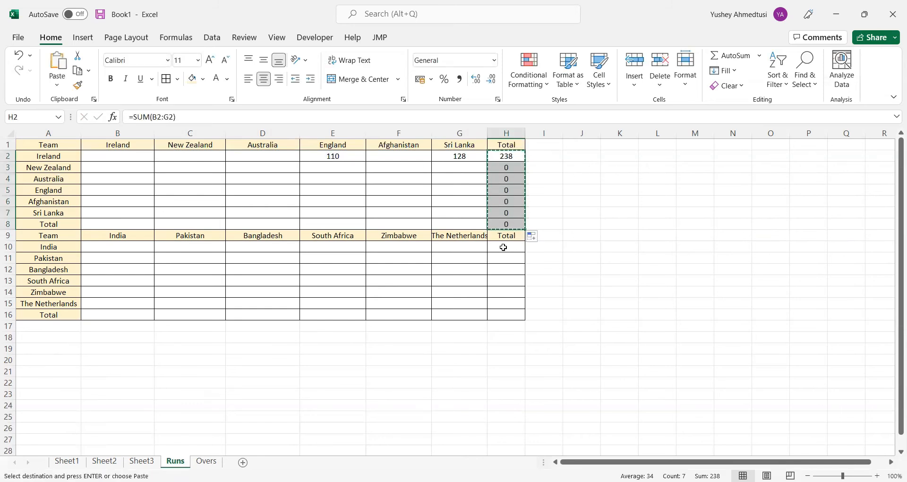
click(503, 247)
key(ctrl+v)
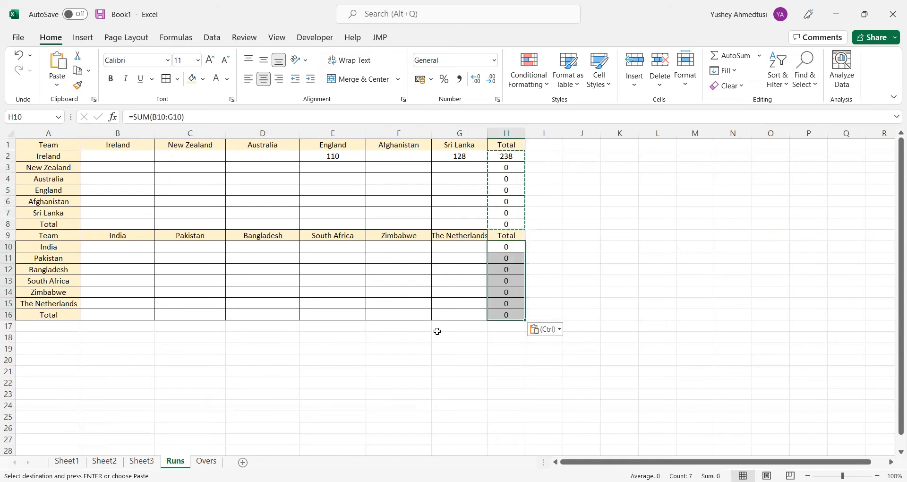
Enter 15 as Ireland's overs against England in E2 of the Overs sheet
click(207, 462)
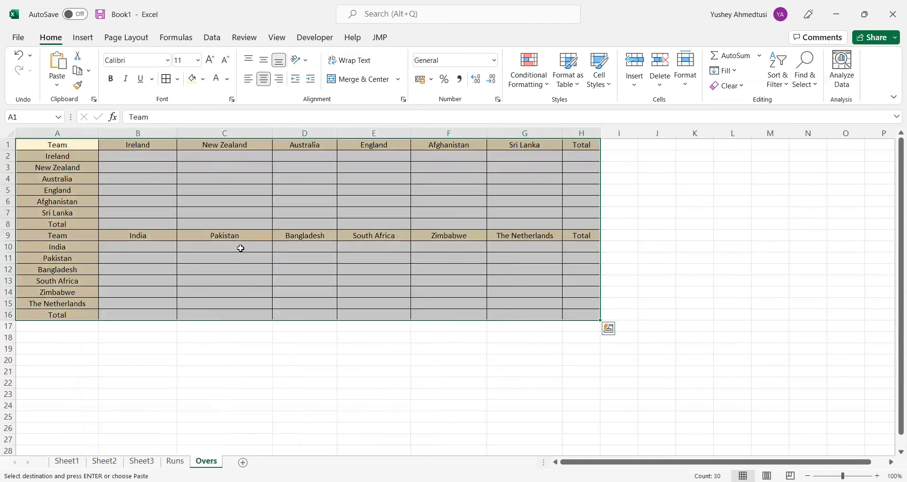
click(241, 248)
click(133, 154)
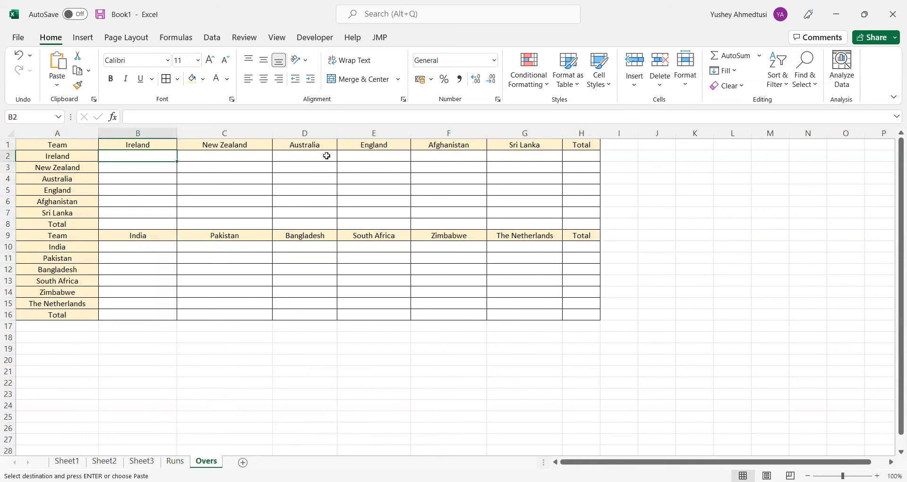
click(389, 160)
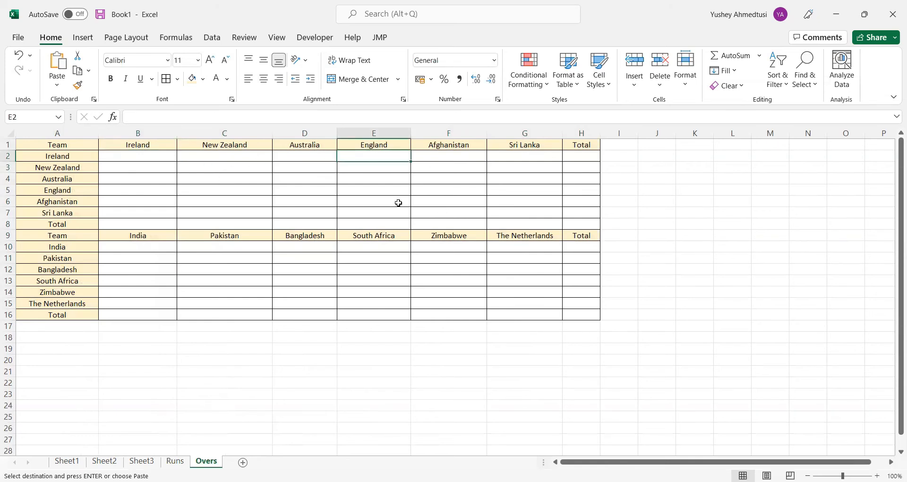
click(175, 462)
click(206, 461)
text(15)
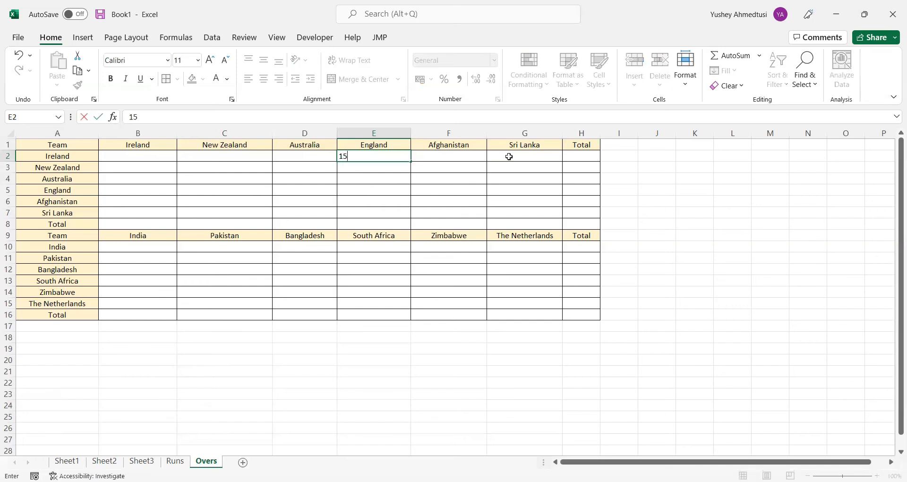
key(Tab)
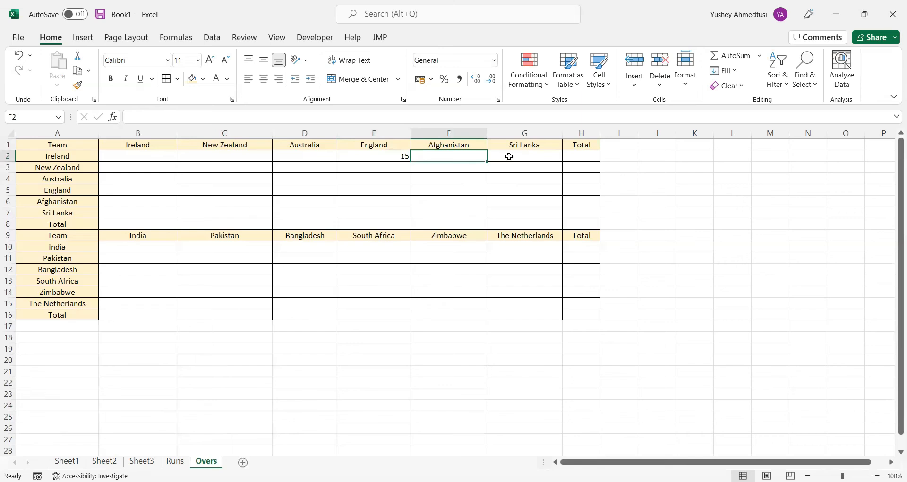
key(Left)
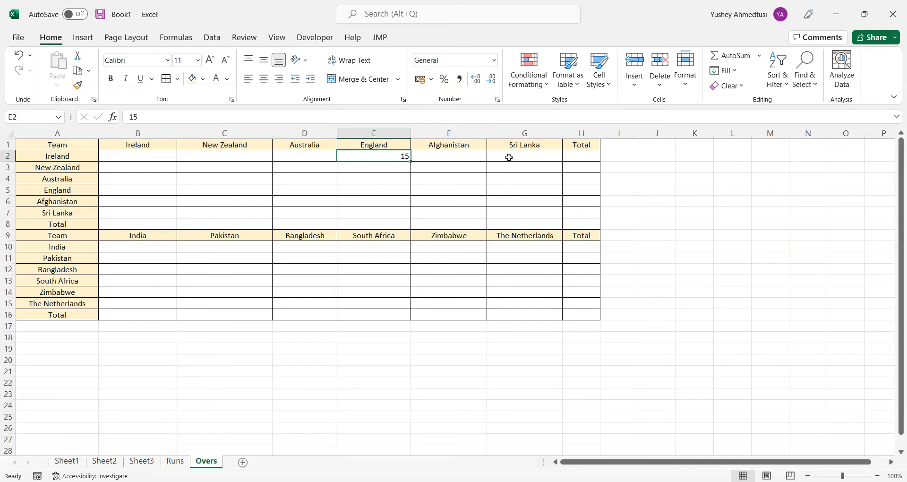
Change Ireland's runs against England in E2 of the Runs sheet to 111
click(175, 461)
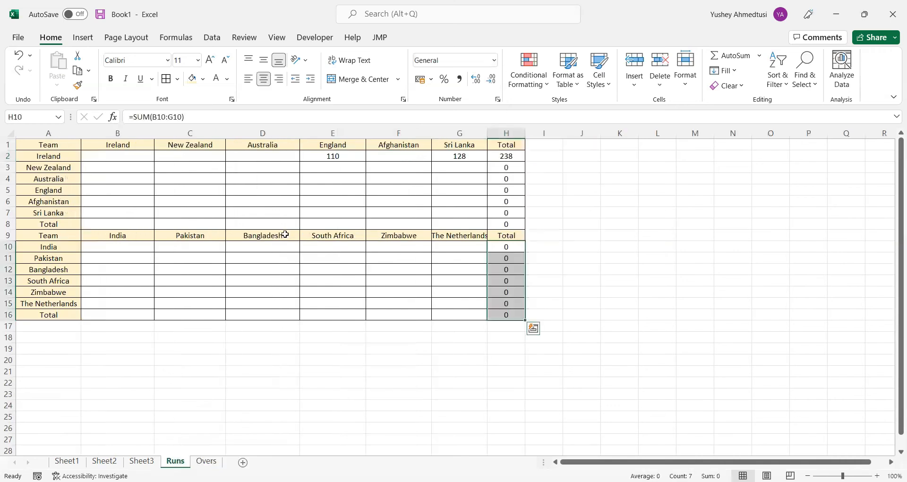
click(348, 157)
click(165, 116)
key(BackSpace)
text(1)
key(Return)
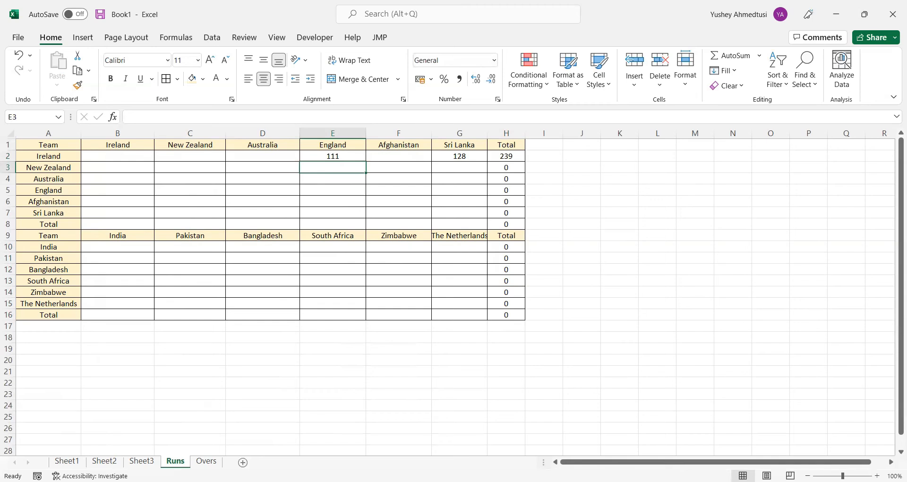
Correct Ireland's runs against England in E2 of the Runs sheet to 109
click(199, 464)
click(175, 462)
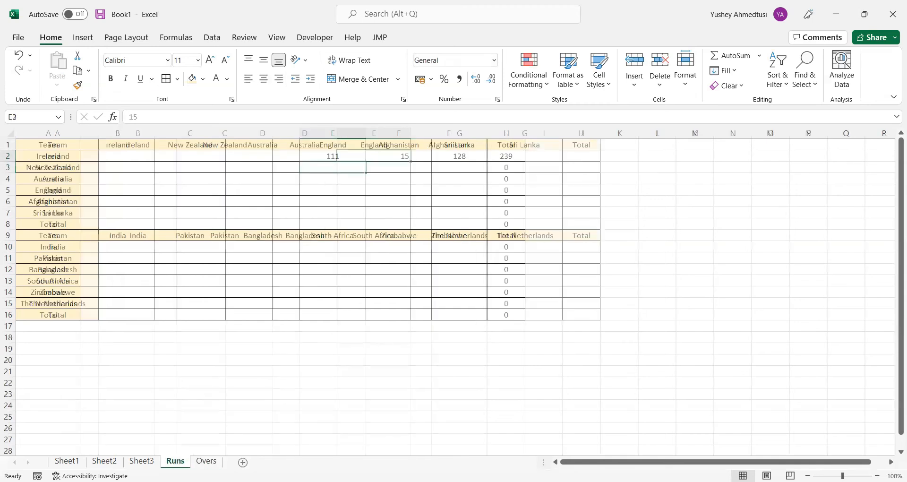
click(323, 158)
drag(144, 116, 136, 116)
text(09)
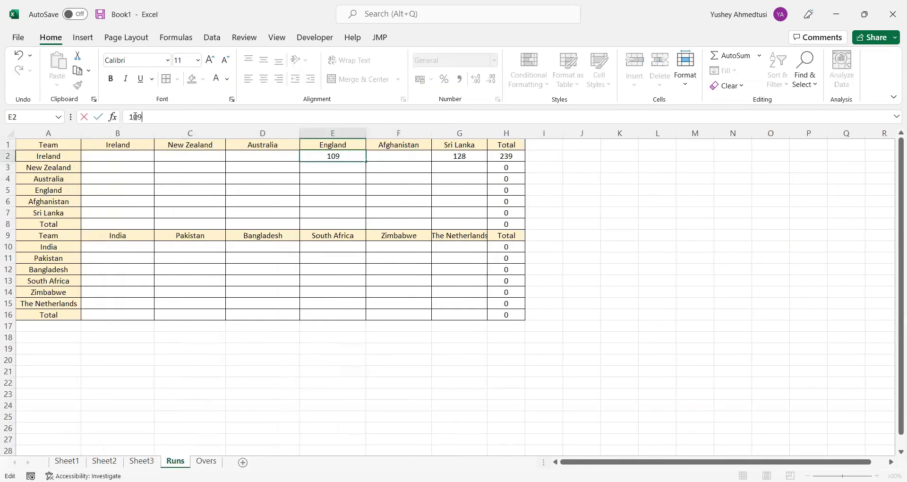
key(Return)
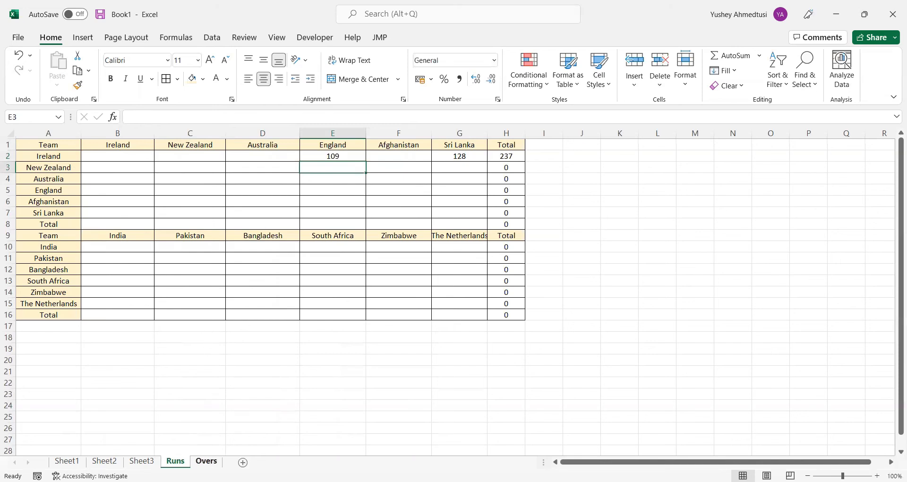
Enter 20 as Ireland's overs against Sri Lanka in G2 of the Overs sheet
click(206, 461)
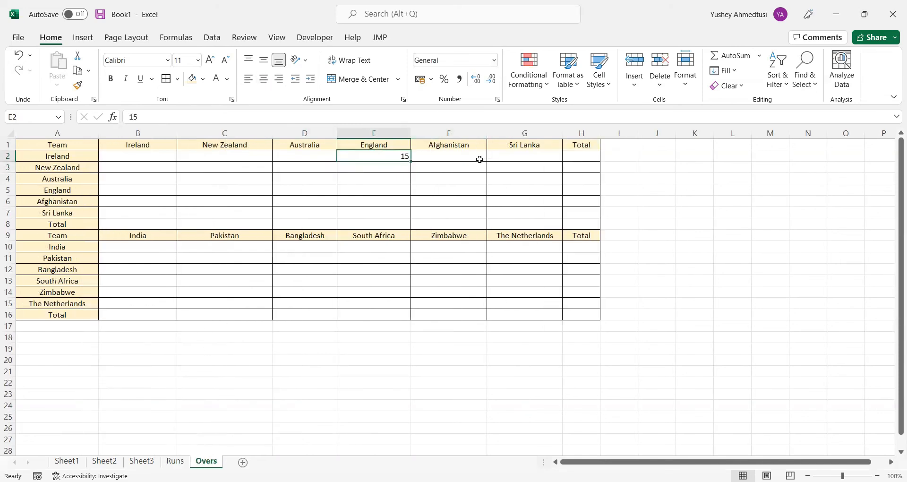
click(514, 159)
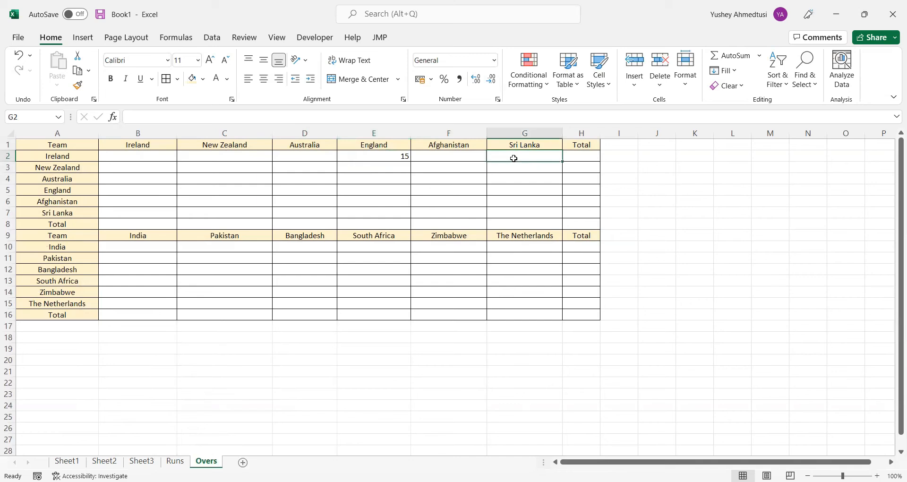
text(20)
key(Return)
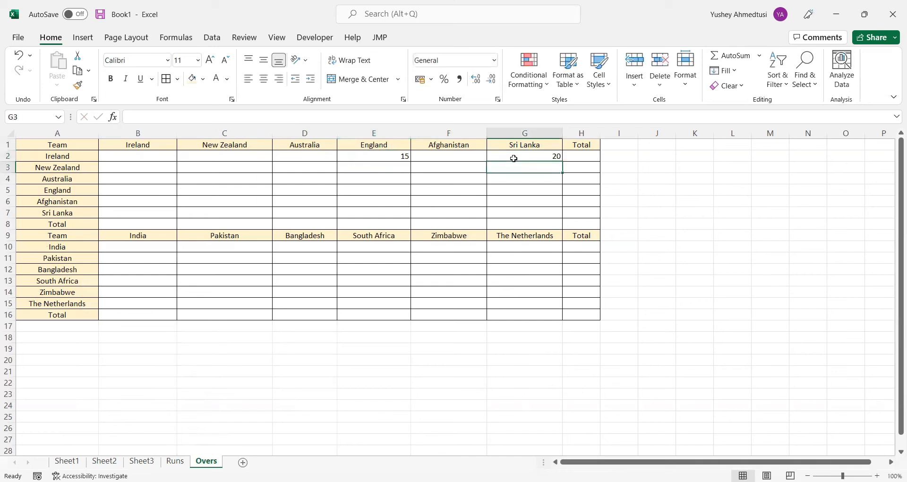
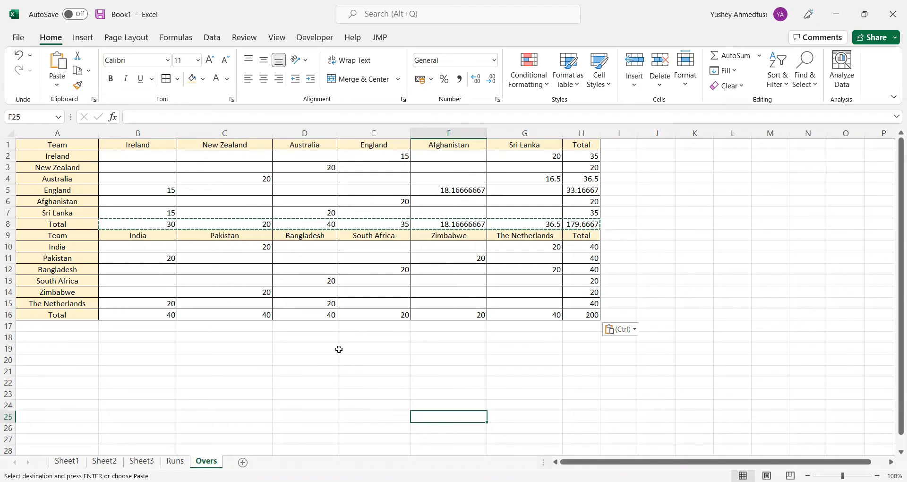
Clear the pending copied range on the Overs sheet and return to the points table on Sheet3
text(U)
key(Escape)
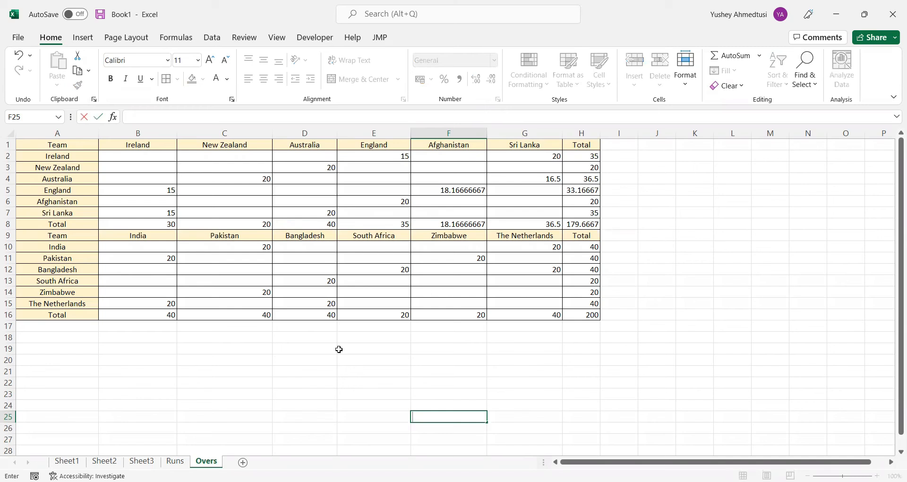
click(301, 373)
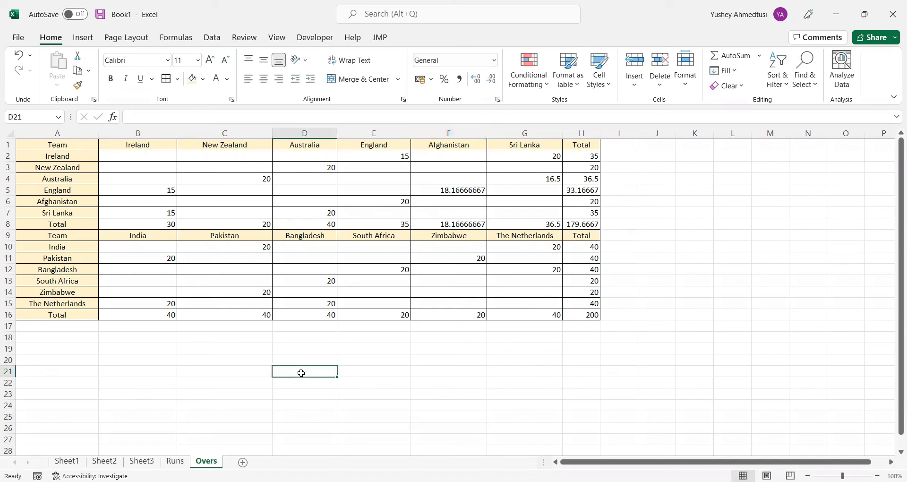
click(175, 462)
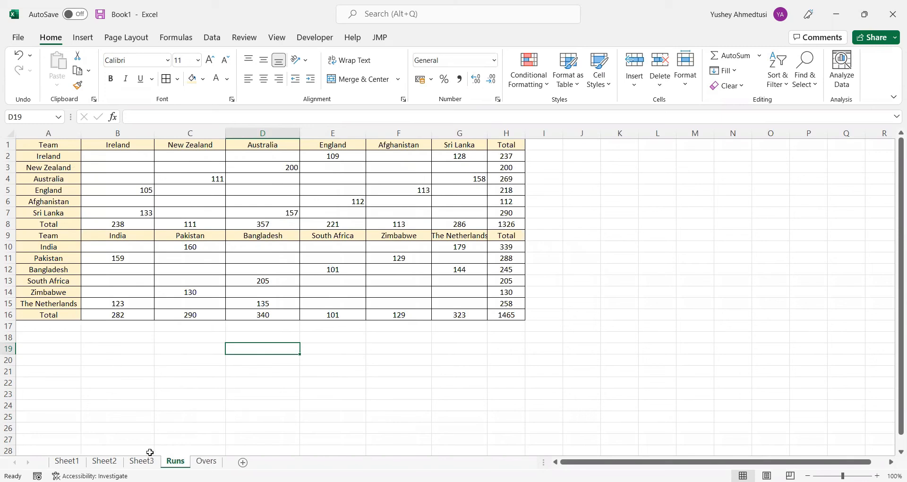
click(141, 461)
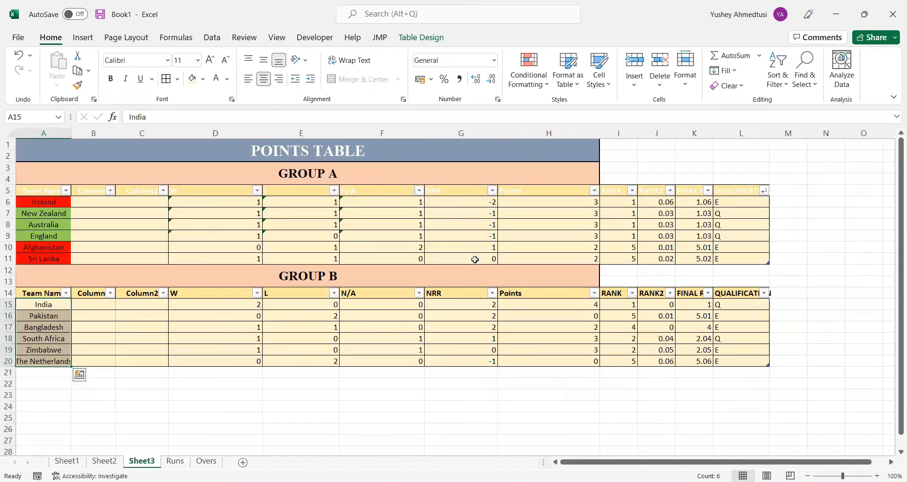
Replace Ireland's NRR formula in G6 with the start of a parenthesised VLOOKUP that uses the row's Team Name as lookup value
click(461, 204)
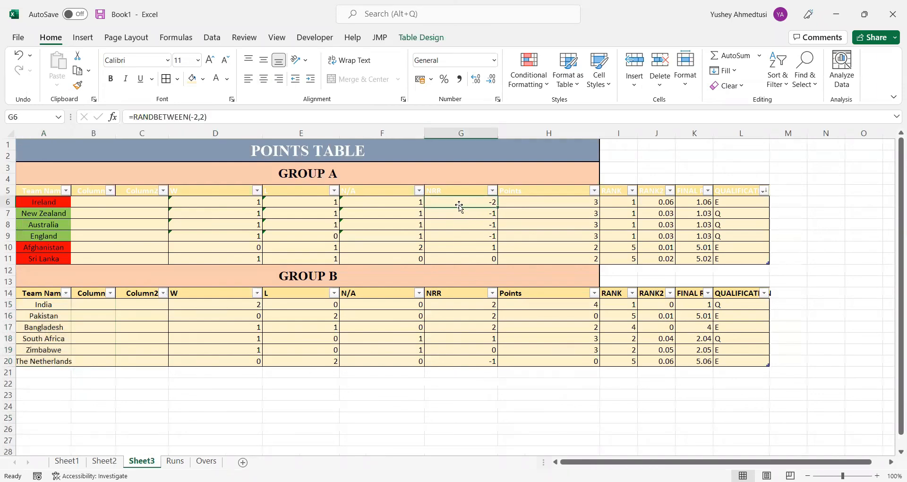
drag(216, 113, 136, 119)
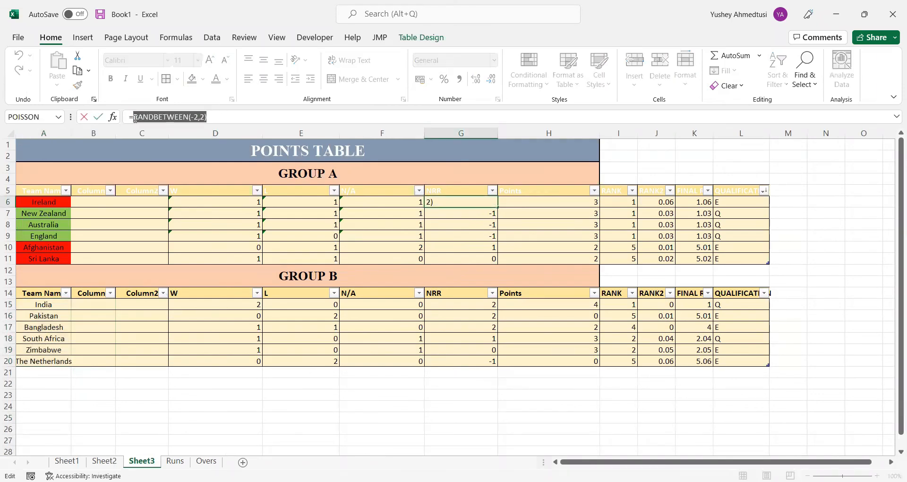
key(BackSpace)
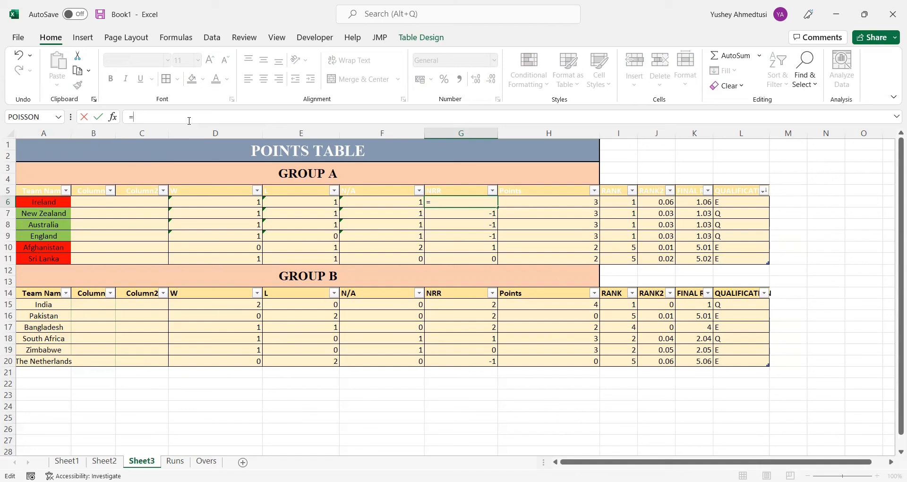
text(VLOOKUP)
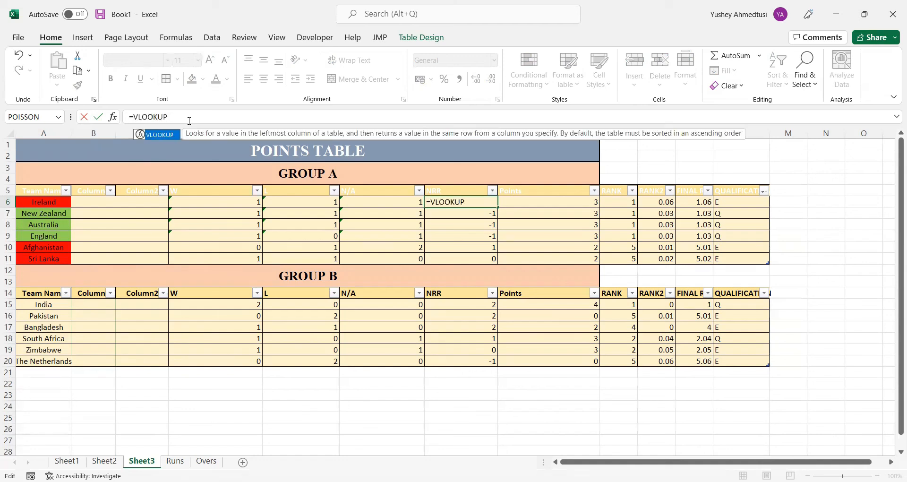
key(Left)
key(Left)
key(Left)
key(Left)
key(Left)
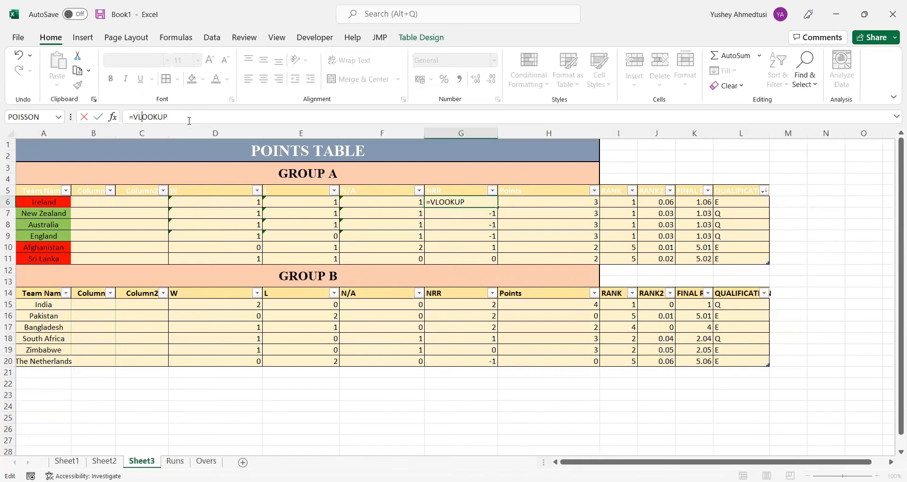
text(()
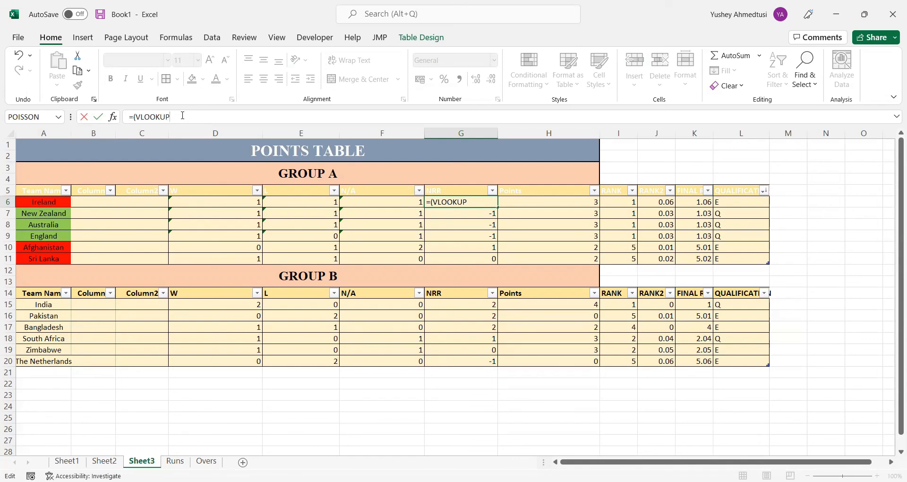
text(()
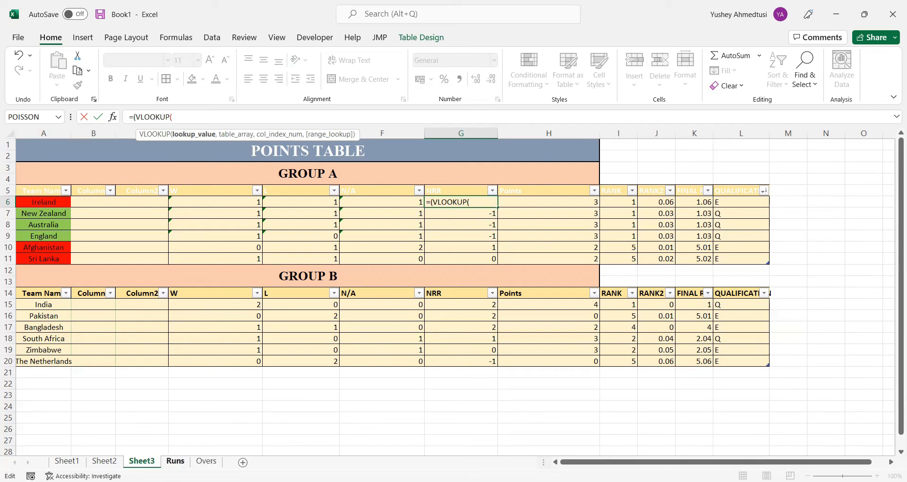
click(45, 202)
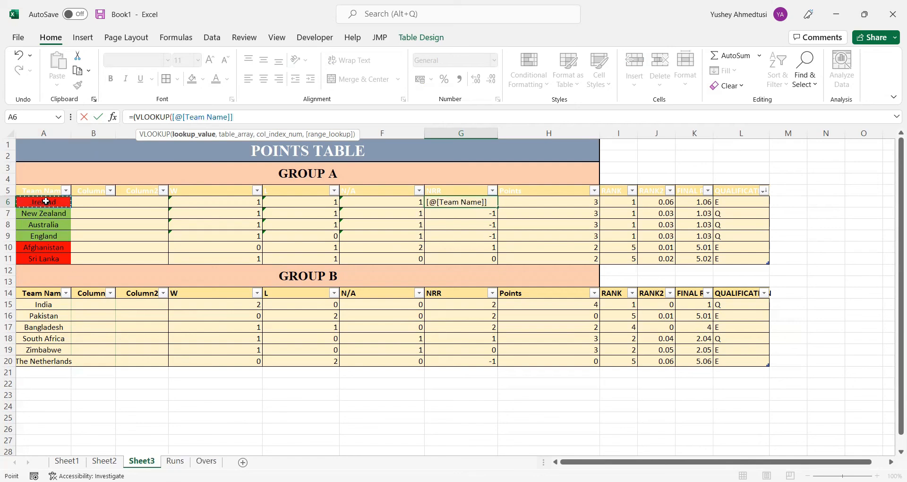
text(,)
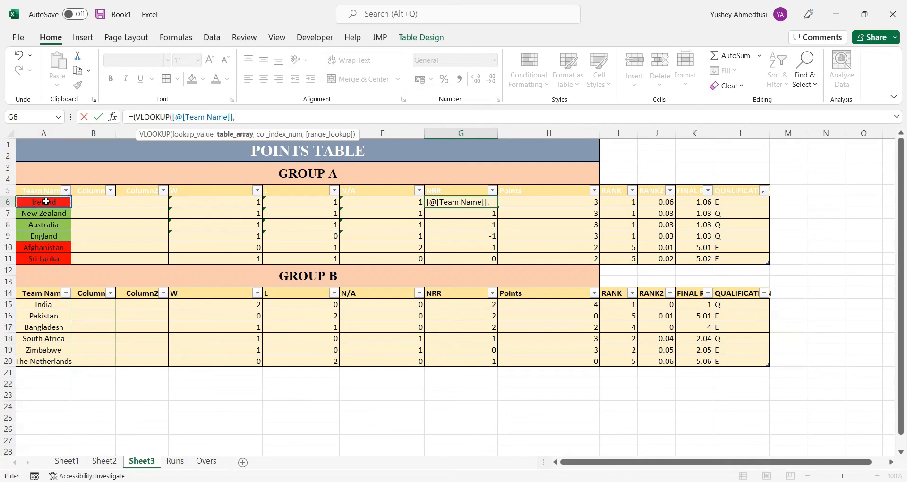
Set the VLOOKUP's table array to B2:H7 on the Runs sheet and make it absolute as $B$2:$H$7
click(175, 462)
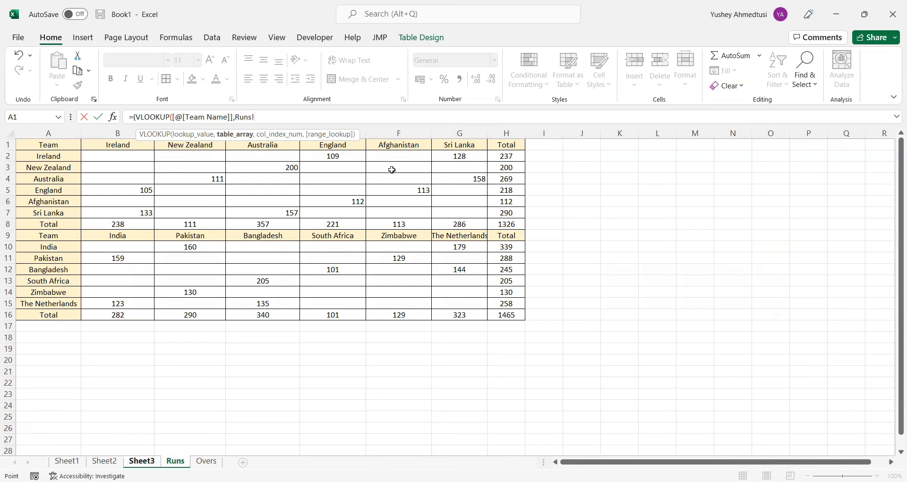
drag(126, 157, 181, 168)
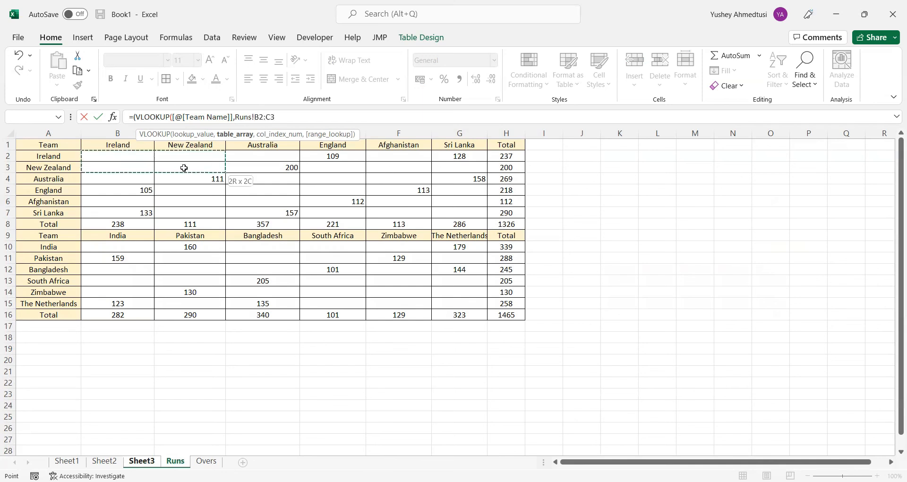
drag(462, 194, 494, 209)
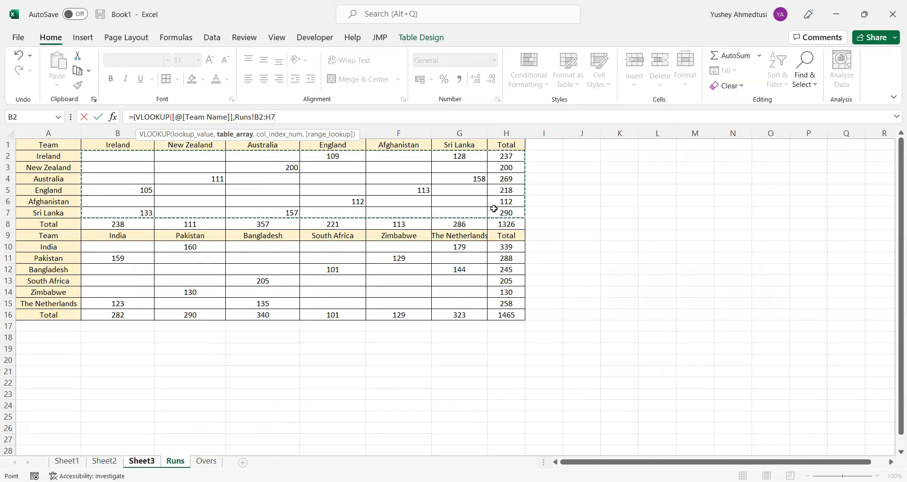
drag(277, 117, 258, 118)
key(F4)
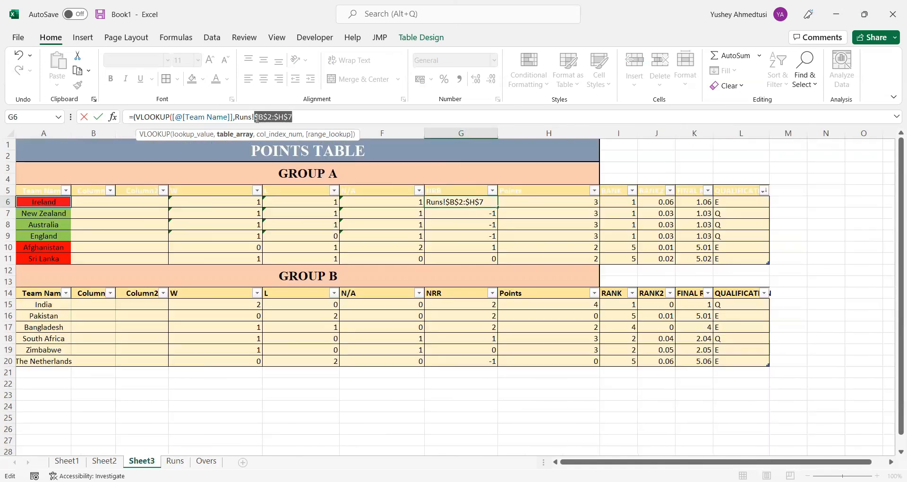
Extend the VLOOKUP's table array to start at column A, giving Runs!$A$2:$H$7, and start the next argument
click(308, 113)
text(,)
click(182, 463)
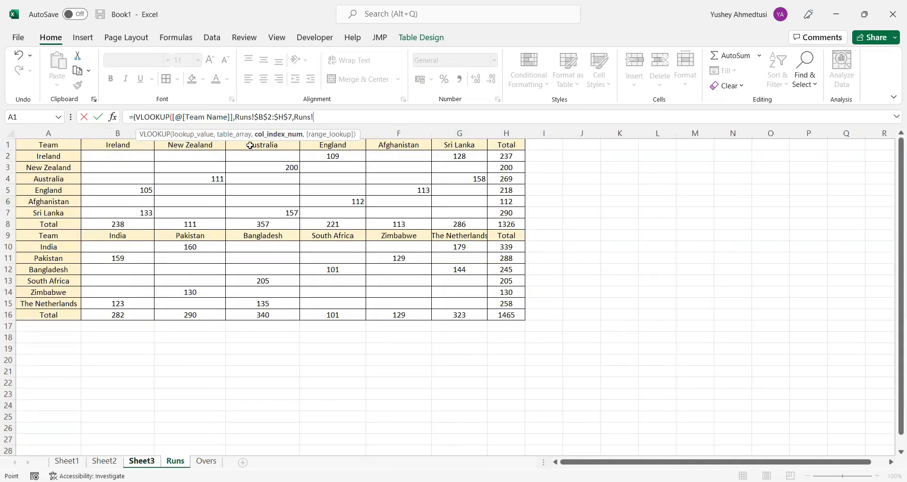
click(264, 118)
key(BackSpace)
text(A)
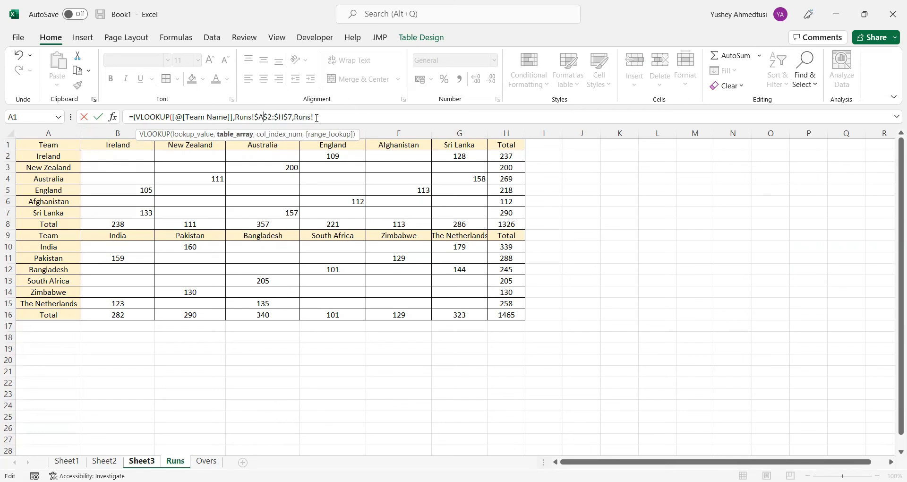
Set the VLOOKUP's column index to 8, leave its range lookup argument empty and close the function
click(317, 118)
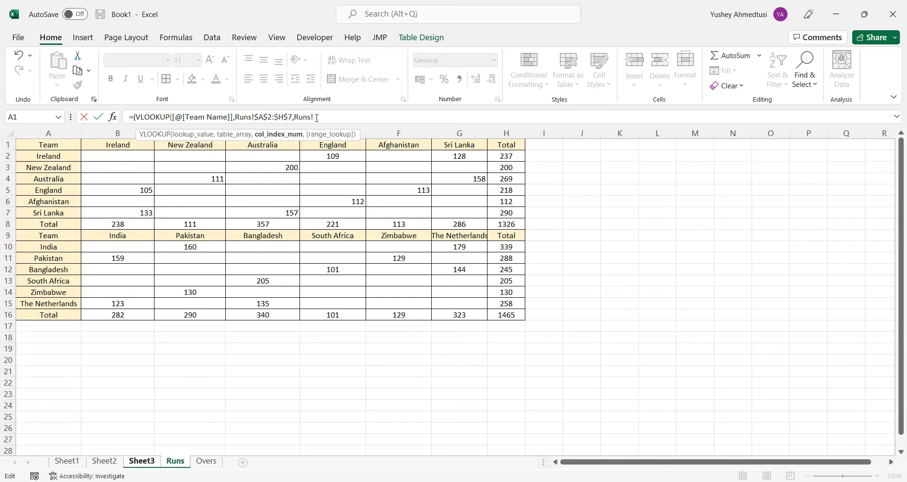
key(BackSpace)
key(BackSpace)
key(BackSpace)
key(BackSpace)
key(BackSpace)
text(8)
text(.)
text(,)
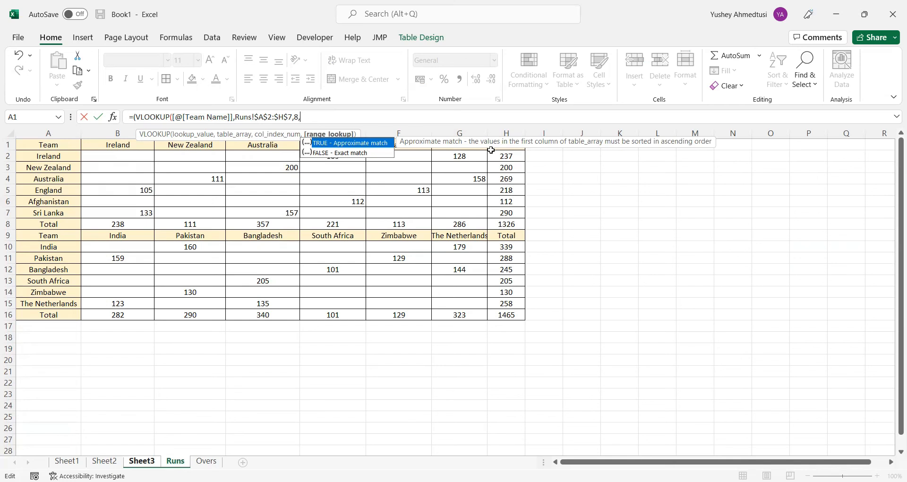
text())
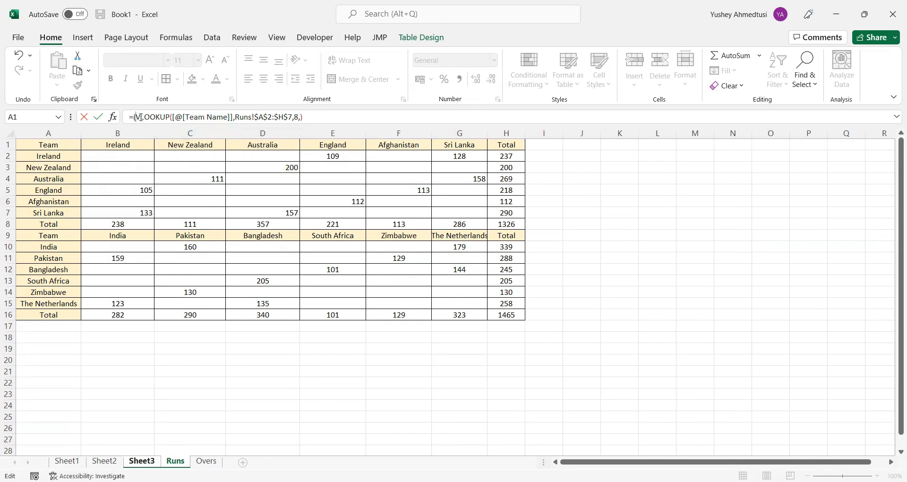
Add a second opening parenthesis and divide the VLOOKUP by an HLOOKUP that references B1:G8 on the Runs sheet
text(()
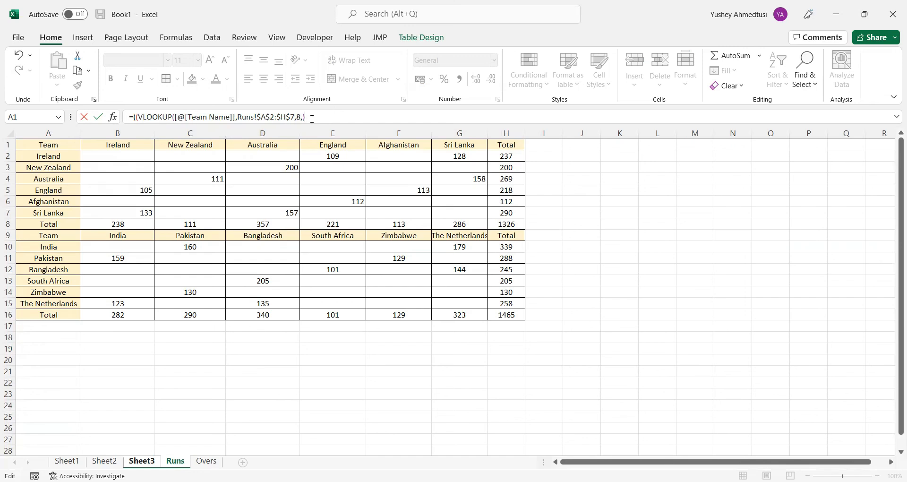
text(/)
text(HLOOKU)
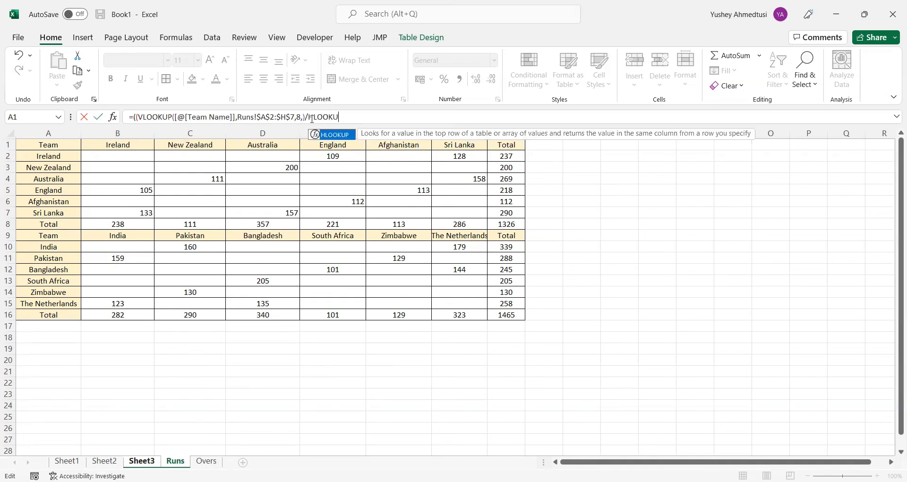
text(P()
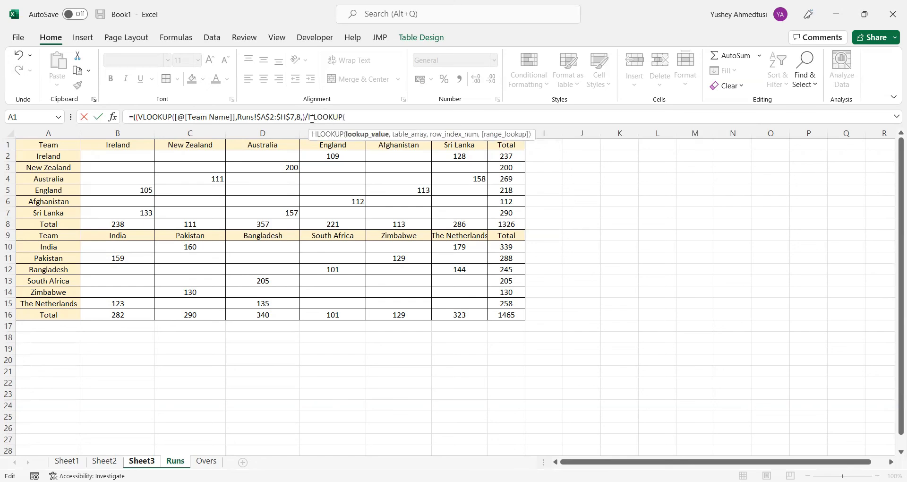
click(119, 145)
drag(118, 146, 478, 221)
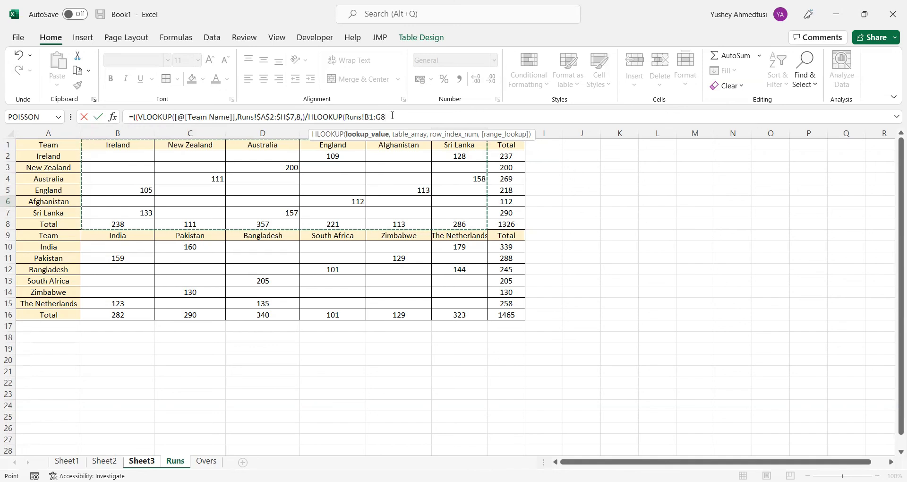
drag(391, 118, 366, 116)
click(346, 117)
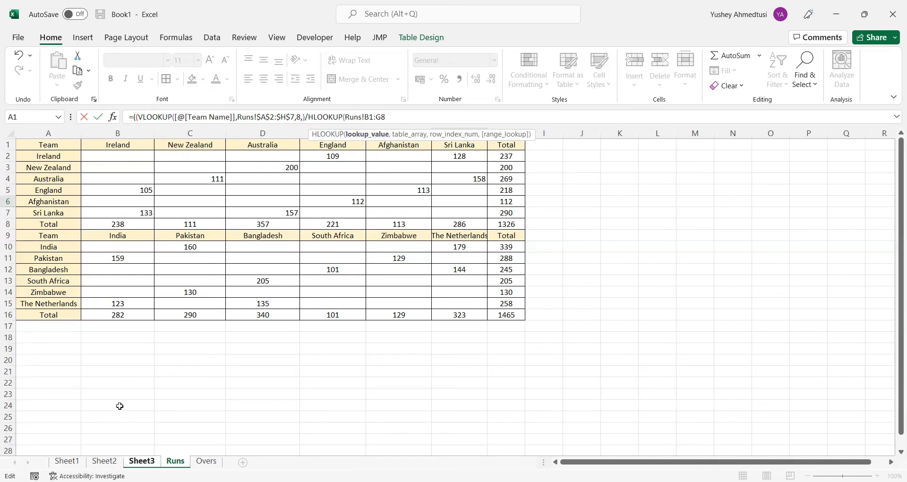
Insert Ireland's Team Name cell from Sheet3 as the HLOOKUP's lookup value, ahead of the Runs range
click(141, 461)
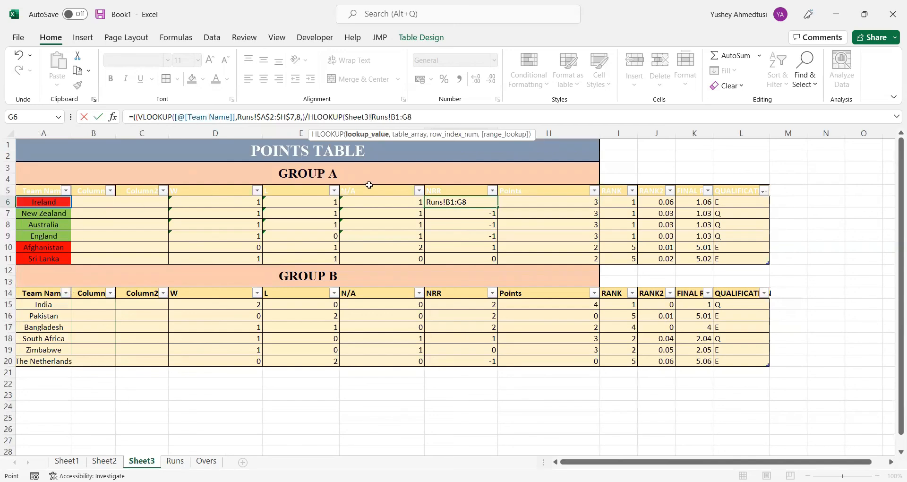
click(57, 203)
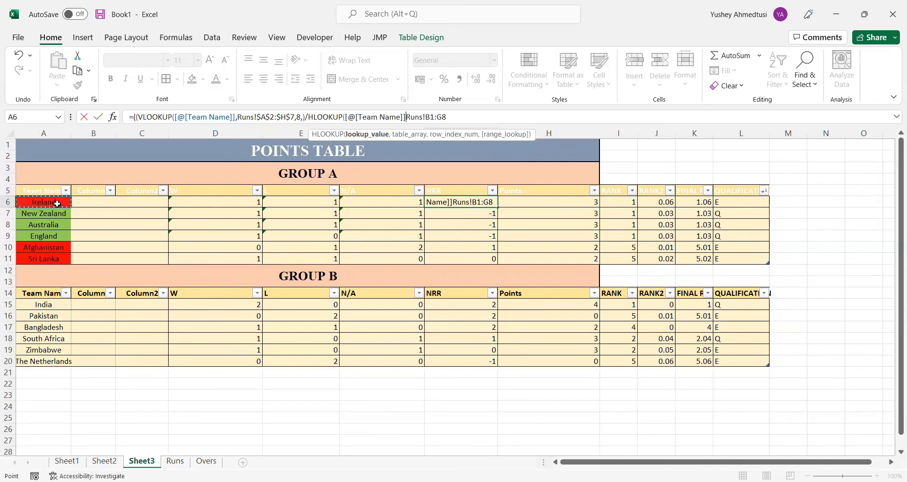
text(,)
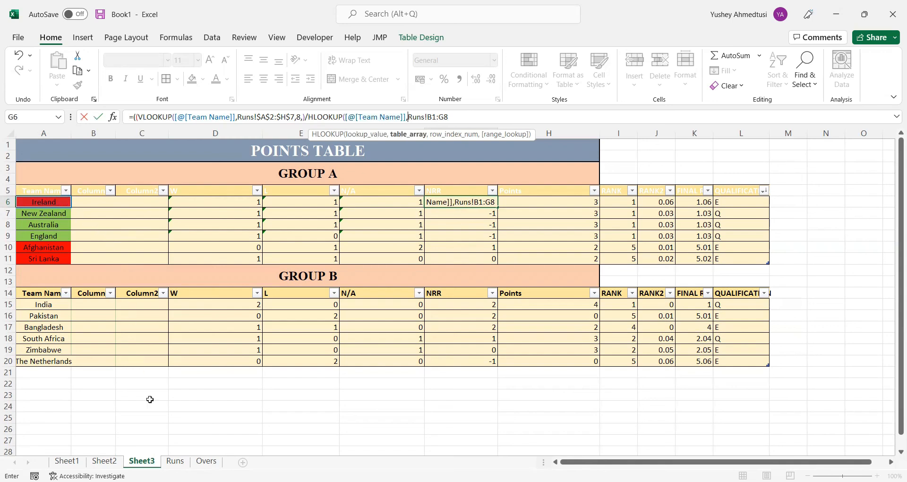
Tidy the HLOOKUP's table array into a single absolute reference, Runs!$B$1:$G$8
click(175, 462)
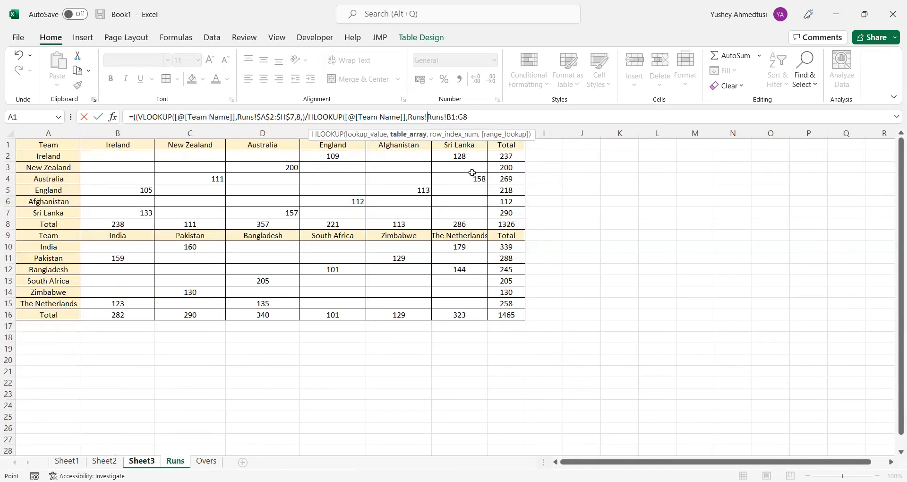
key(Delete)
key(Delete)
key(Delete)
key(Delete)
key(Delete)
drag(467, 115, 429, 118)
key(F4)
click(490, 116)
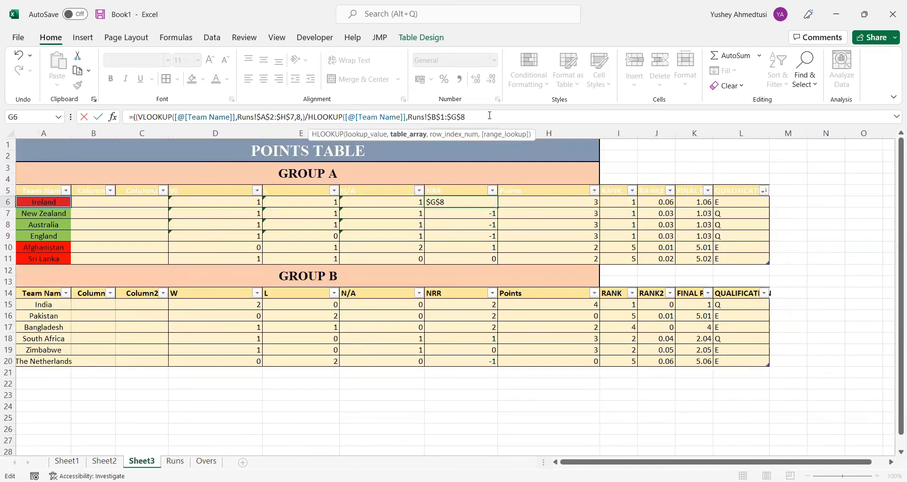
Set the HLOOKUP's row index to 8, leave its range lookup argument empty and close the function
text(,)
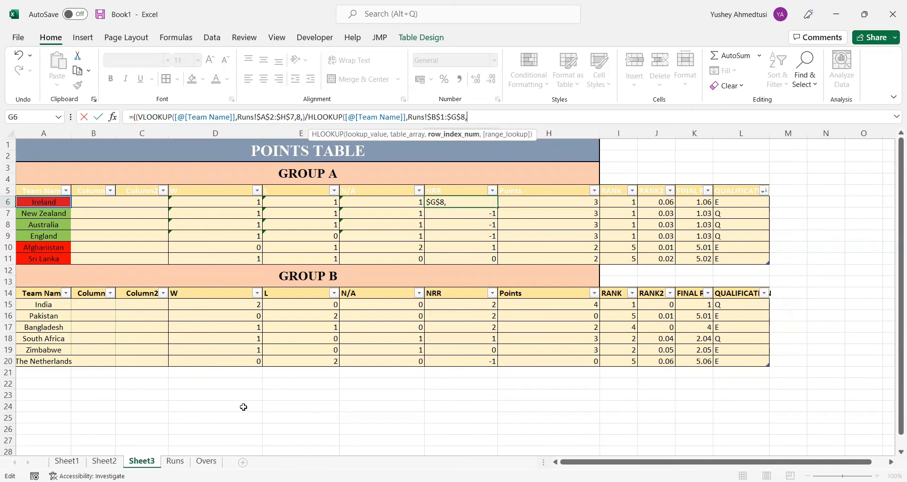
click(181, 462)
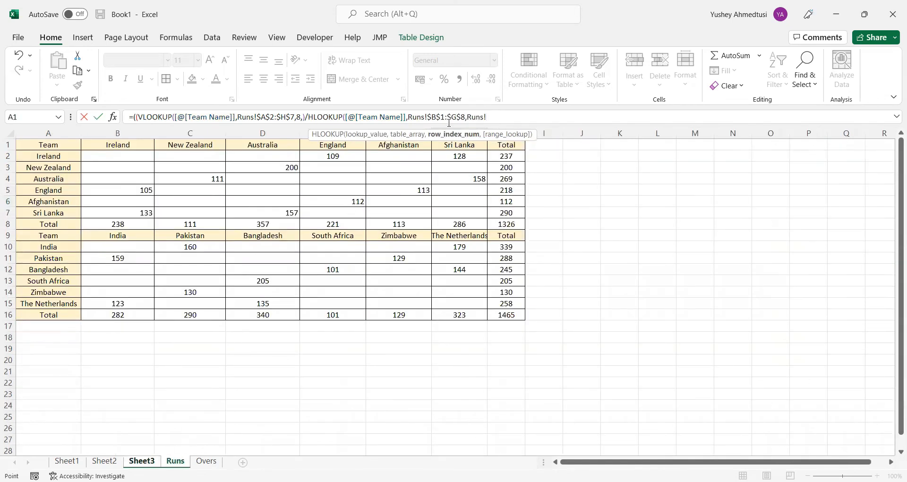
key(BackSpace)
key(BackSpace)
key(BackSpace)
key(BackSpace)
key(BackSpace)
text(8)
text(,))
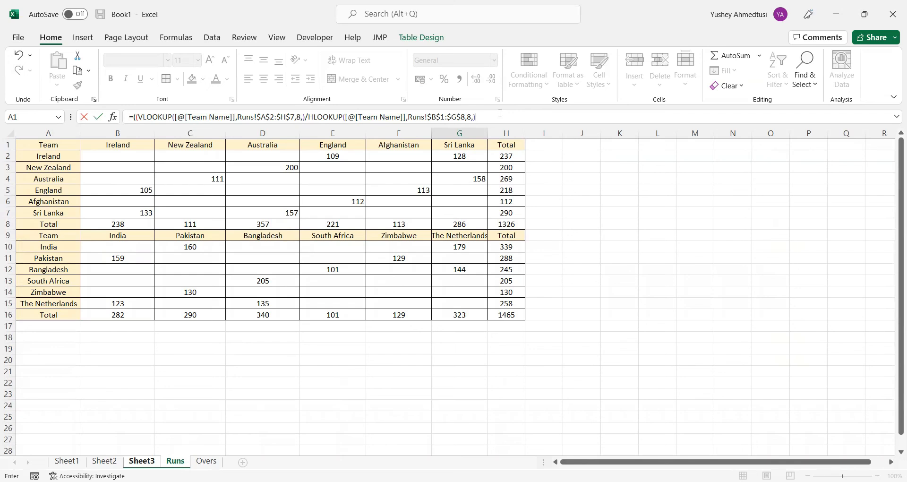
Cut the whole HLOOKUP that follows the division sign out of Ireland's NRR formula
click(309, 118)
drag(476, 116, 310, 114)
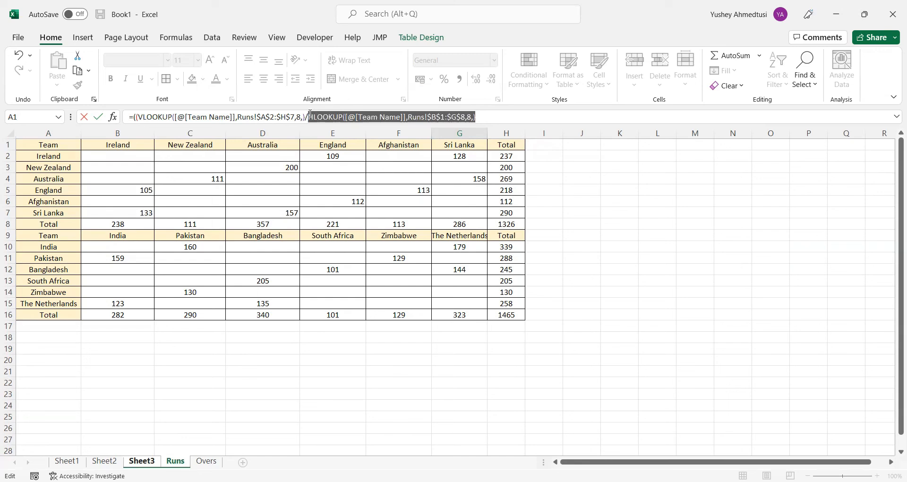
key(ctrl+x)
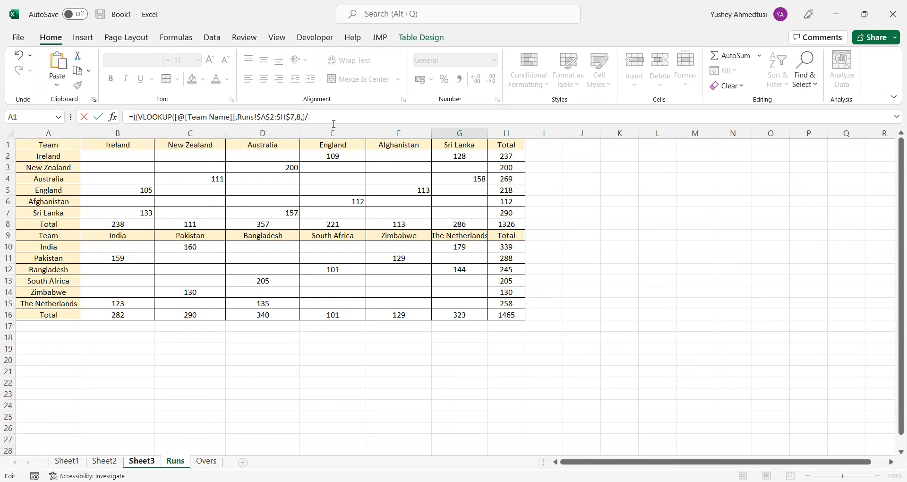
Discard the entire lookup formula in Ireland's NRR cell, including the inserted Overs reference, and leave the cell empty
click(207, 462)
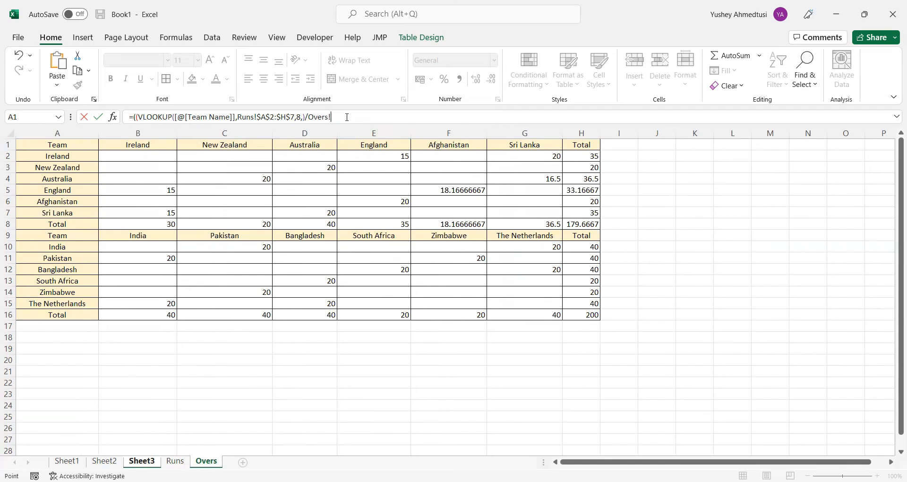
key(BackSpace)
key(BackSpace)
key(BackSpace)
key(BackSpace)
key(BackSpace)
key(BackSpace)
key(BackSpace)
key(ctrl+a)
key(BackSpace)
key(Return)
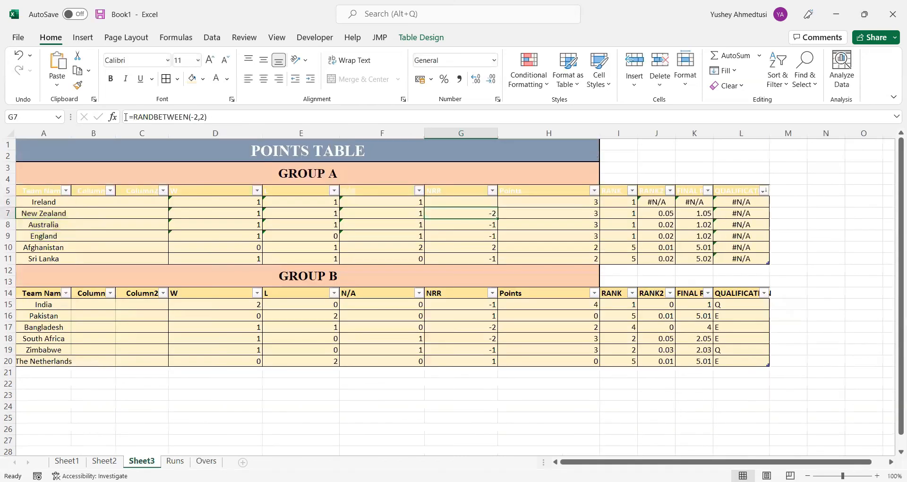
Start a new NRR formula in G6 with two opening parentheses and a VLOOKUP using Ireland's Team Name cell as lookup value
click(479, 200)
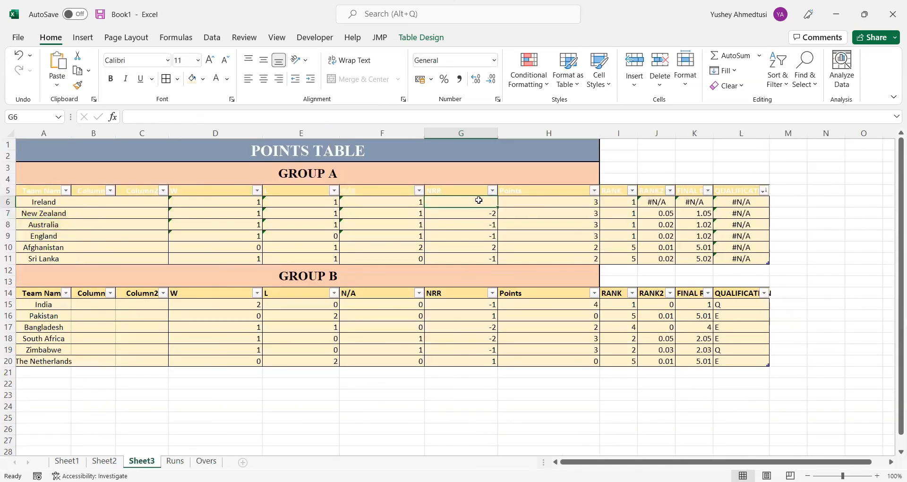
click(174, 116)
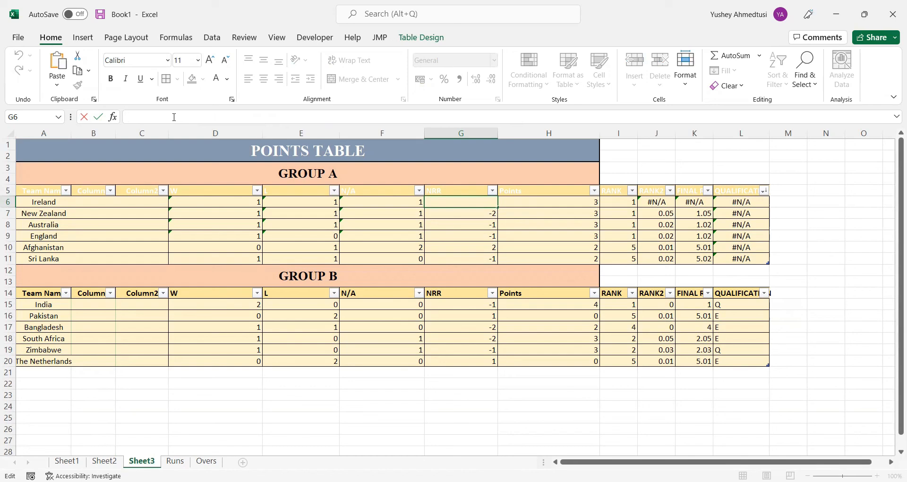
click(175, 461)
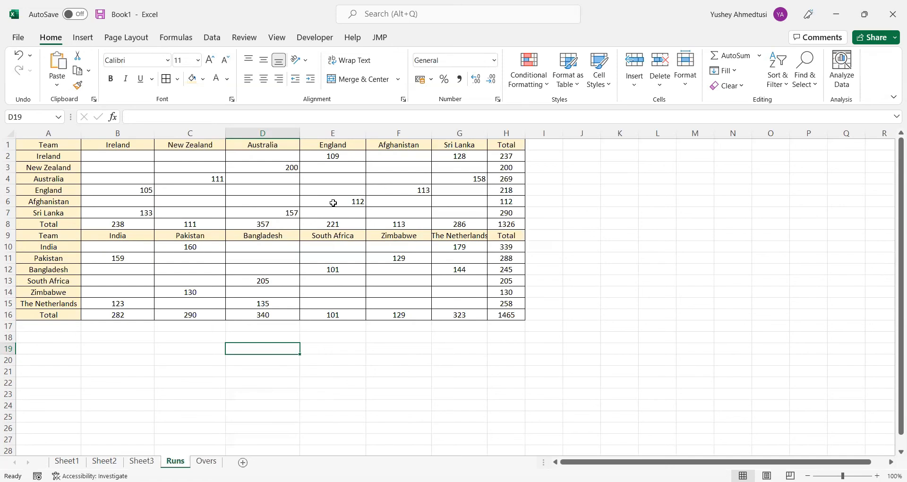
click(142, 462)
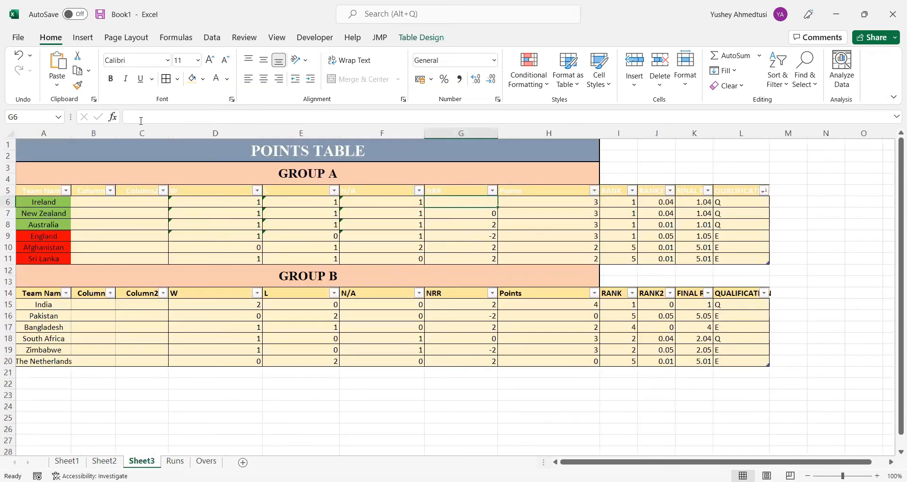
click(141, 120)
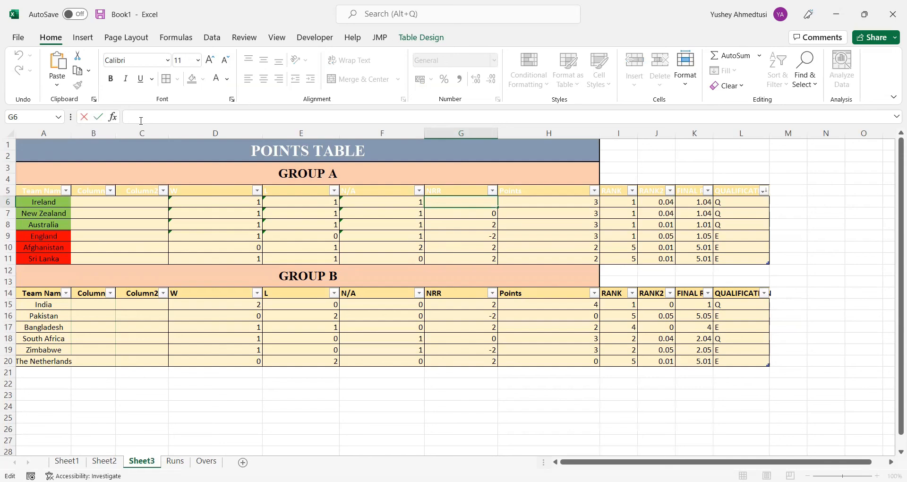
text(=)
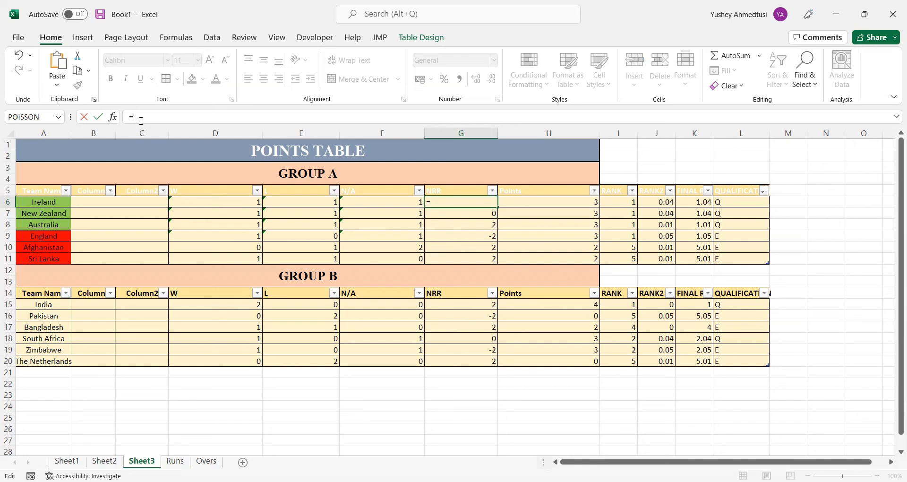
text(VLOOKUP)
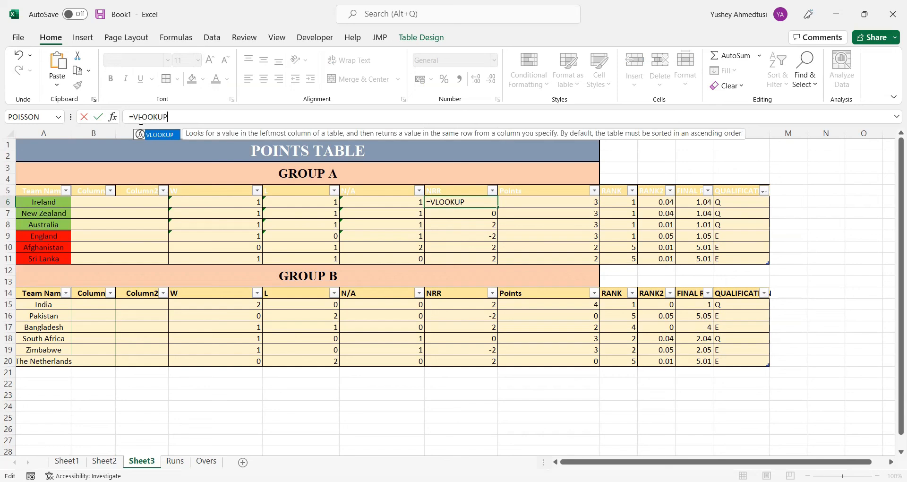
click(136, 119)
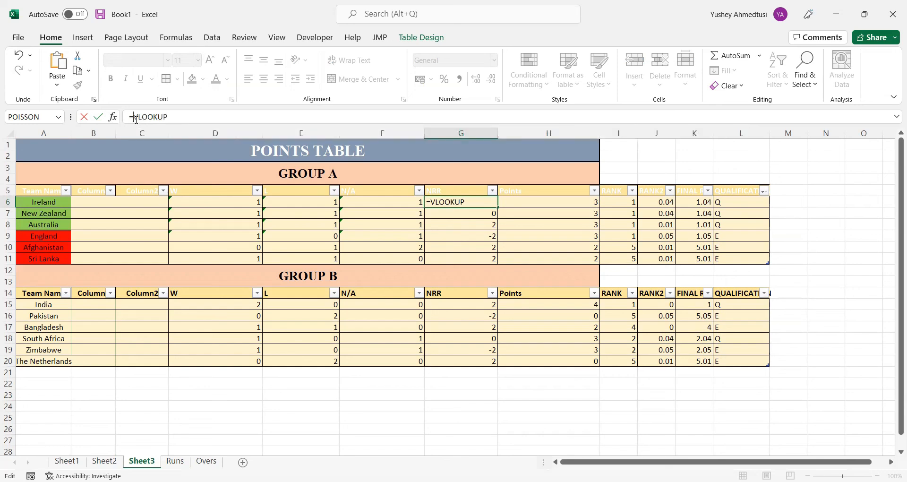
text((()
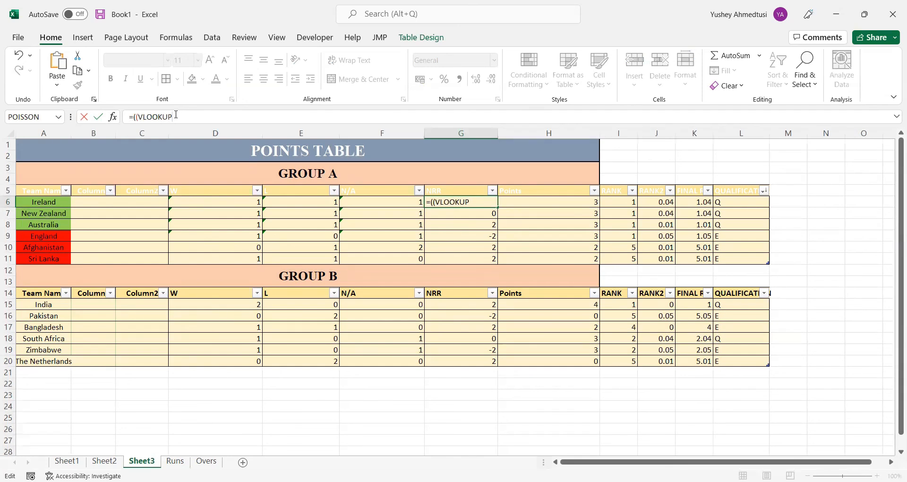
text(()
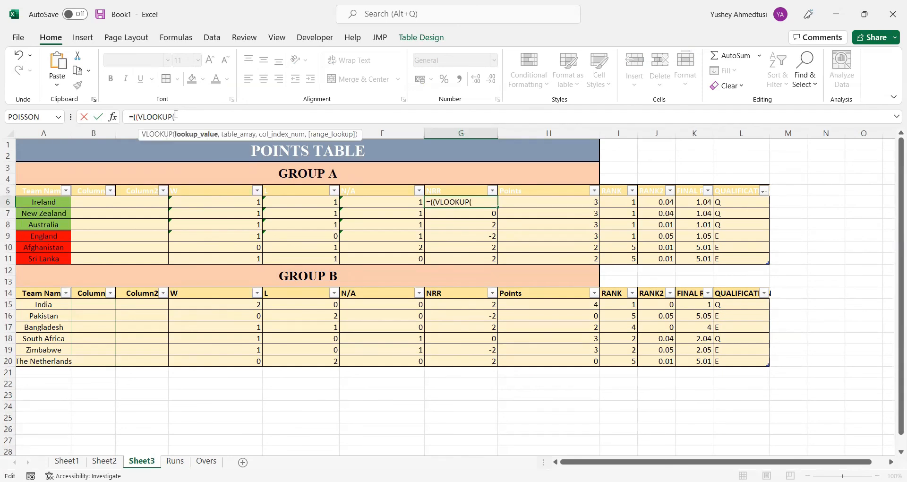
click(48, 203)
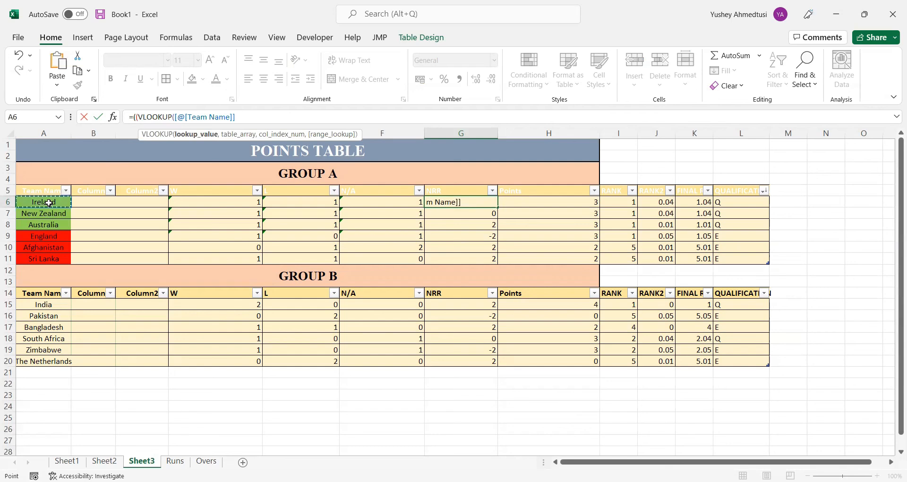
text(,)
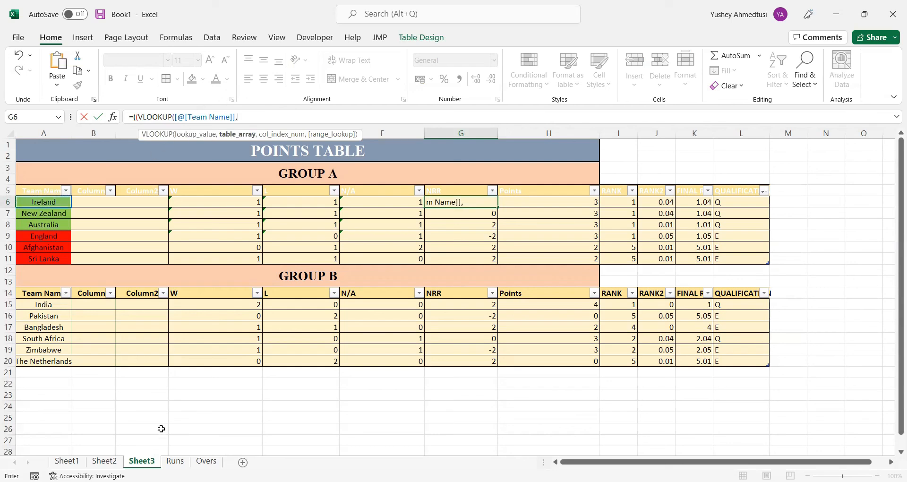
Complete the VLOOKUP with absolute range Runs!$A$2:$H$7, column index 8 and an empty range lookup, followed by a division sign
click(175, 461)
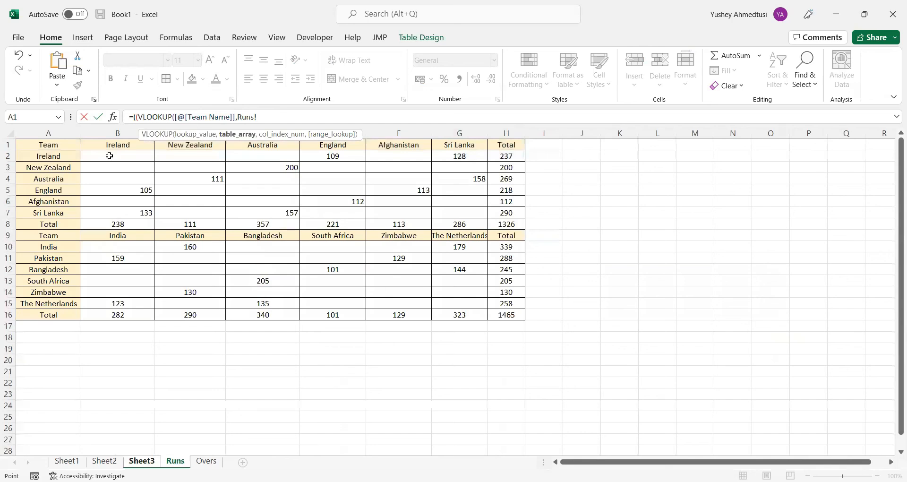
key(BackSpace)
key(BackSpace)
key(BackSpace)
key(BackSpace)
key(BackSpace)
click(41, 158)
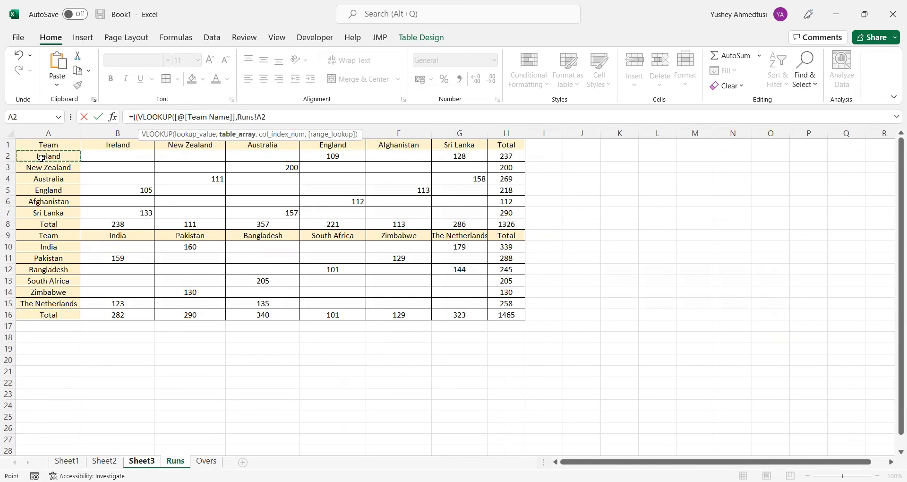
drag(432, 206, 494, 211)
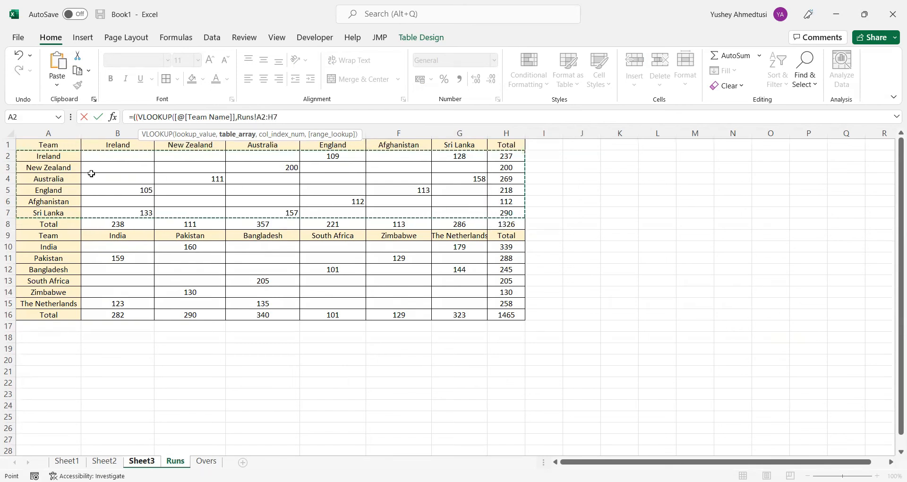
key(F4)
text(,)
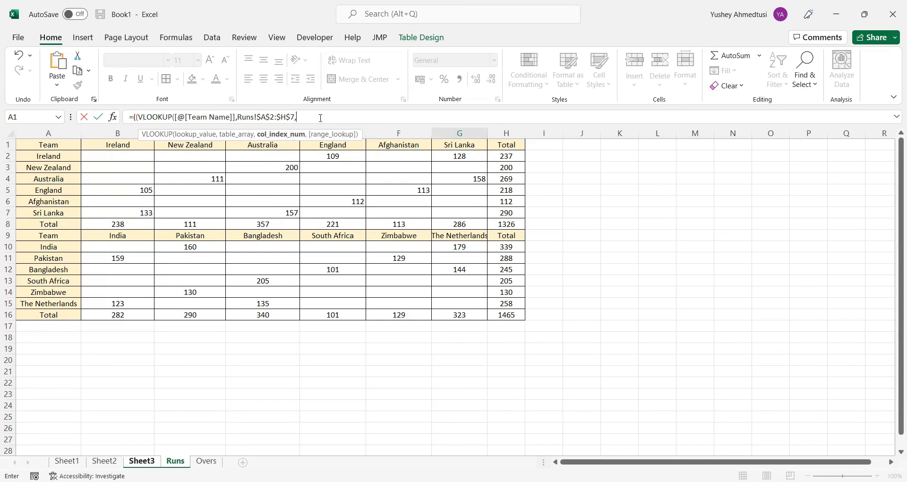
text(8,)
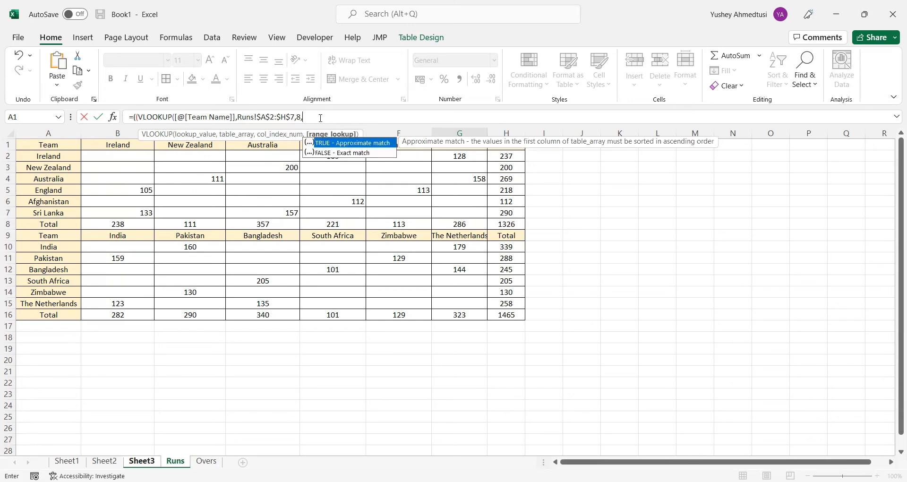
text()/)
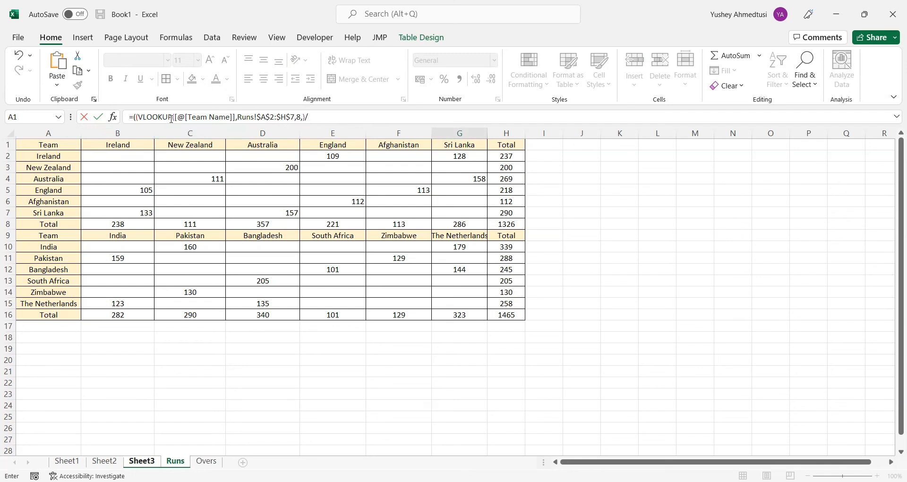
click(138, 118)
text(()
click(206, 461)
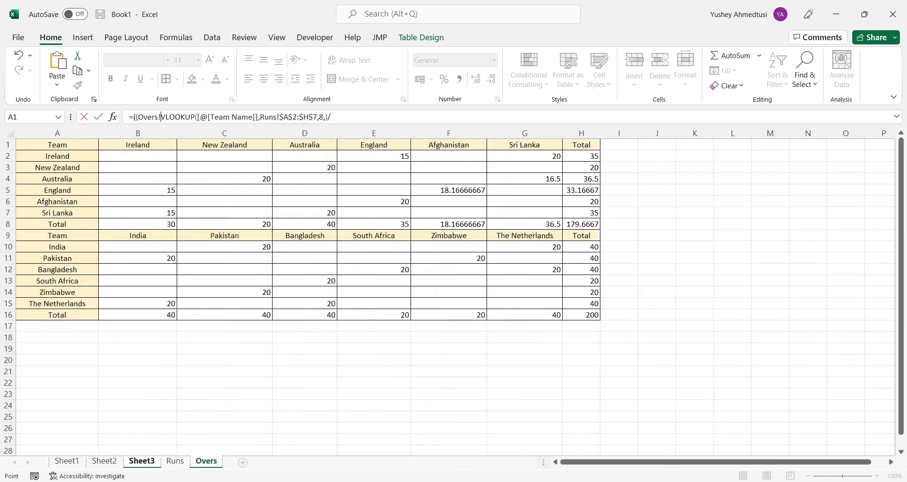
click(166, 120)
key(BackSpace)
key(BackSpace)
key(BackSpace)
key(BackSpace)
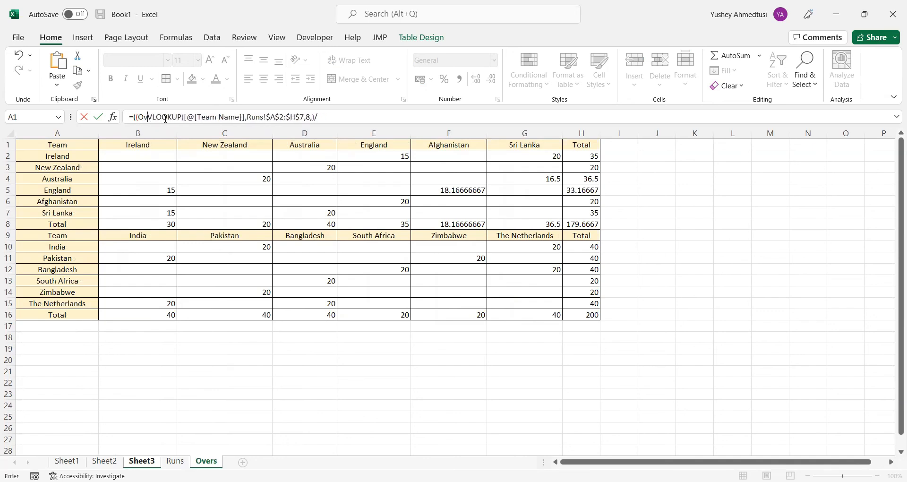
key(BackSpace)
key(BackSpace)
Divide by a copy of the VLOOKUP pointed at Overs!$A$2:$H$7, closing the parenthesis and appending a minus sign
click(340, 119)
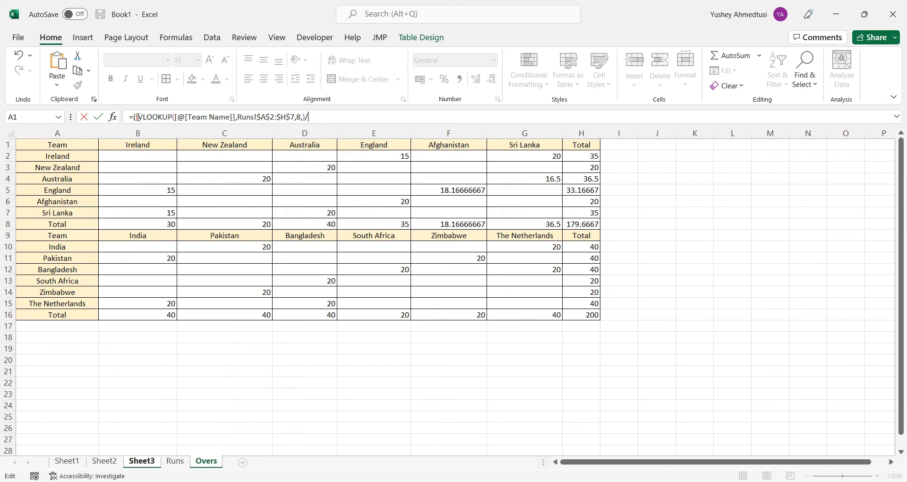
drag(139, 117, 307, 116)
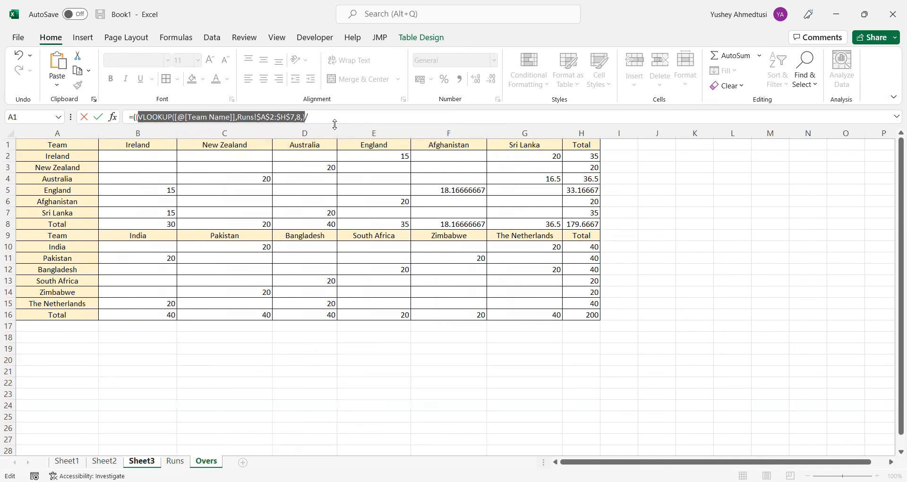
click(328, 118)
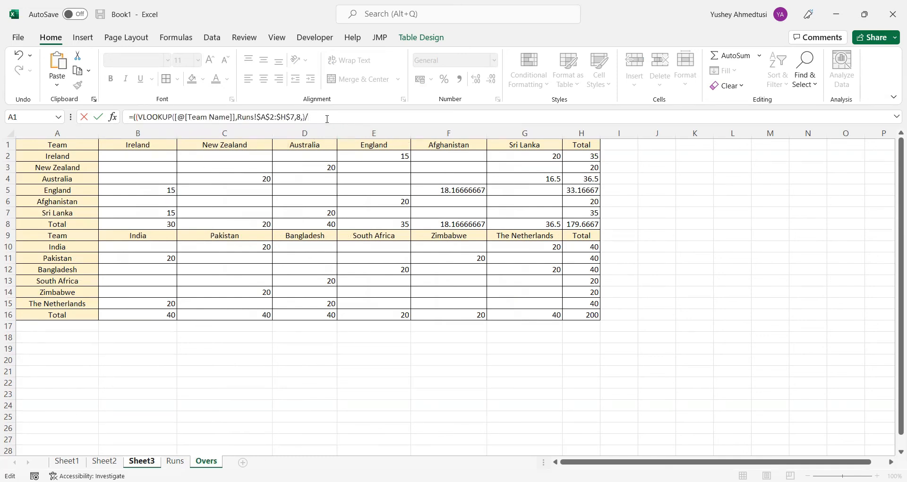
key(ctrl+v)
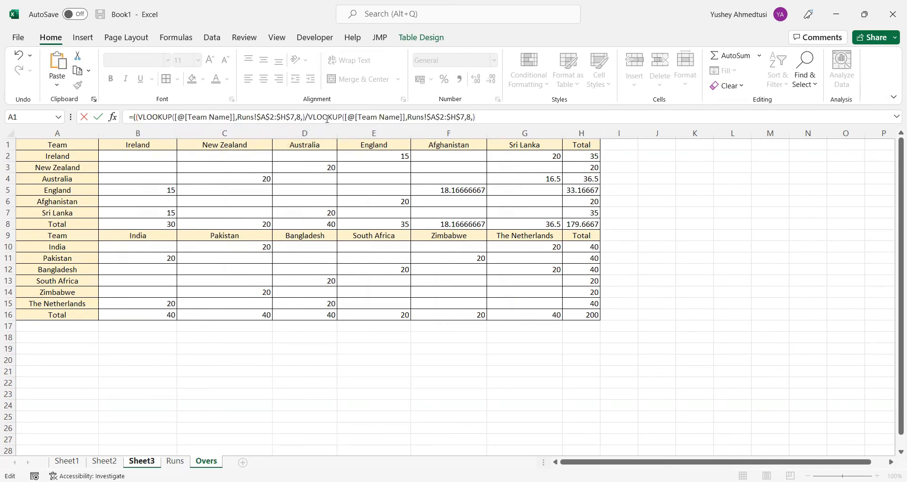
click(424, 118)
key(BackSpace)
key(BackSpace)
key(BackSpace)
text(Over)
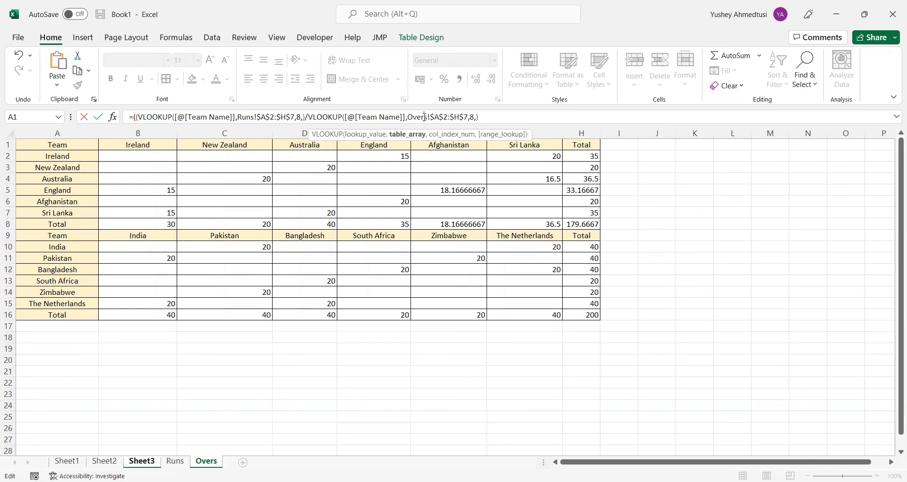
click(486, 115)
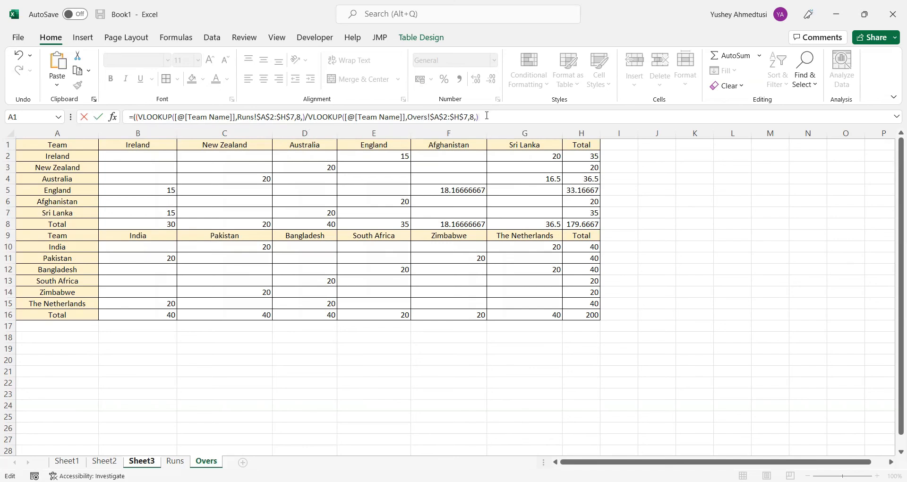
text()-)
click(175, 460)
click(175, 461)
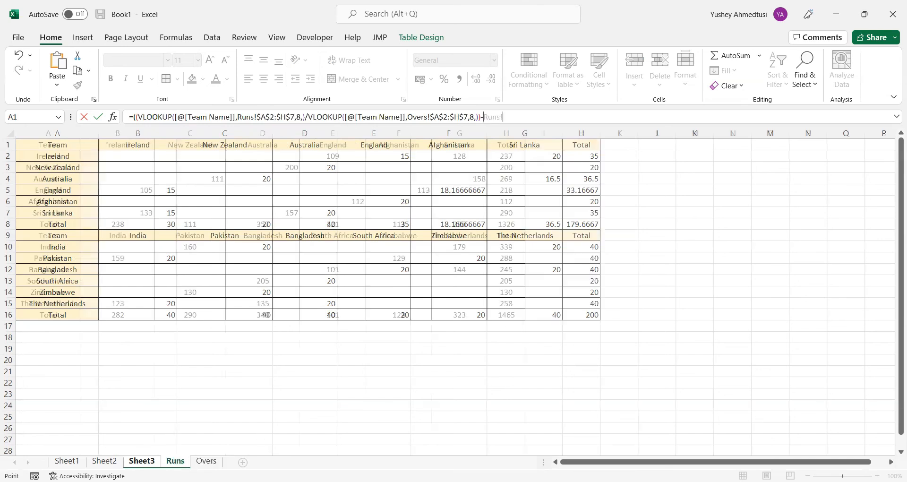
key(BackSpace)
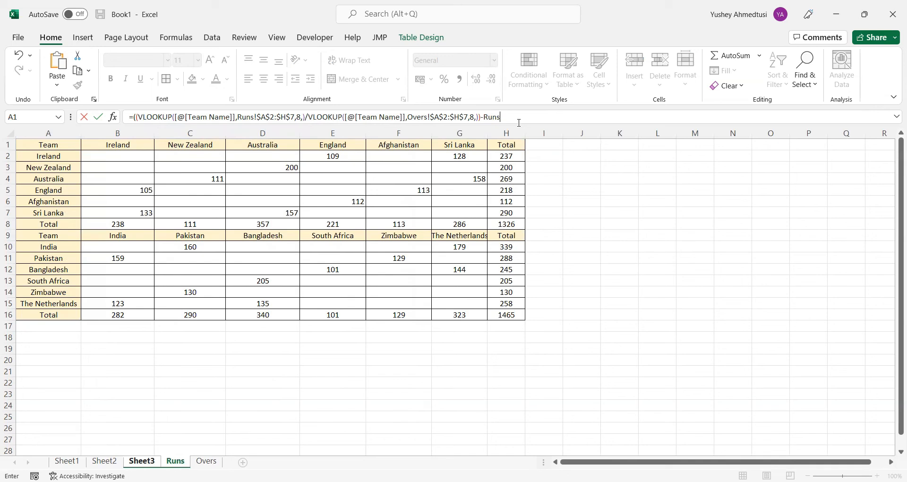
key(BackSpace)
key(BackSpace)
key(BackSpace)
key(BackSpace)
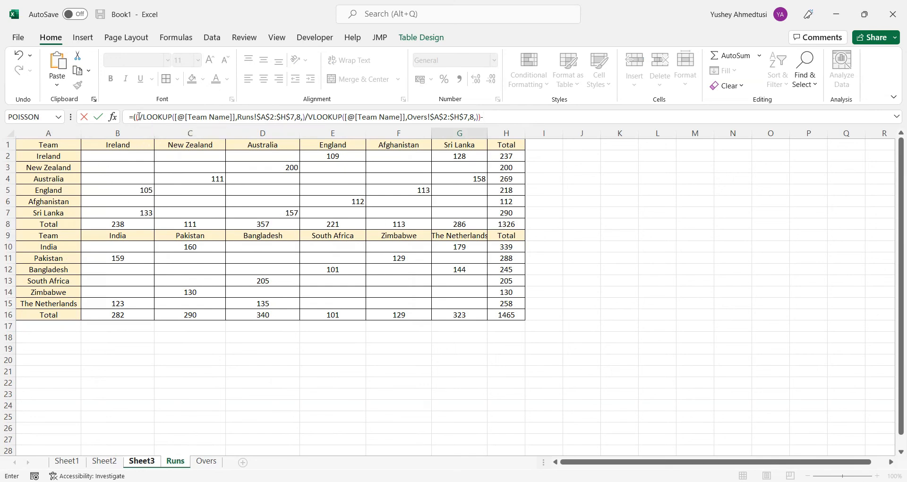
Duplicate the Runs-over-Overs VLOOKUP division after the minus sign in the NRR formula
drag(138, 117, 478, 110)
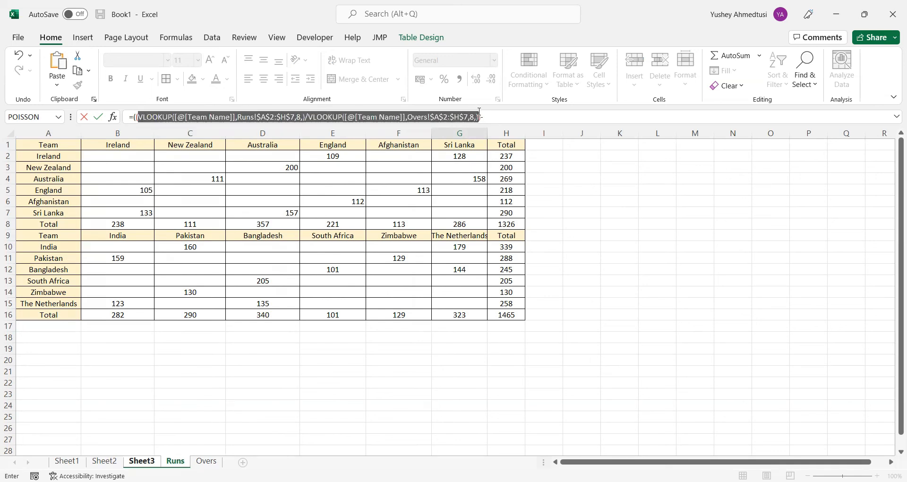
key(F2)
click(509, 118)
key(ctrl+v)
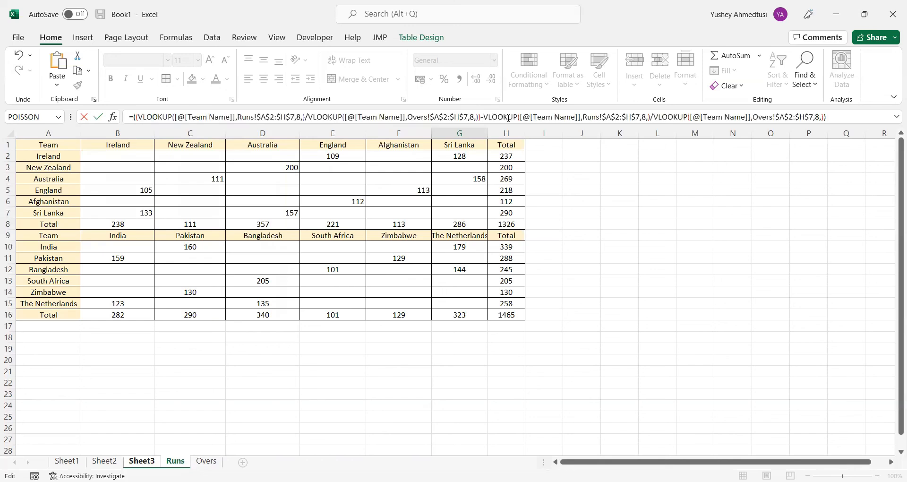
Turn the VLOOKUP after the minus sign into an HLOOKUP with the absolute range Runs!$B$1:$G$8
click(490, 117)
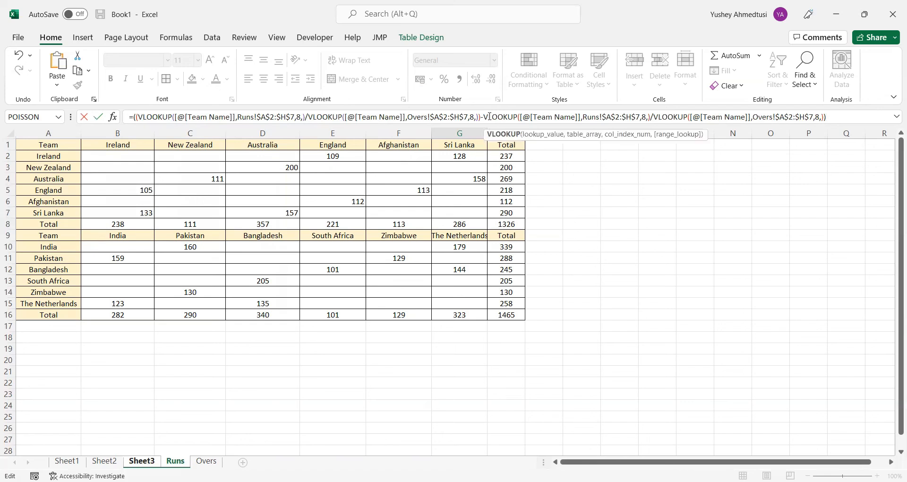
key(BackSpace)
text(H)
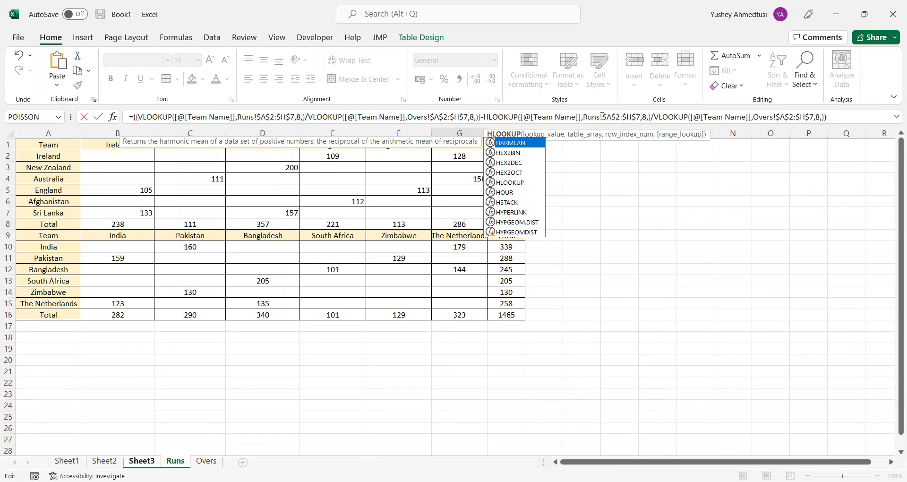
drag(604, 116, 642, 116)
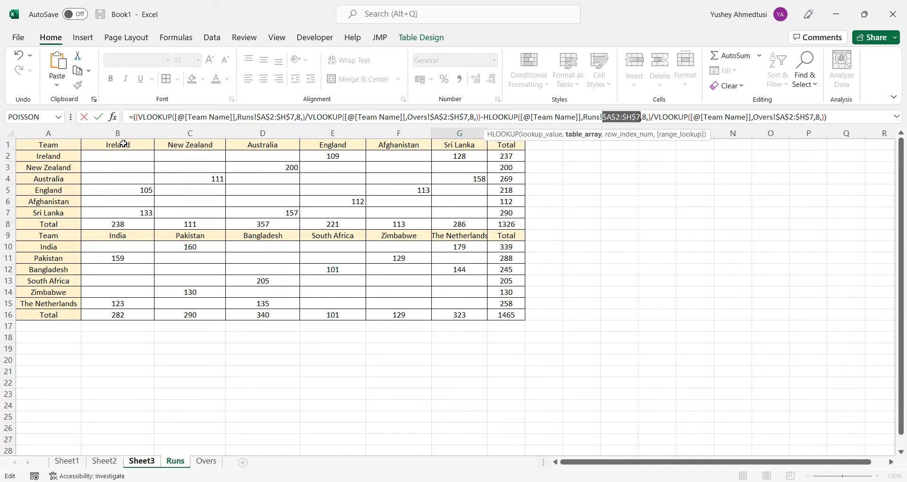
click(585, 116)
drag(585, 116, 640, 117)
click(119, 146)
drag(152, 151, 446, 218)
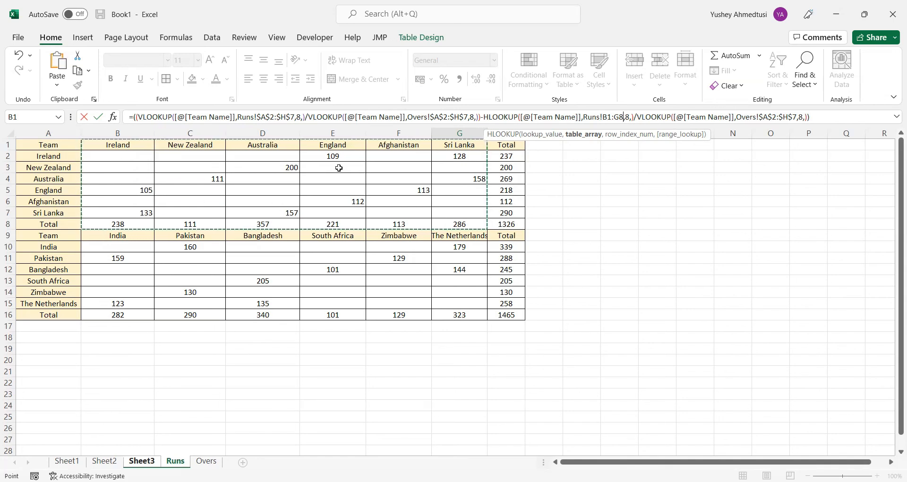
key(F4)
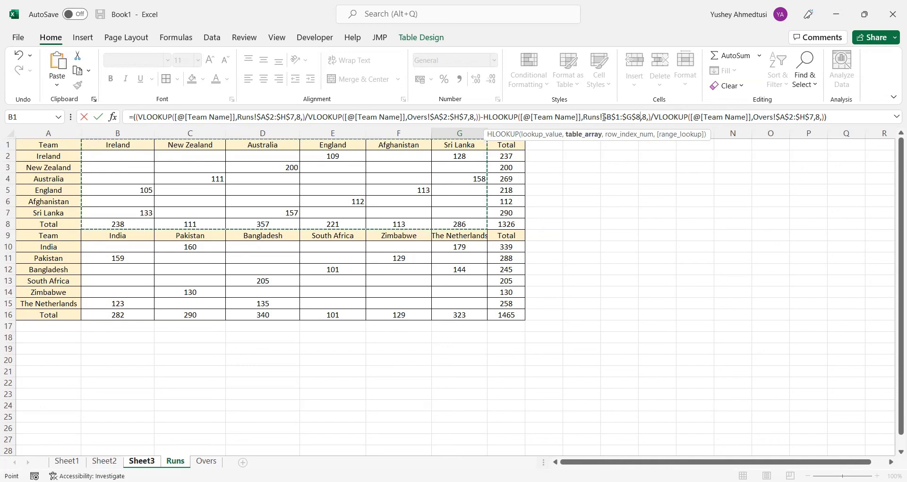
Copy the range $B$1:$G$8 into the final Overs lookup of the NRR formula and turn it into an HLOOKUP
drag(604, 117, 641, 117)
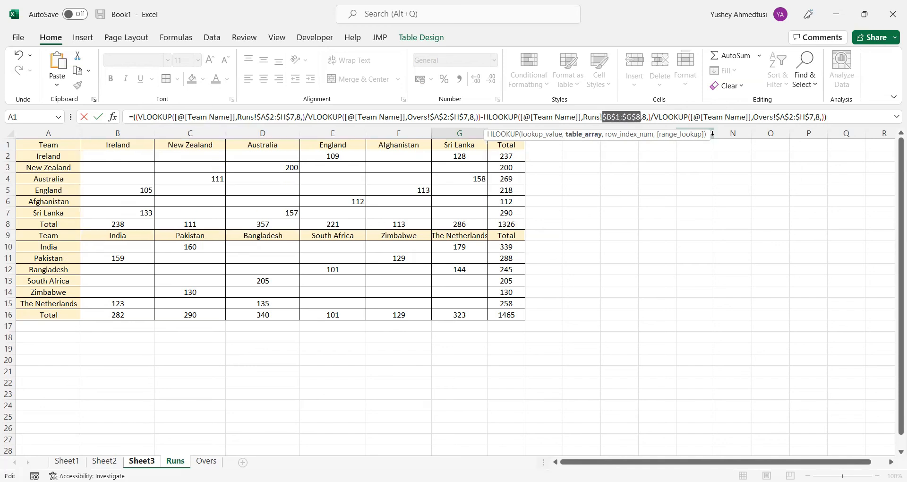
click(779, 116)
drag(778, 117, 813, 117)
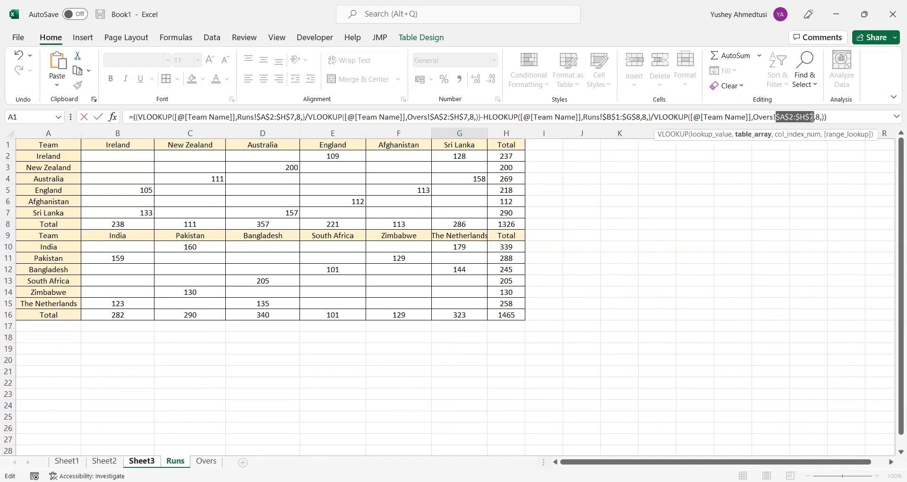
key(ctrl+v)
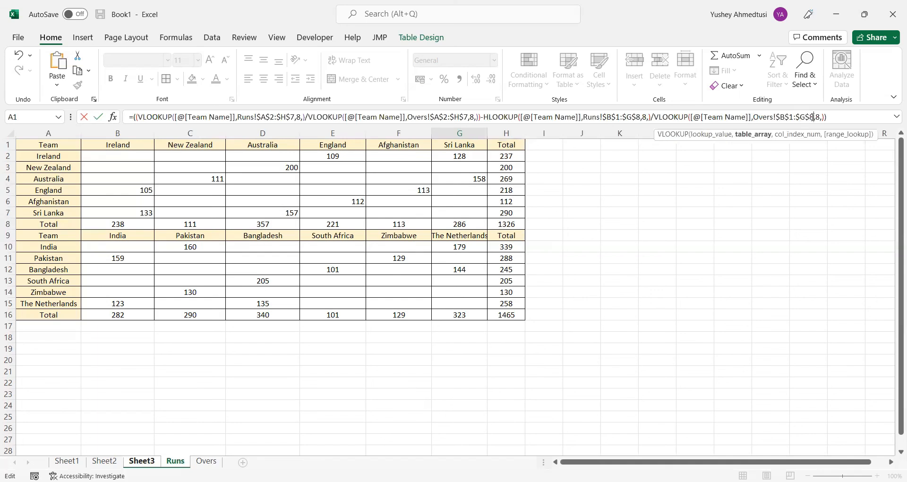
click(660, 117)
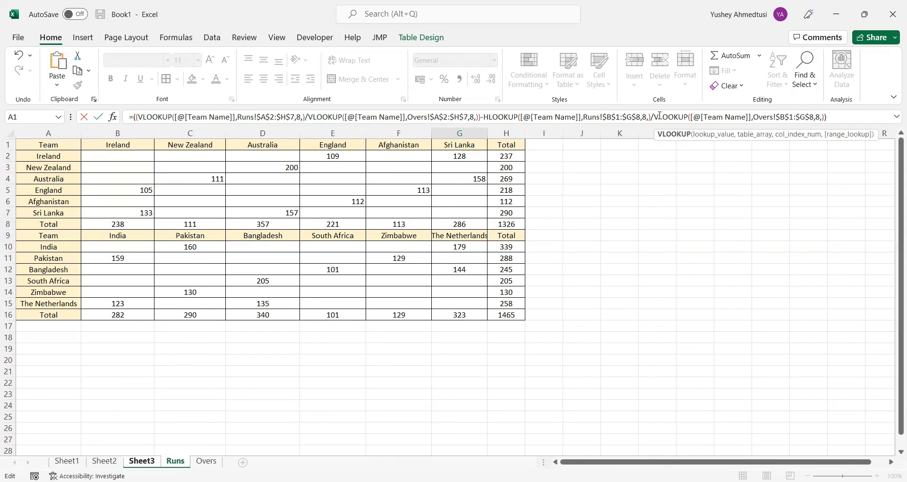
key(BackSpace)
text(H)
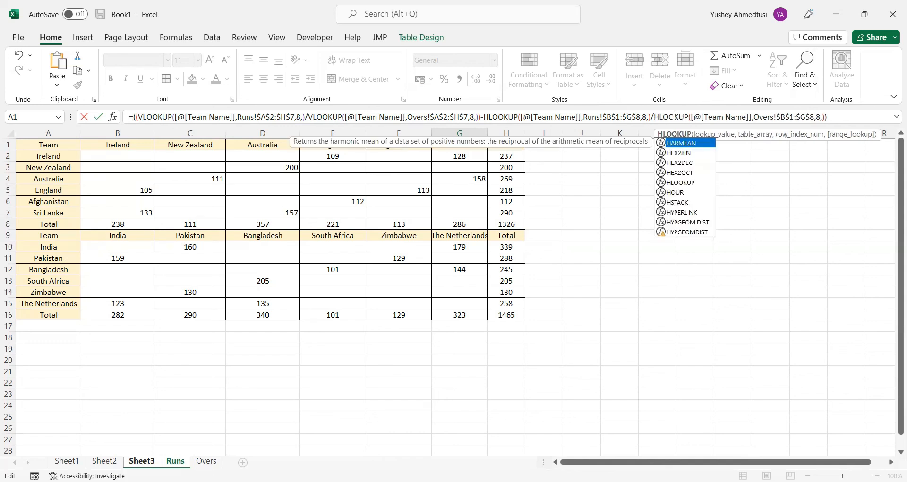
Balance the closing parentheses of the NRR formula and enter it for the Group A table
click(853, 117)
text())
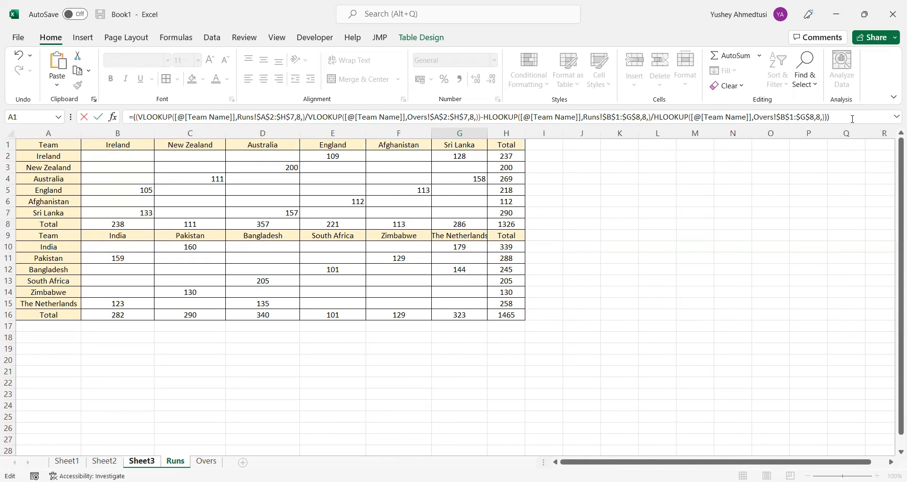
key(Return)
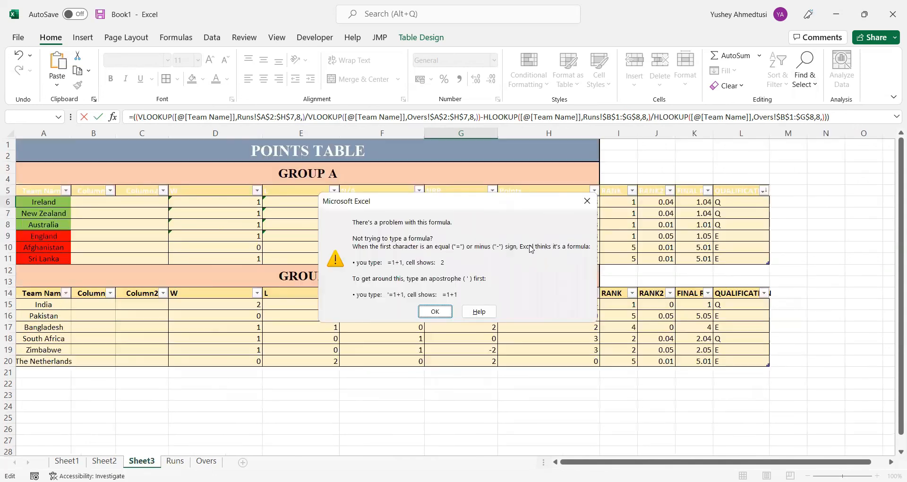
click(432, 311)
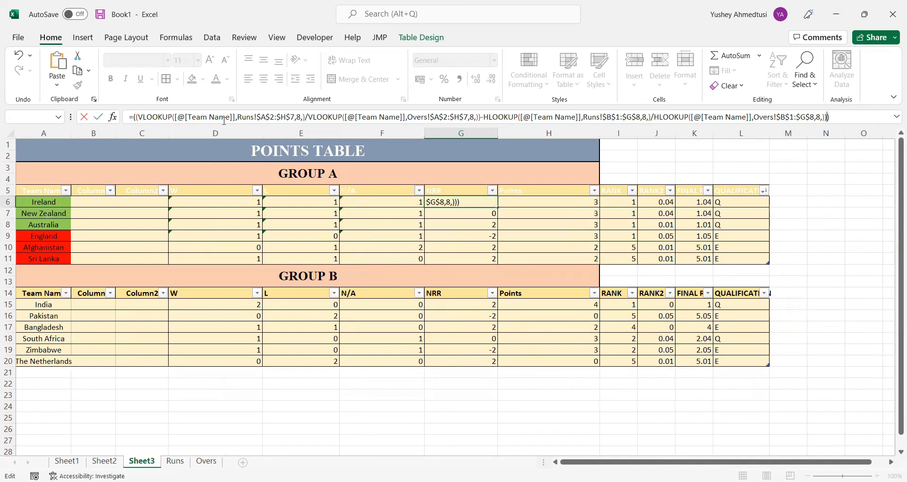
click(162, 117)
click(830, 117)
key(Return)
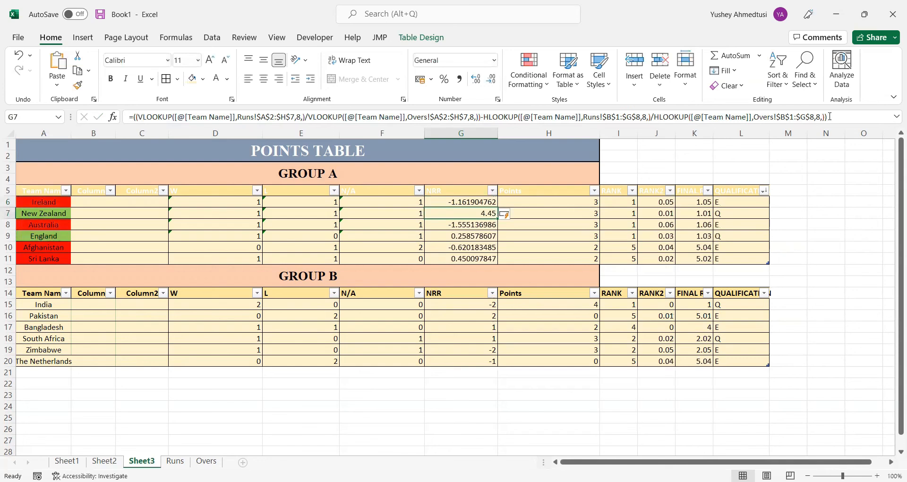
Clear the RANDBETWEEN formula from India's NRR cell G15 in the Group B table
click(451, 200)
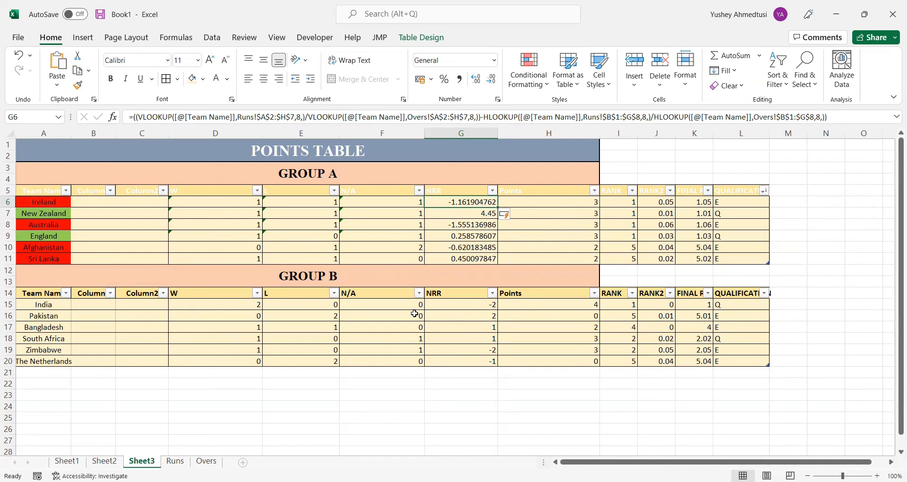
click(476, 303)
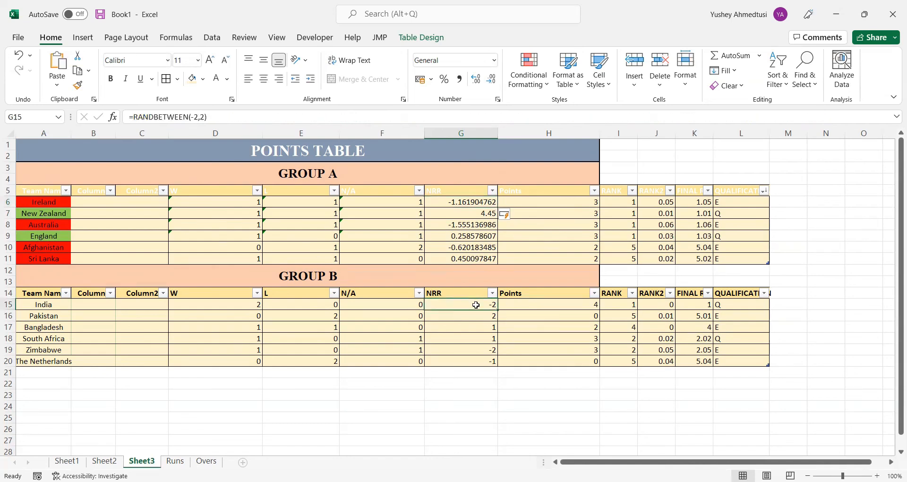
drag(231, 117, 125, 117)
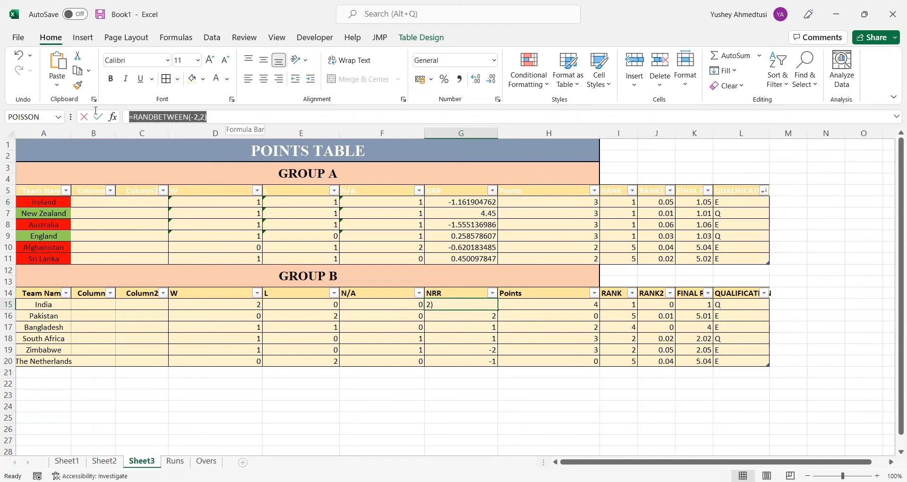
key(BackSpace)
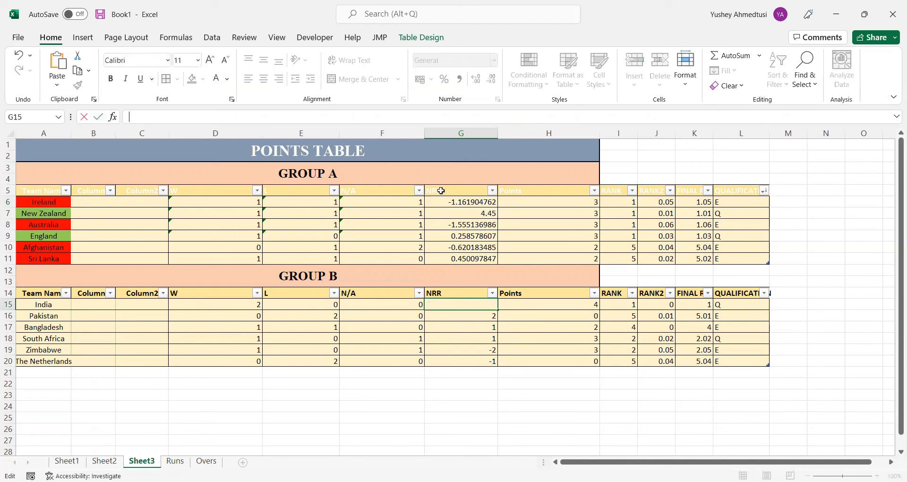
click(450, 202)
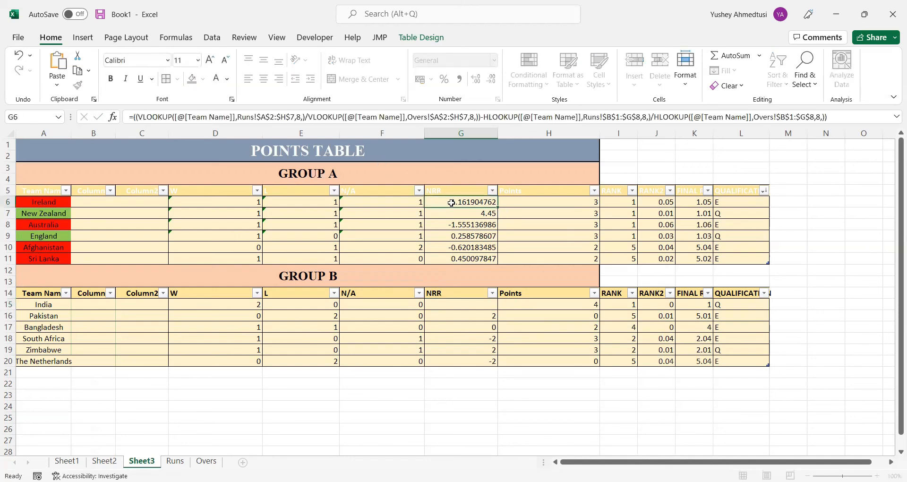
click(130, 117)
key(ctrl+a)
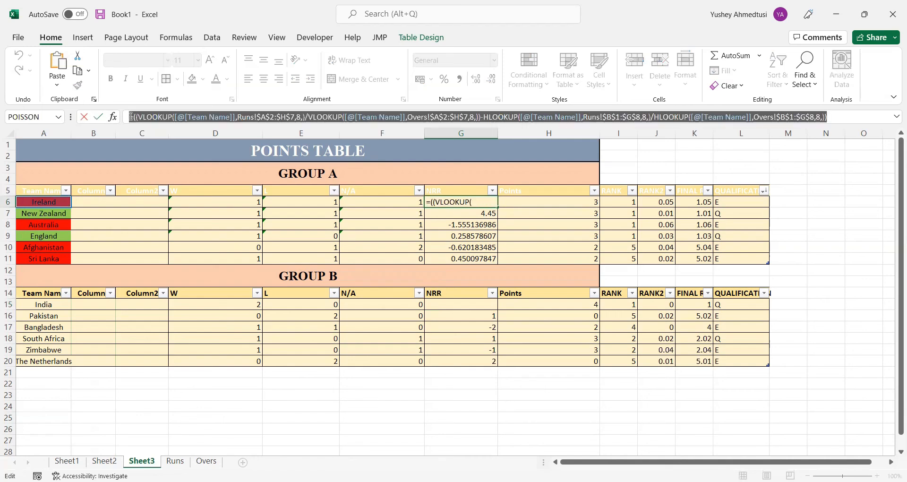
text(=)
click(454, 303)
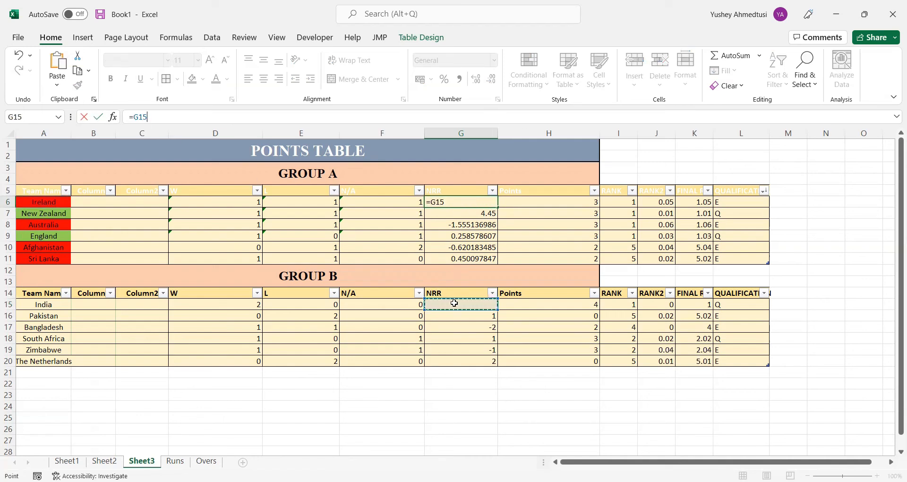
click(703, 162)
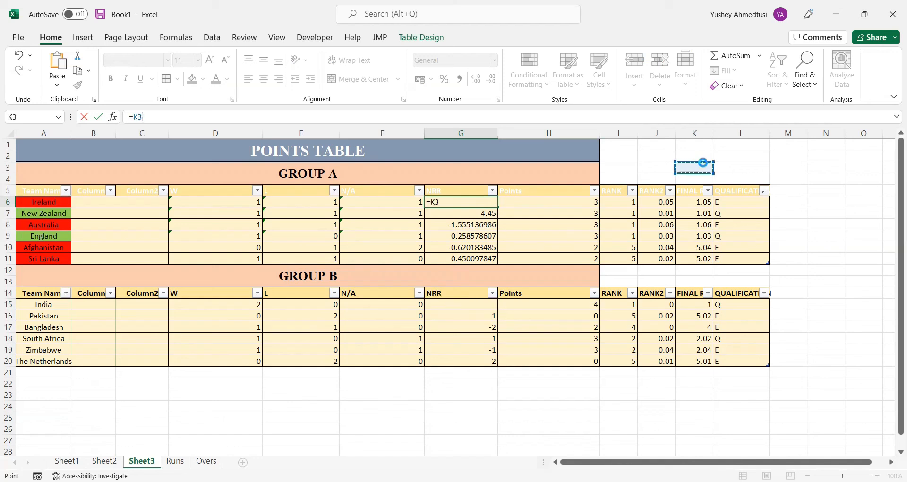
key(Return)
key(Return)
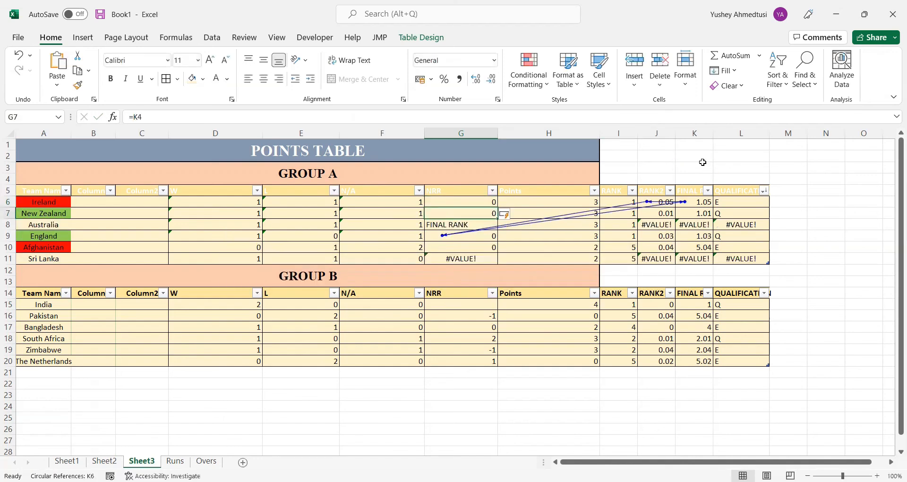
key(ctrl+z)
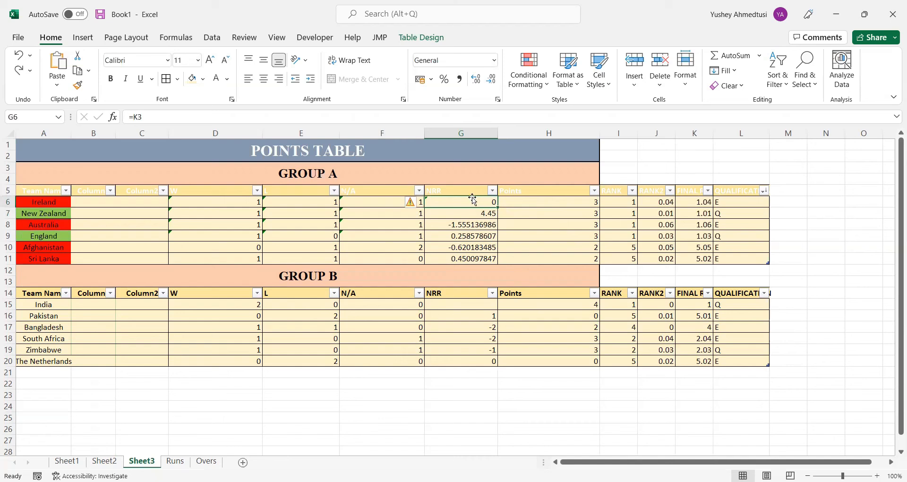
Copy New Zealand's NRR formula from G7 into Ireland's cell G6 and India's cell G15
click(473, 213)
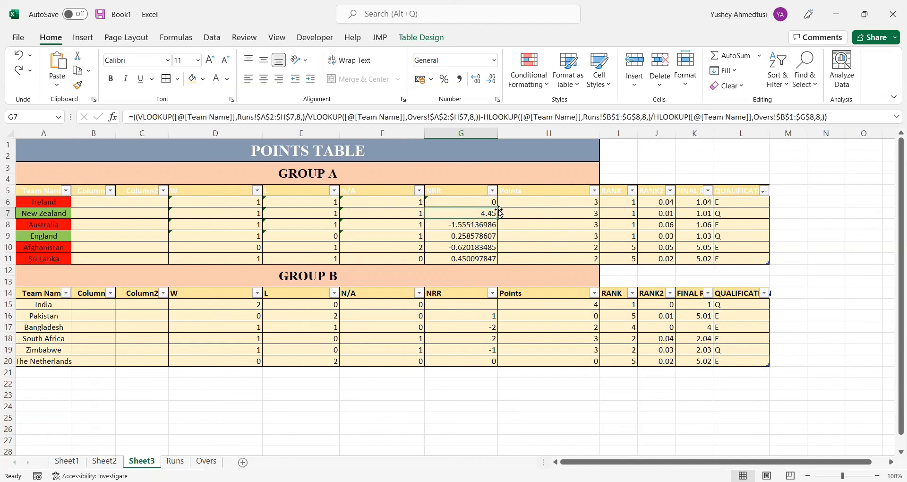
key(ctrl+c)
click(493, 205)
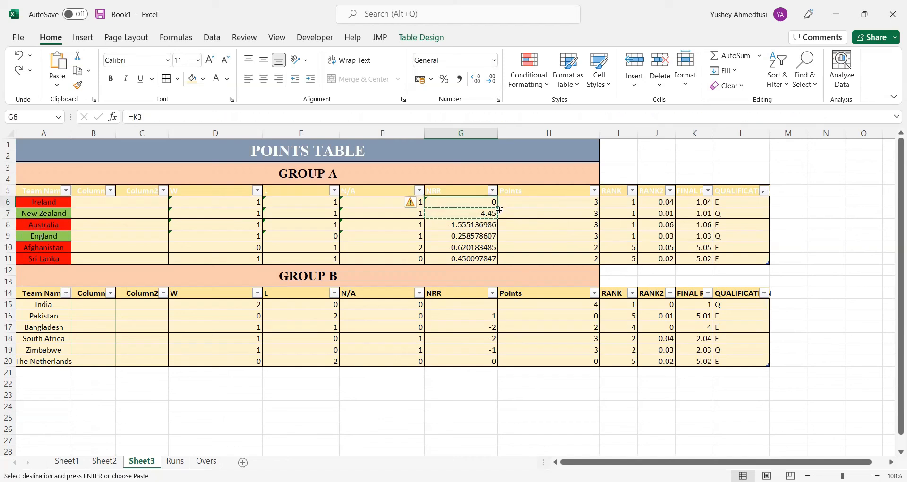
key(ctrl+v)
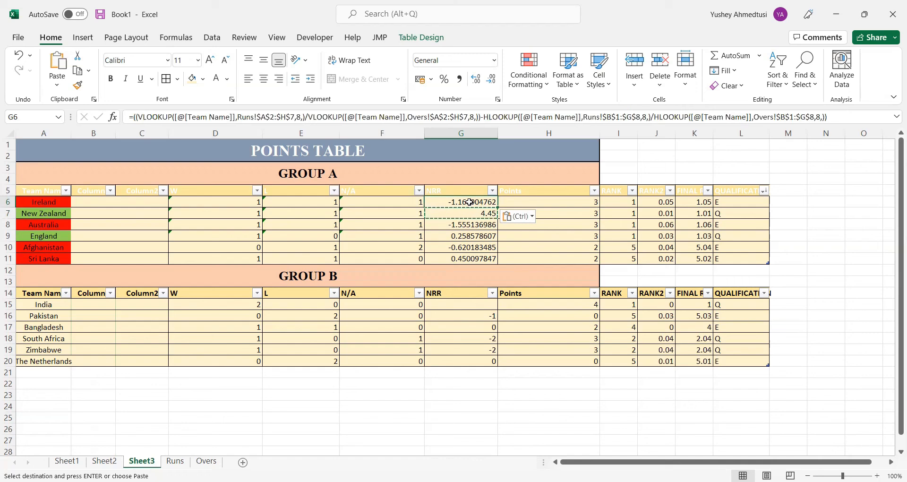
click(461, 303)
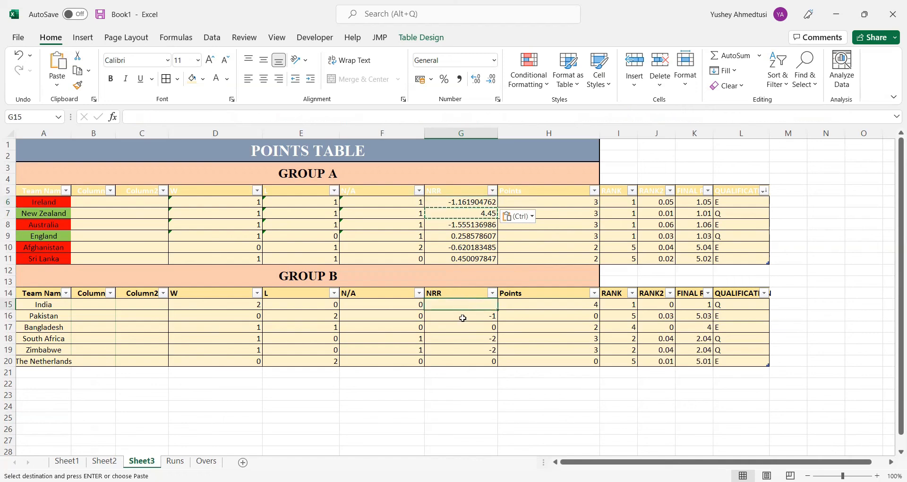
key(ctrl+v)
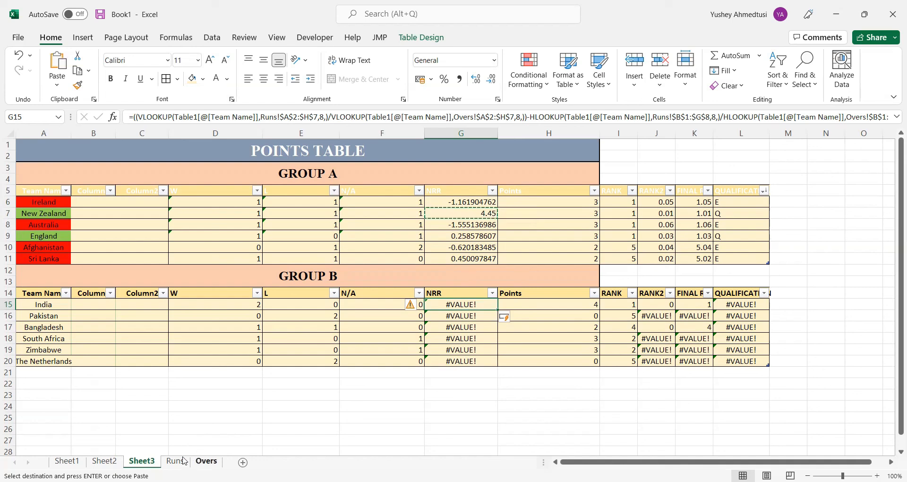
Change the lookup value's table reference from Table1 to Table2 in the first VLOOKUP of G15 and enter the formula
click(199, 117)
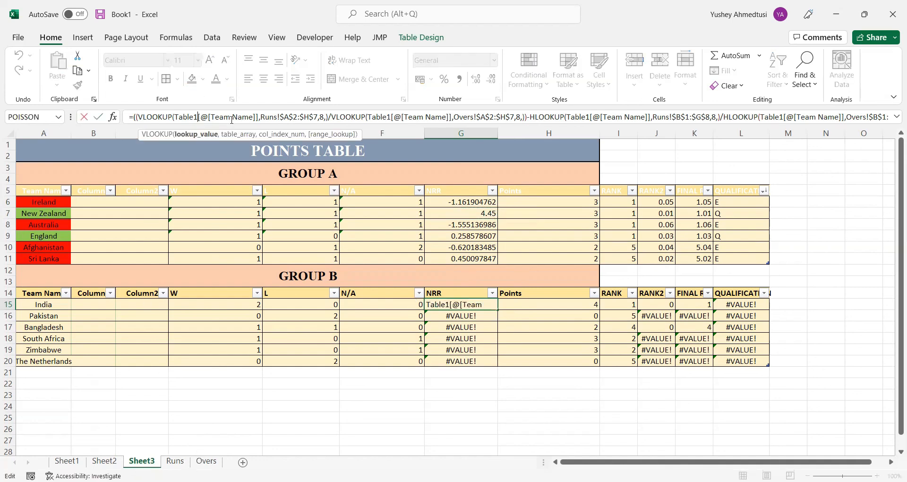
key(BackSpace)
text(2)
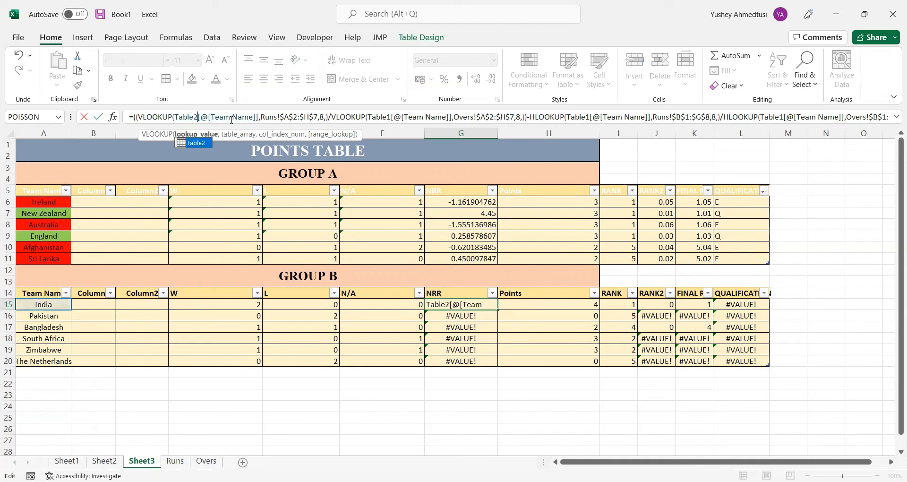
click(180, 461)
key(Return)
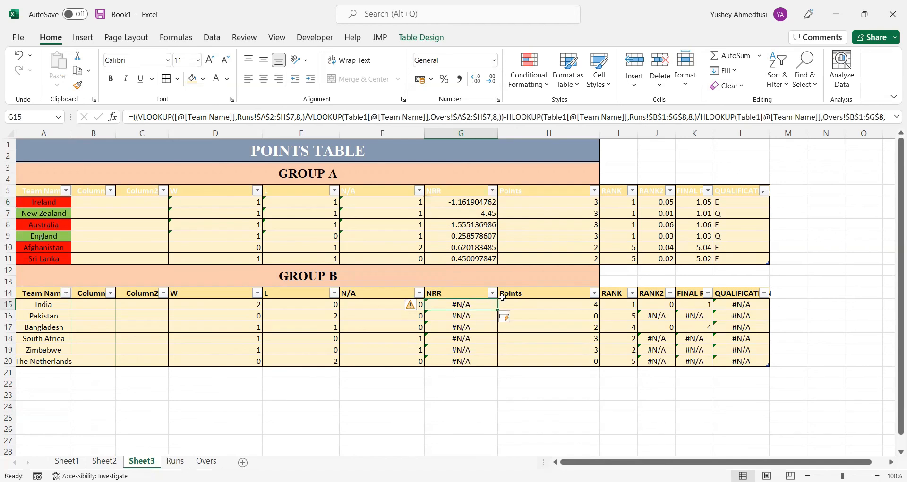
In G15's NRR formula, change the second VLOOKUP's lookup value reference from Table1 to Table2
click(193, 120)
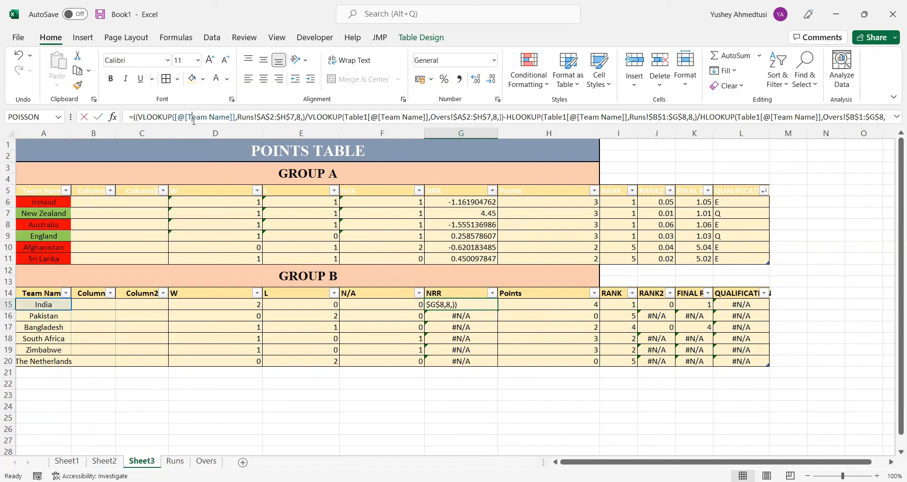
click(188, 119)
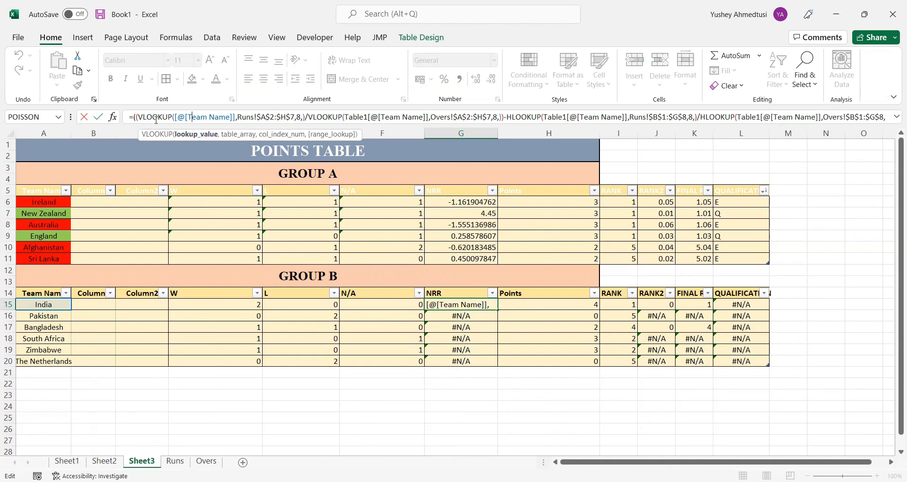
click(376, 117)
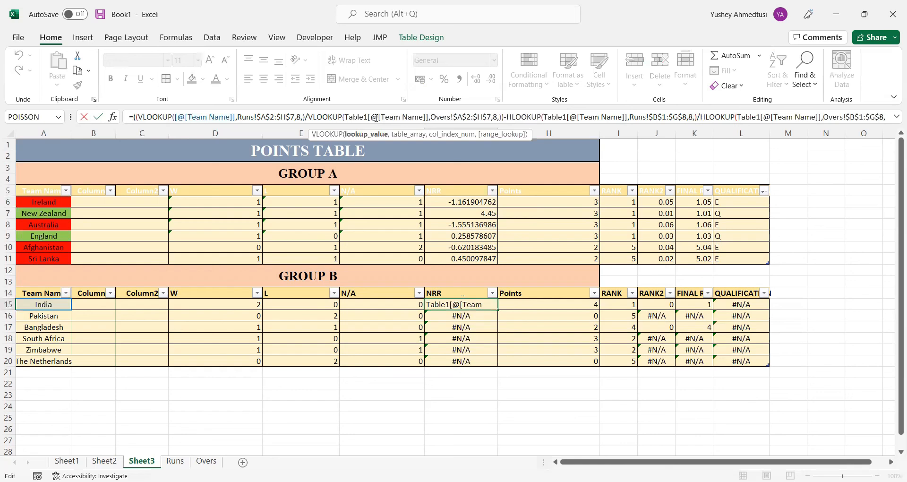
key(BackSpace)
text(2)
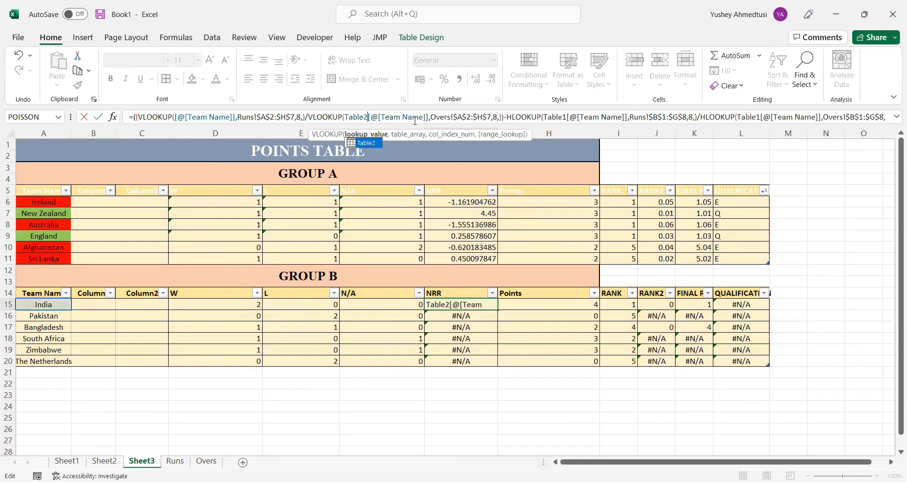
Replace the first VLOOKUP's table array with the absolute Group B range $A$10:$H$15 on the Runs sheet
click(235, 117)
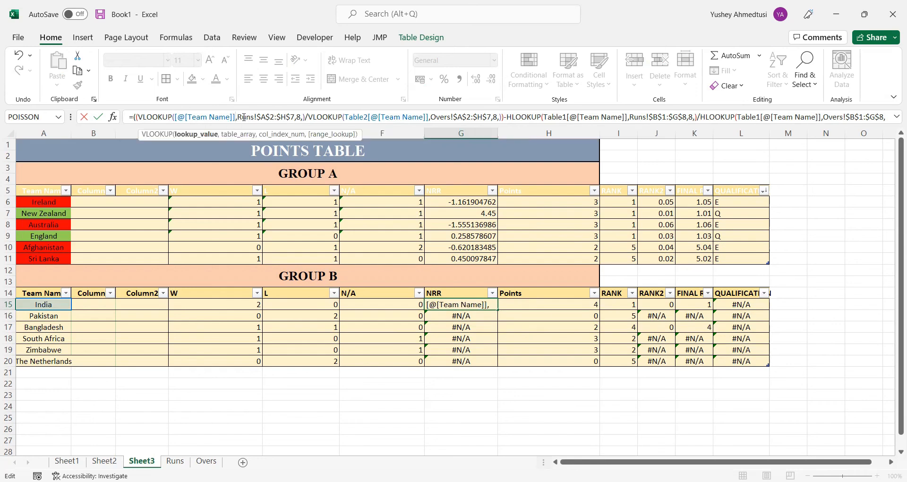
click(259, 118)
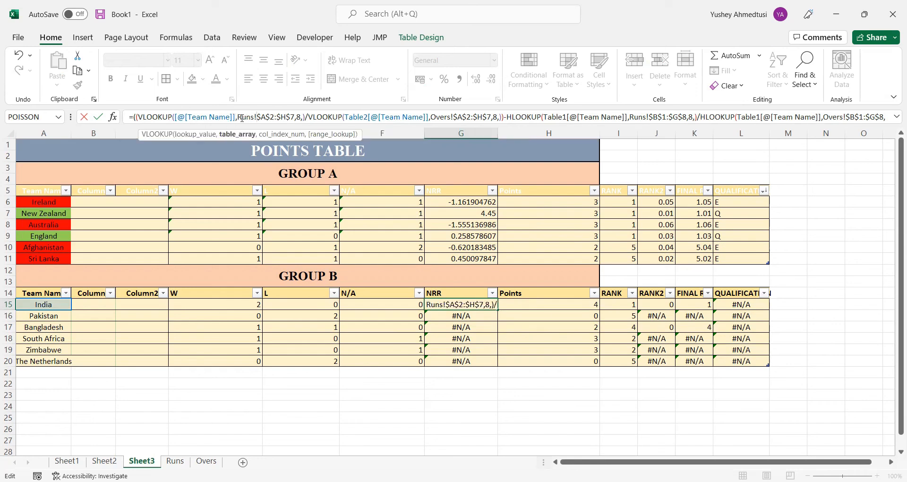
drag(238, 117, 295, 117)
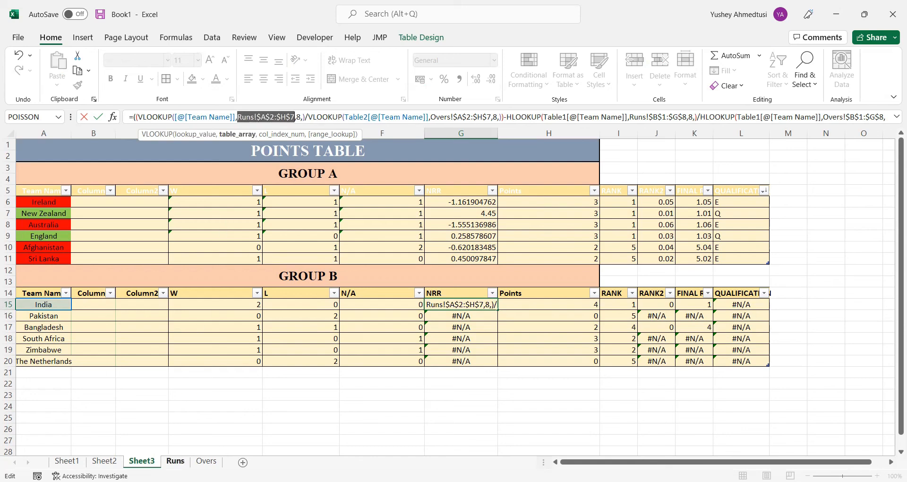
click(175, 461)
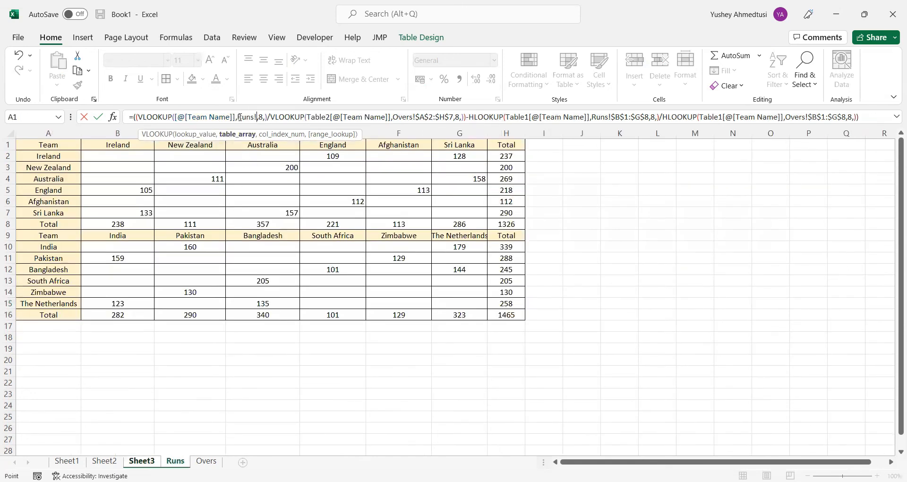
drag(238, 117, 257, 117)
click(64, 246)
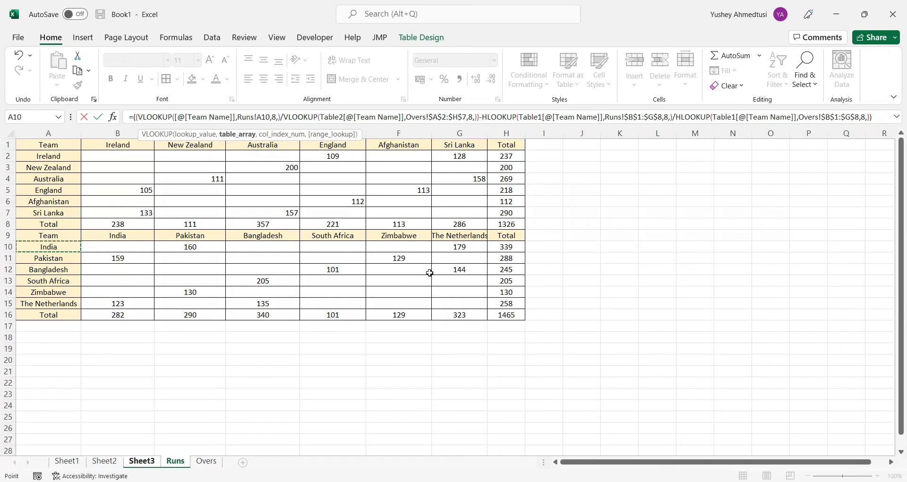
shift+click(492, 303)
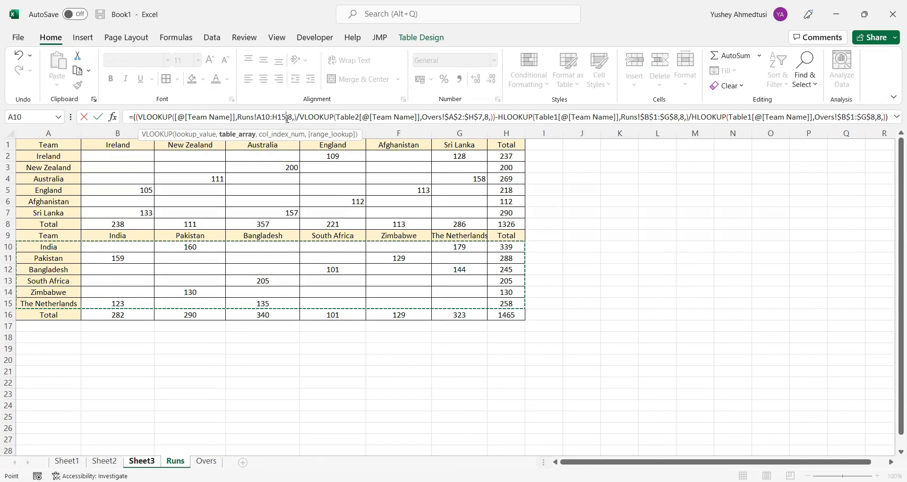
key(F4)
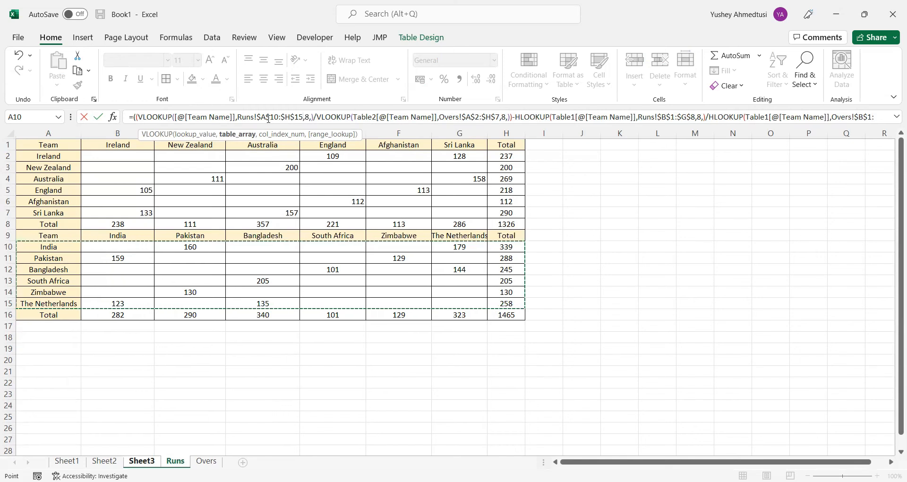
Copy the range $A$10:$H$15 over the Overs table array in the second VLOOKUP
drag(257, 117, 303, 116)
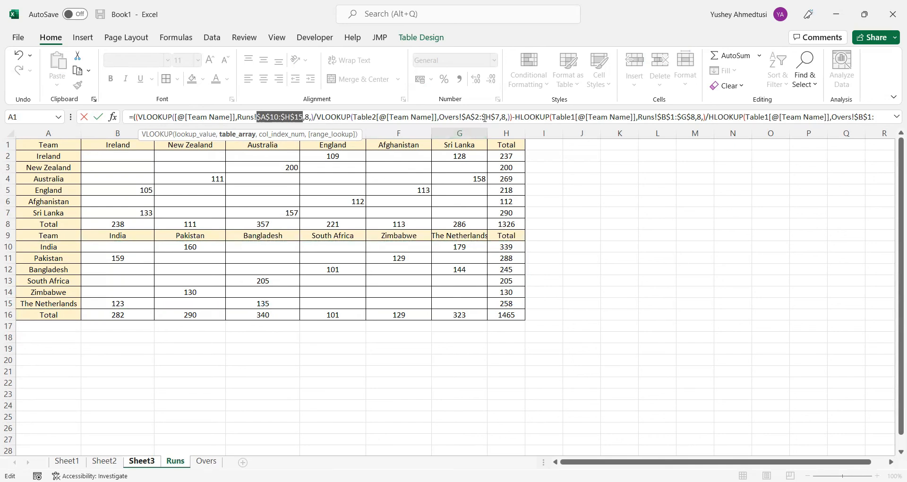
key(ctrl+c)
drag(461, 117, 501, 117)
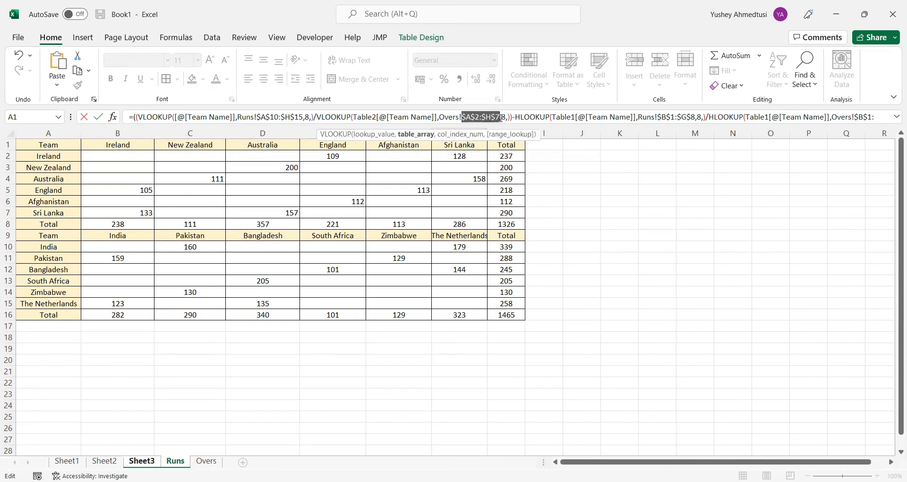
key(ctrl+v)
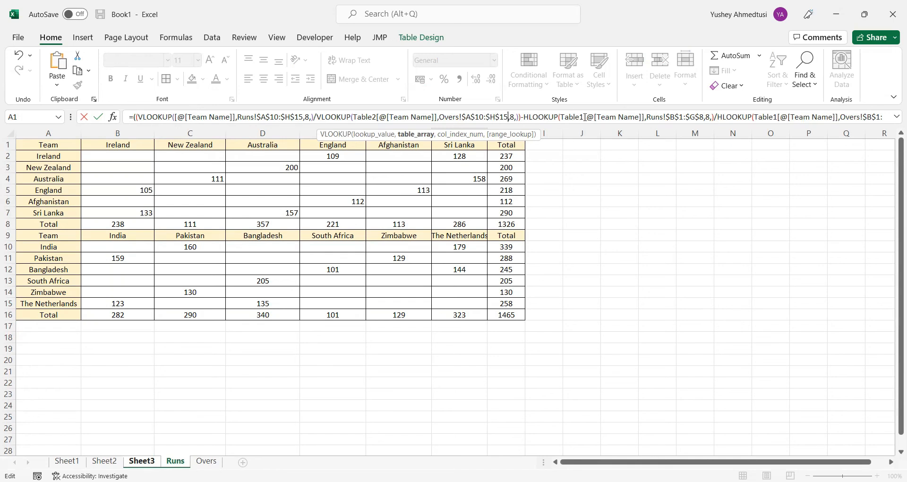
In the first HLOOKUP, change the lookup value's table to Table2 and the table array to Runs!$B$9:$G$16
click(614, 118)
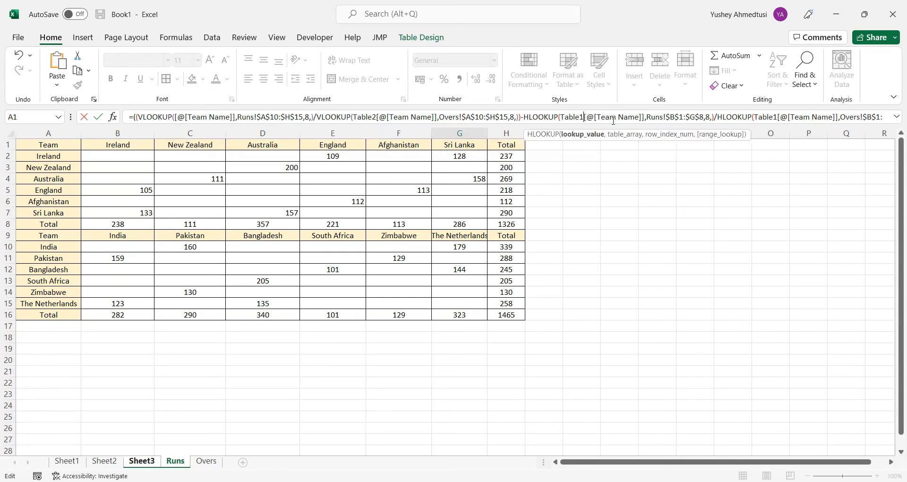
key(BackSpace)
text(2)
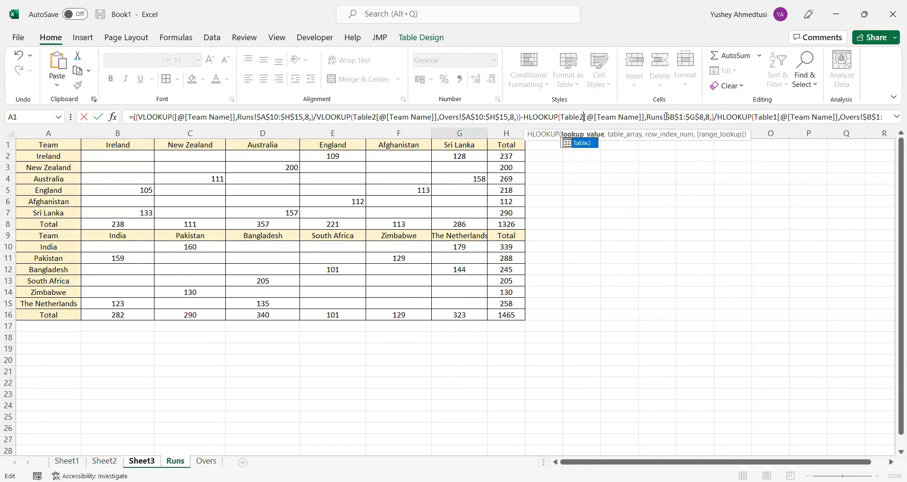
click(666, 116)
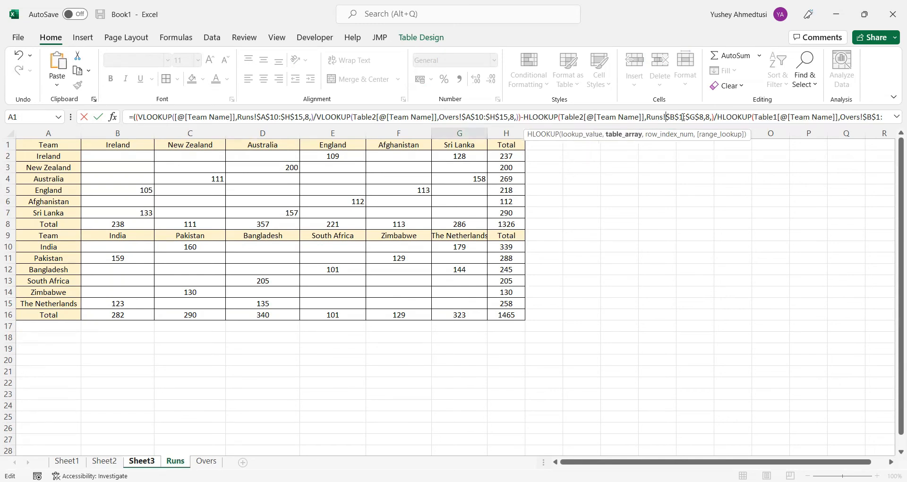
drag(704, 117, 646, 116)
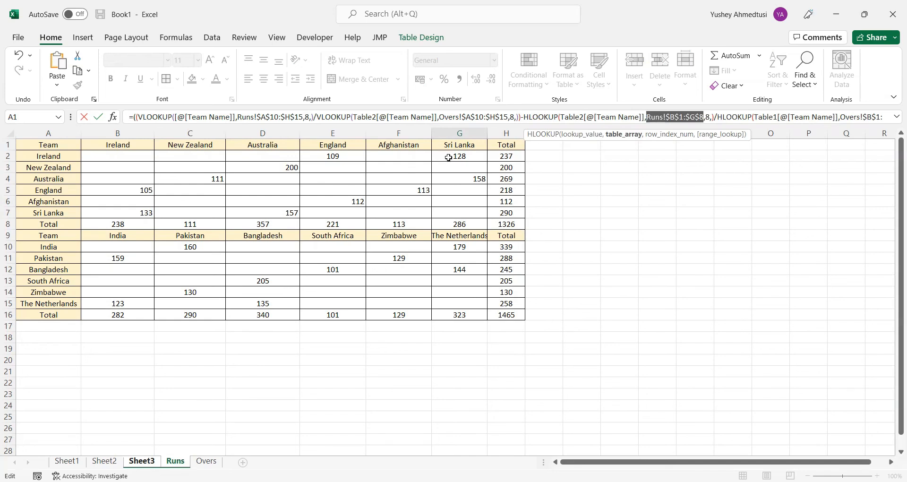
click(106, 235)
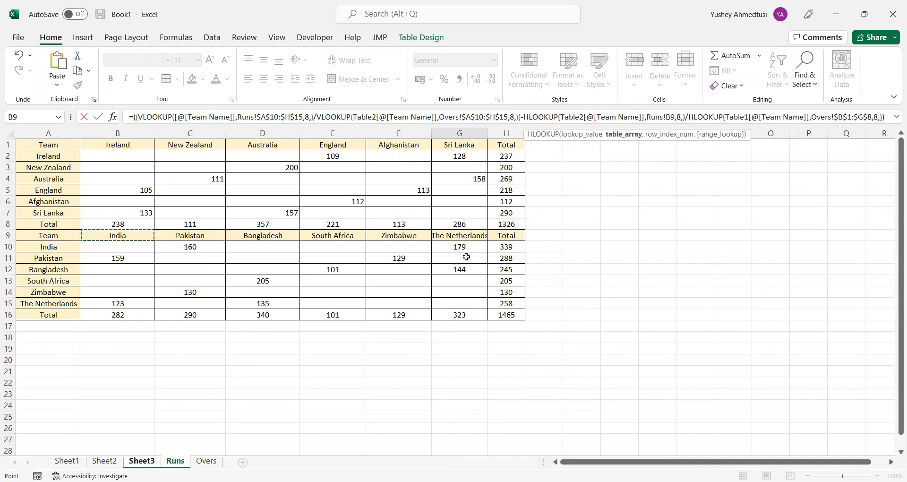
shift+click(460, 314)
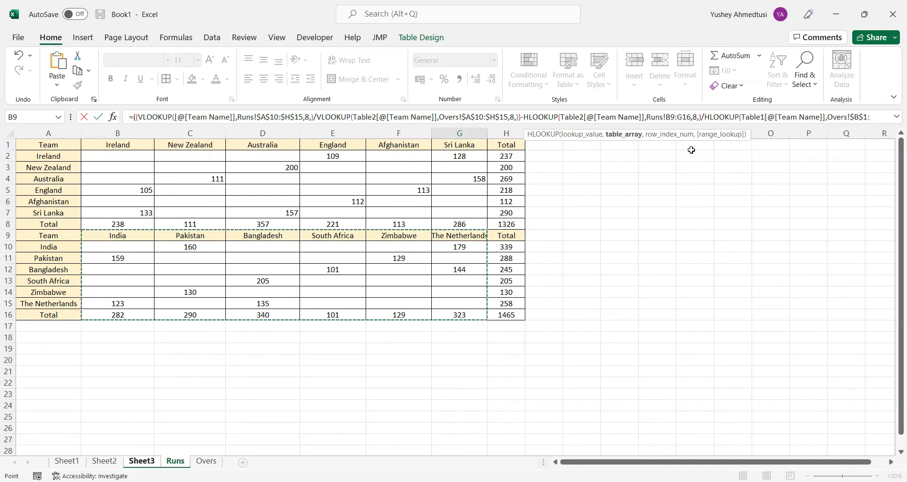
key(F4)
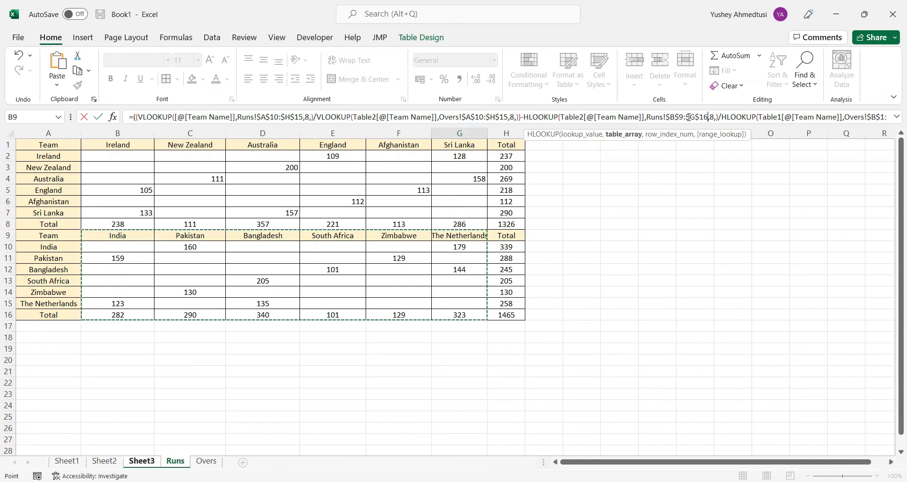
Copy $B$9:$G$16 over the Overs range in the second HLOOKUP and enter the formula in G15
drag(667, 117, 708, 116)
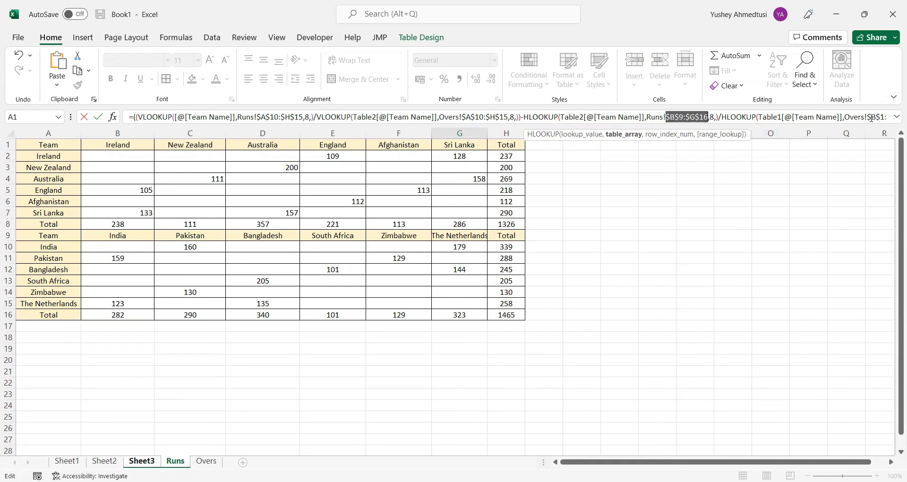
drag(869, 117, 889, 117)
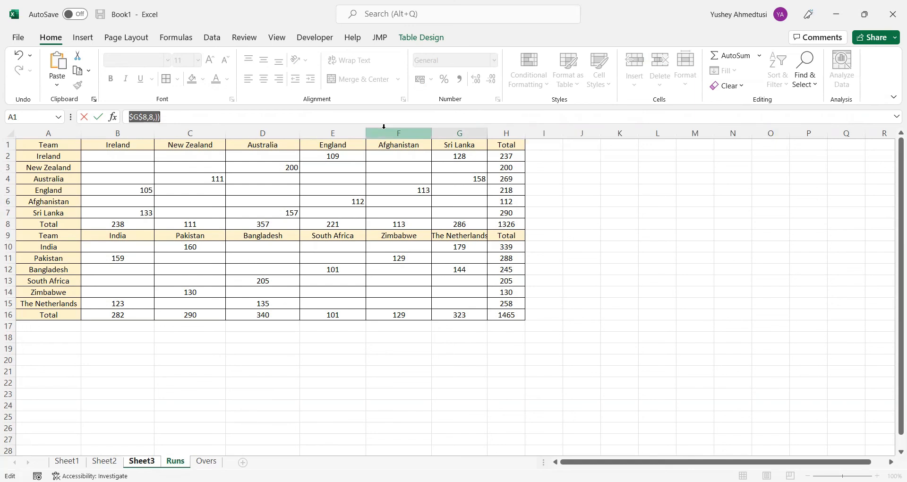
key(shift+Left)
key(shift+Left)
key(shift+Left)
key(shift+Left)
key(ctrl+v)
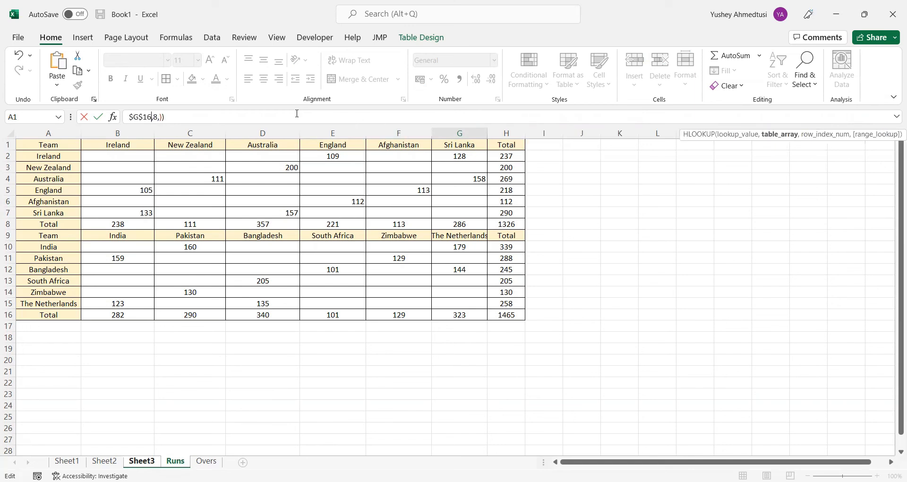
scroll(289, 109, up, 1)
click(290, 117)
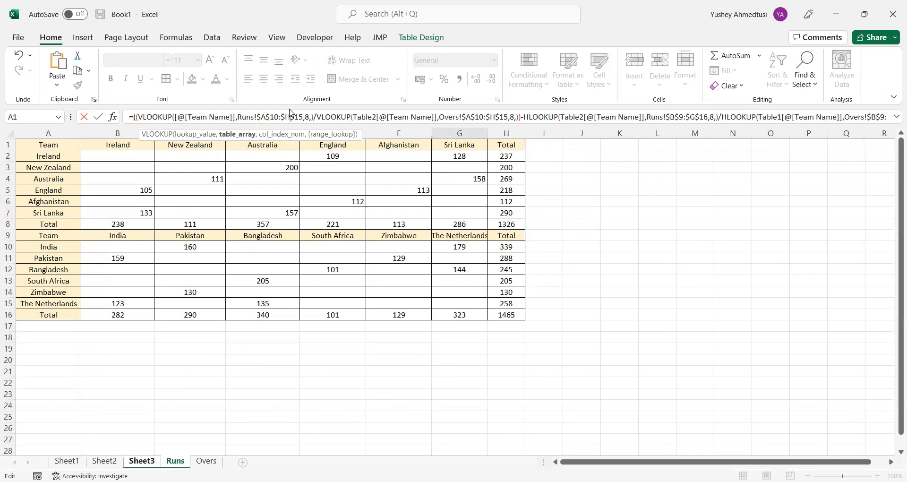
key(ctrl+Return)
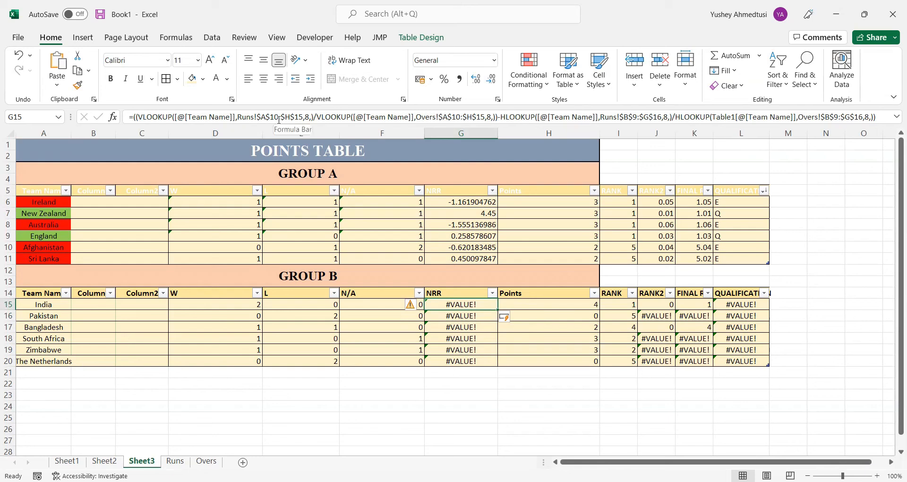
Re-pick India's team name cell as the lookup value in the second VLOOKUP and the first HLOOKUP of G15
click(236, 117)
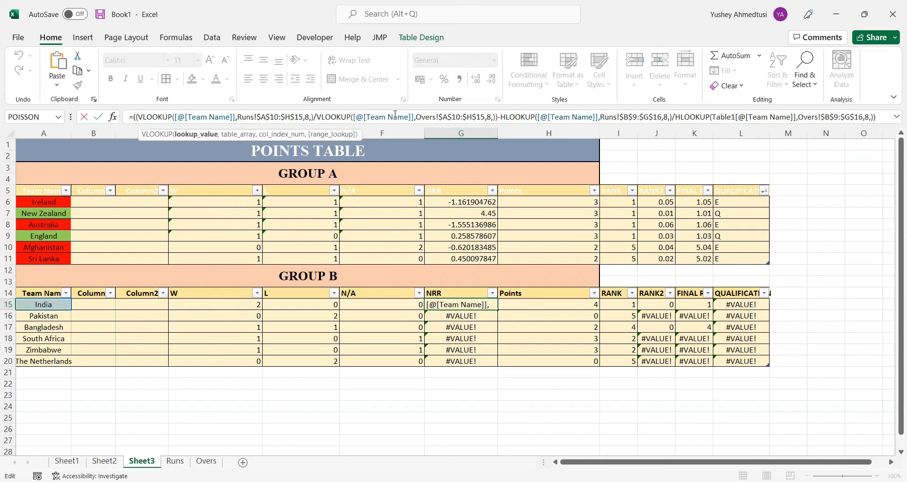
drag(414, 118, 355, 119)
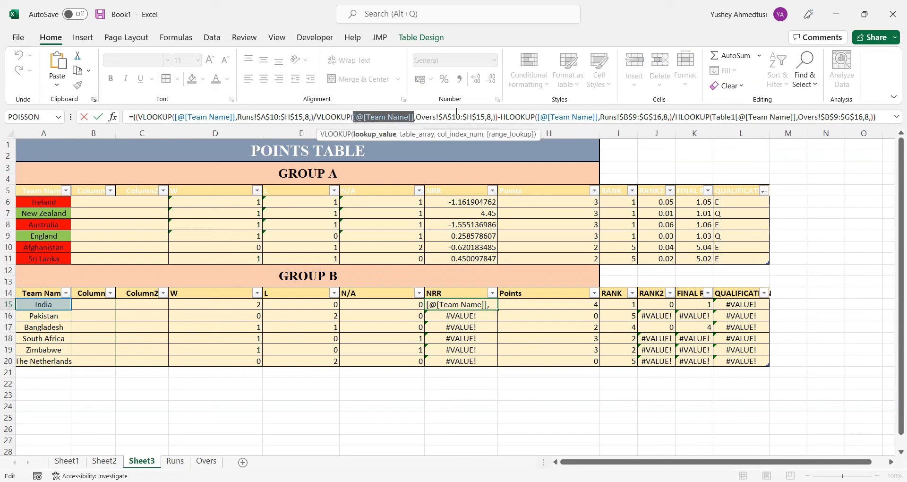
click(60, 306)
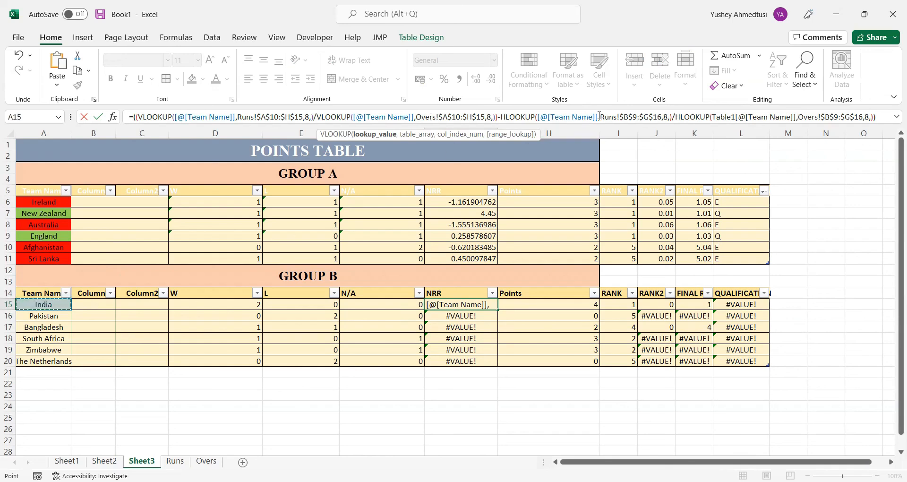
drag(599, 117, 538, 116)
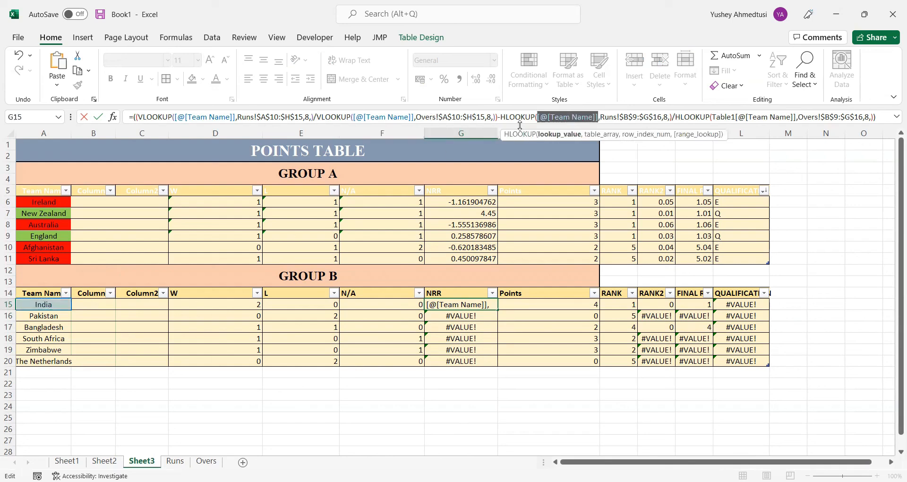
click(51, 308)
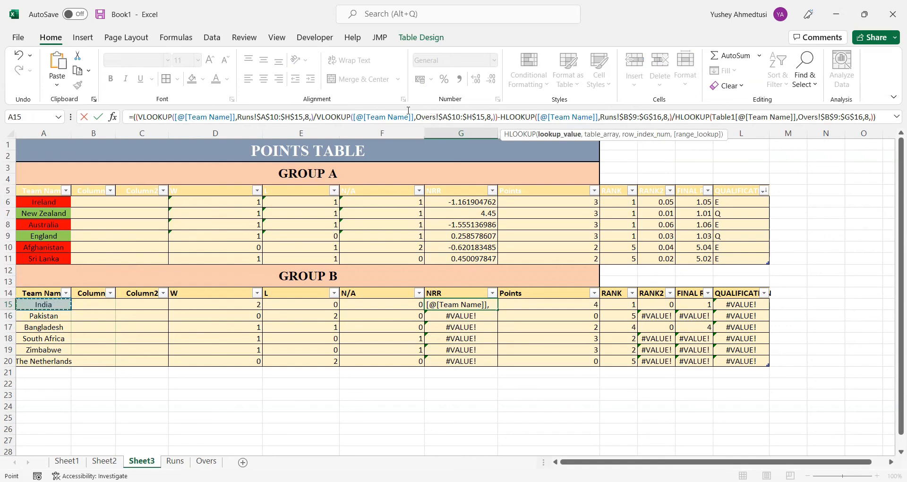
drag(415, 117, 353, 117)
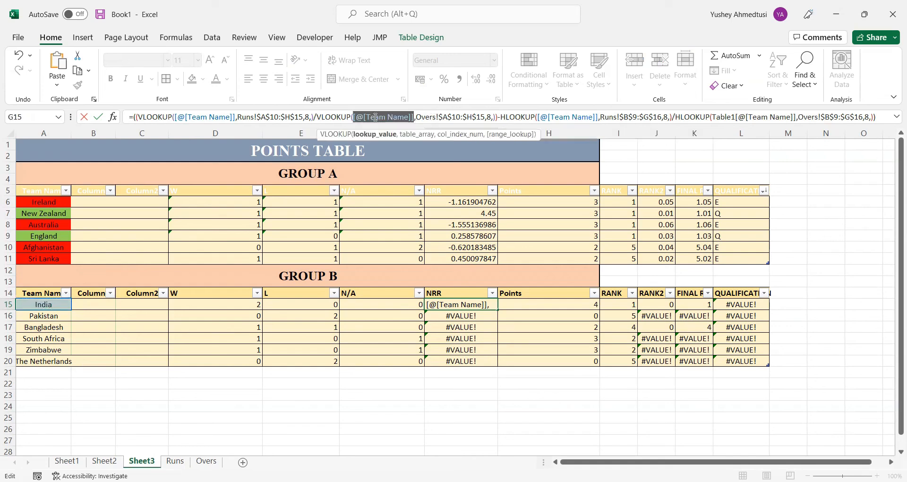
click(43, 307)
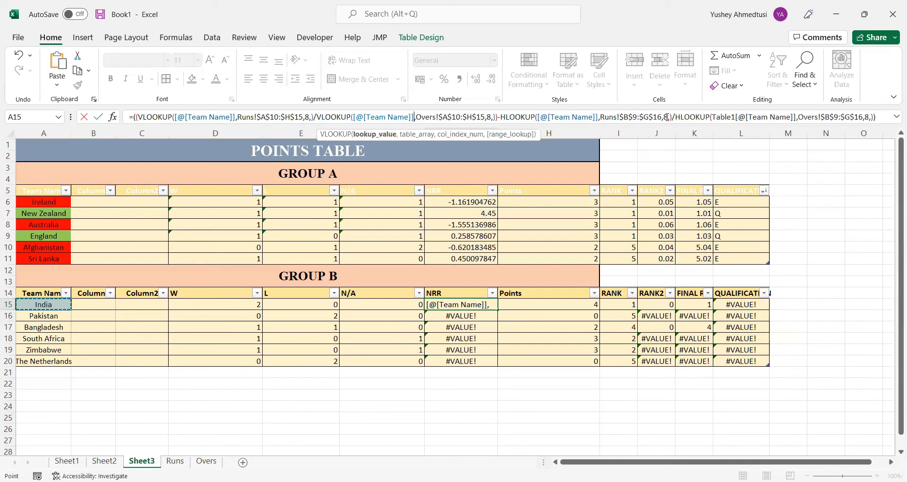
Change the last HLOOKUP's lookup value reference from Table1 to Table2 in G15's formula
click(734, 116)
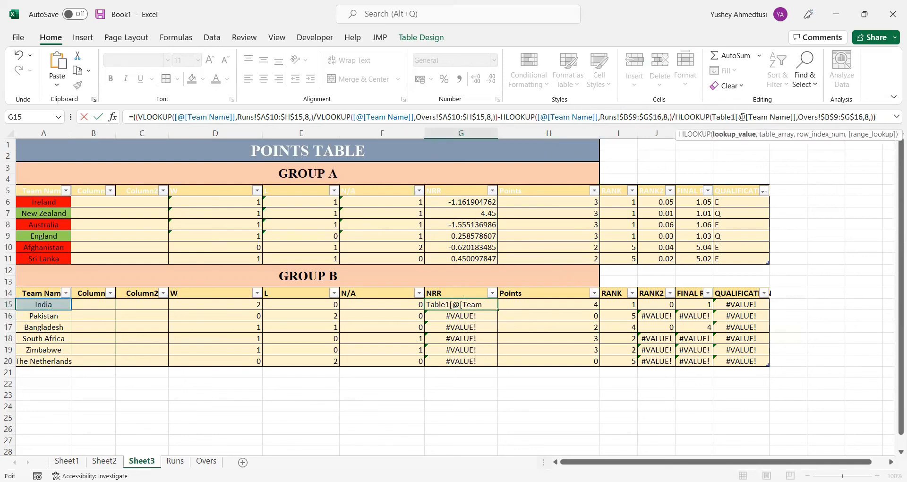
text(2)
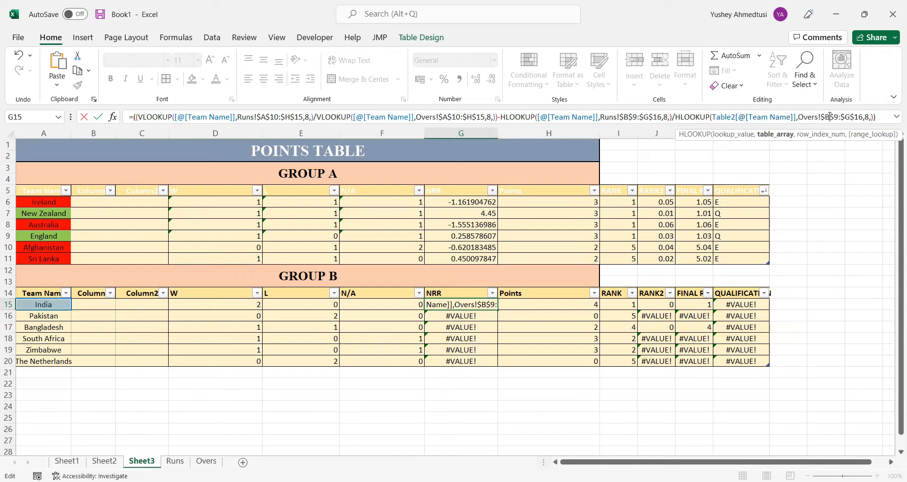
Enter the edited NRR formula in G15 to fill Group B's NRR column
key(Return)
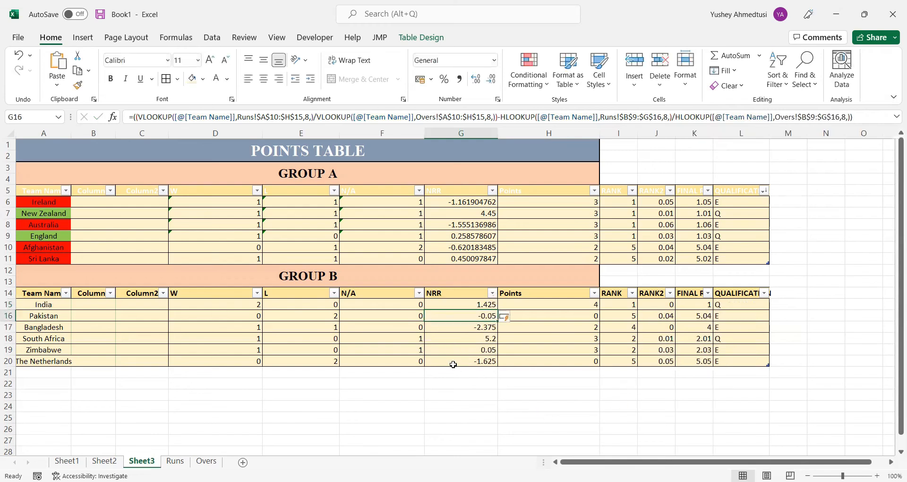
click(487, 331)
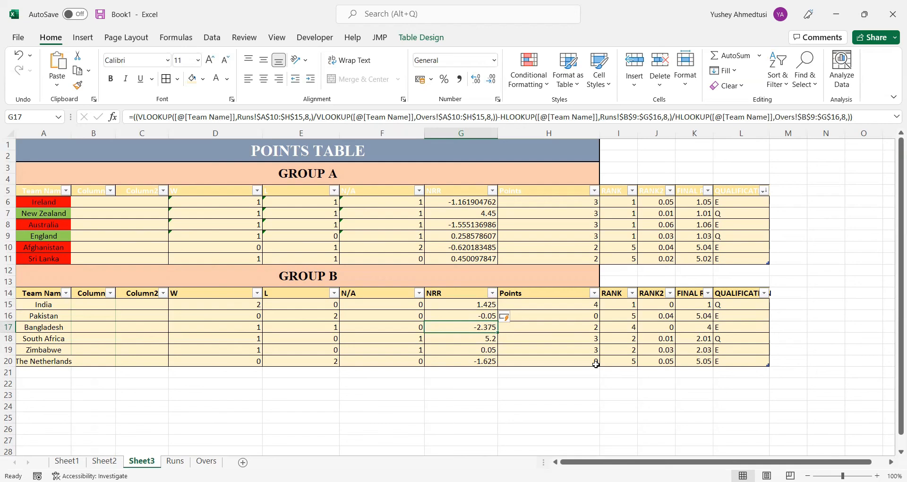
Check the linked points table on Sheet1 and the Runs sheet, and return to Sheet3
click(108, 461)
click(59, 463)
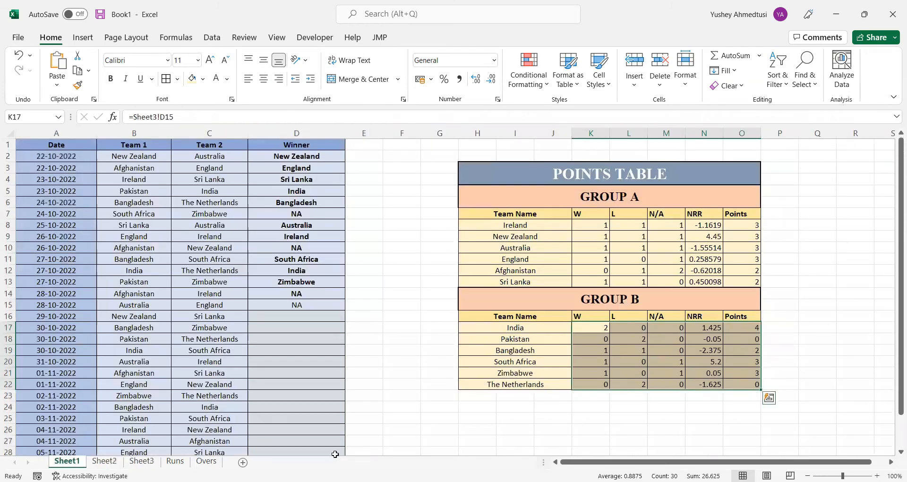
click(410, 349)
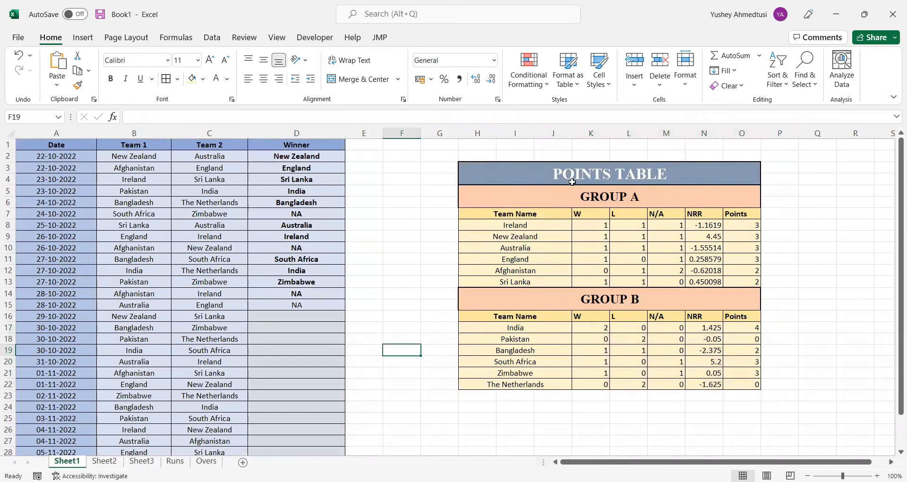
click(175, 461)
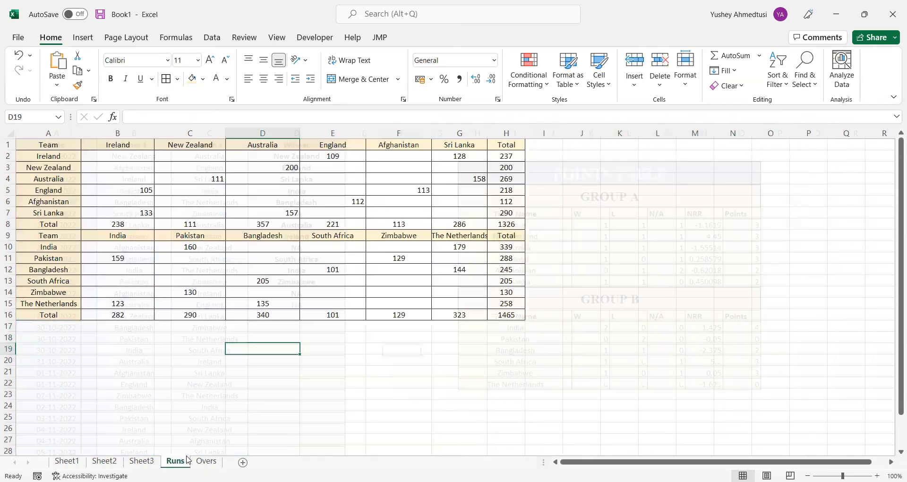
click(150, 461)
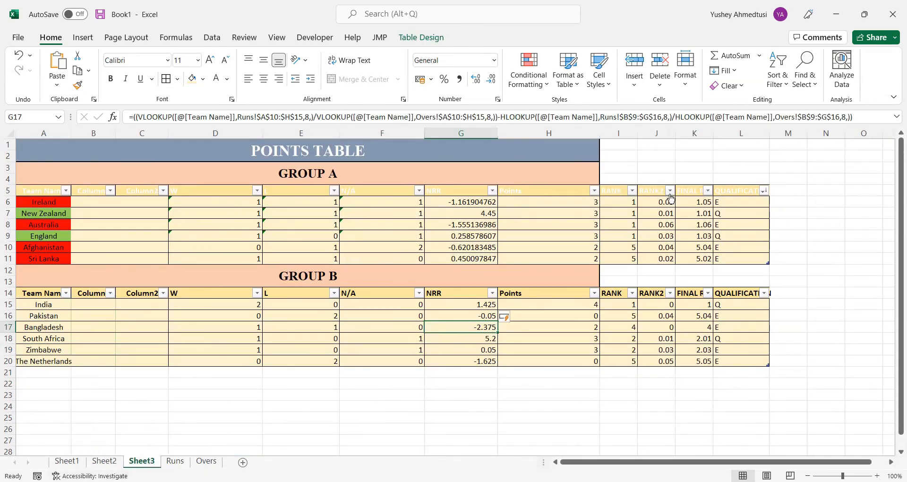
Sort the Group A and Group B tables by FINAL RANK from smallest to largest
click(708, 191)
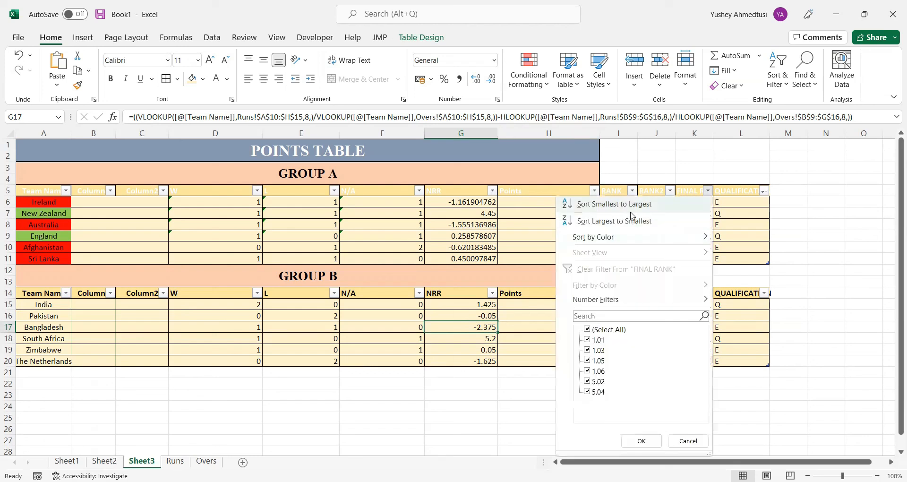
click(631, 214)
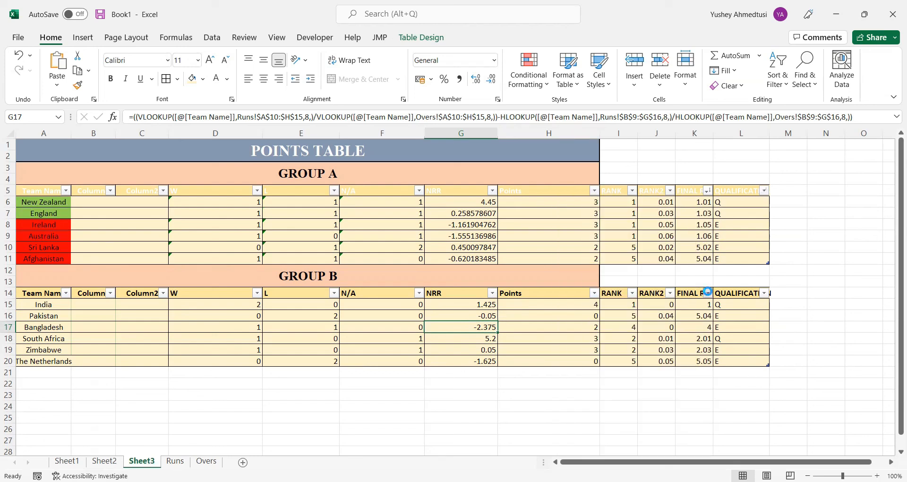
click(707, 293)
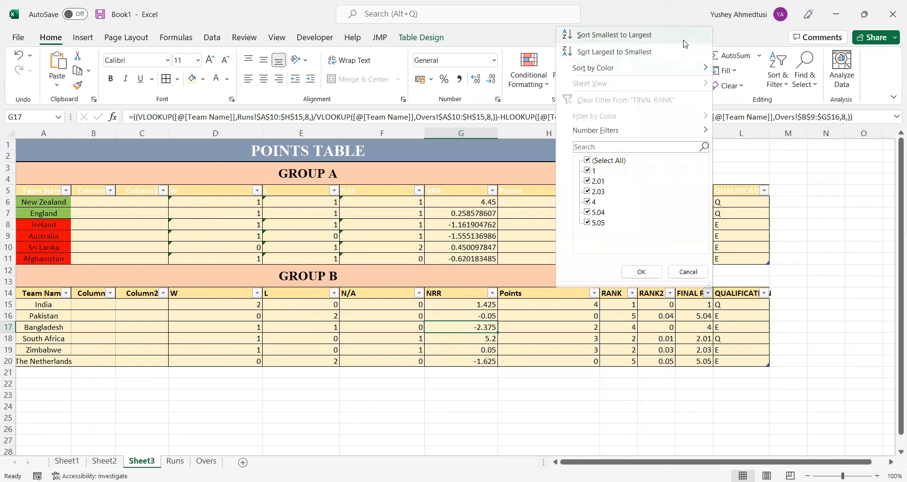
click(685, 39)
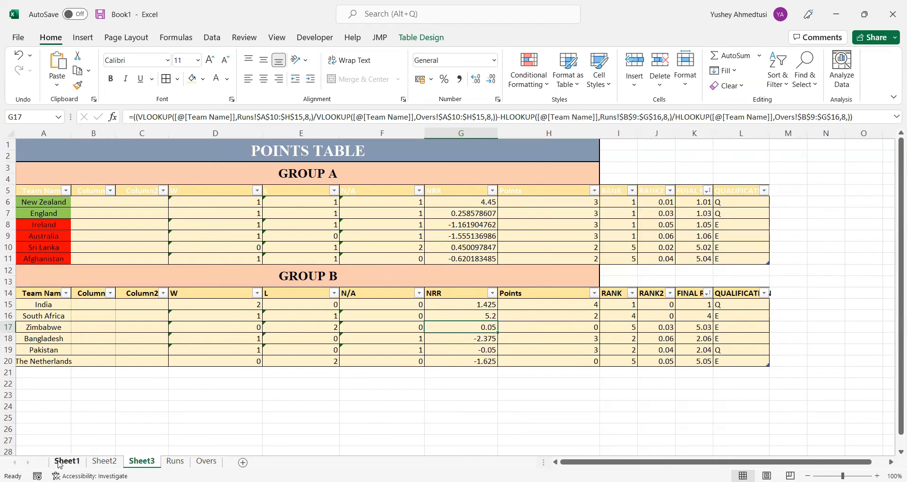
On Sheet1, set the winner of the 29-10-2022 match in D16 to Sri Lanka with a reference to C16
click(67, 461)
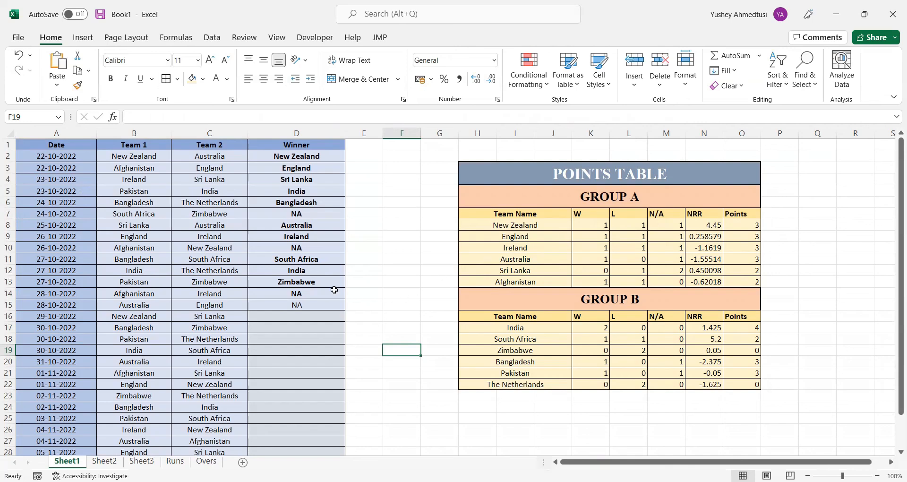
scroll(307, 324, down, 1)
scroll(308, 324, down, 1)
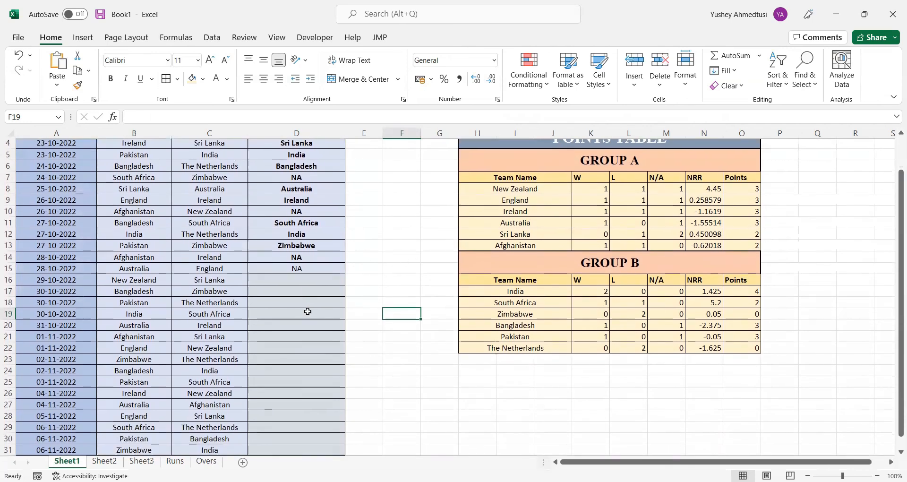
click(293, 283)
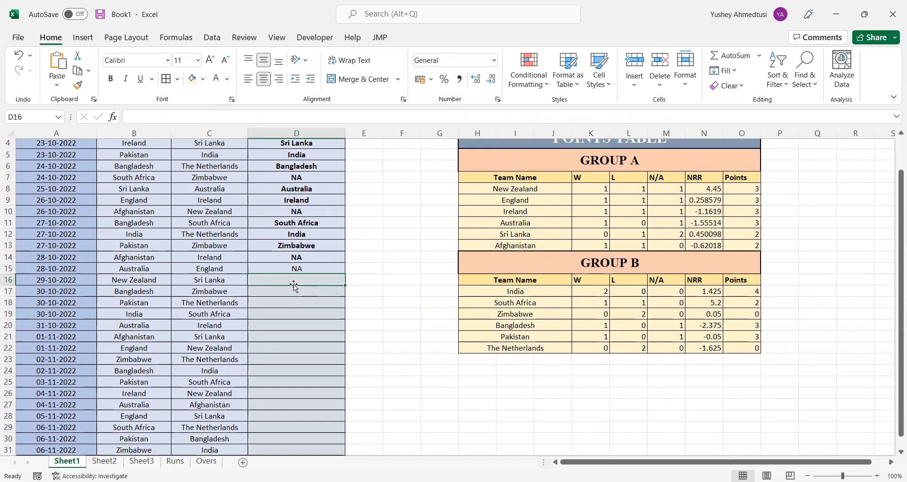
text(=)
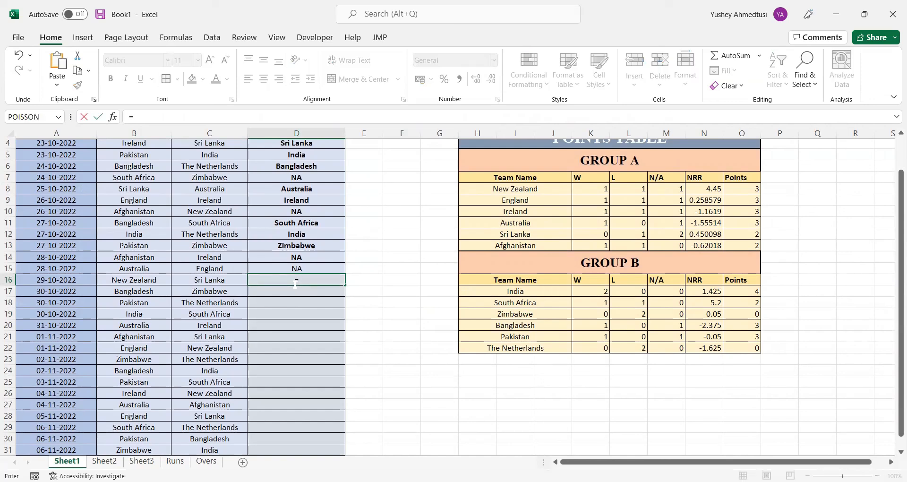
key(Left)
key(Return)
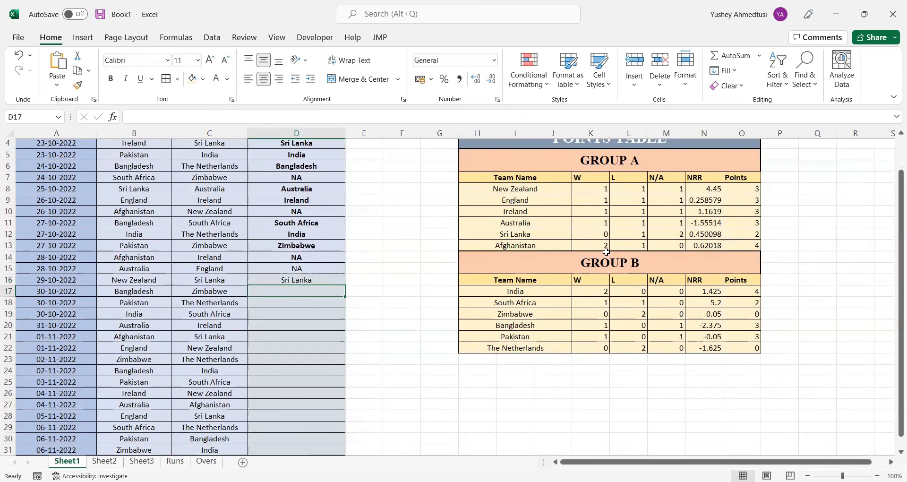
Switch to the WT20 2022 workbook's Dashboard sheet and enter =C16 in D16 as the 29-10-2022 match winner
key(alt+Tab)
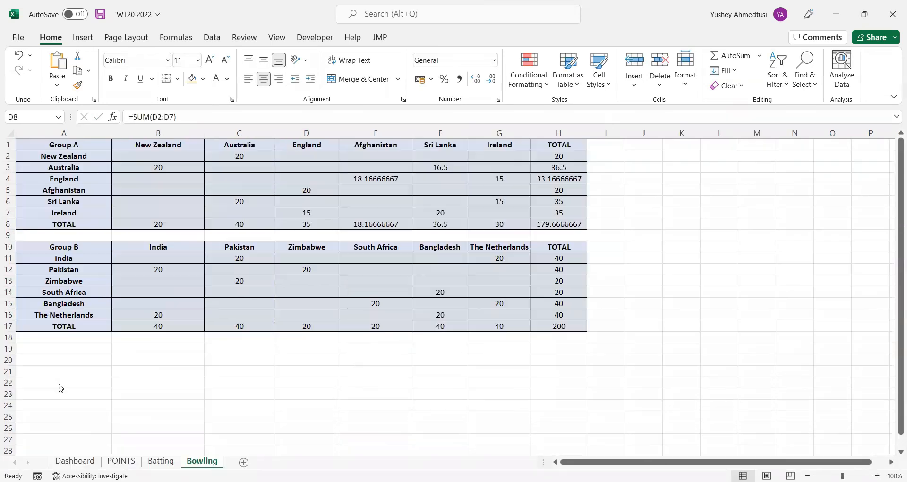
click(74, 462)
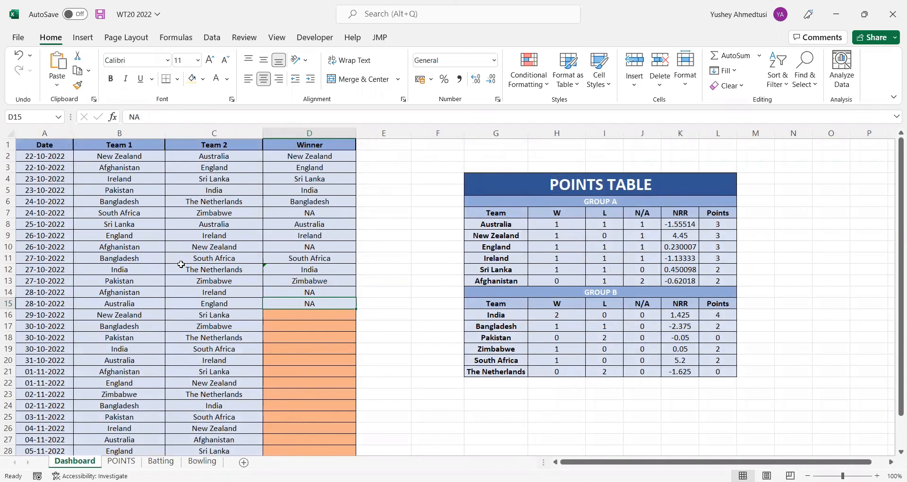
click(276, 316)
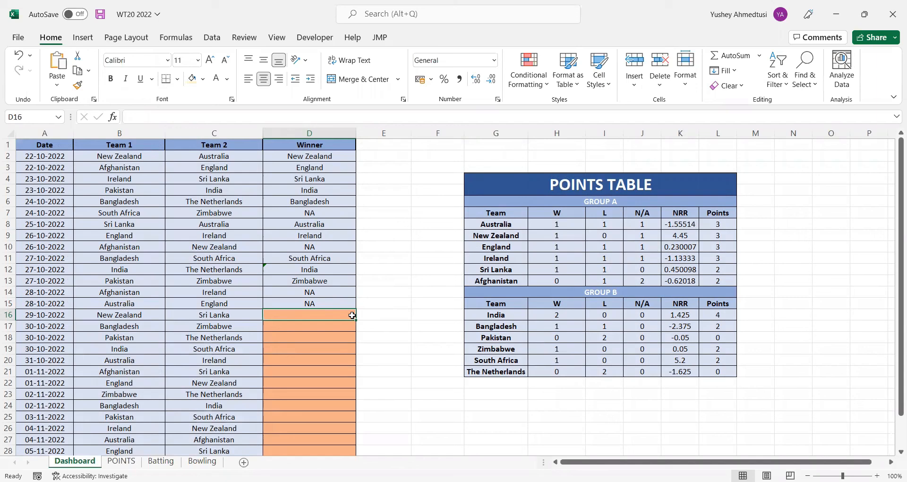
text(=)
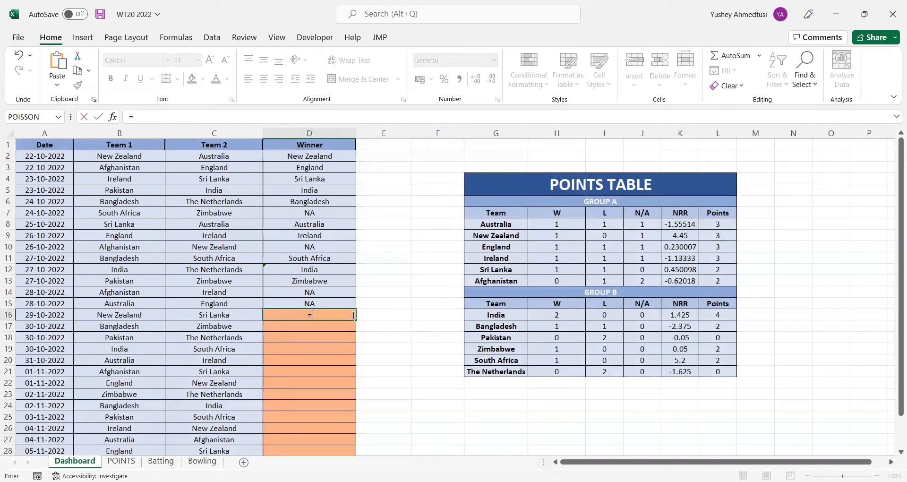
key(Left)
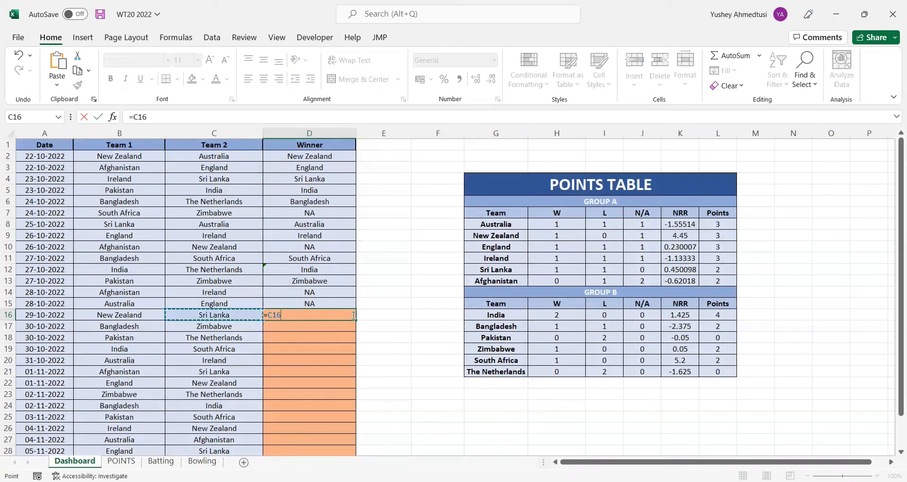
key(Return)
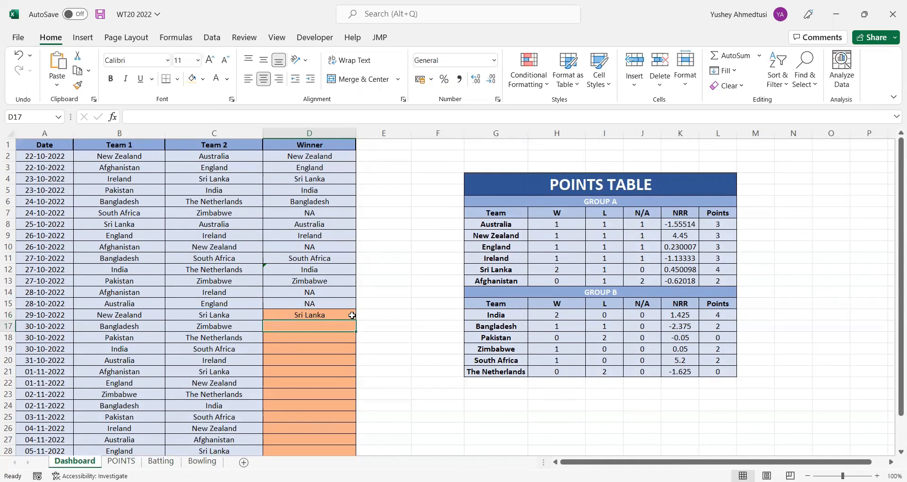